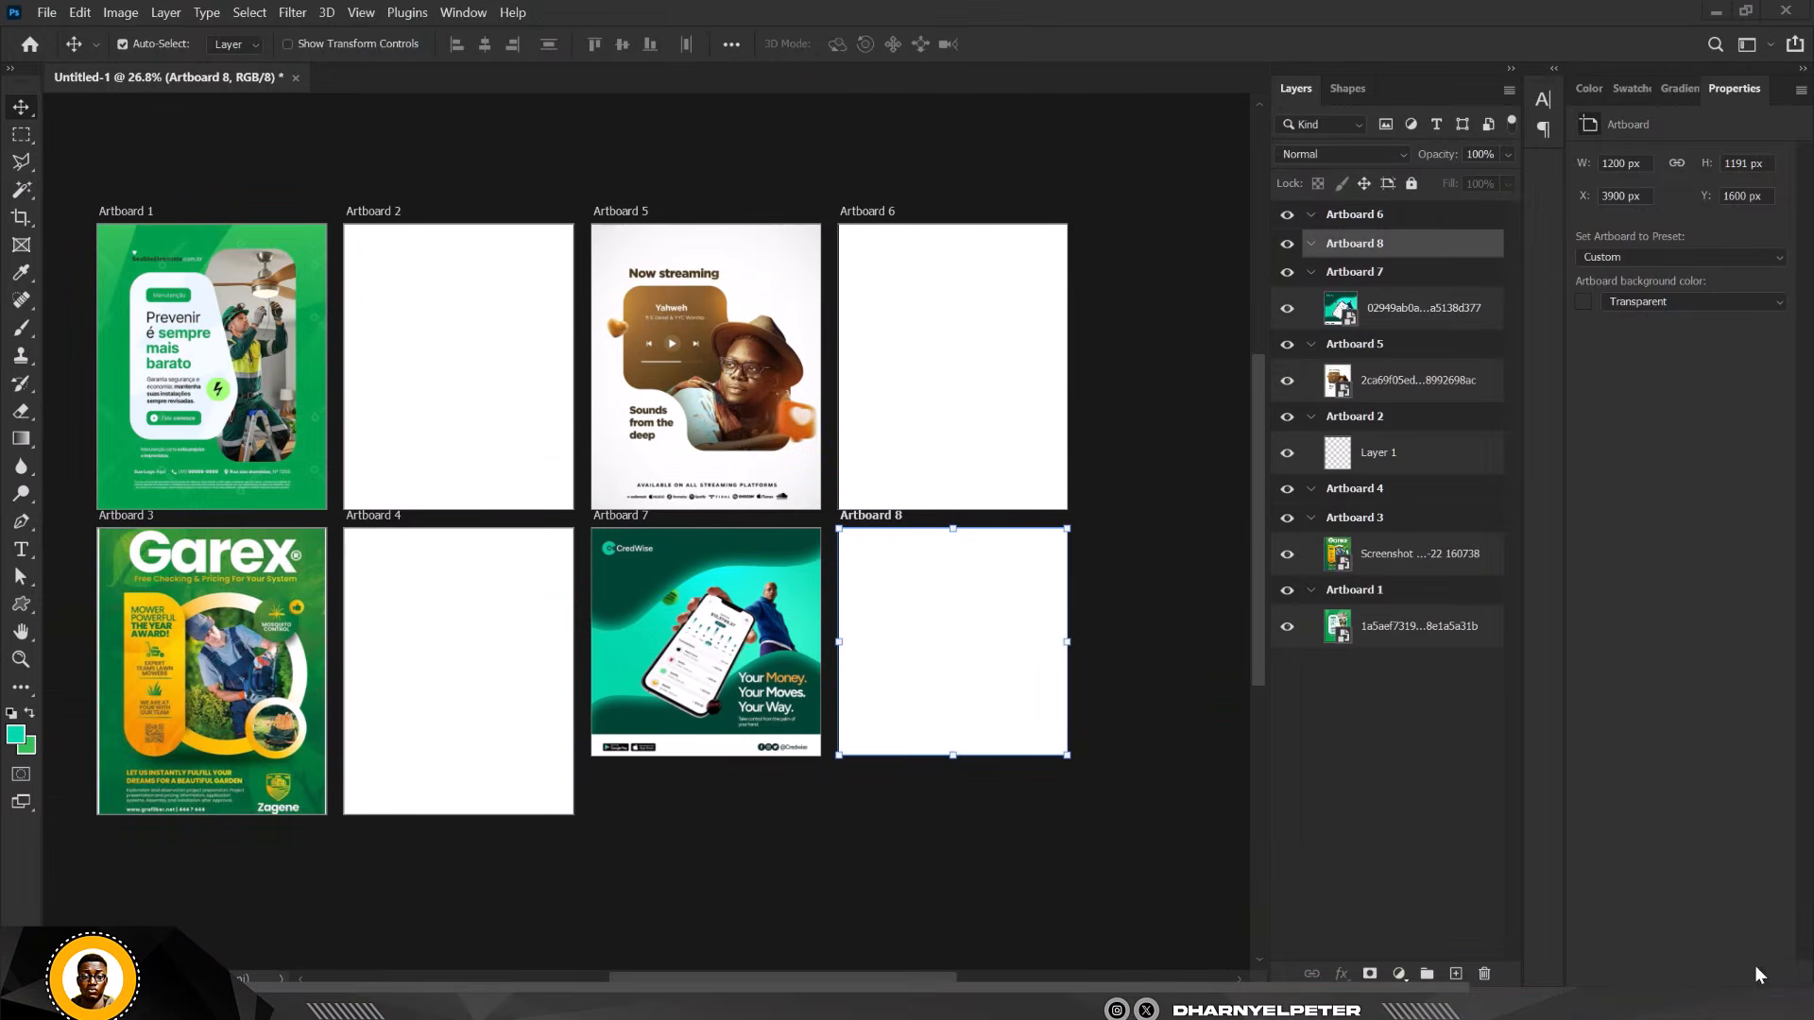
Examine the layout of the electrician flyer on Artboard 1 and compare it with the blank Artboard 2.
scroll(828, 430, down, 5)
scroll(426, 367, up, 14)
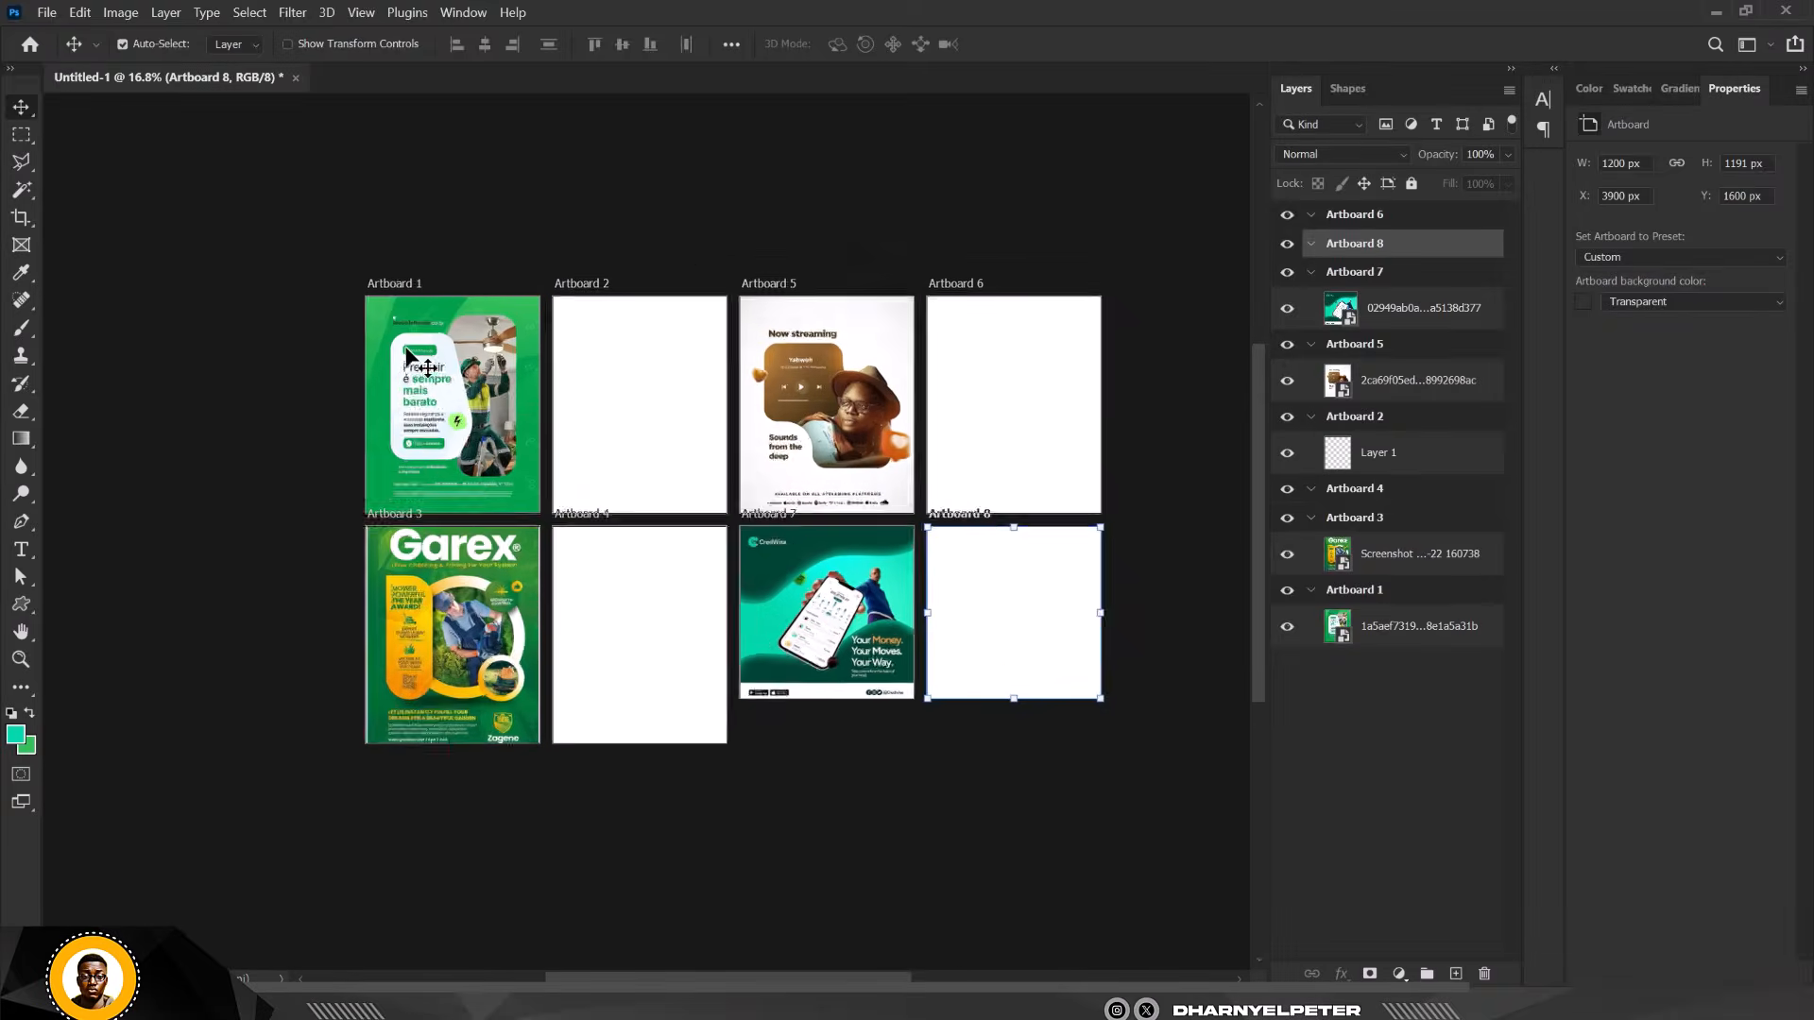
scroll(383, 321, up, 2)
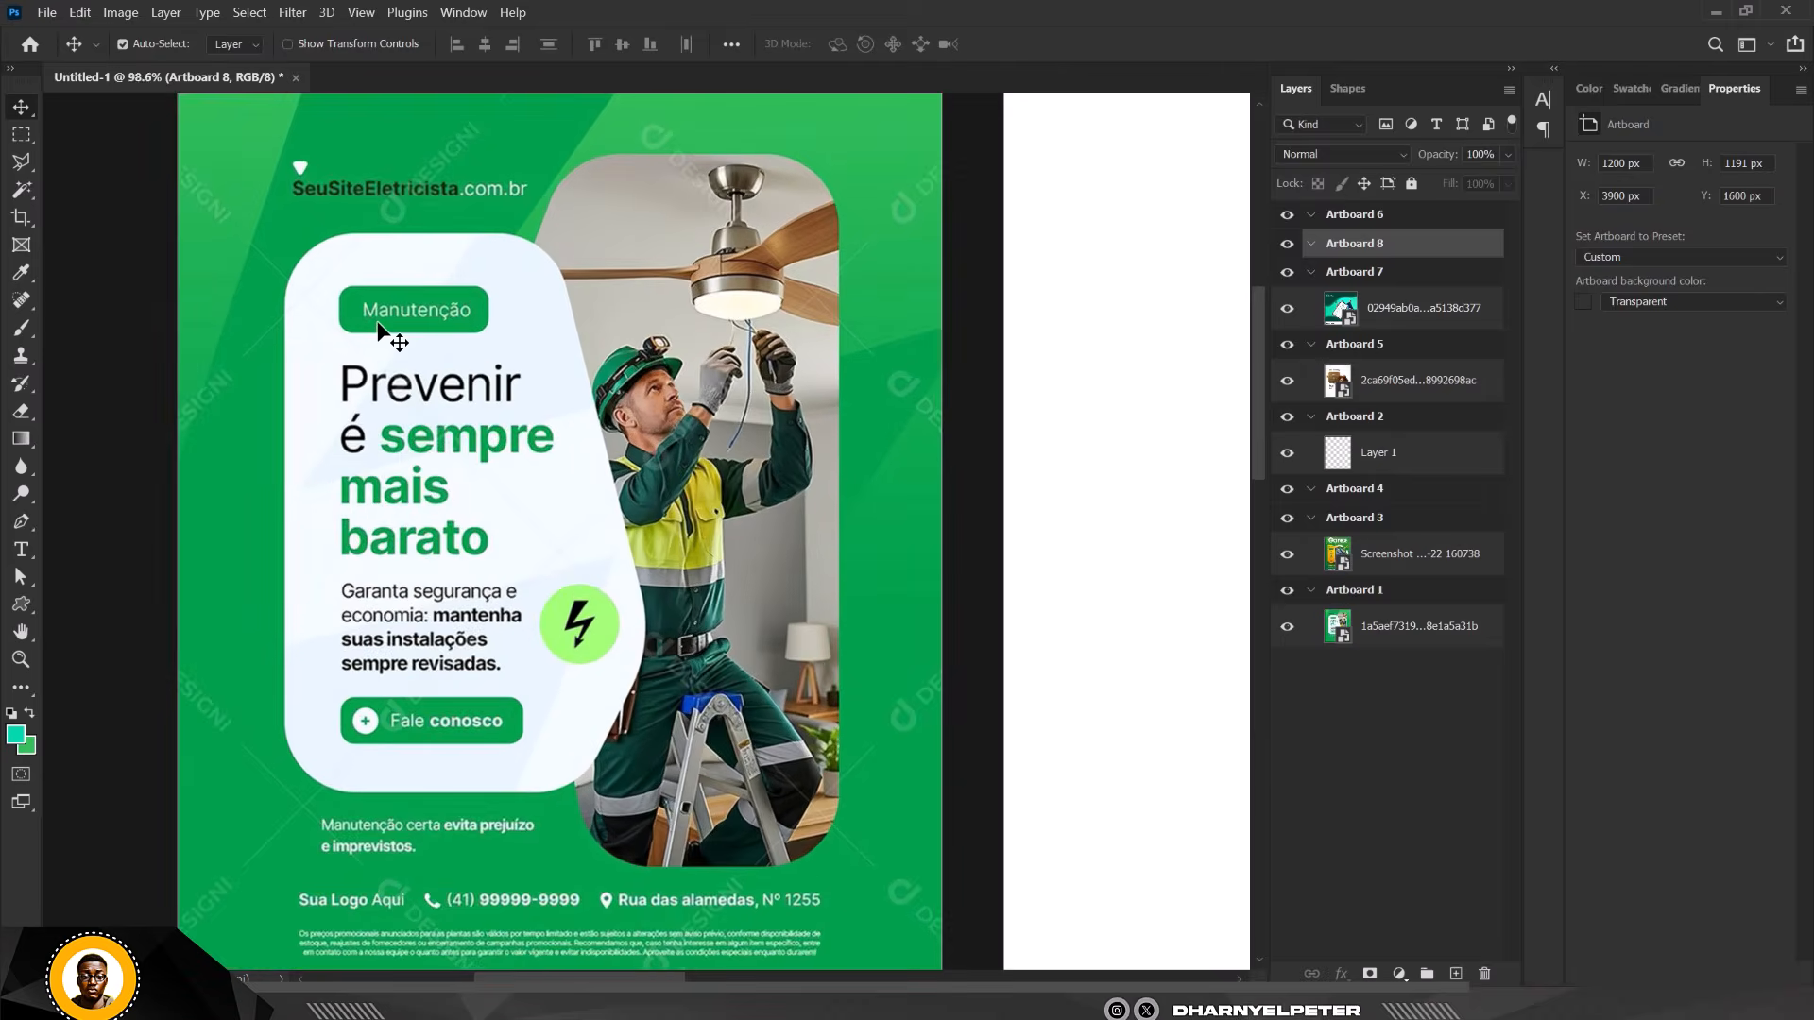
scroll(383, 321, down, 4)
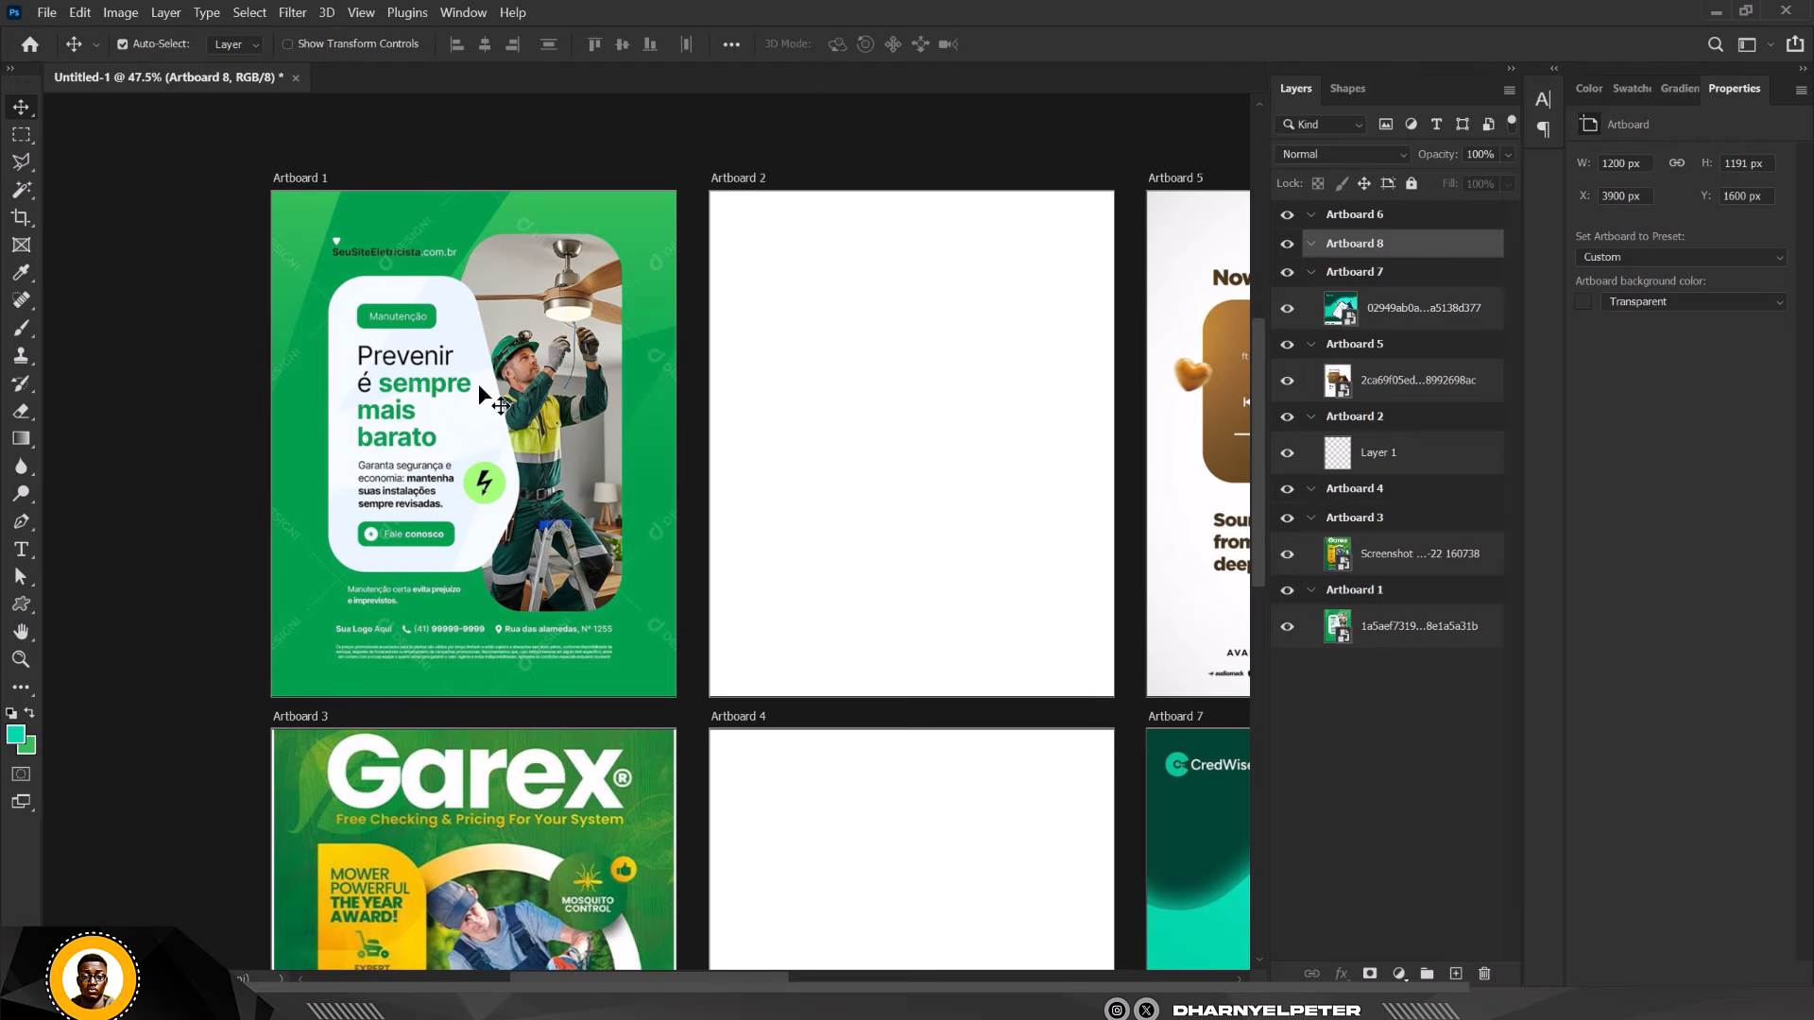
click(449, 291)
click(803, 303)
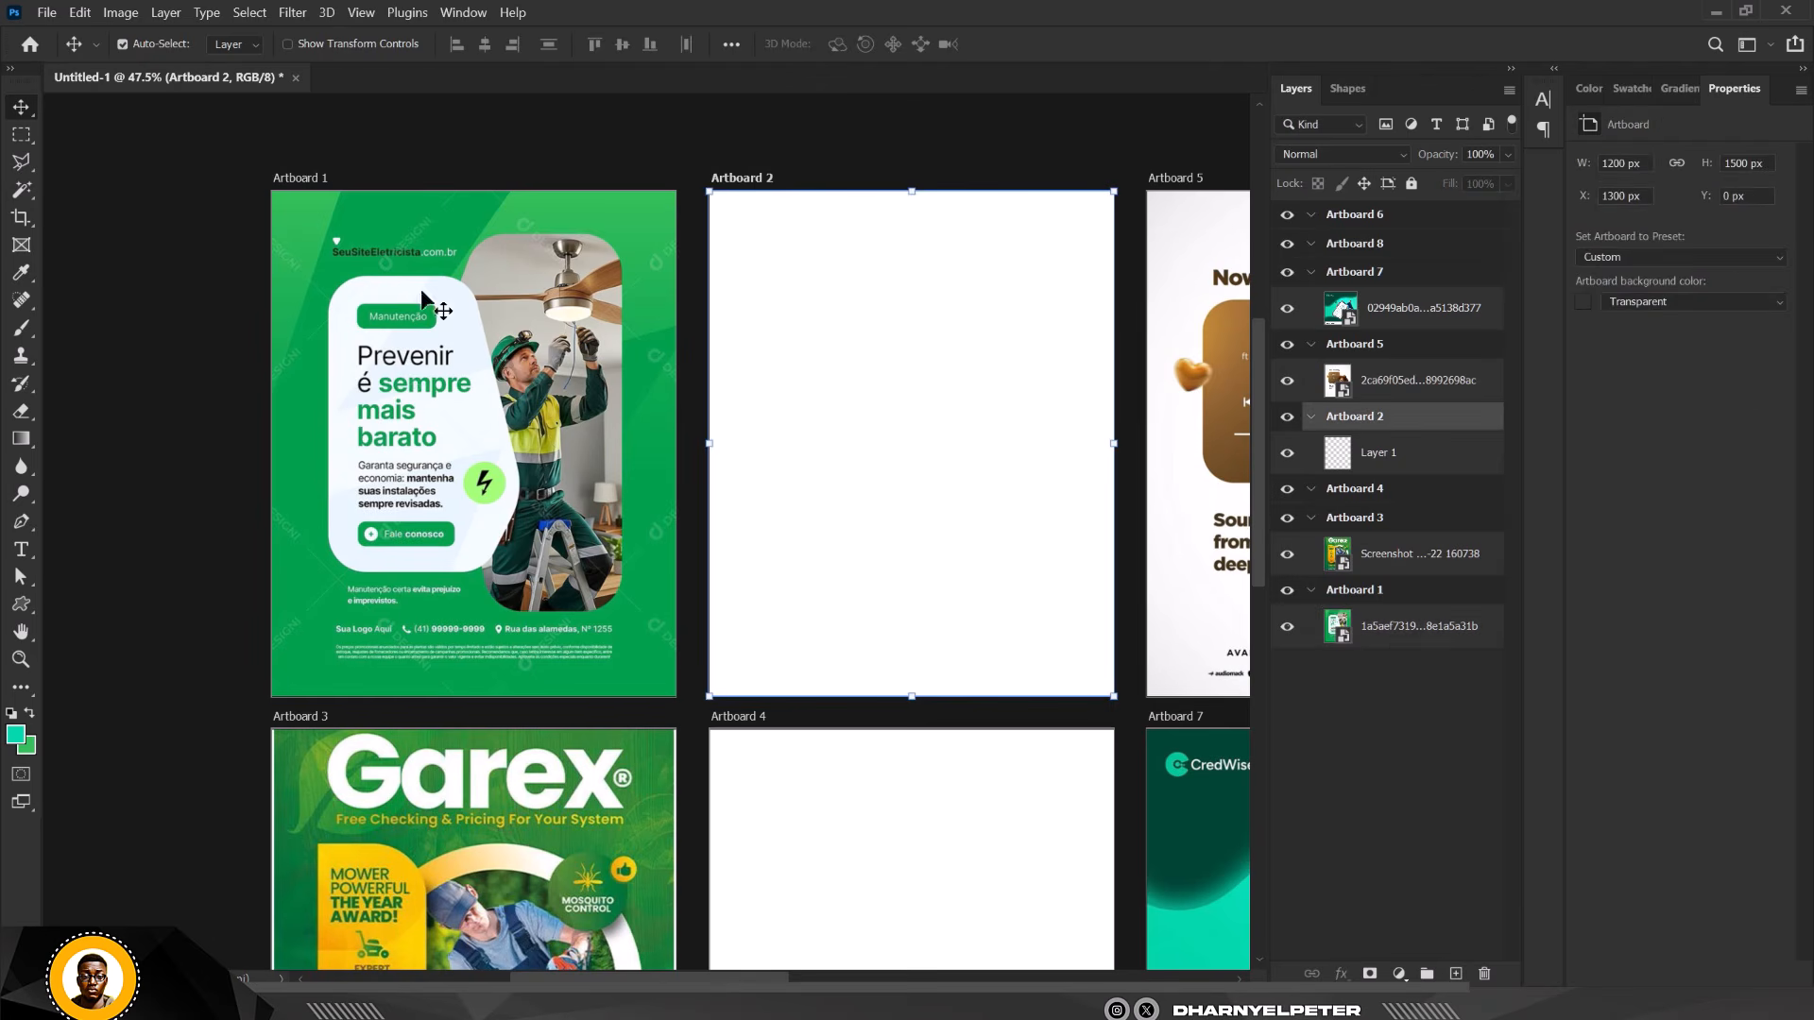
scroll(406, 293, down, 1)
scroll(521, 248, down, 3)
scroll(431, 260, up, 4)
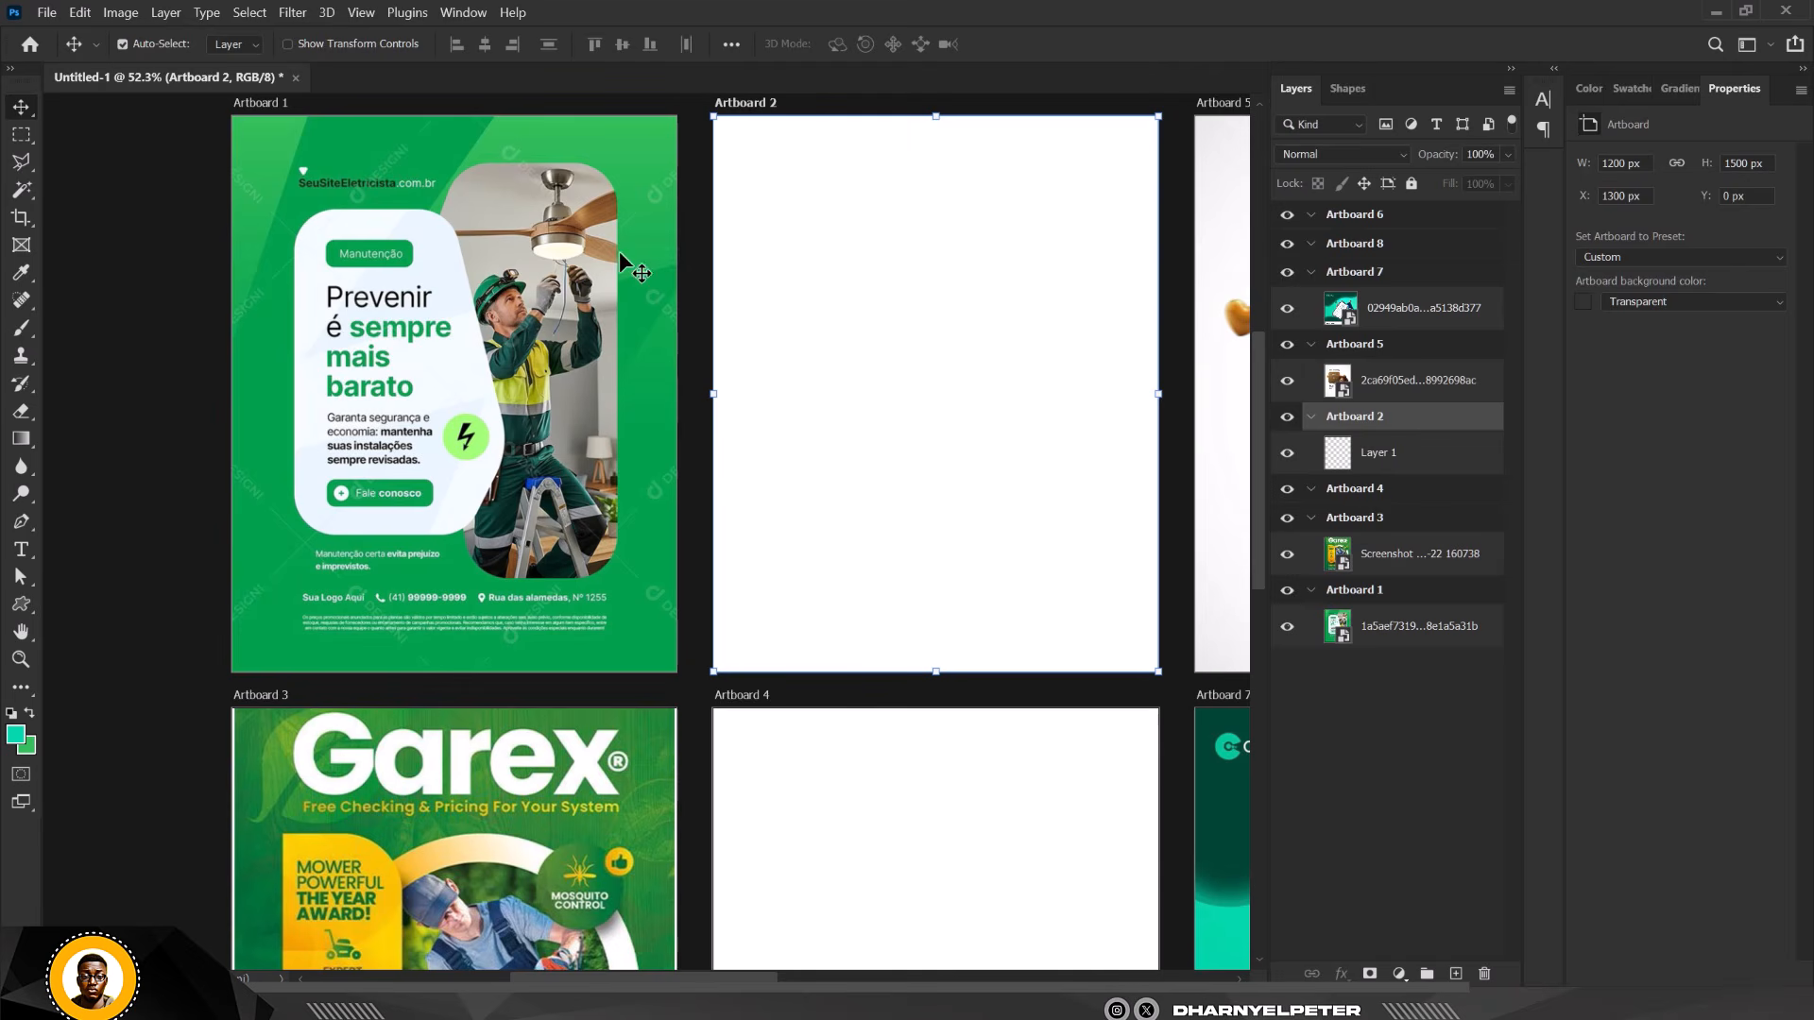
scroll(822, 202, down, 2)
scroll(924, 189, up, 2)
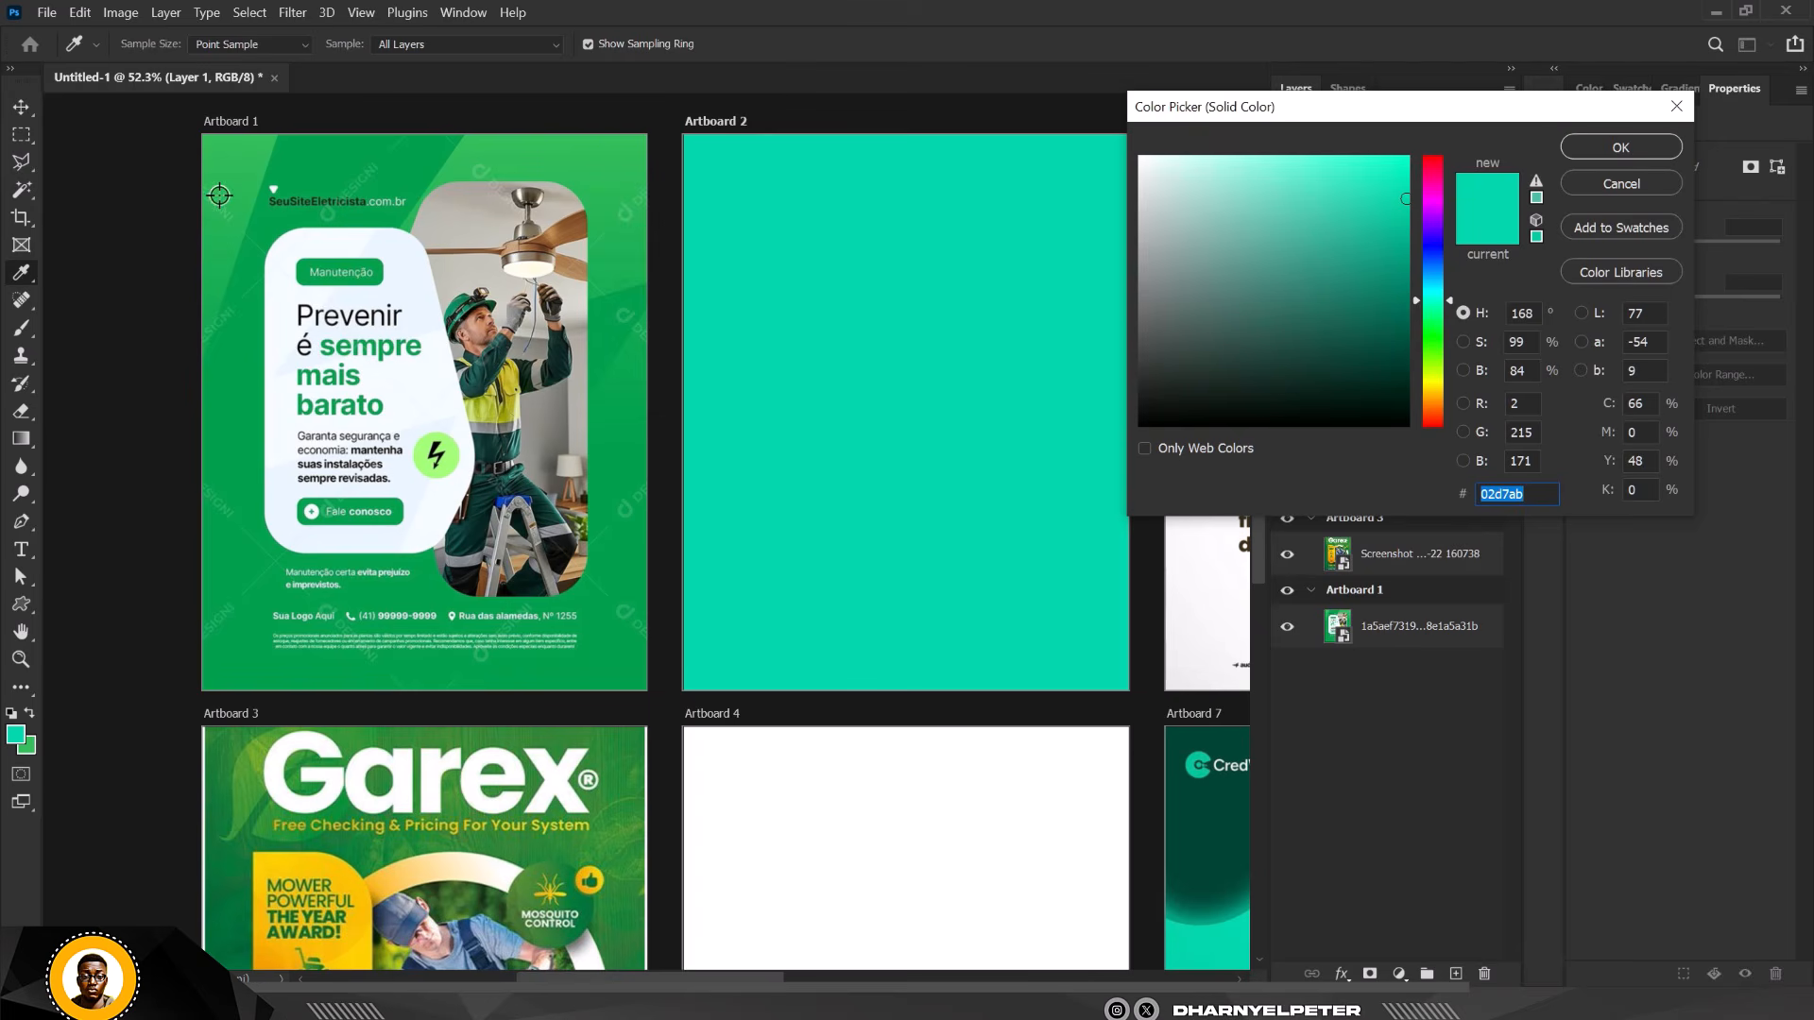
Set Artboard 2's solid color fill to green #2dbb59, sampled from the background of the electrician flyer.
click(236, 169)
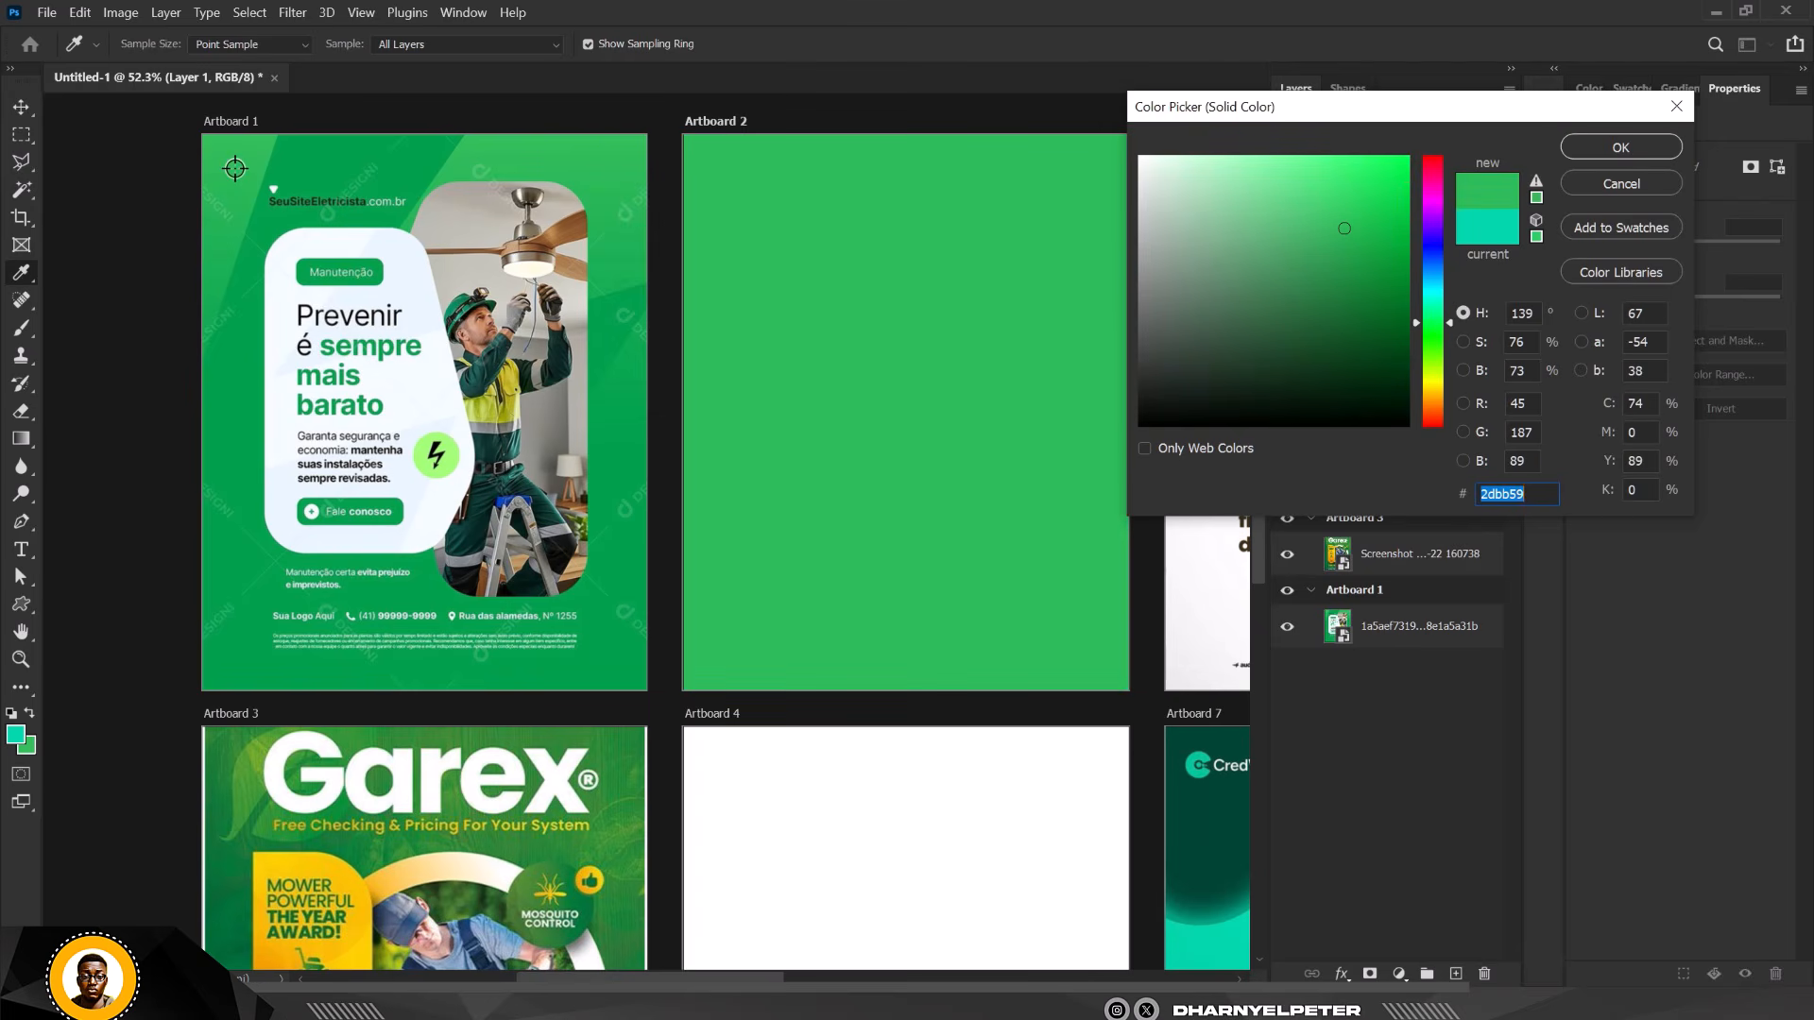
click(1645, 151)
scroll(363, 252, down, 3)
scroll(792, 218, up, 4)
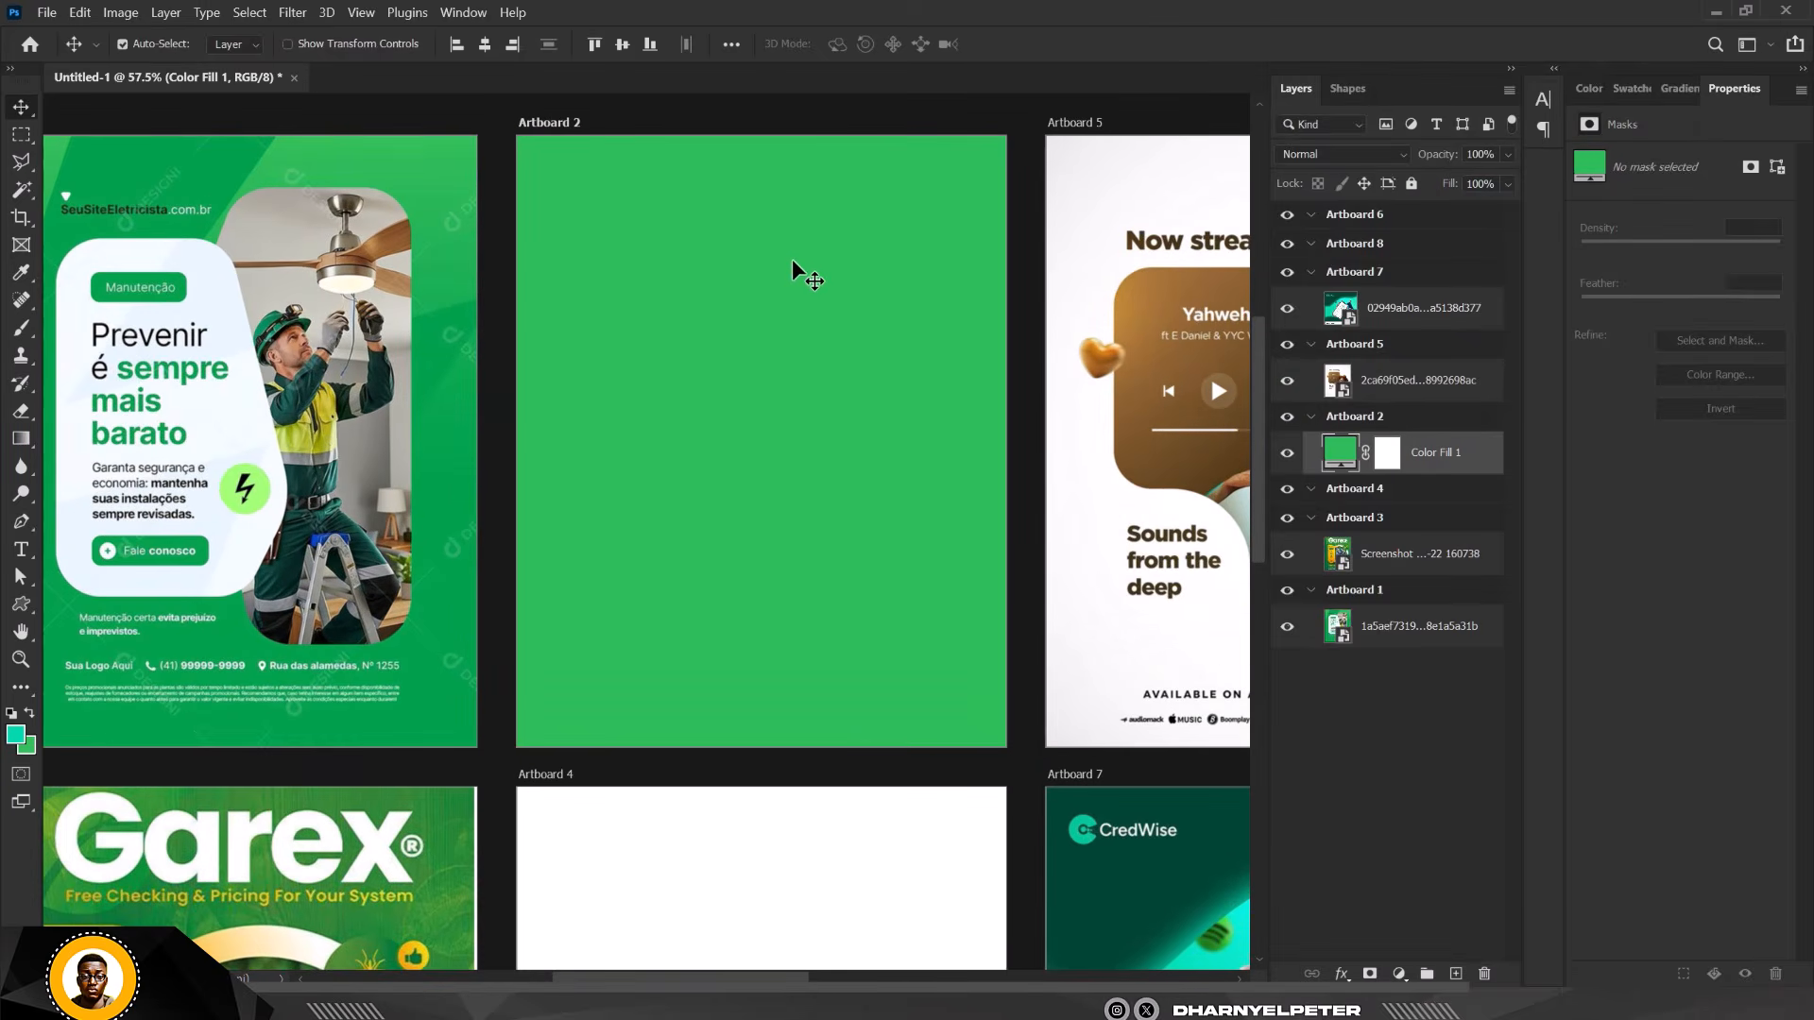
scroll(788, 258, down, 1)
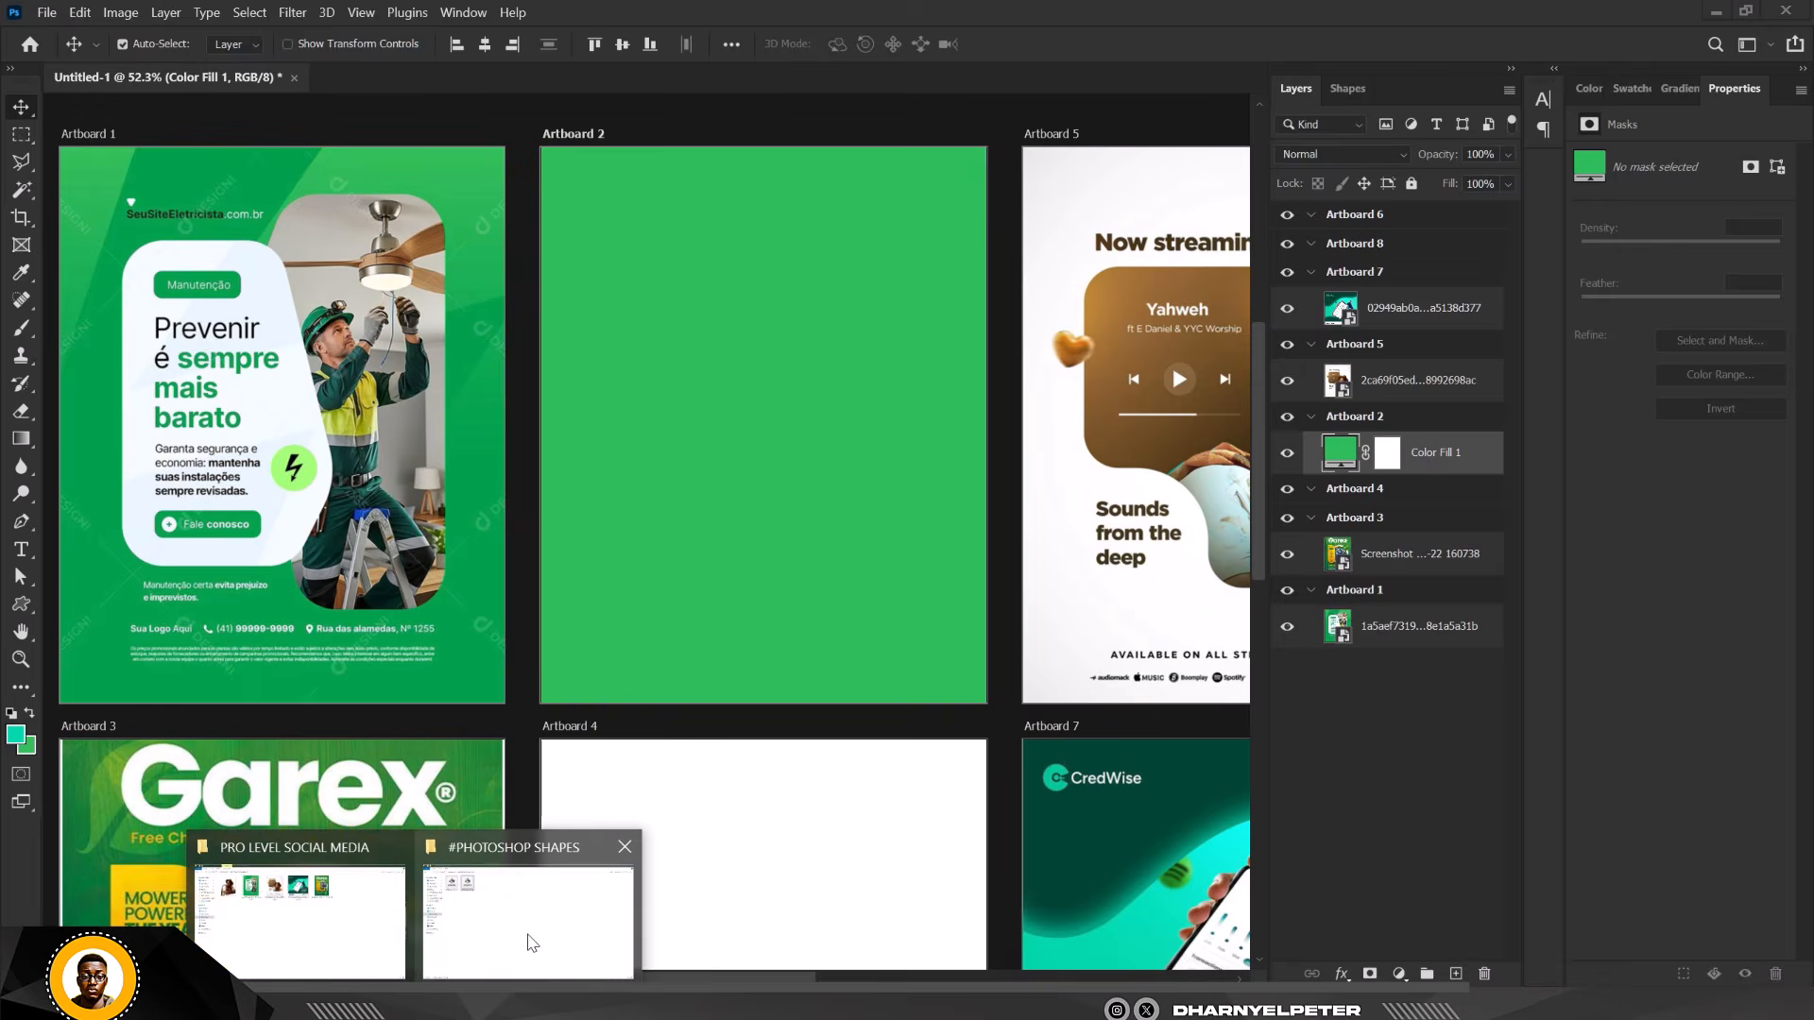
Switch to File Explorer, check the two SOCIAL MEDIA files in the #PHOTOSHOP SHAPES folder, and return to Photoshop.
click(529, 938)
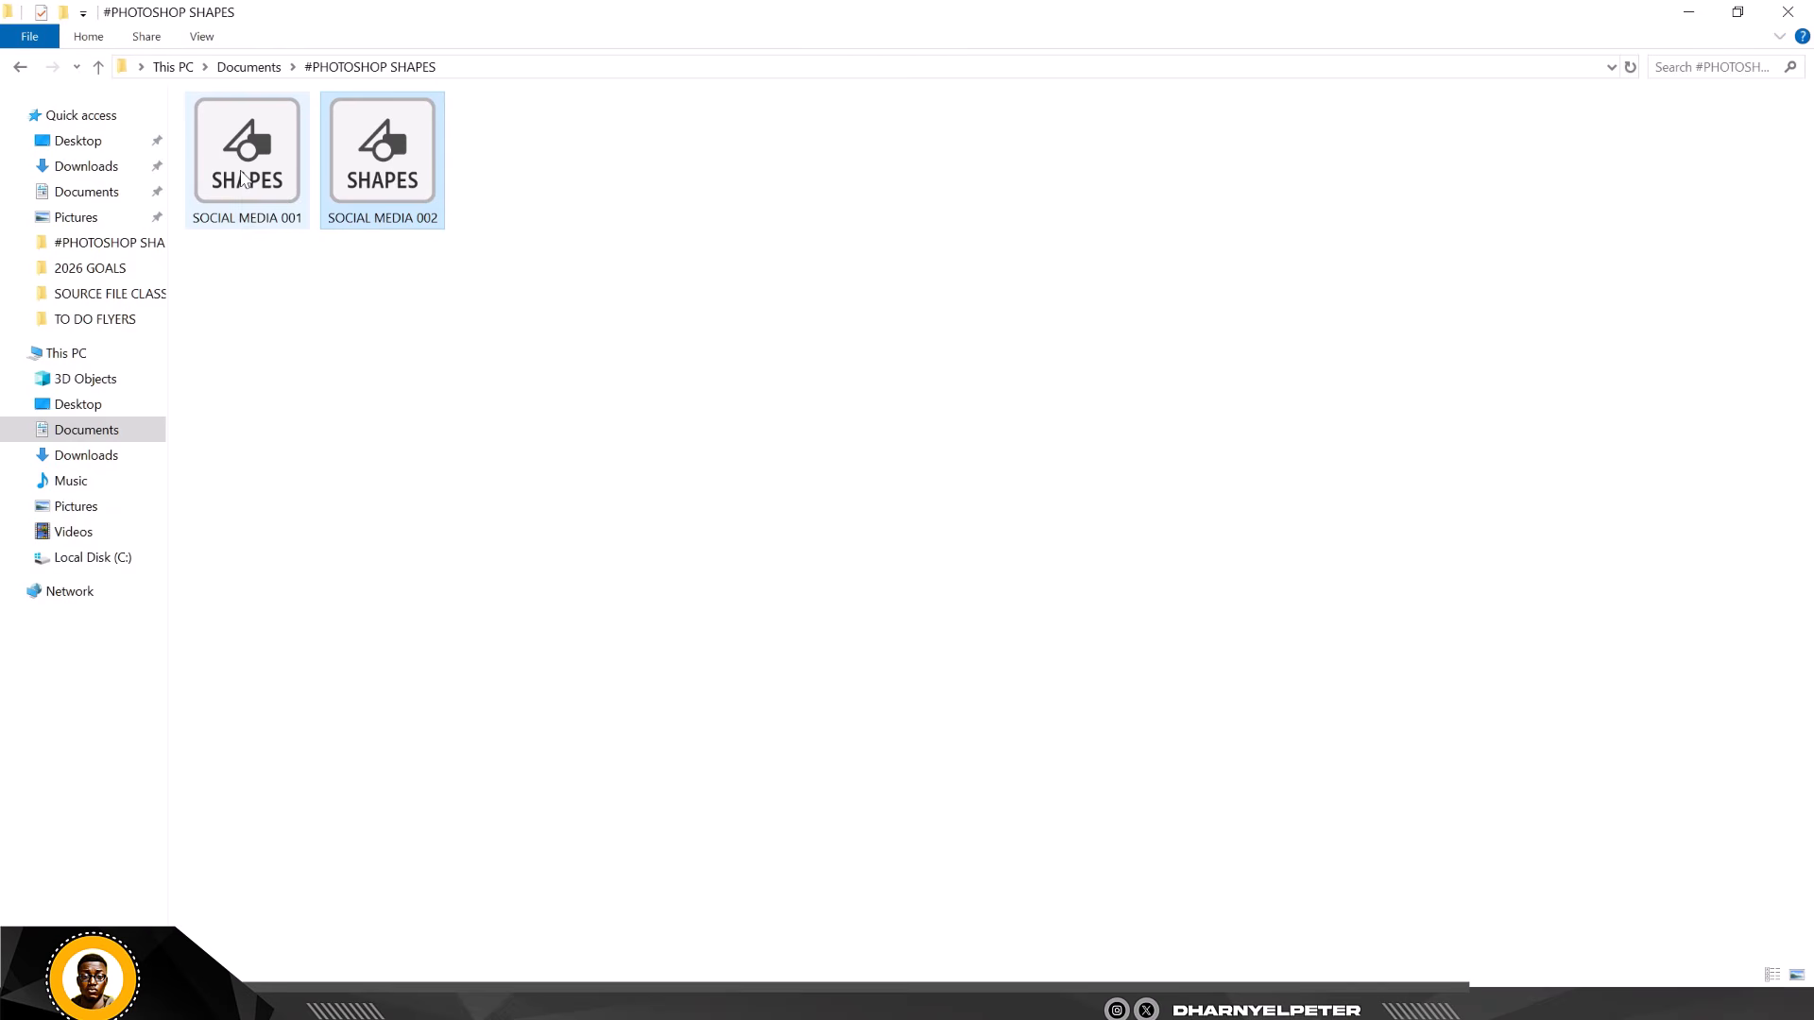
click(243, 178)
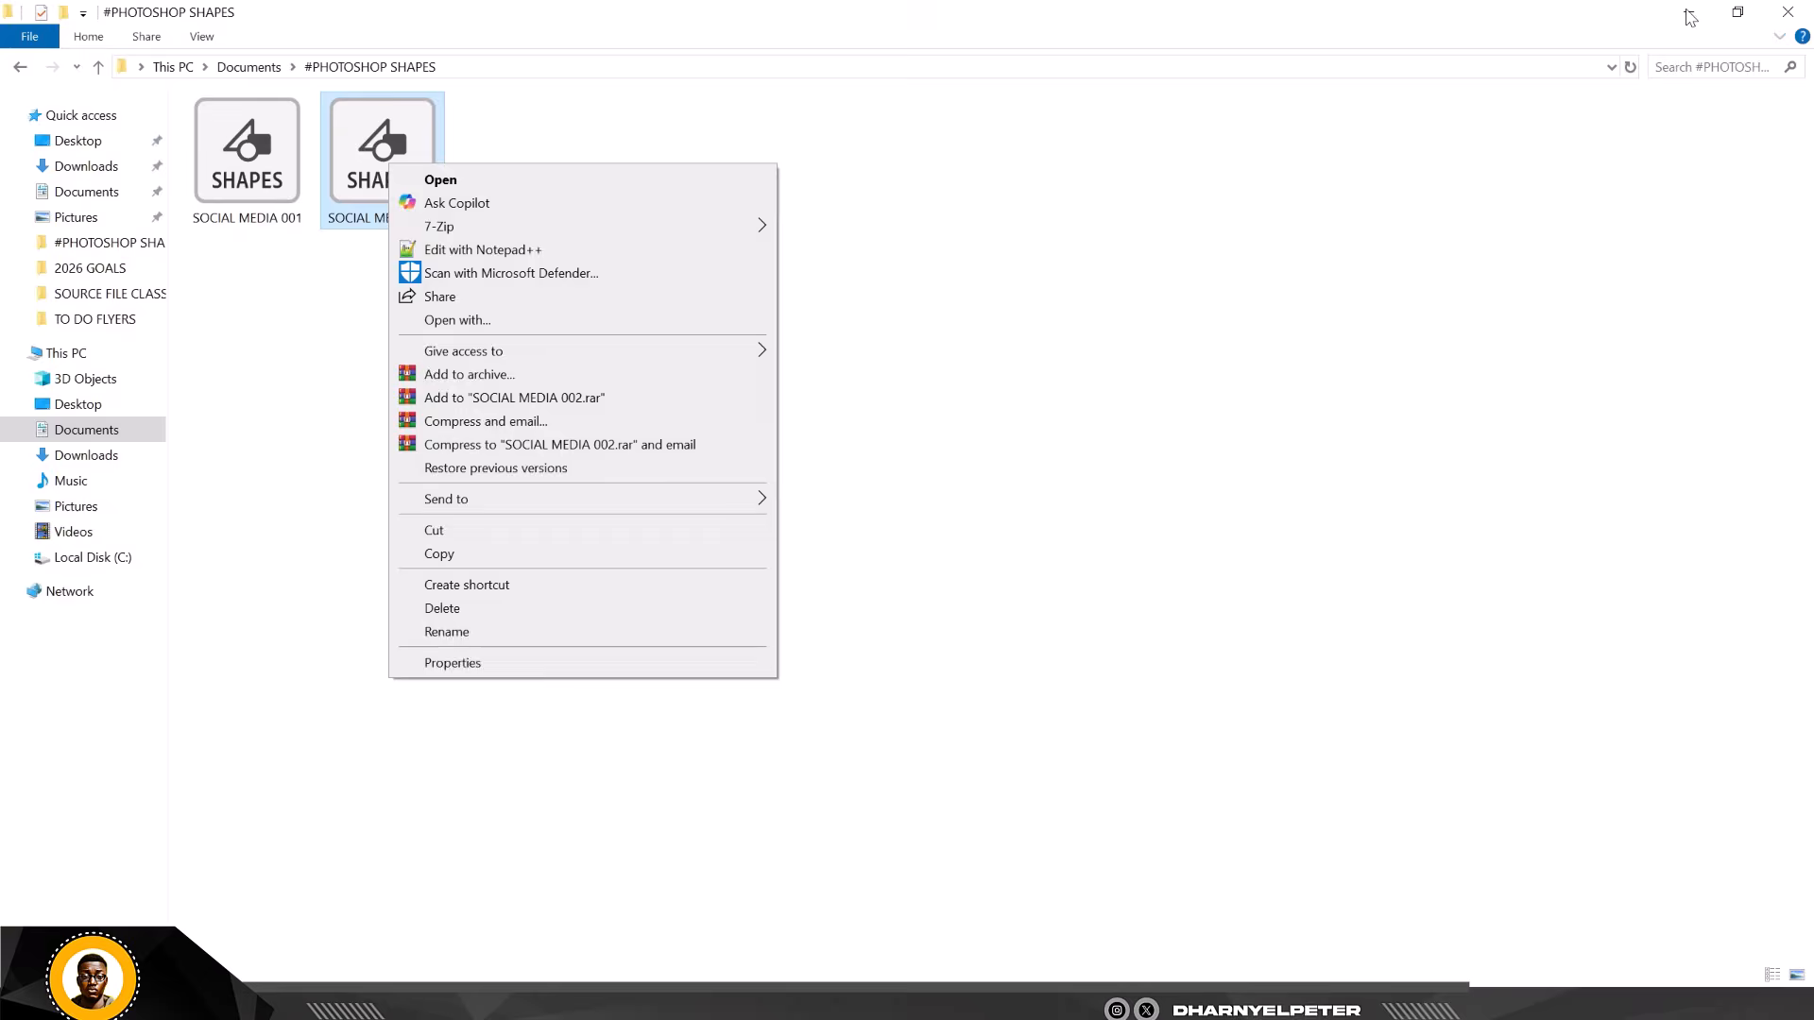
click(1690, 14)
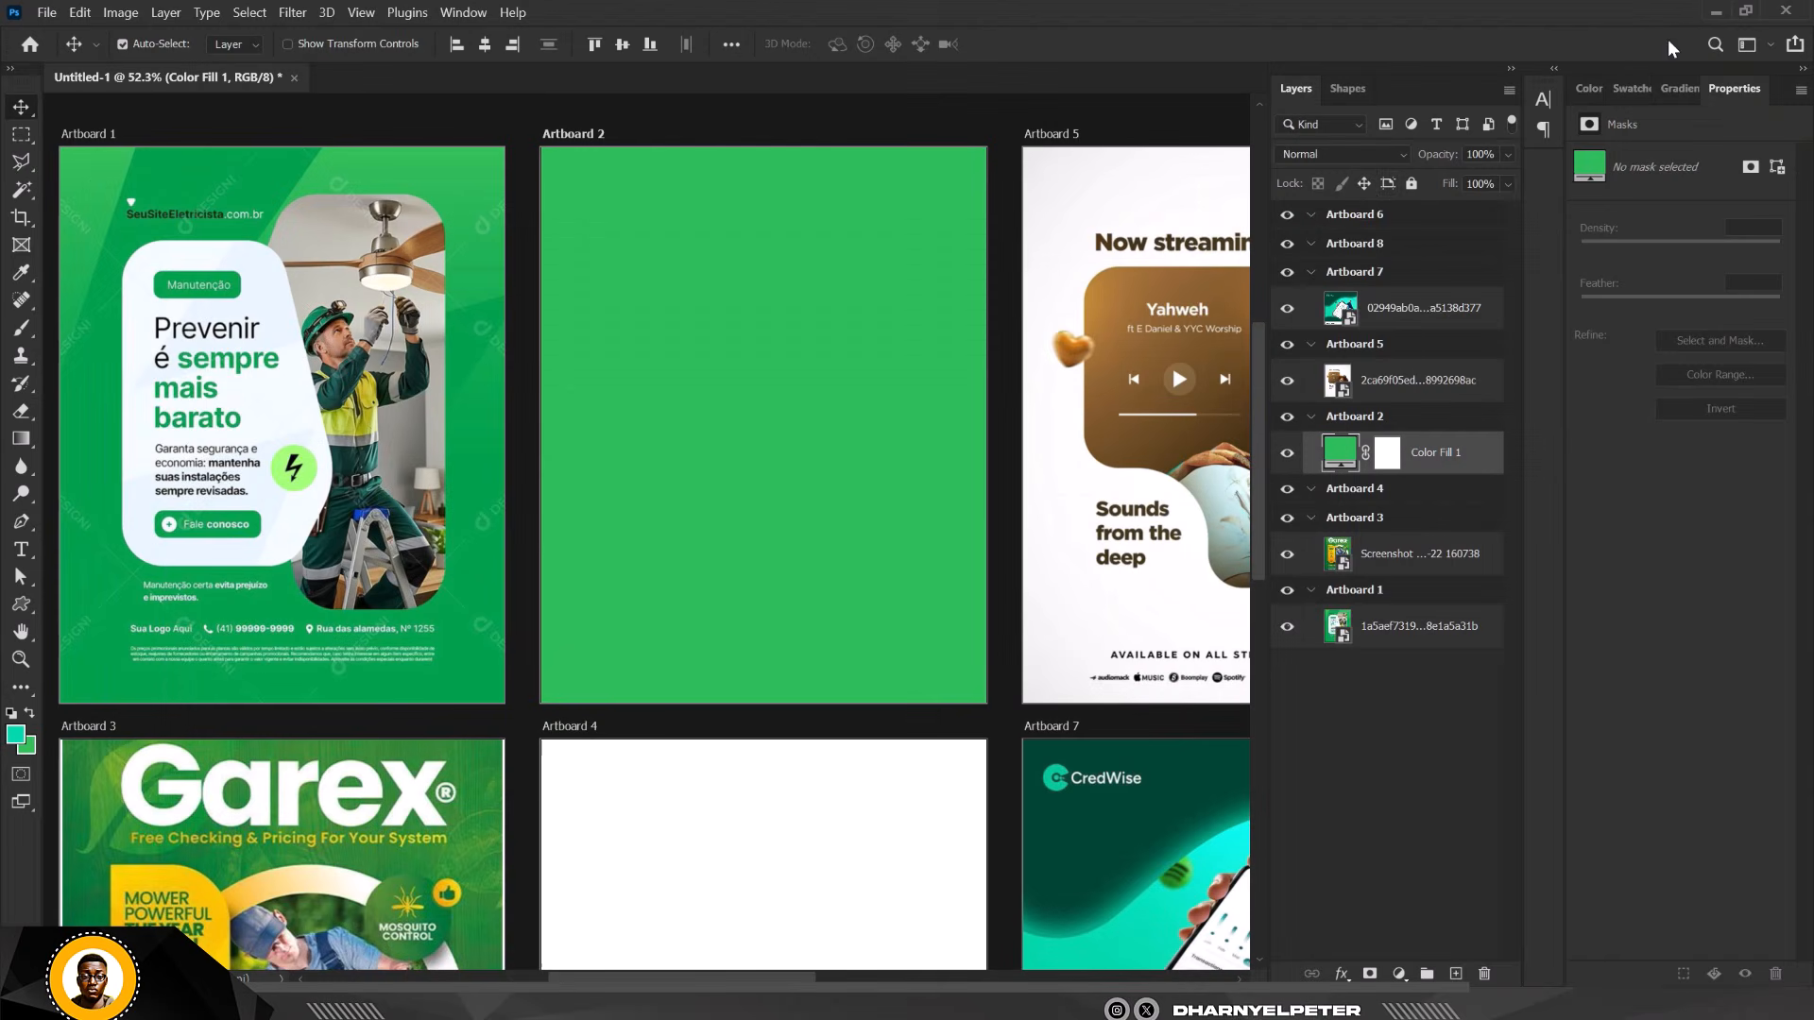
Bring the custom shape presets into view, then hide them and display them again.
click(1349, 88)
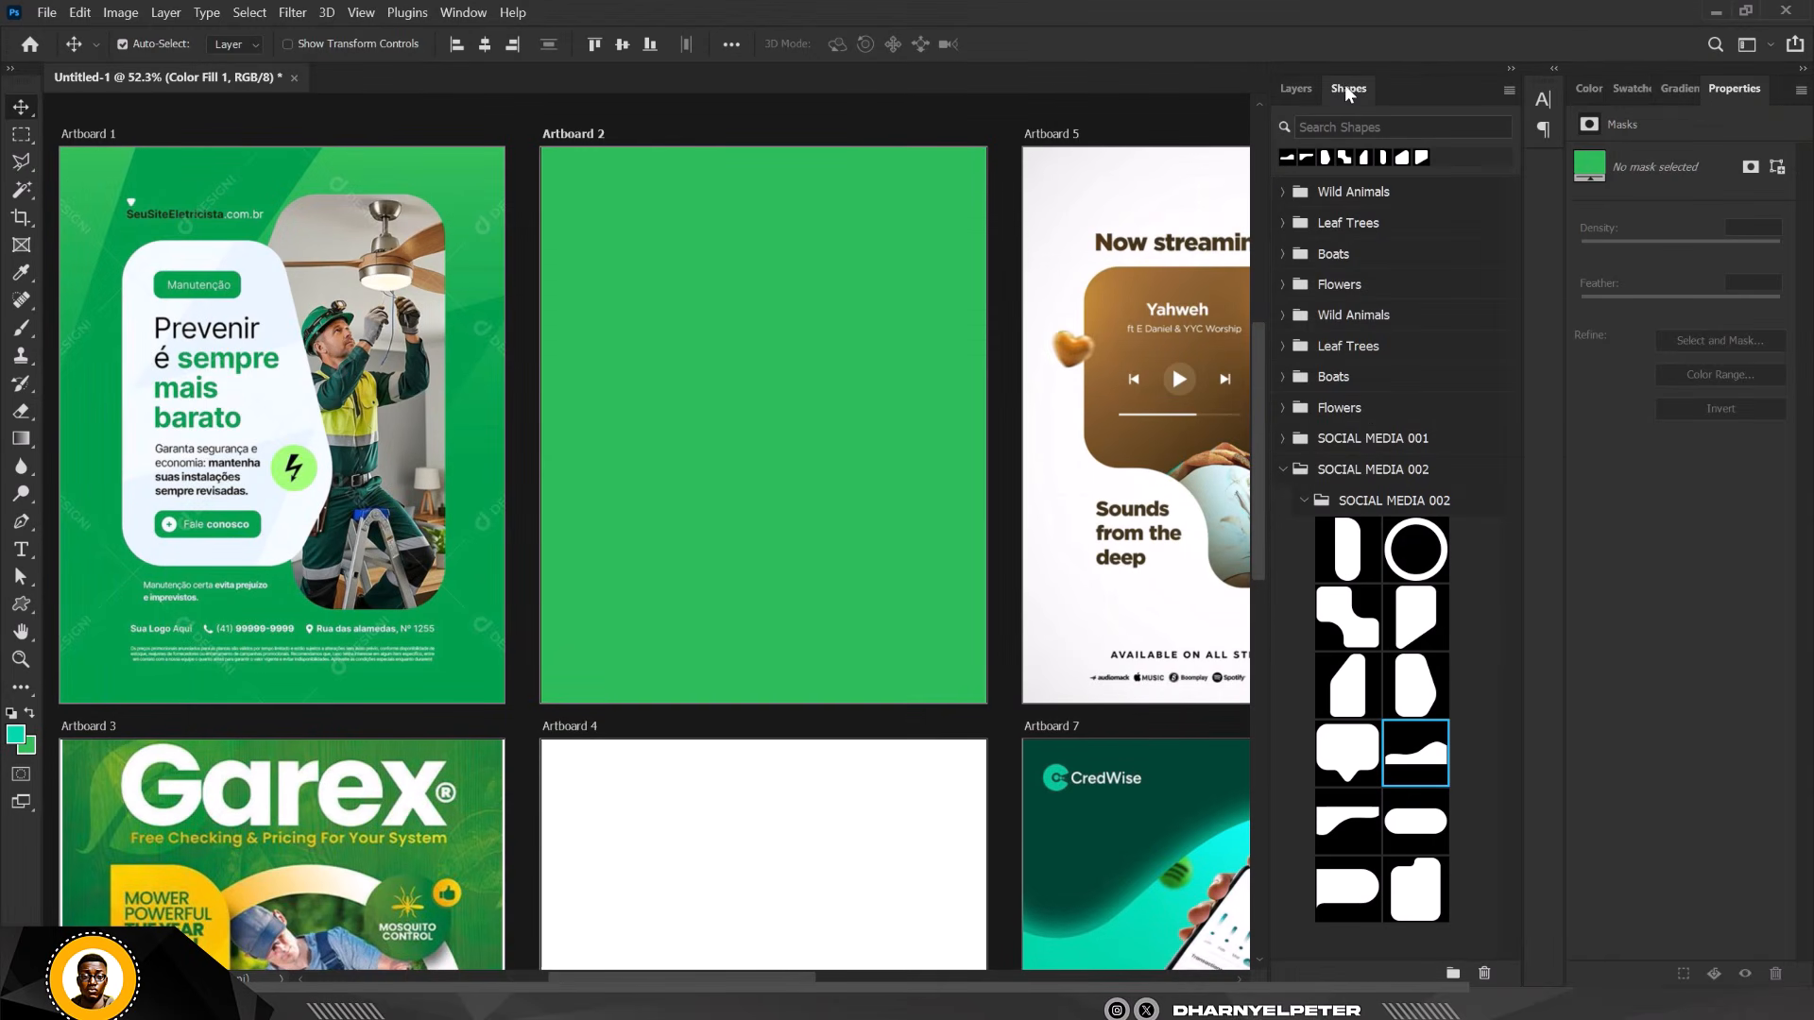
click(460, 14)
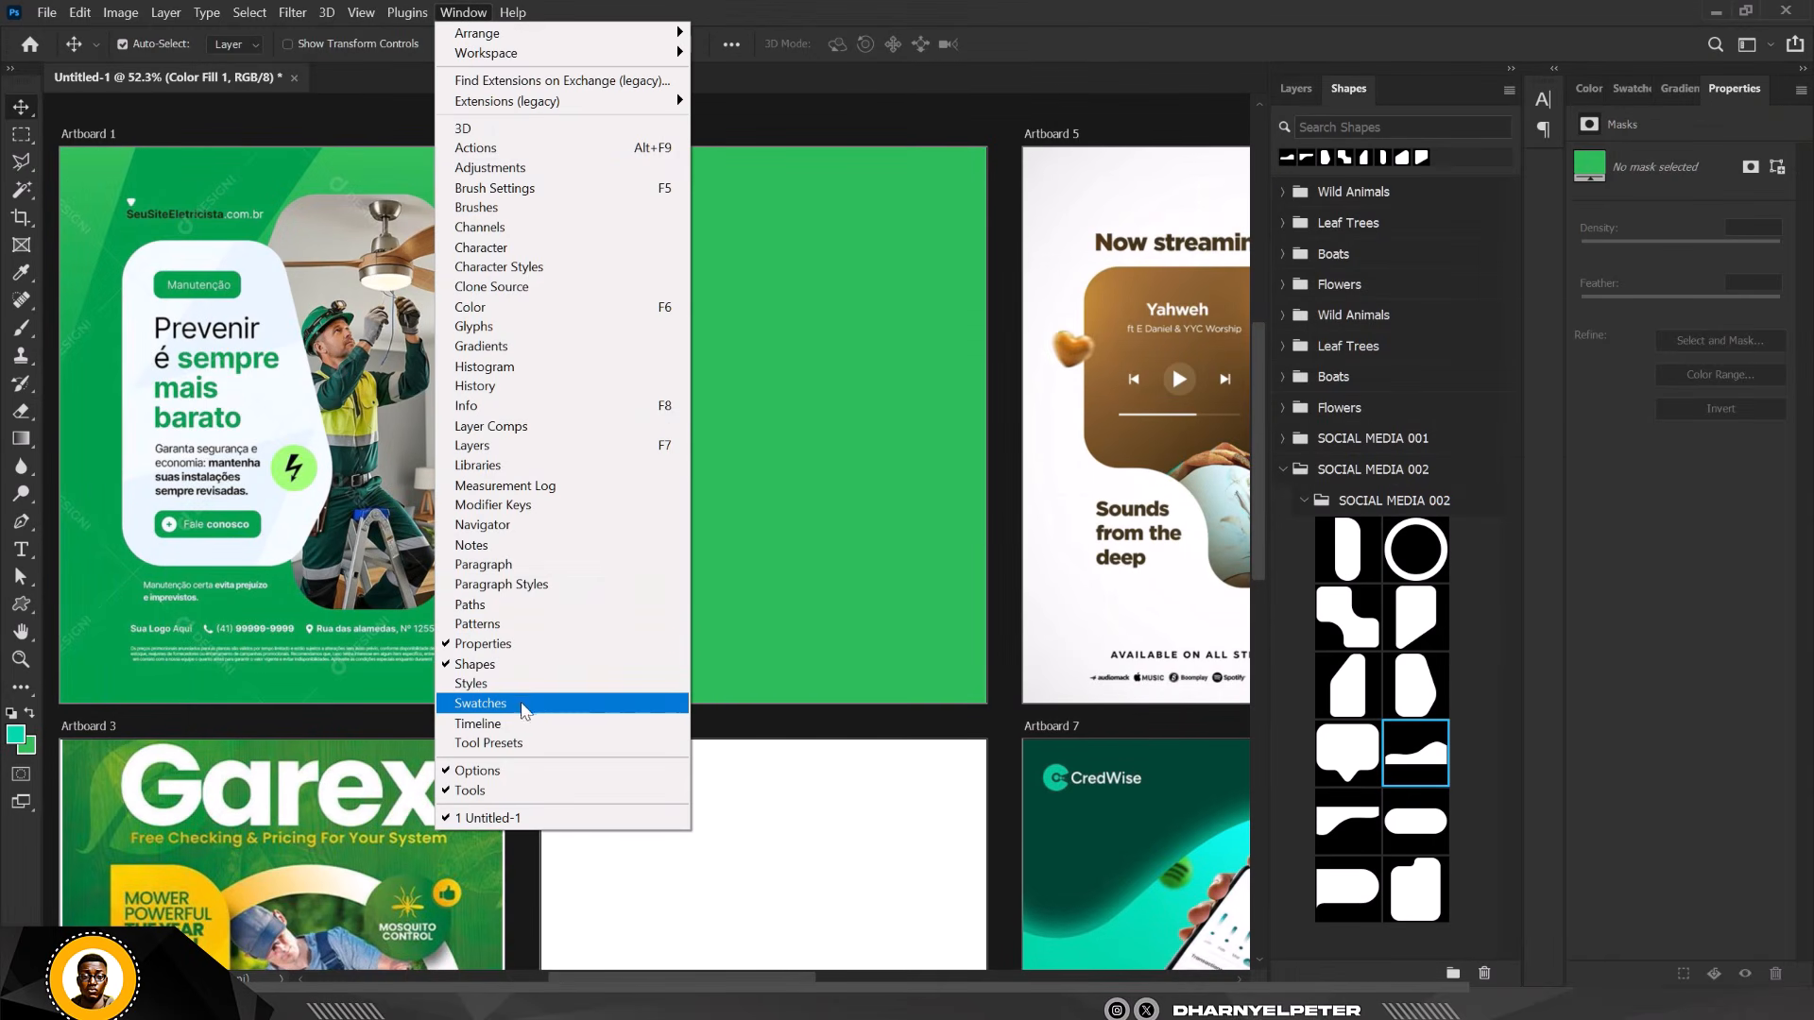
click(485, 666)
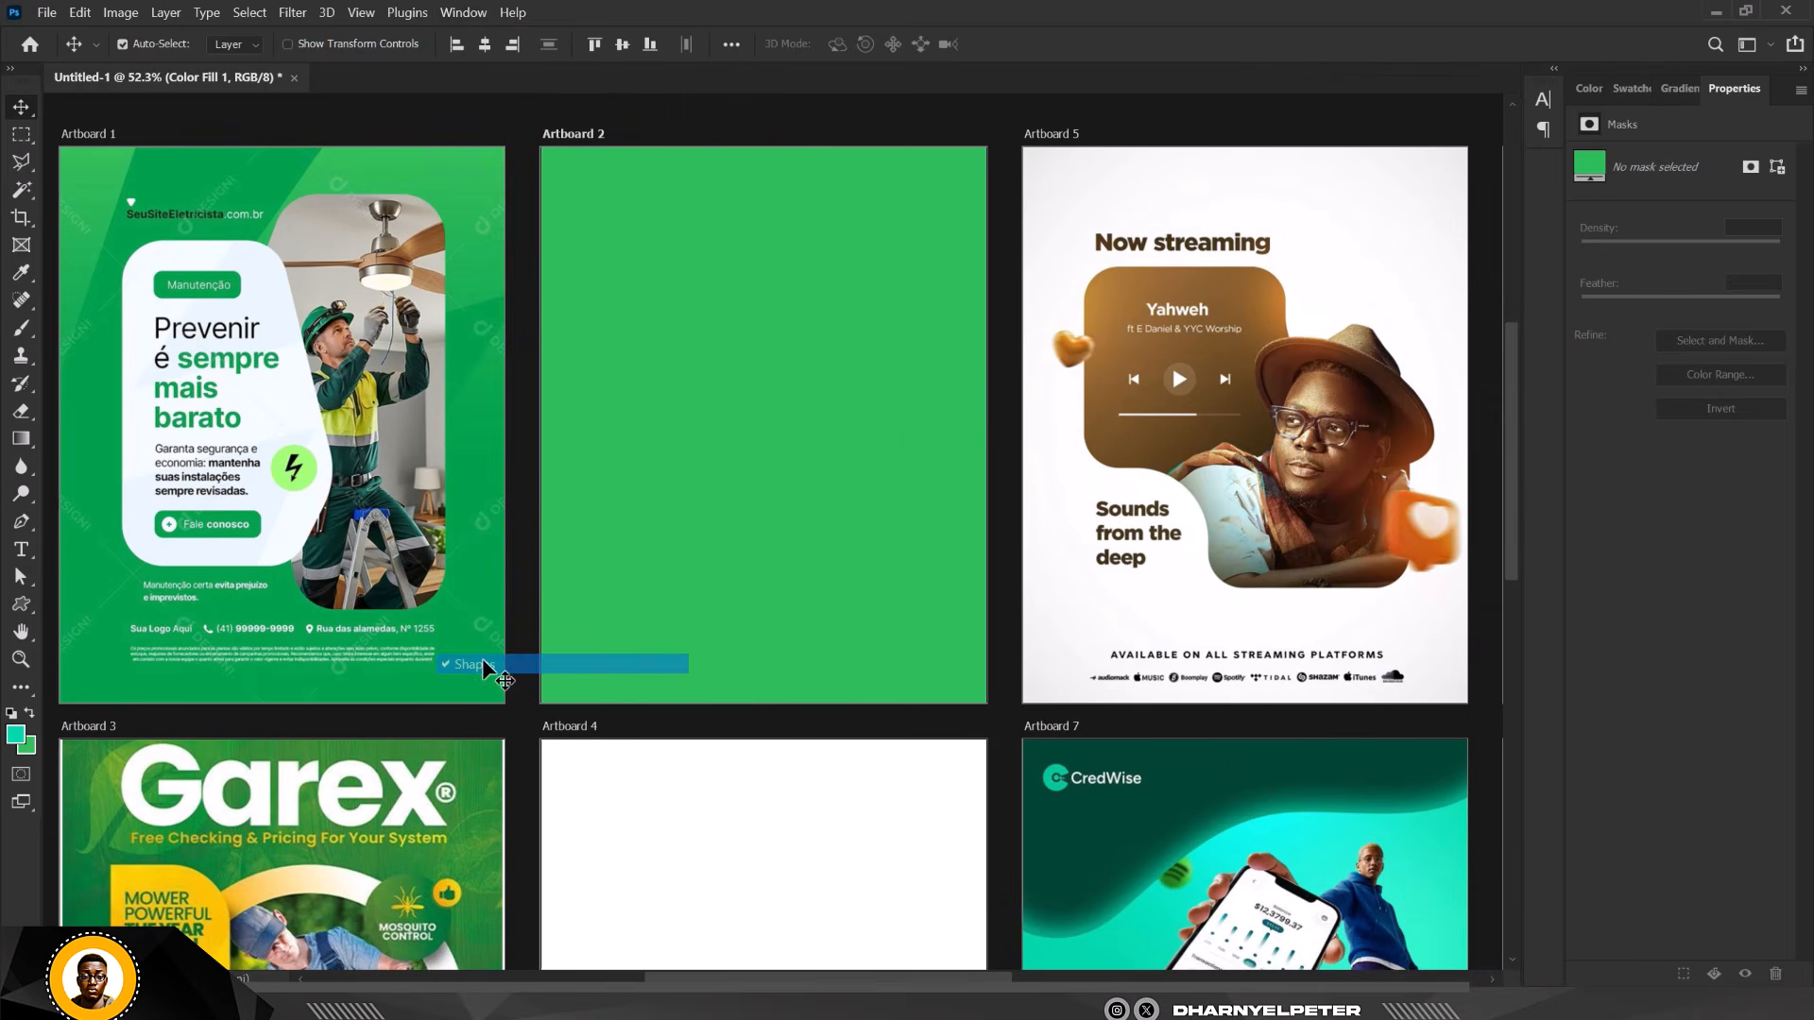
click(462, 15)
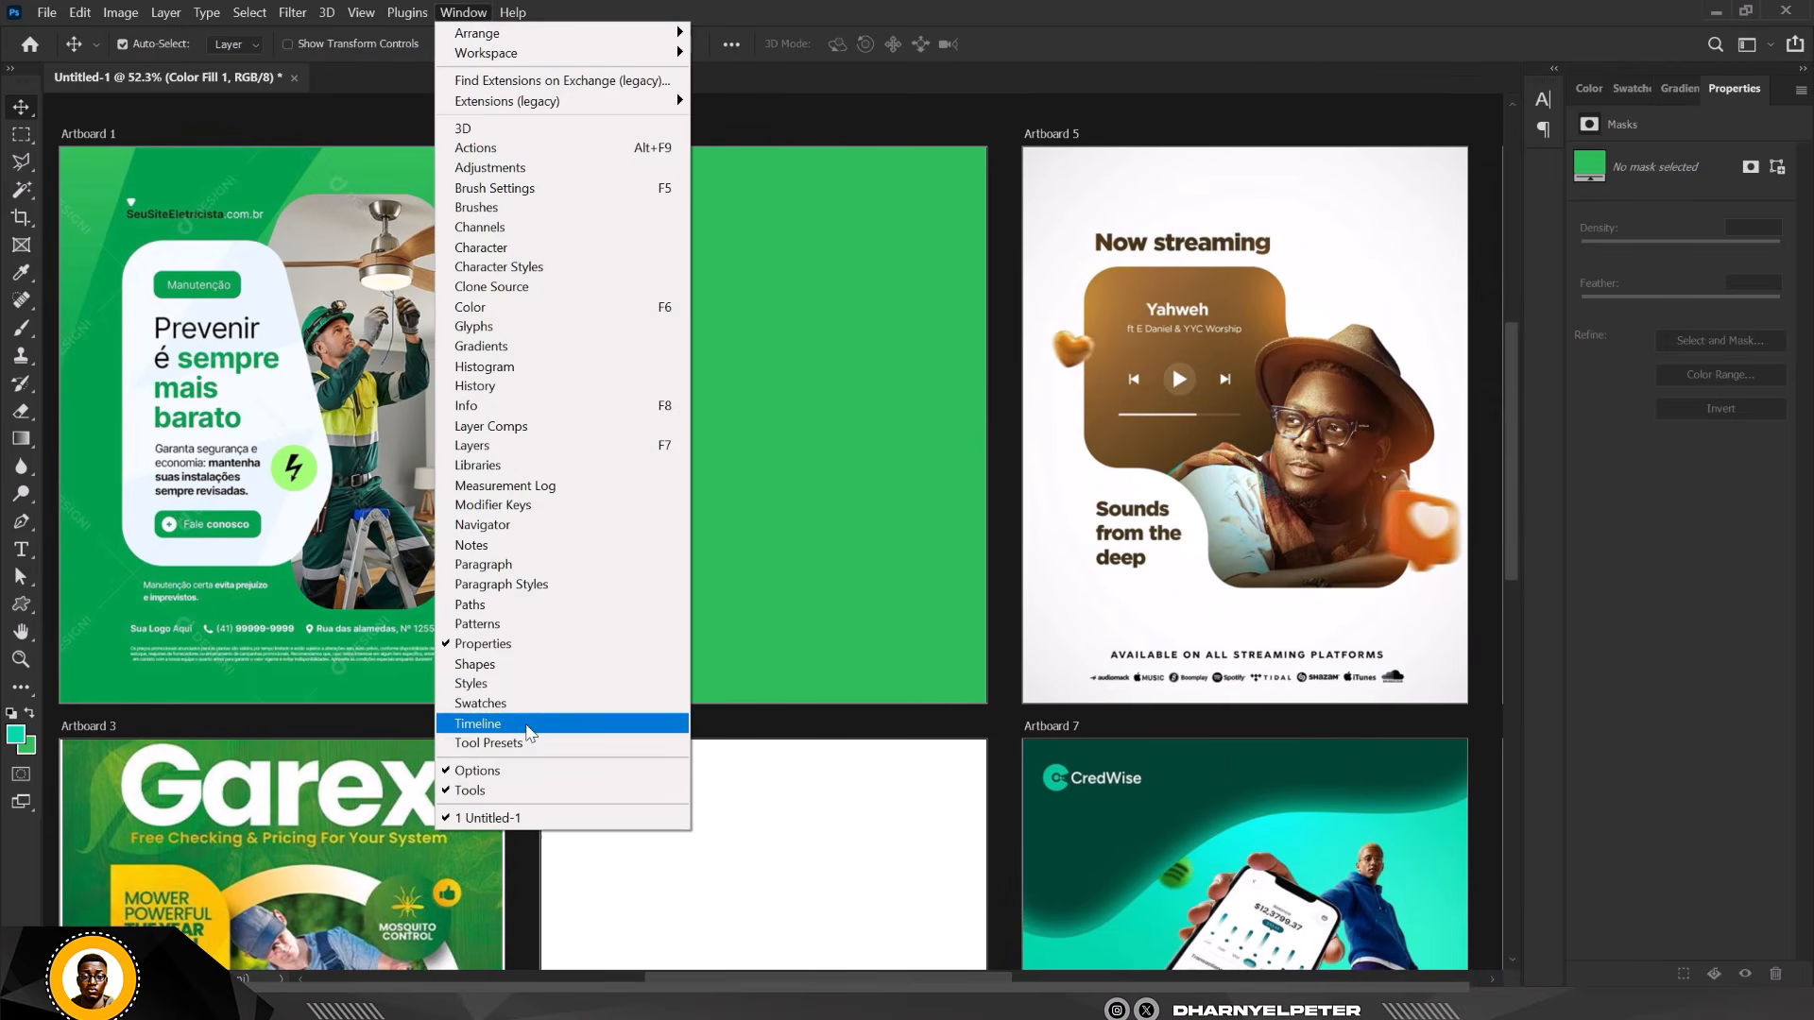
click(484, 665)
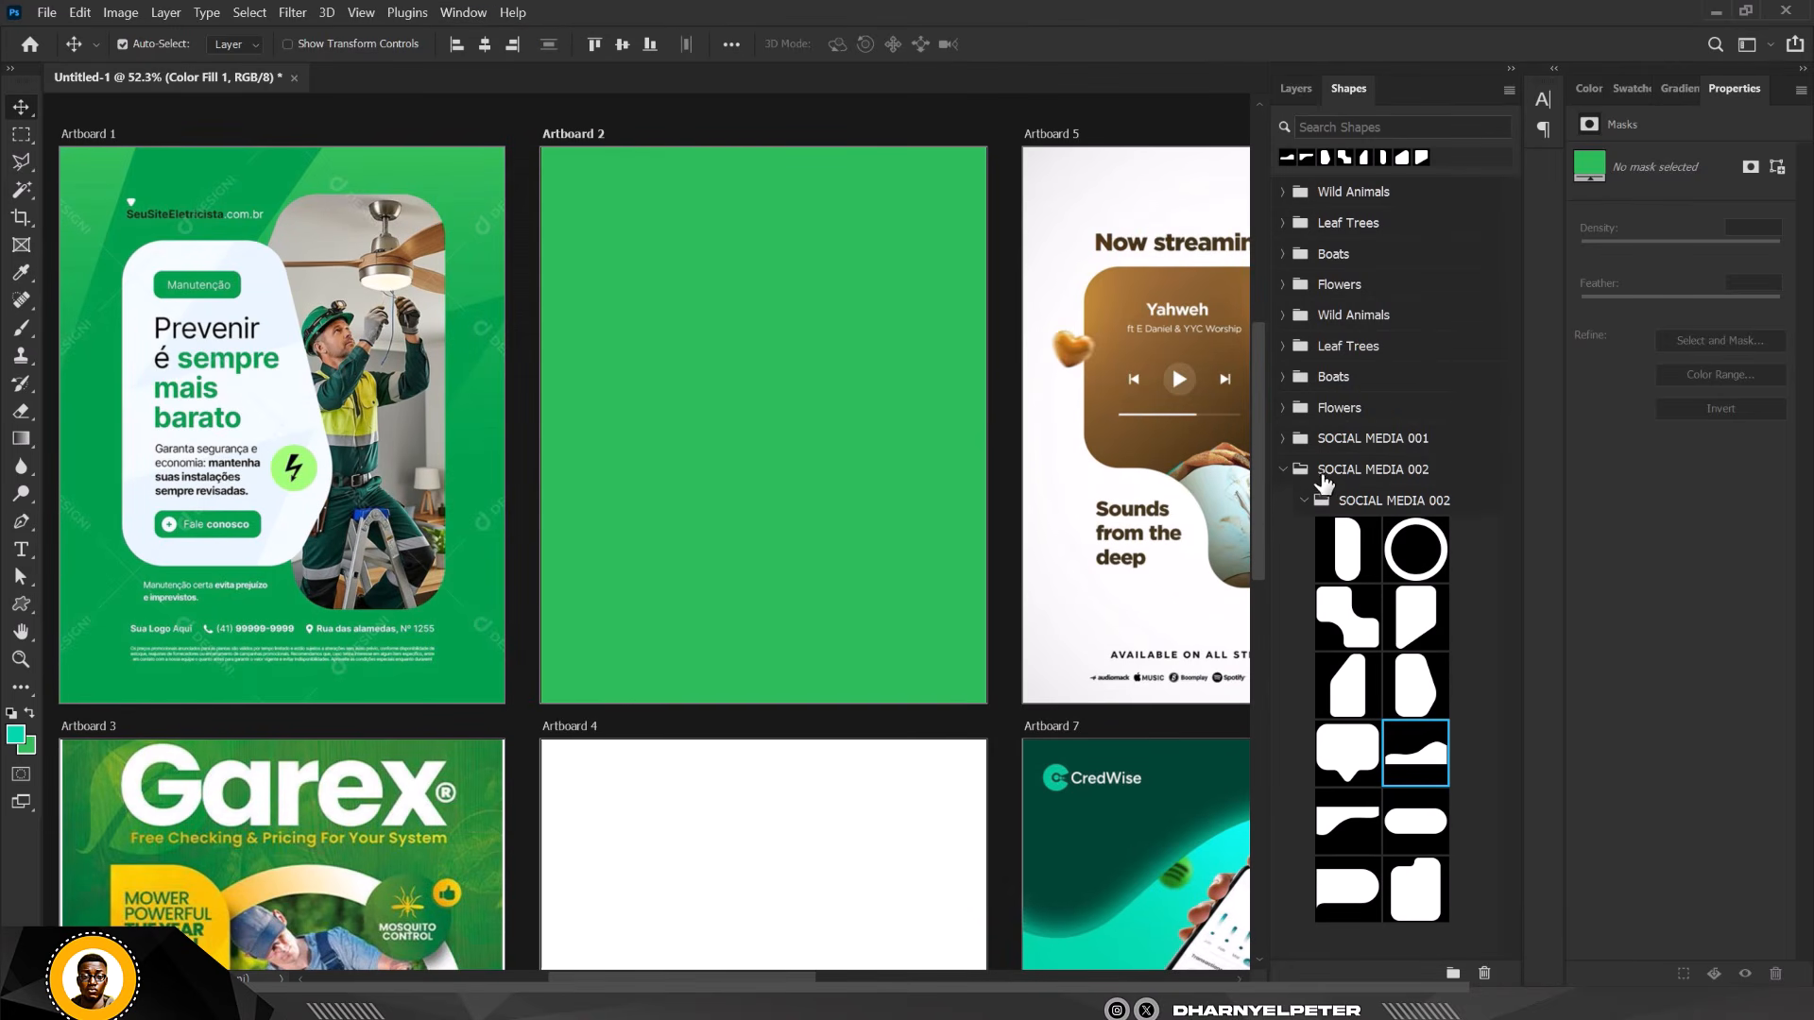
Delete the SOCIAL MEDIA 002 shape group and look through the shapes in SOCIAL MEDIA 001.
click(1282, 473)
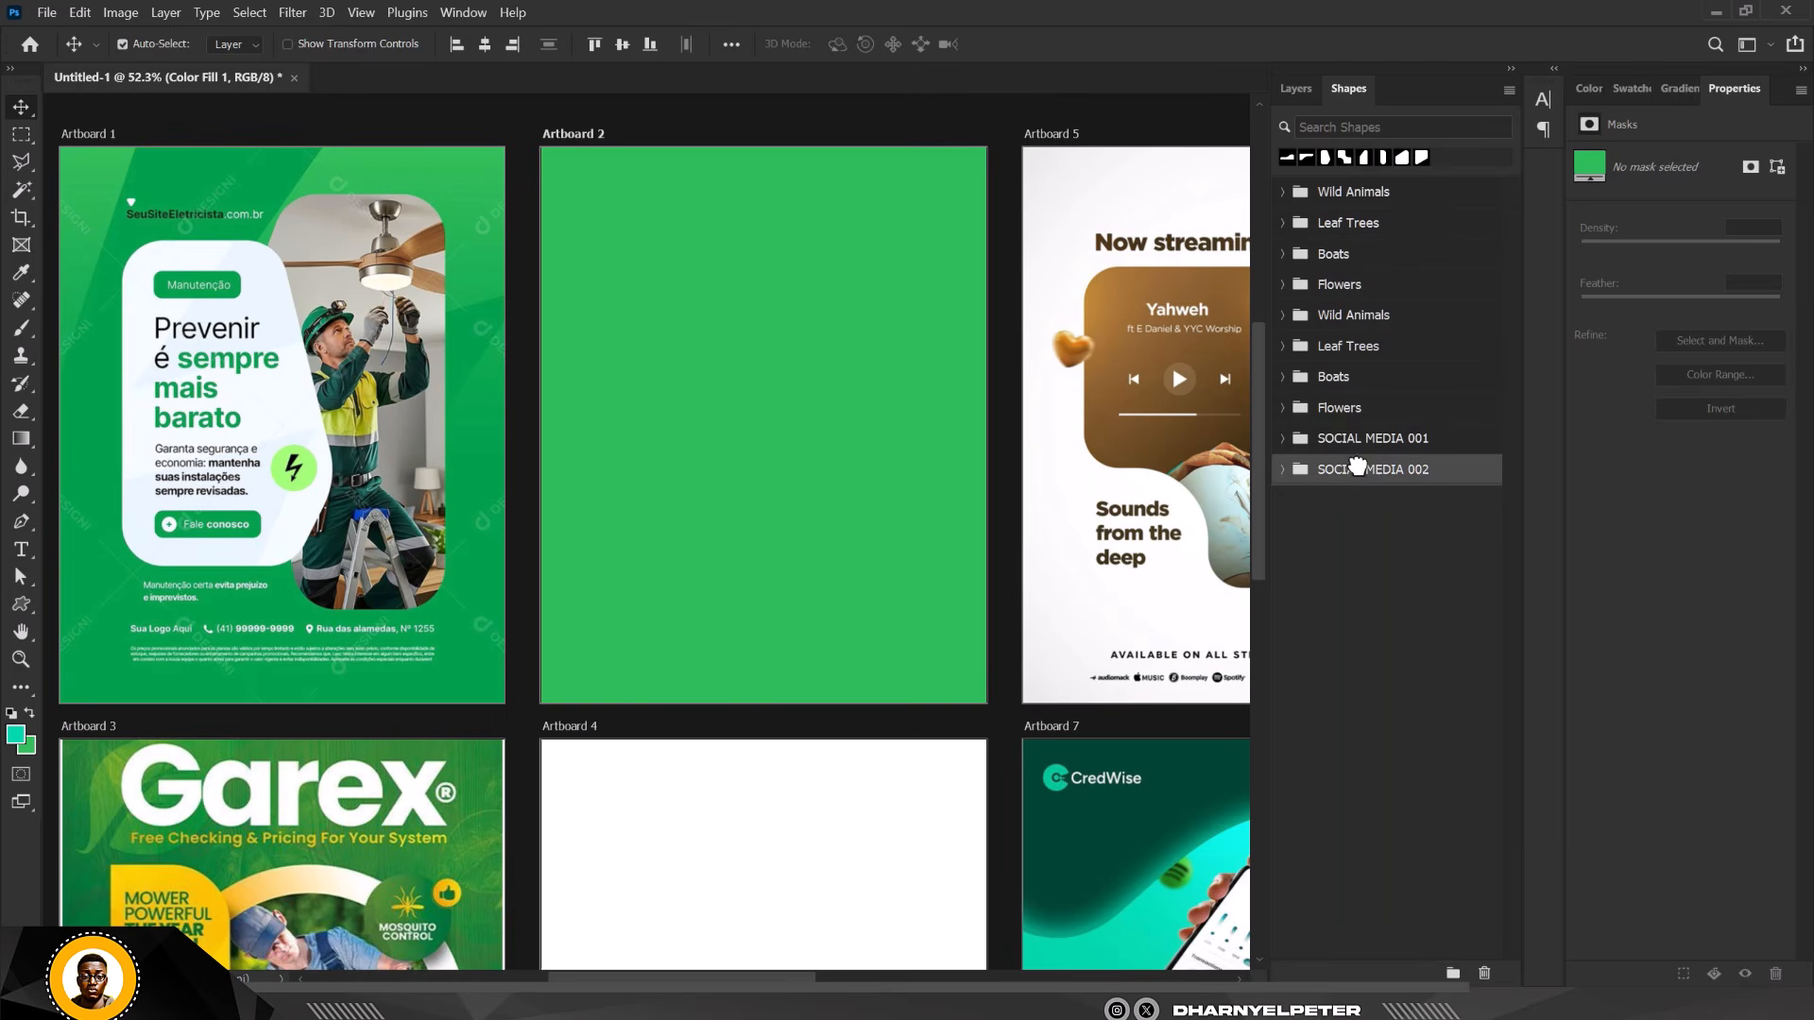
click(1485, 974)
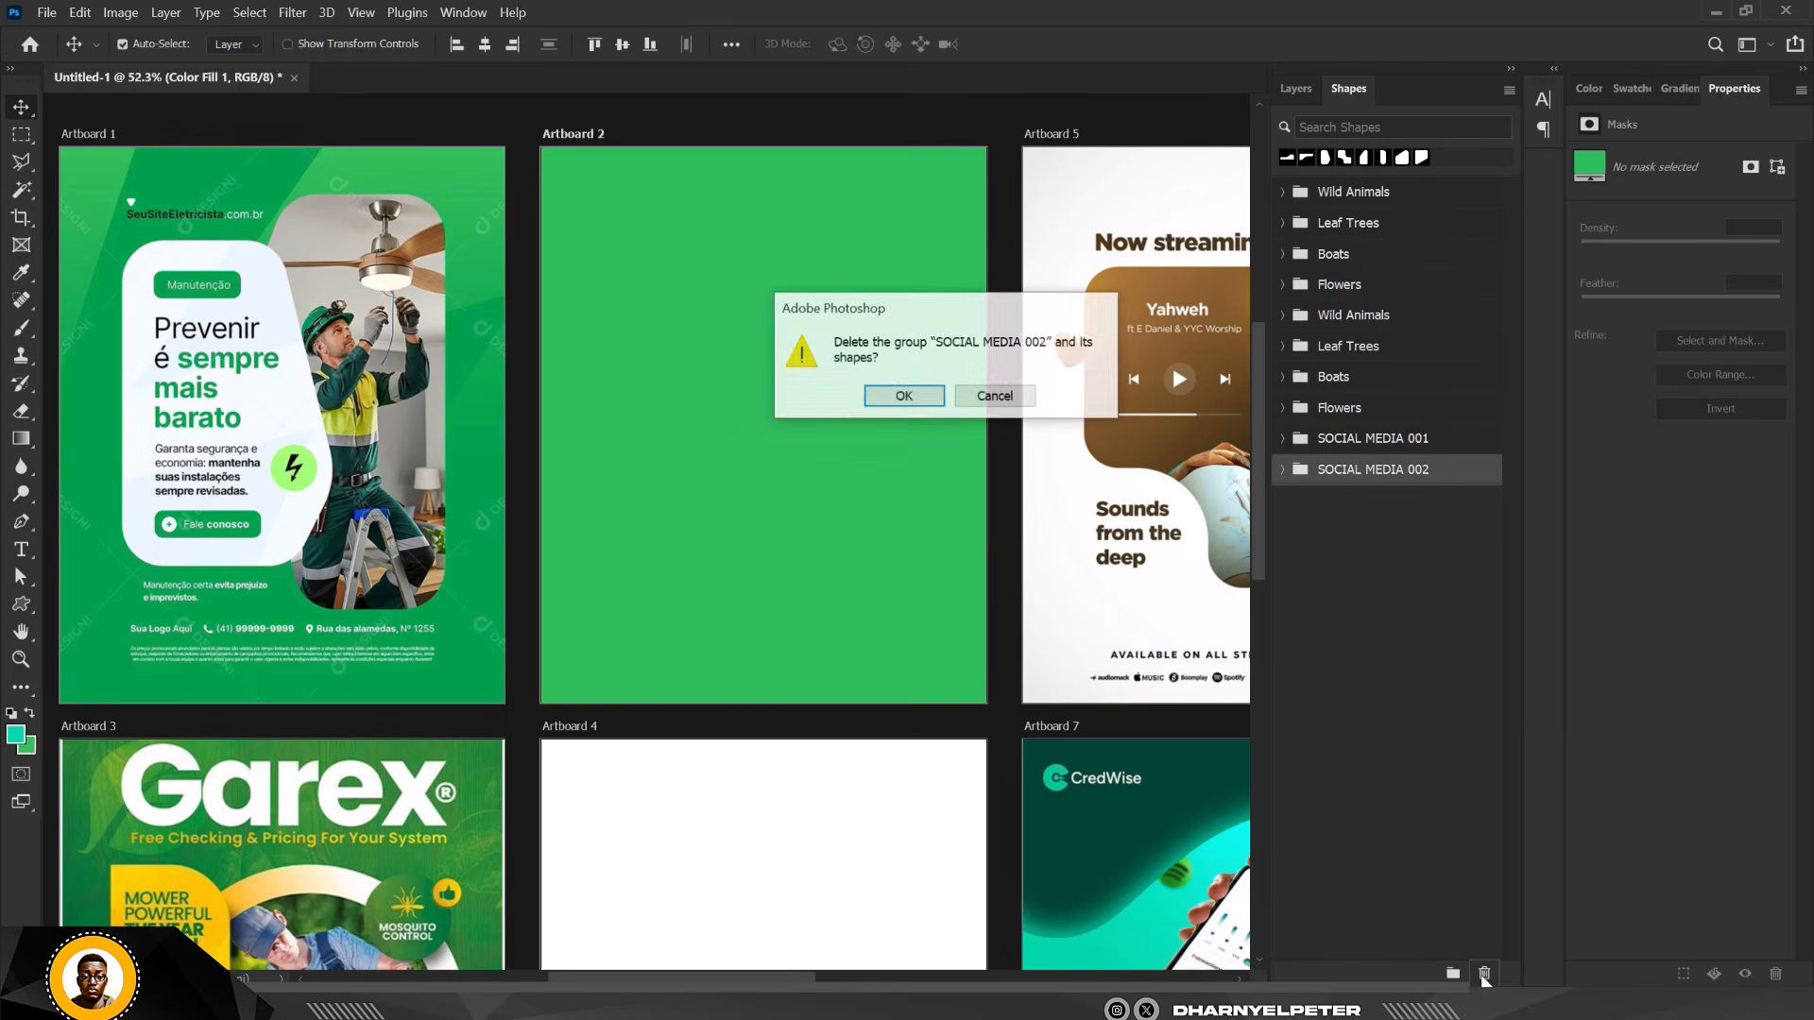
click(871, 393)
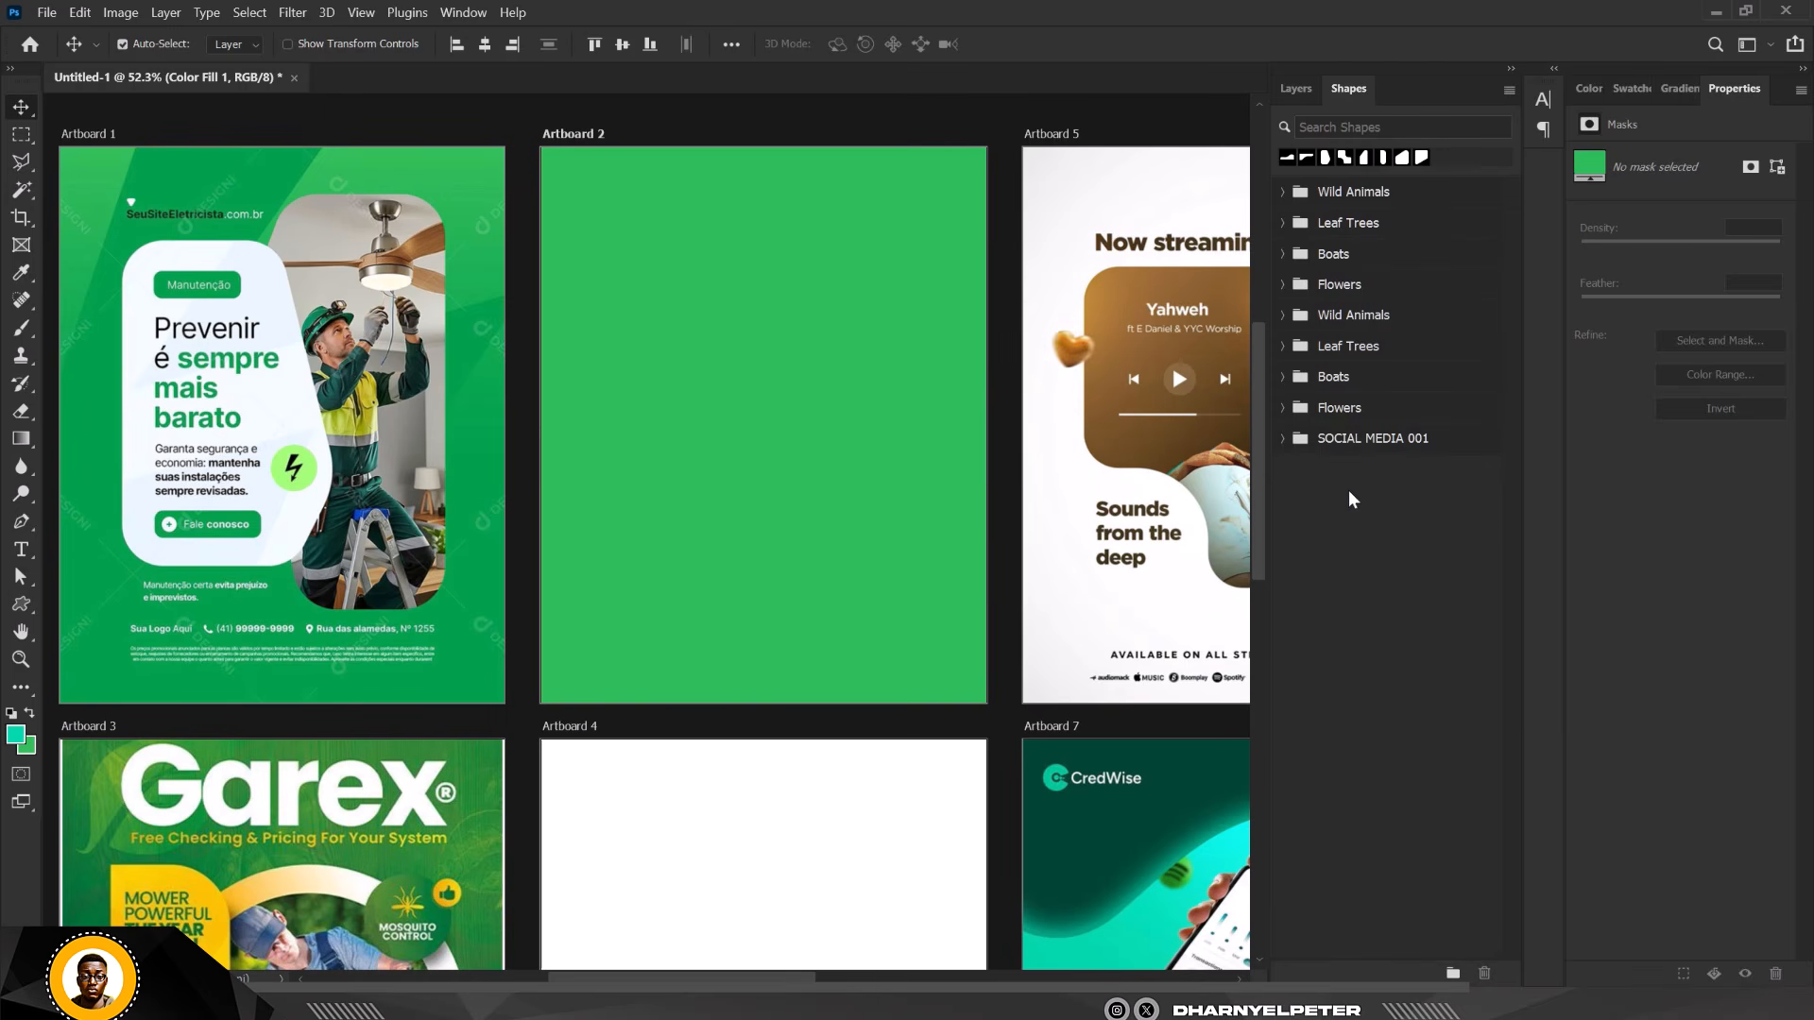
click(1282, 441)
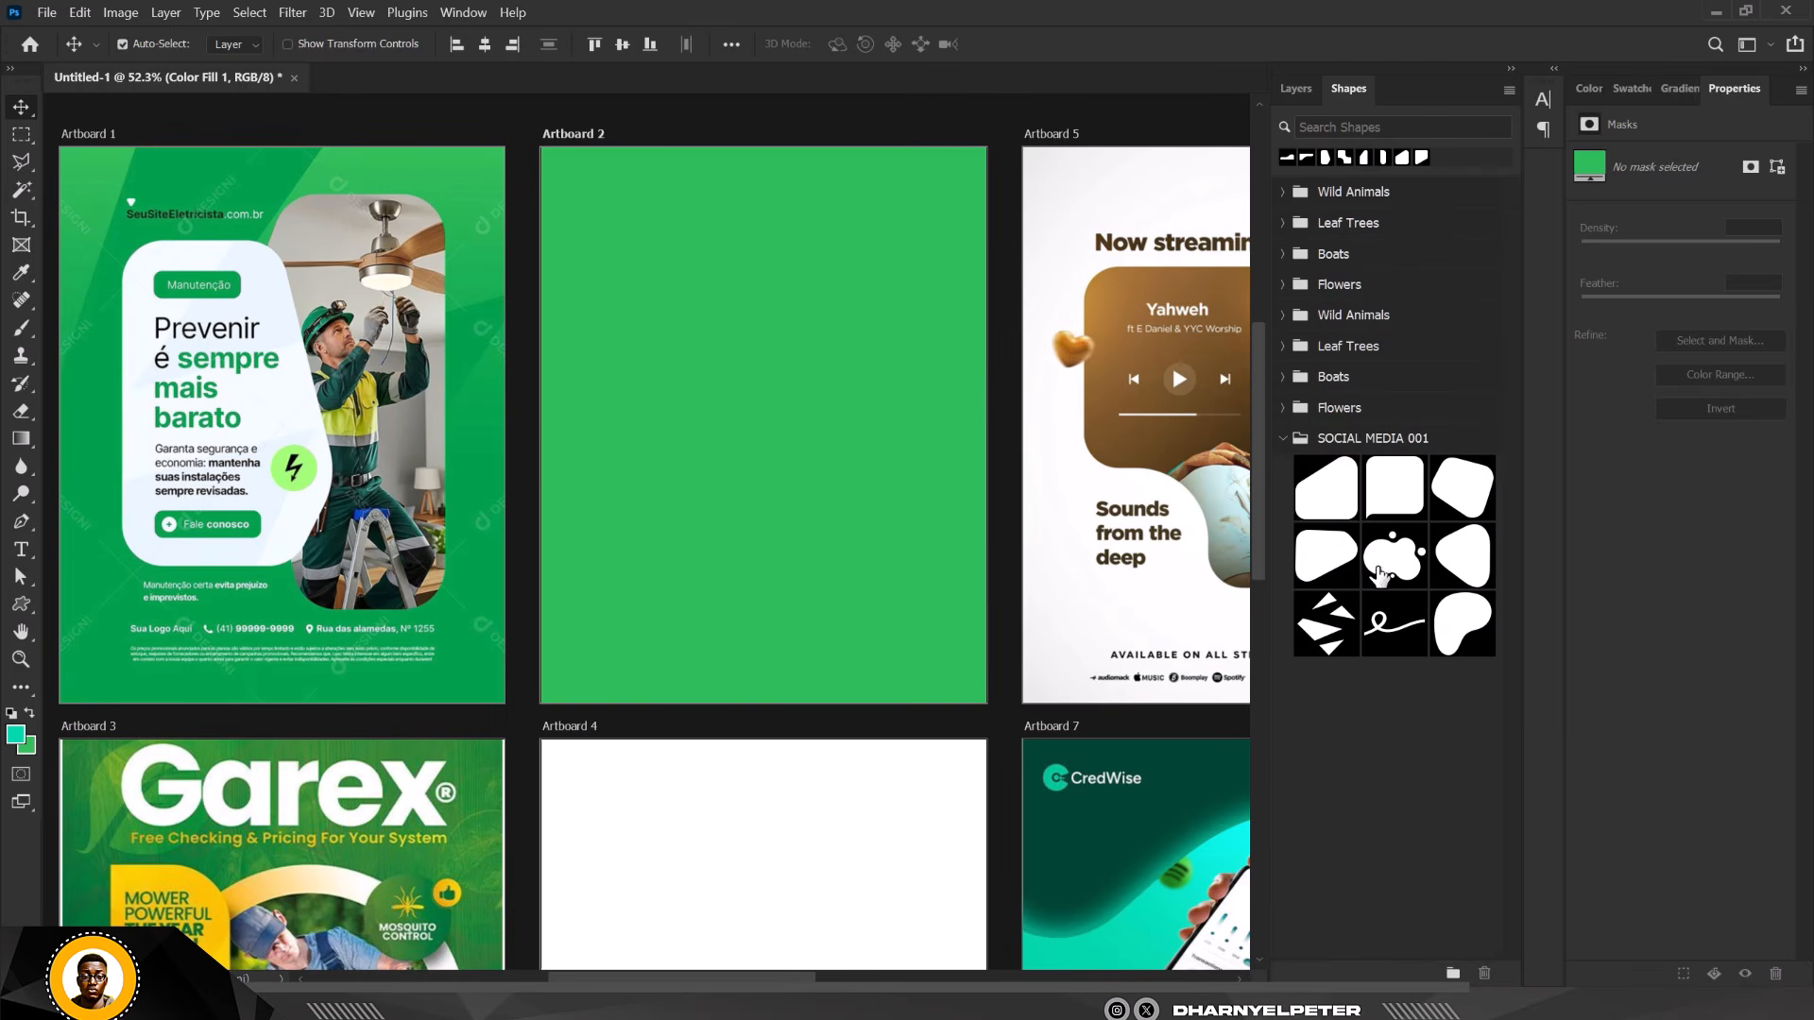
click(1282, 440)
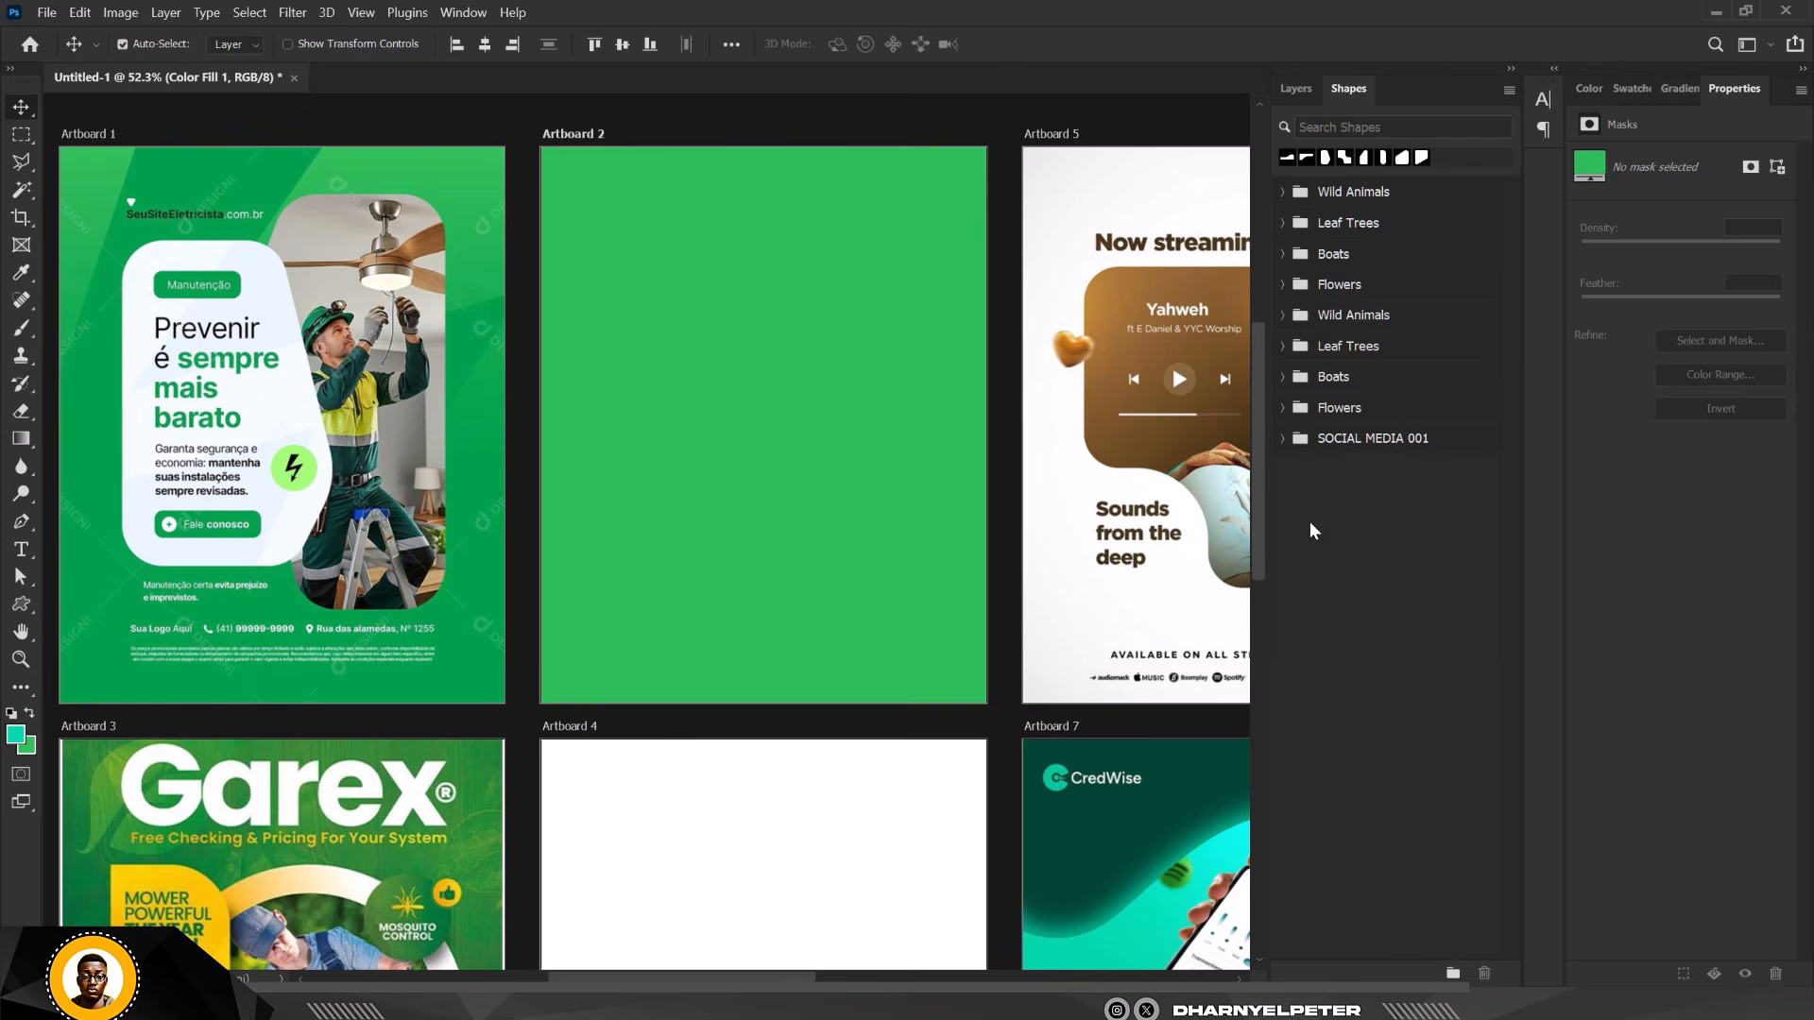
Import the SOCIAL MEDIA 002 custom shapes file and expand its nested group to show the shapes.
click(1512, 92)
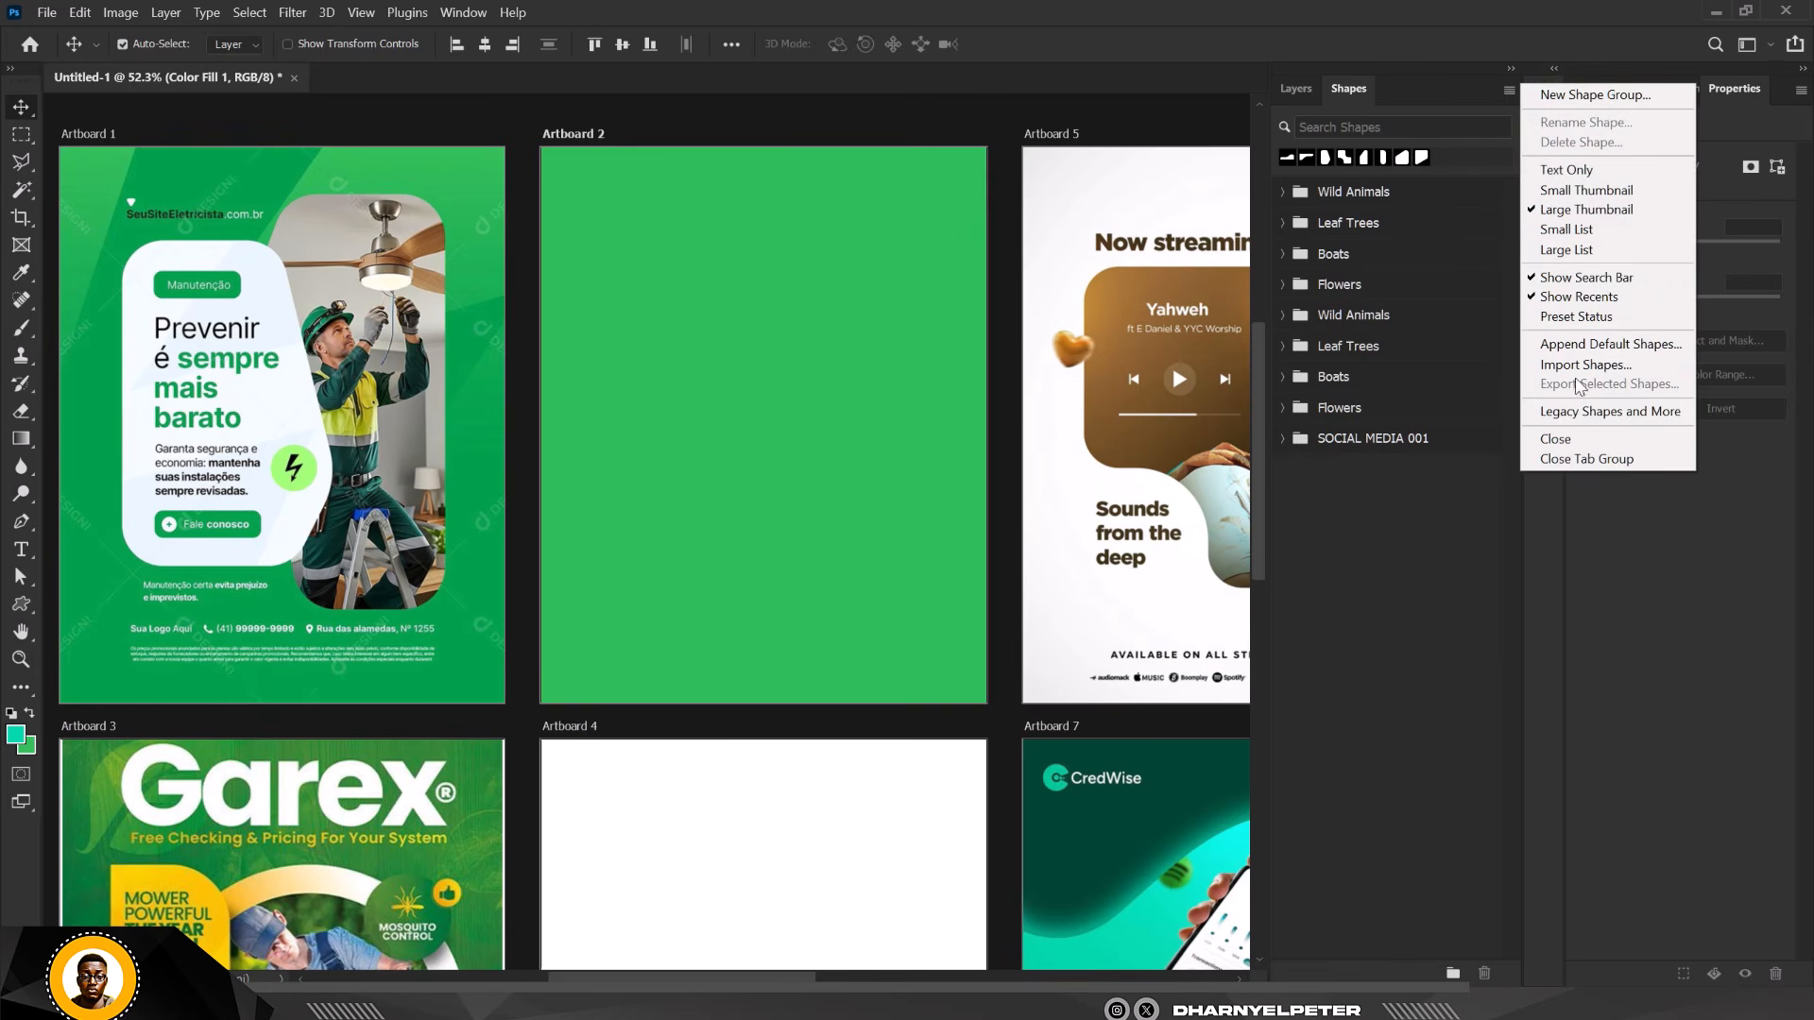
click(1580, 366)
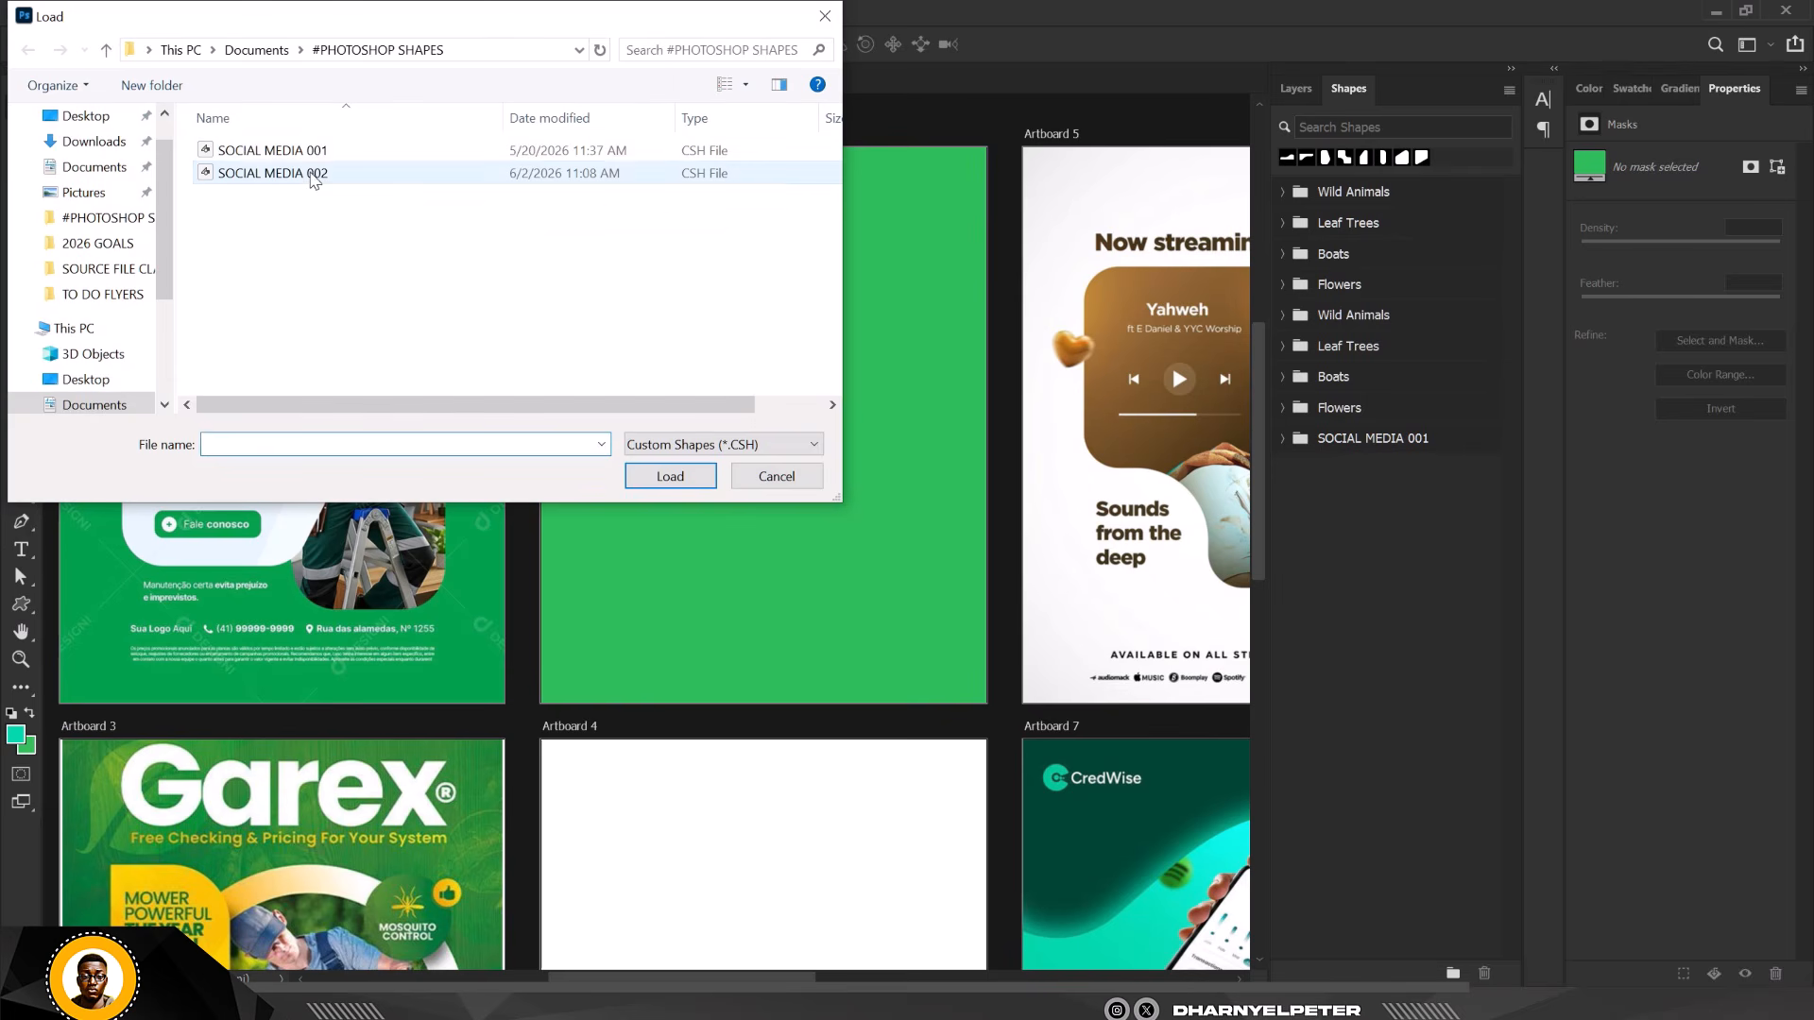
click(314, 173)
click(676, 480)
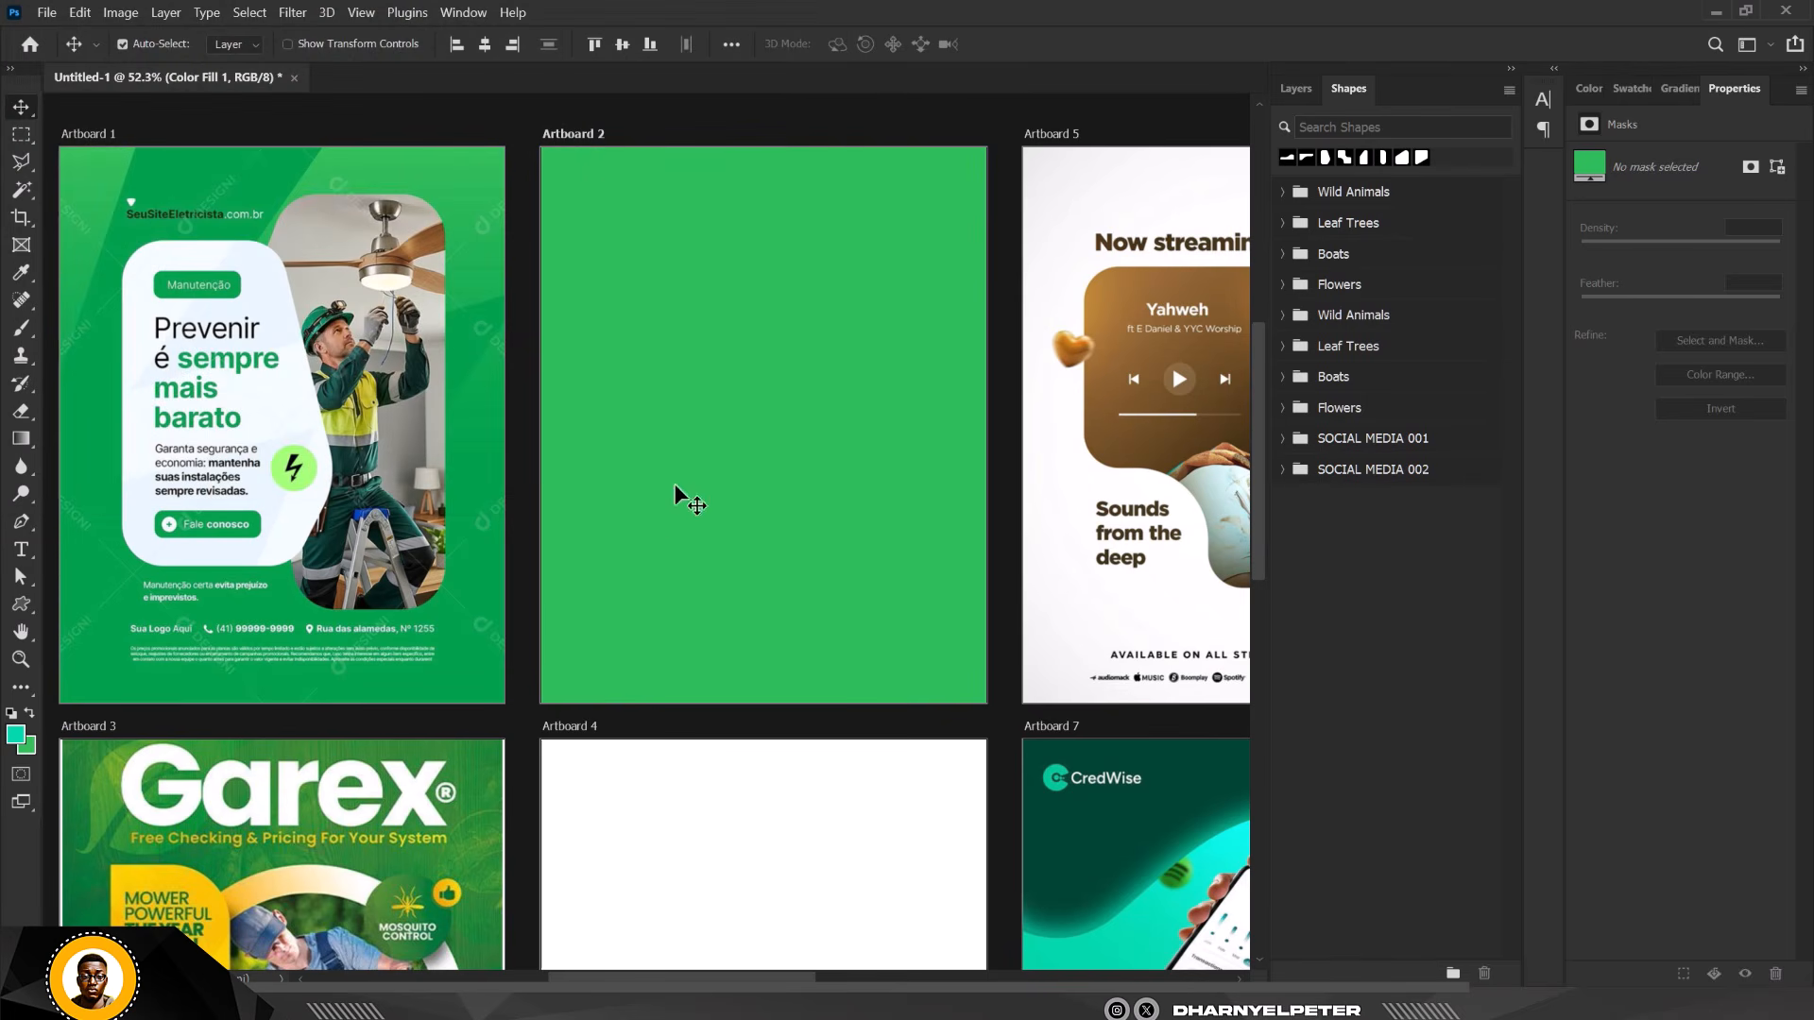
click(1281, 469)
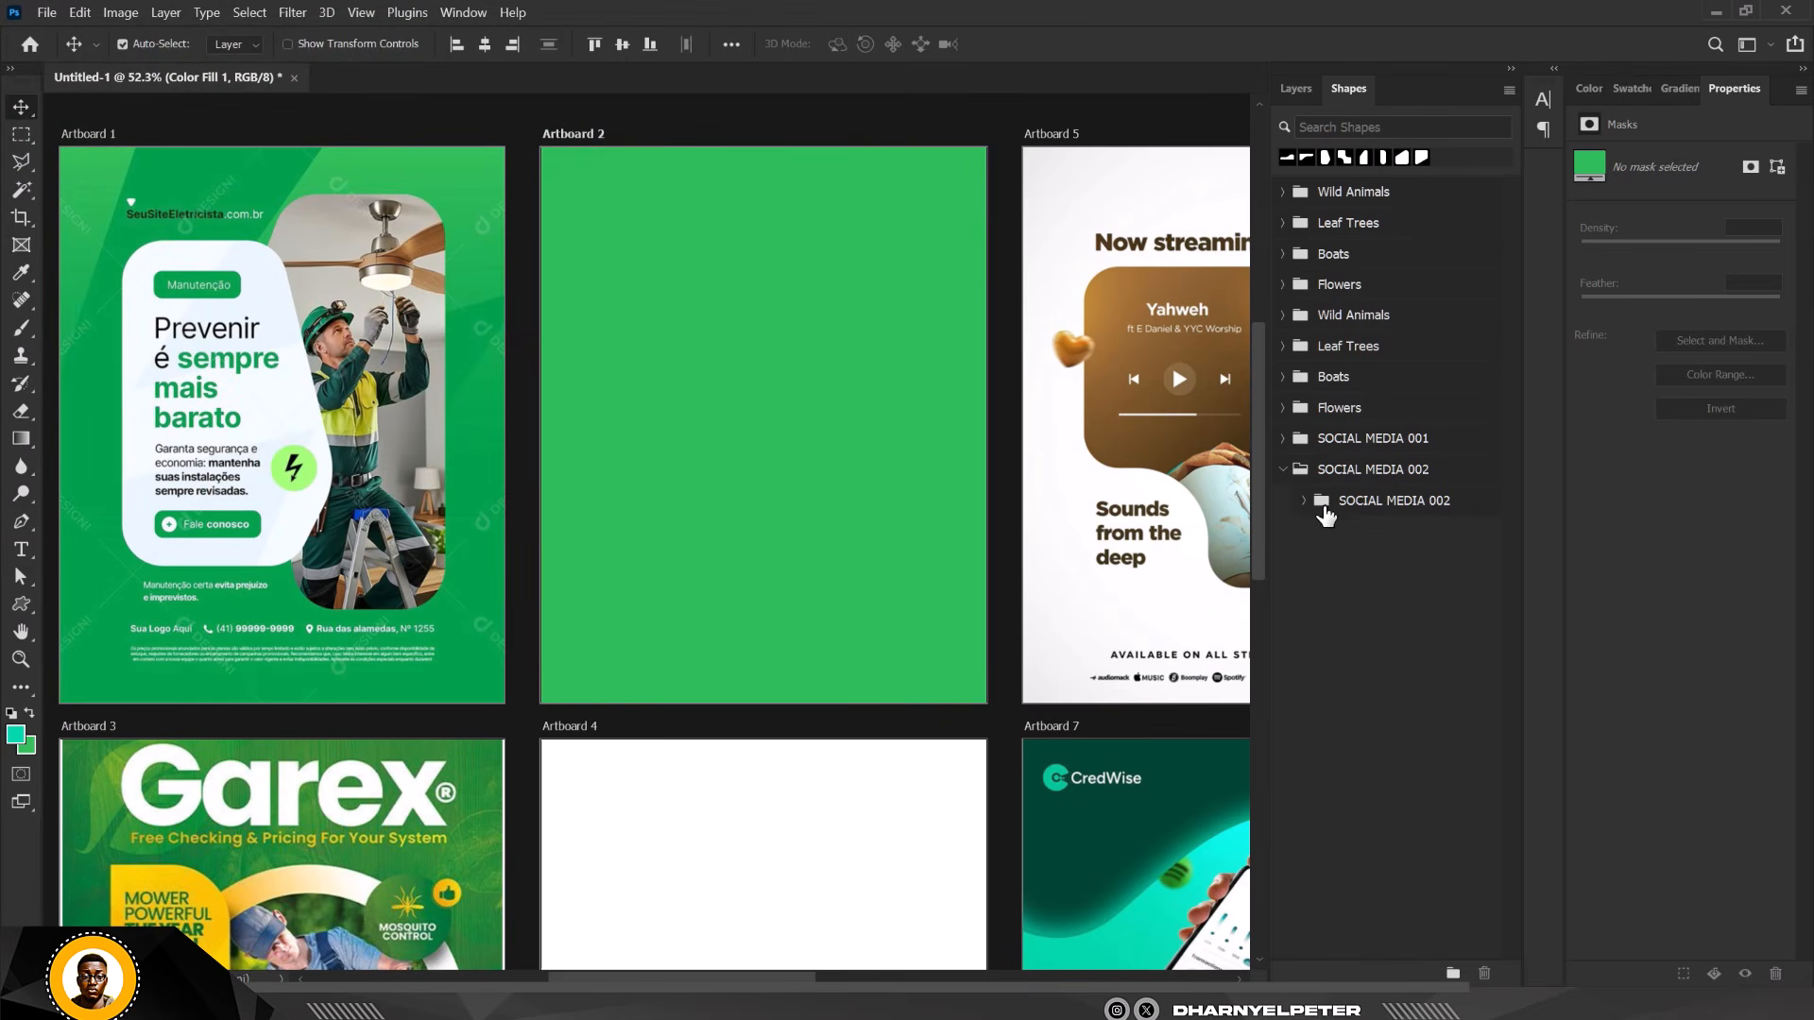
click(1305, 500)
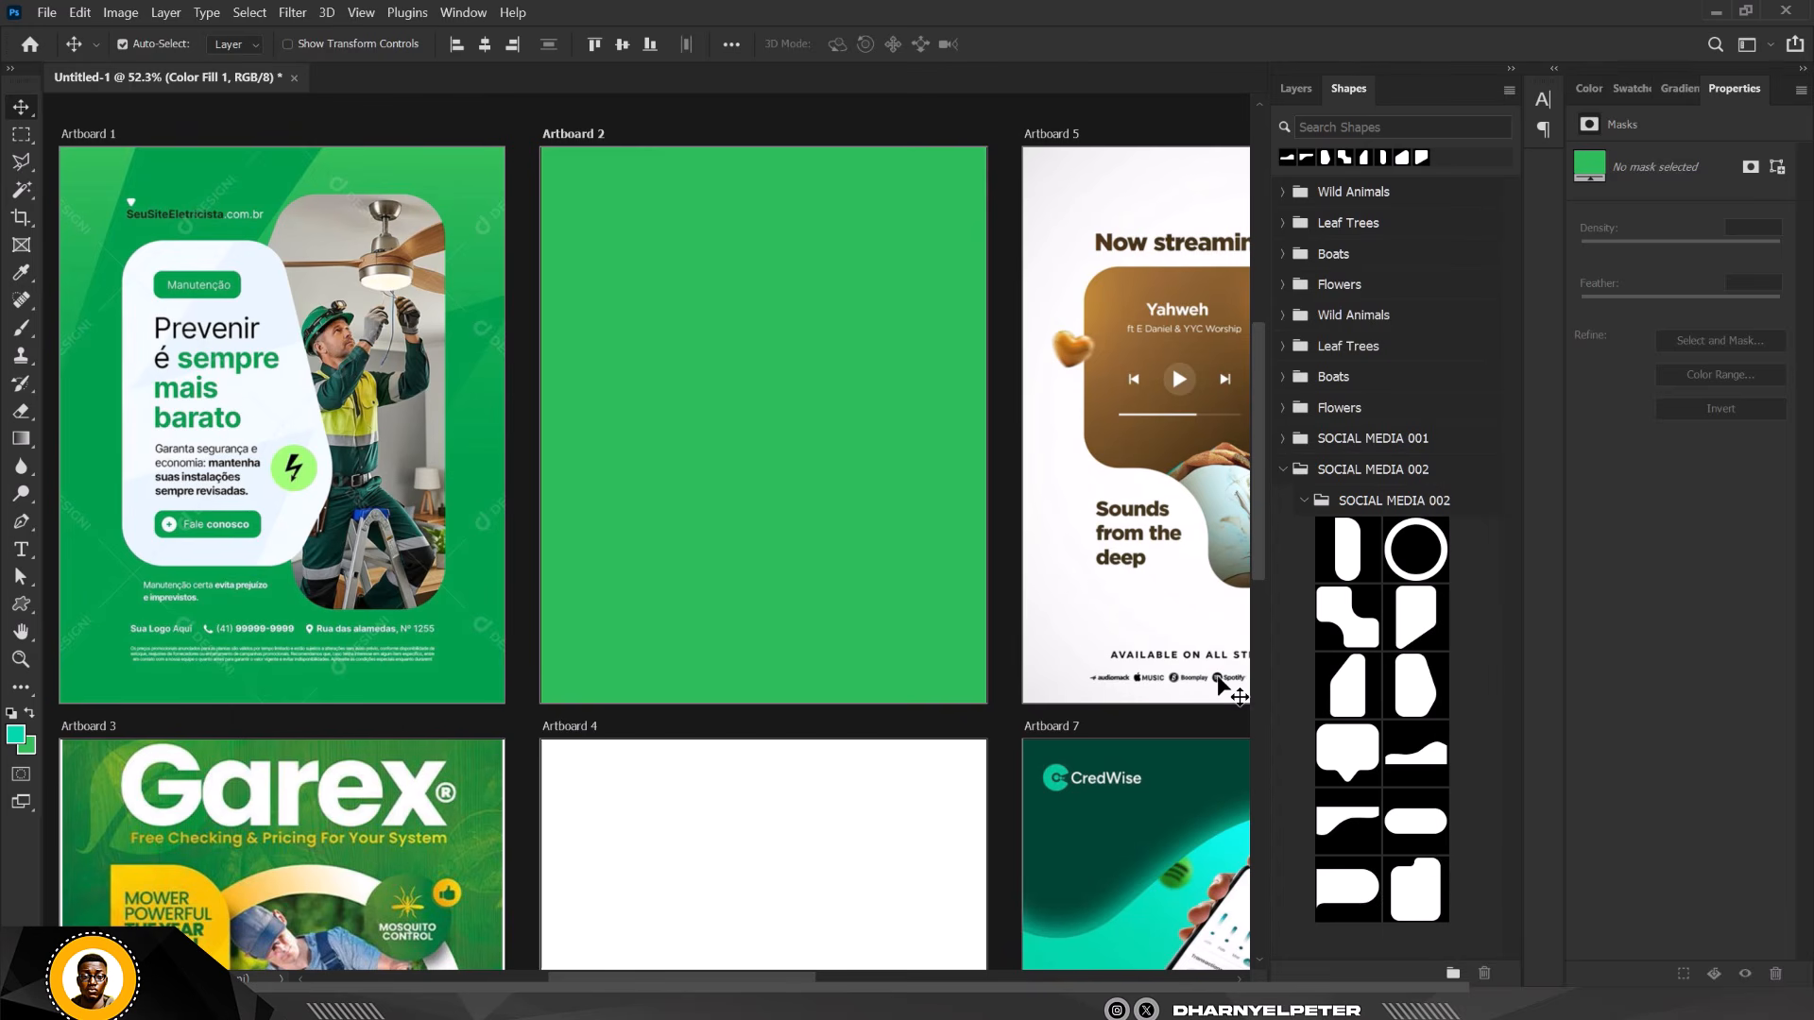
Place the rounded shape with the angled, pointed side on Artboard 2 and scale it to about 643 × 973 px near the left edge.
drag(1423, 694, 669, 394)
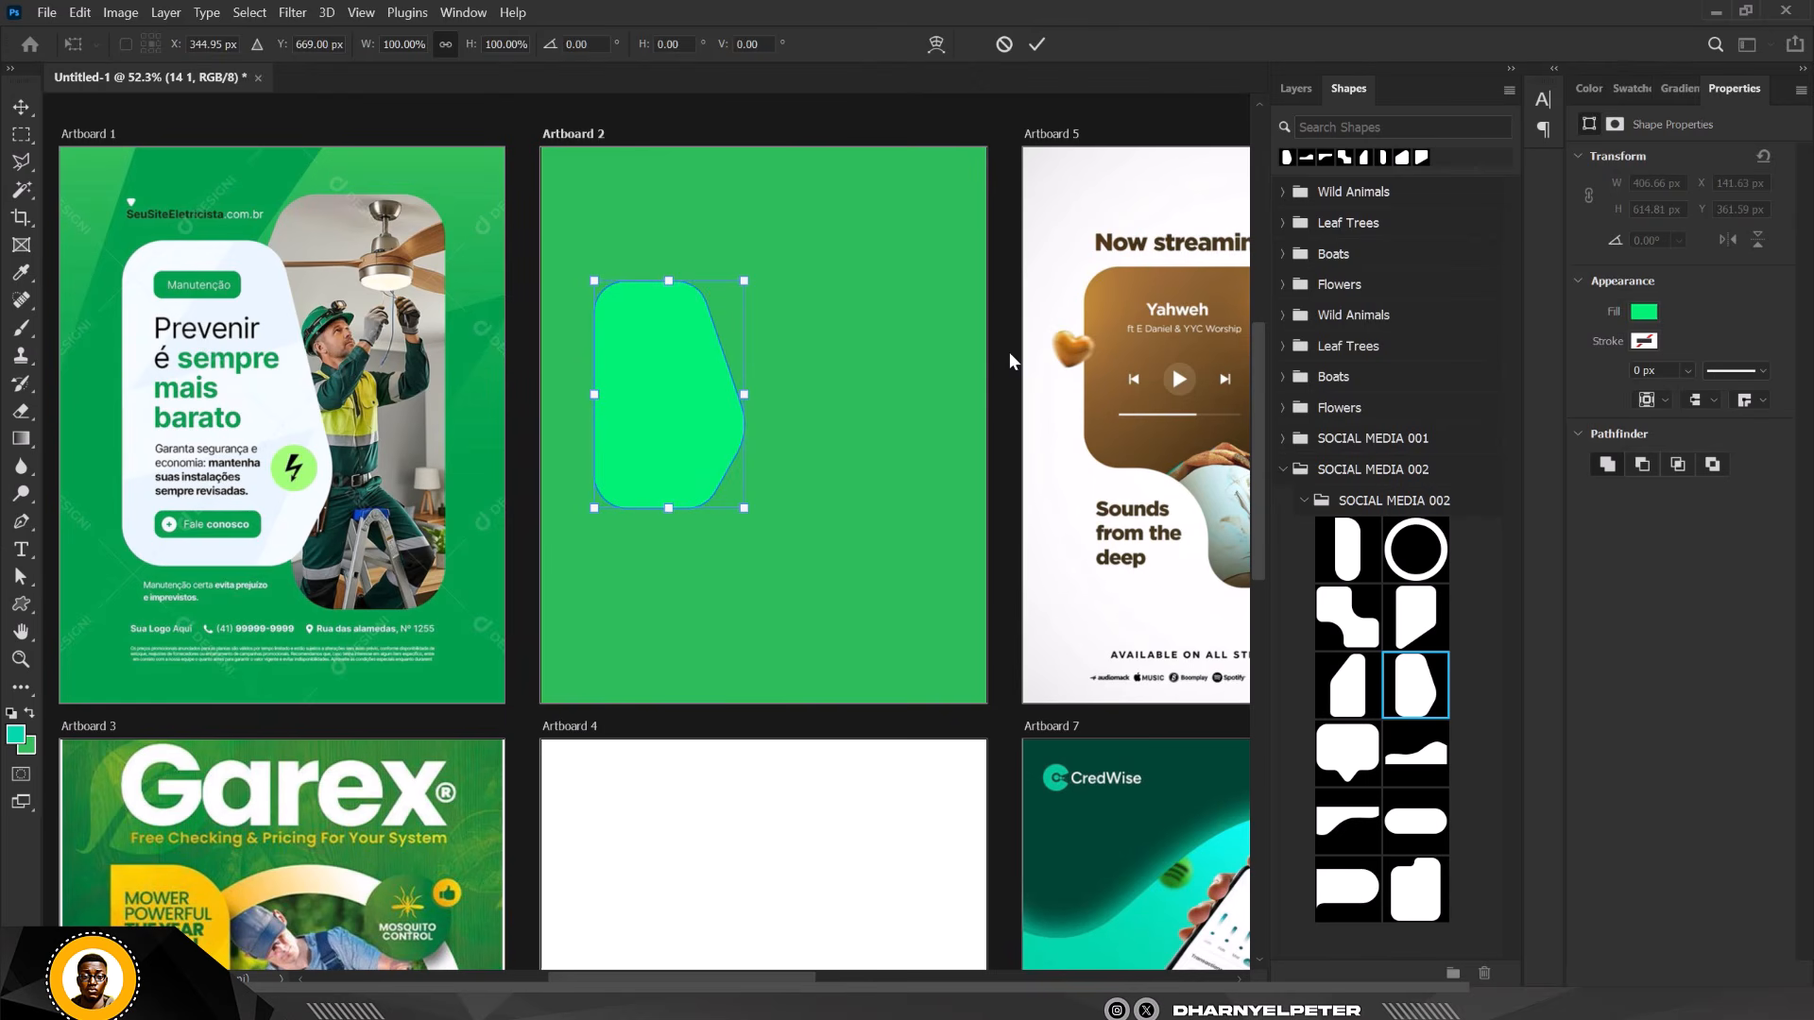
click(1296, 89)
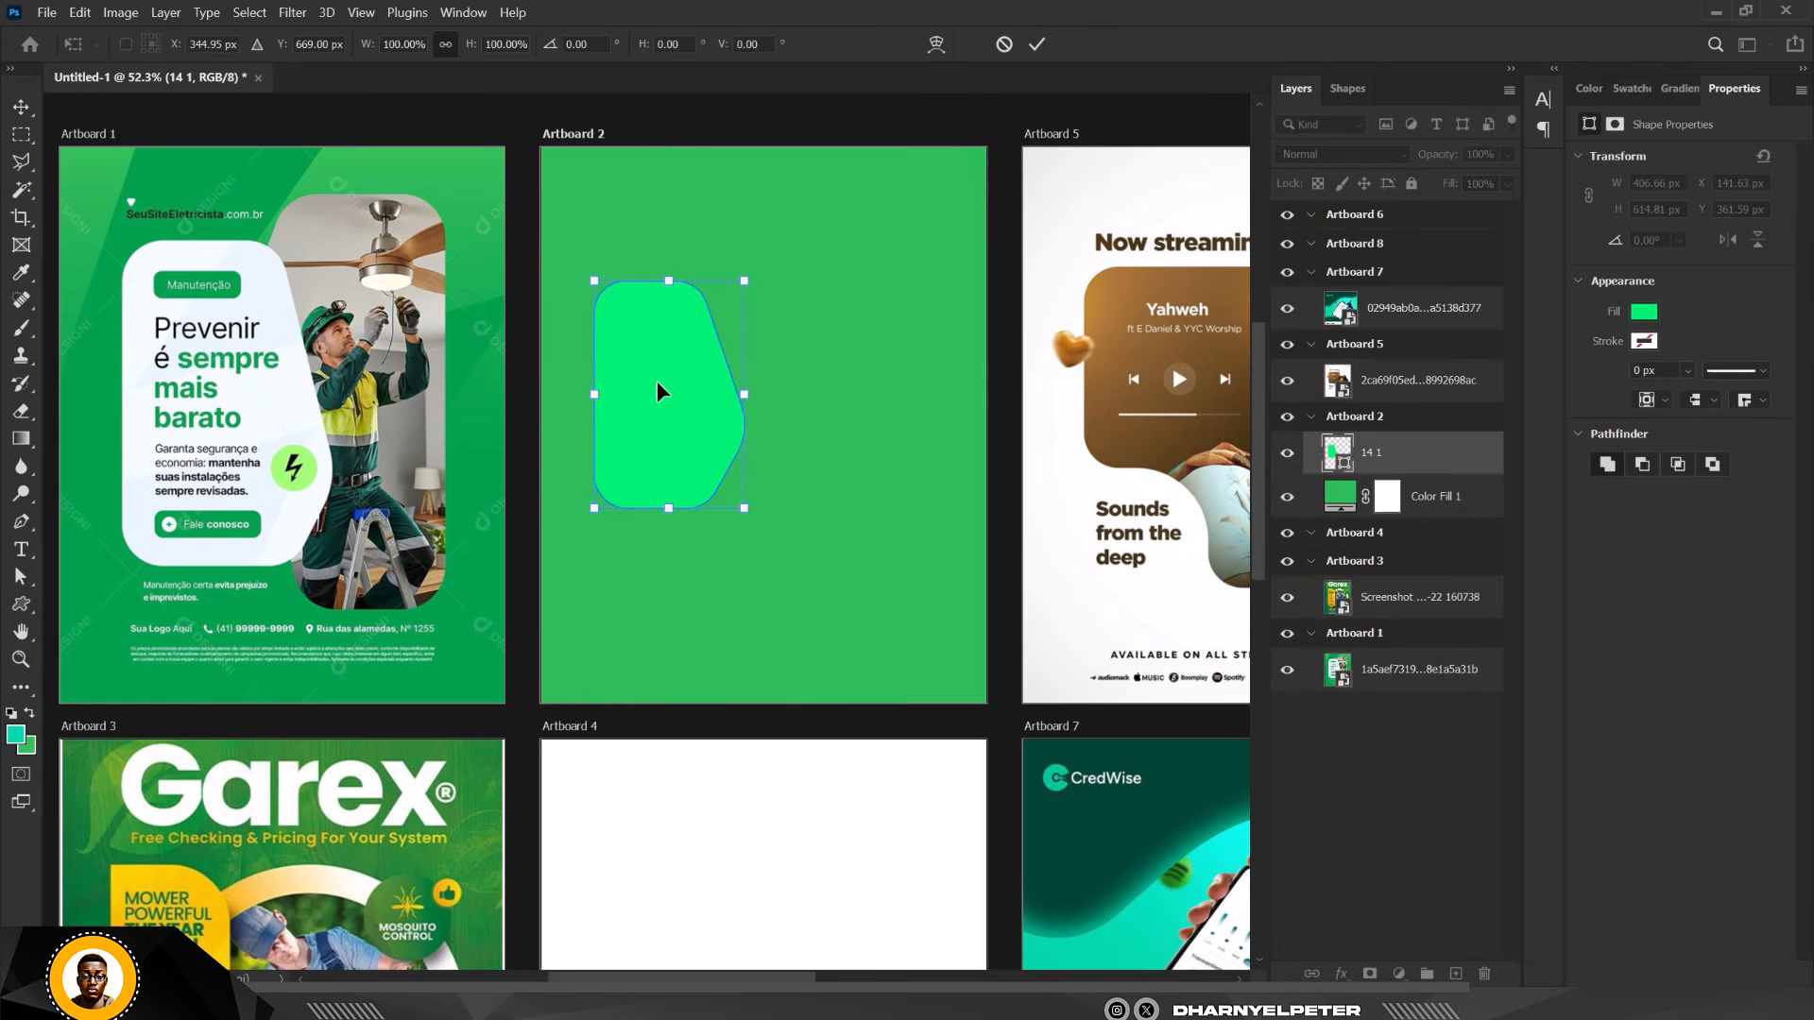
drag(659, 392, 647, 351)
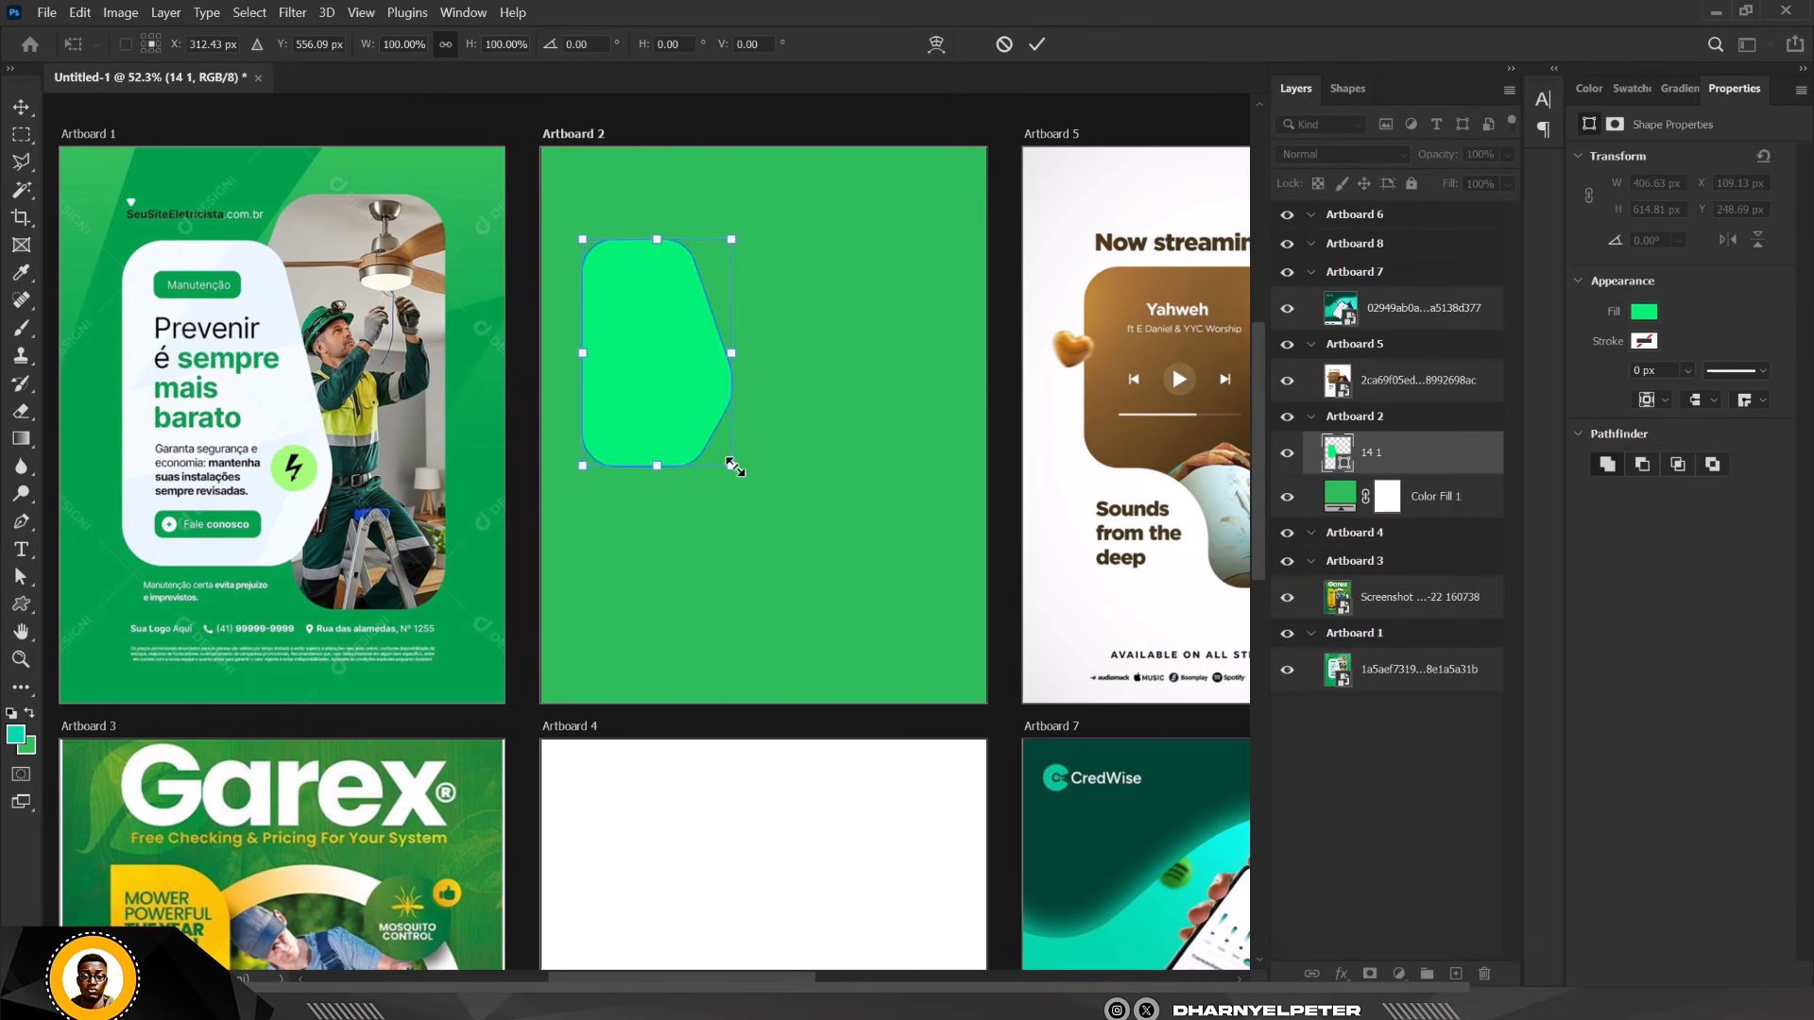
drag(733, 465, 834, 592)
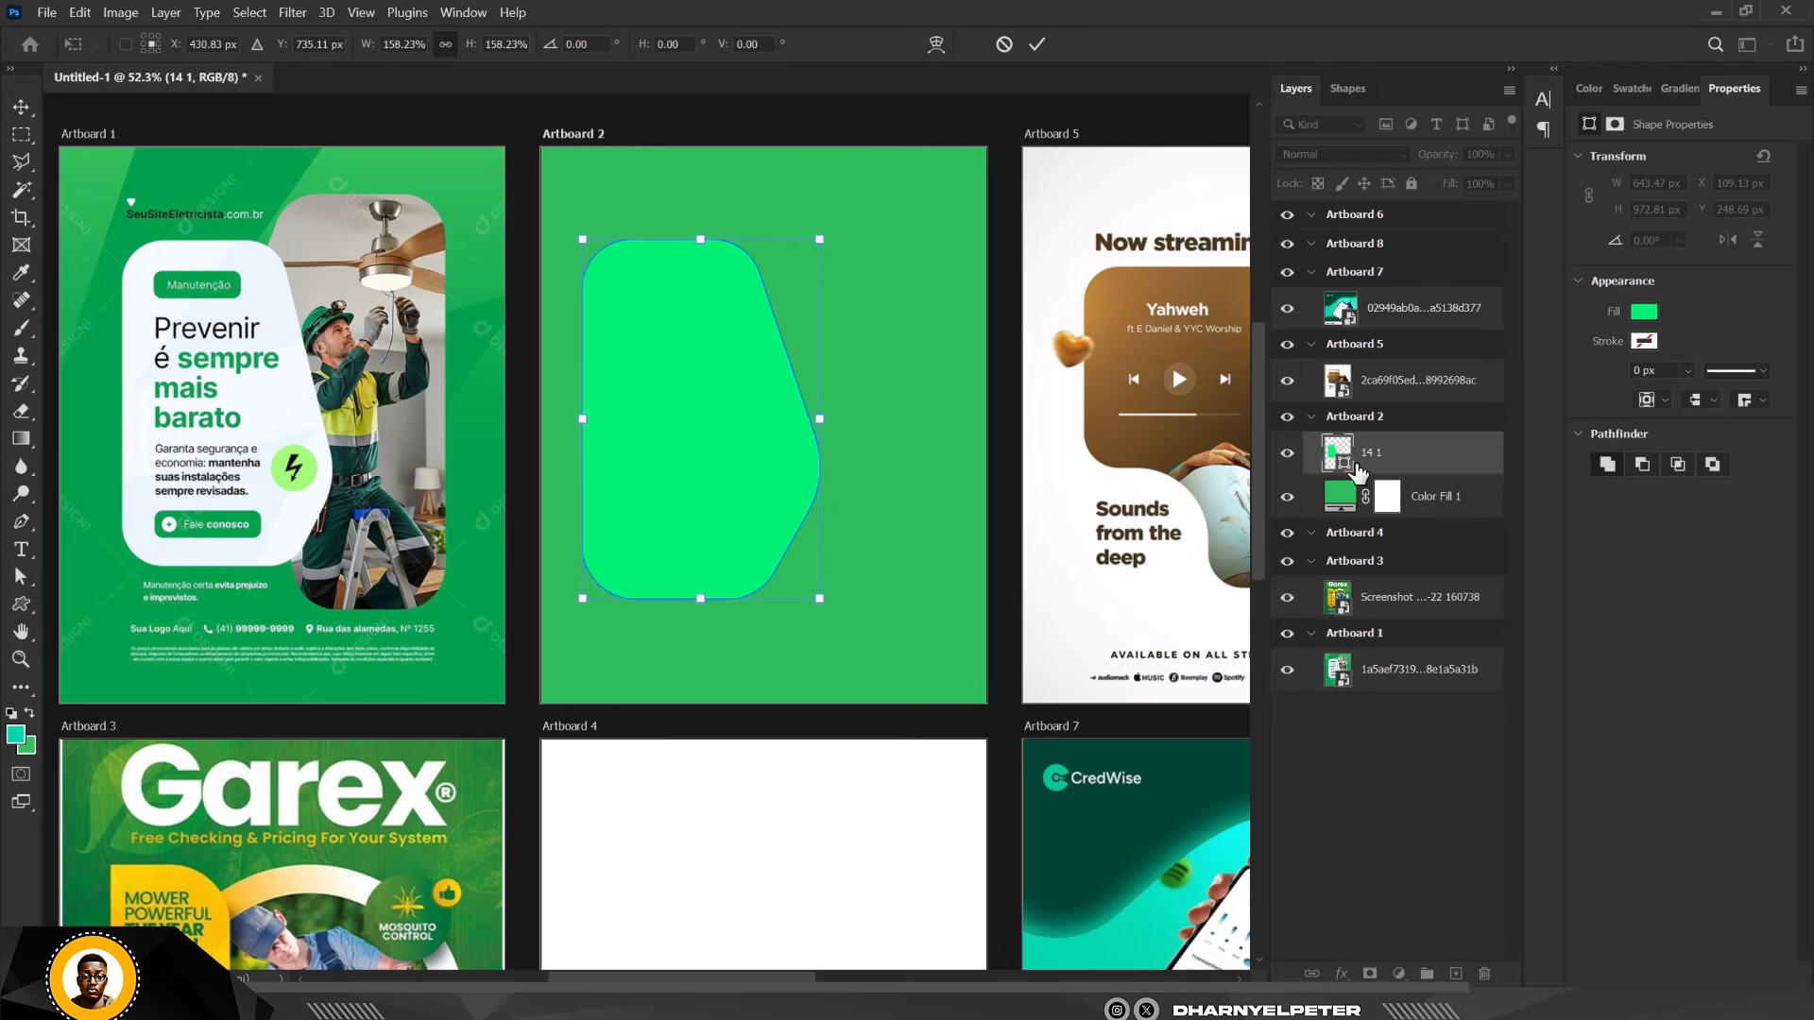
Recolor the placed shape to off-white #f3fbfe, sampled from the text card in the electrician flyer.
double_click(1340, 456)
click(146, 301)
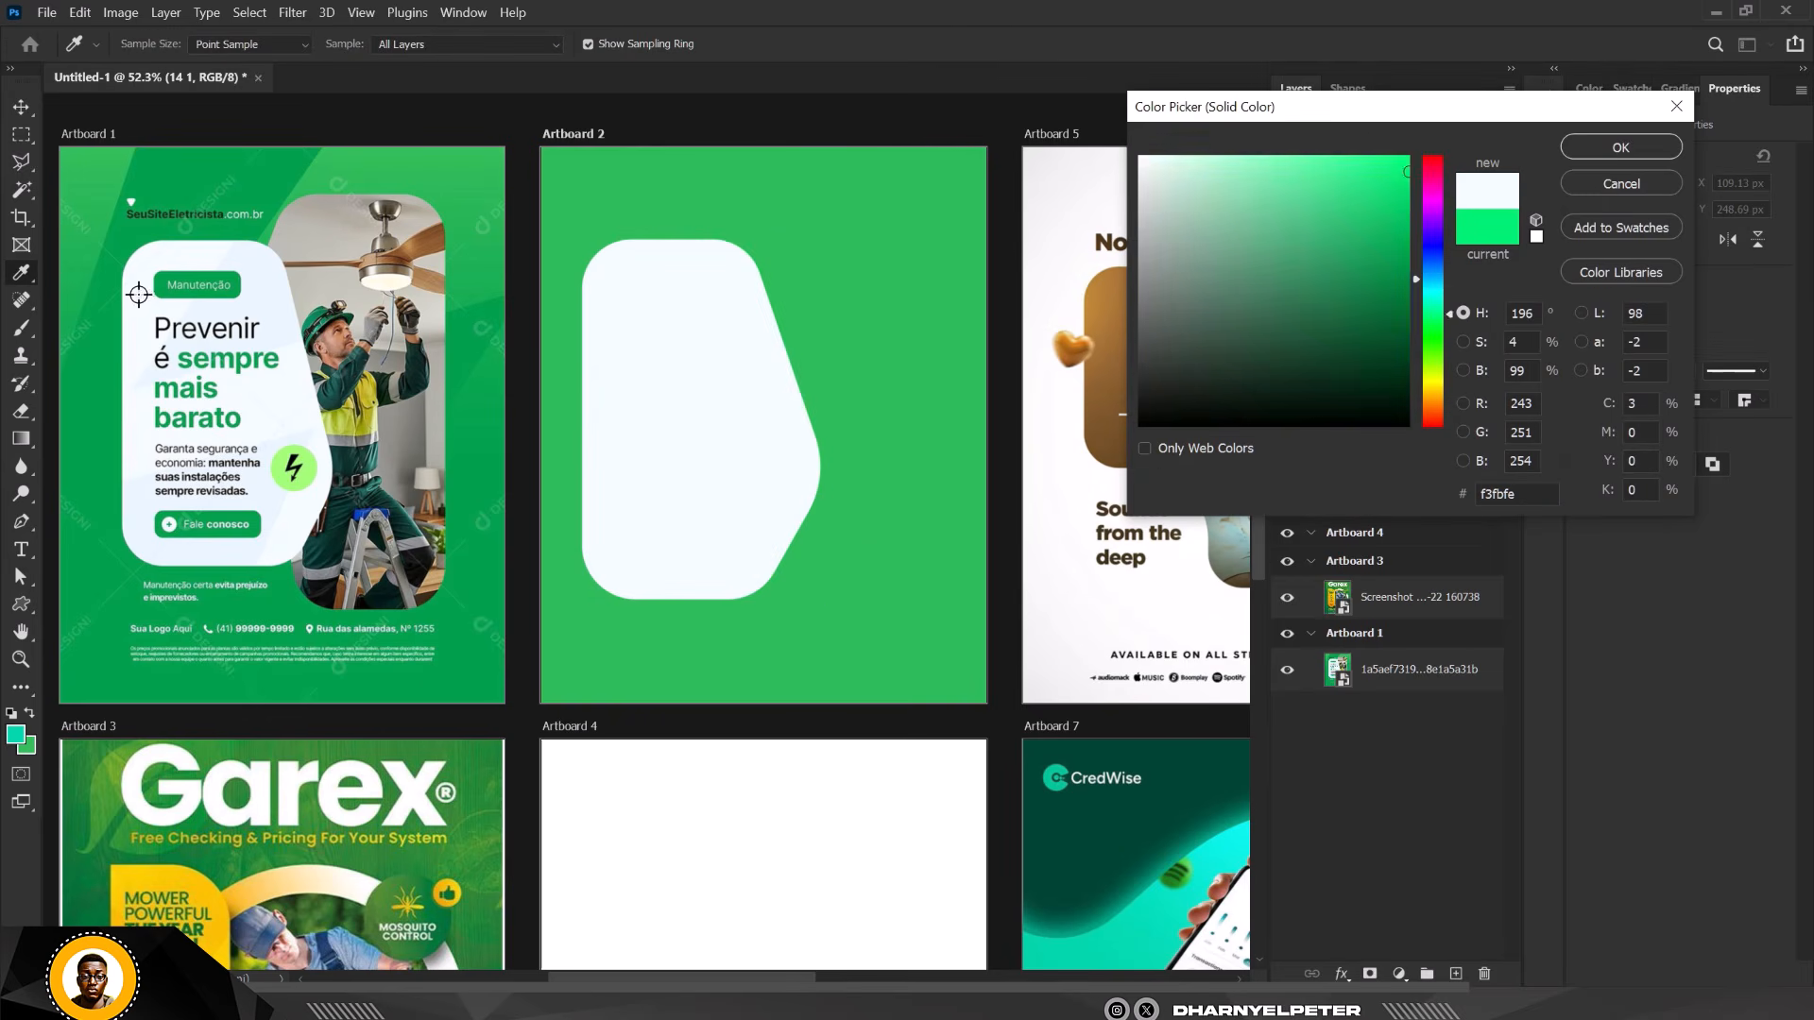
click(1617, 146)
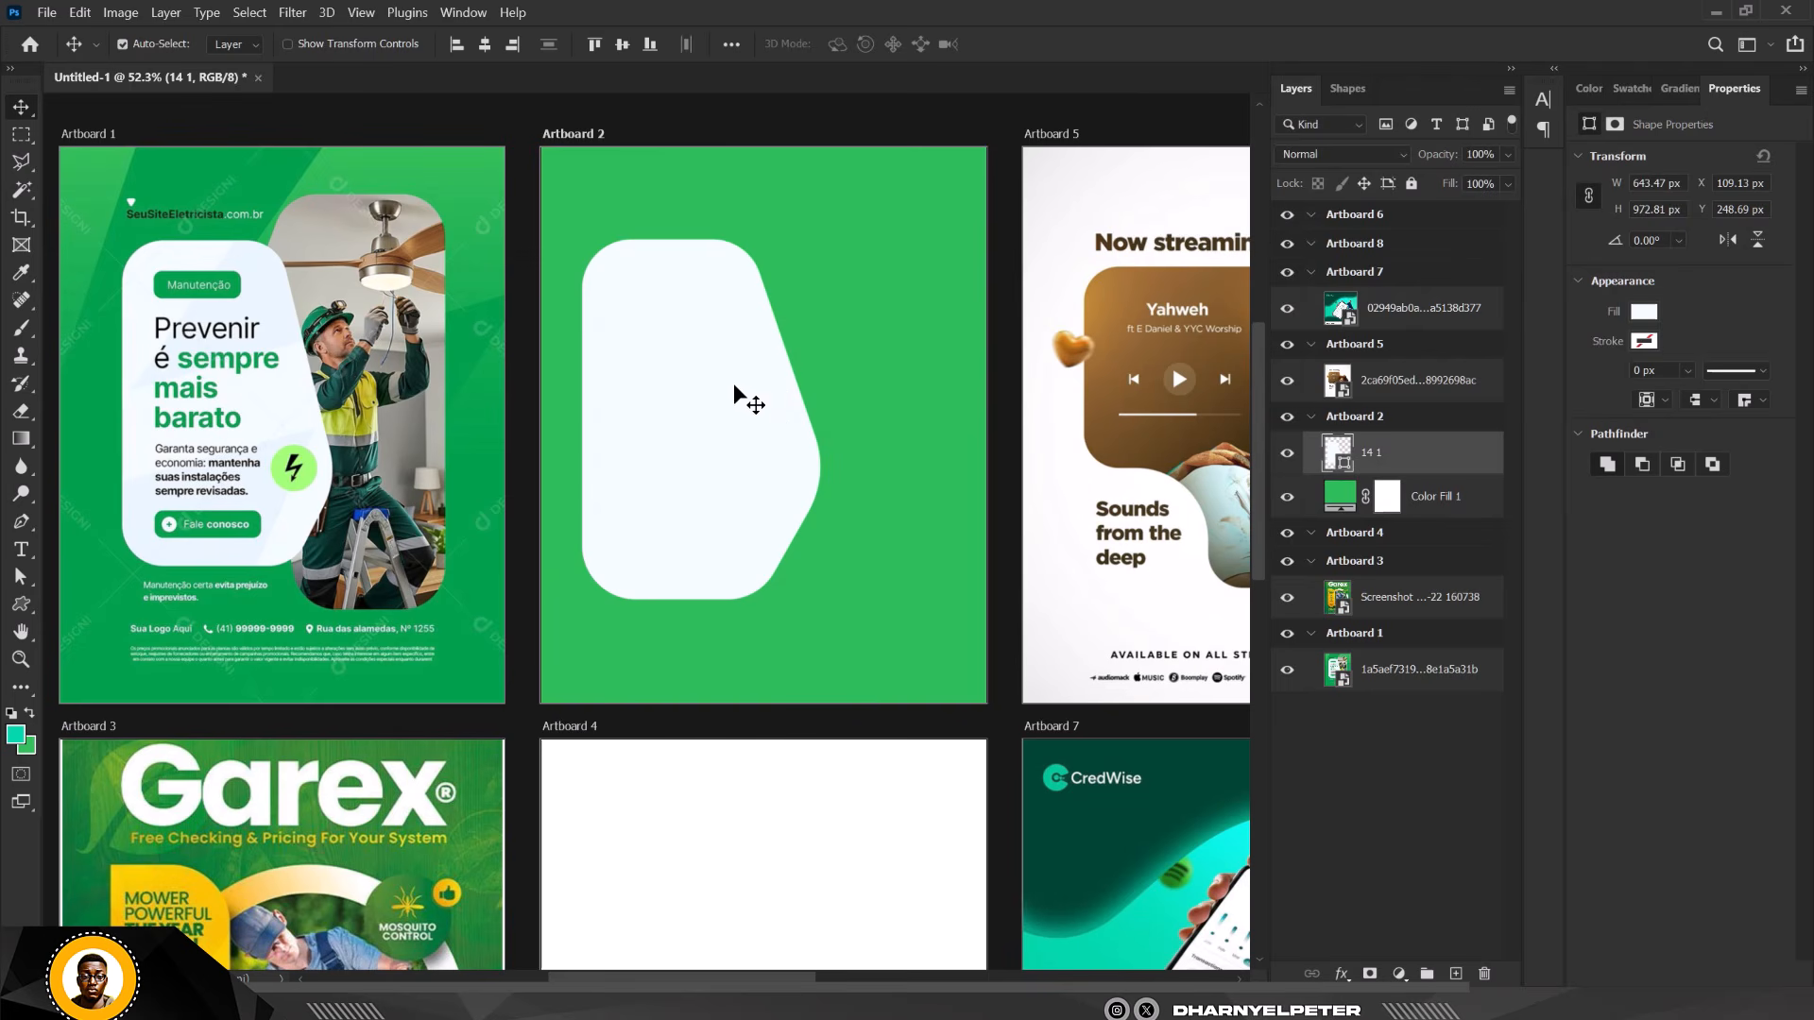
Duplicate the off-white shape on Artboard 2, flip the copy horizontally and set it overlapping the original's pointed side.
drag(695, 390, 797, 383)
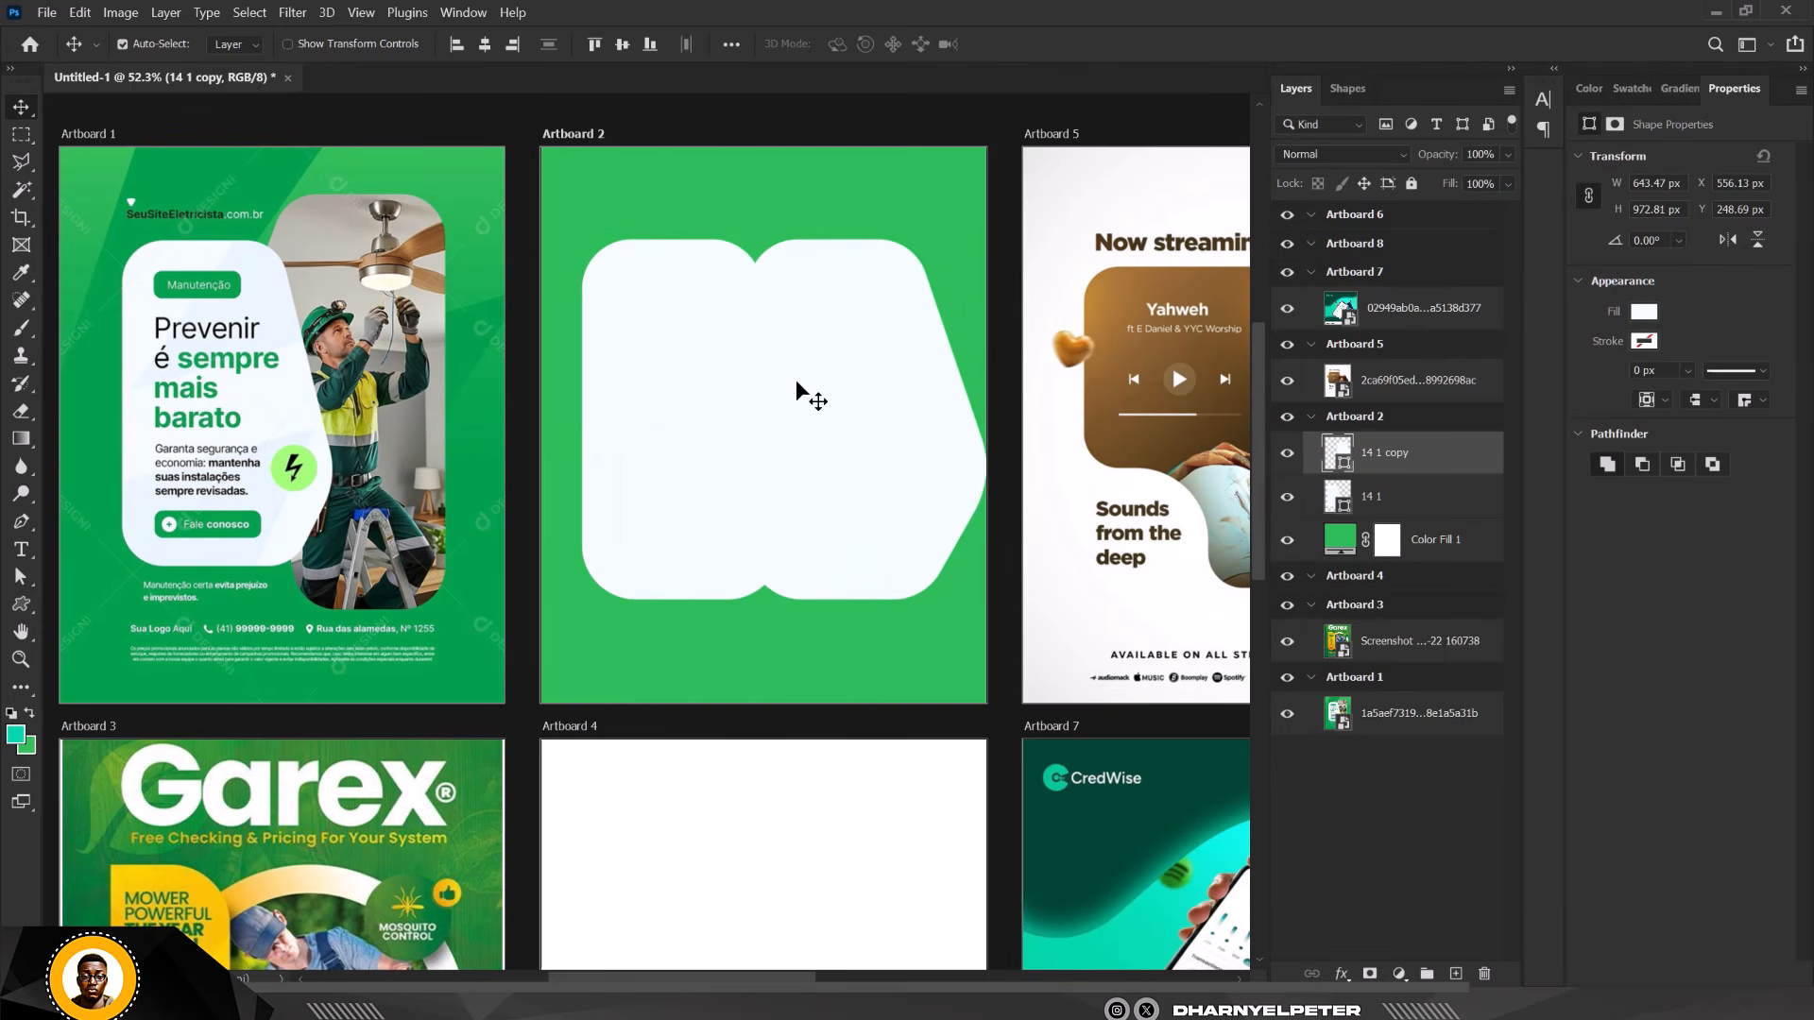
key(ctrl+t)
right_click(857, 337)
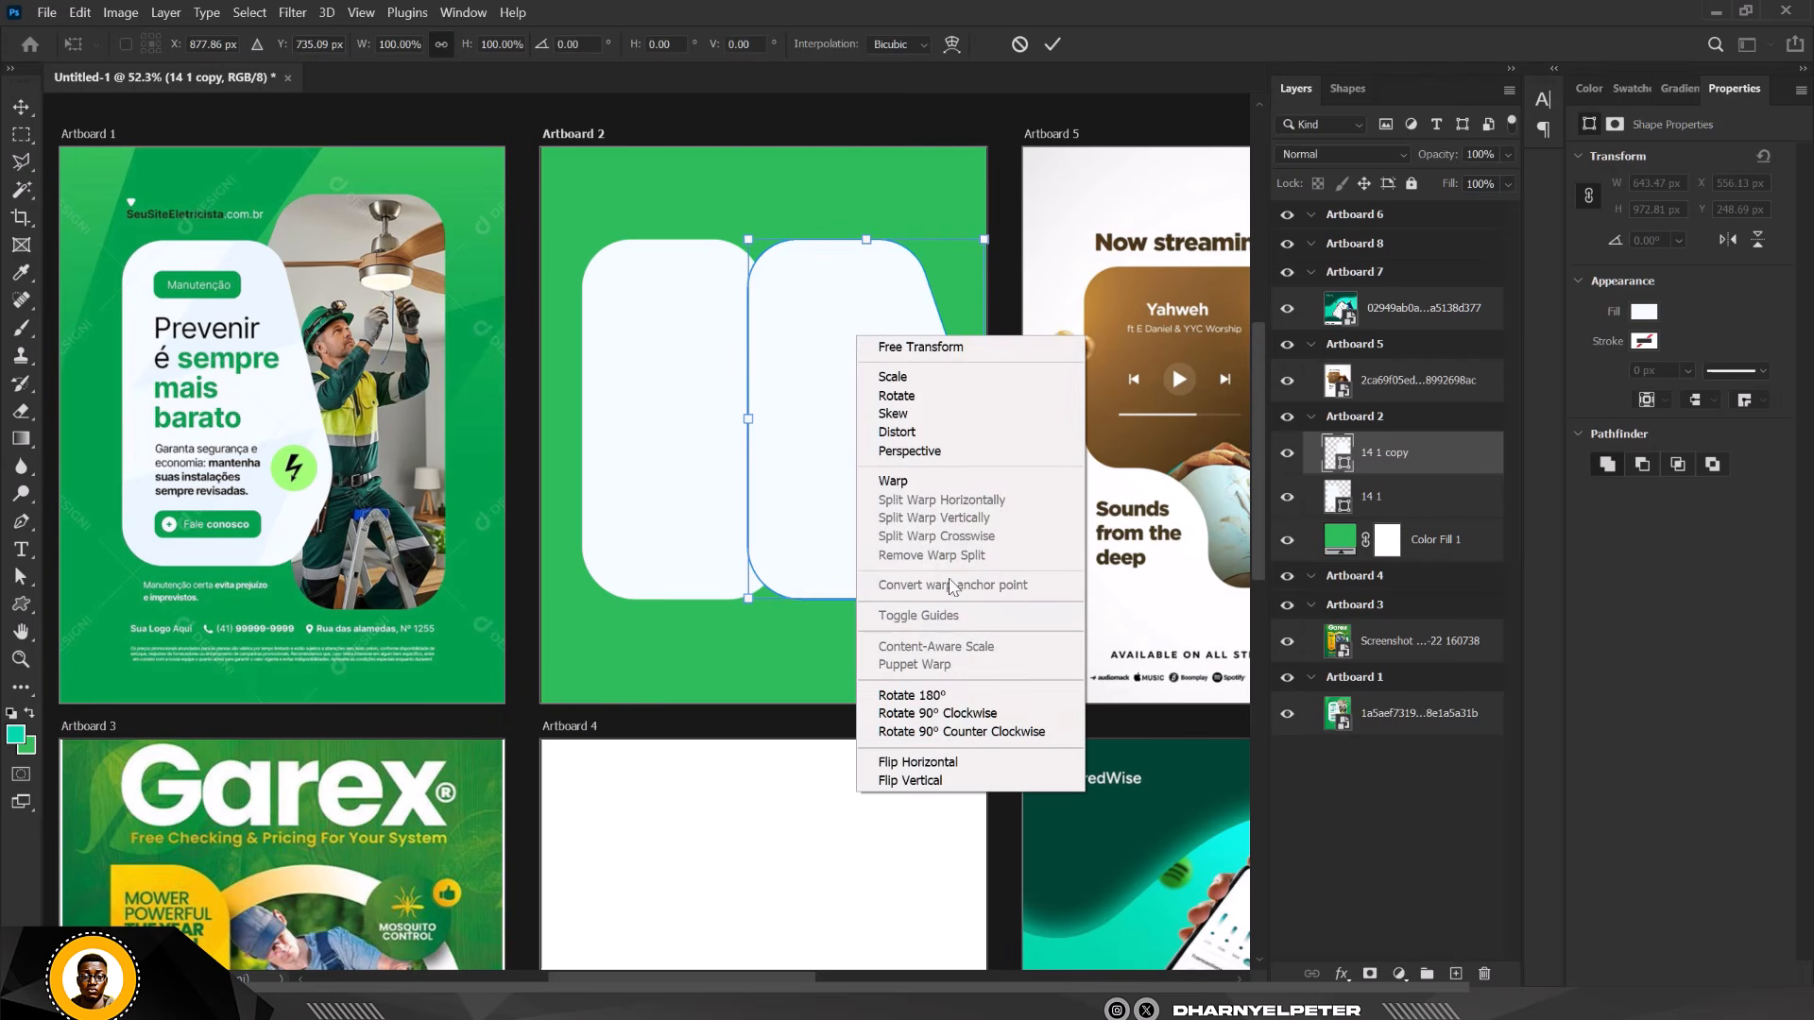
click(917, 762)
drag(907, 422, 856, 416)
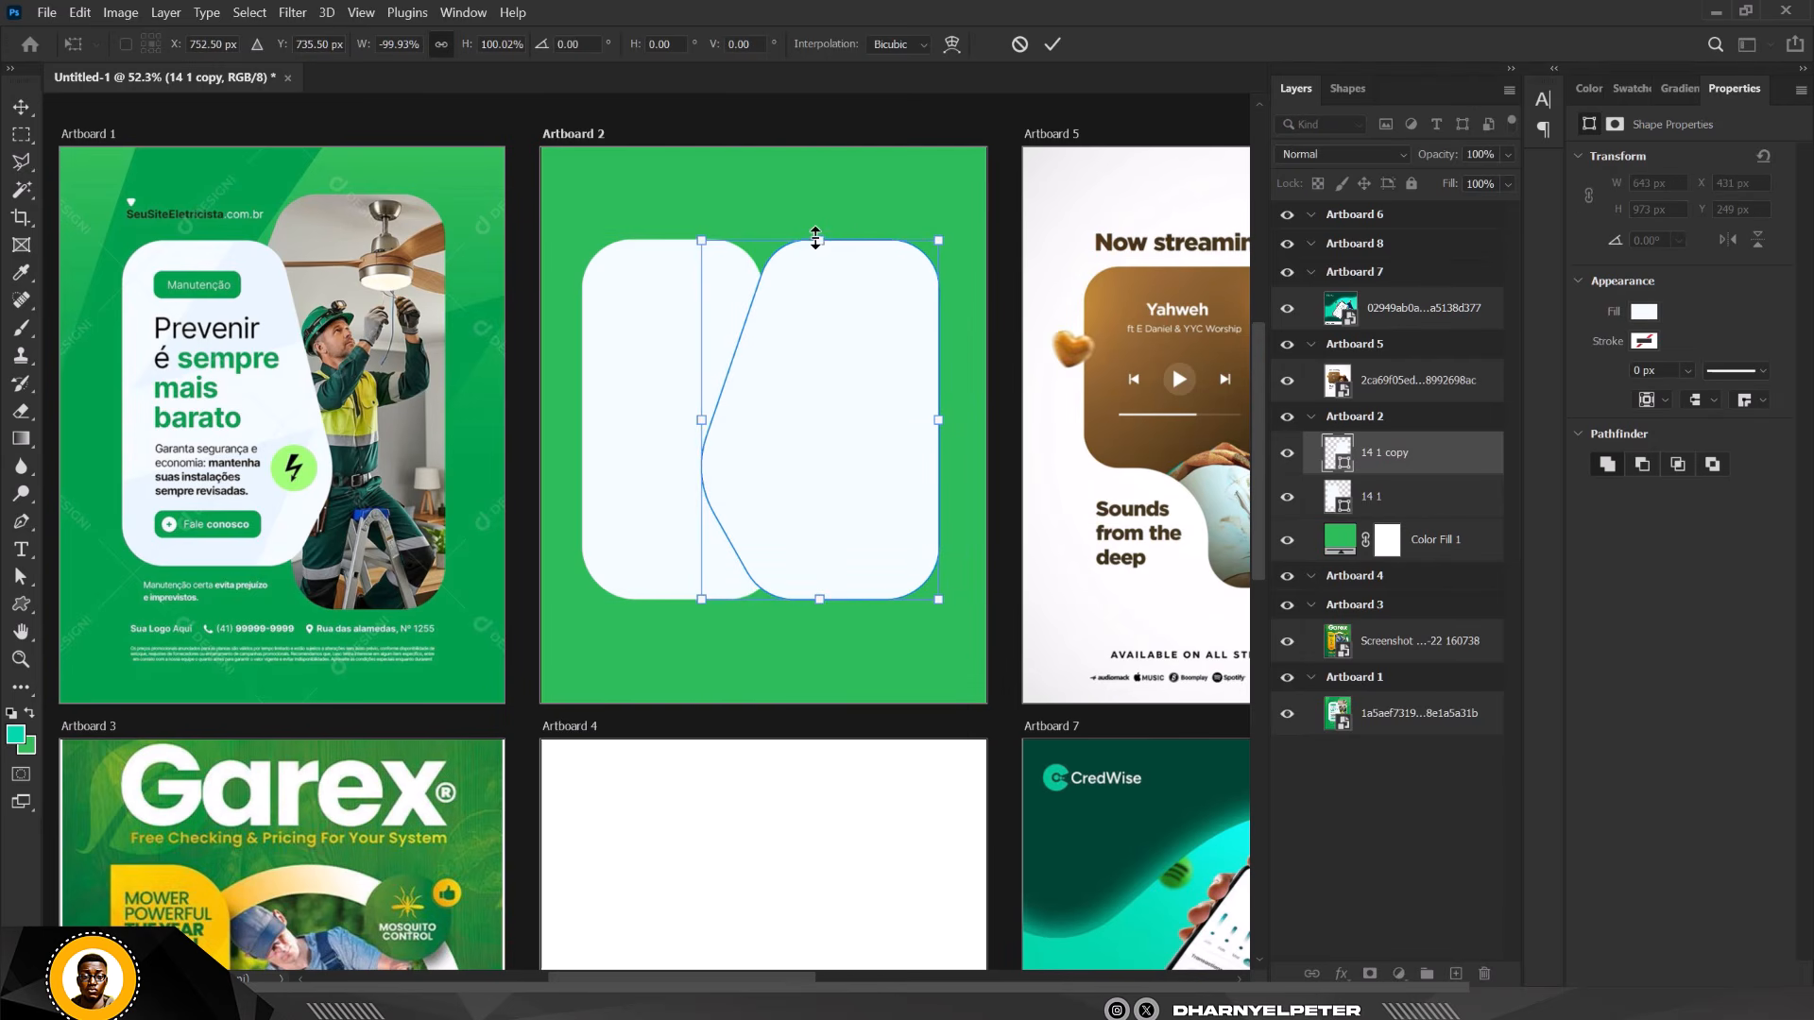
Stretch the flipped copy to about 628 × 1304 px and shift it closer to Artboard 2's right edge.
drag(815, 239, 818, 186)
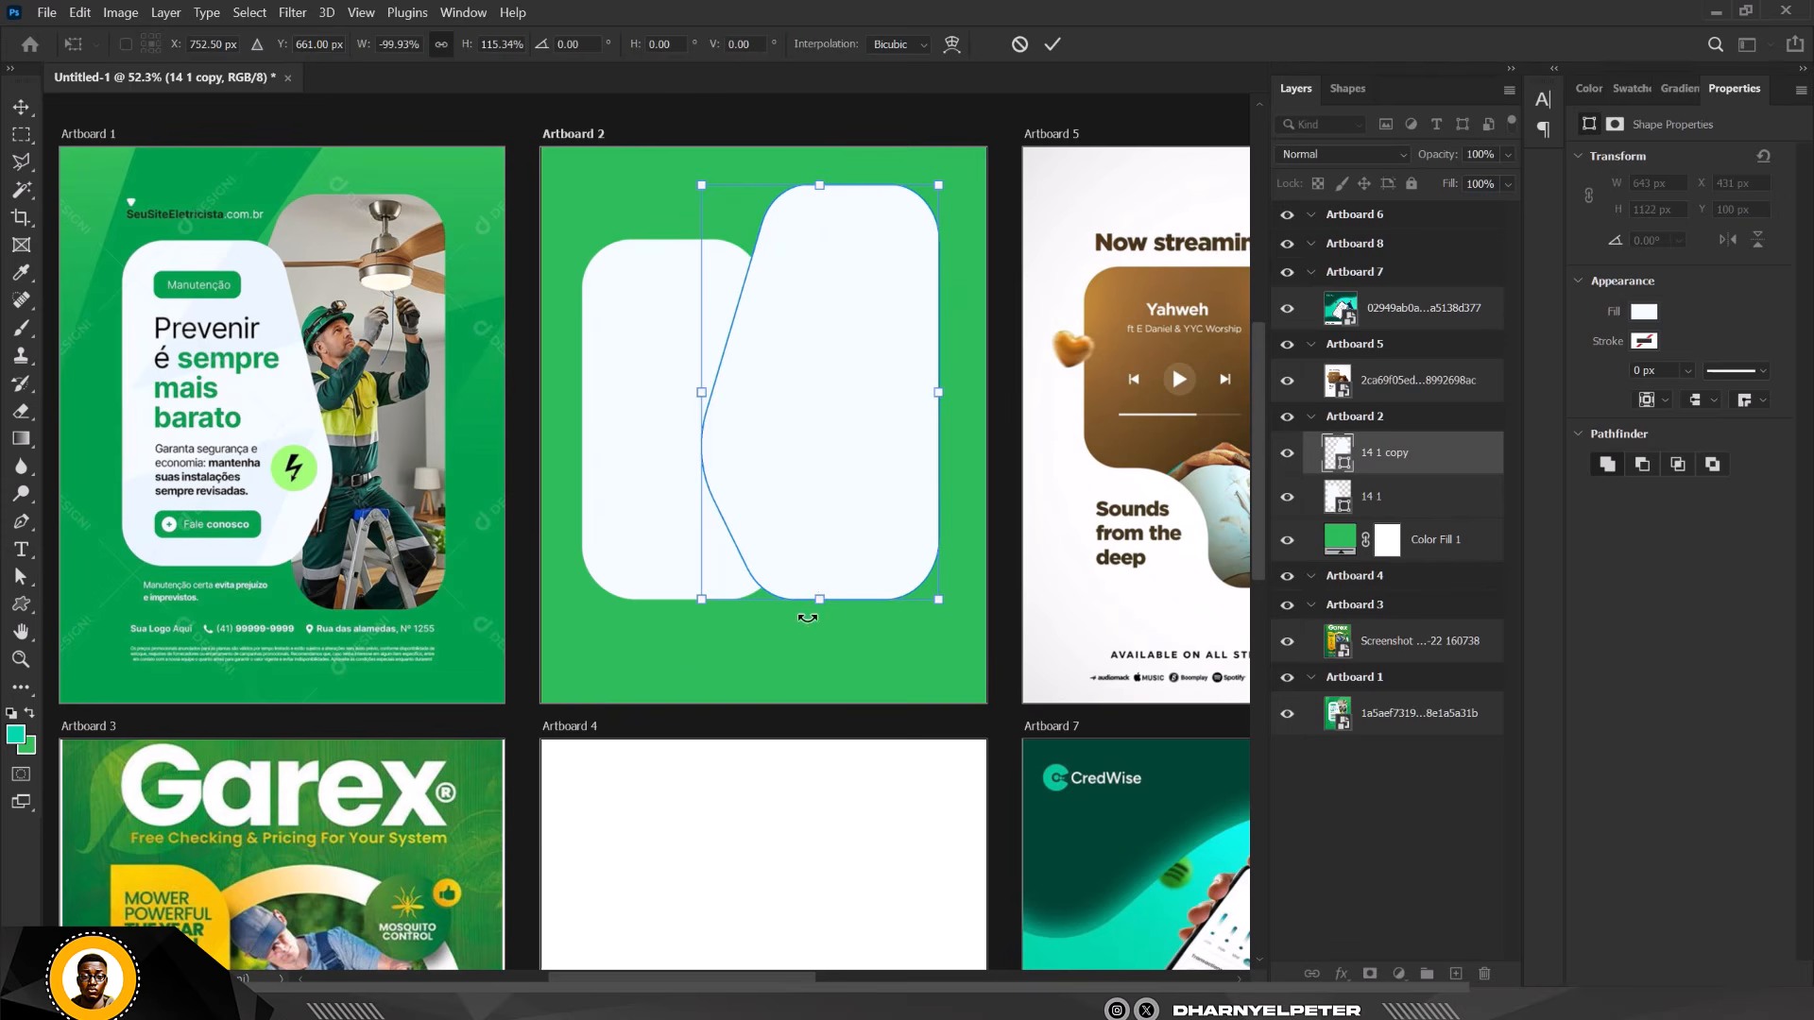
drag(813, 599, 818, 666)
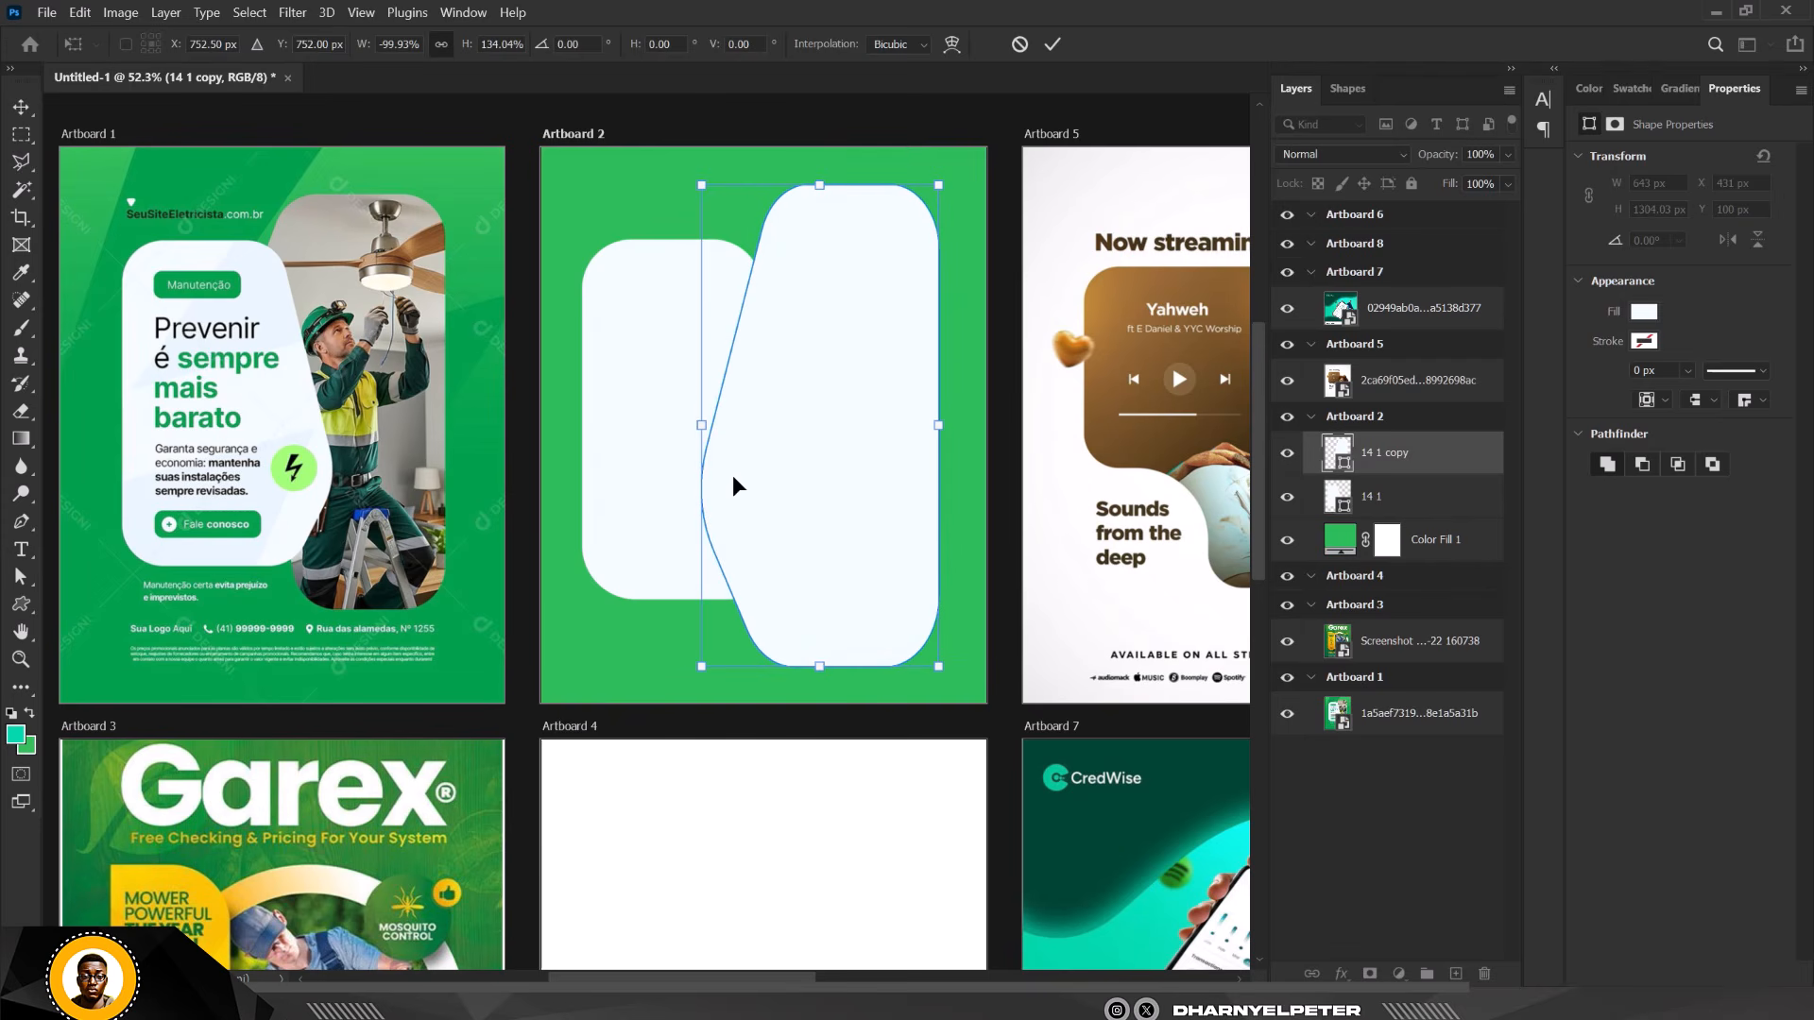
drag(697, 425, 728, 439)
drag(936, 421, 960, 436)
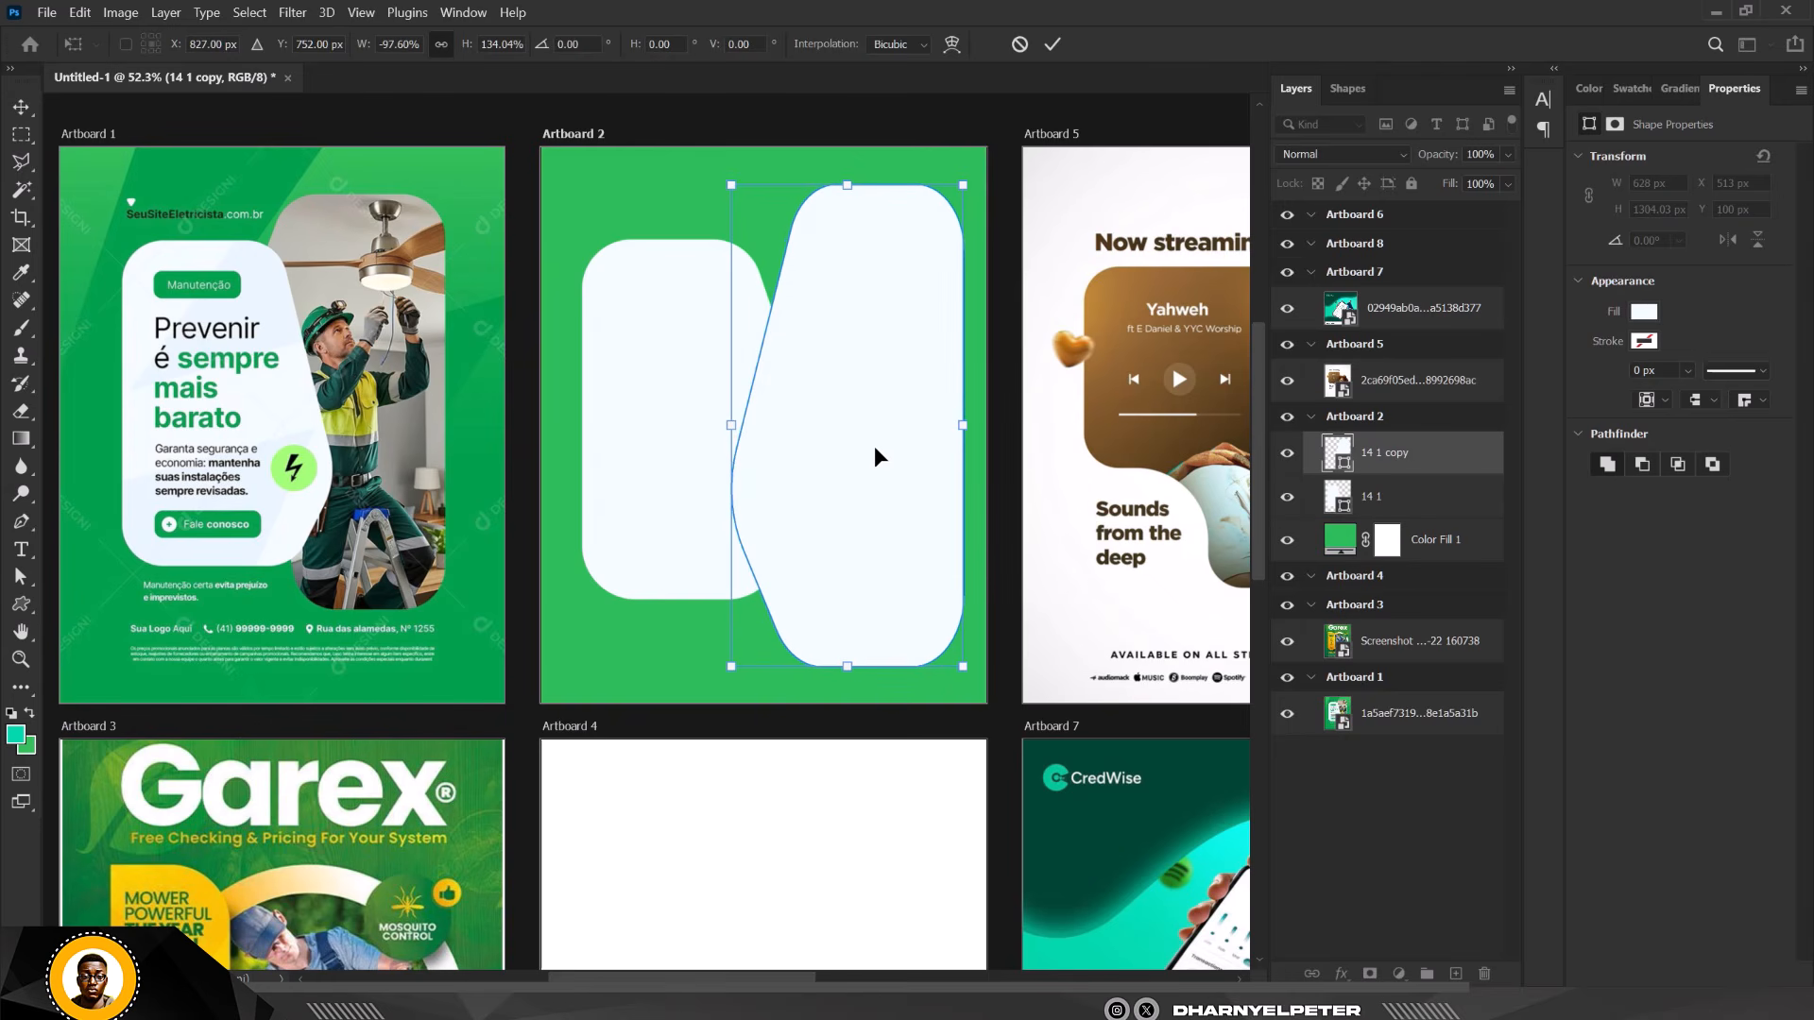
key(Return)
Move the flipped copy beneath the original shape and recolor it grey, sampled from the photo in the electrician flyer.
drag(1474, 463, 1458, 536)
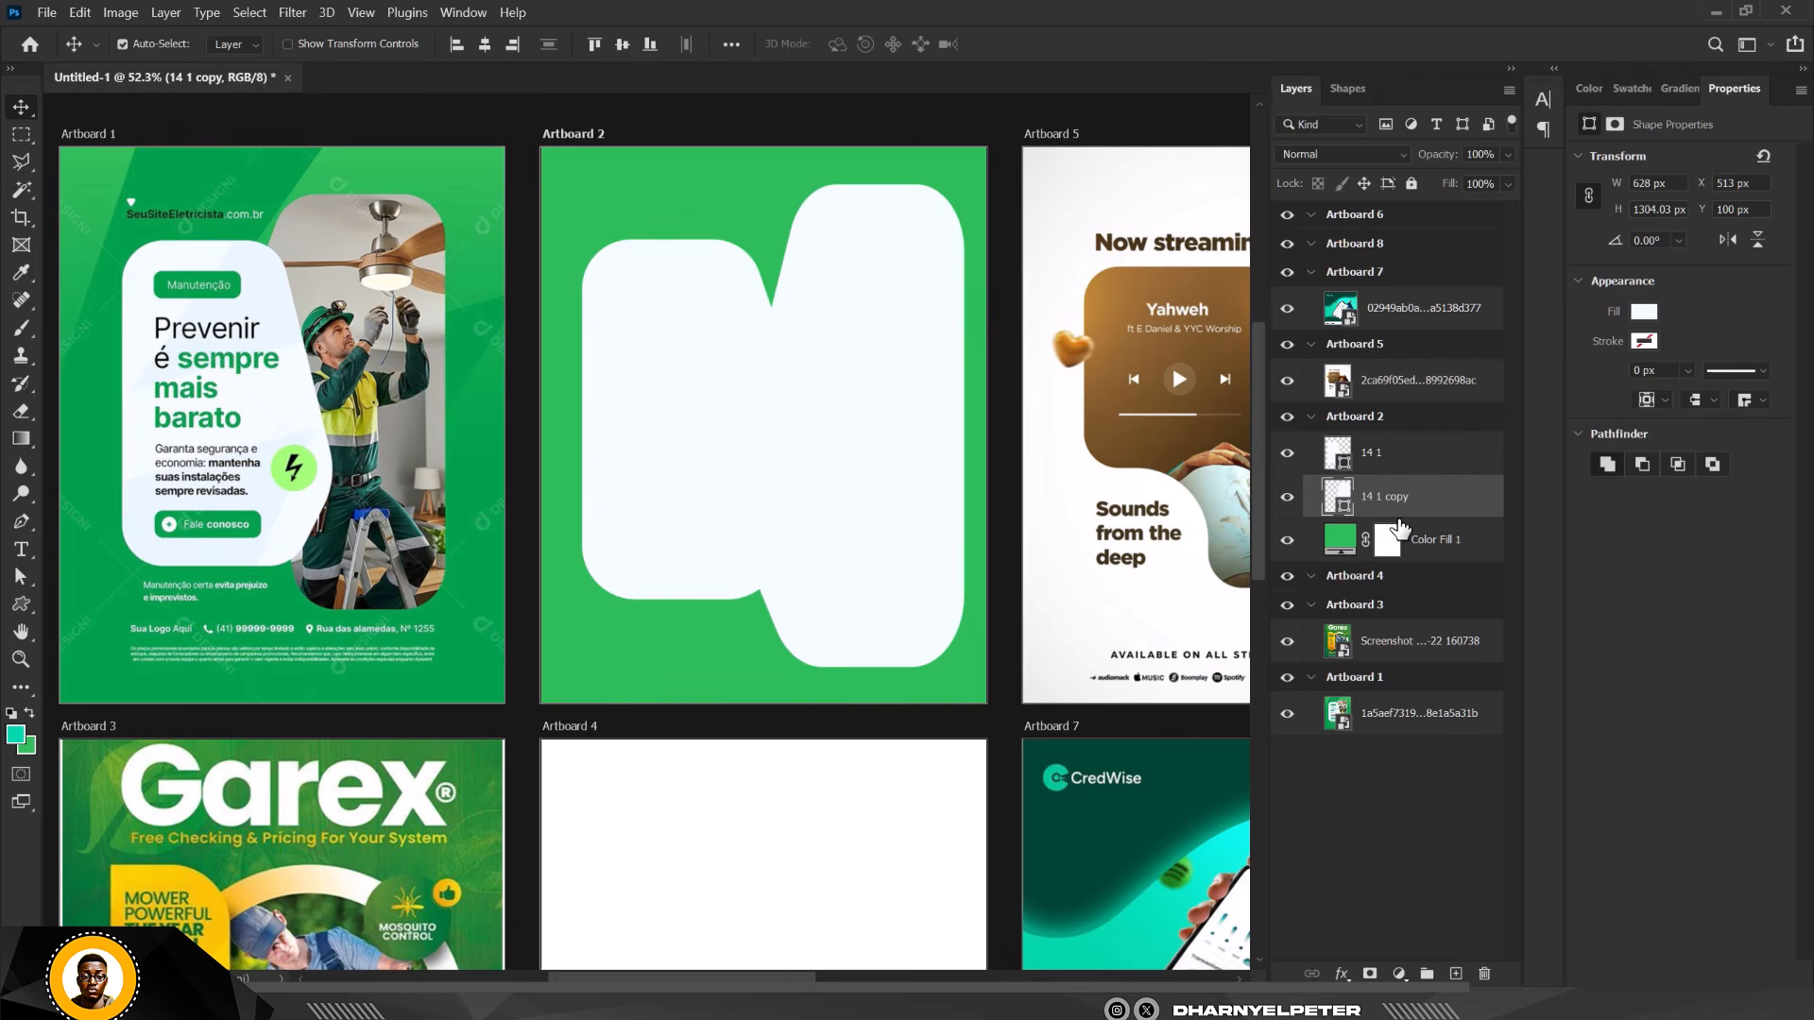
double_click(1339, 500)
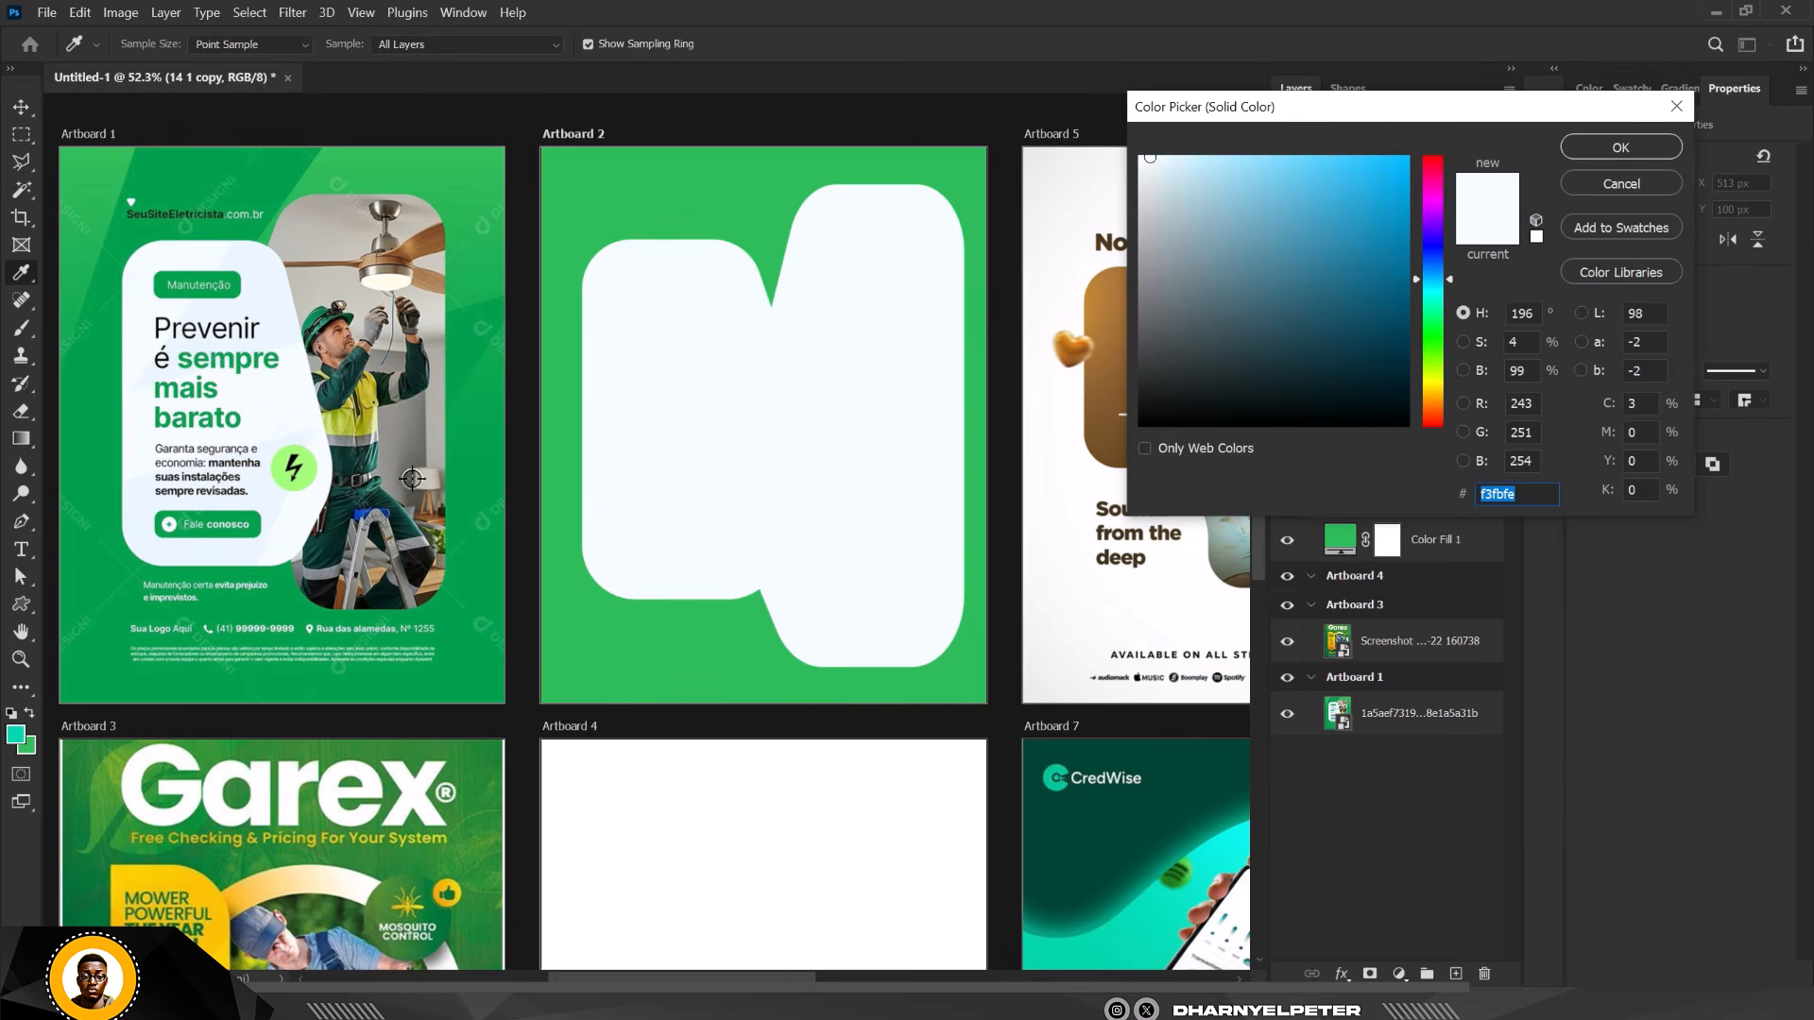
click(400, 441)
click(1618, 149)
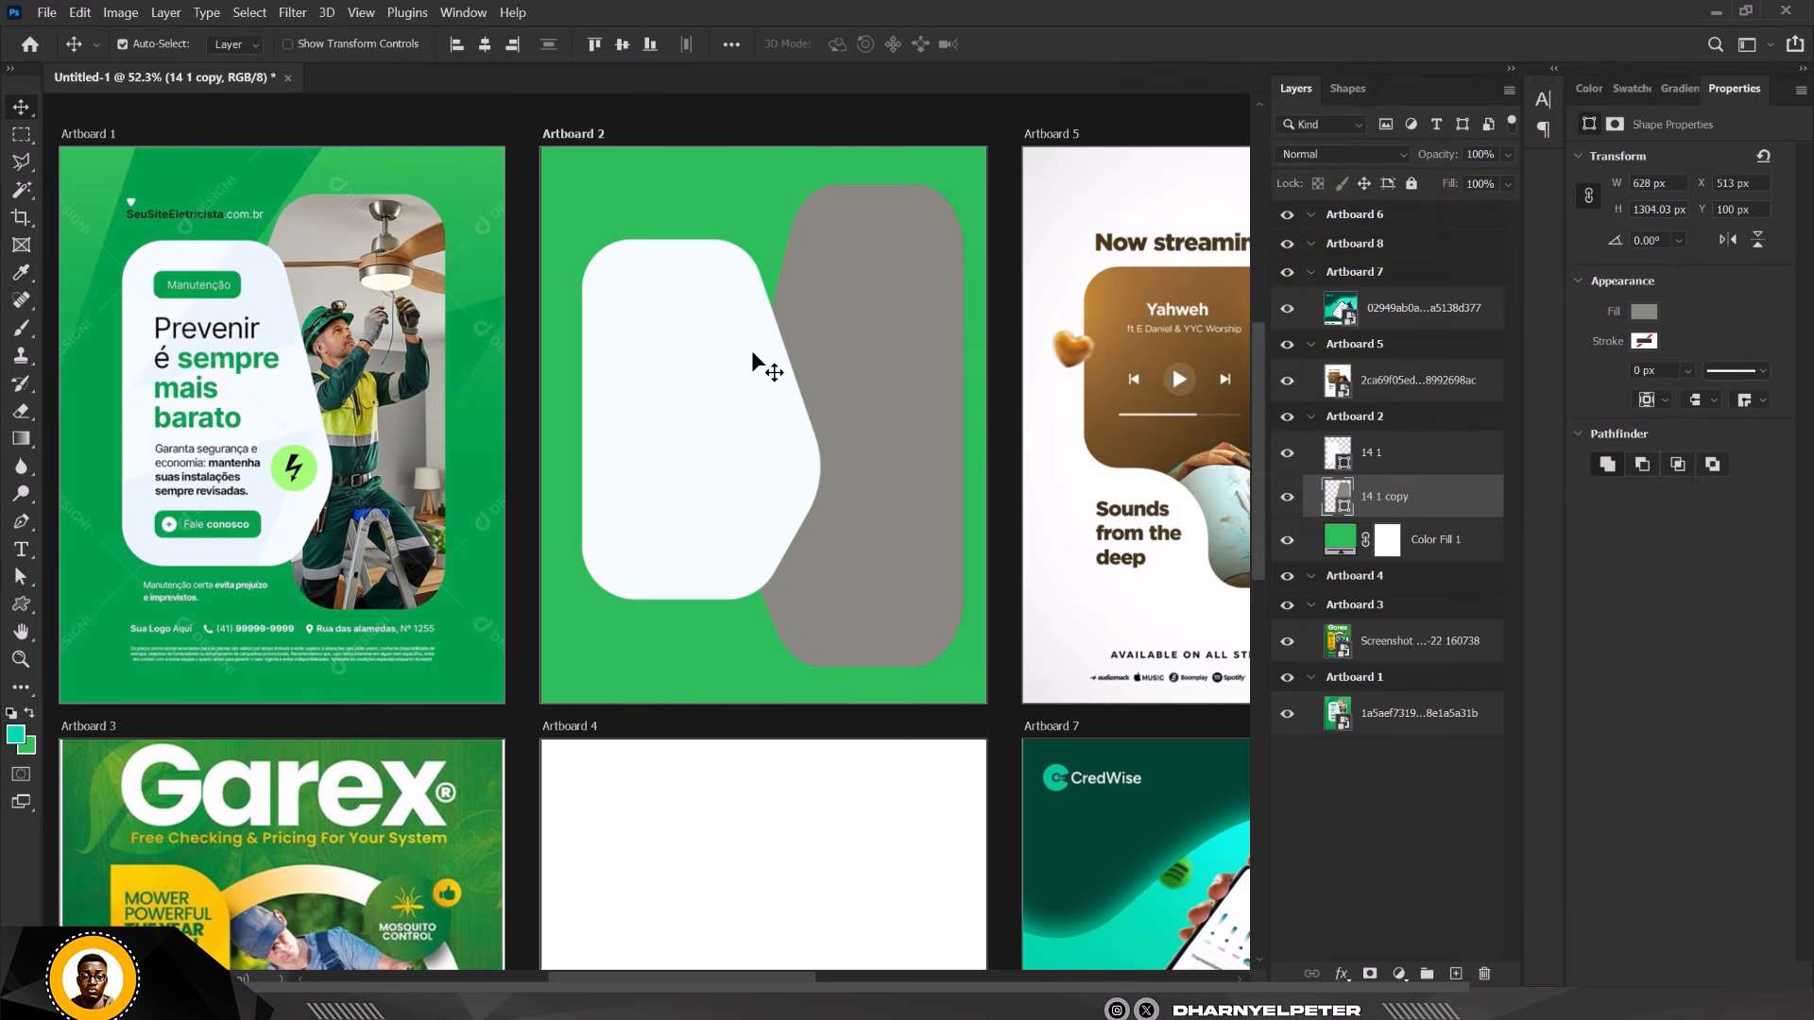
Compare the two-shape layout on Artboard 2 with the electrician flyer, and examine the music flyer on Artboard 5.
click(774, 149)
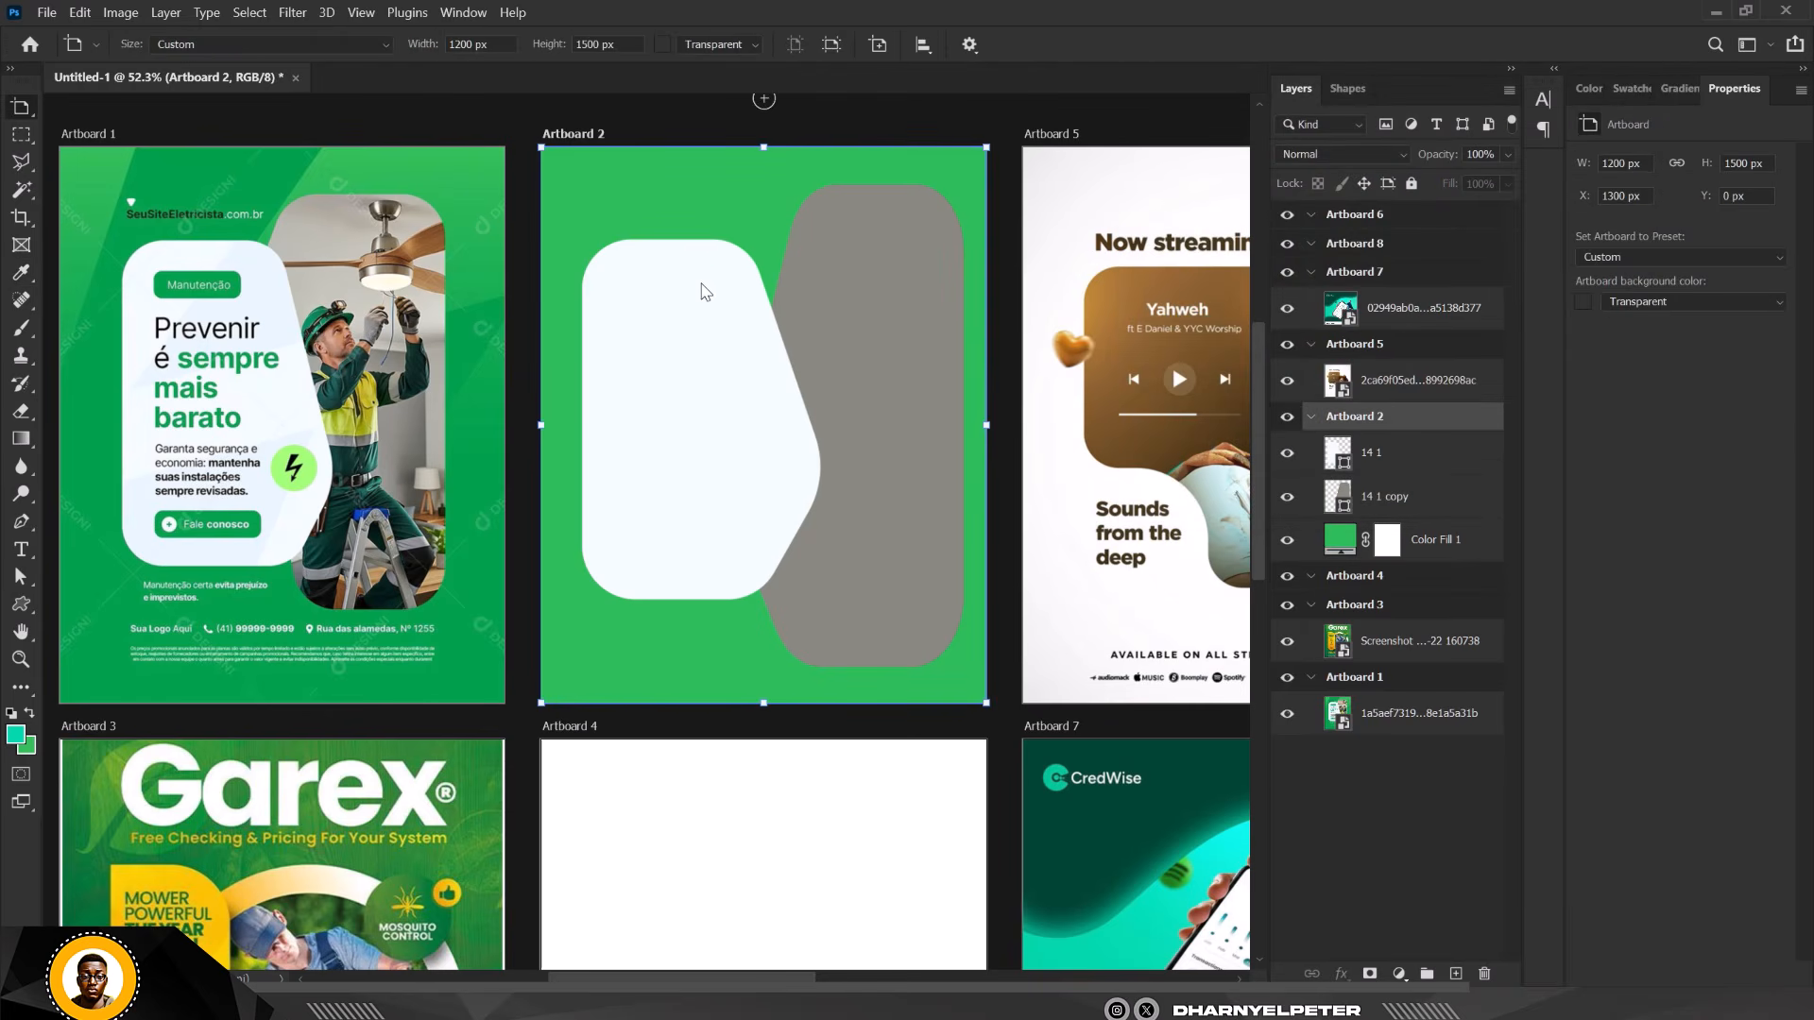
scroll(701, 291, down, 2)
click(705, 342)
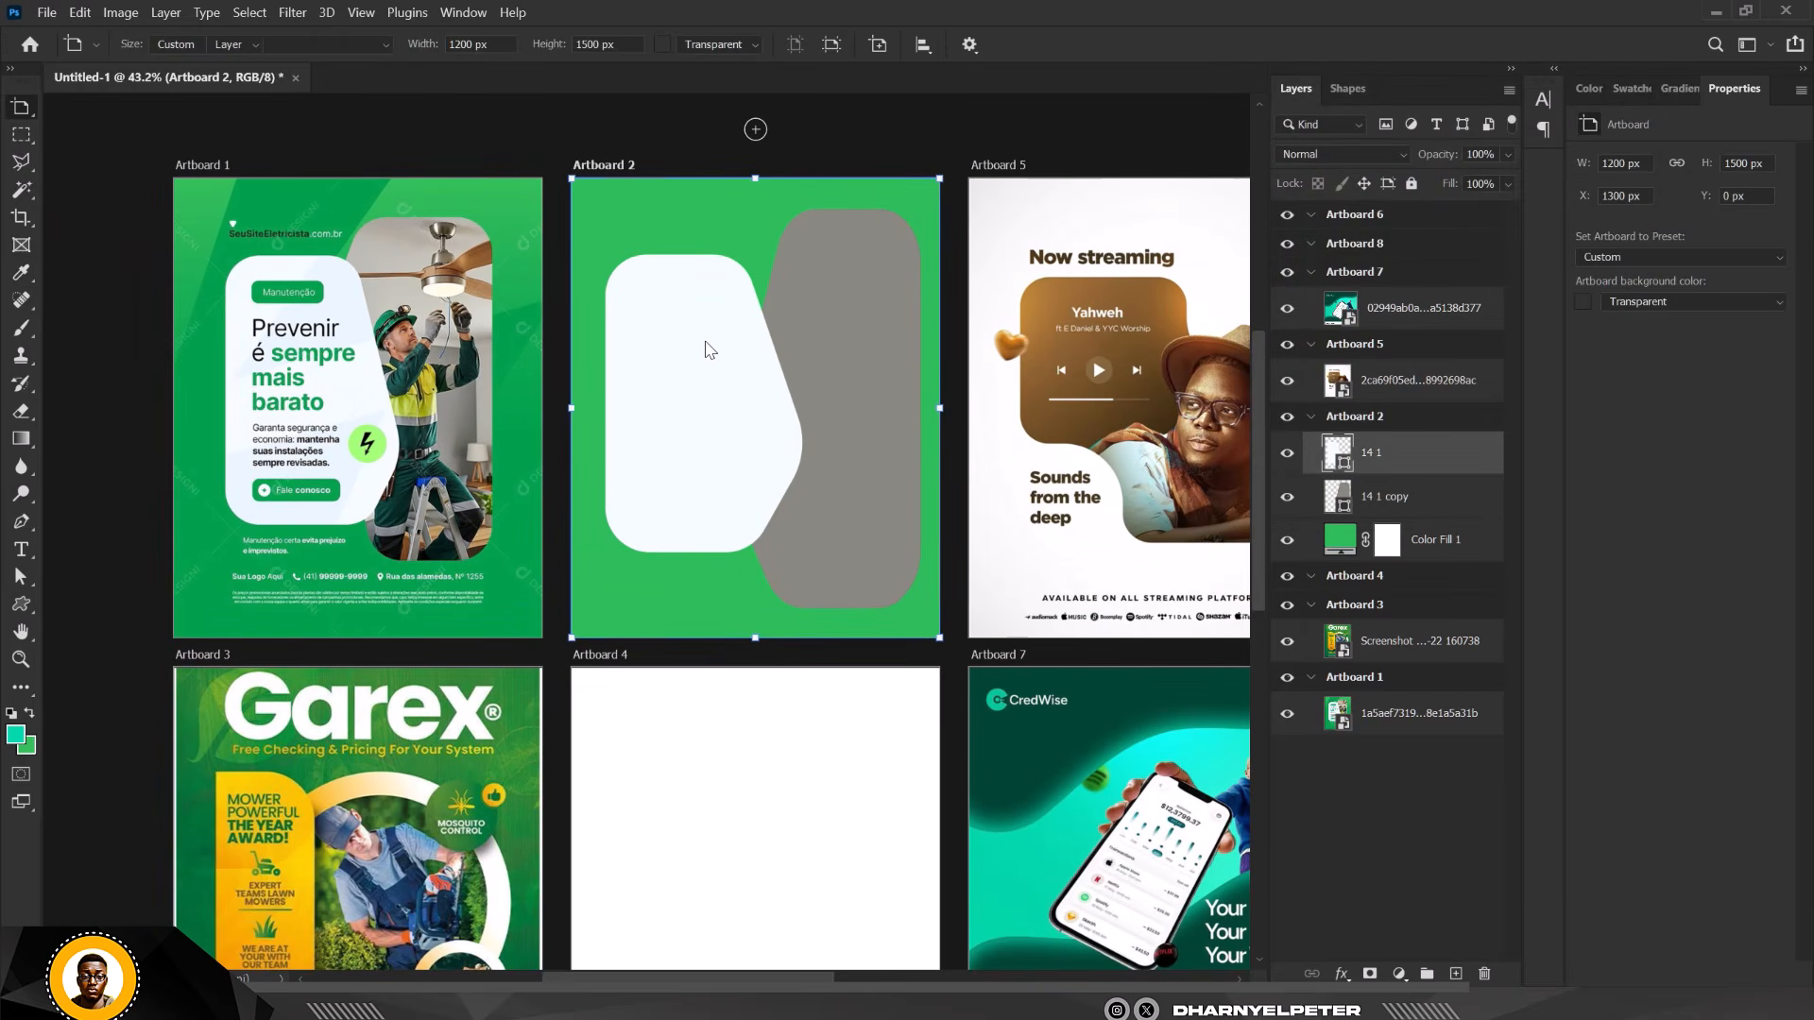
click(876, 326)
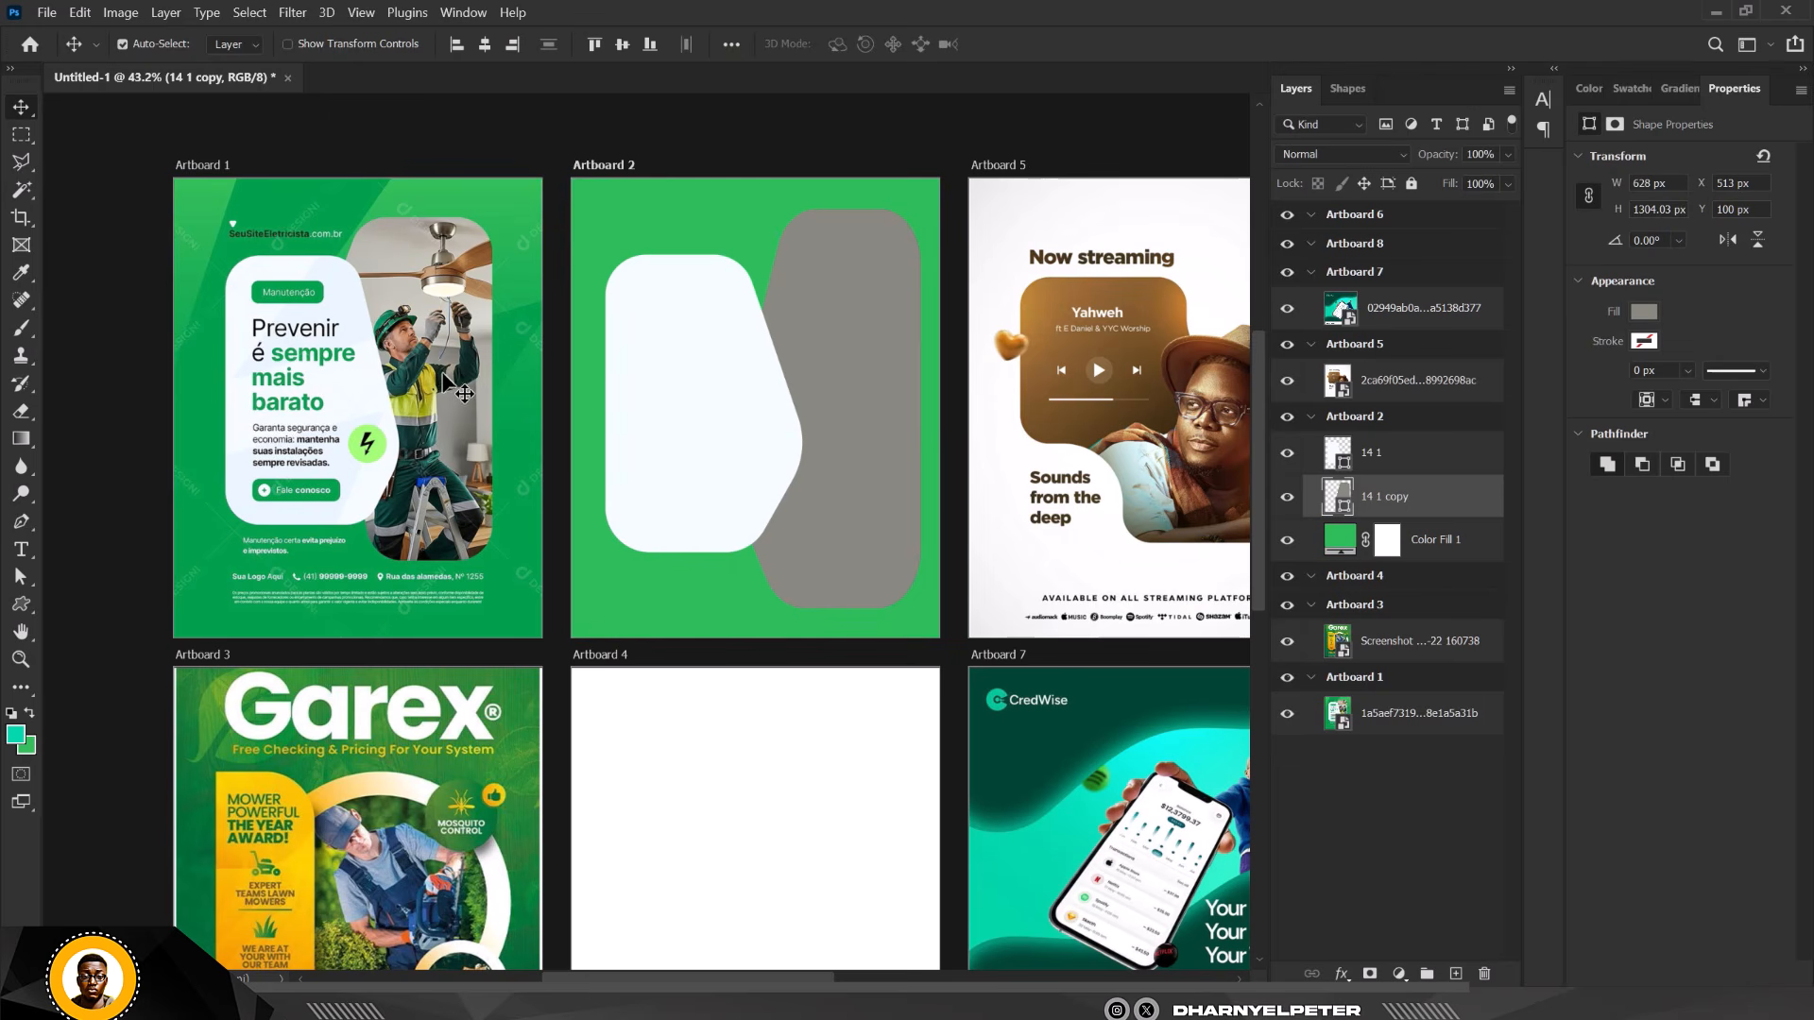
scroll(412, 287, down, 2)
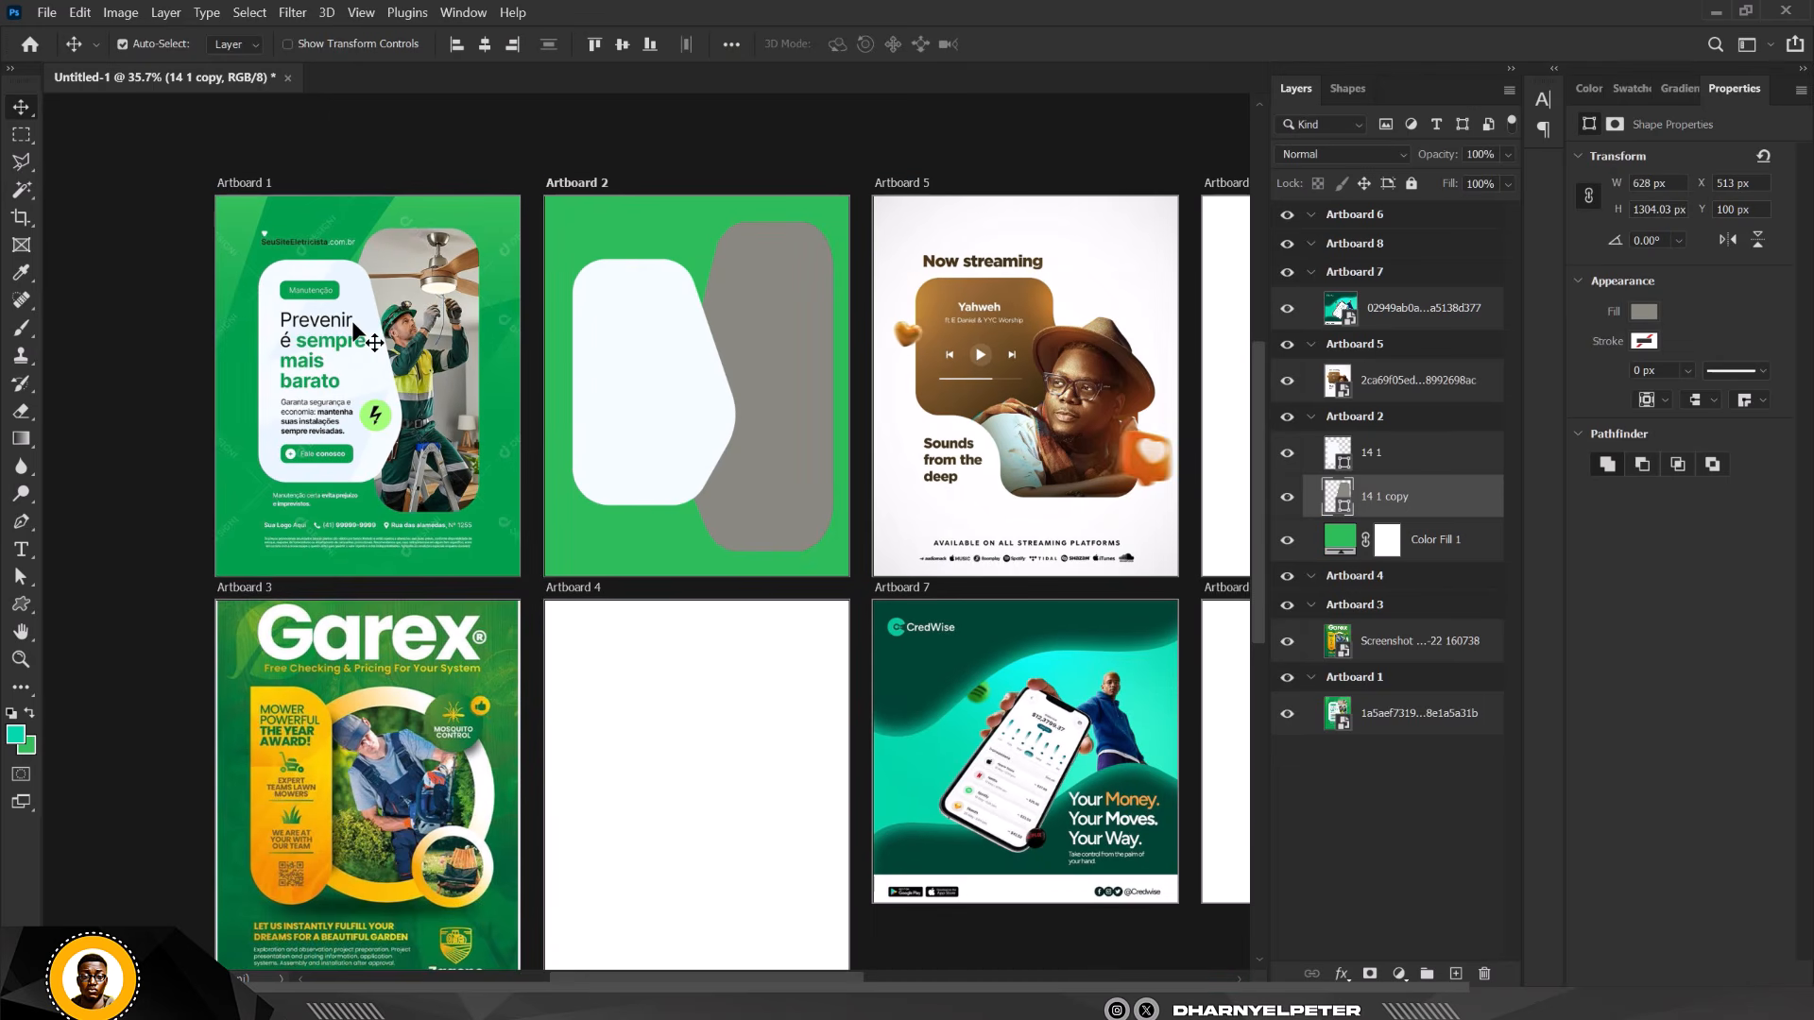
scroll(334, 350, up, 2)
scroll(333, 351, up, 1)
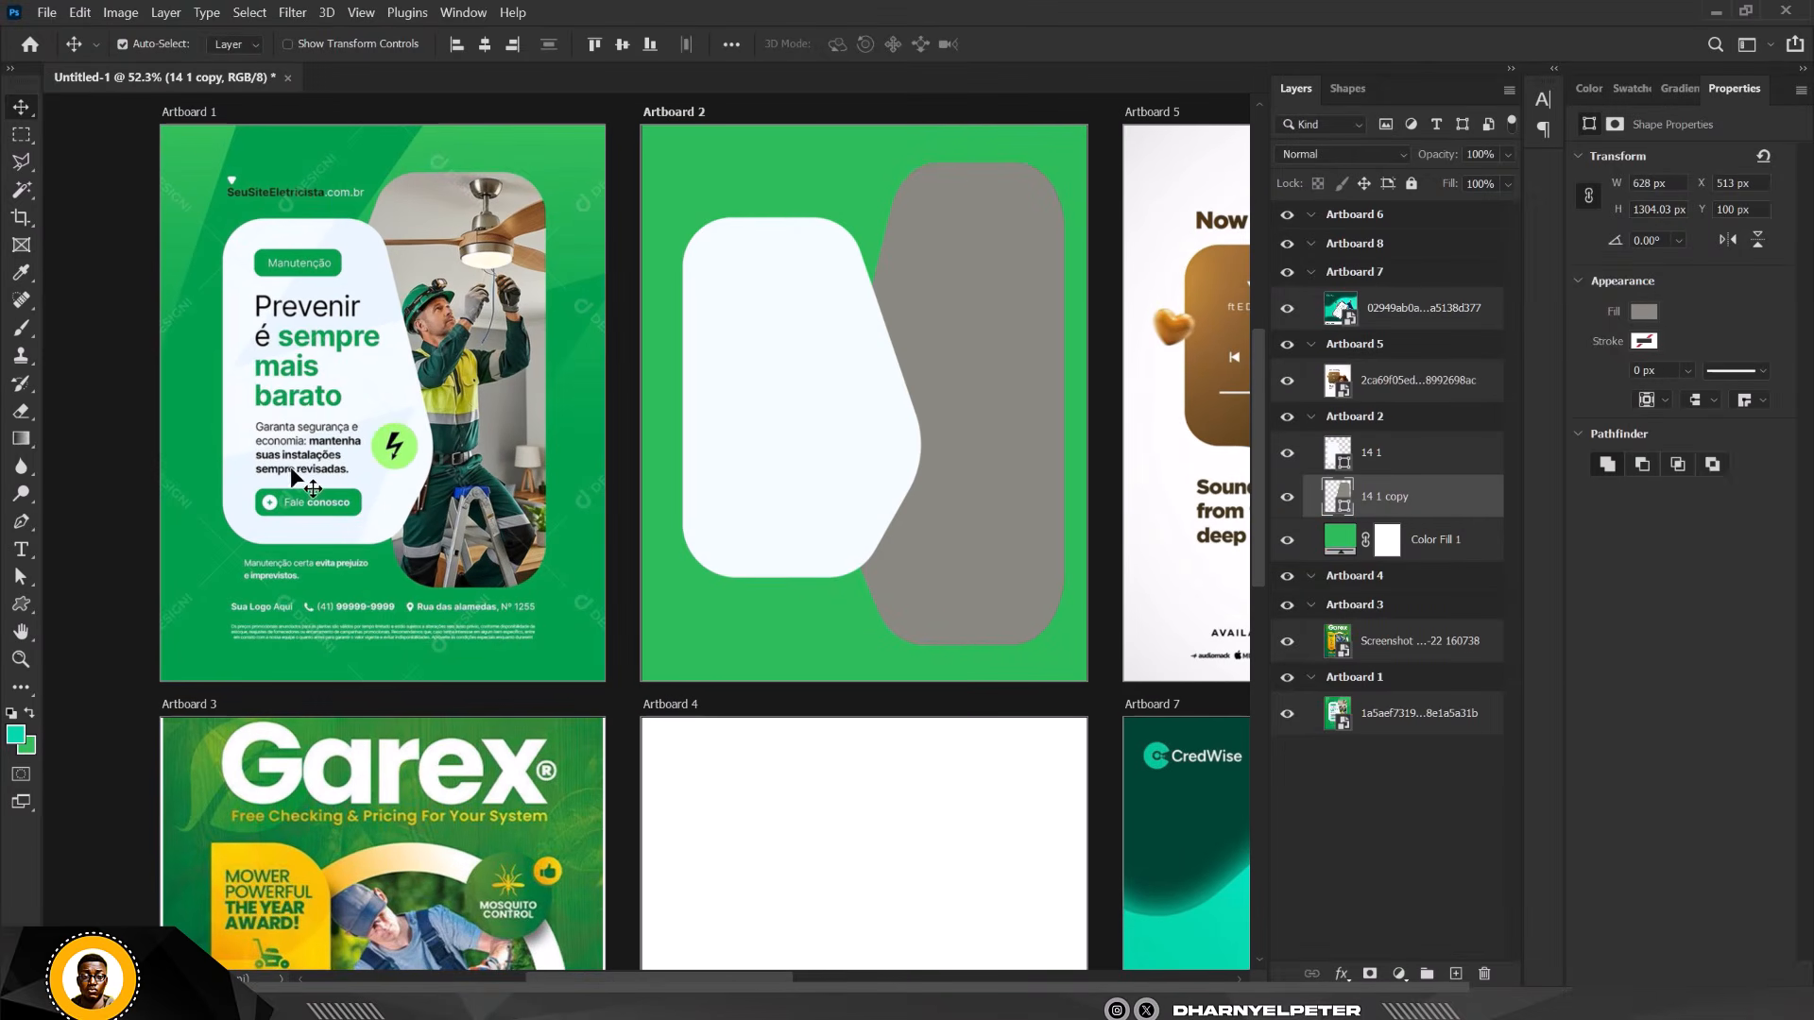
scroll(291, 472, down, 2)
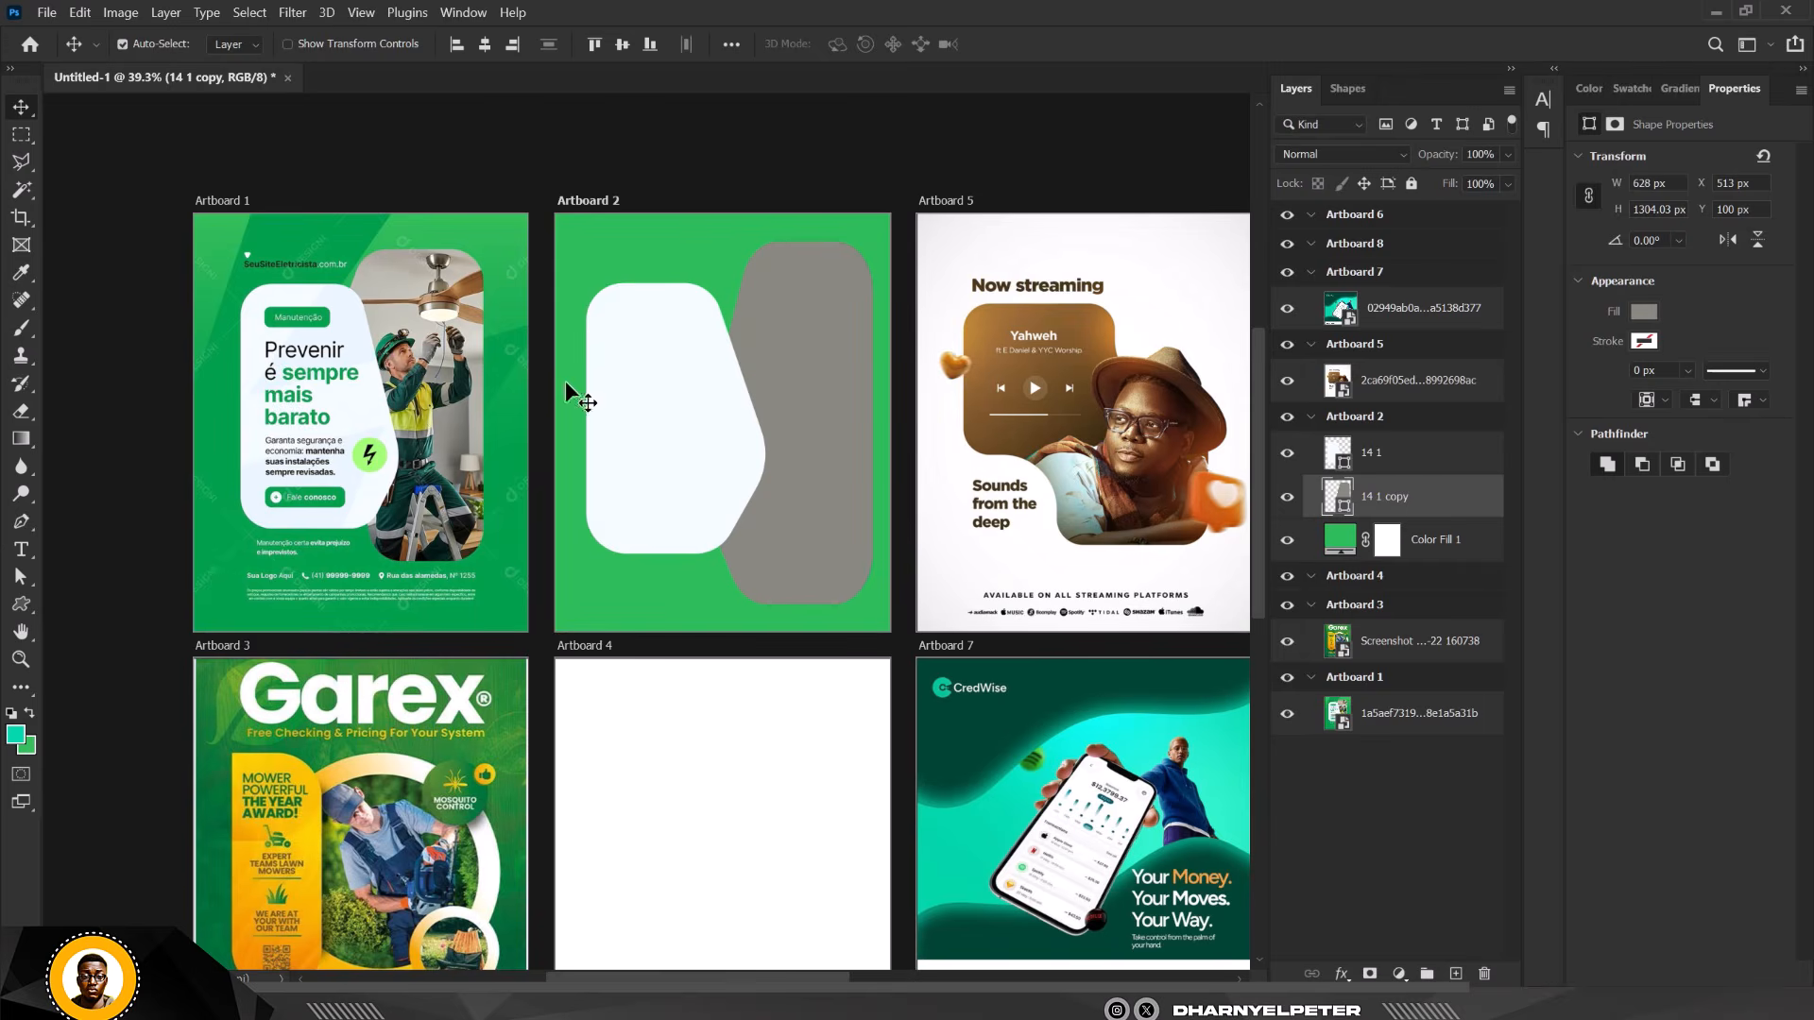
scroll(565, 381, down, 2)
scroll(804, 400, up, 4)
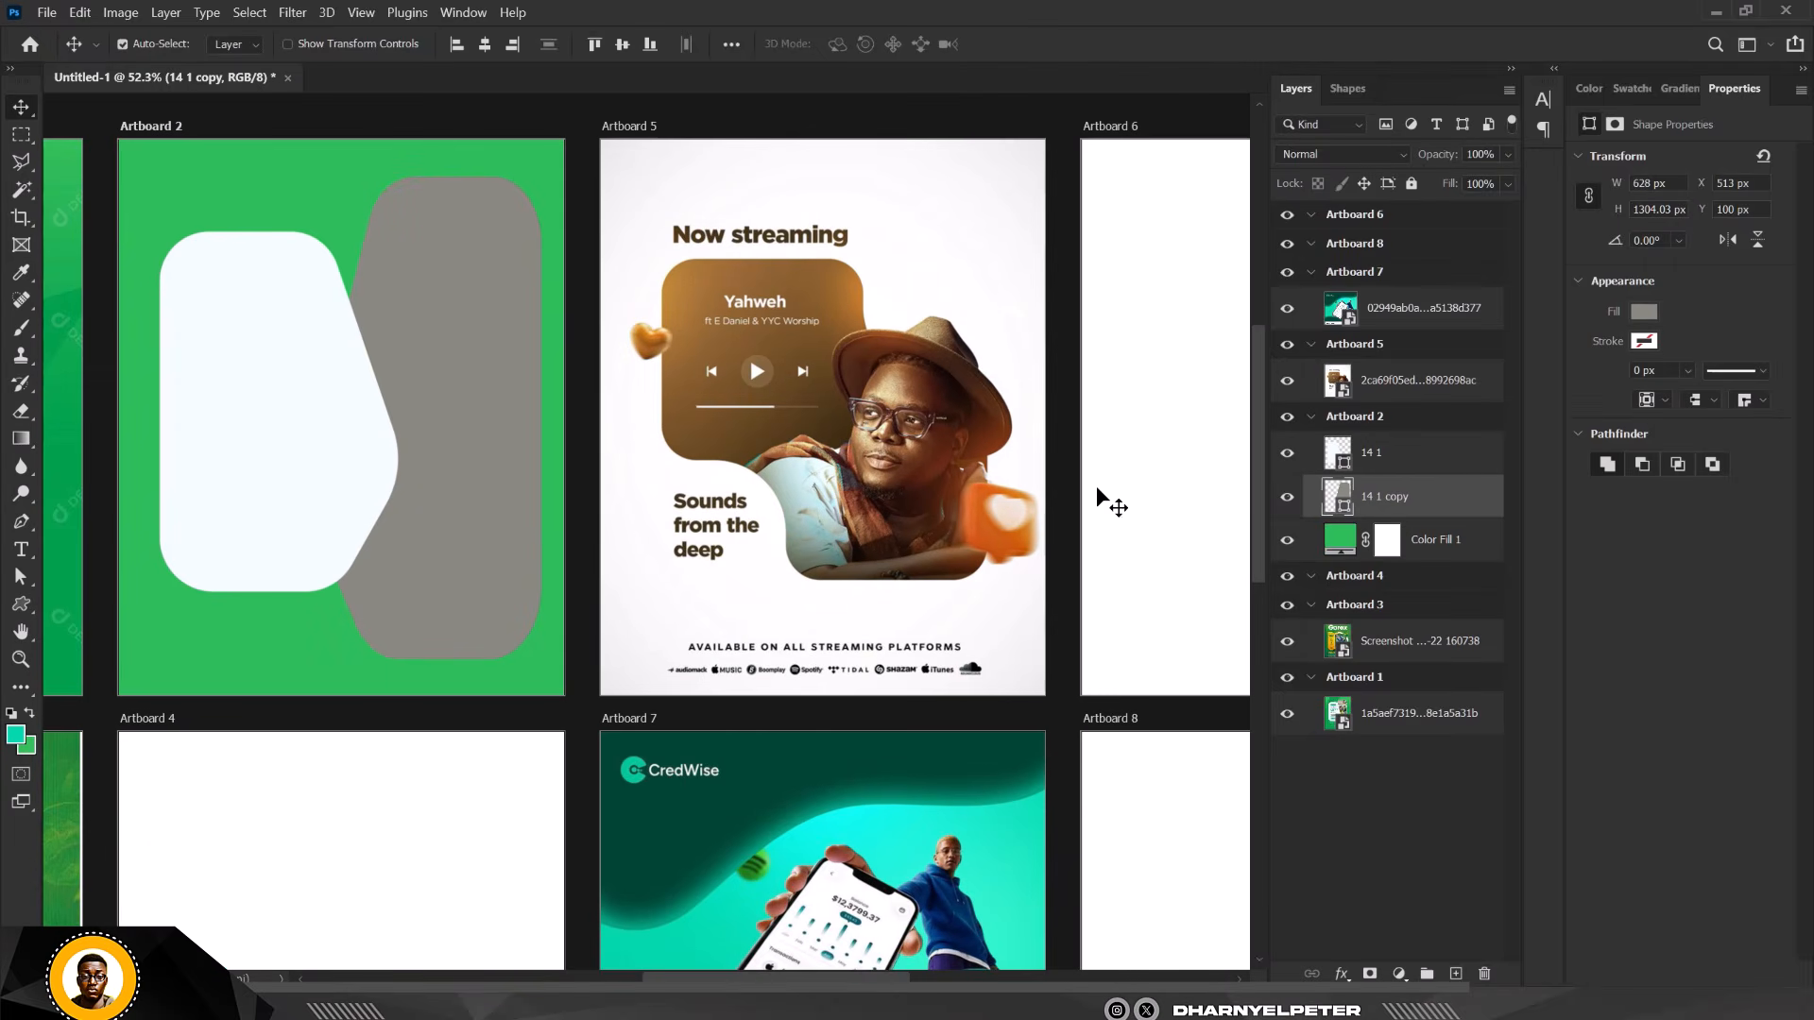
scroll(803, 340, down, 2)
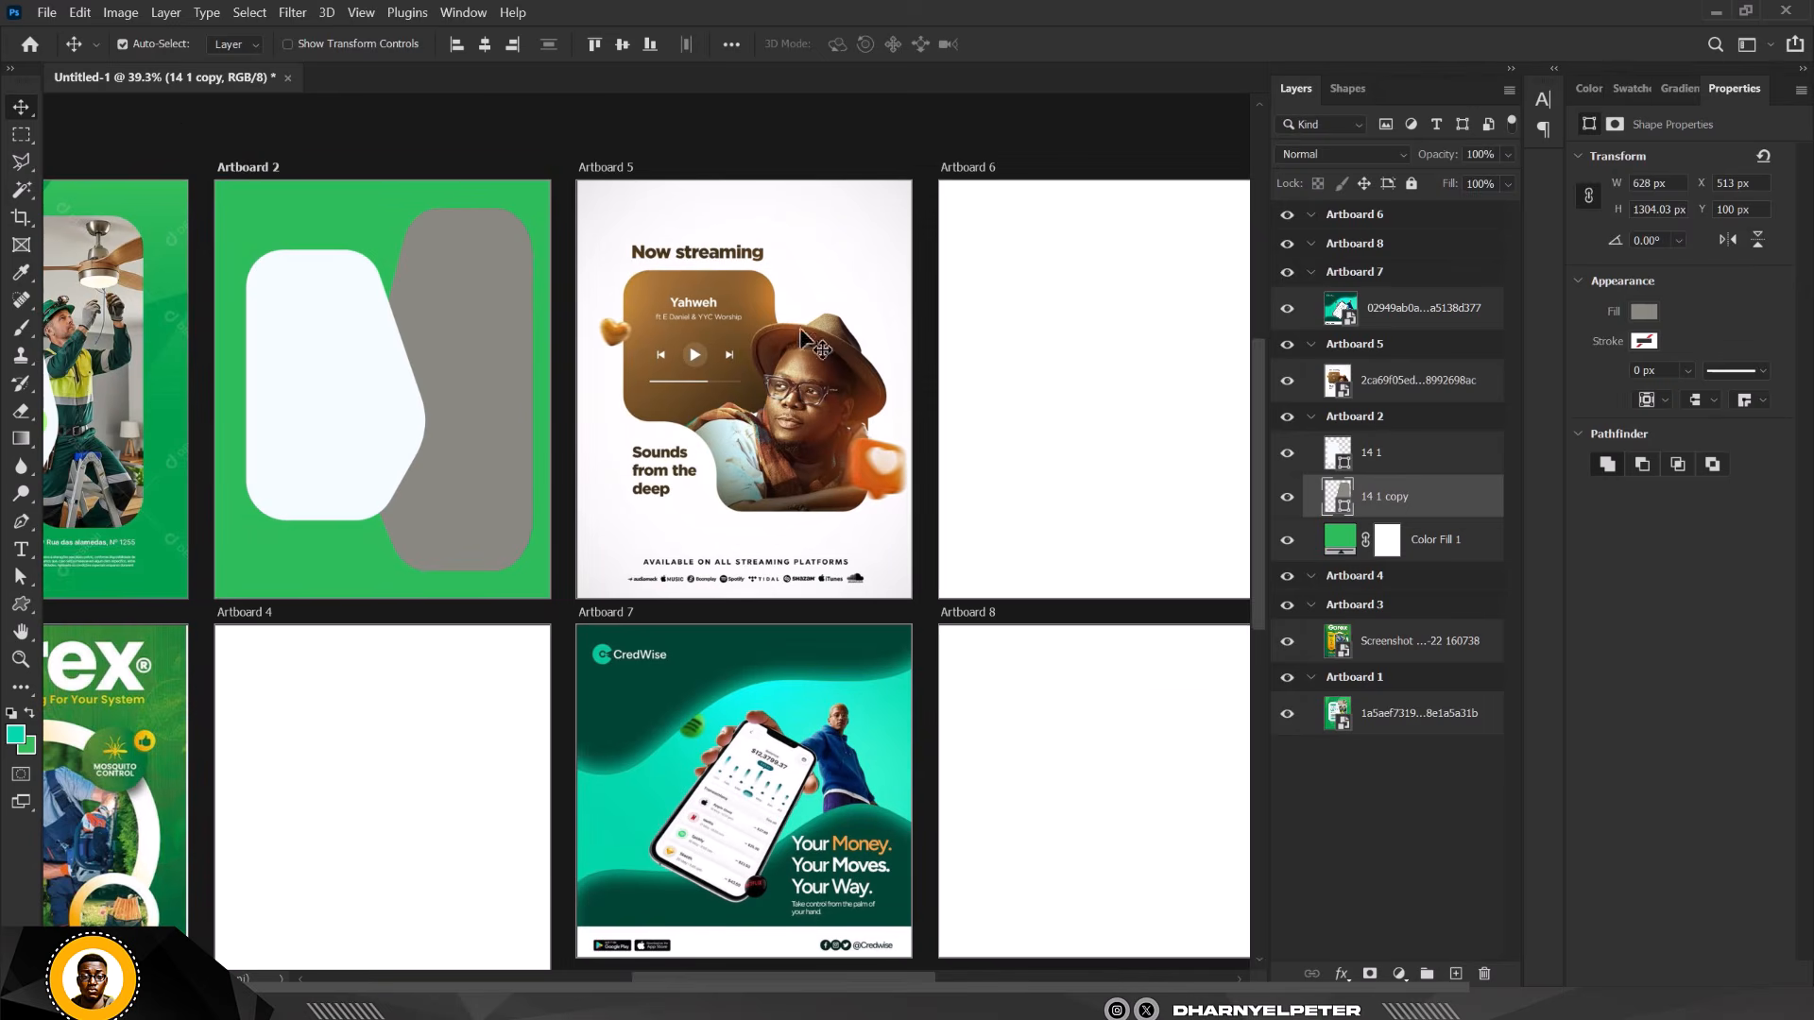
Place the stepped, S-like rounded shape from SOCIAL MEDIA 002 on Artboard 6 and scale it to about 857 × 836 px, centered.
click(1164, 269)
scroll(727, 343, down, 1)
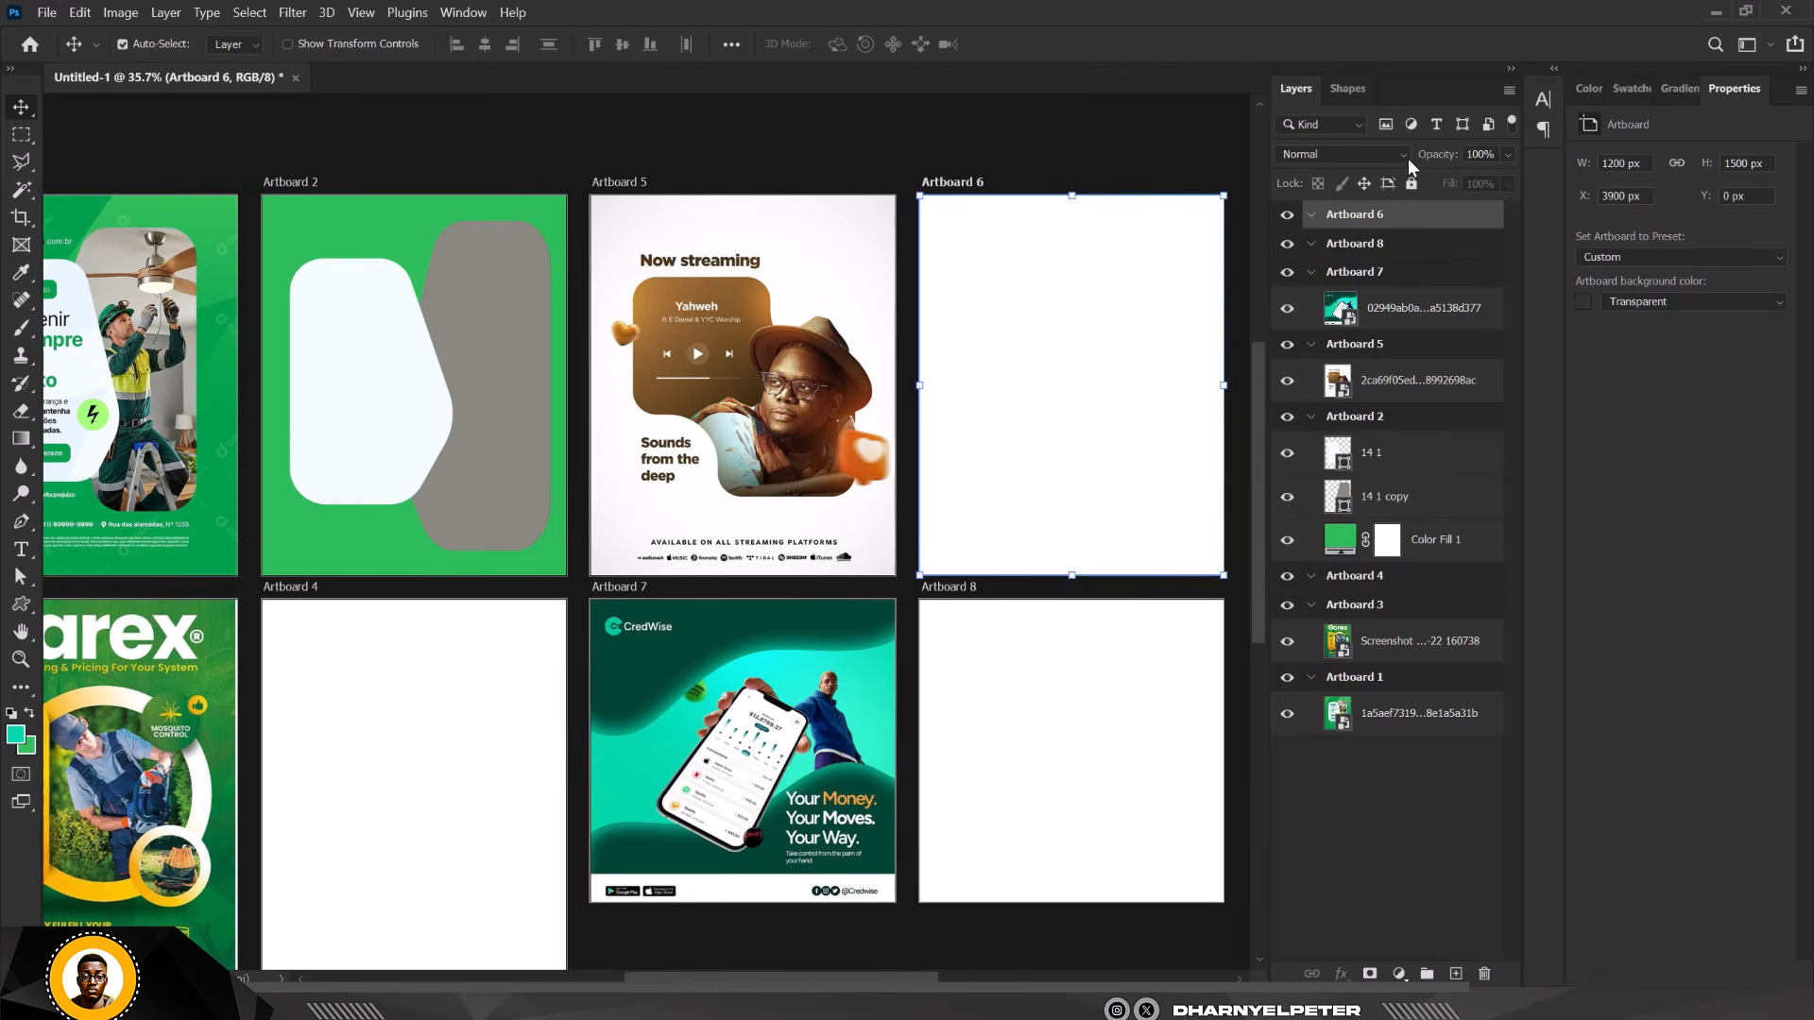
click(1345, 93)
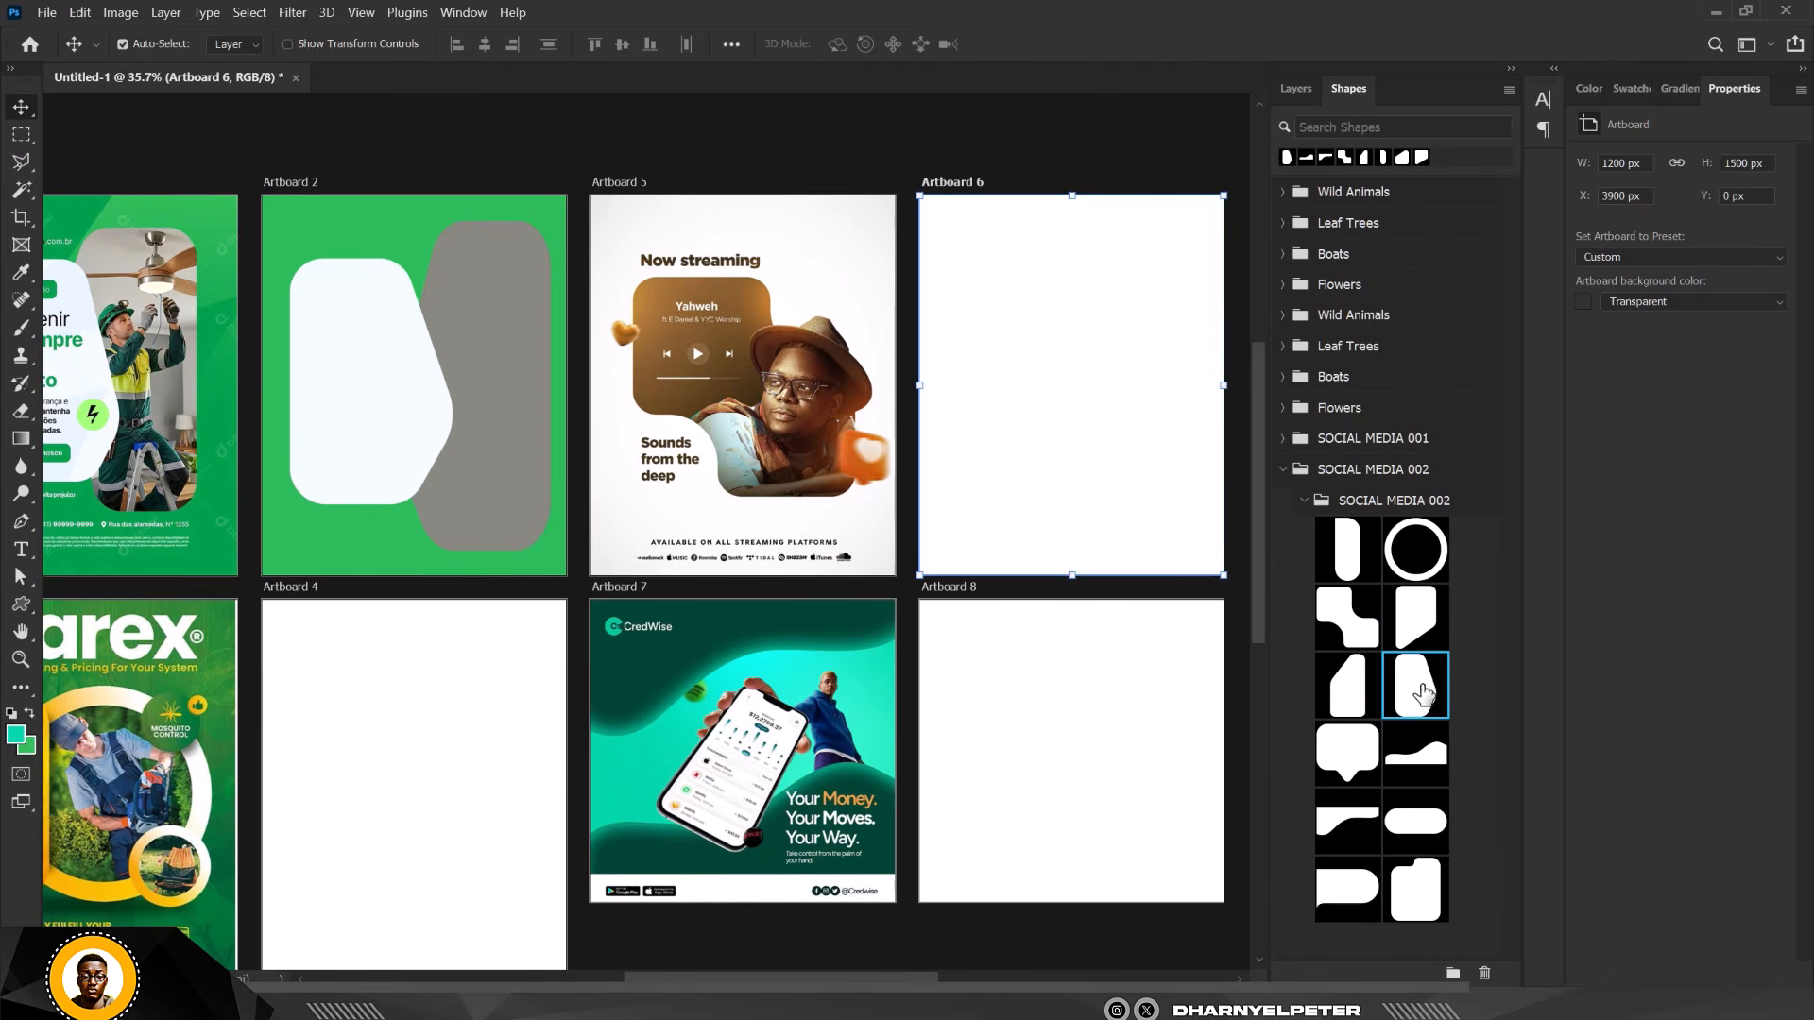
drag(1415, 684, 1011, 247)
drag(1334, 641, 1076, 410)
click(1296, 91)
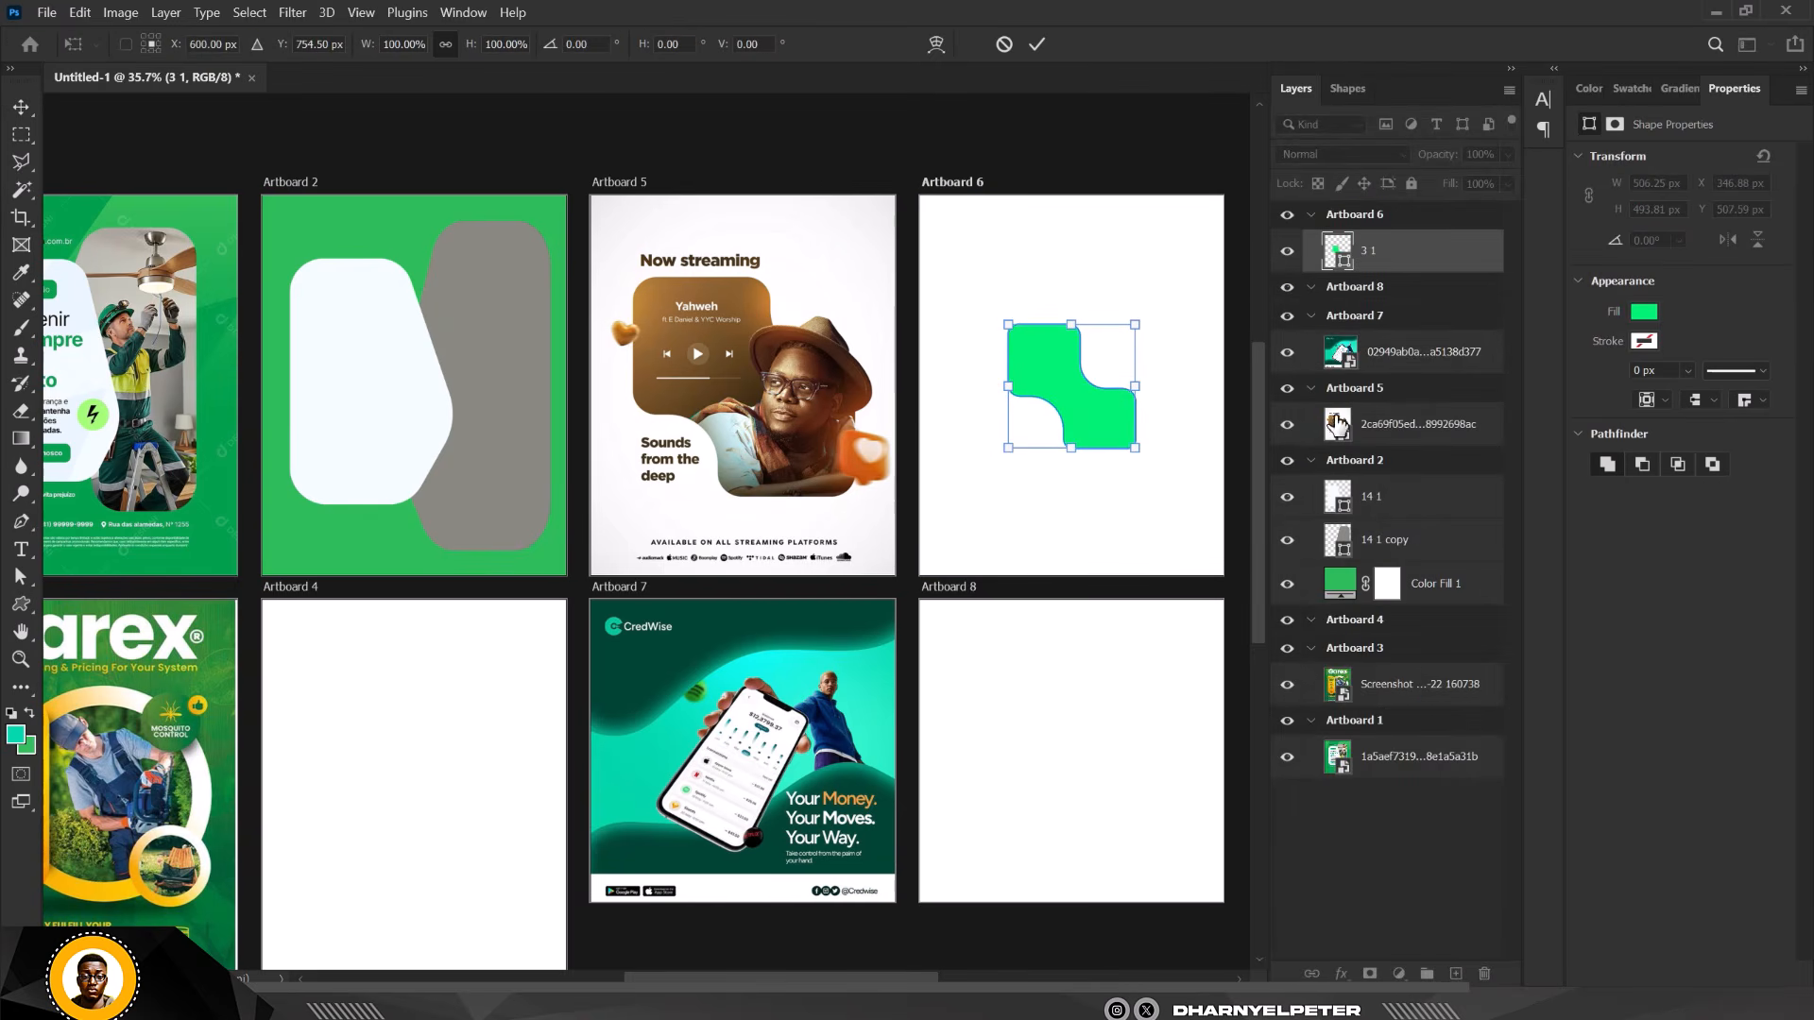
drag(1070, 383, 1034, 339)
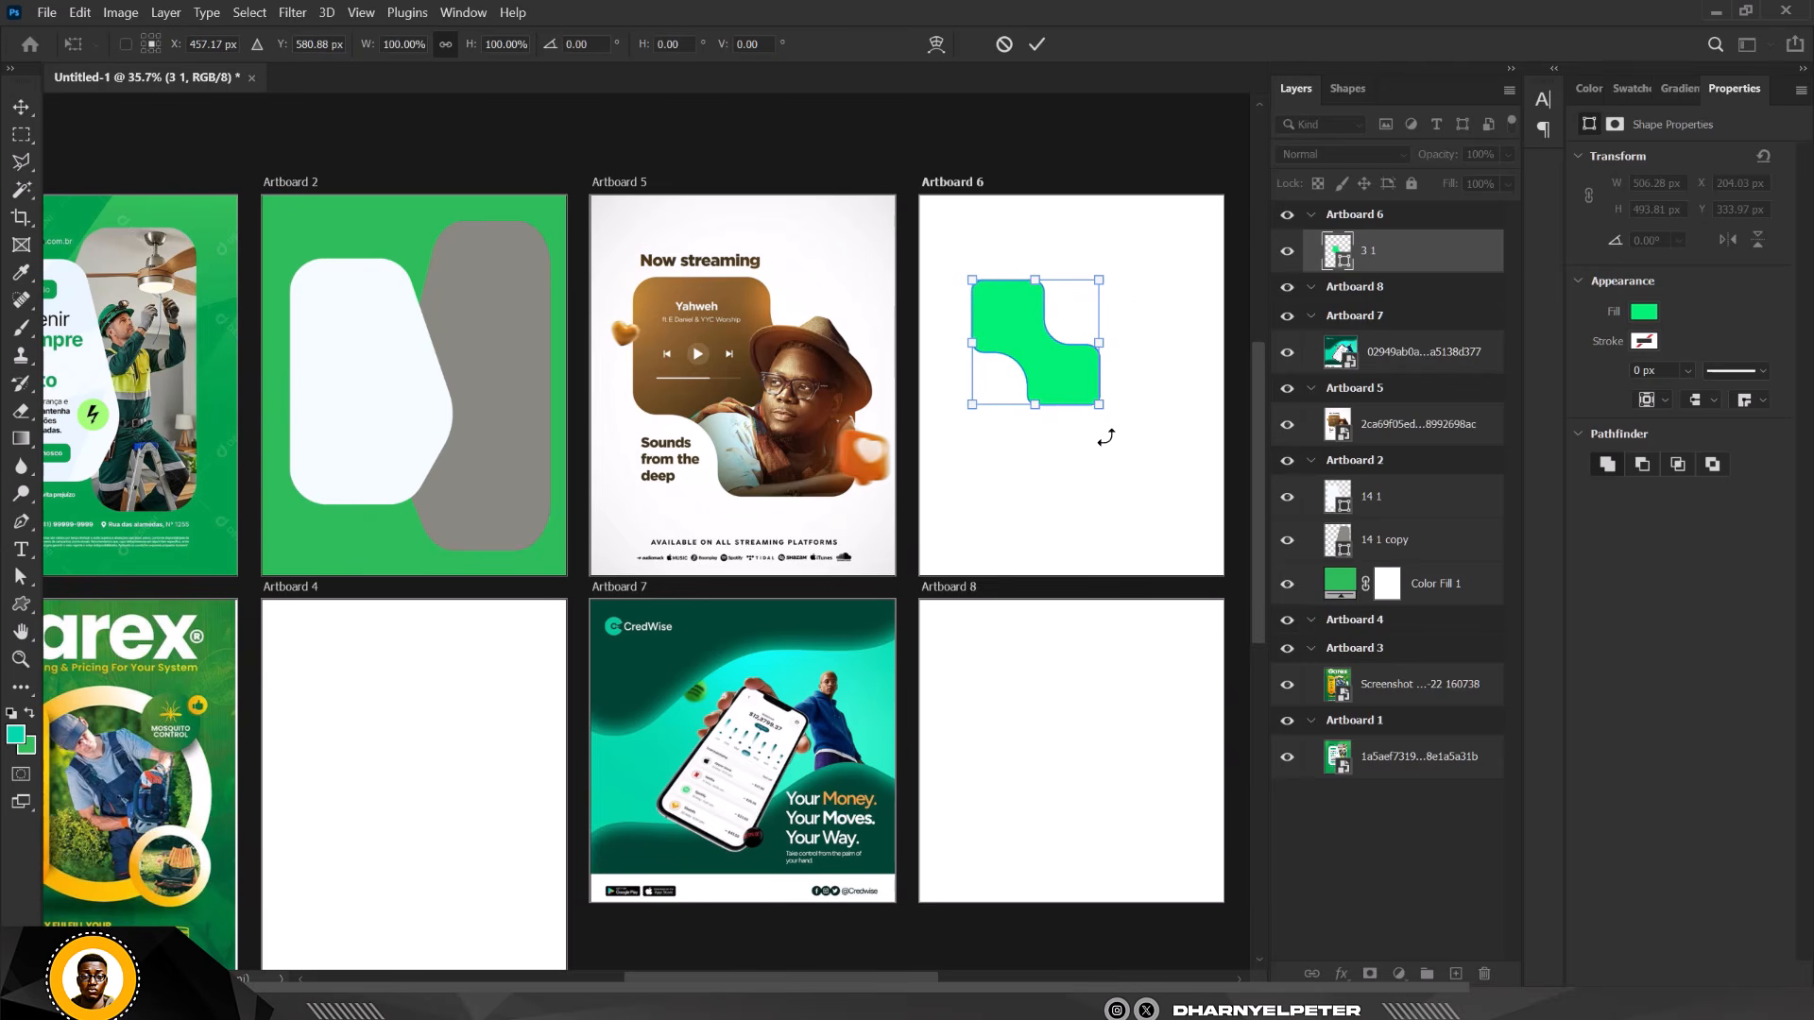
drag(1096, 406, 1107, 450)
scroll(1076, 286, up, 1)
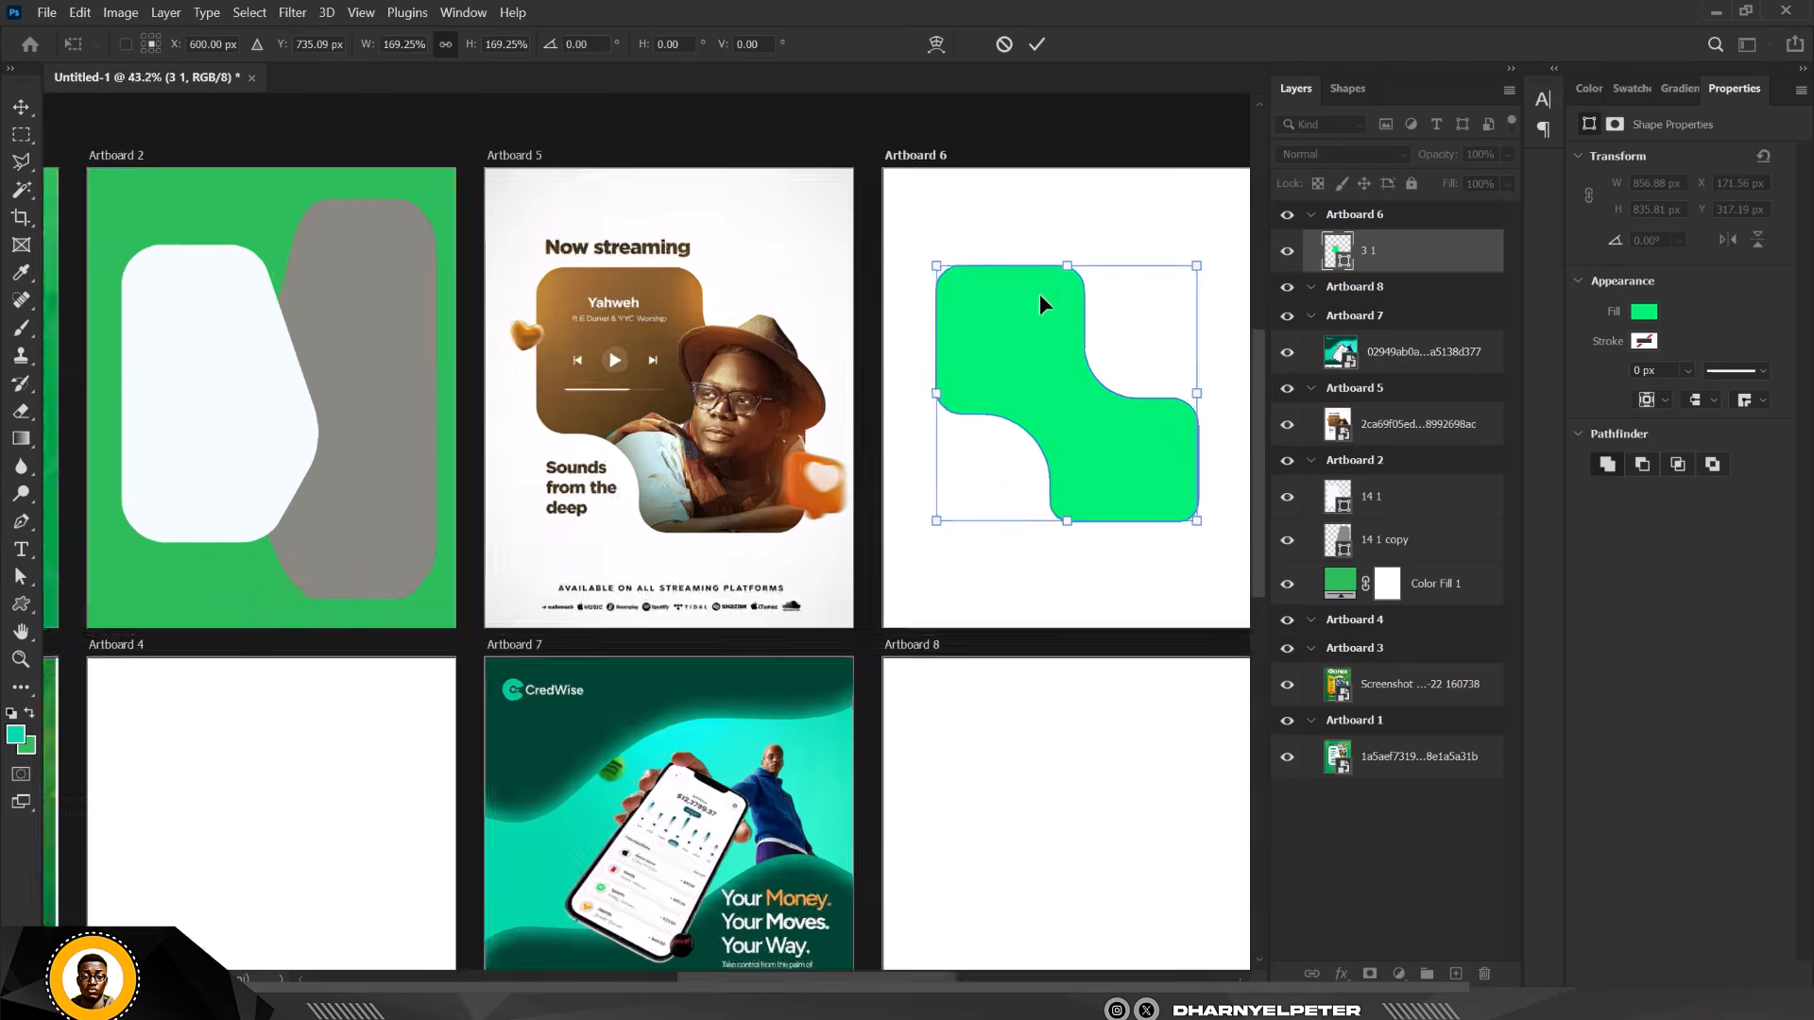
scroll(805, 382, down, 2)
scroll(961, 378, up, 3)
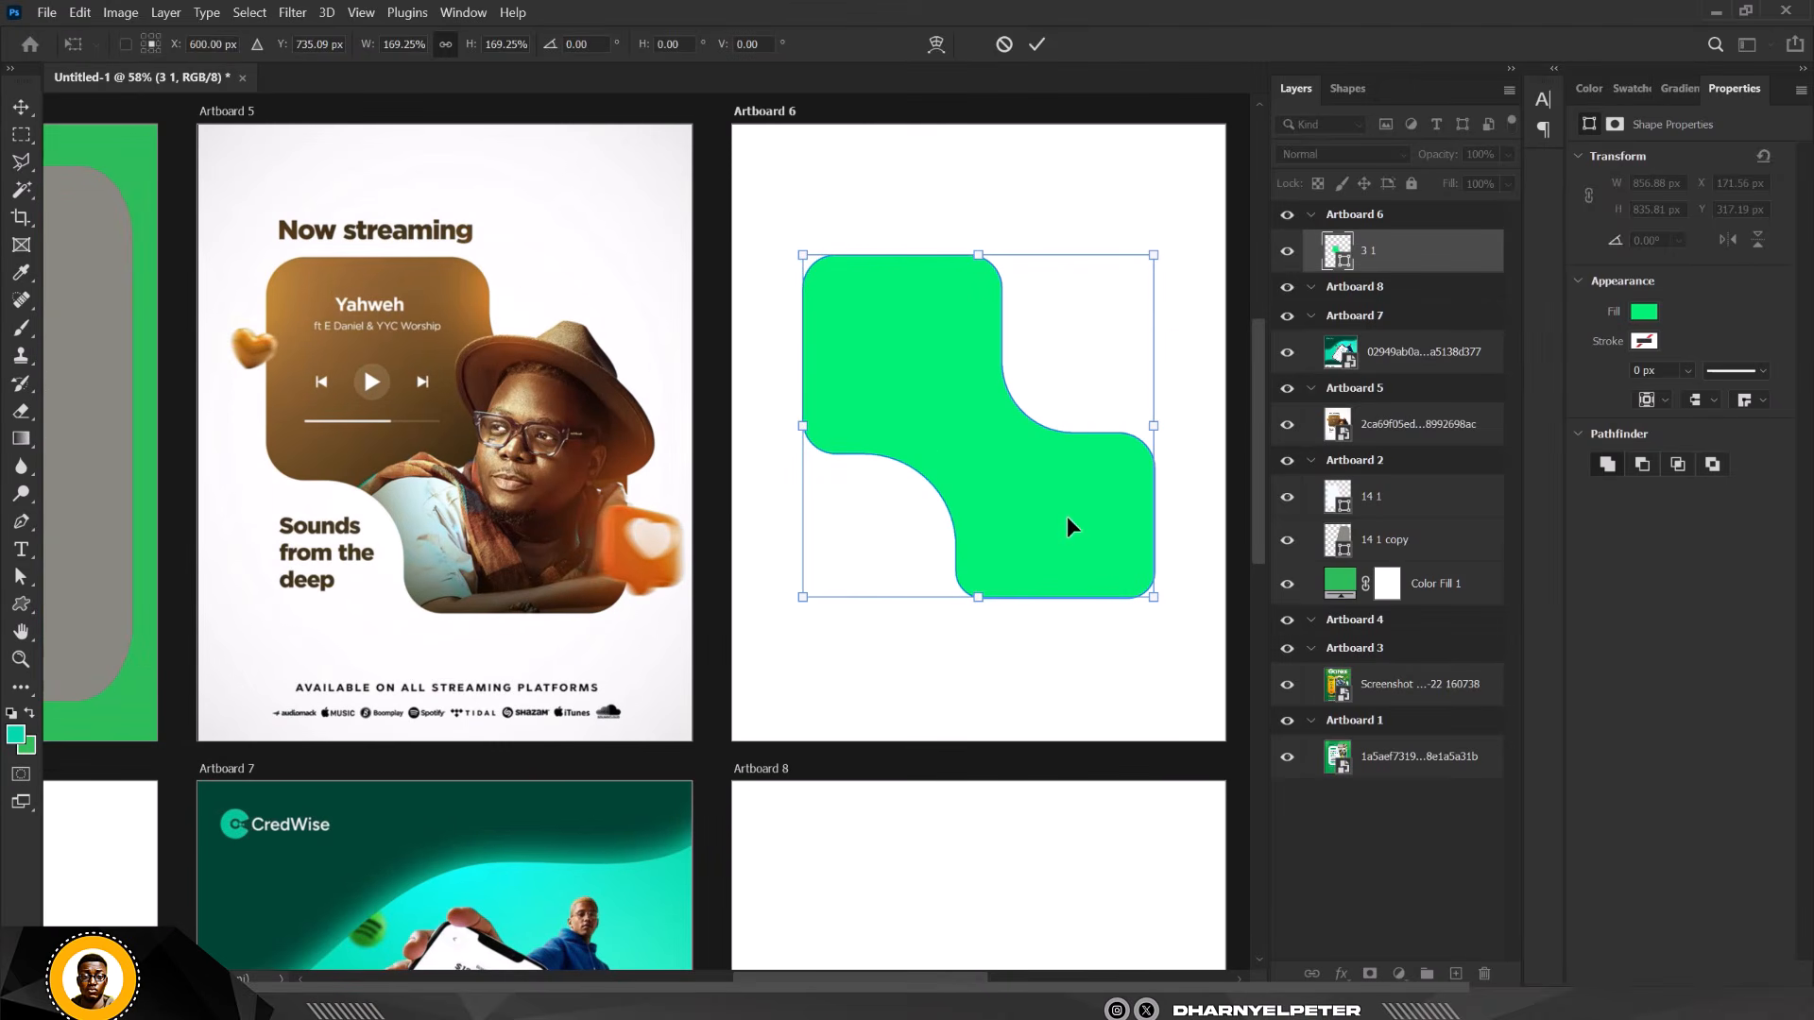
Recolor the stepped shape on Artboard 6 to brown #735028, sampled from the card in the music flyer.
double_click(1342, 258)
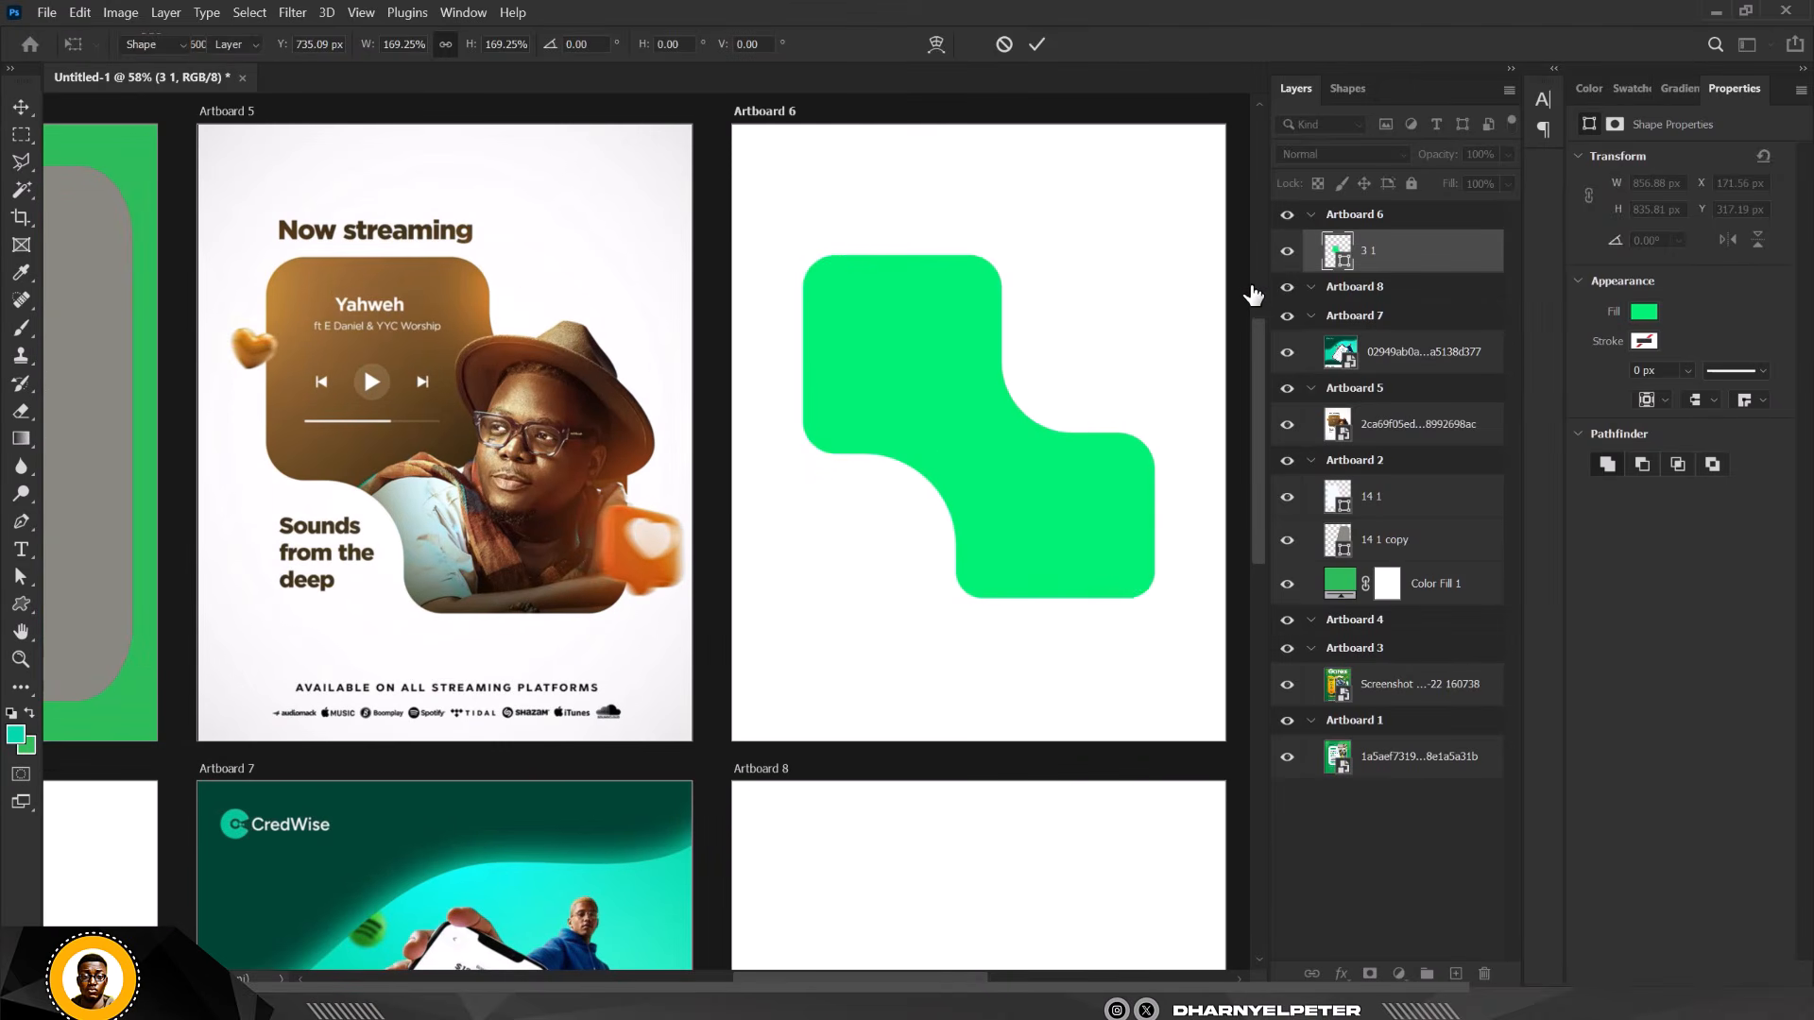
click(283, 458)
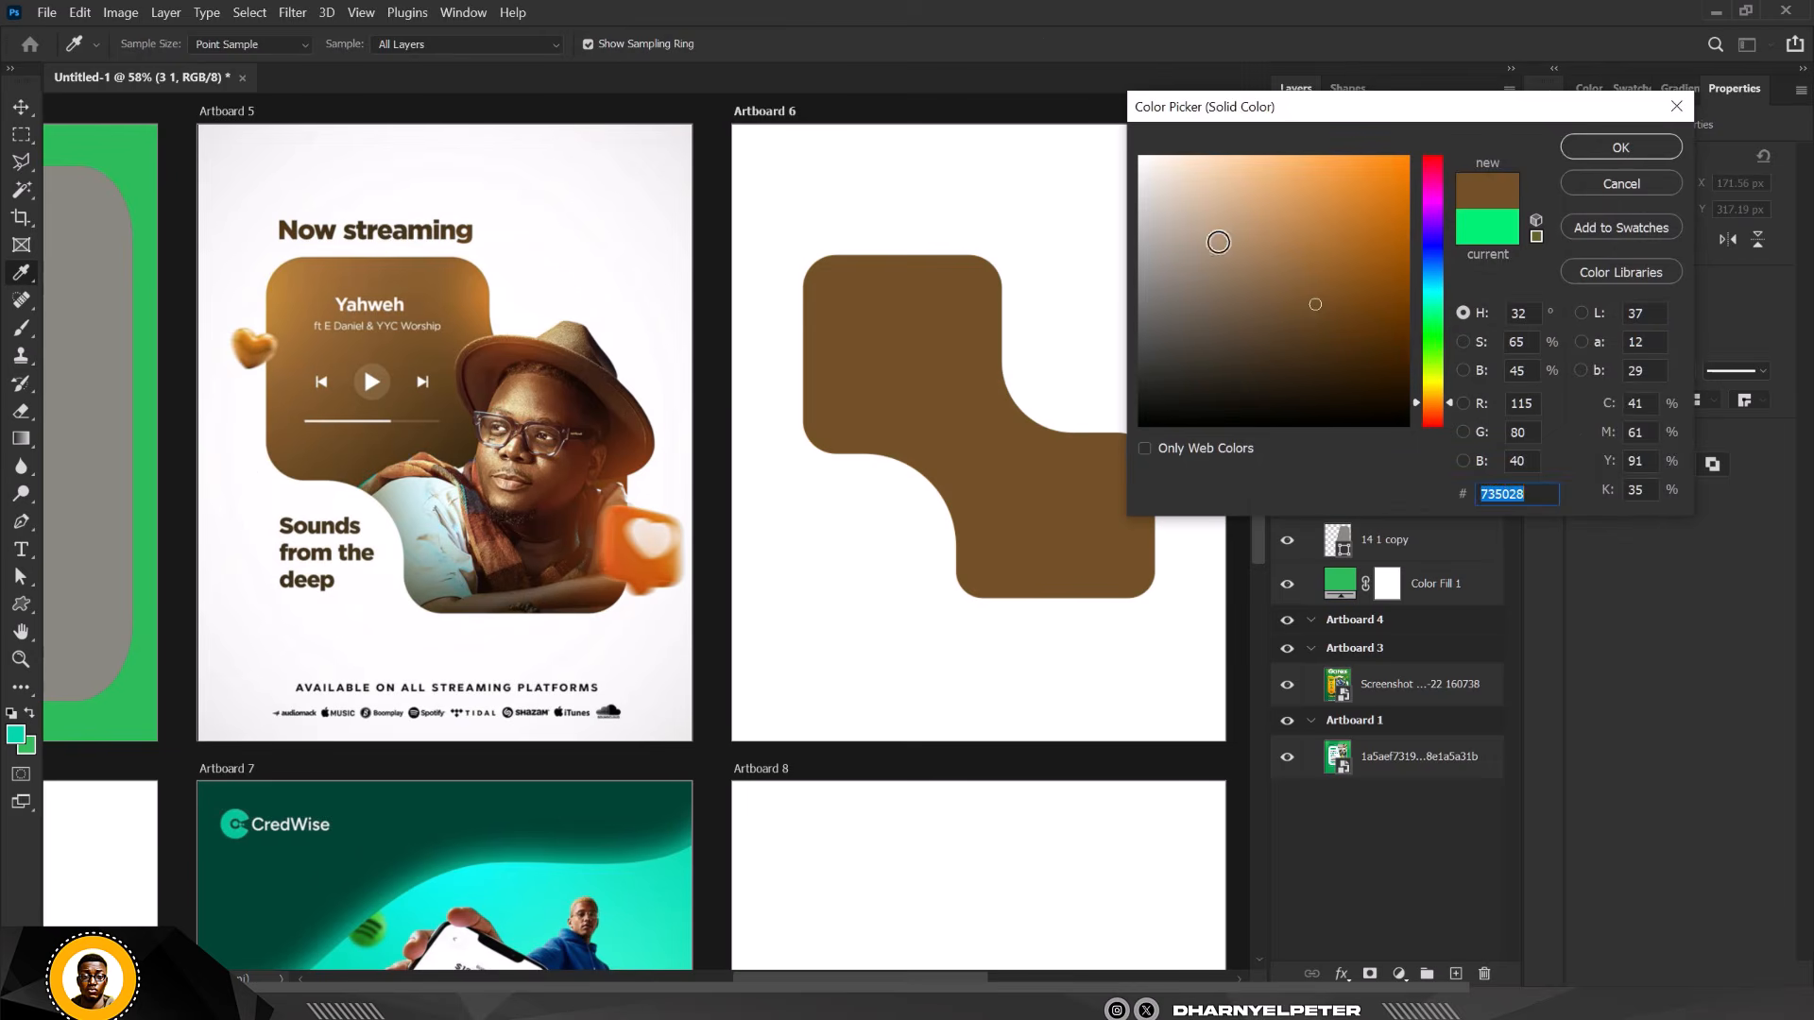
click(1622, 147)
scroll(905, 415, down, 1)
scroll(905, 416, up, 1)
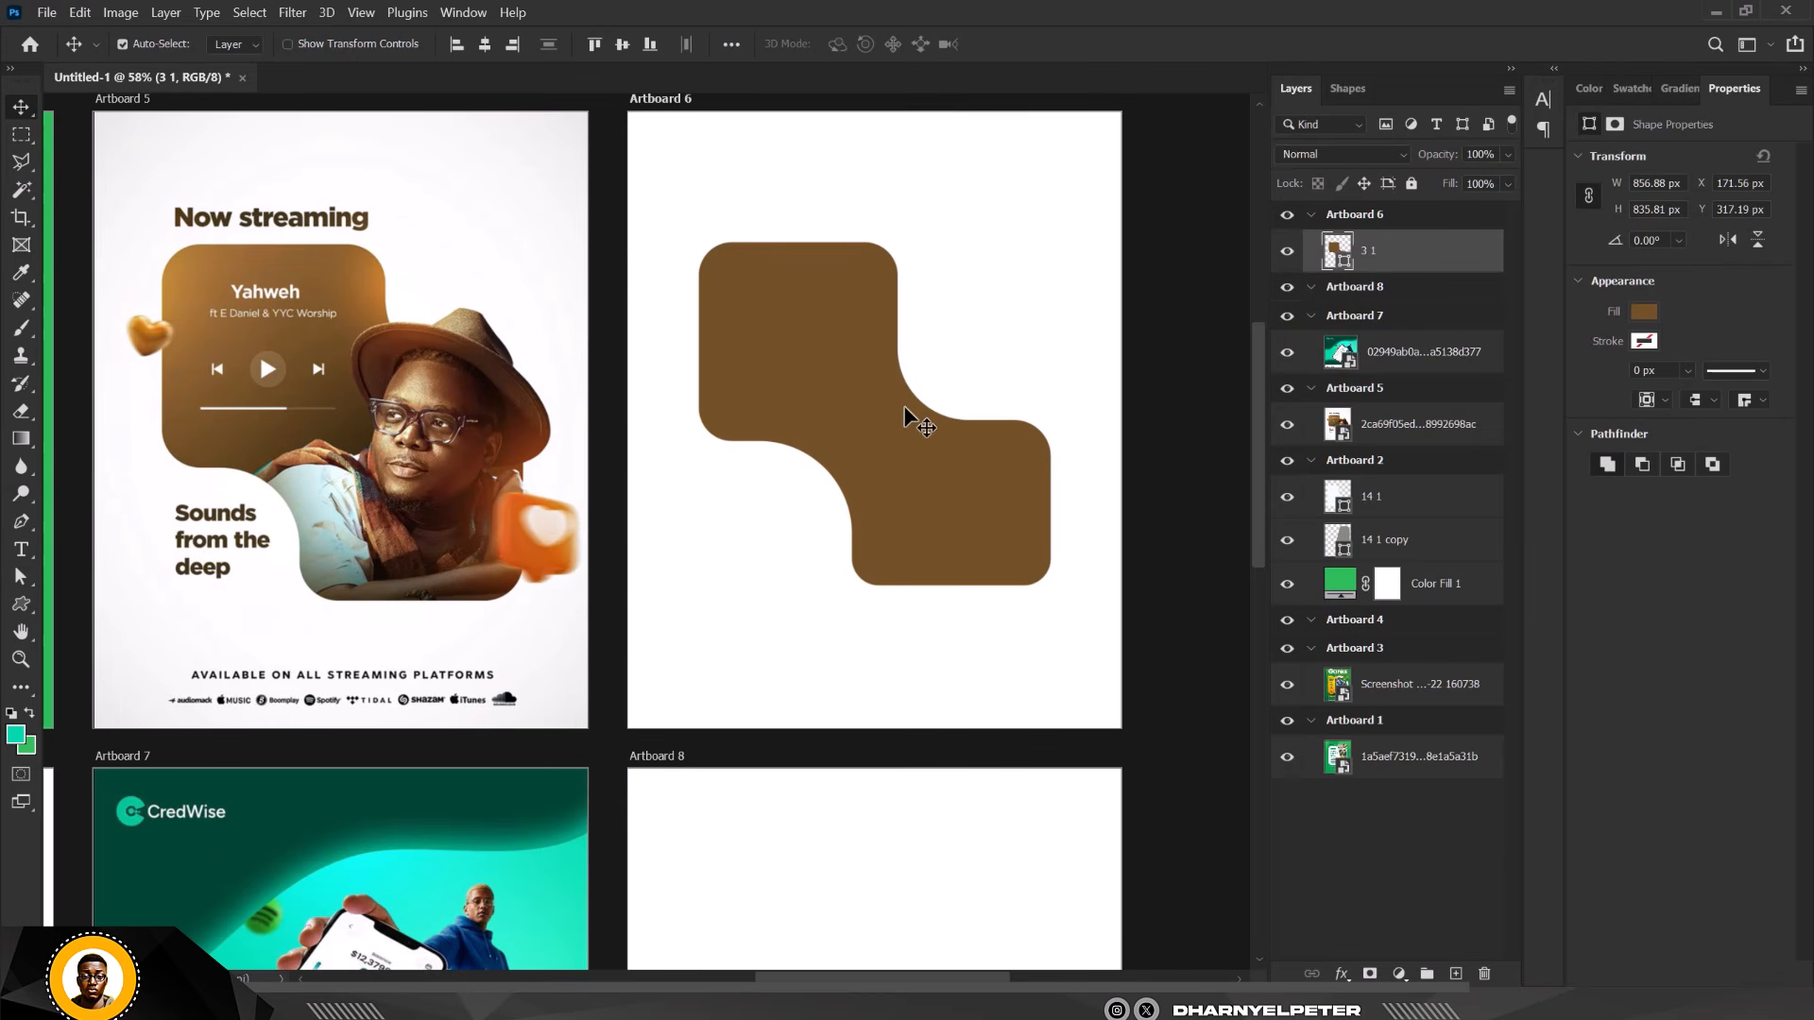
Place image 1 from the PRO LEVEL SOCIAL MEDIA folder over the brown shape on Artboard 6, scaled to about 26%.
mouse_move(364, 1002)
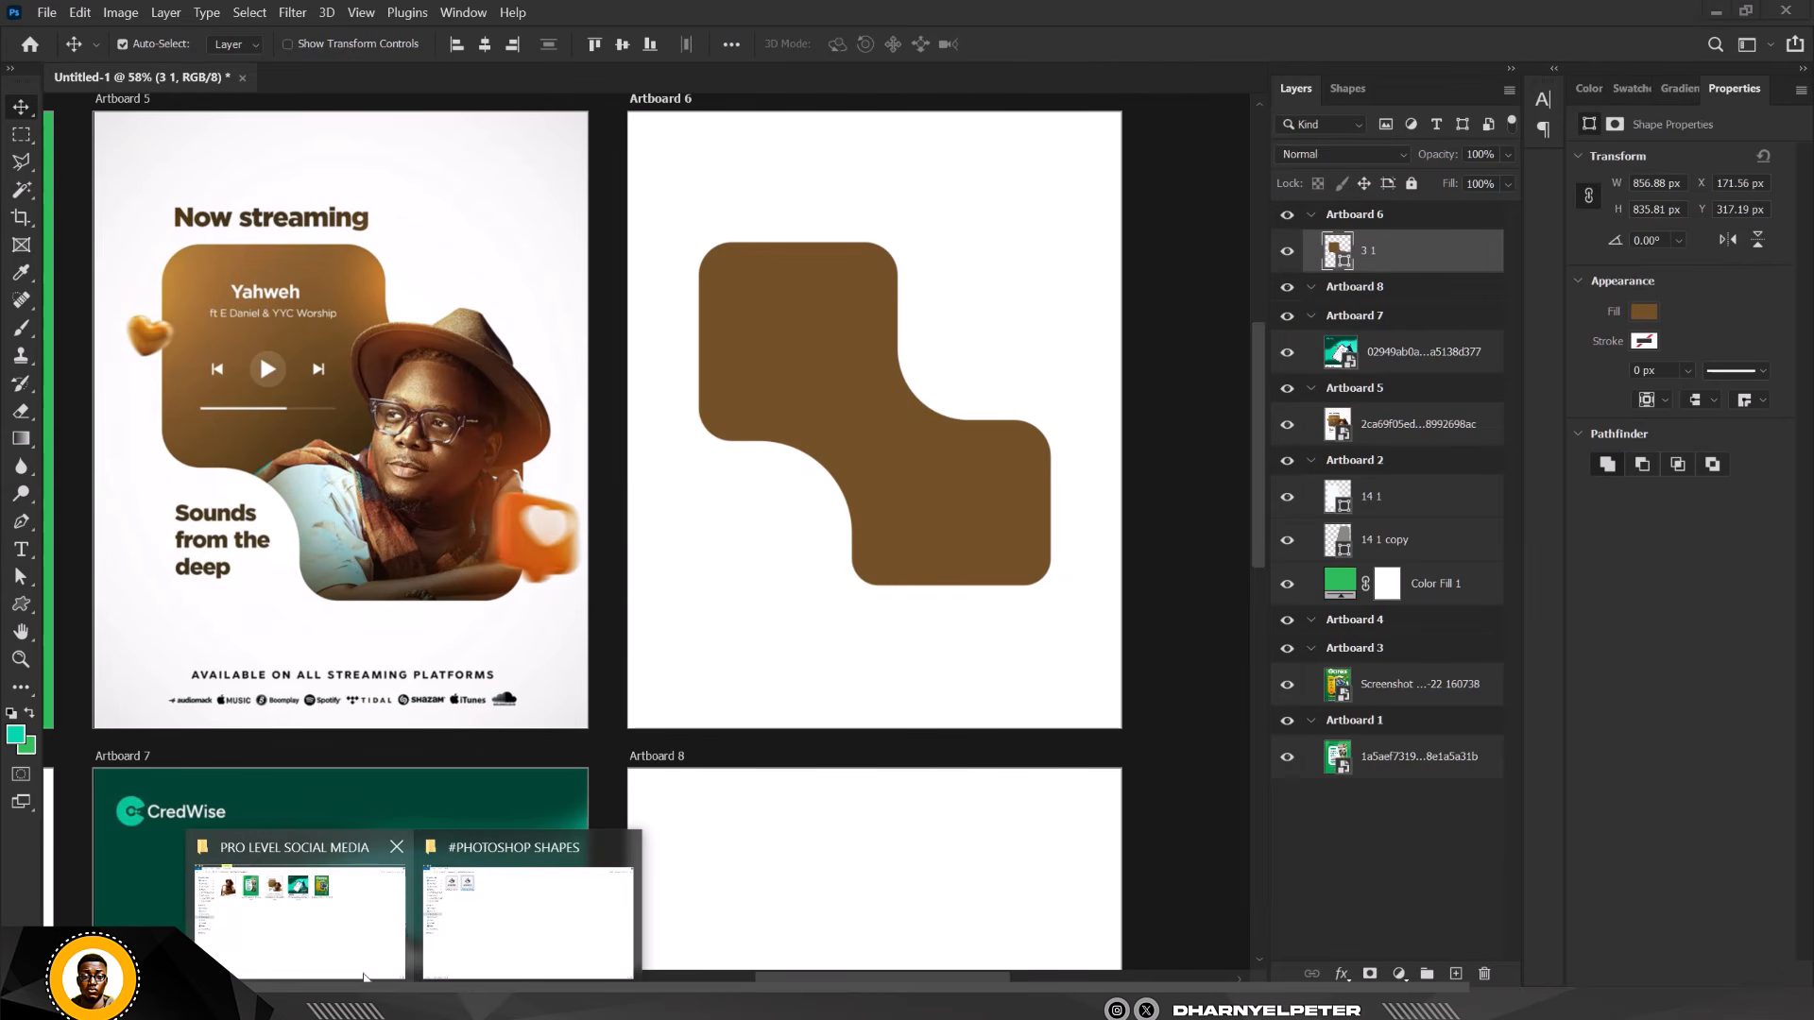
click(321, 936)
click(291, 222)
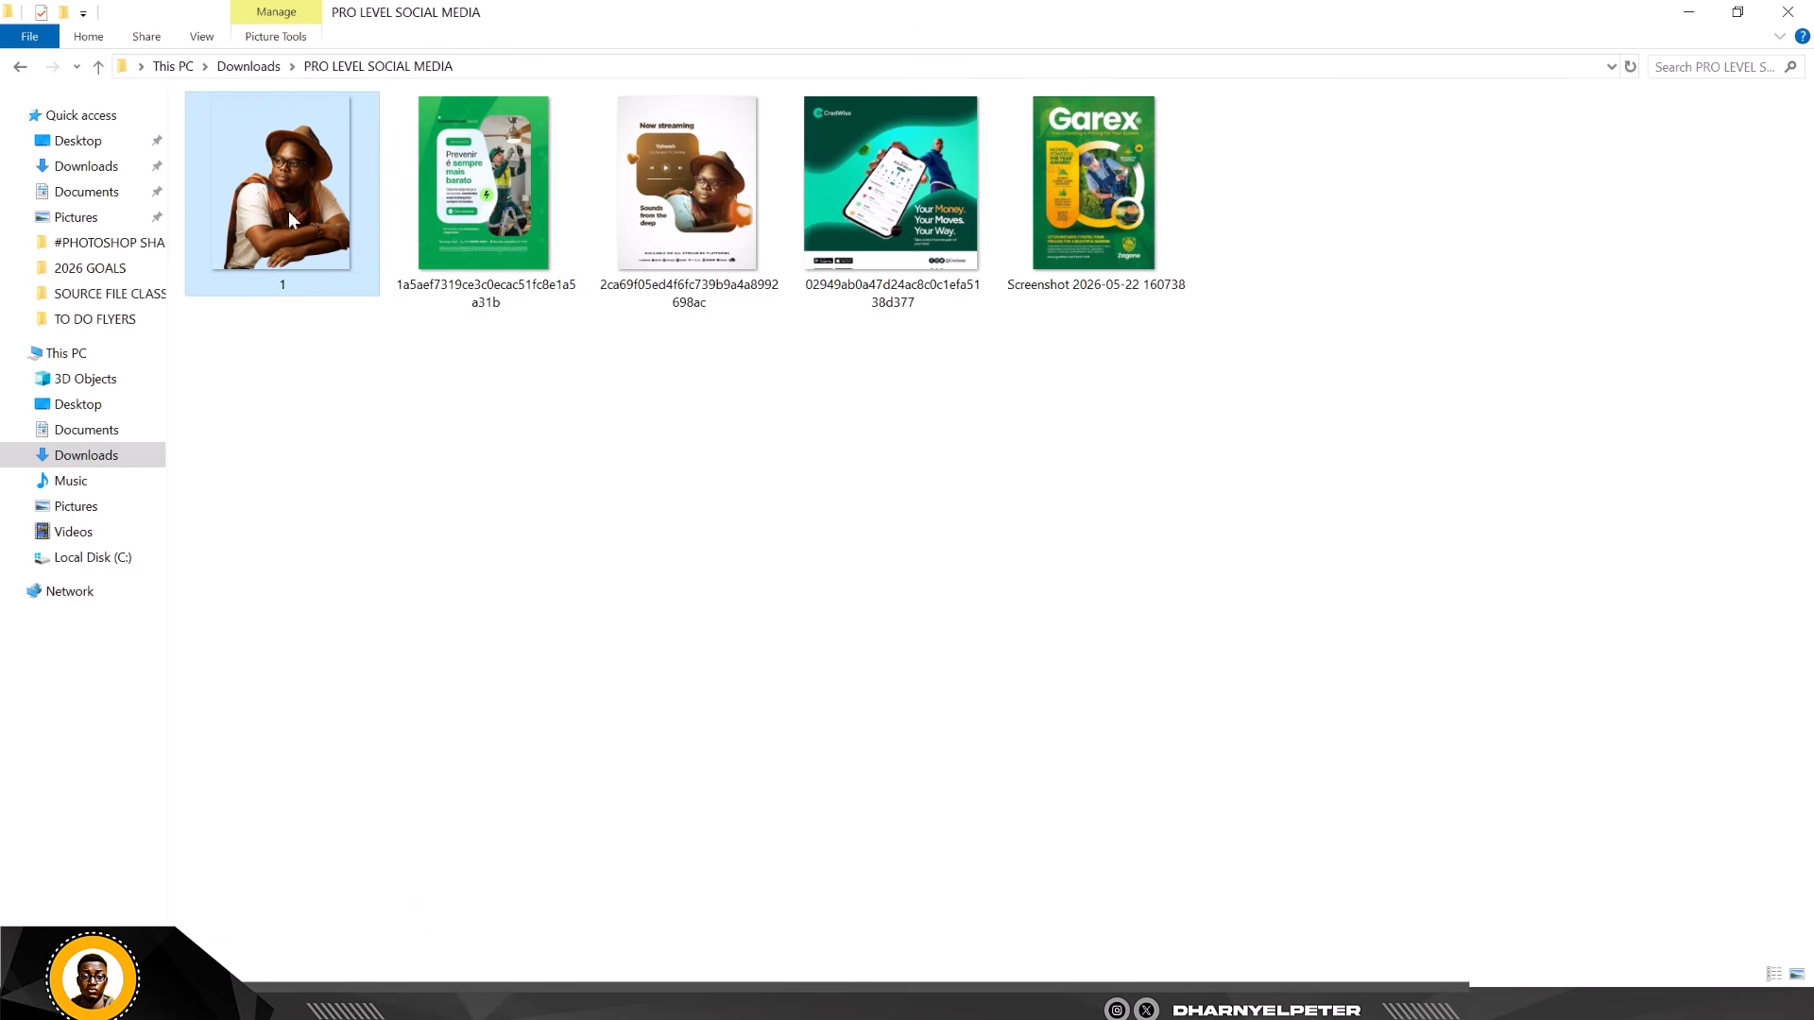
drag(287, 212, 912, 405)
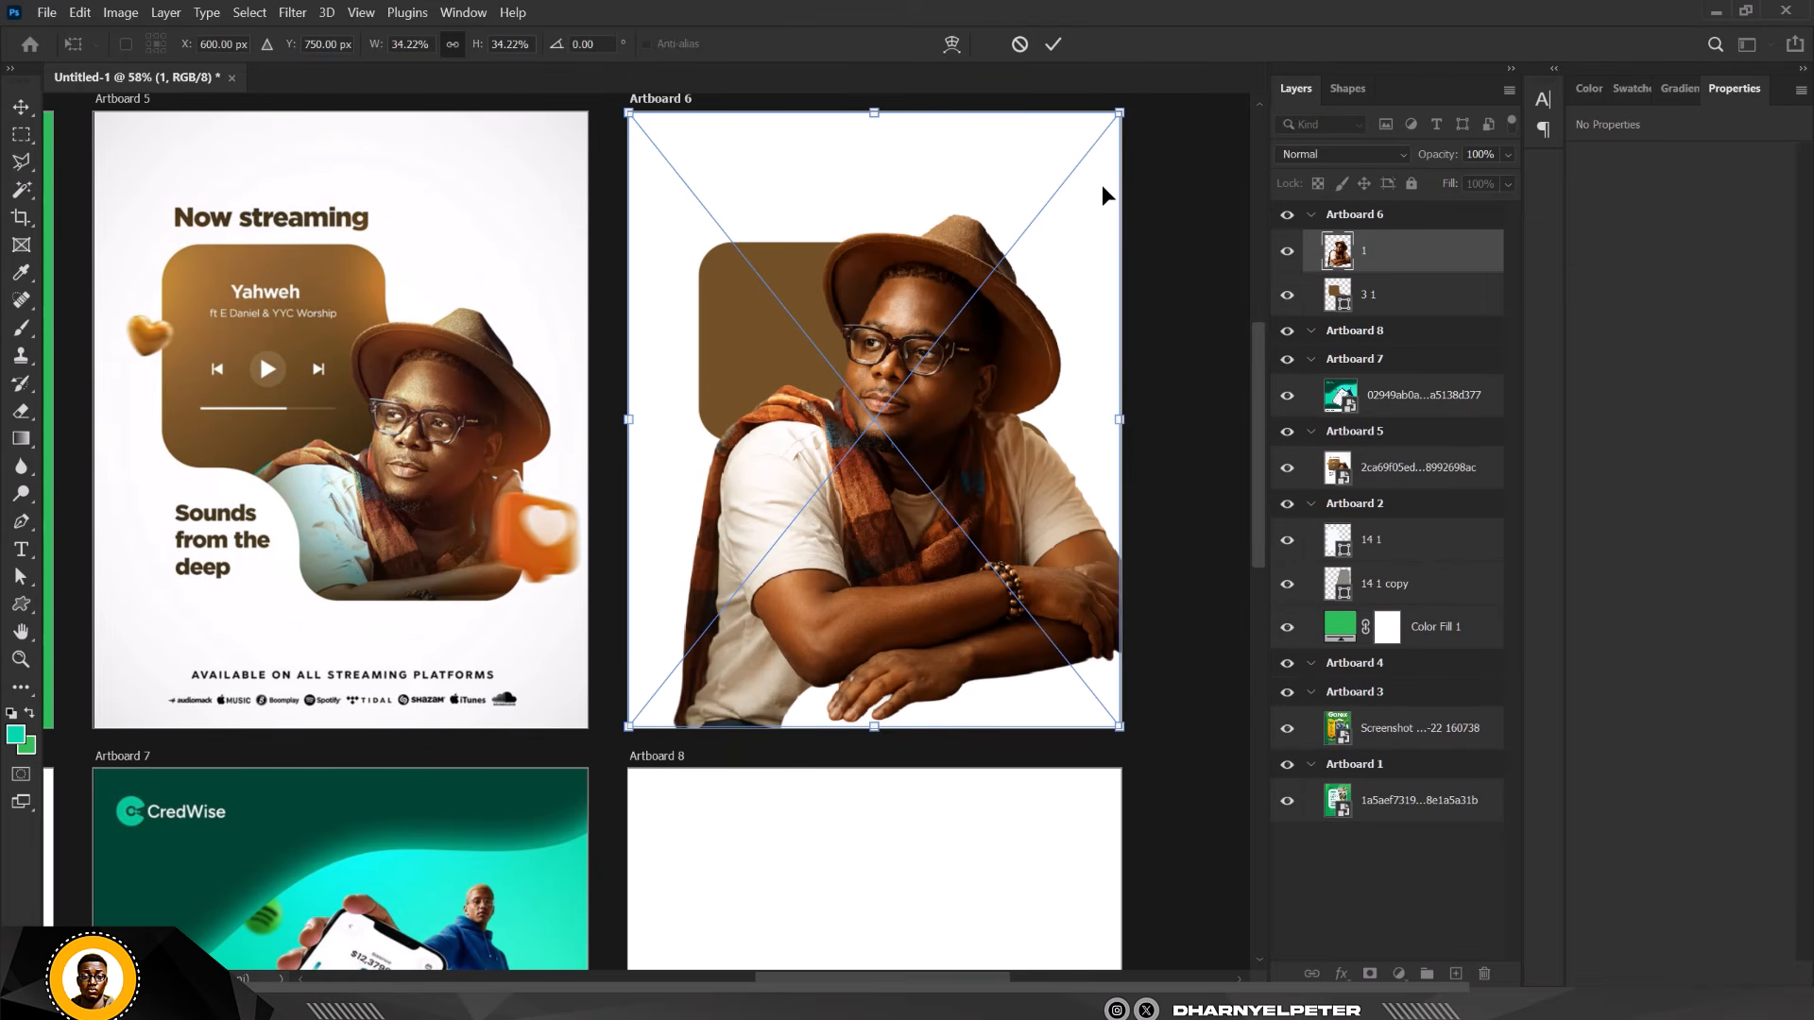
drag(1119, 113, 1061, 186)
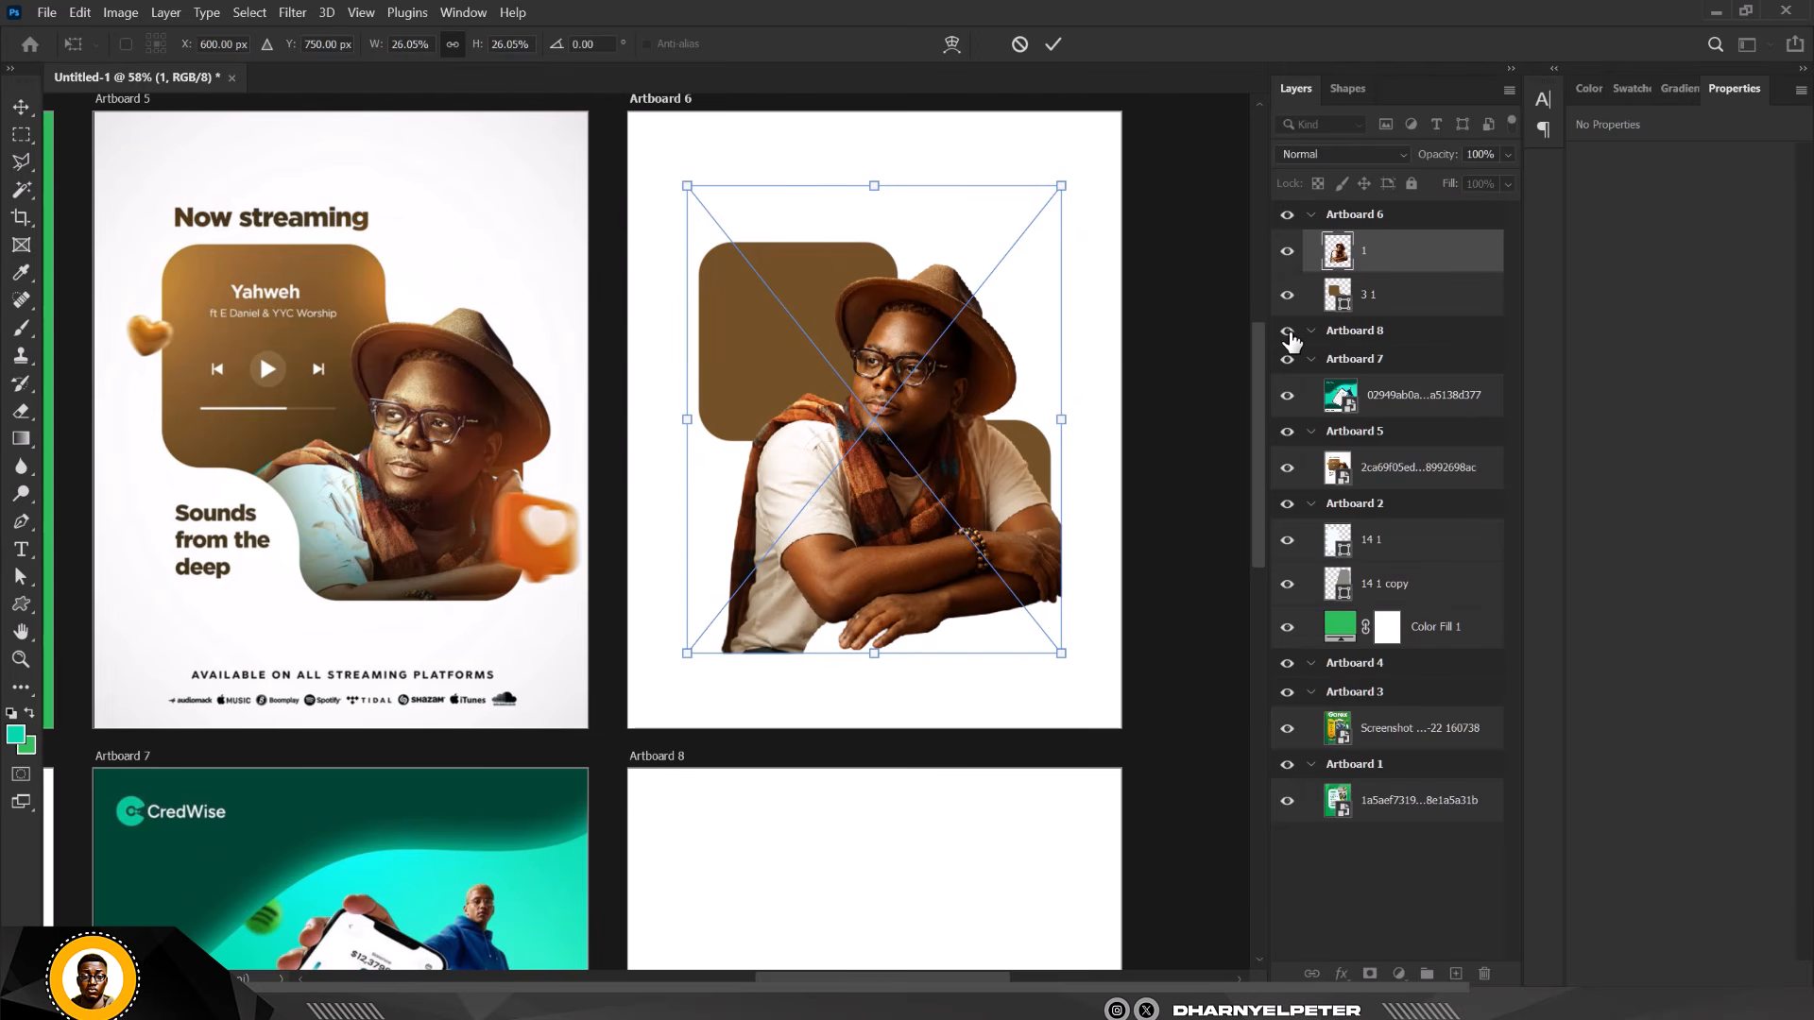
key(Return)
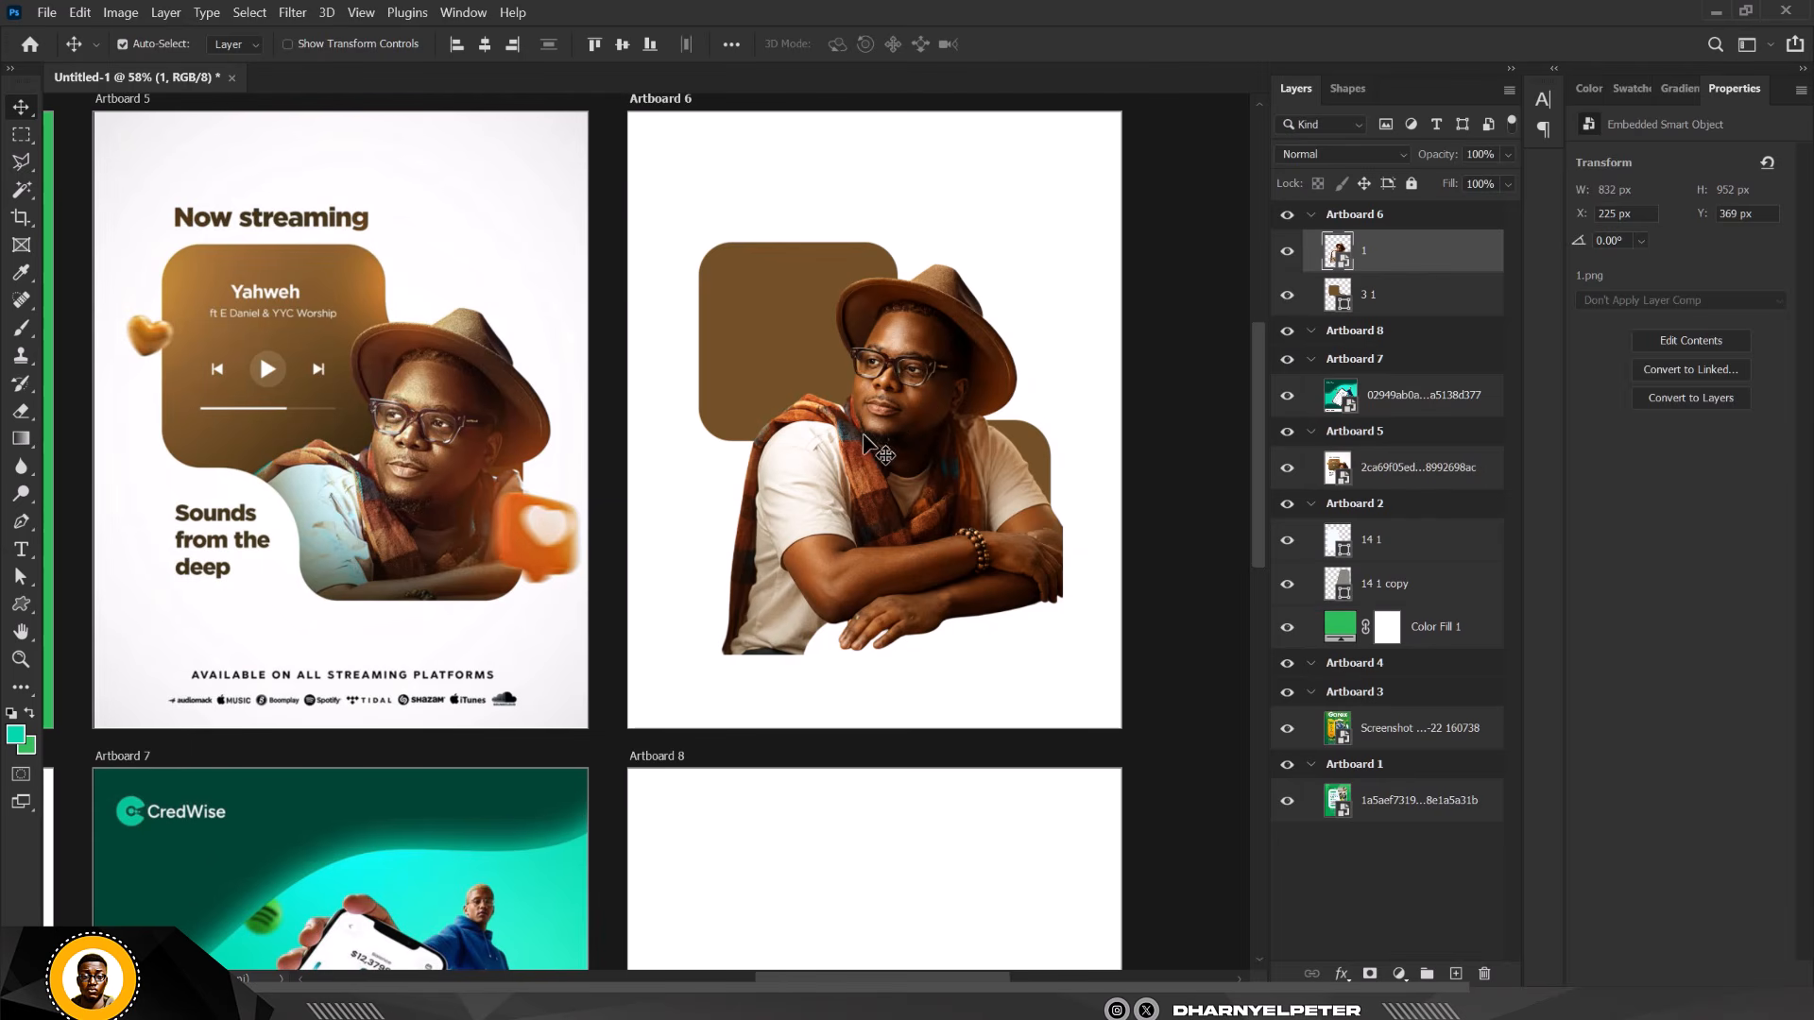
Duplicate the man's photo layer, clip the lower photo to the brown shape and hide the upper copy.
key(ctrl+j)
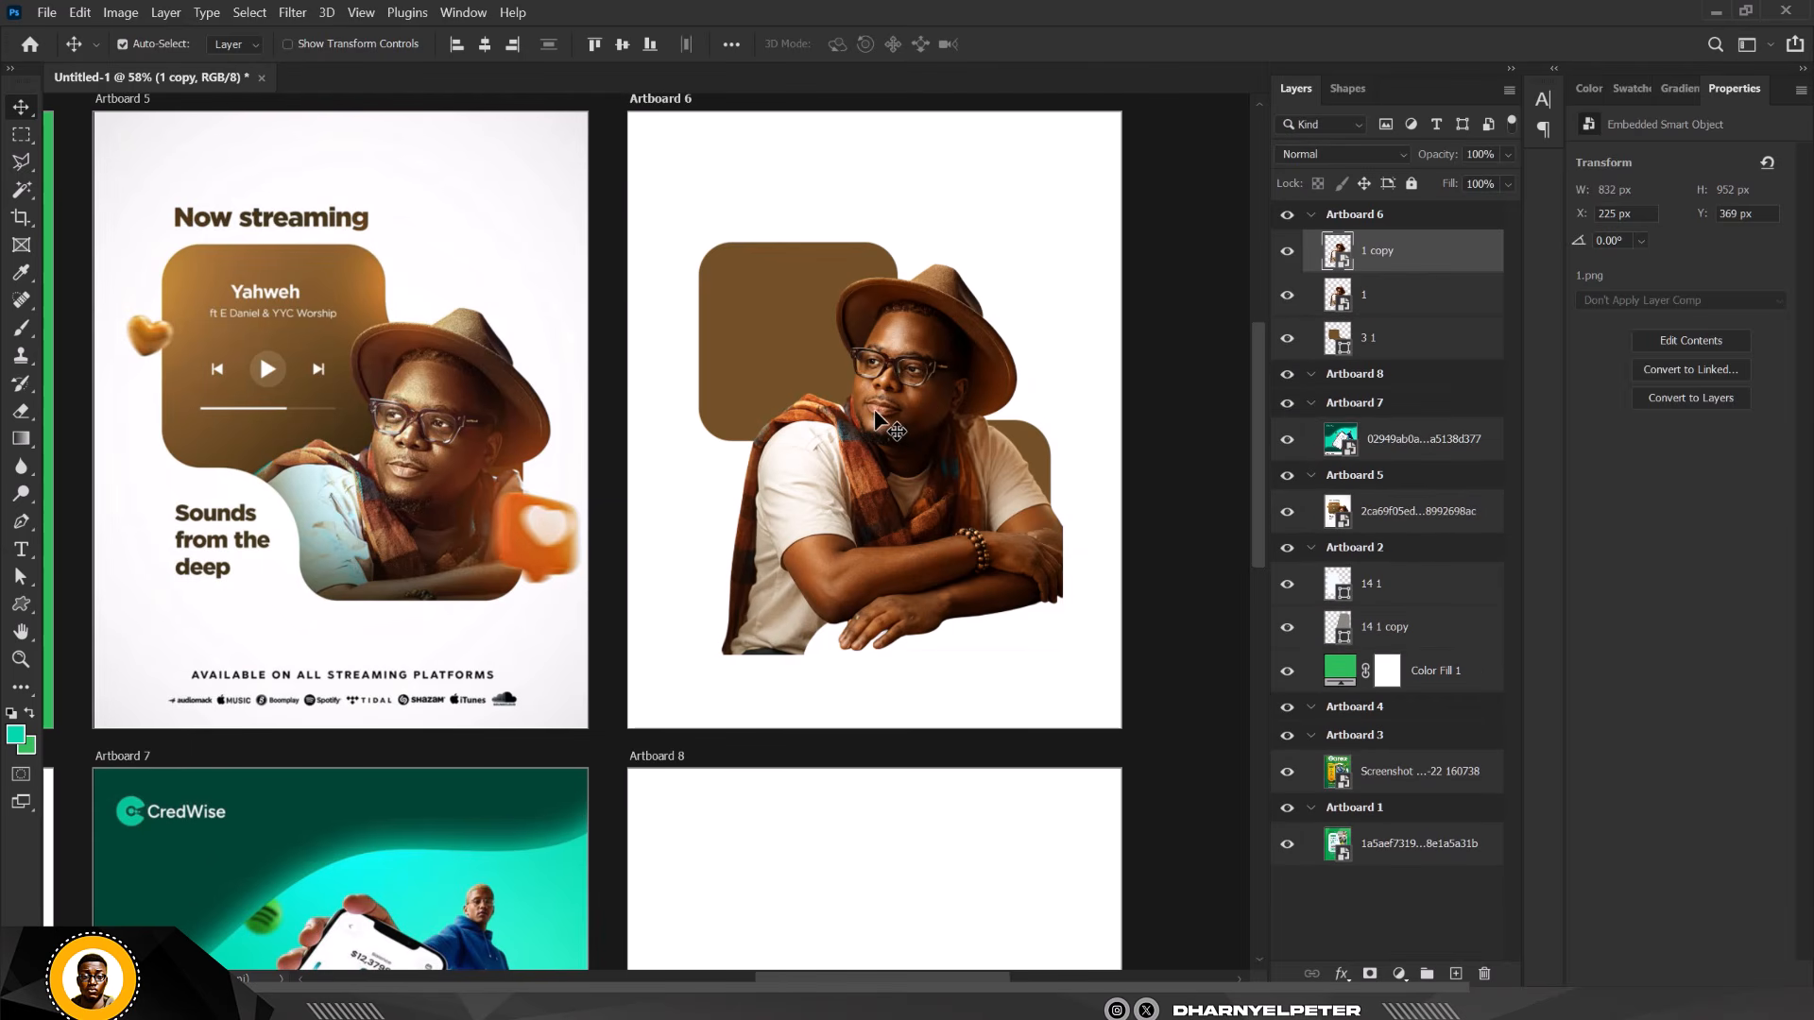
click(1408, 301)
right_click(1404, 303)
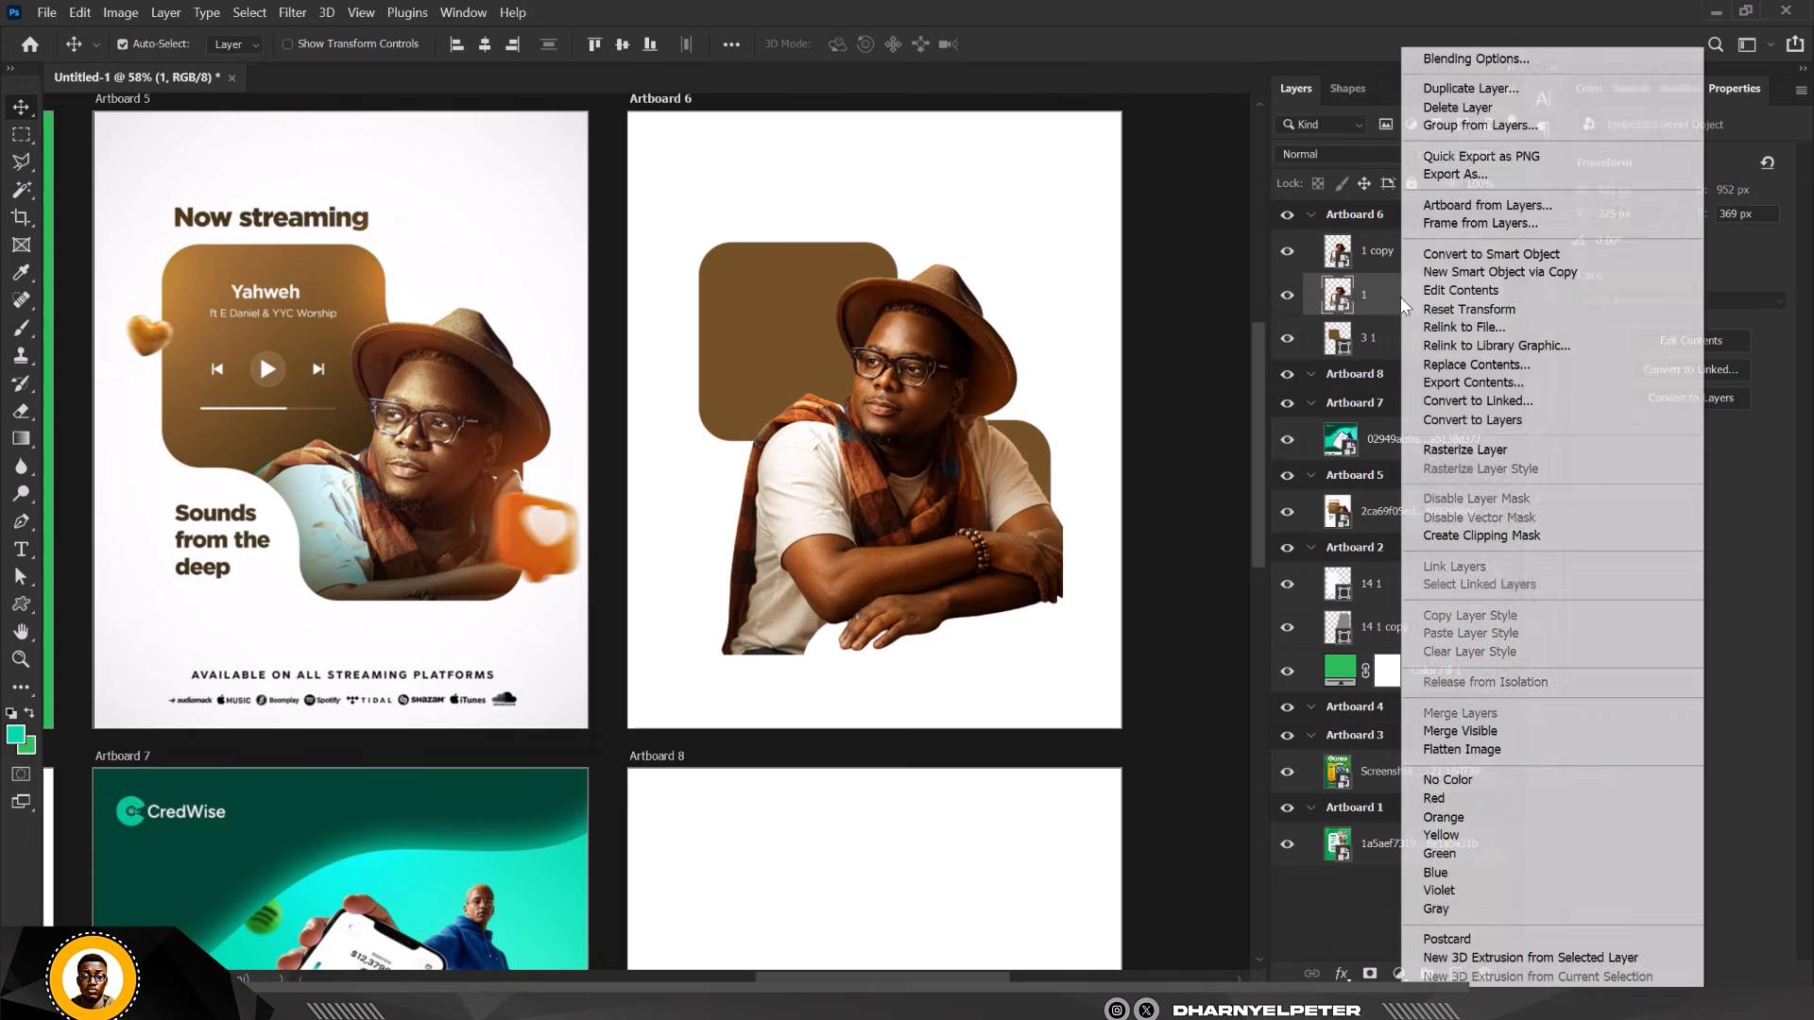
click(1488, 535)
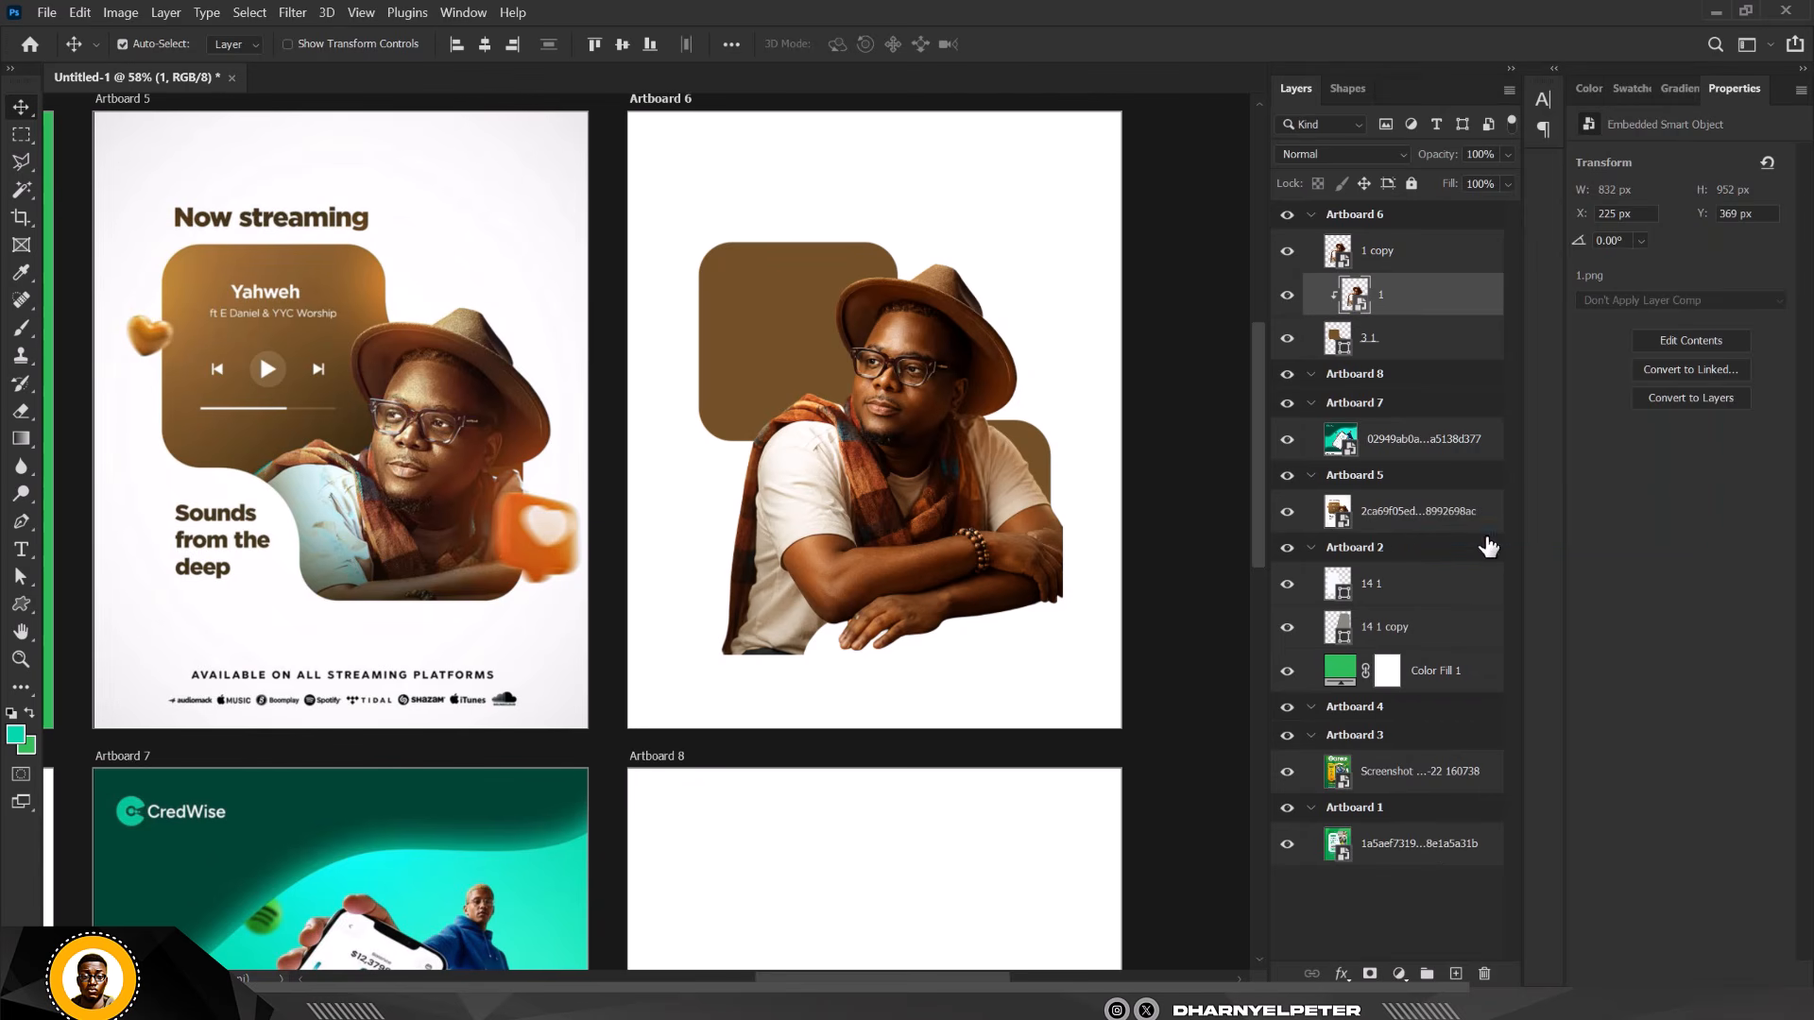
click(1288, 251)
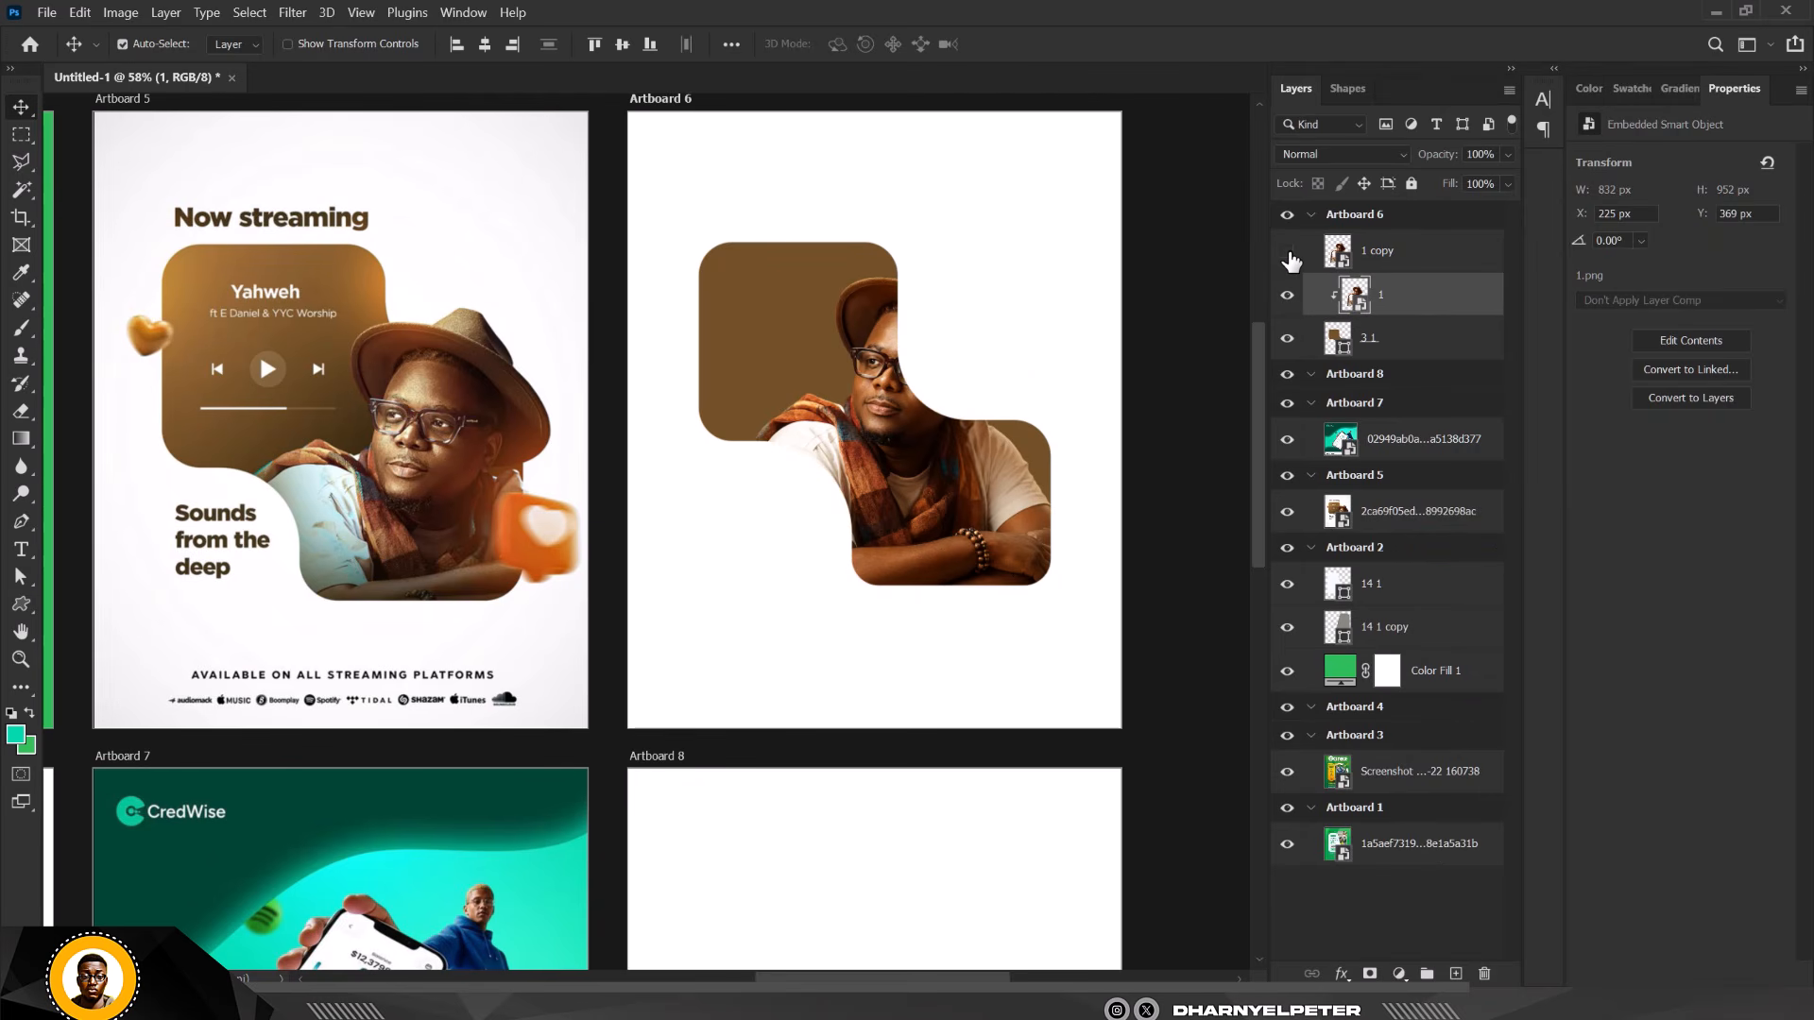
Show the upper photo copy on Artboard 6 and add an inverted, fully black layer mask to it.
click(1288, 251)
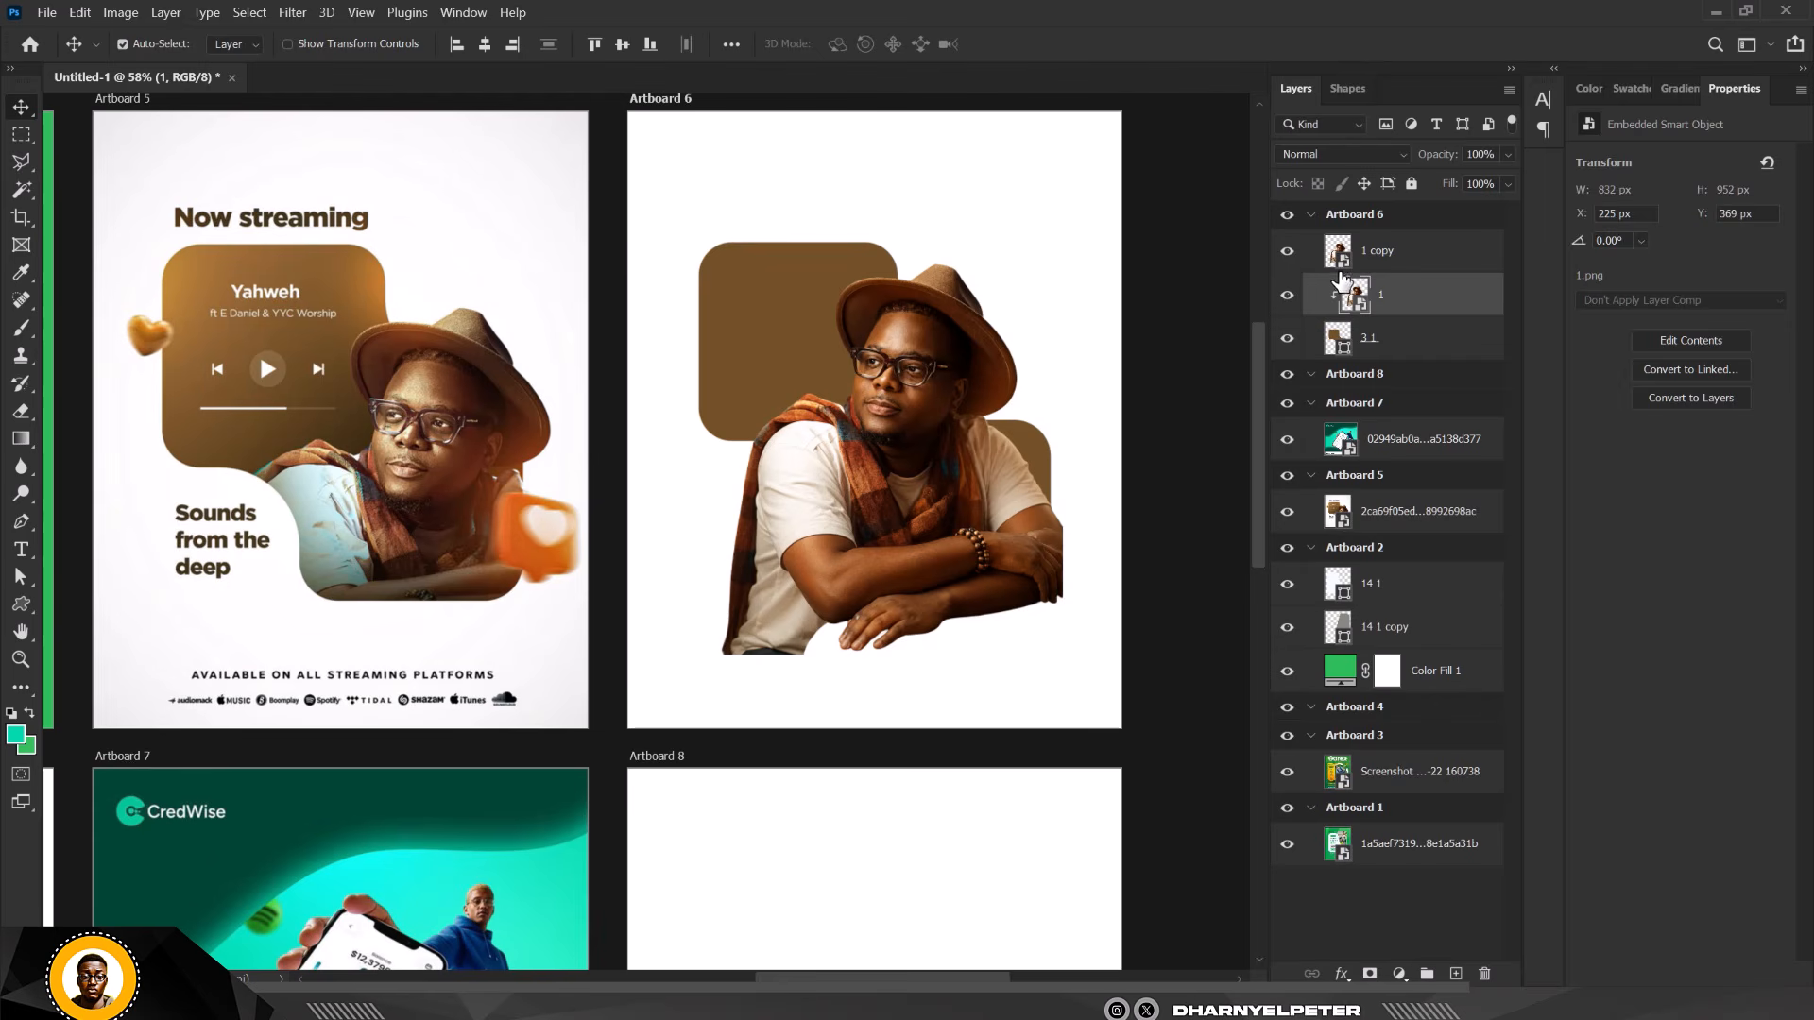
click(1417, 264)
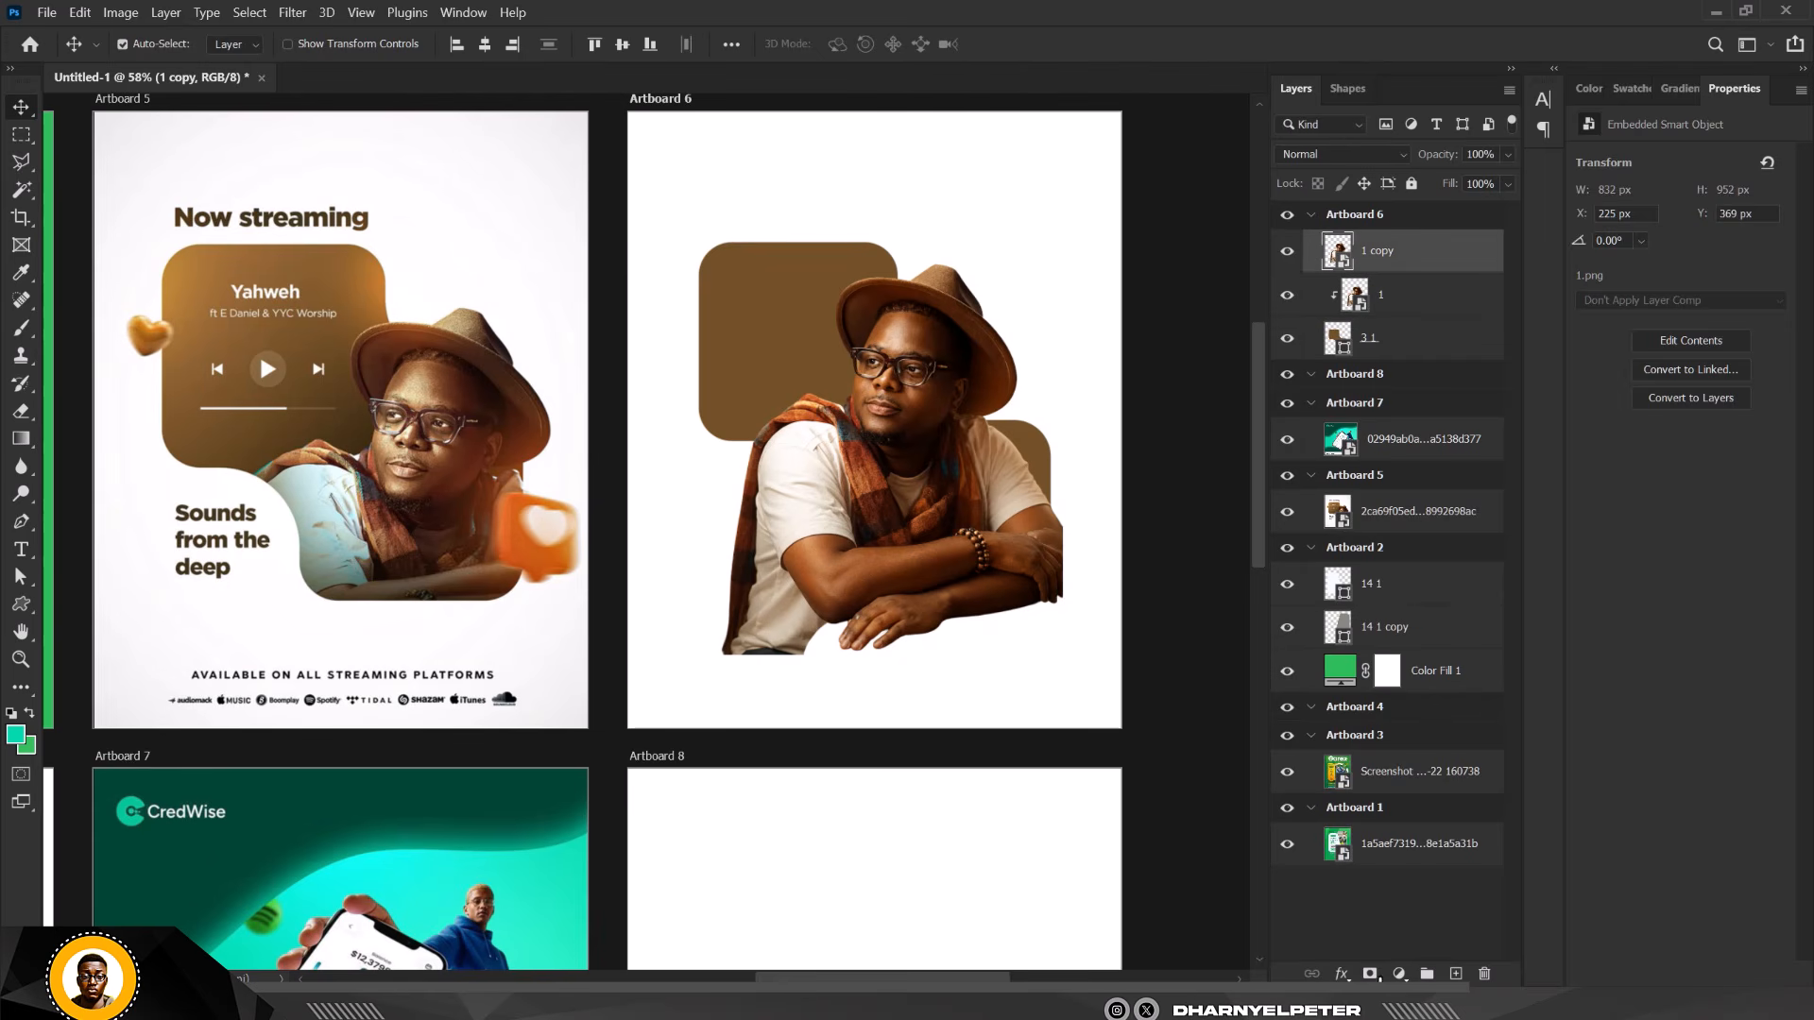
click(1370, 973)
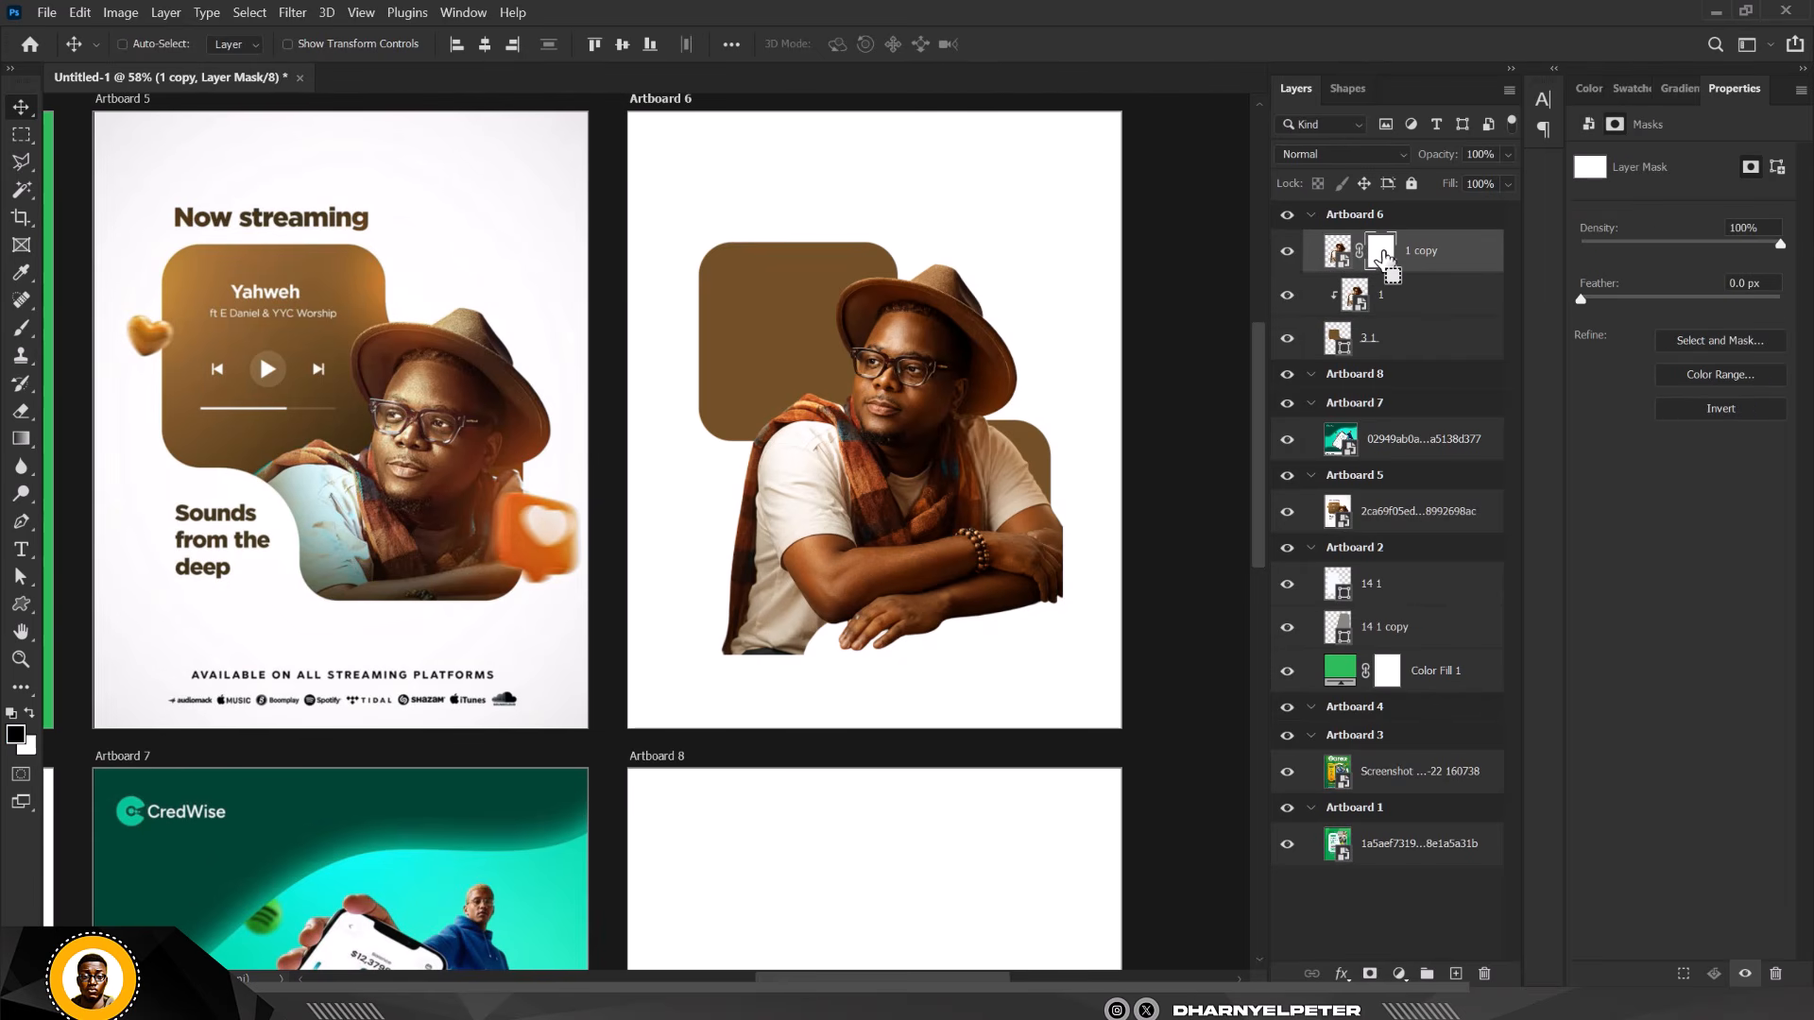
key(ctrl+i)
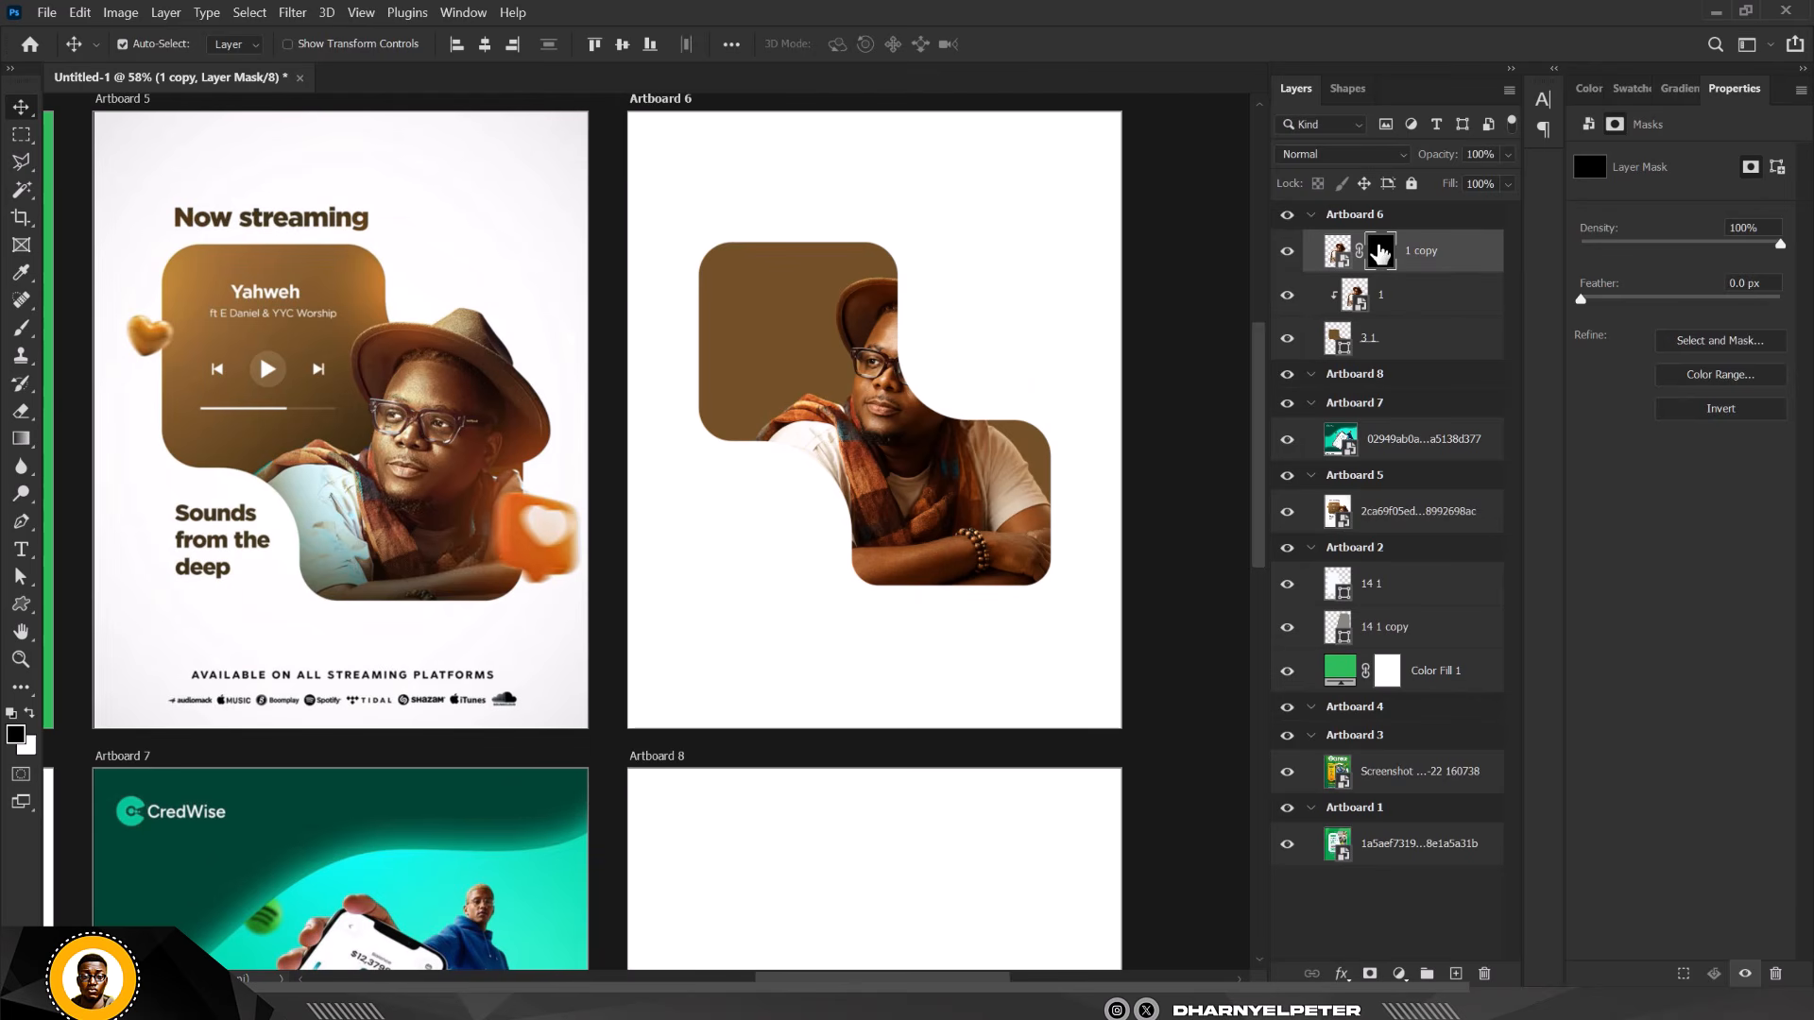
Paint the mask white with a 250 px soft round brush to reveal the man's head and hat beyond the brown shape.
click(20, 326)
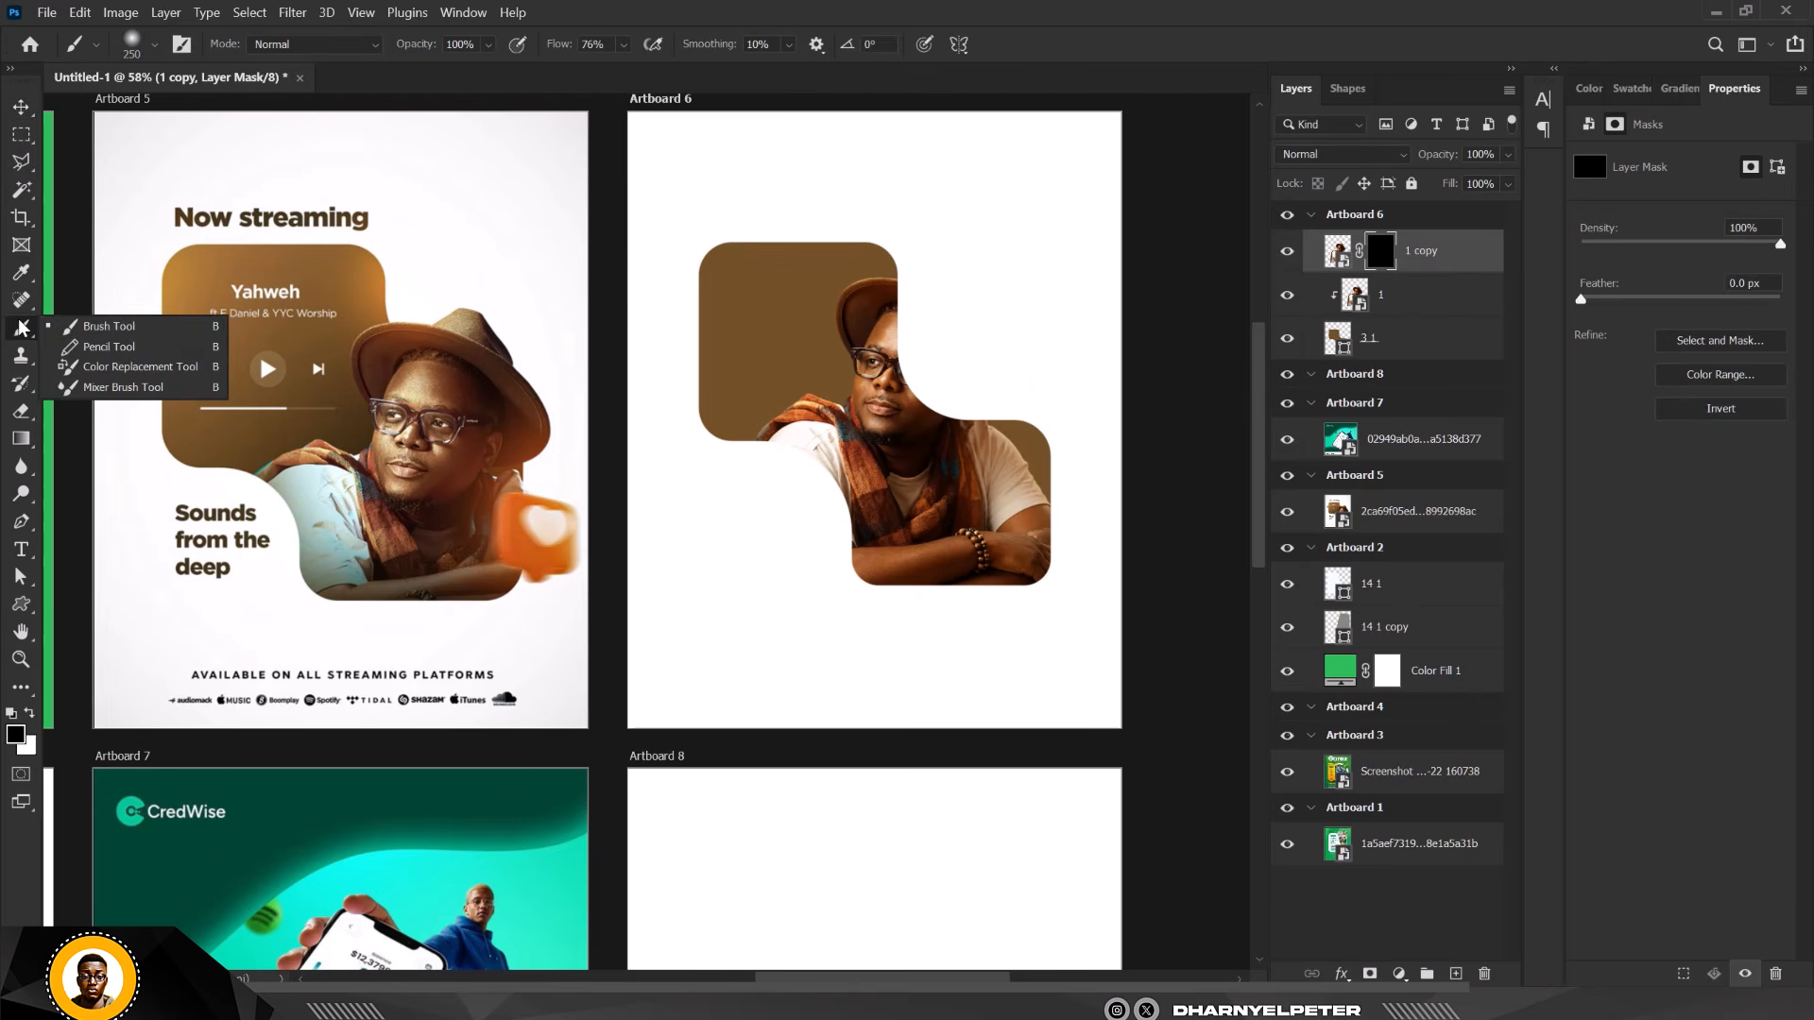
click(95, 327)
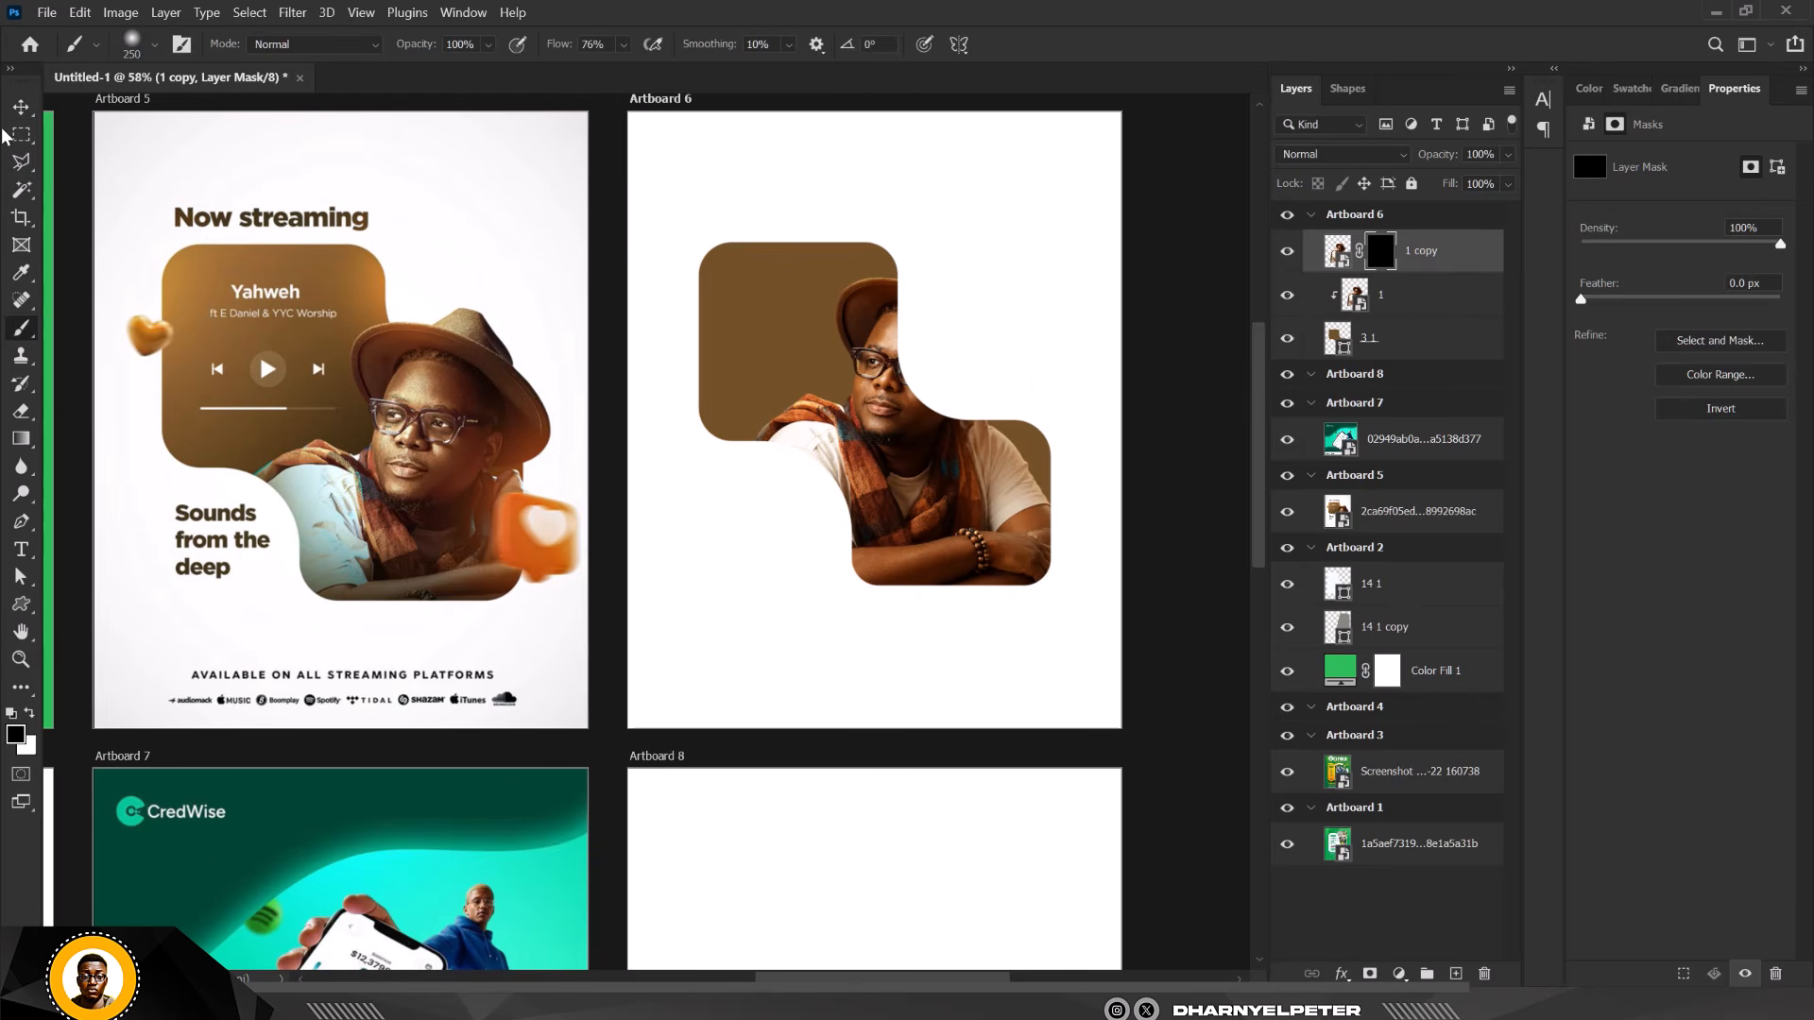
click(155, 48)
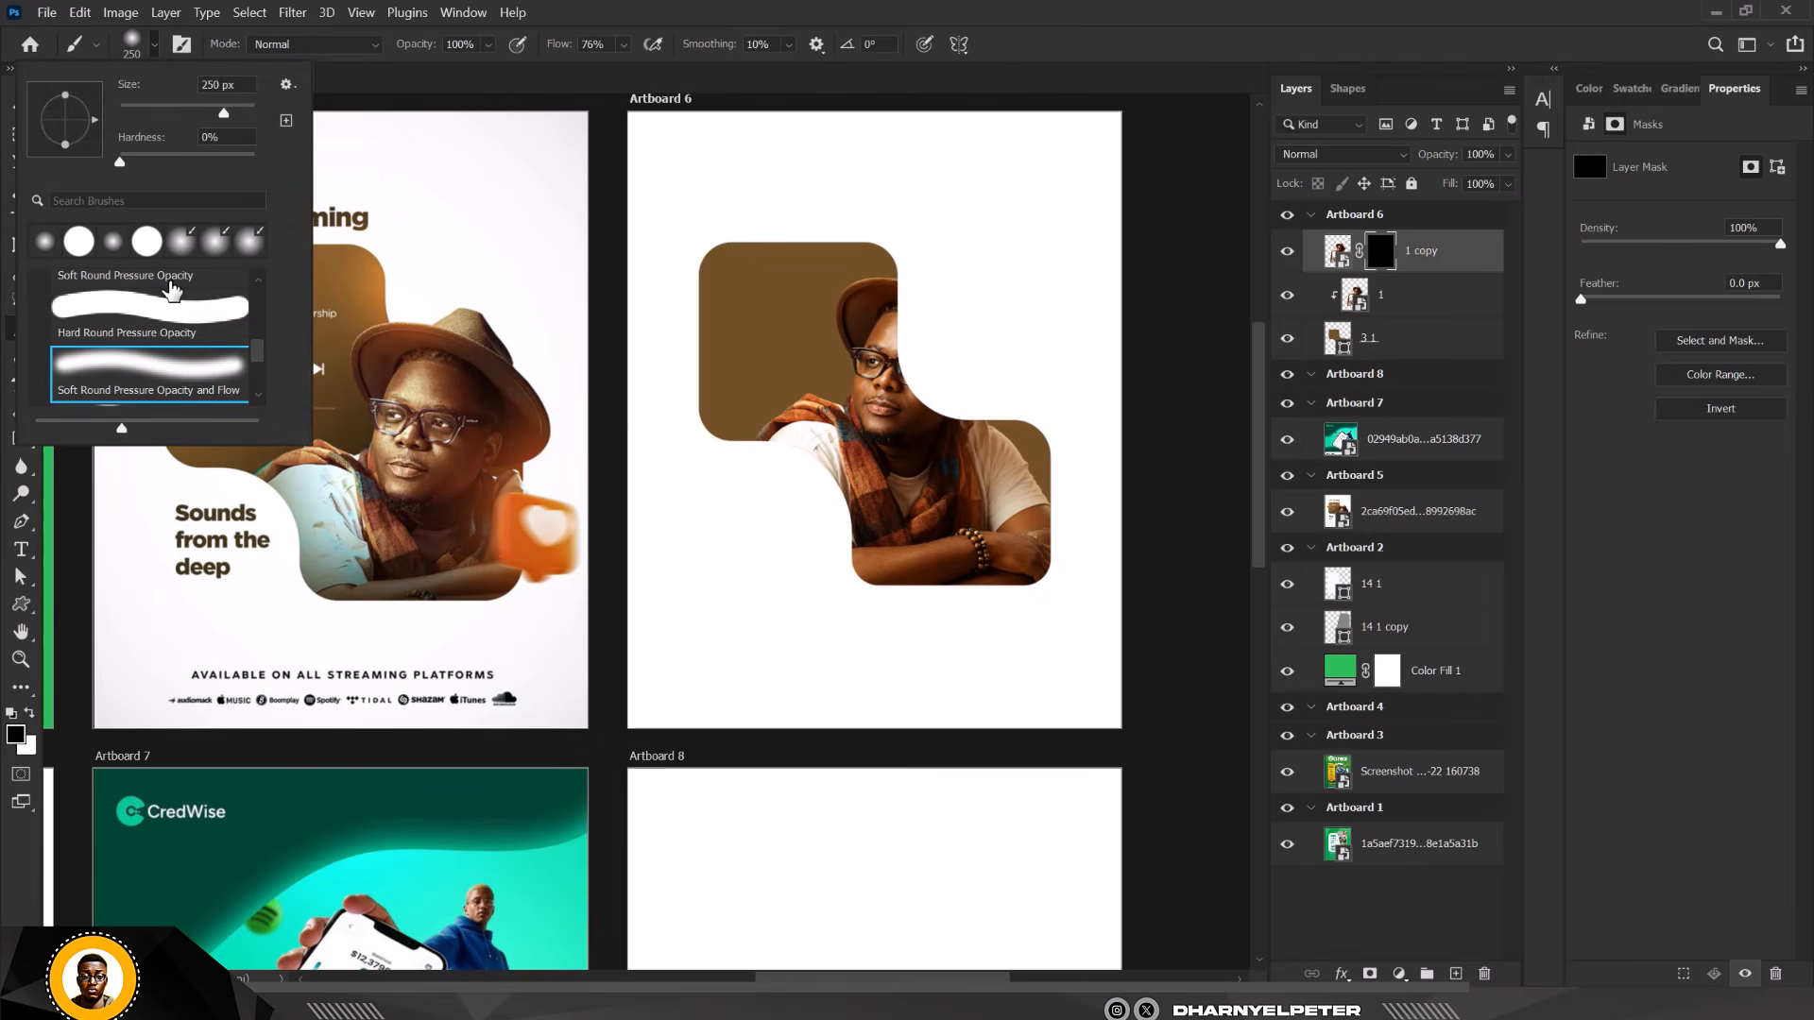
click(1380, 252)
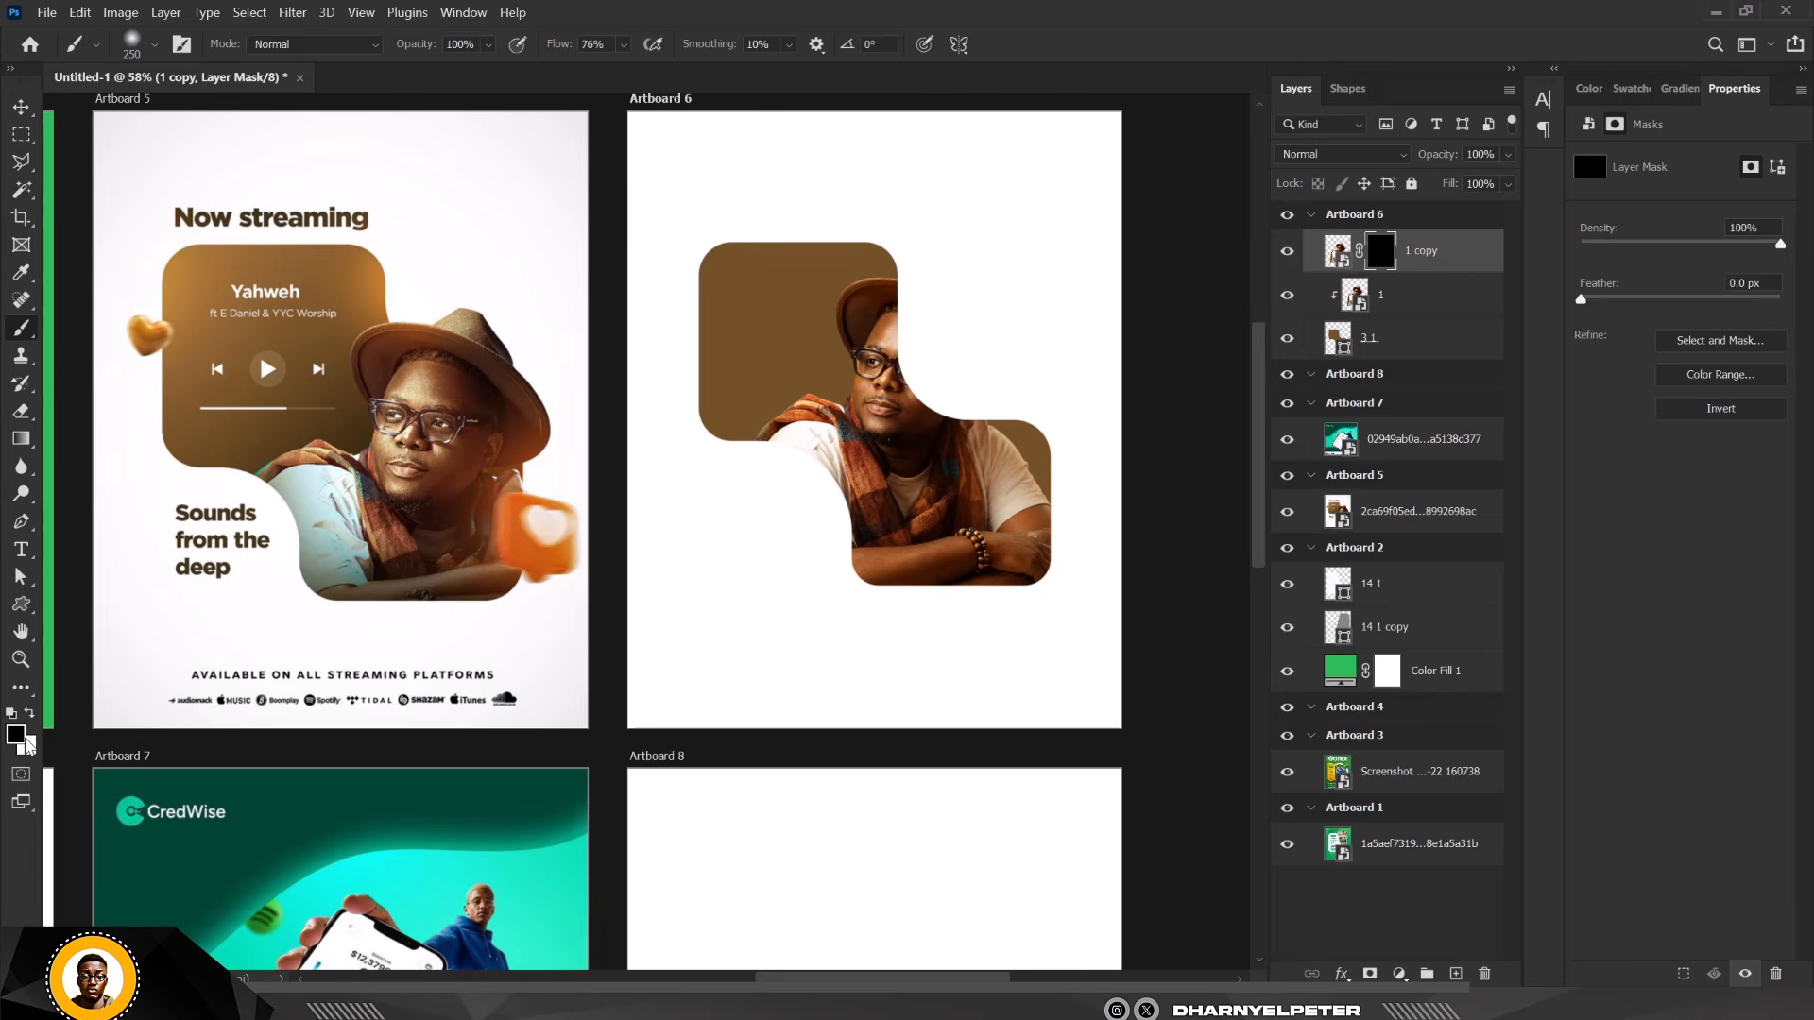
click(30, 715)
mouse_move(886, 283)
mouse_down()
mouse_move(932, 365)
mouse_move(925, 394)
mouse_move(998, 387)
mouse_move(965, 356)
mouse_move(985, 397)
mouse_move(944, 292)
mouse_move(965, 313)
mouse_move(913, 238)
mouse_move(898, 299)
mouse_move(874, 300)
mouse_move(939, 350)
mouse_move(930, 445)
mouse_move(946, 382)
mouse_move(991, 338)
mouse_move(921, 252)
mouse_move(883, 303)
mouse_move(981, 421)
mouse_move(974, 379)
mouse_move(905, 340)
mouse_move(907, 395)
mouse_up()
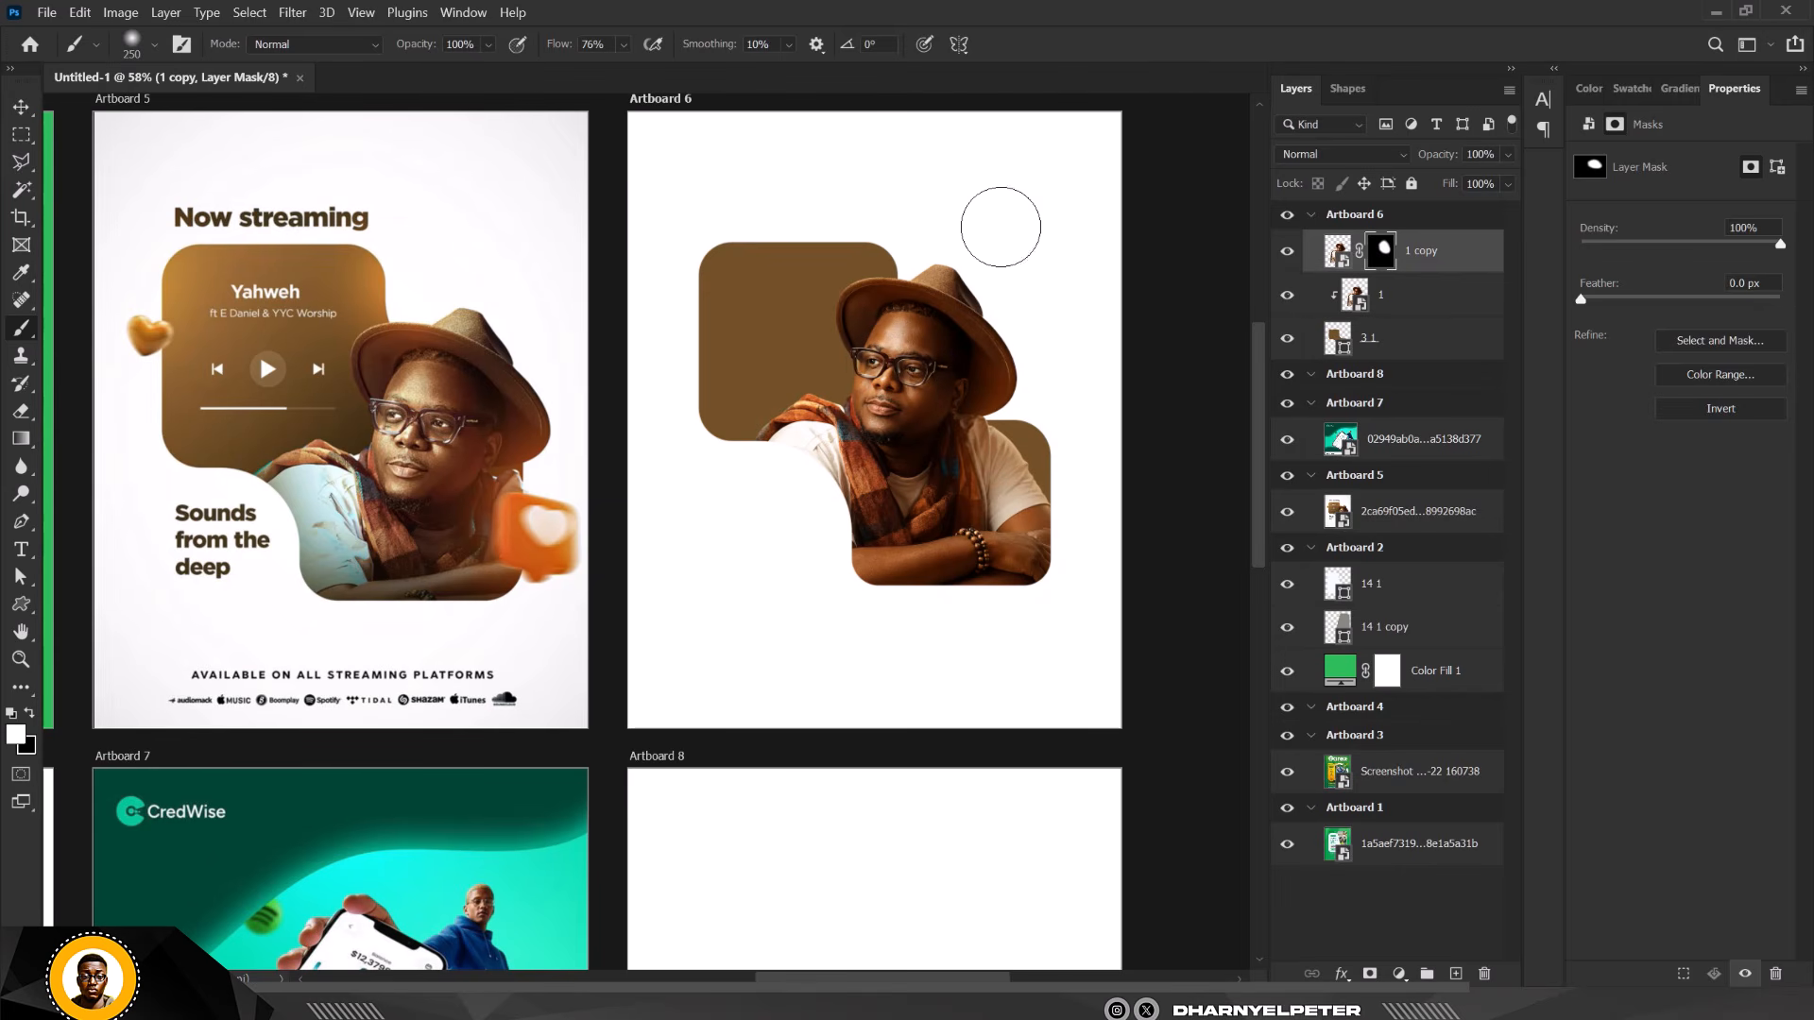
Create a new layer above the masked photo and set the foreground color to orange #ff5d00.
click(1456, 974)
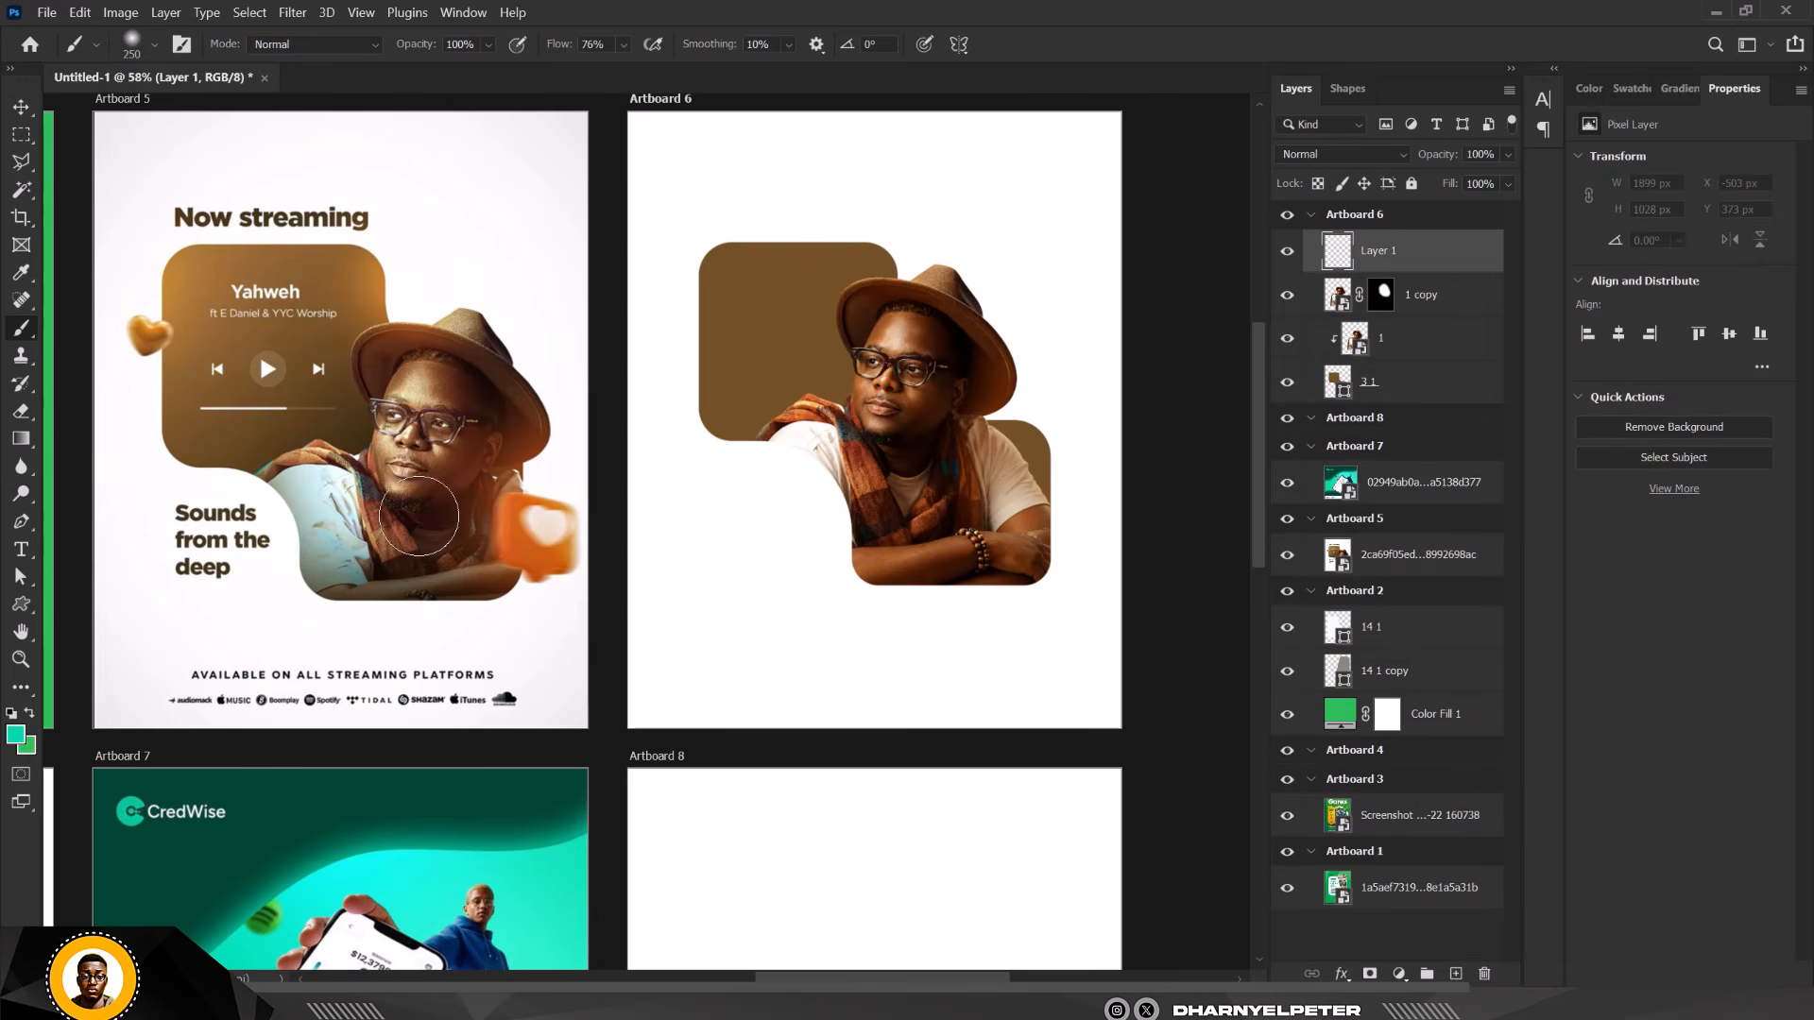
click(15, 735)
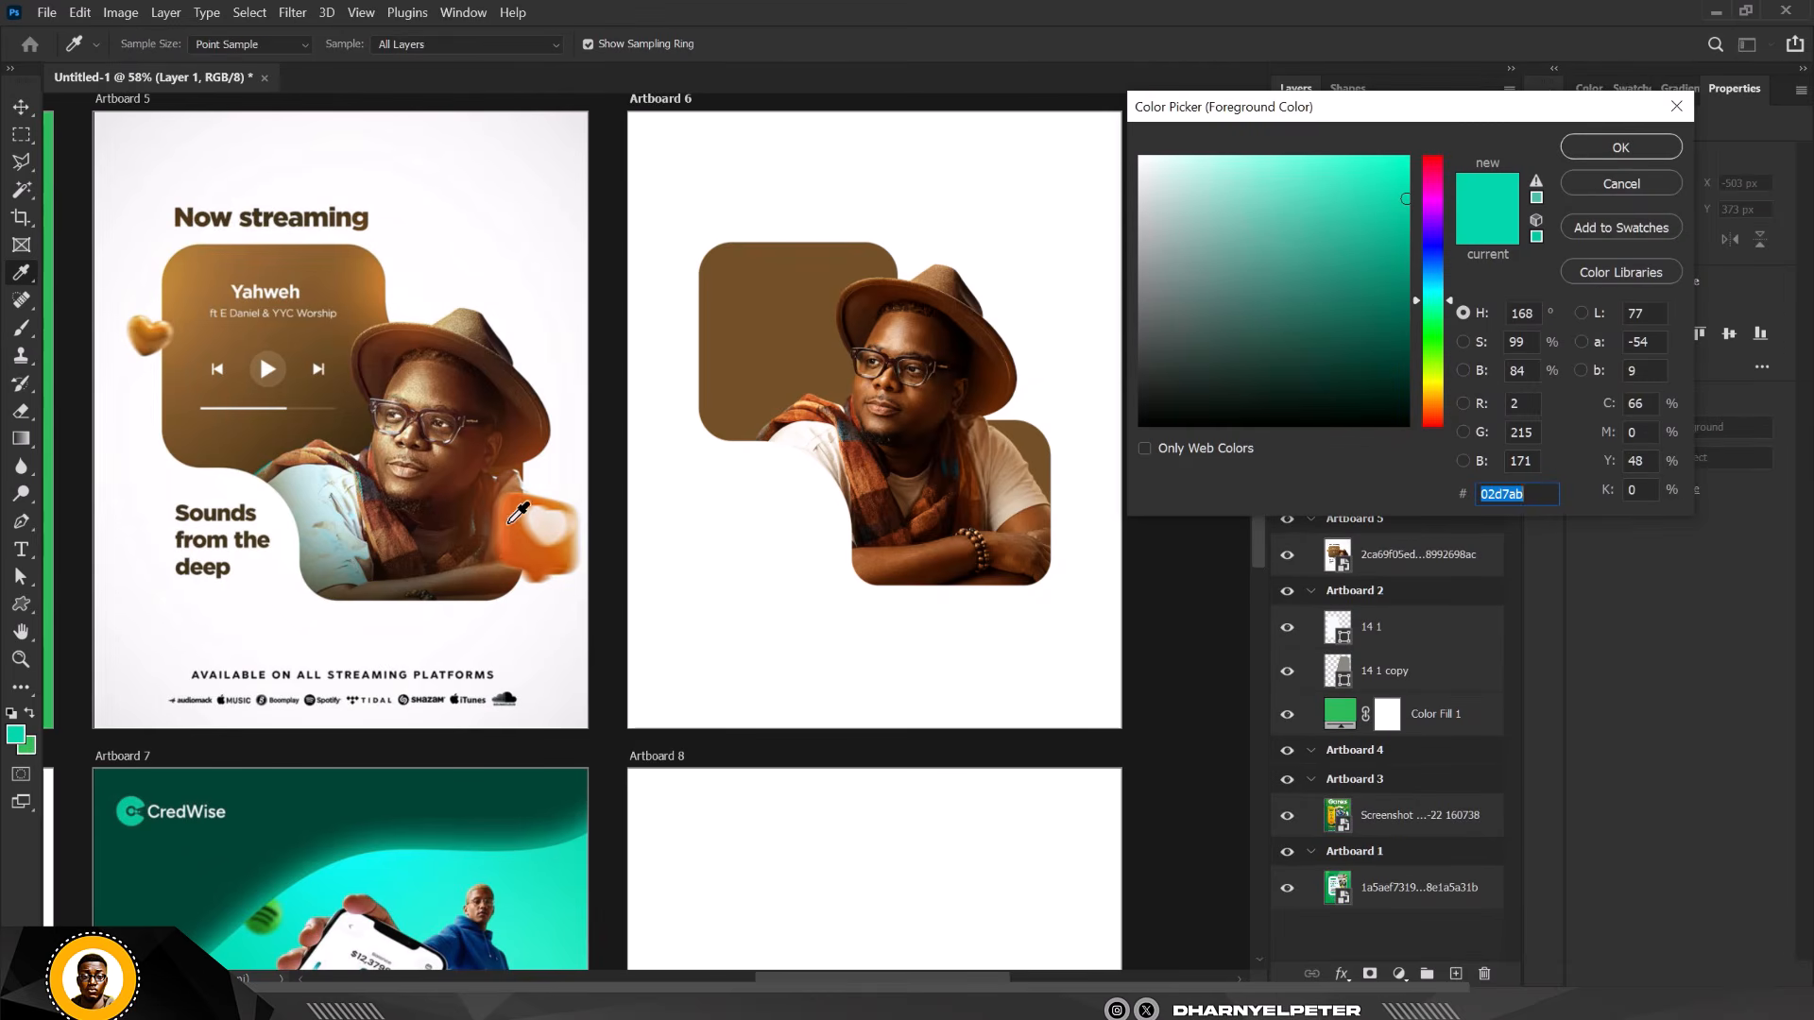
click(512, 521)
drag(1364, 201, 1433, 140)
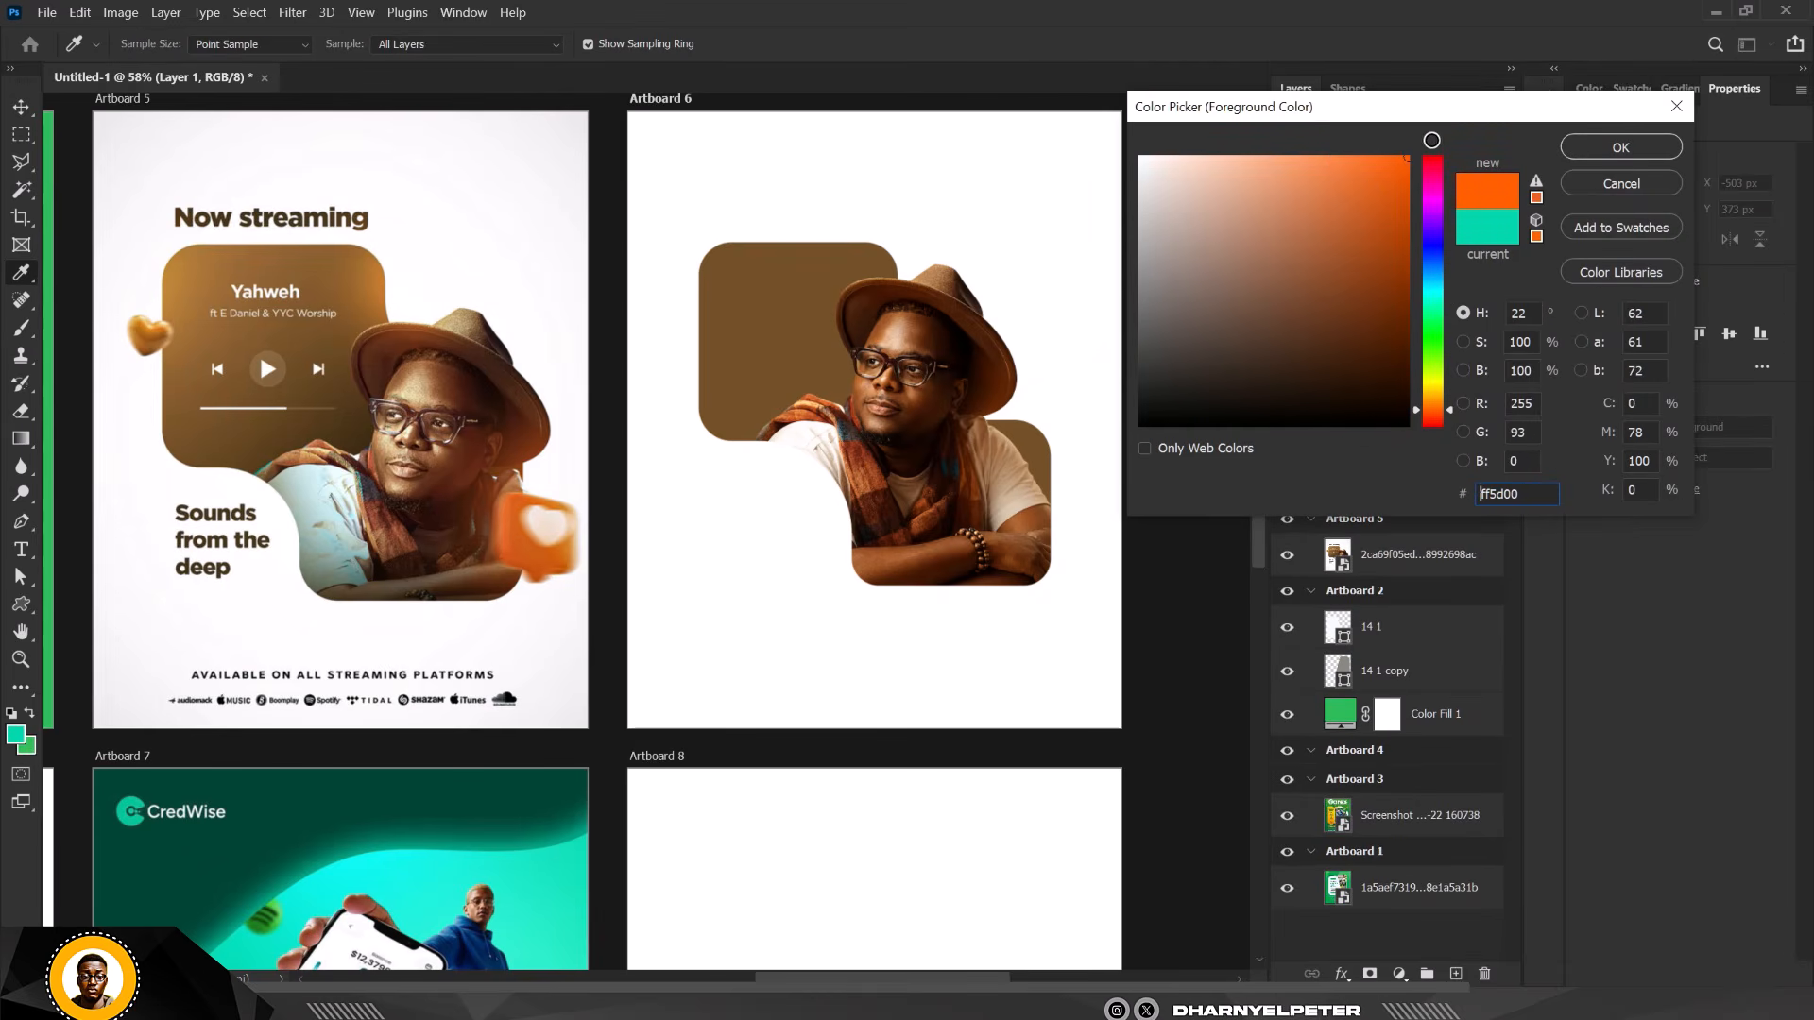
click(1642, 153)
Paint a soft orange glow over the top of the man's hat with a 500 px brush at 100% flow.
key(b)
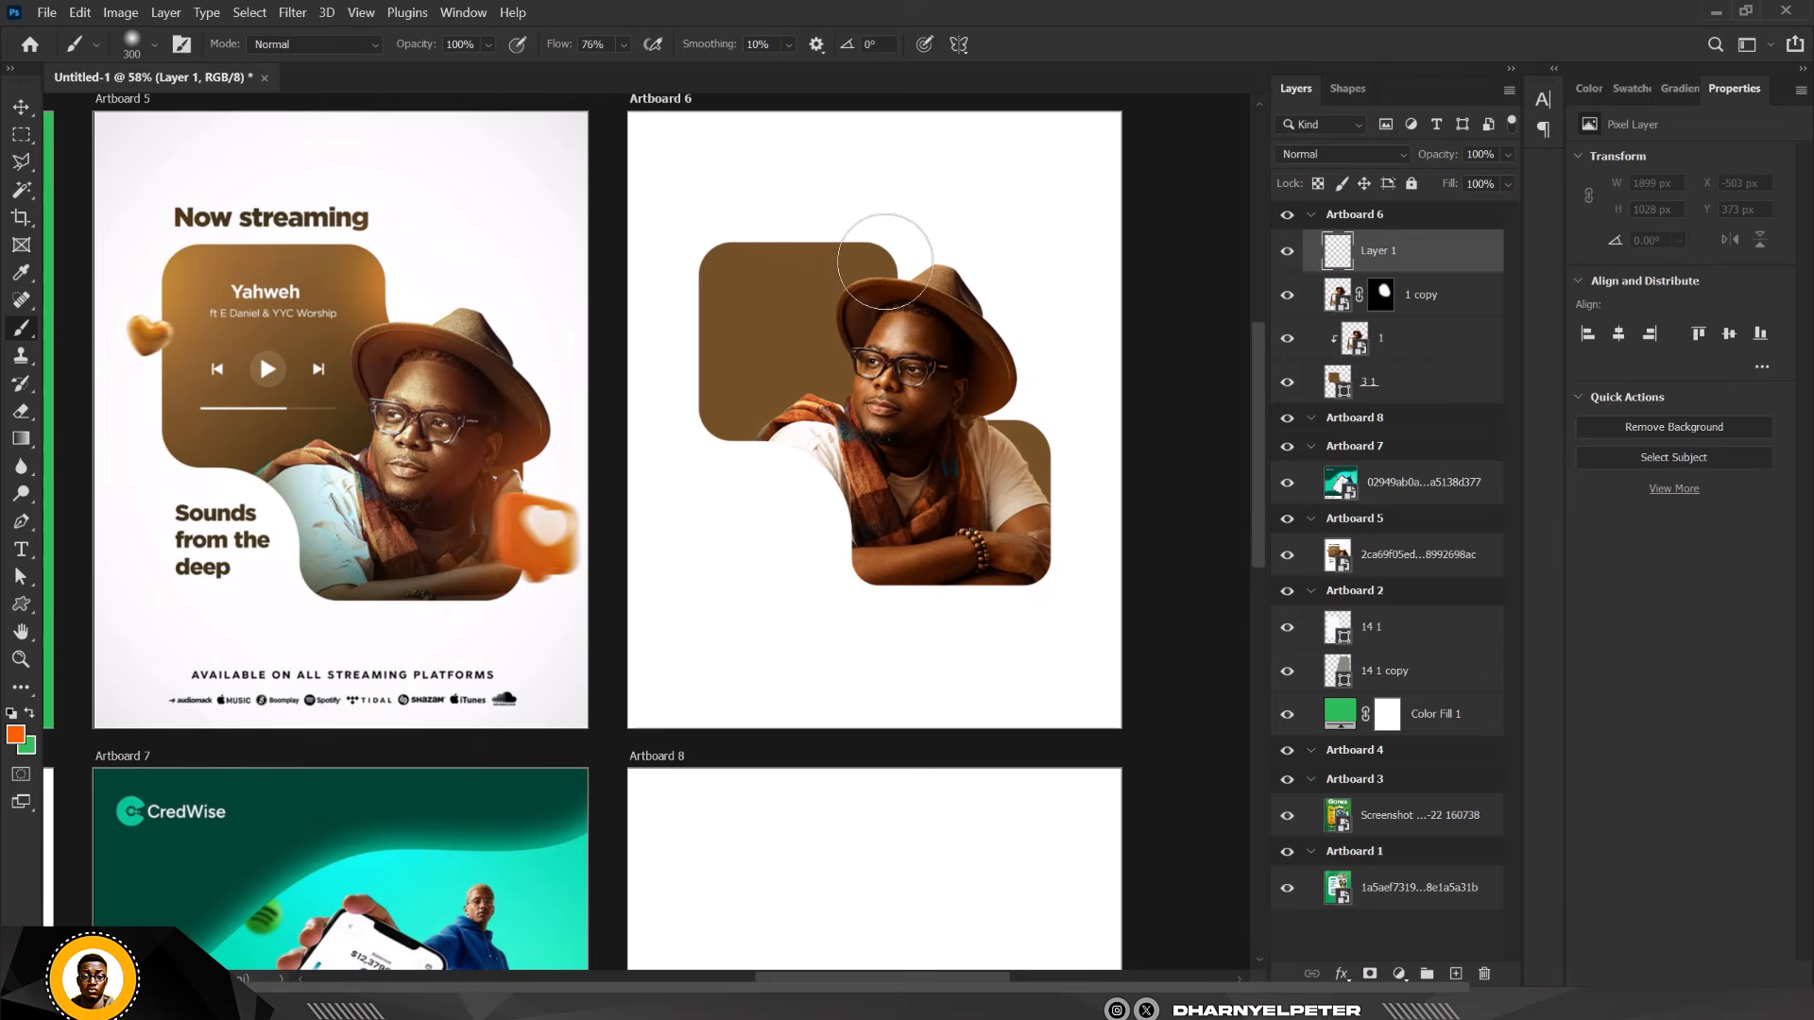
key(bracketright)
key(bracketright)
click(624, 46)
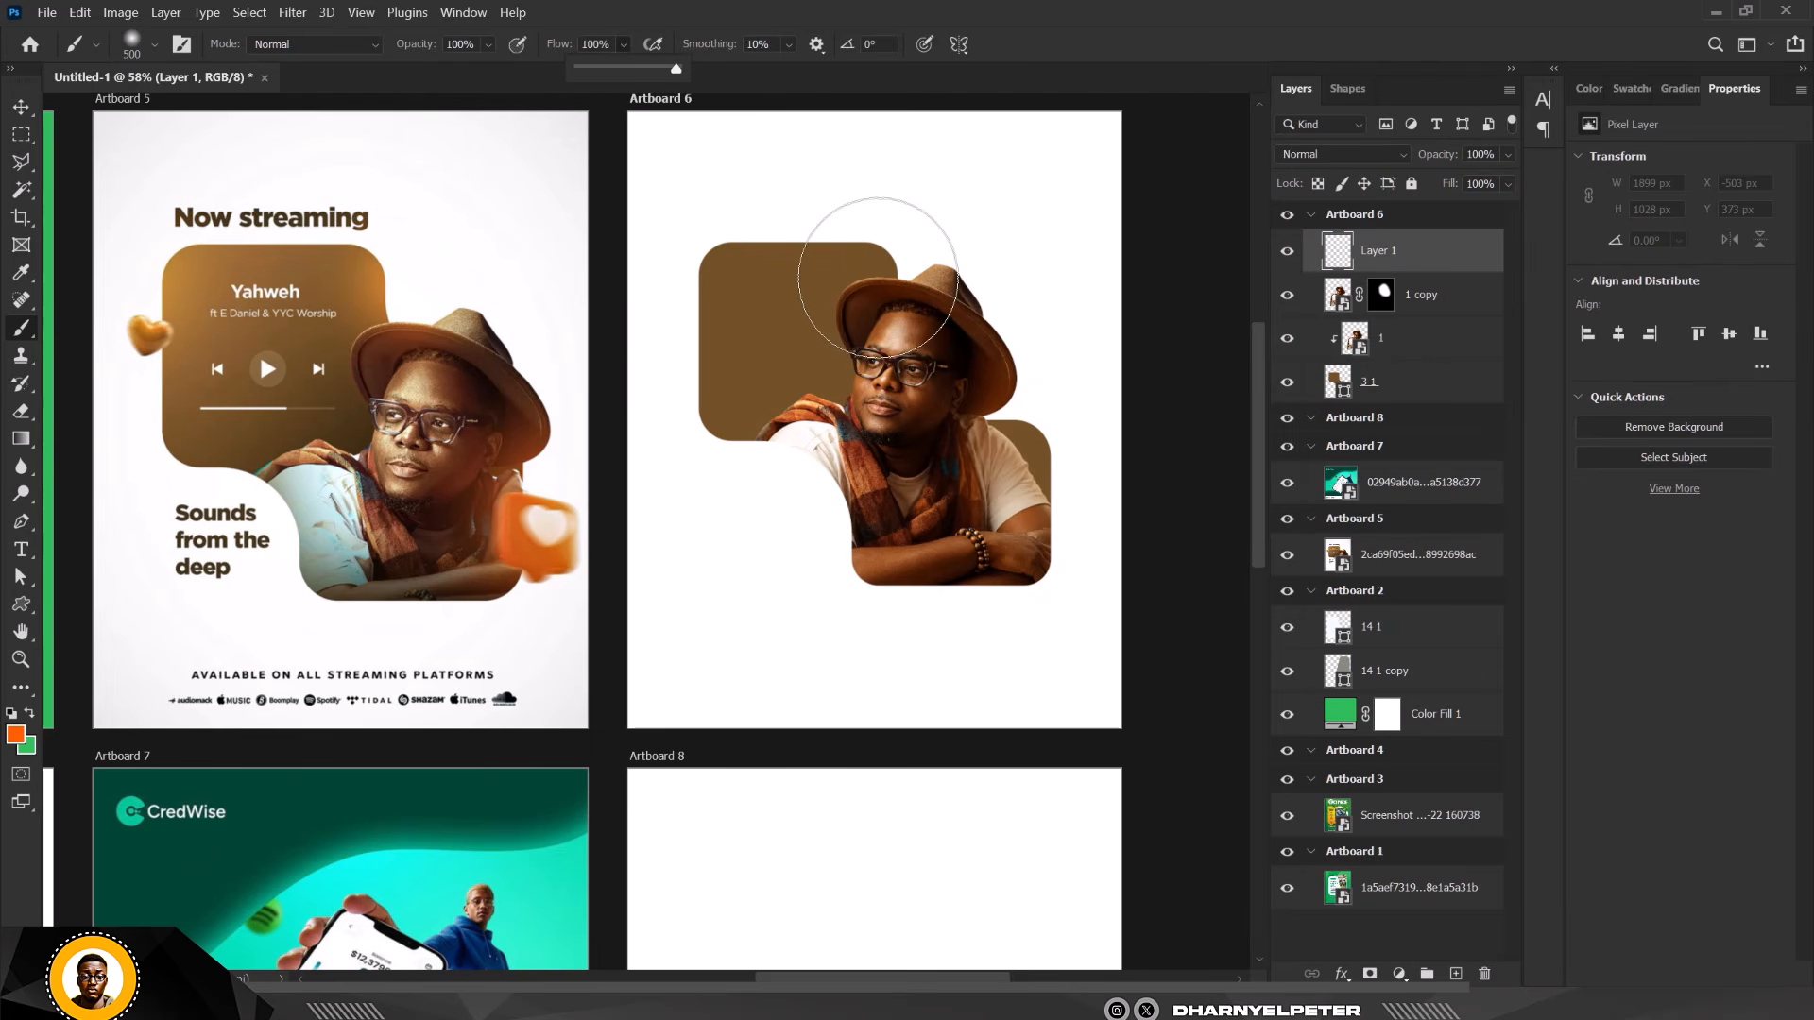
click(878, 277)
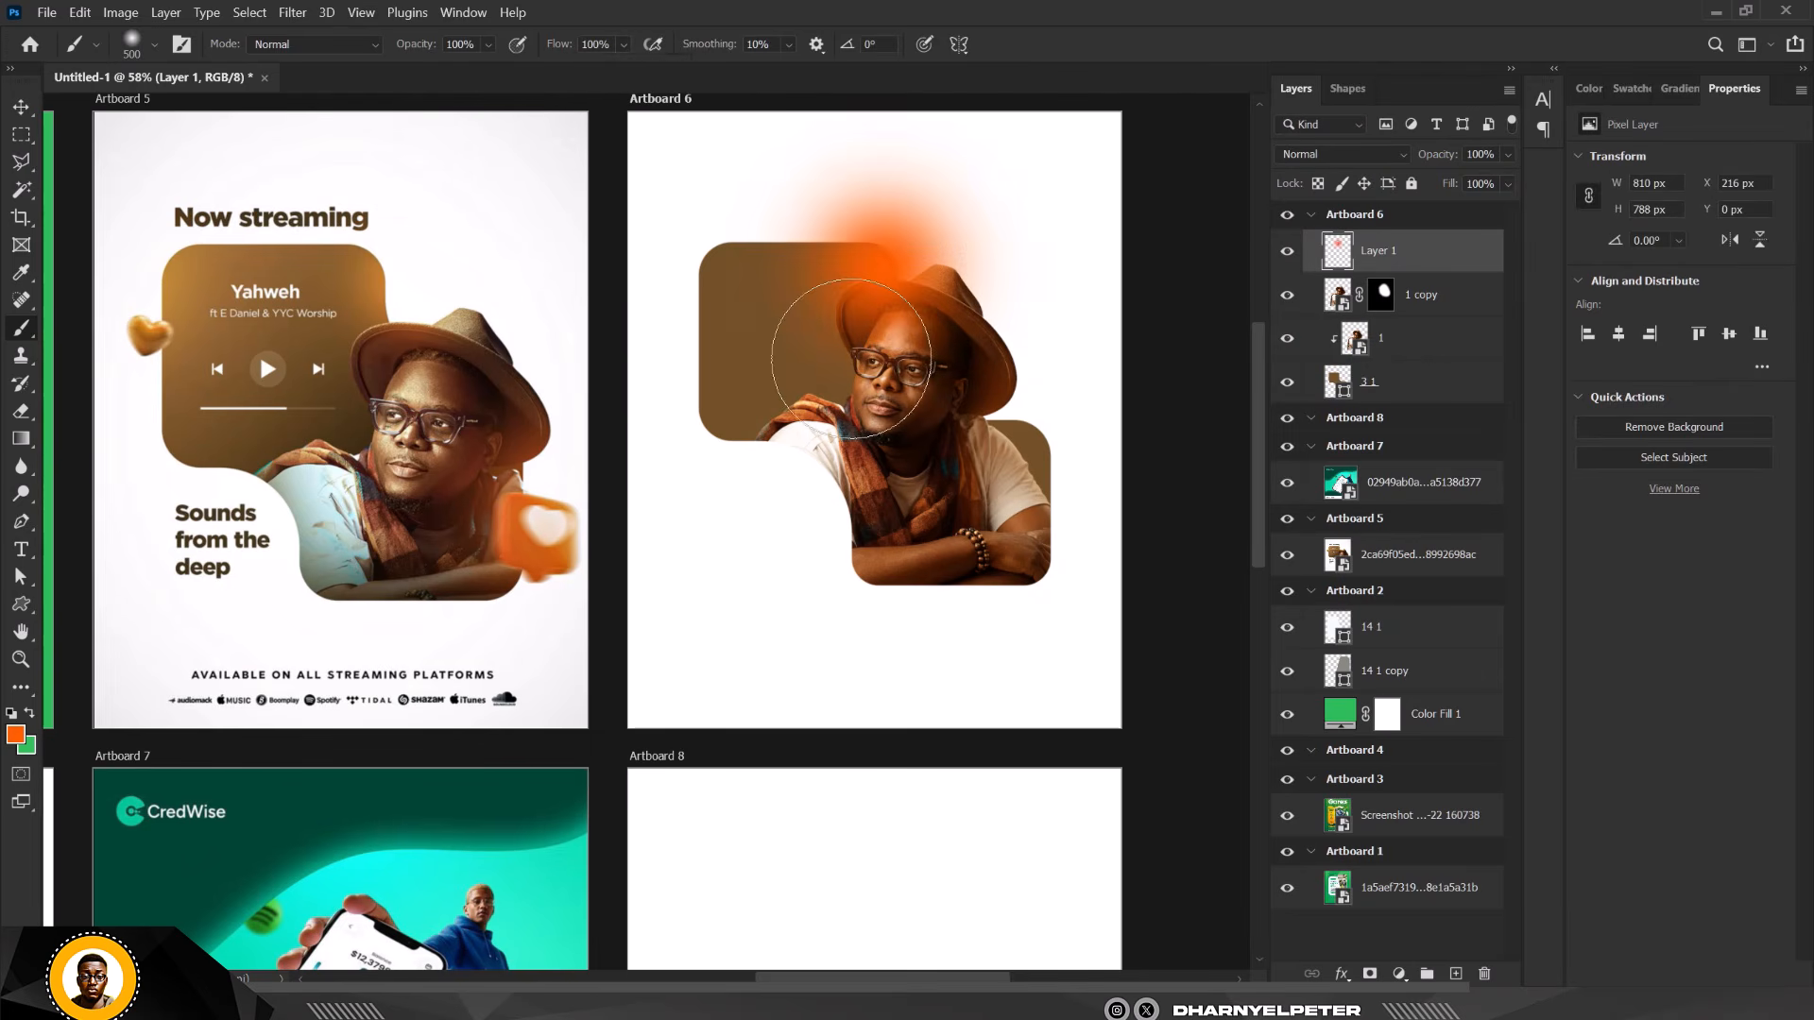
Set the glow layer's blend mode to Screen and add orange glow beside the hat brim and at the brown shape's outer edge.
click(1363, 164)
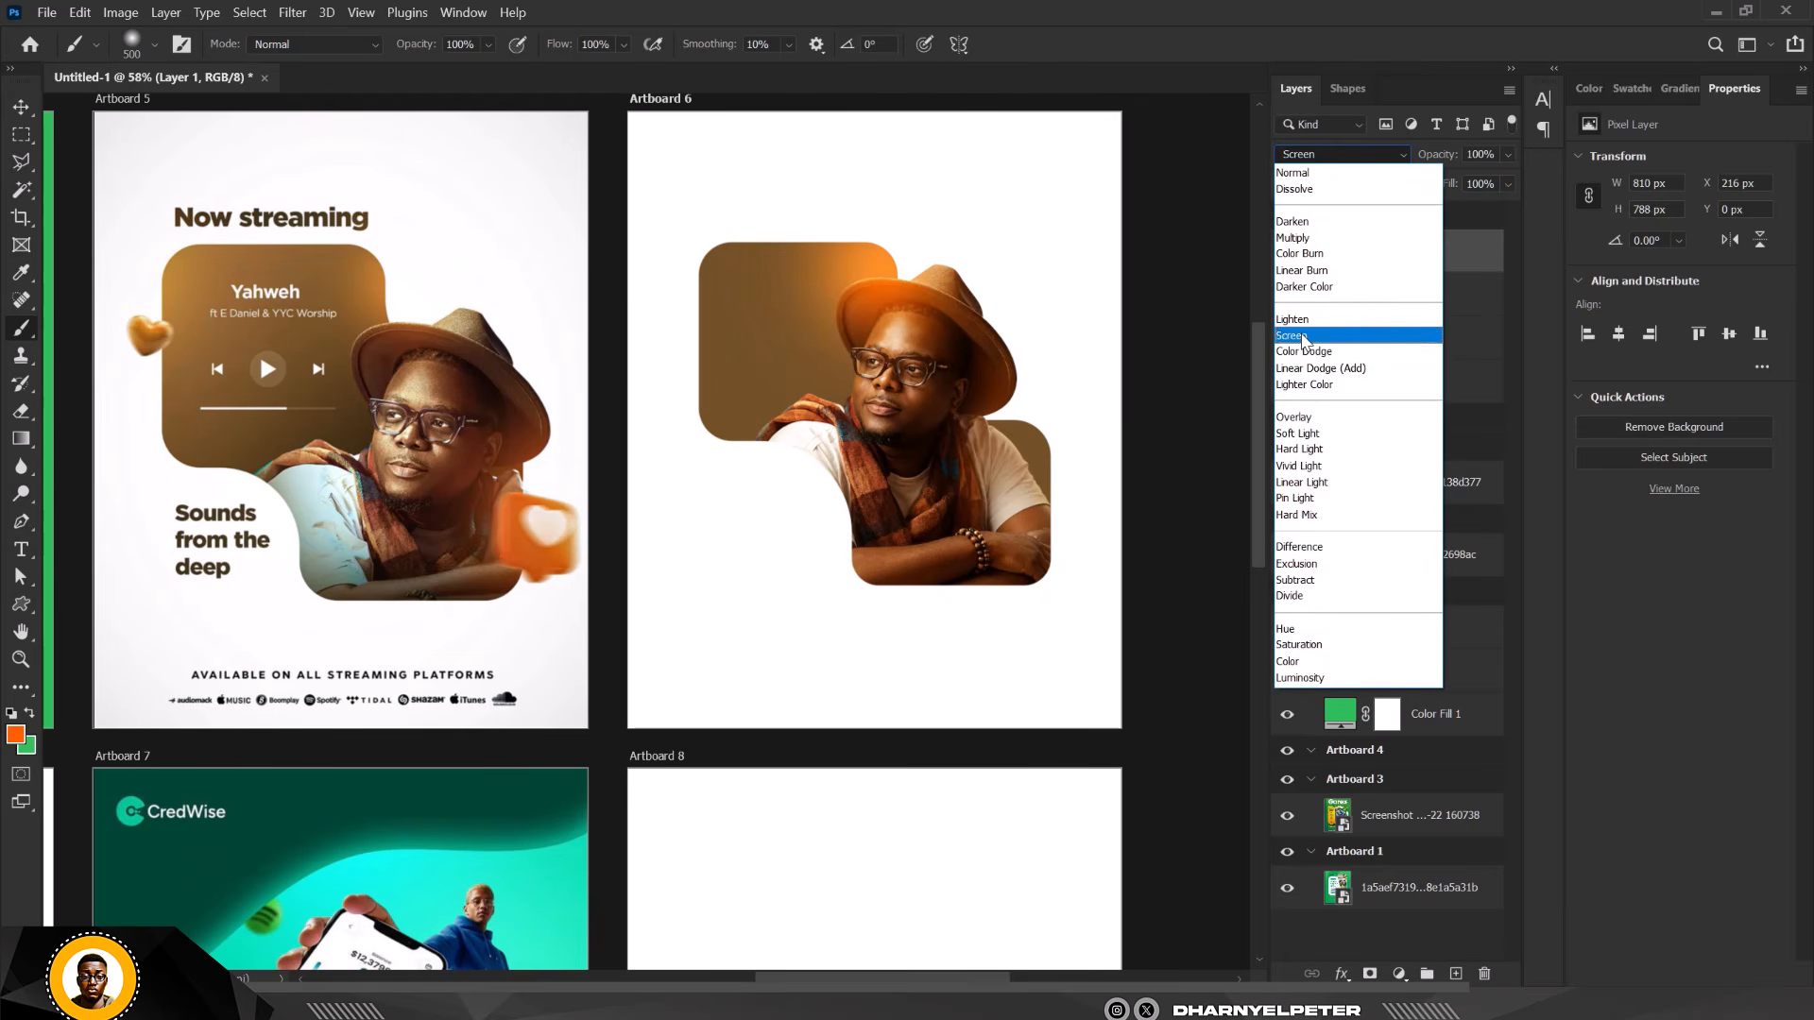
click(1304, 336)
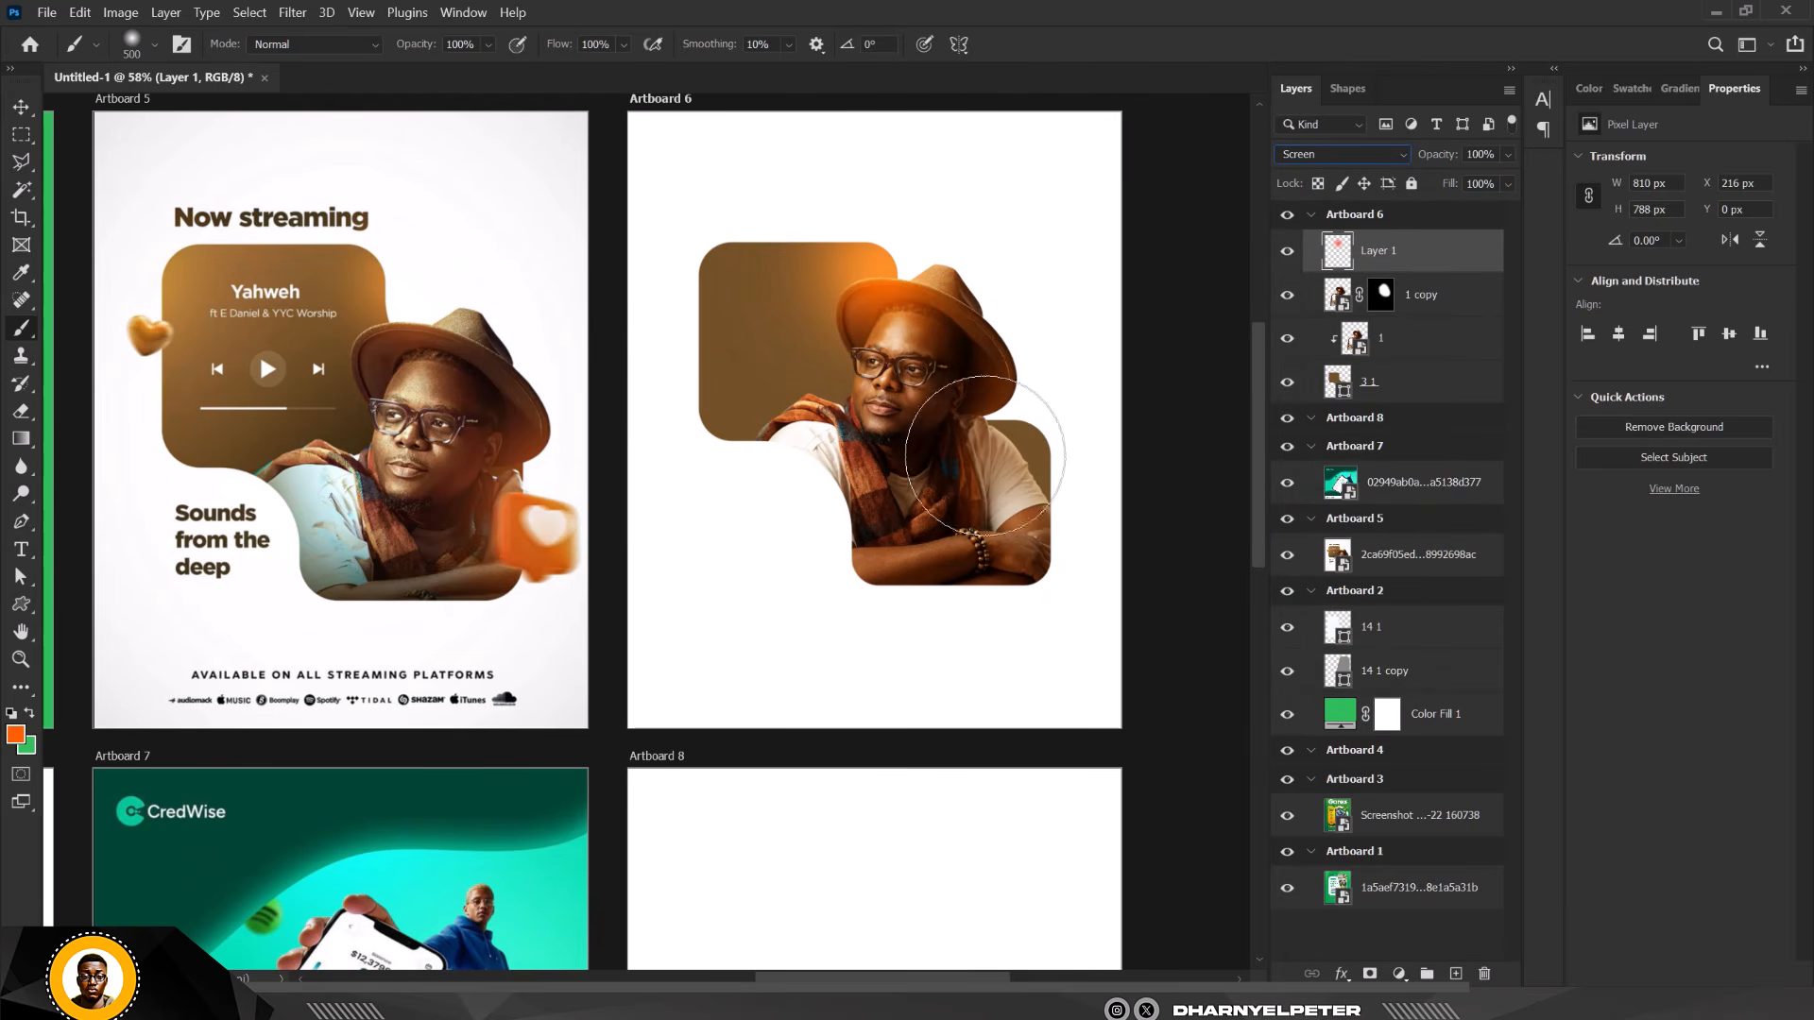
click(995, 409)
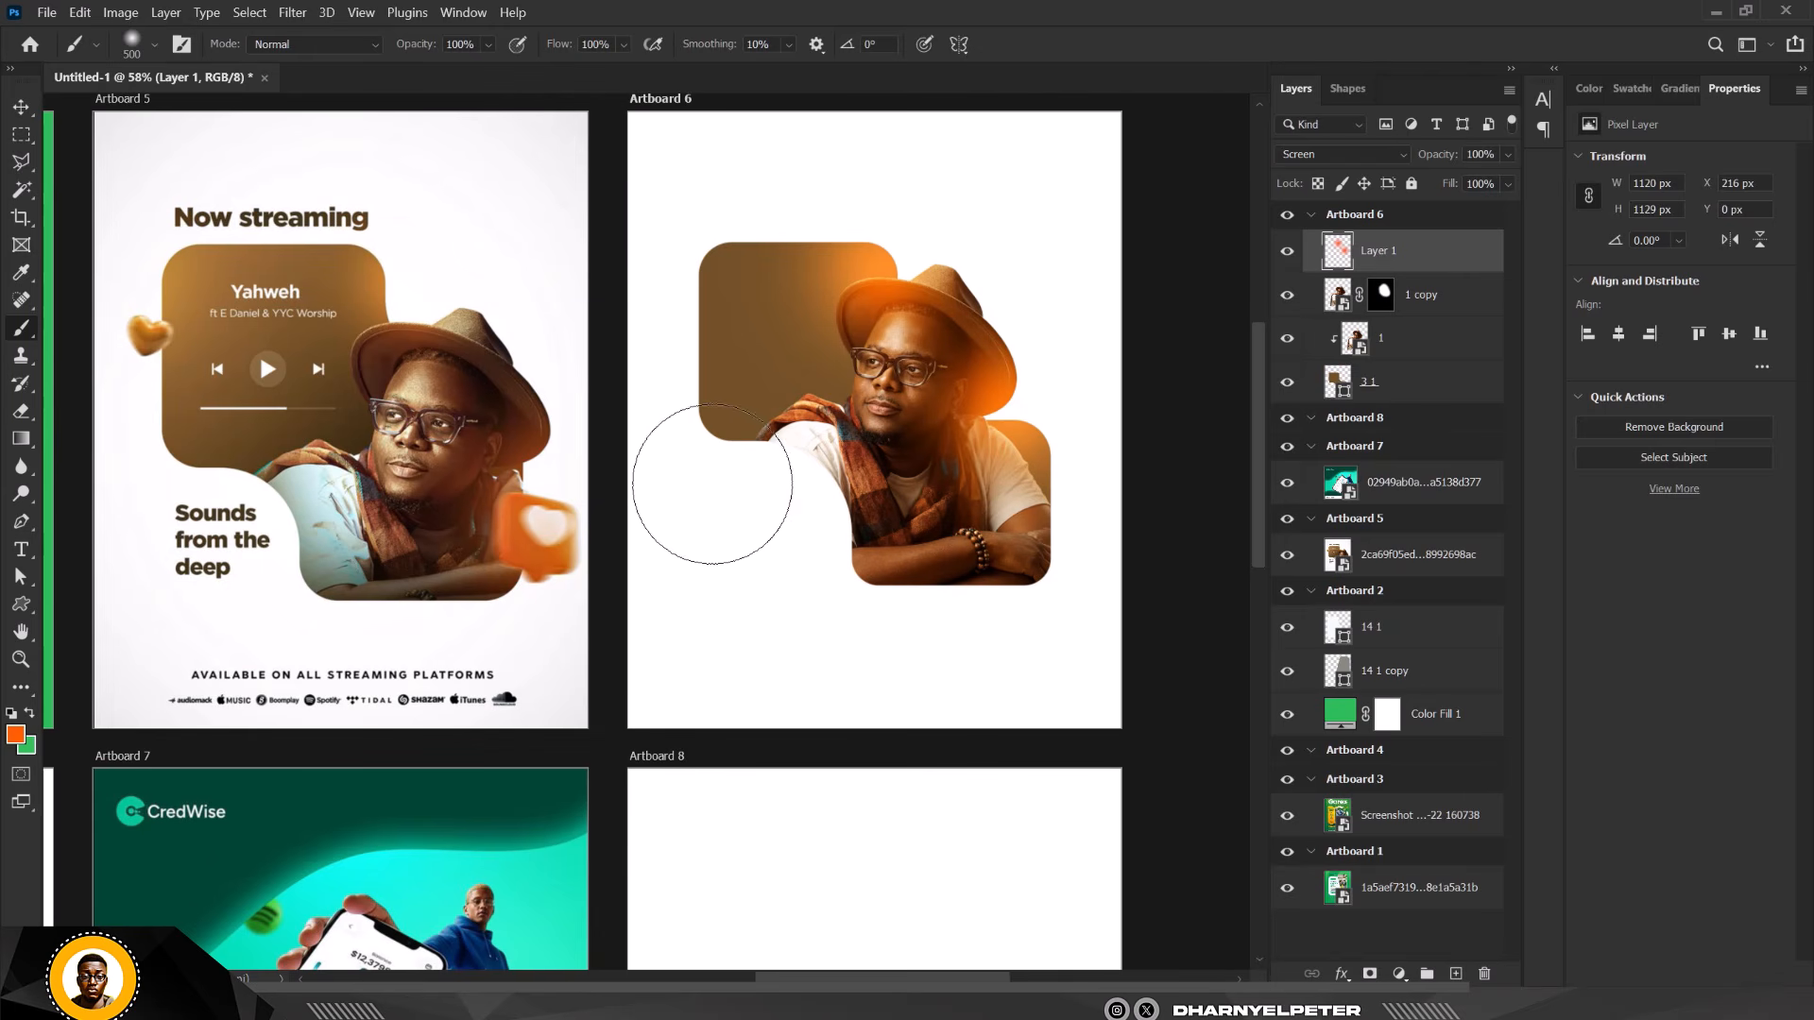
click(644, 317)
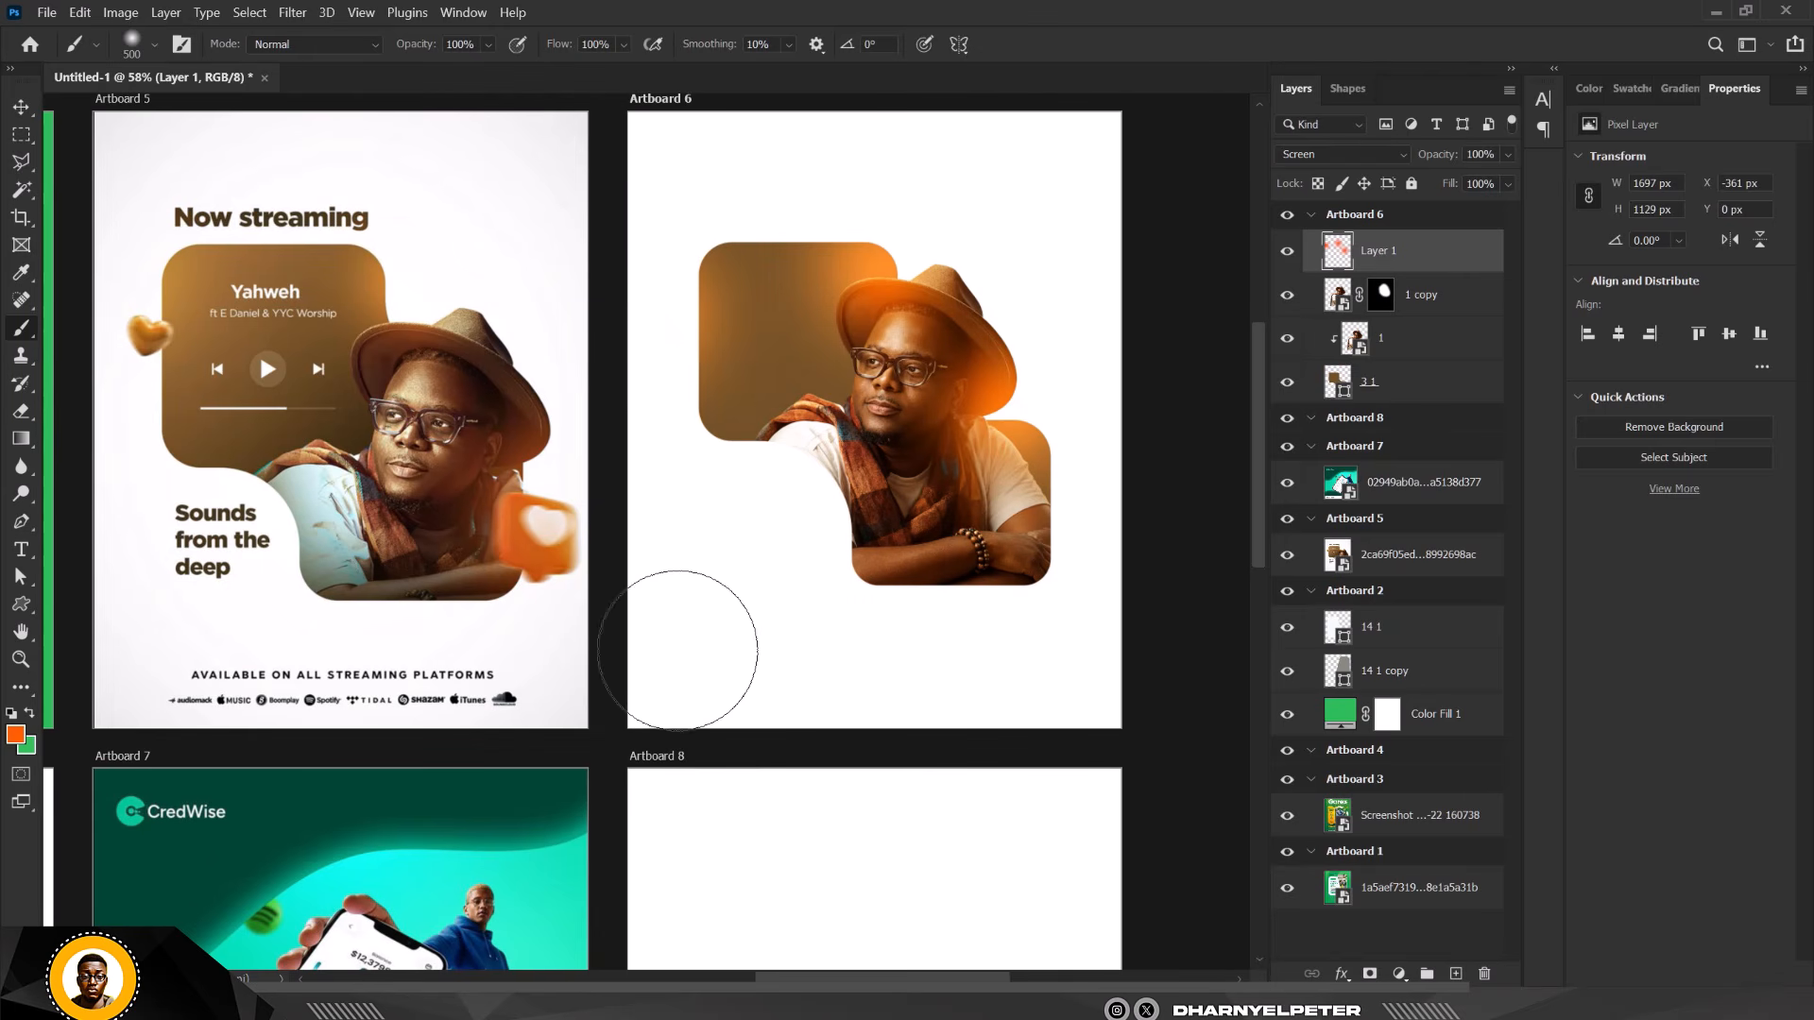
Reduce the glow layer's opacity to 55%, extend the glow lower on the artwork, and collapse Artboard 6's layers.
scroll(831, 340, down, 2)
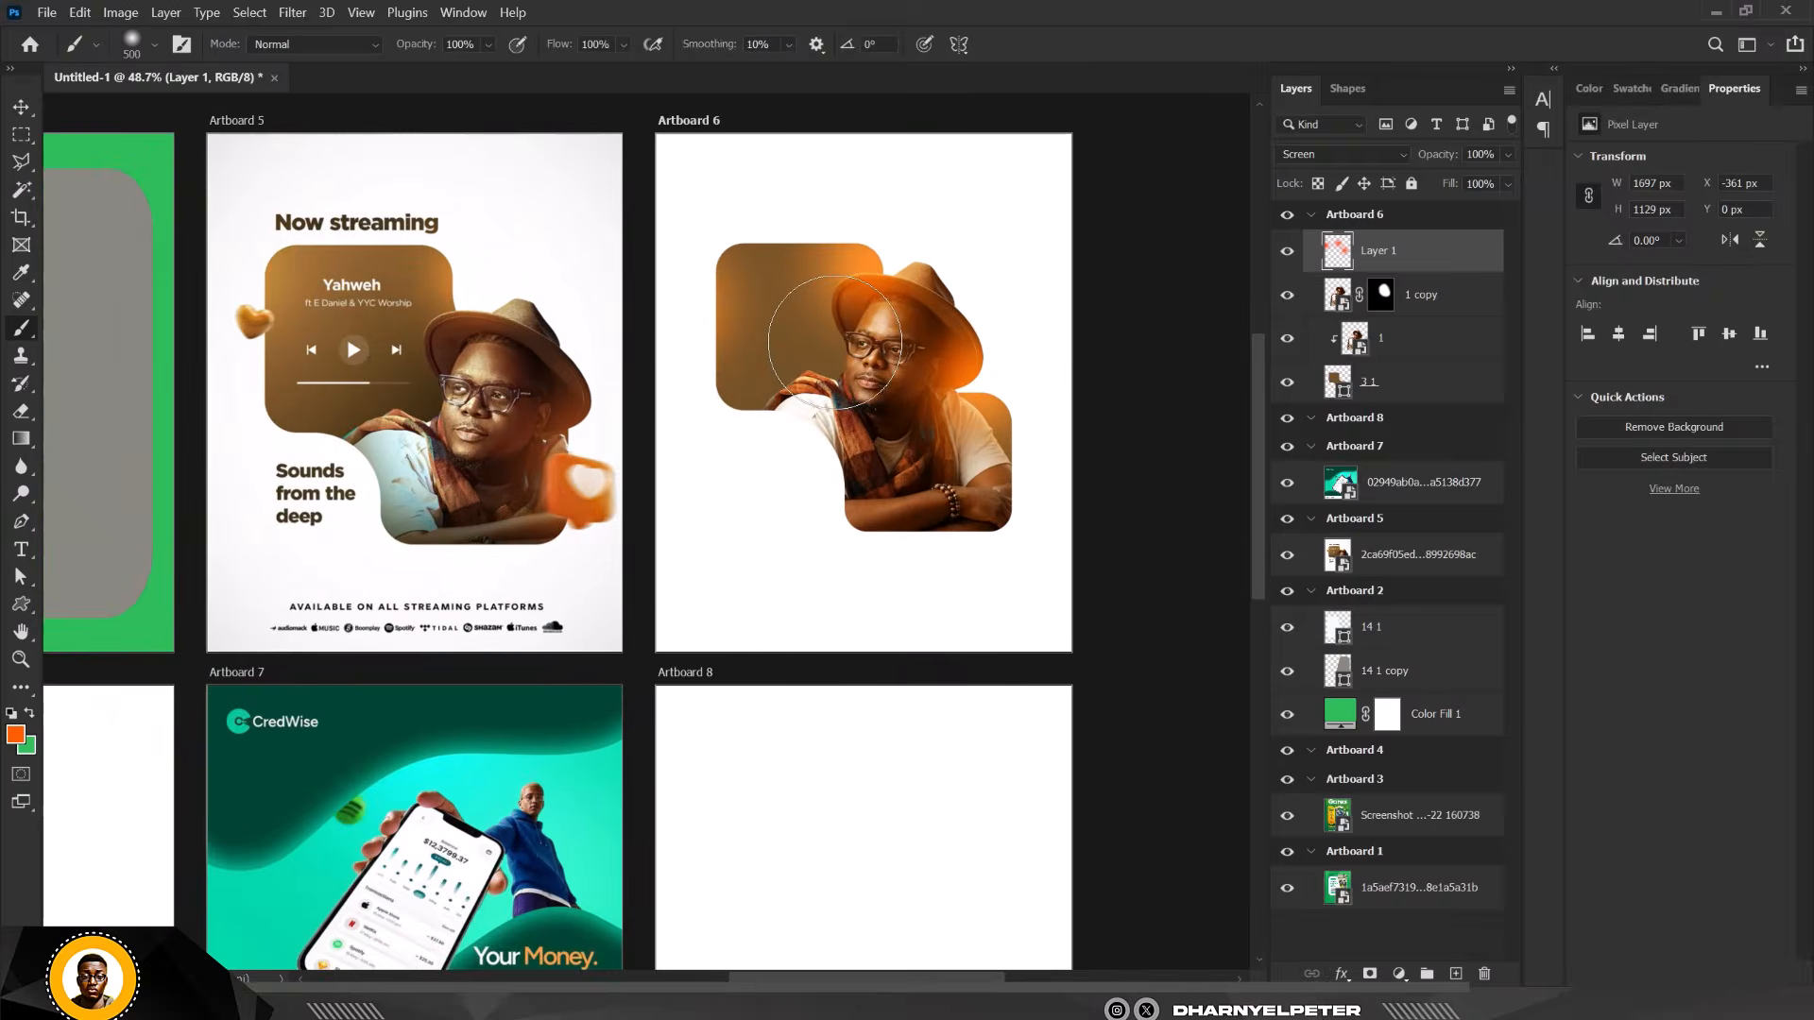
scroll(835, 342, up, 2)
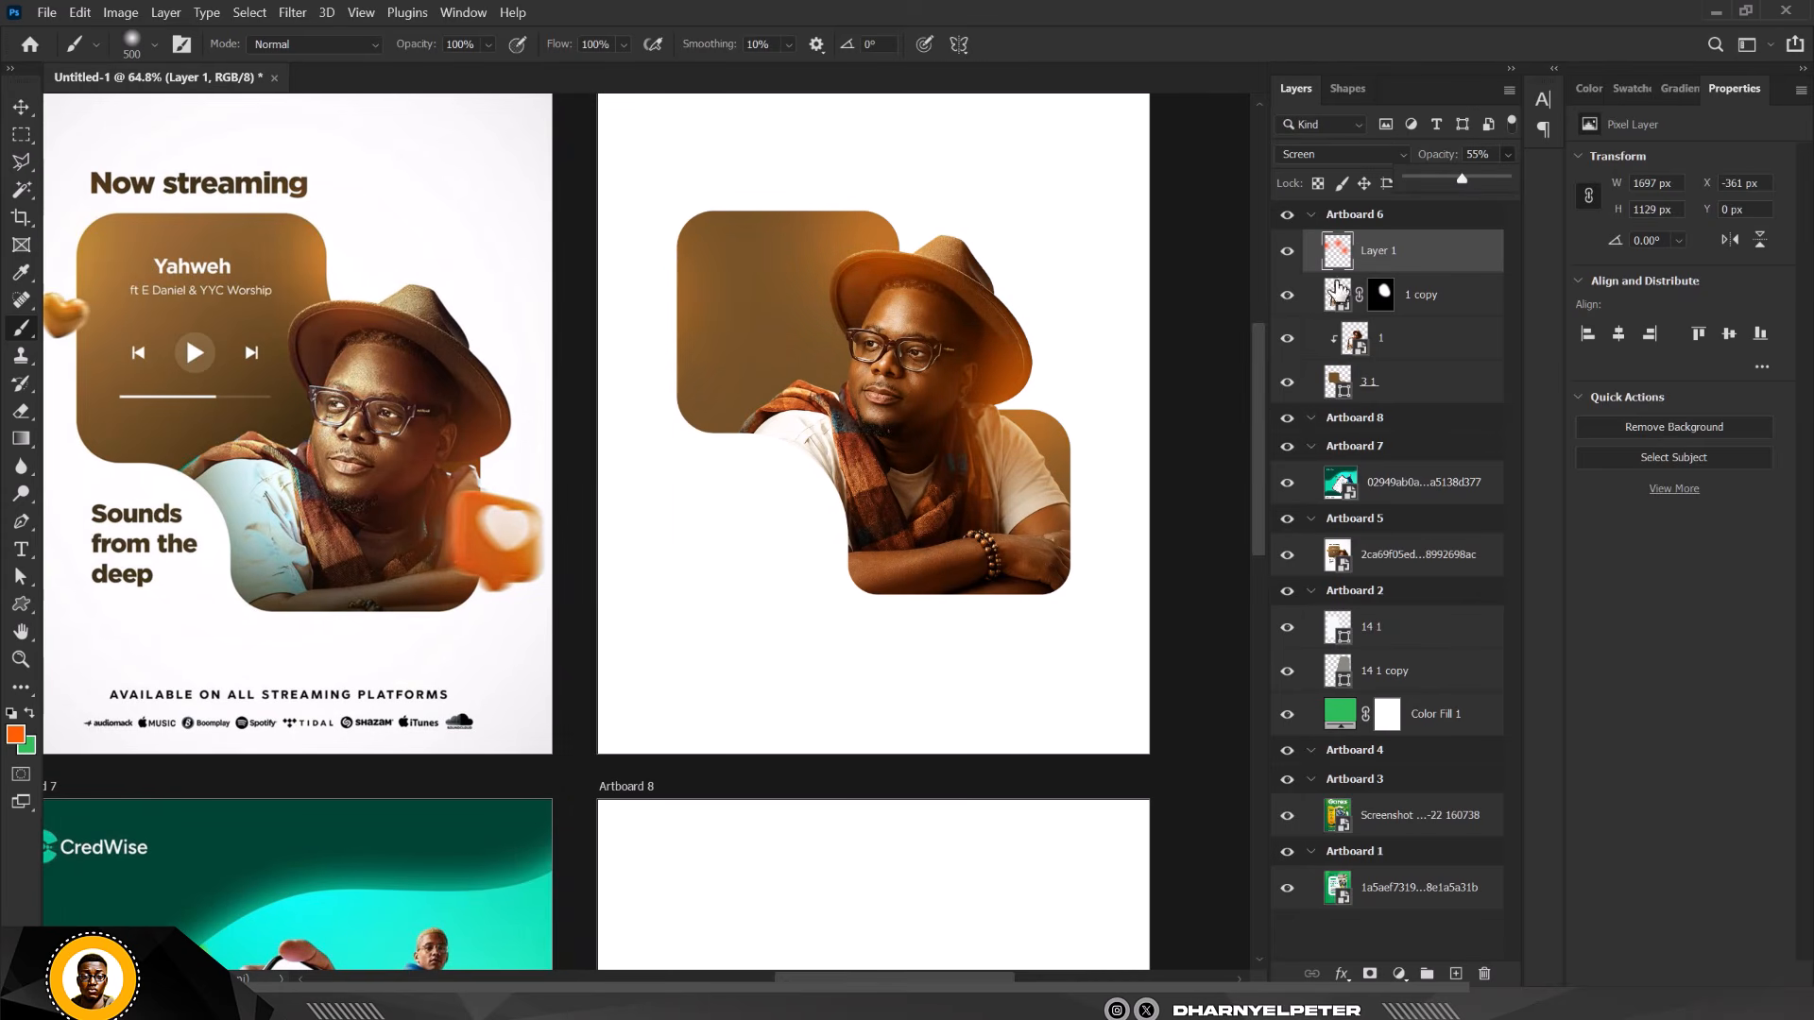
scroll(1084, 274, down, 2)
scroll(906, 521, up, 1)
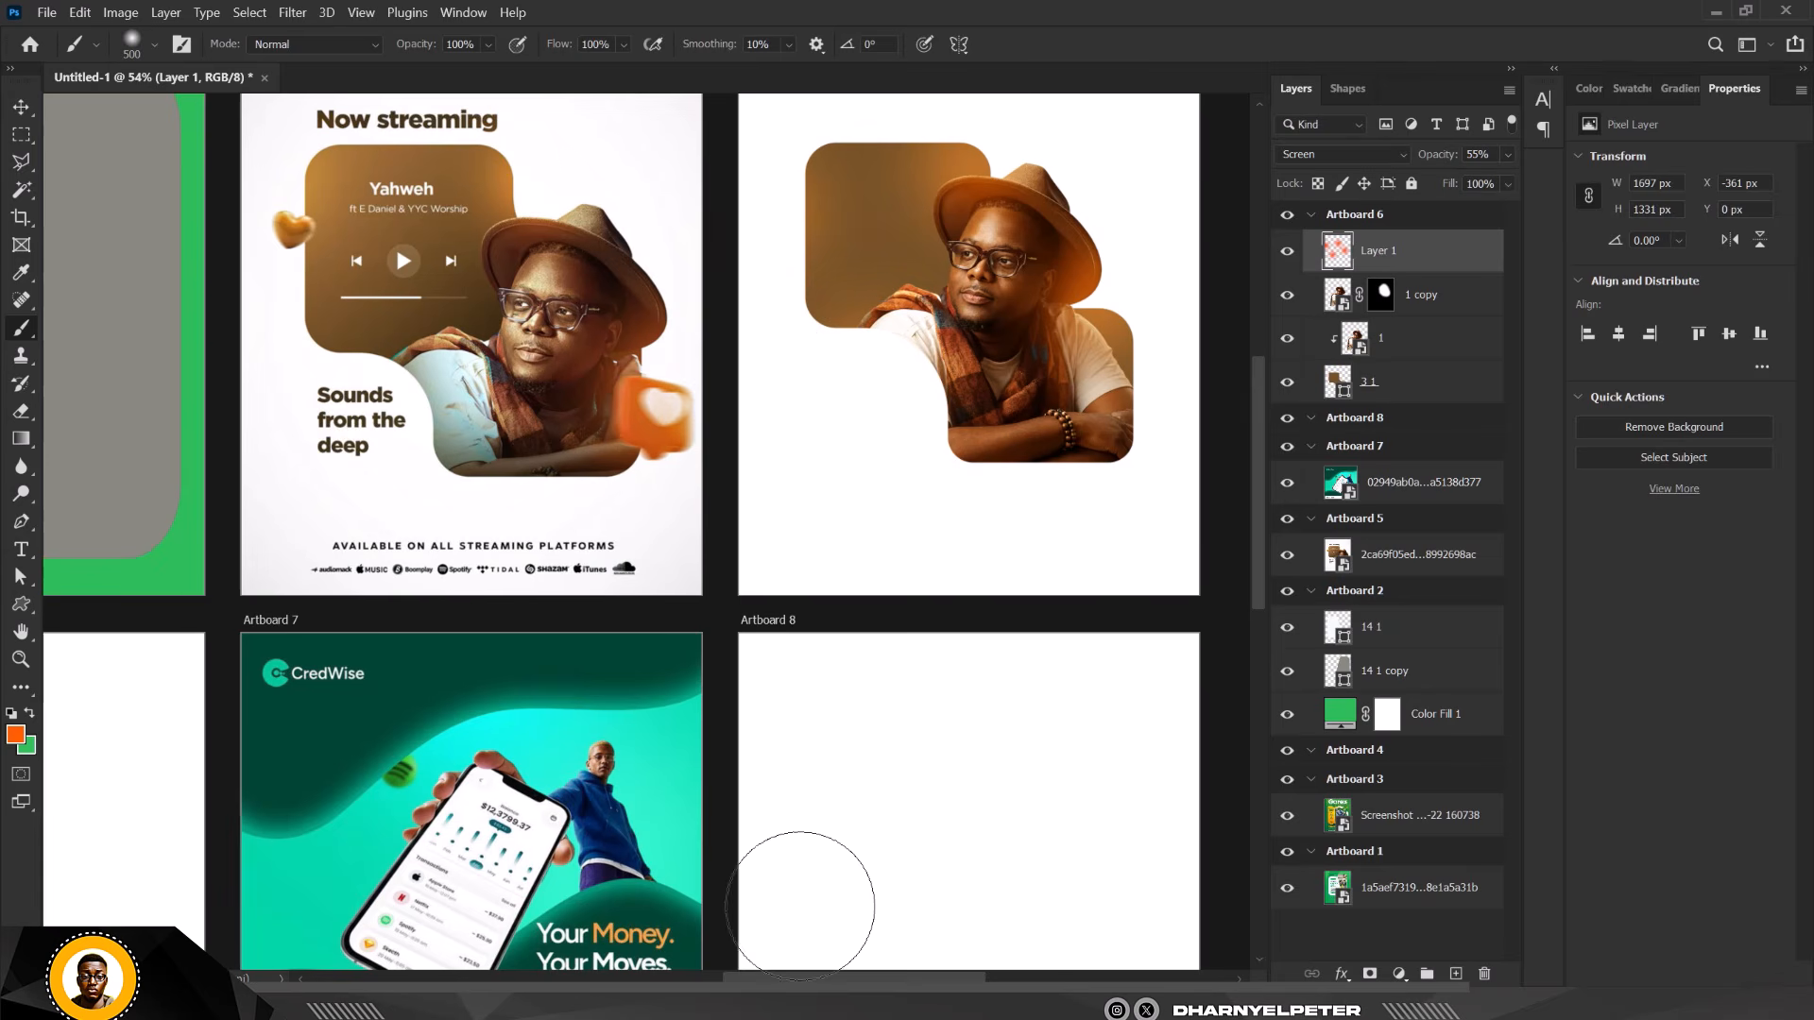
scroll(858, 429, down, 2)
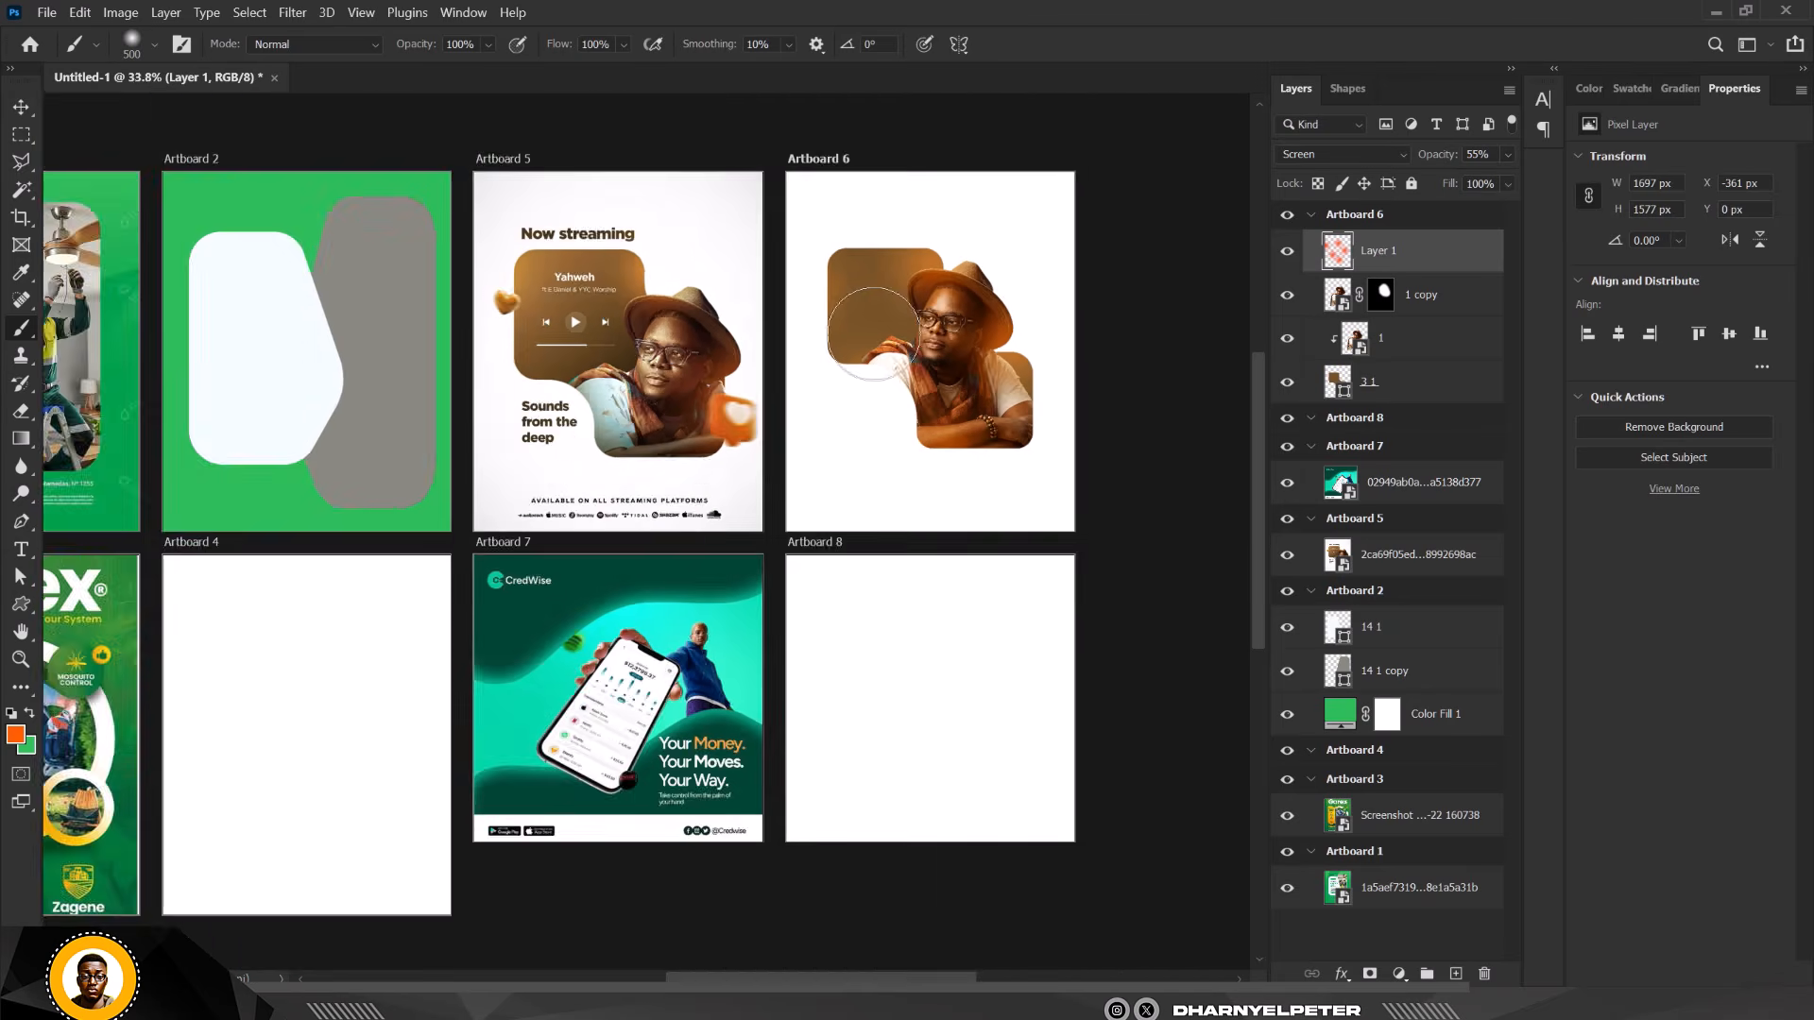
scroll(899, 478, up, 2)
scroll(877, 329, down, 1)
scroll(877, 329, down, 2)
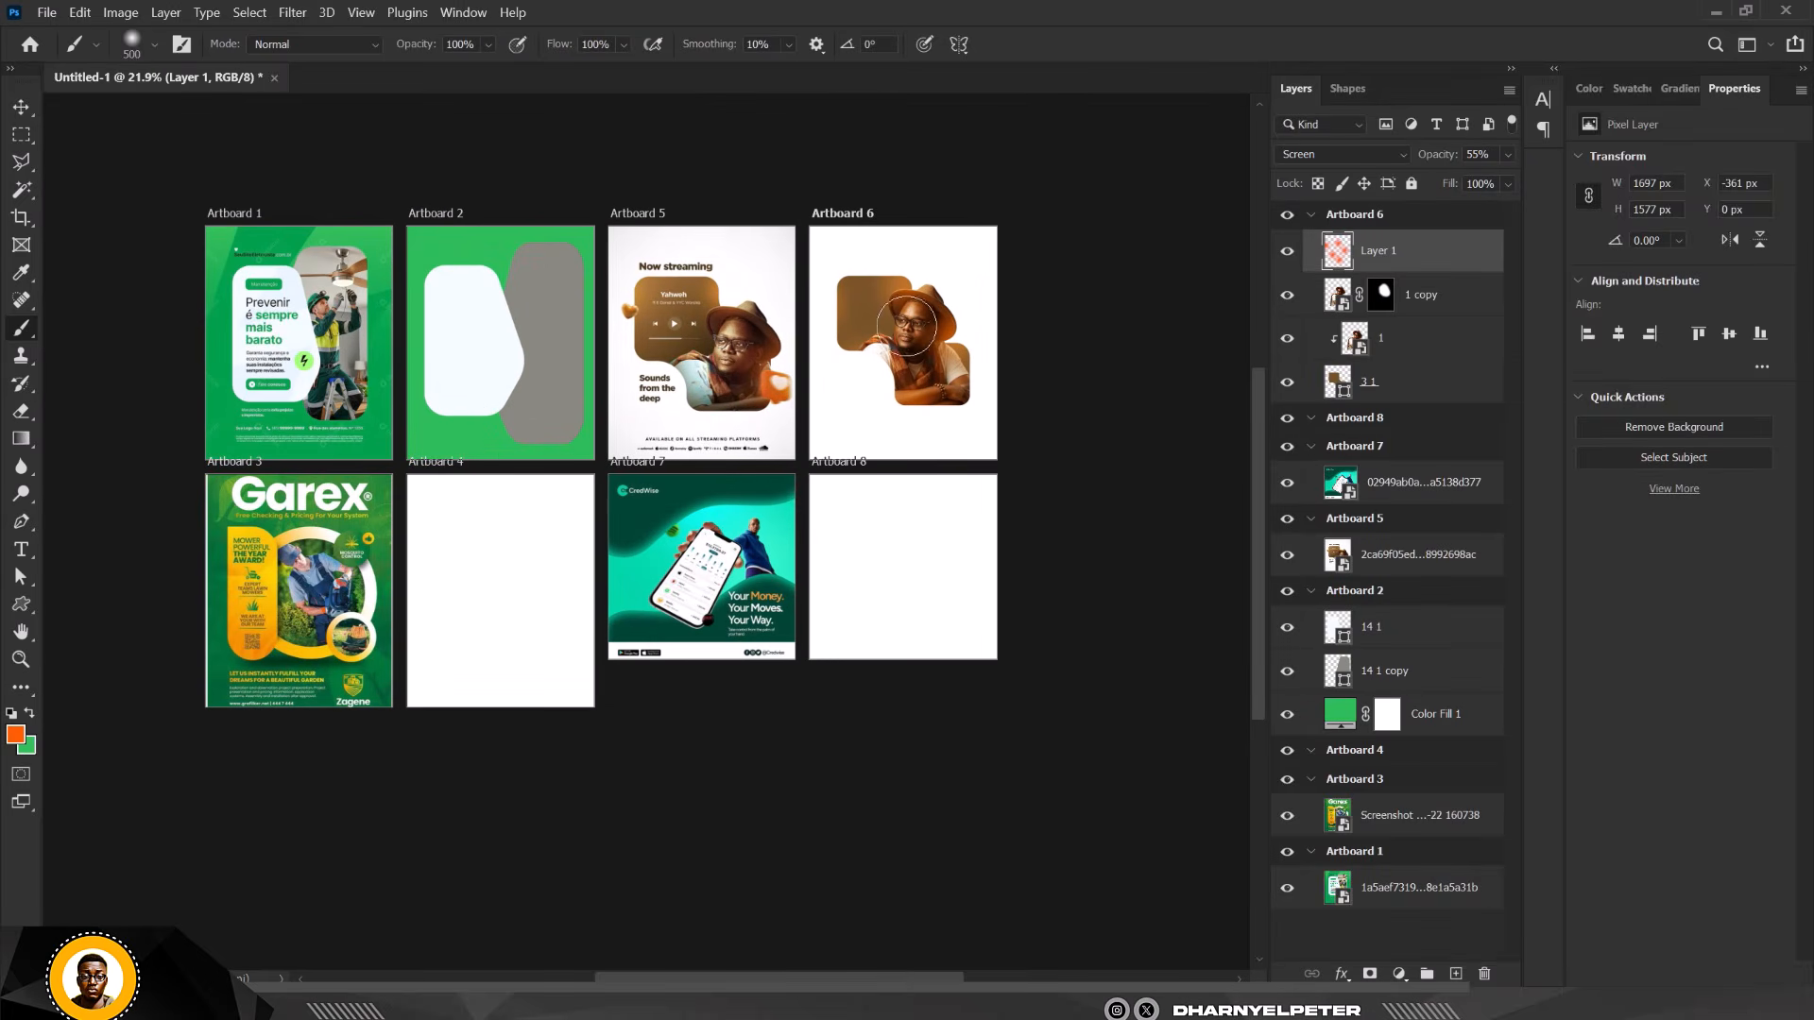
click(1312, 217)
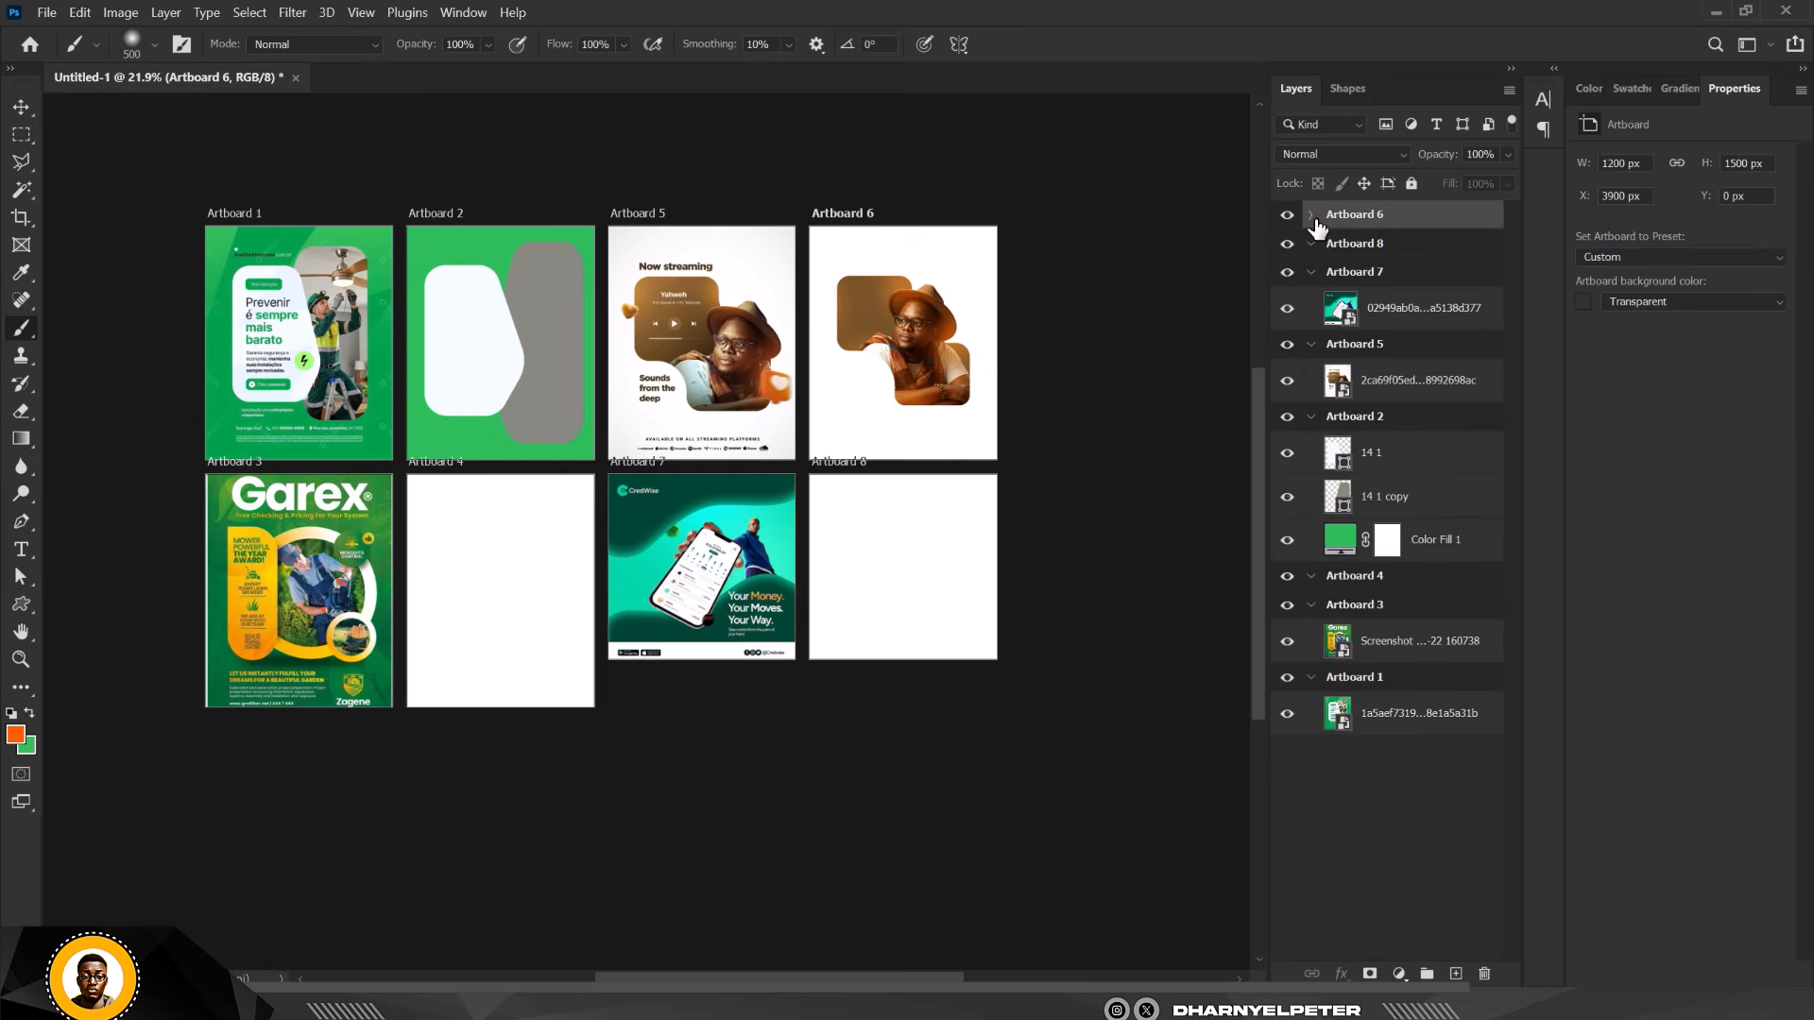
Place the tall pill shape with one square corner from SOCIAL MEDIA 002 on Artboard 4, about 319 × 783 px.
click(21, 108)
scroll(283, 610, up, 3)
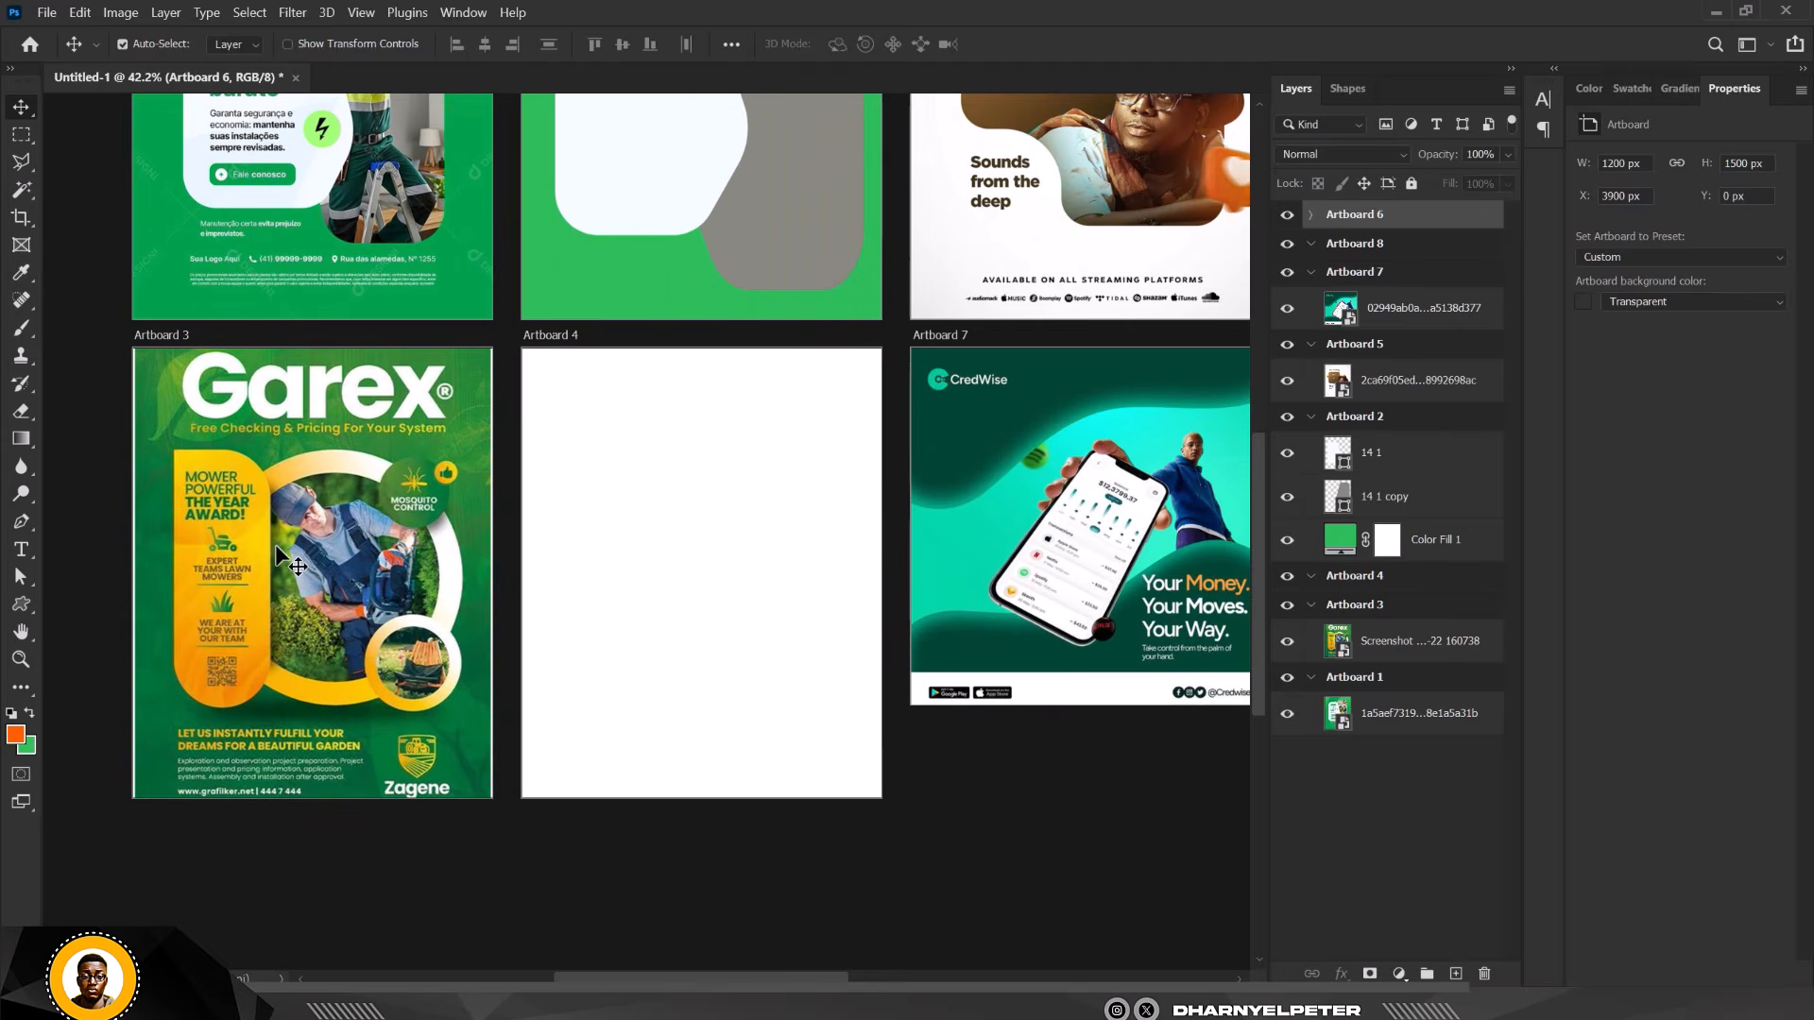
click(646, 470)
scroll(746, 491, up, 1)
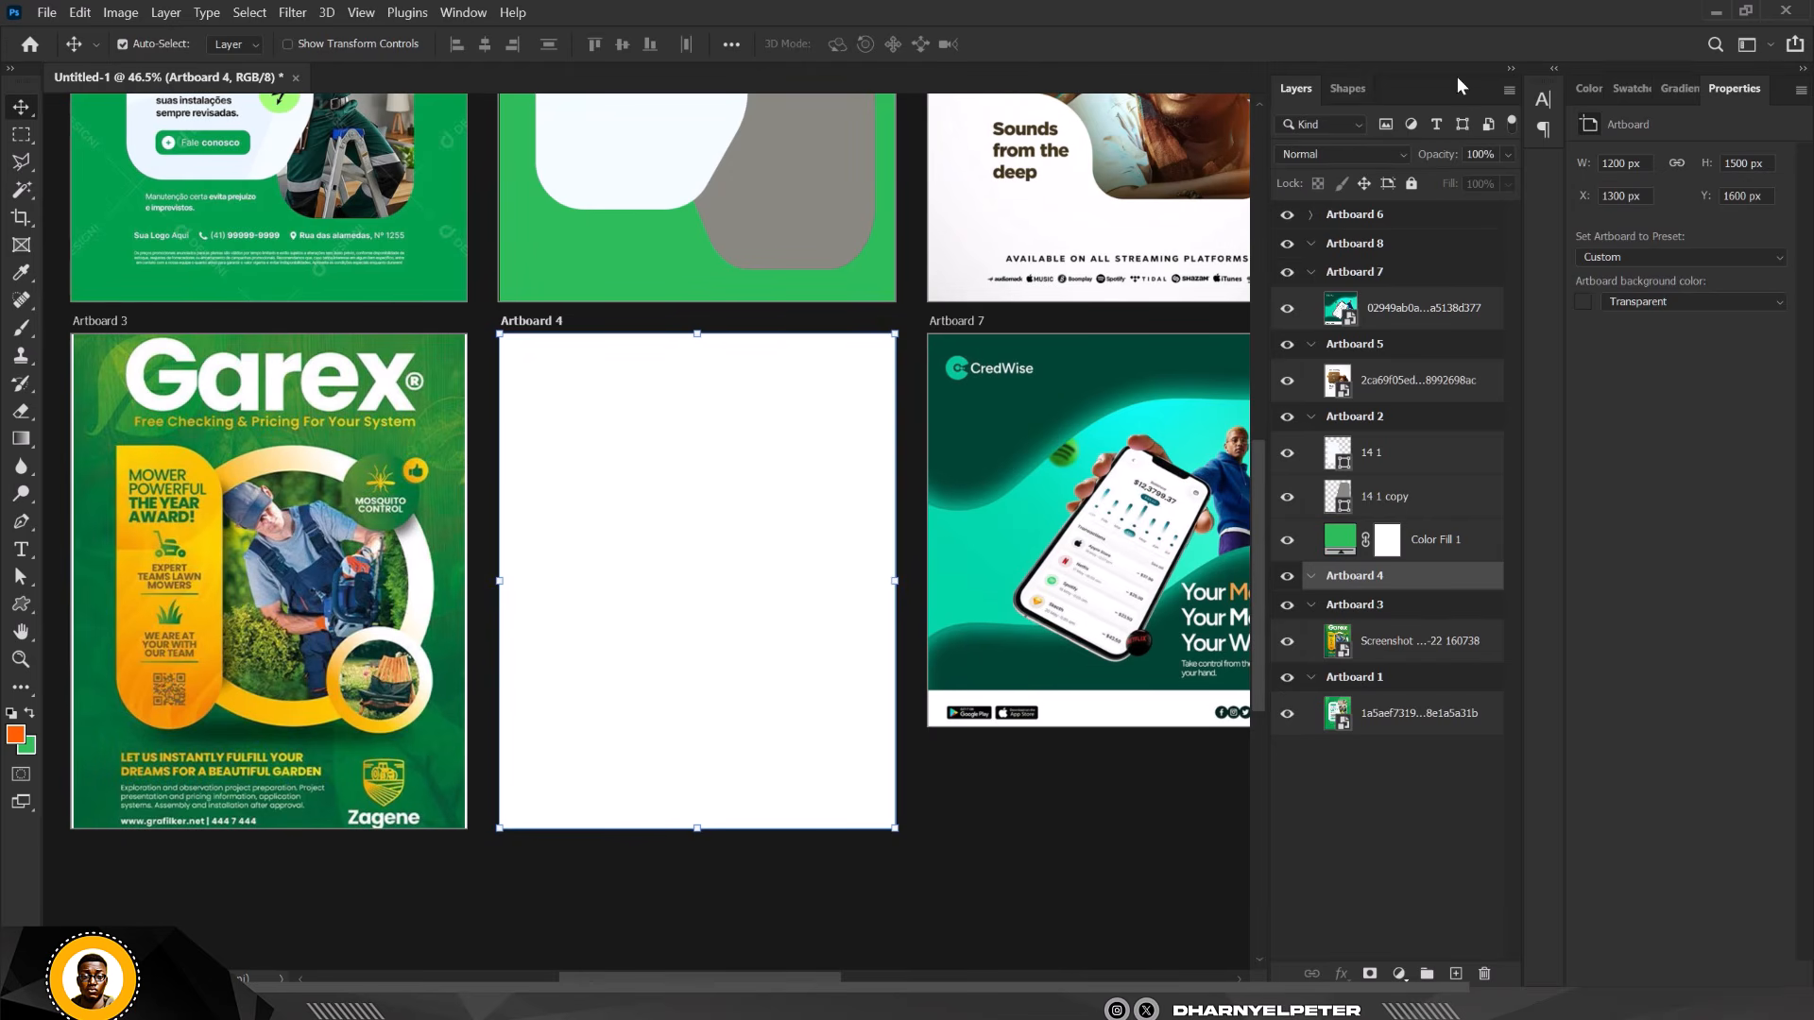
click(1359, 88)
click(1348, 546)
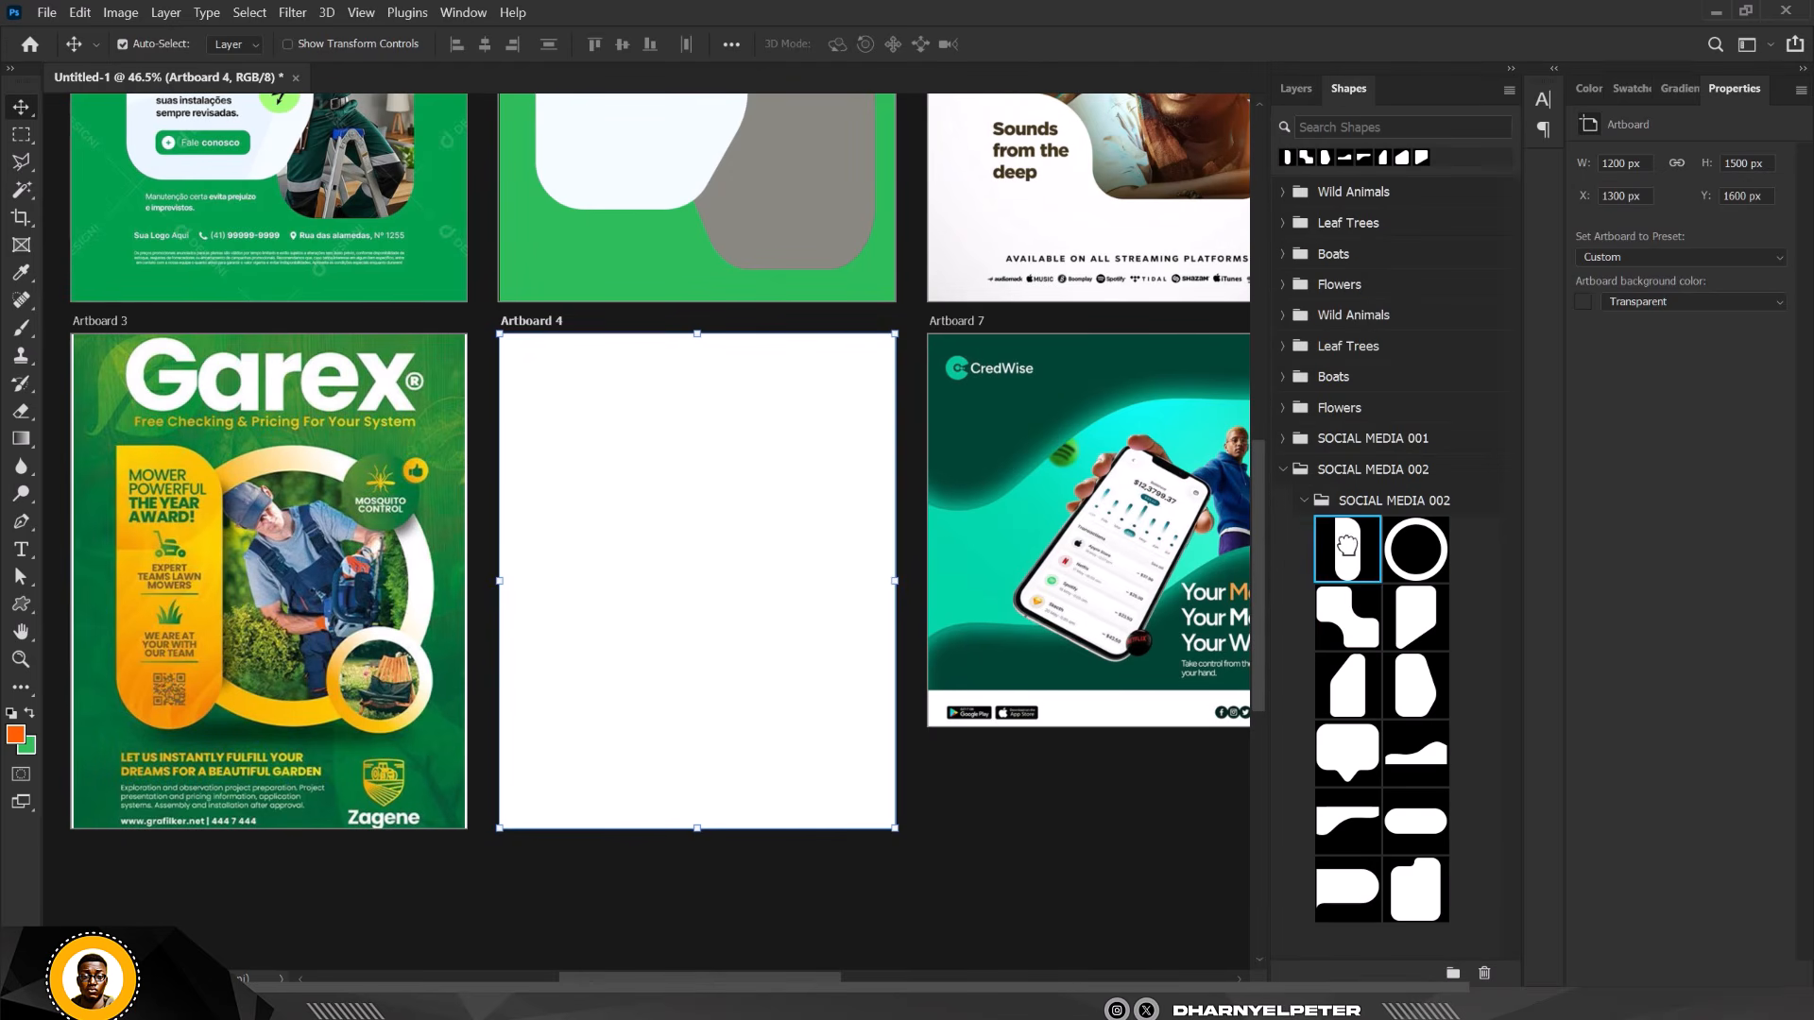
drag(1348, 553, 593, 590)
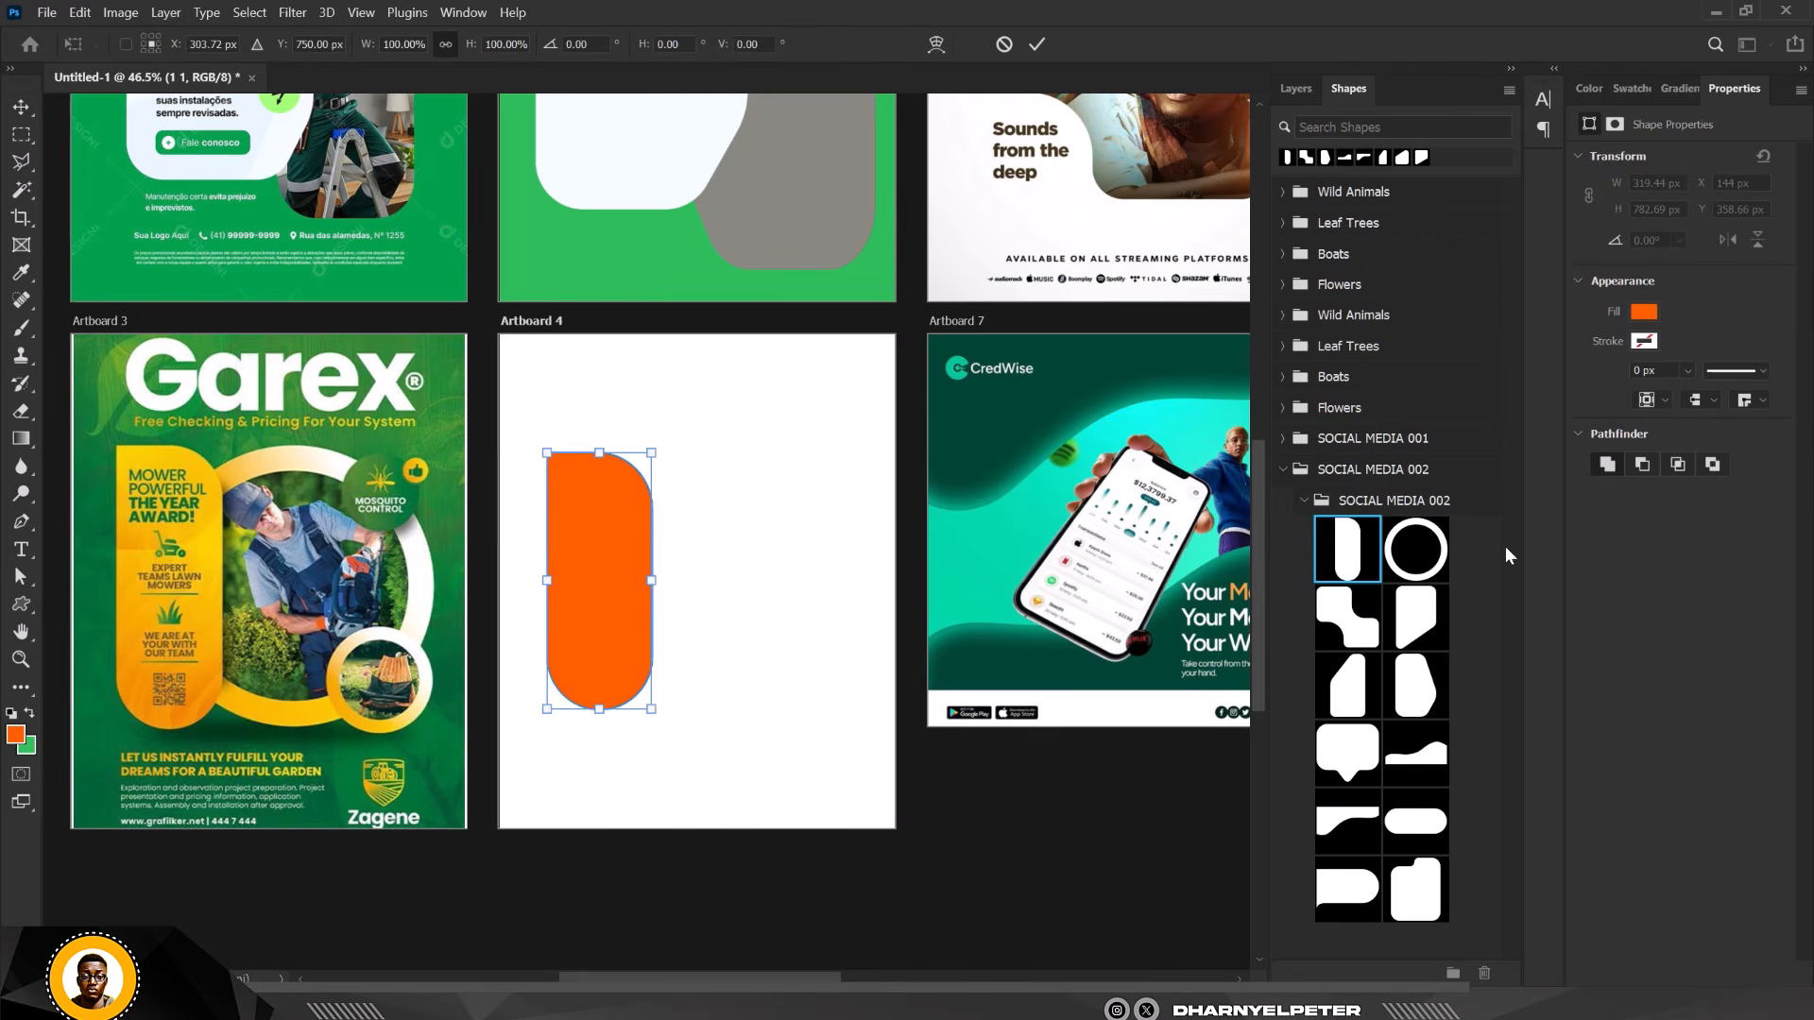
click(1296, 89)
key(Return)
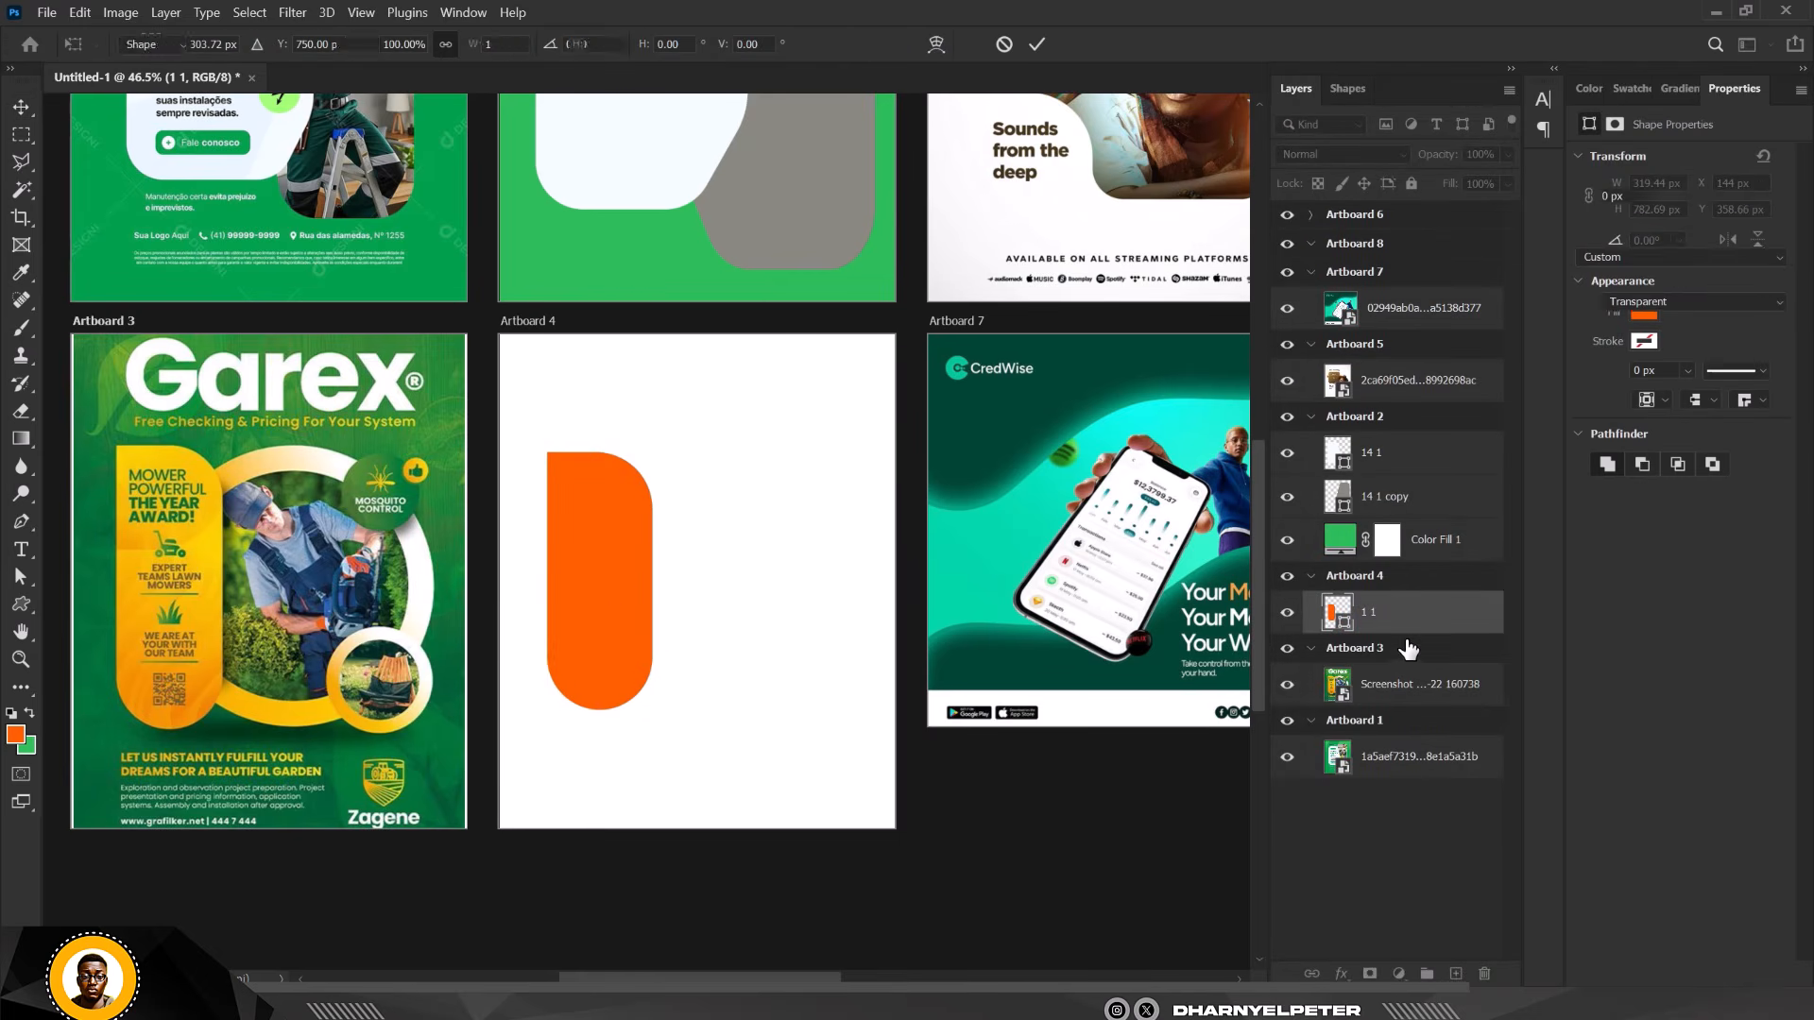
Put a green #258337 solid color fill, sampled from the Garex flyer, behind the orange shape on Artboard 4 and reselect the shape.
click(1400, 973)
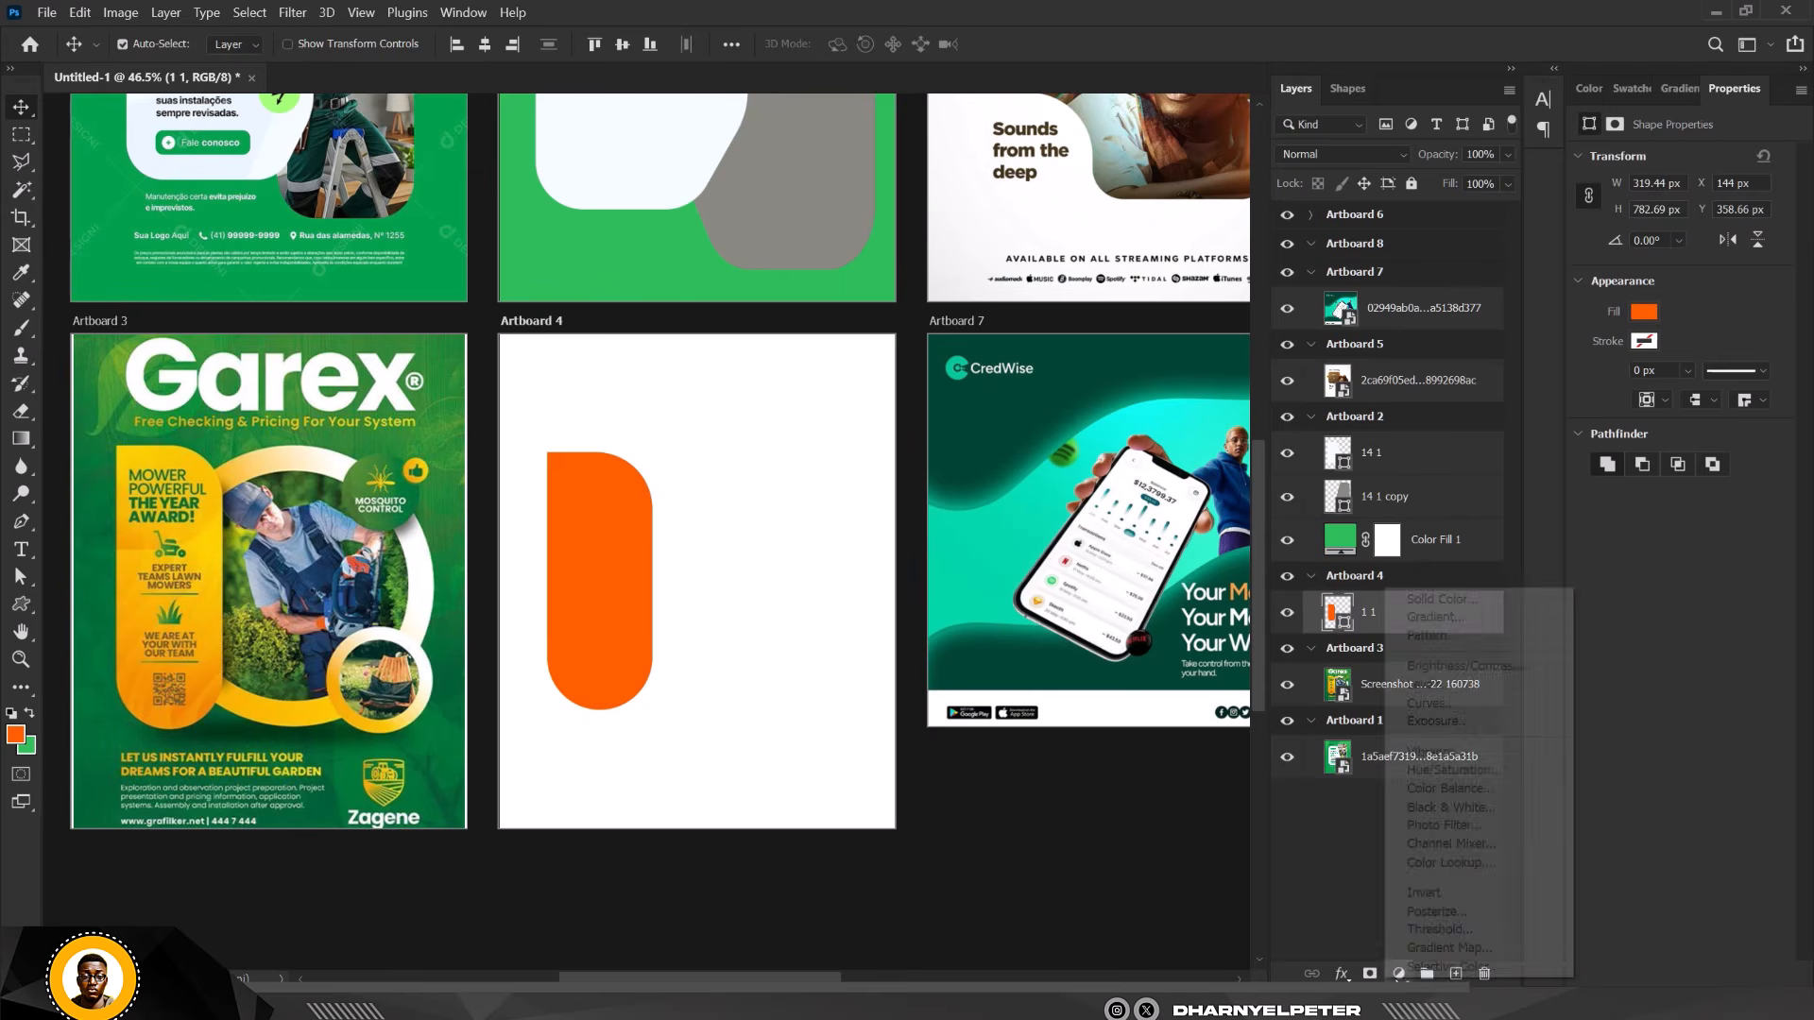
click(1422, 600)
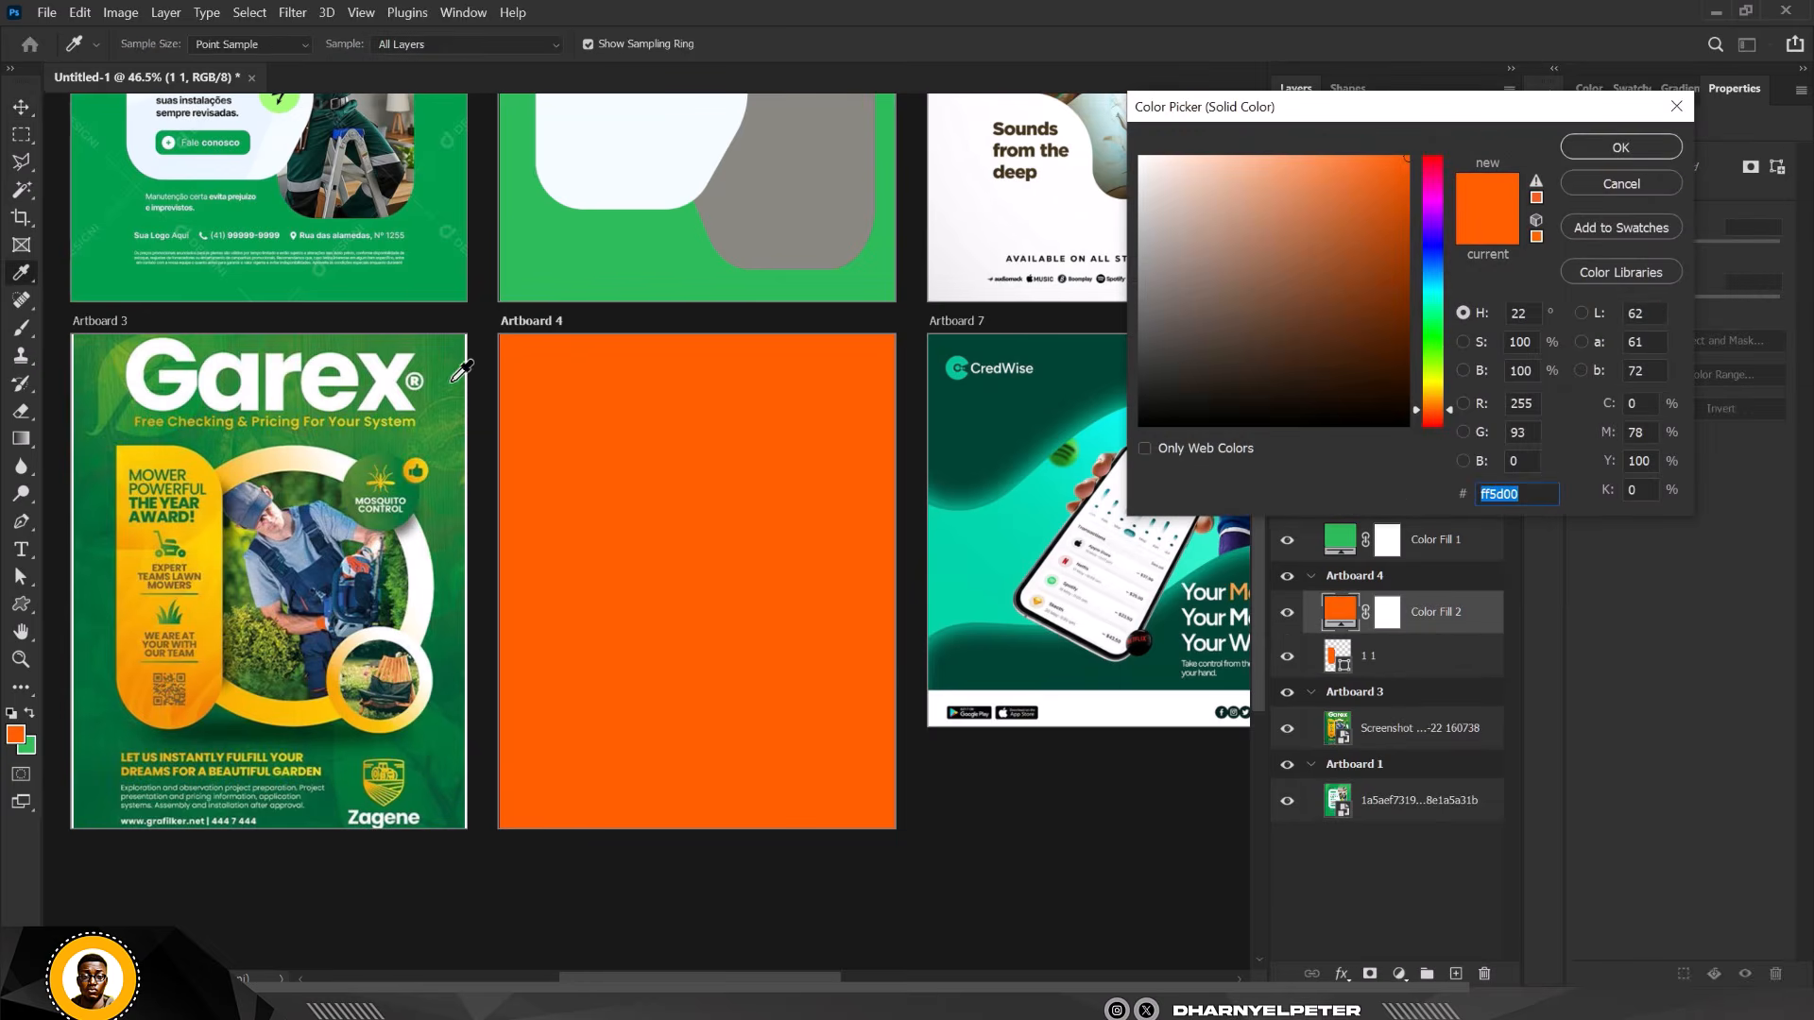
click(460, 357)
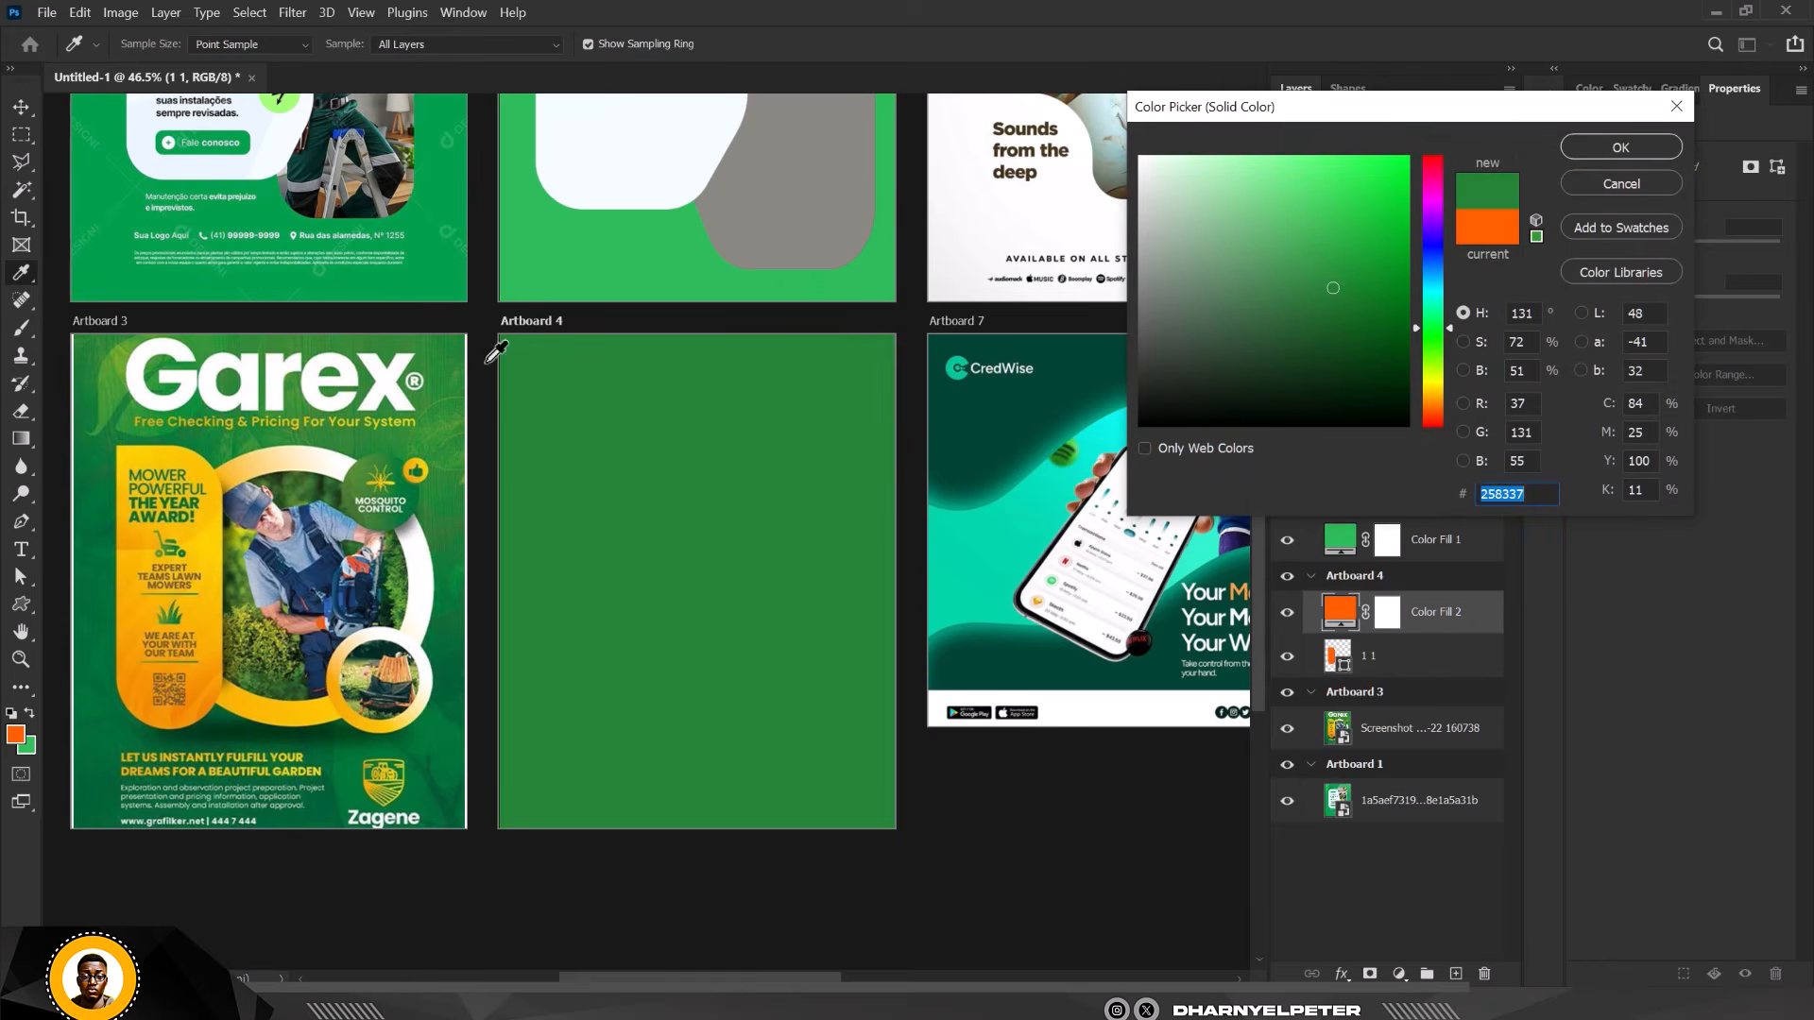
click(1622, 149)
drag(1469, 636, 1460, 678)
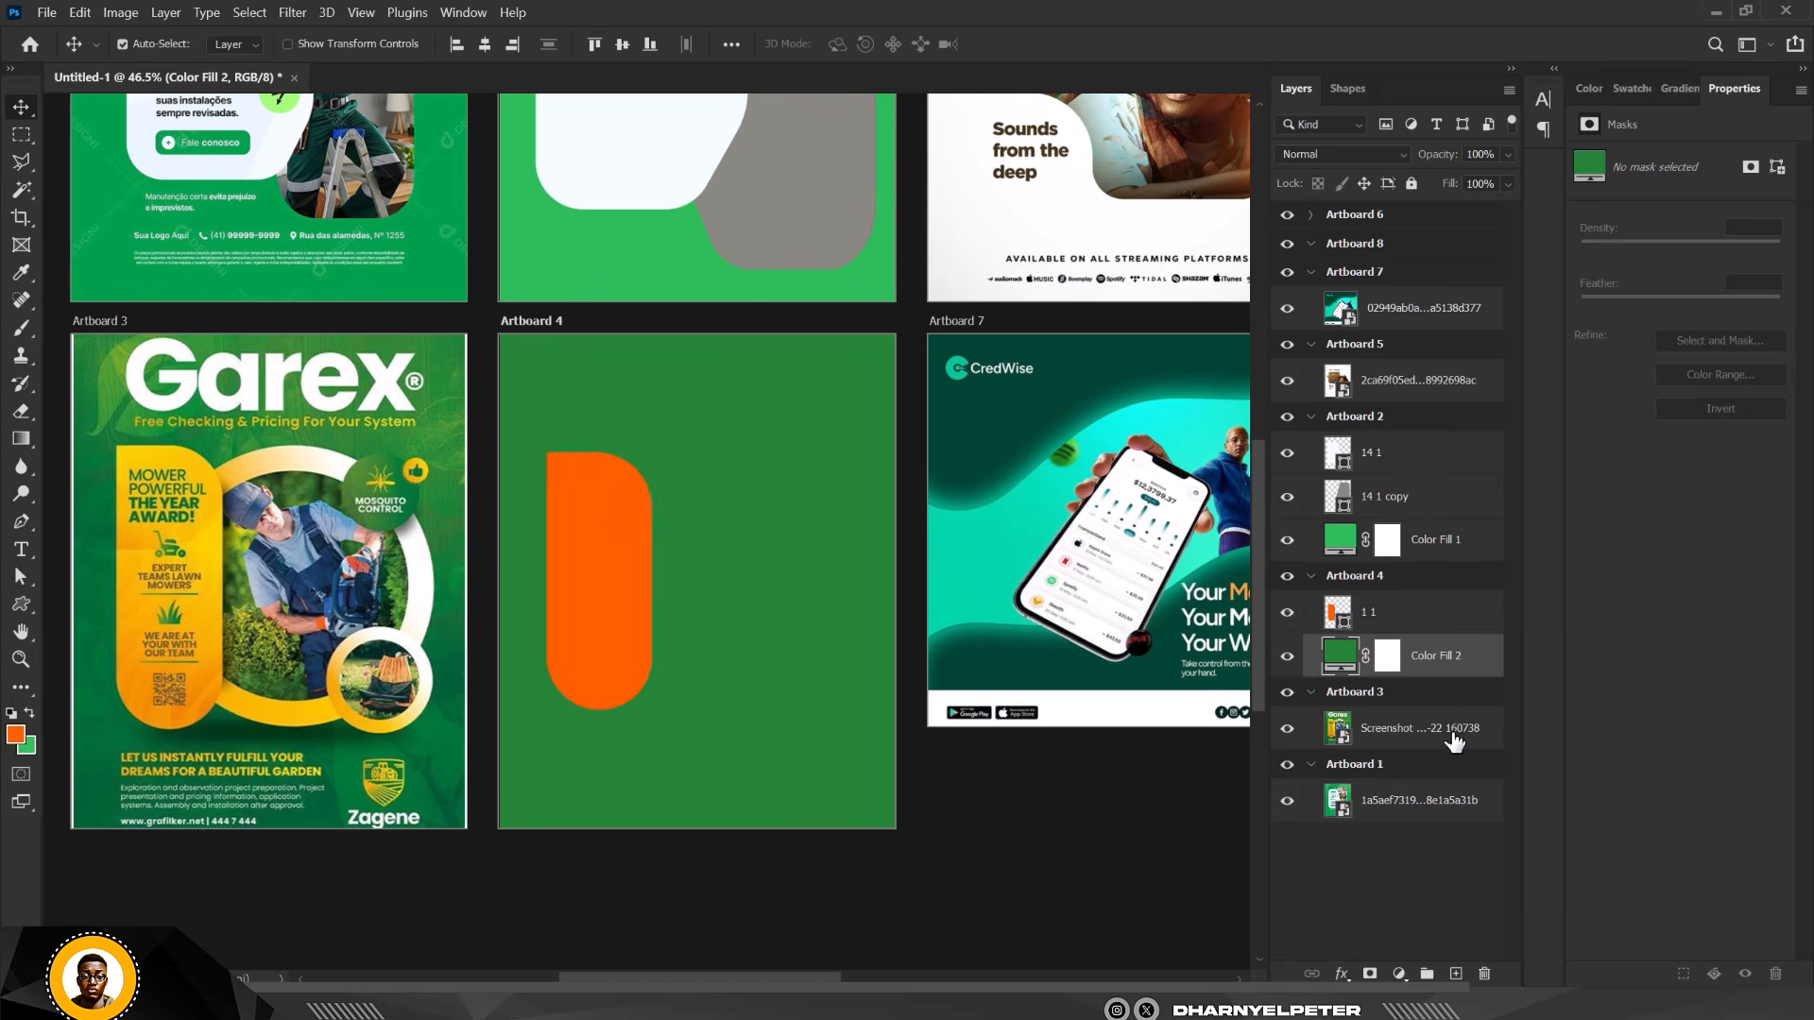
click(636, 513)
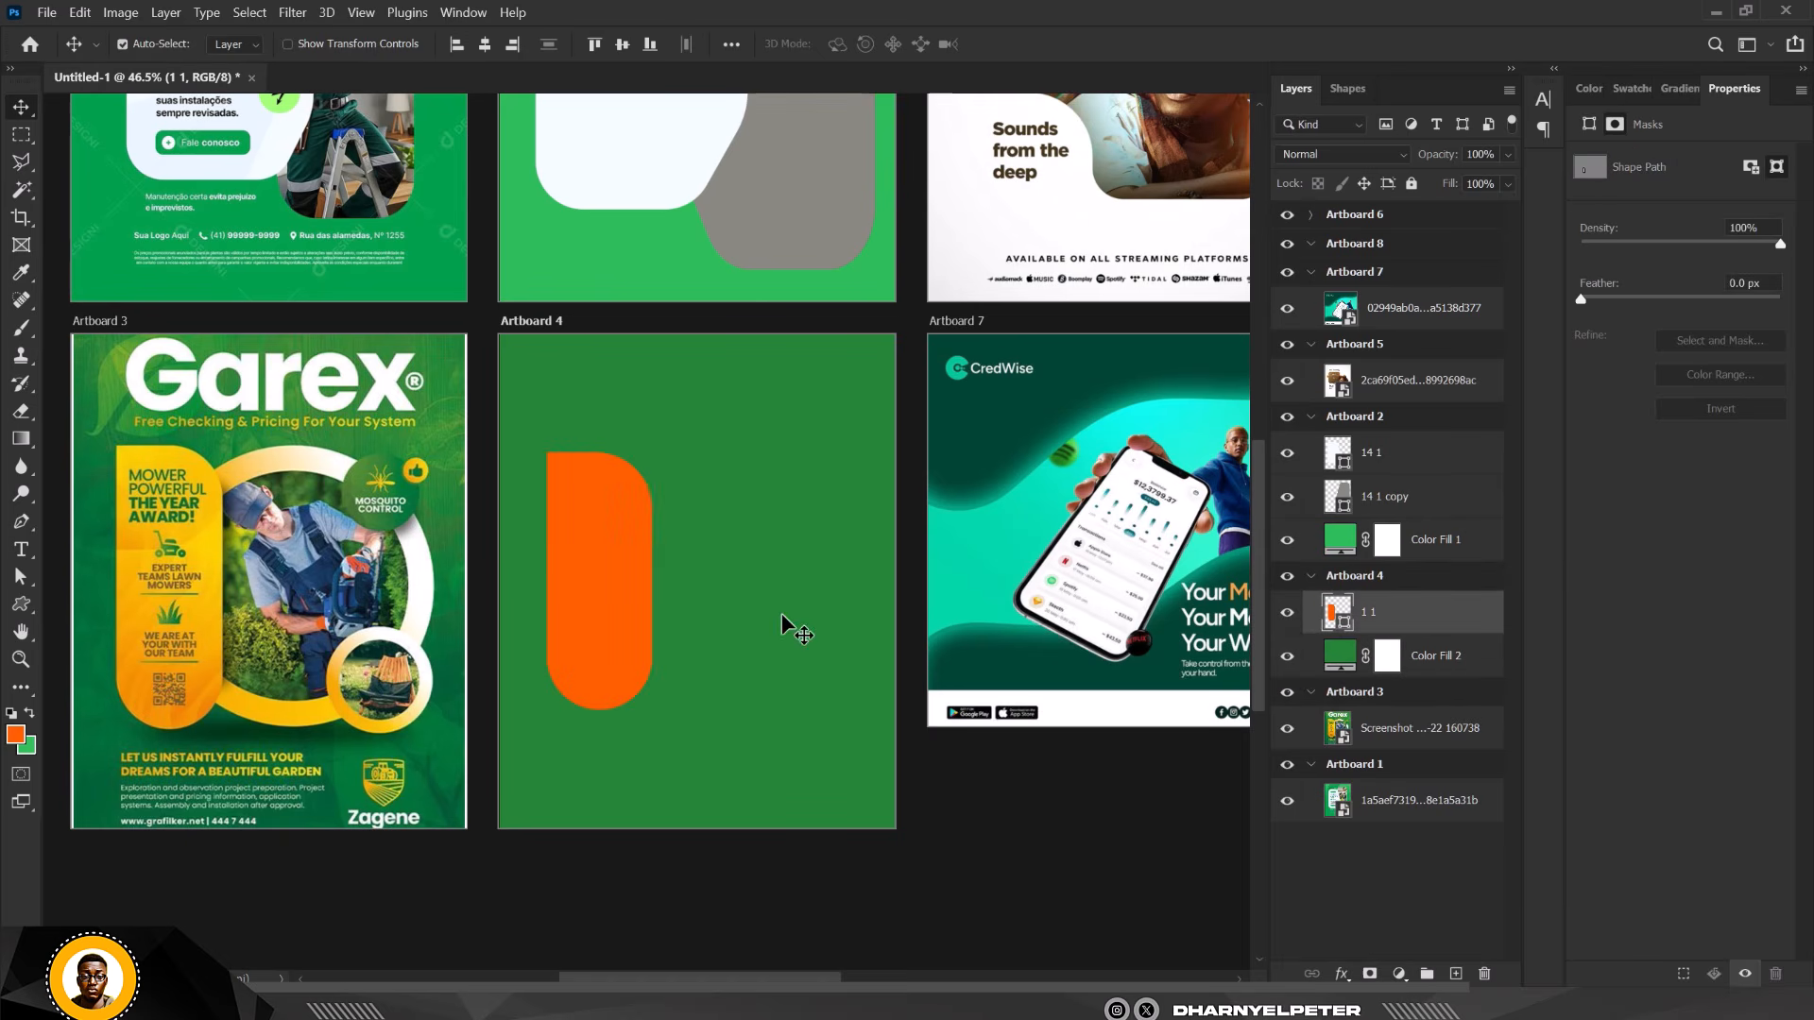
Recolor the orange pill shape on Artboard 4 to yellow #fcc803, sampled from the Garex flyer.
double_click(1338, 612)
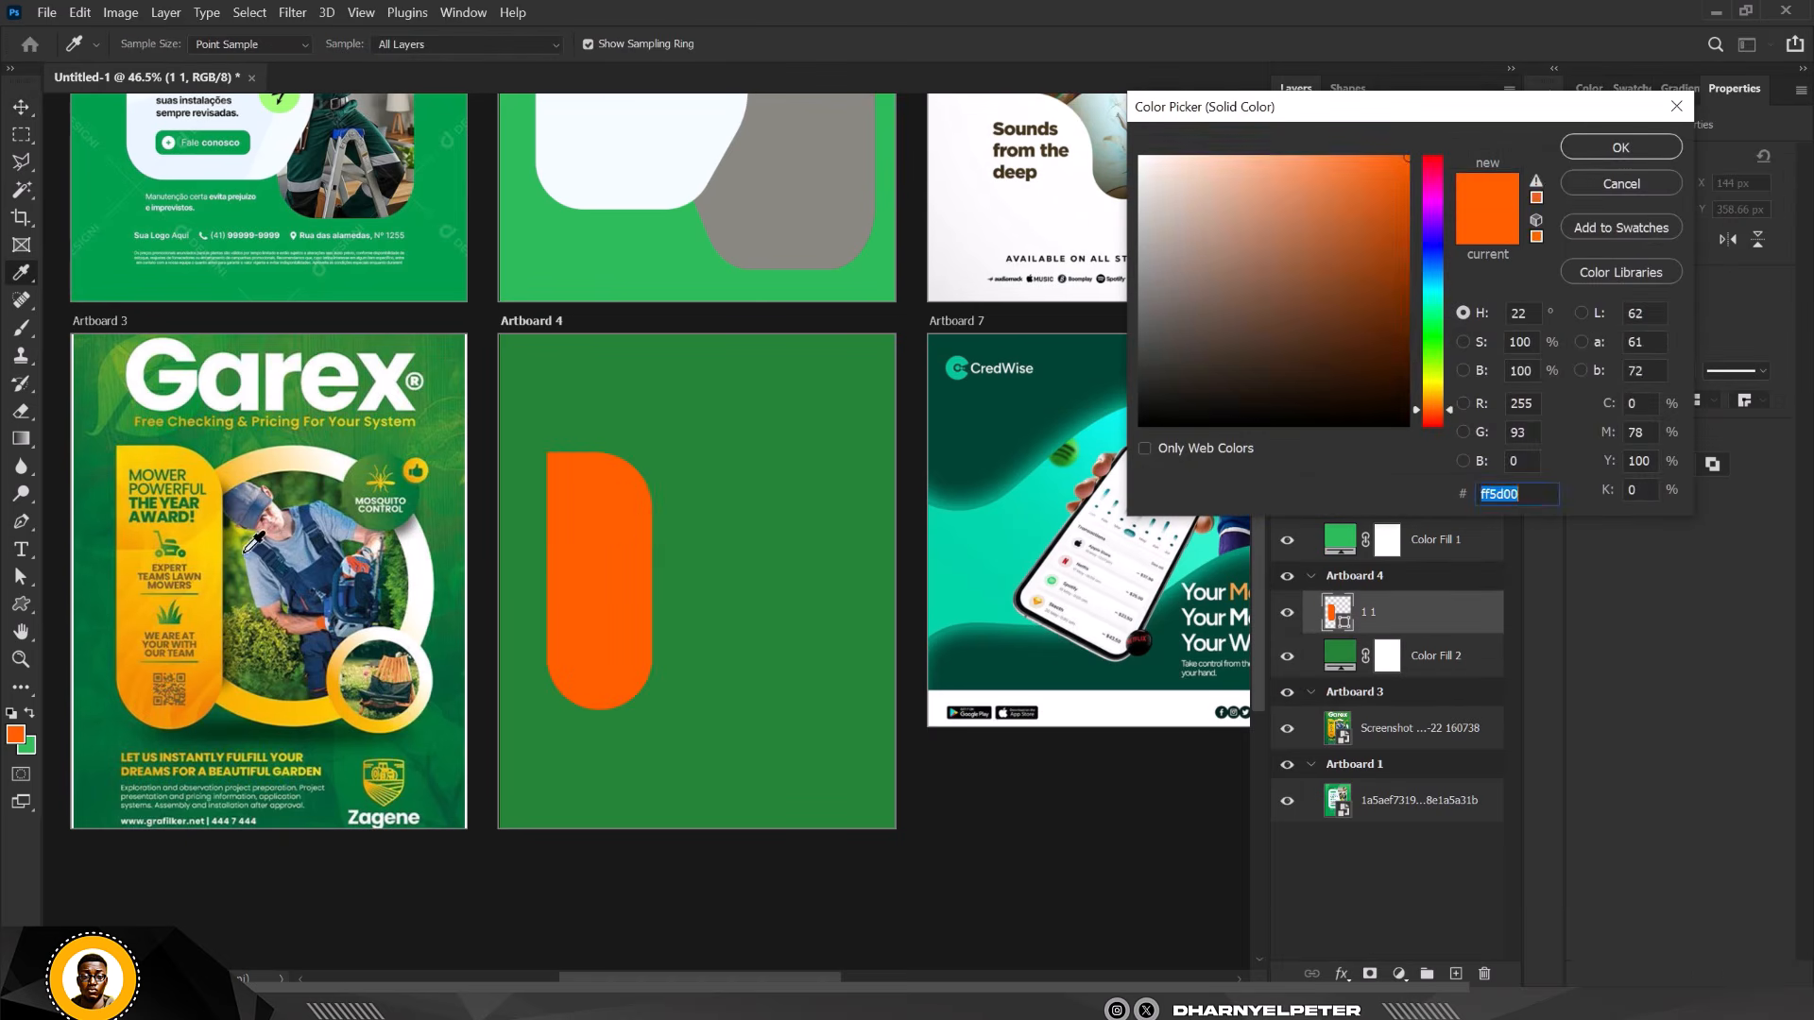
click(200, 535)
click(1637, 149)
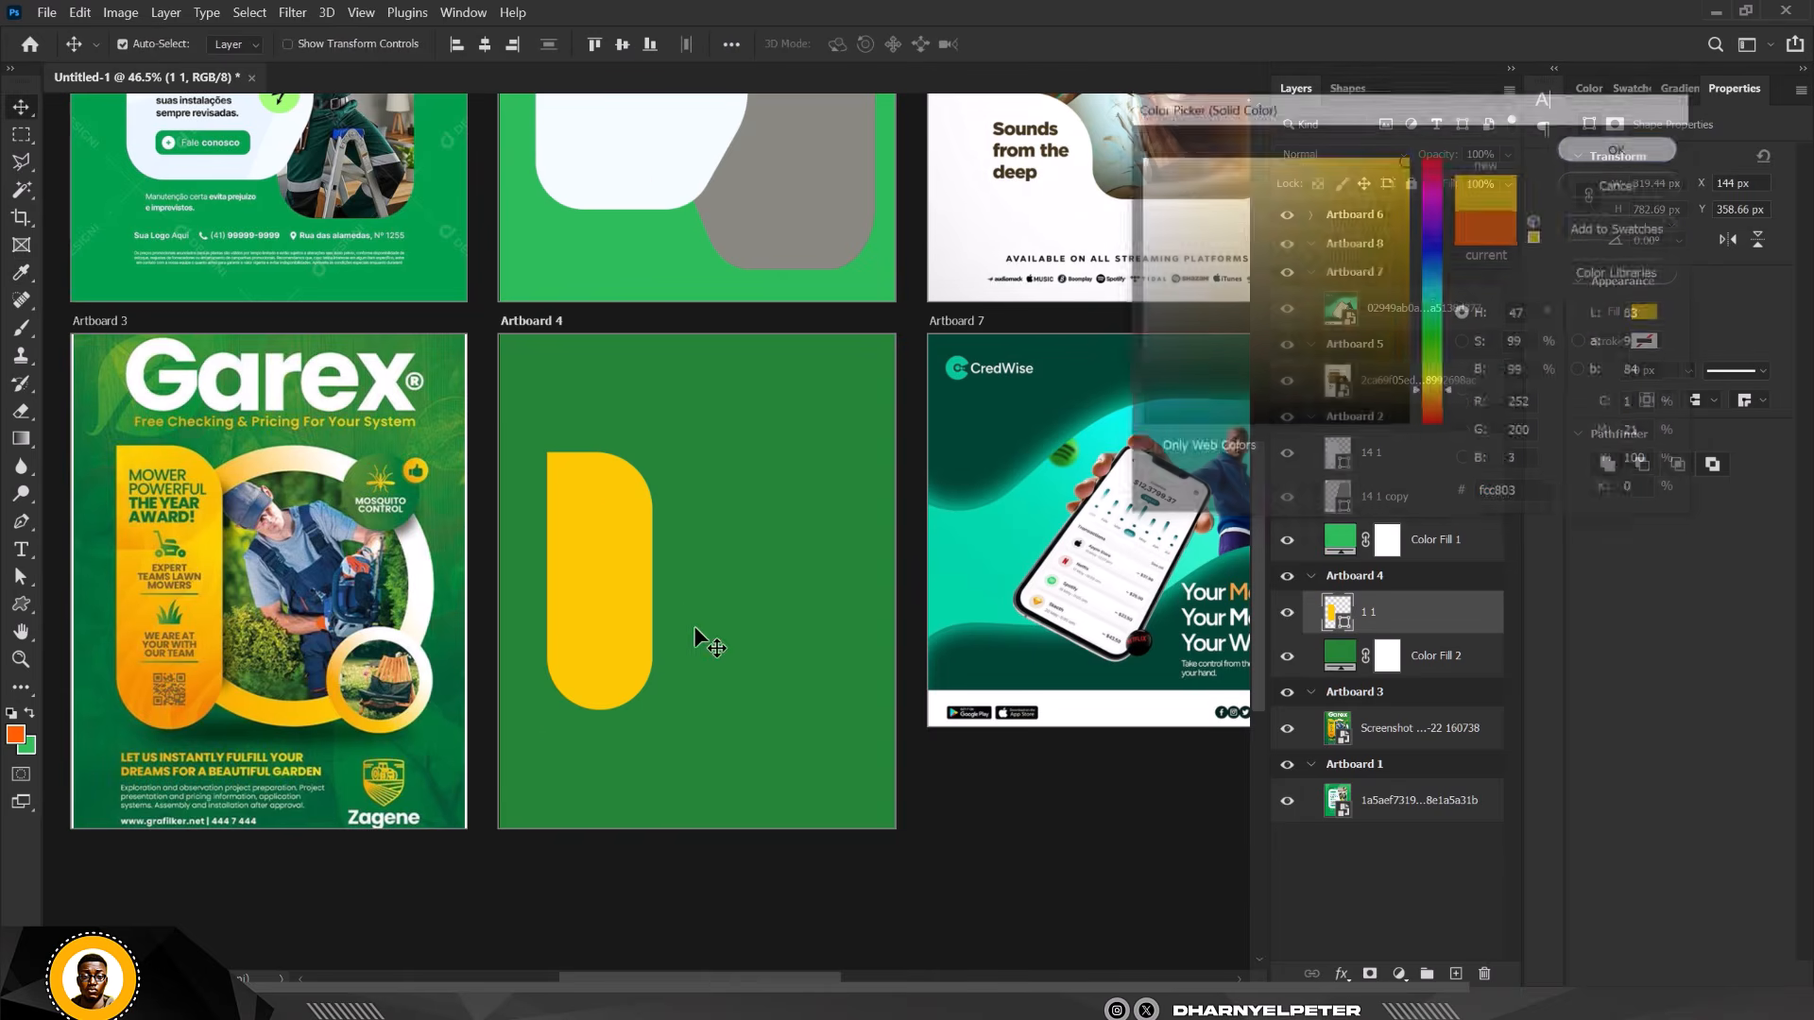
Enlarge the yellow pill shape to about 389 × 953 px and position it near Artboard 4's left side.
drag(619, 510, 619, 537)
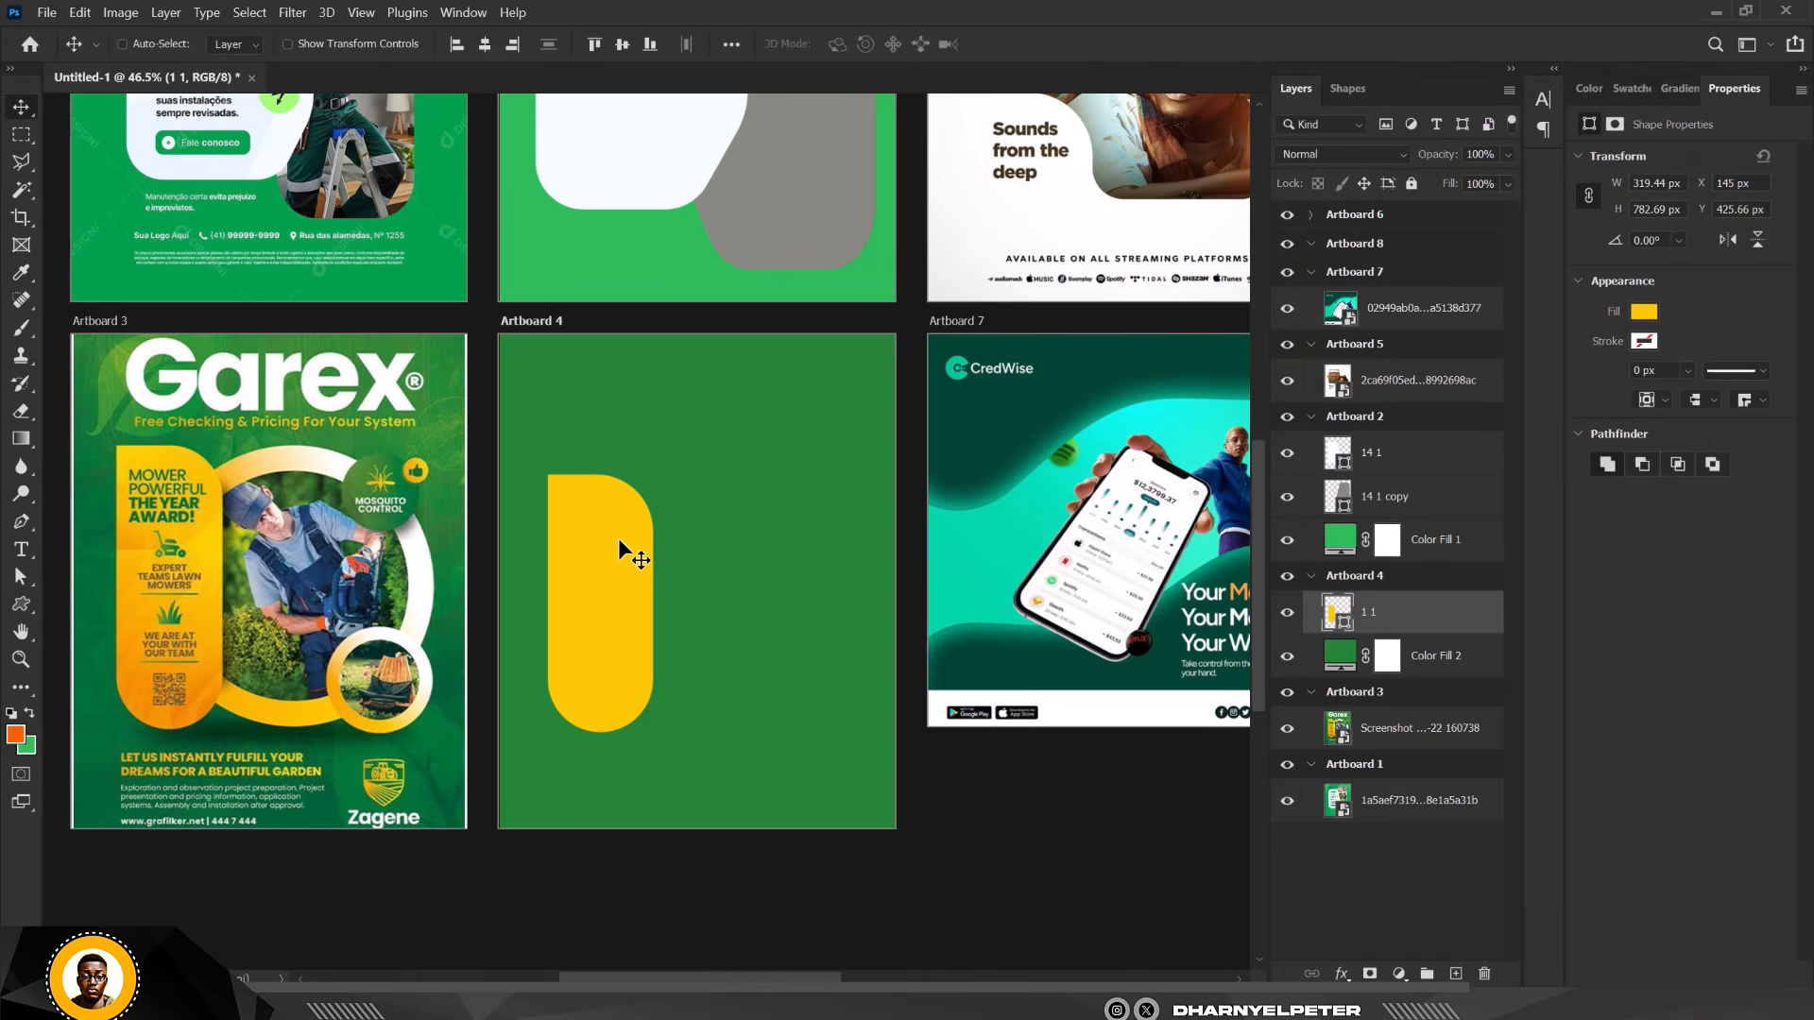
key(ctrl+t)
drag(651, 469, 674, 418)
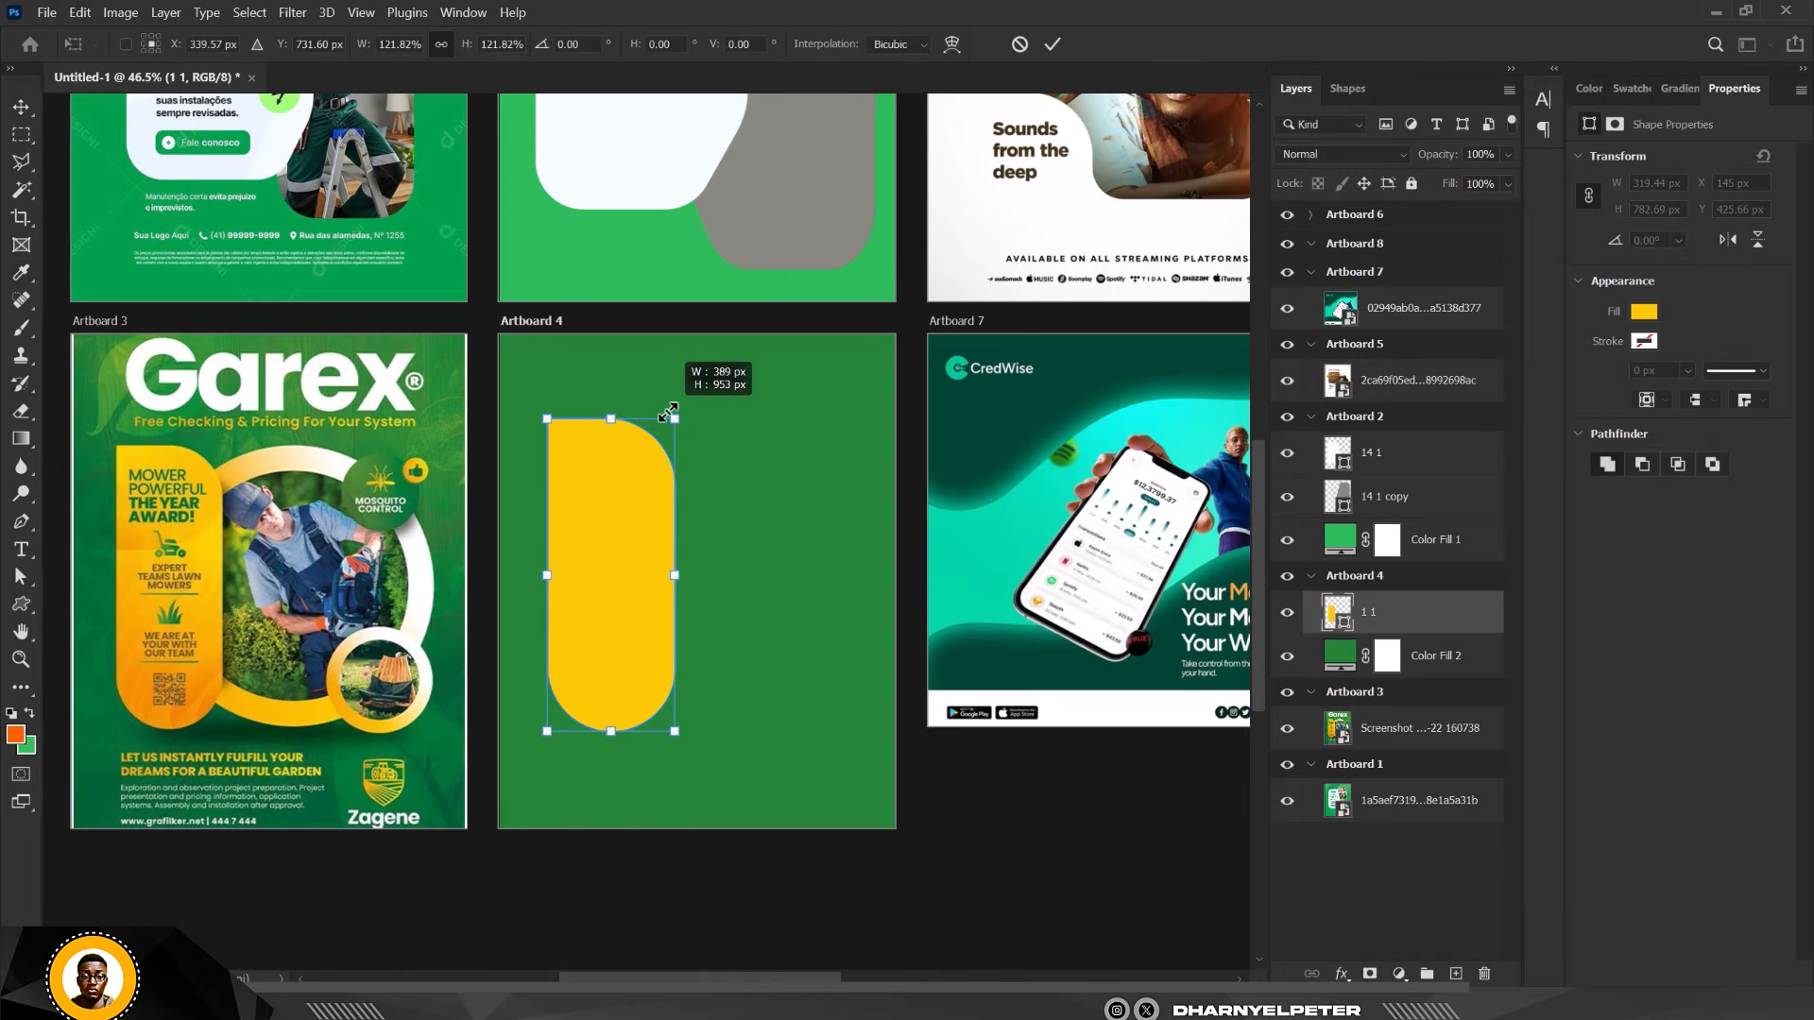
drag(615, 570, 602, 553)
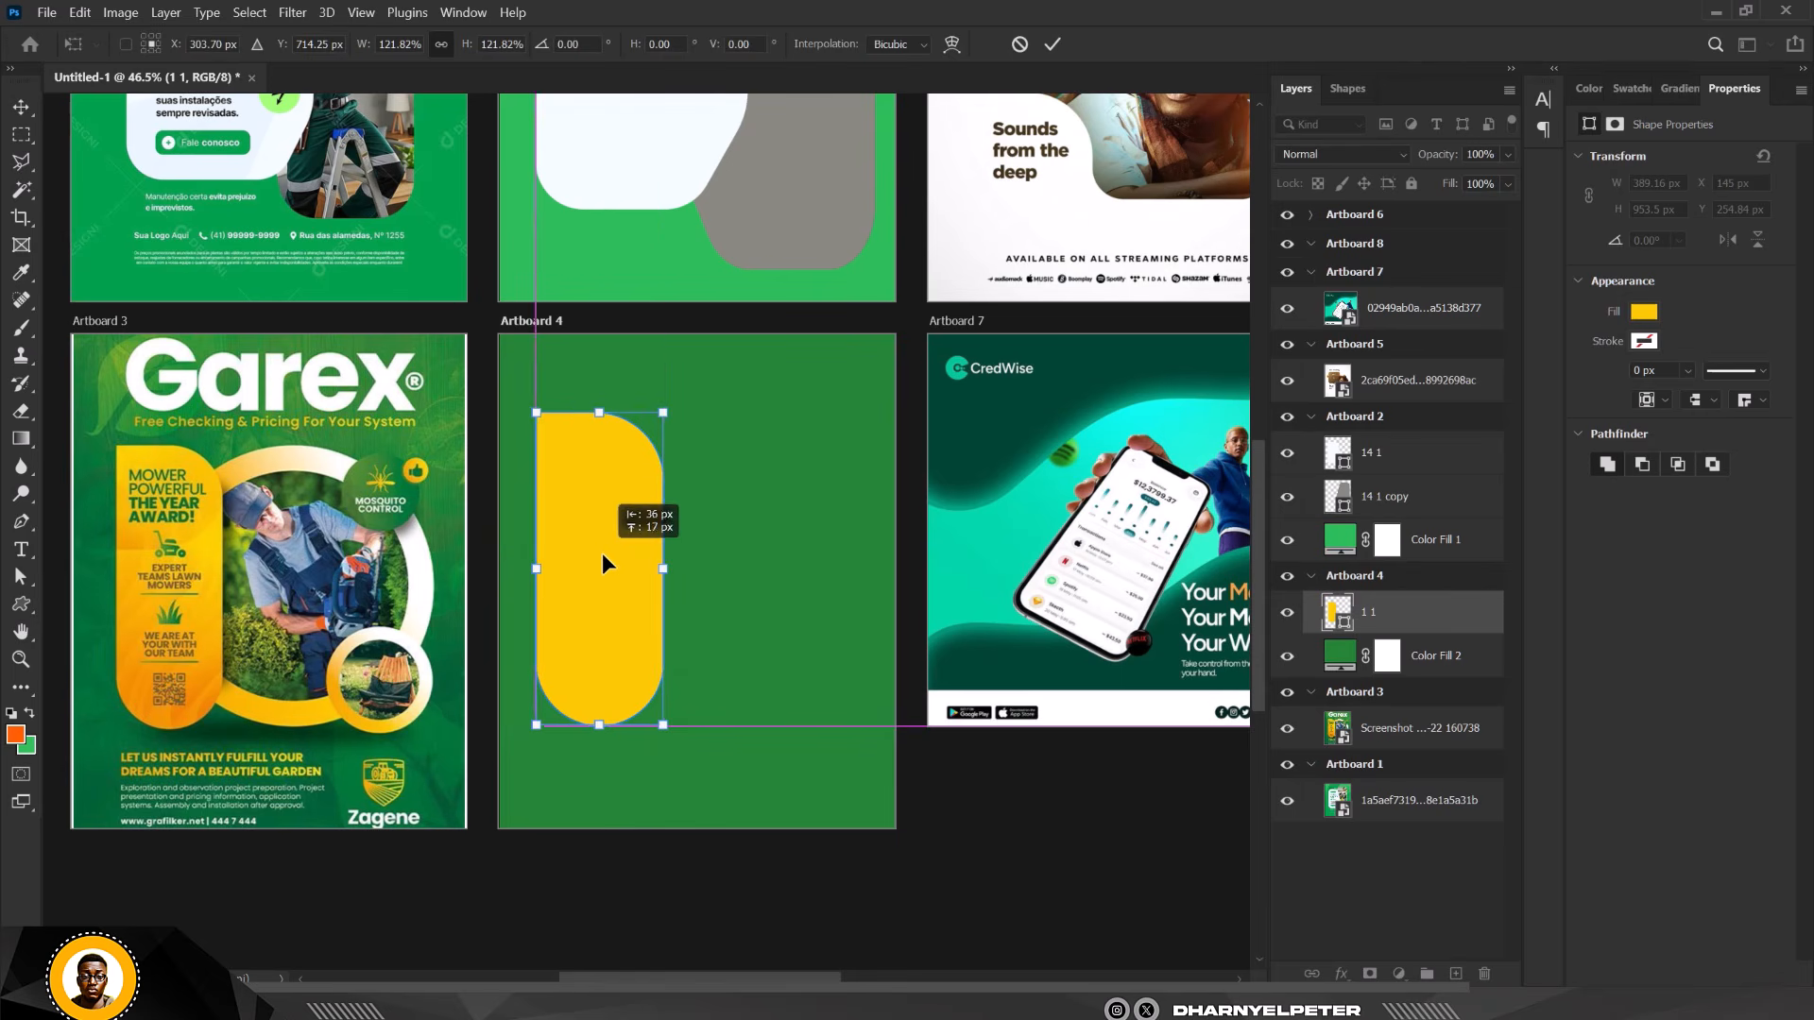
key(Return)
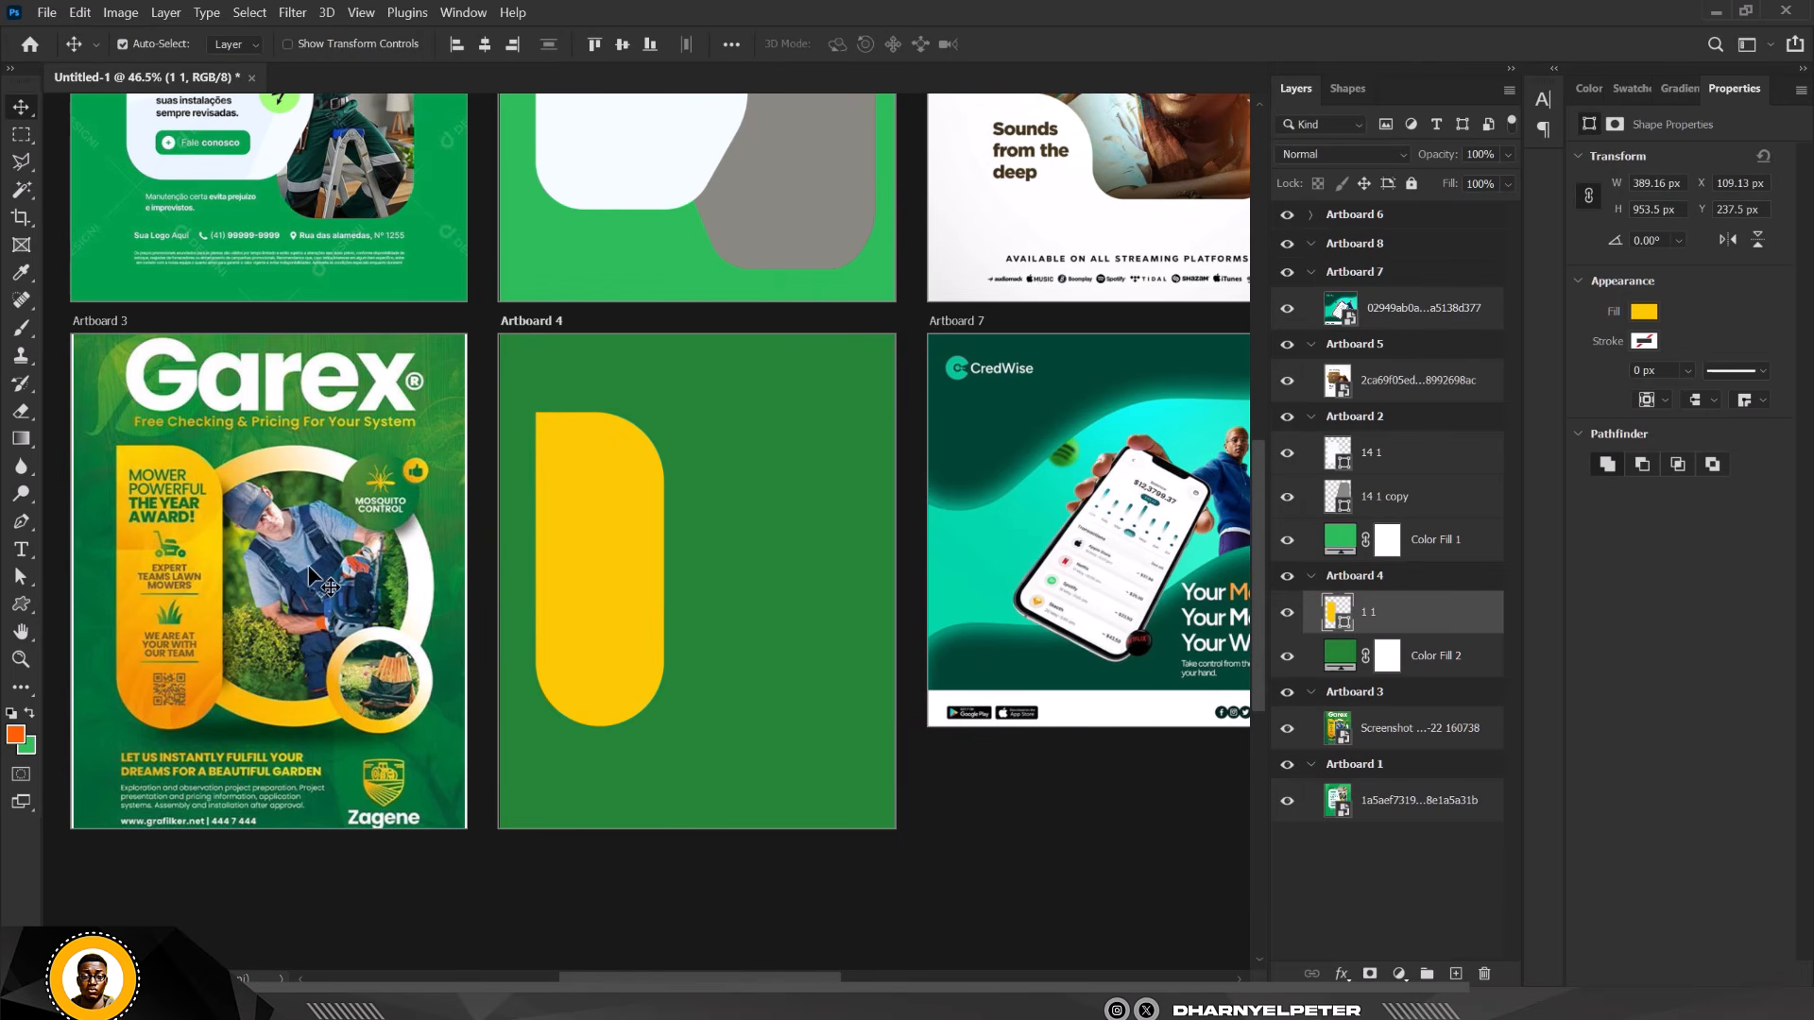
drag(619, 548, 615, 548)
right_click(24, 605)
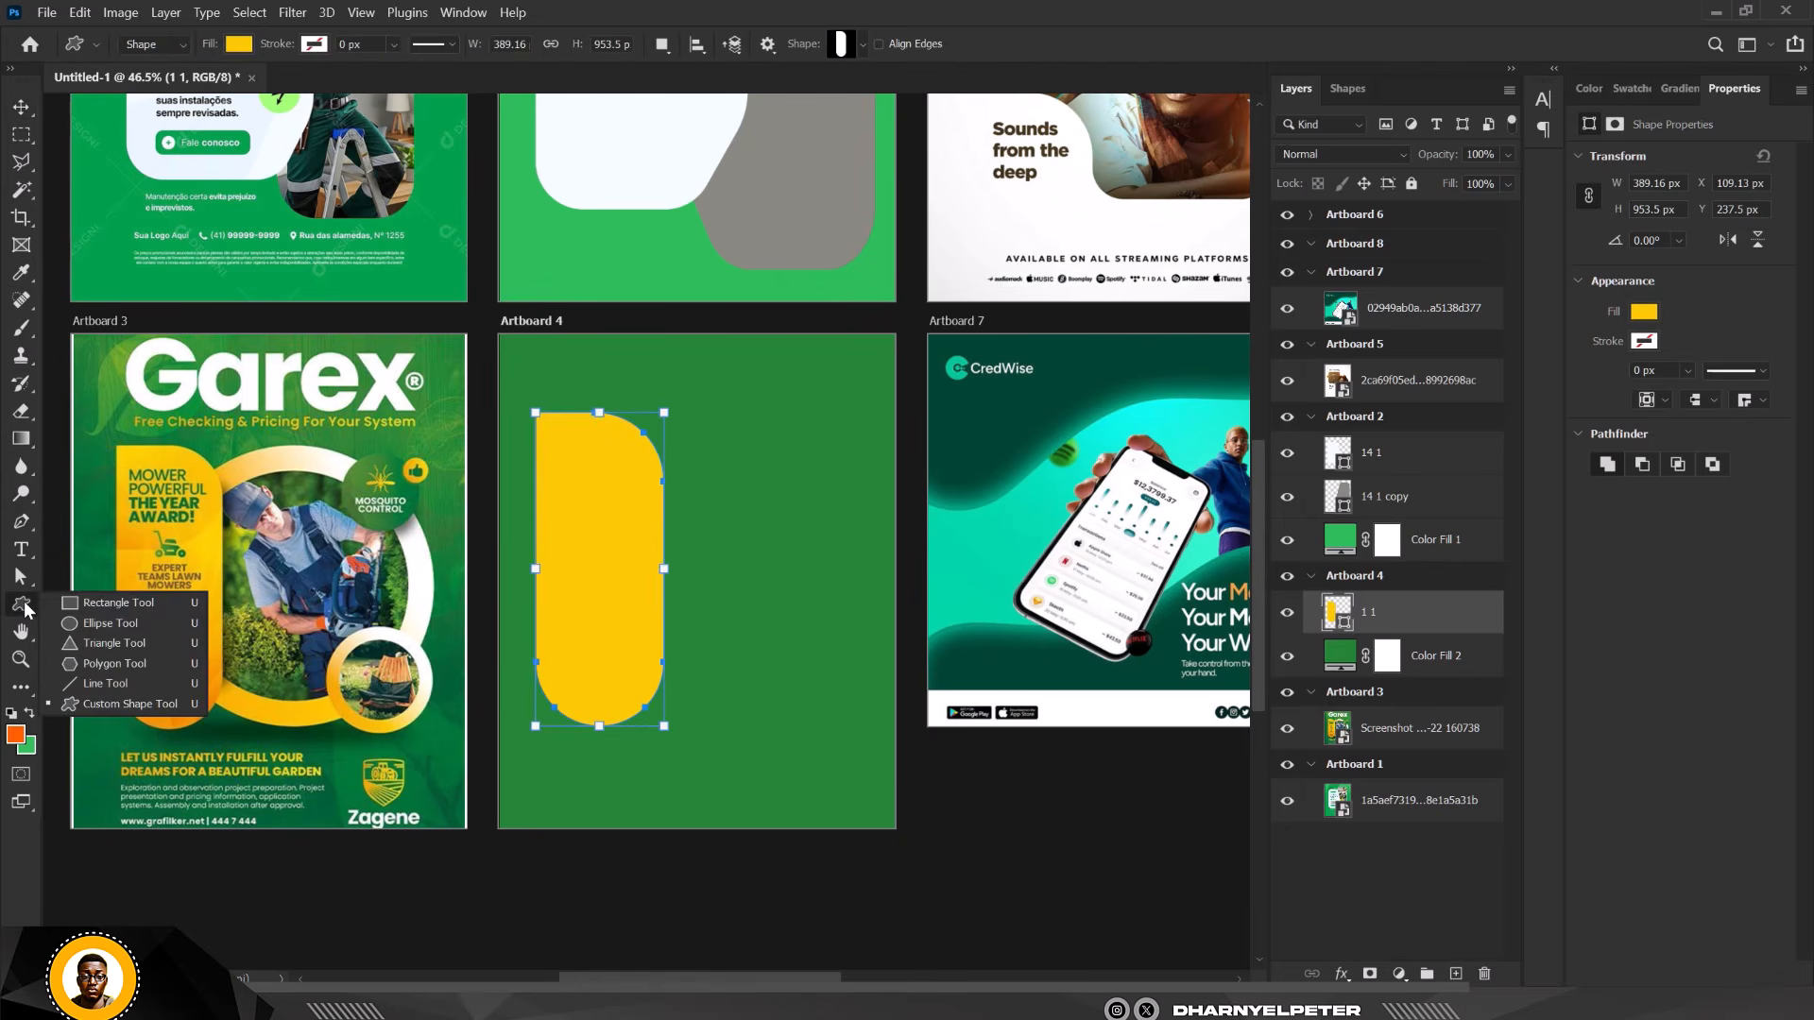
click(85, 620)
drag(705, 492, 987, 796)
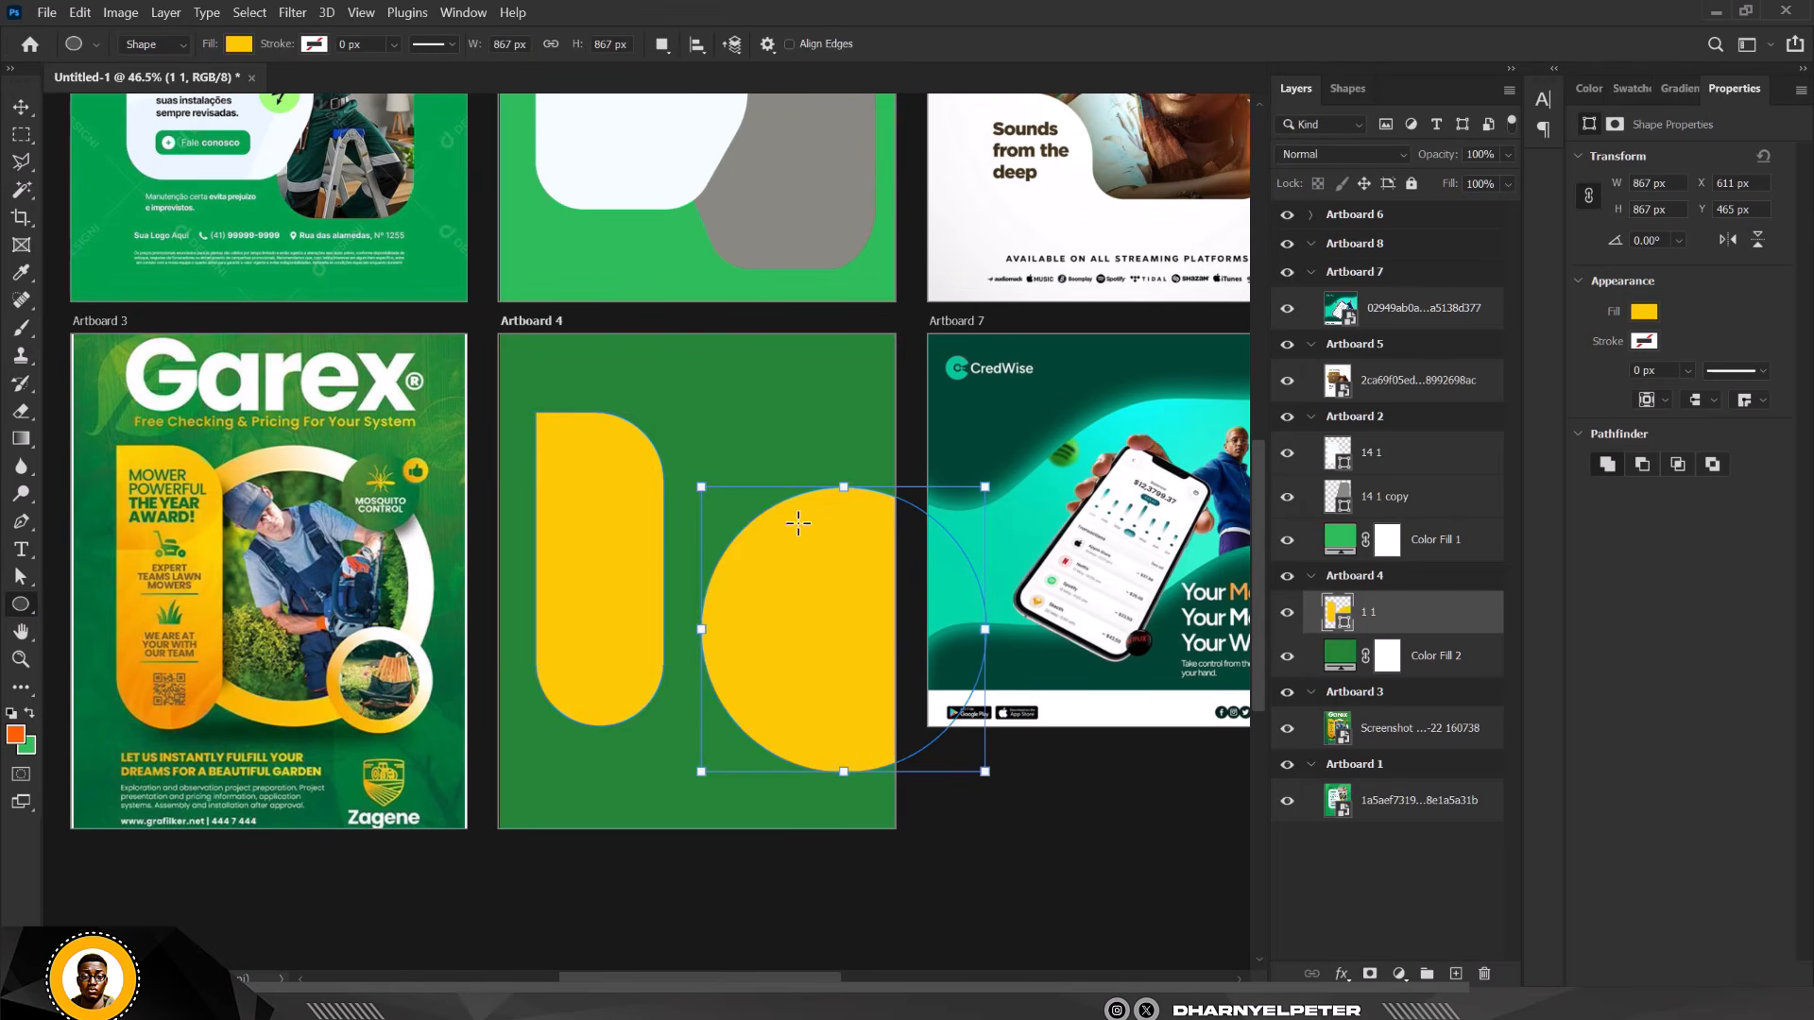
click(20, 104)
drag(797, 648, 759, 626)
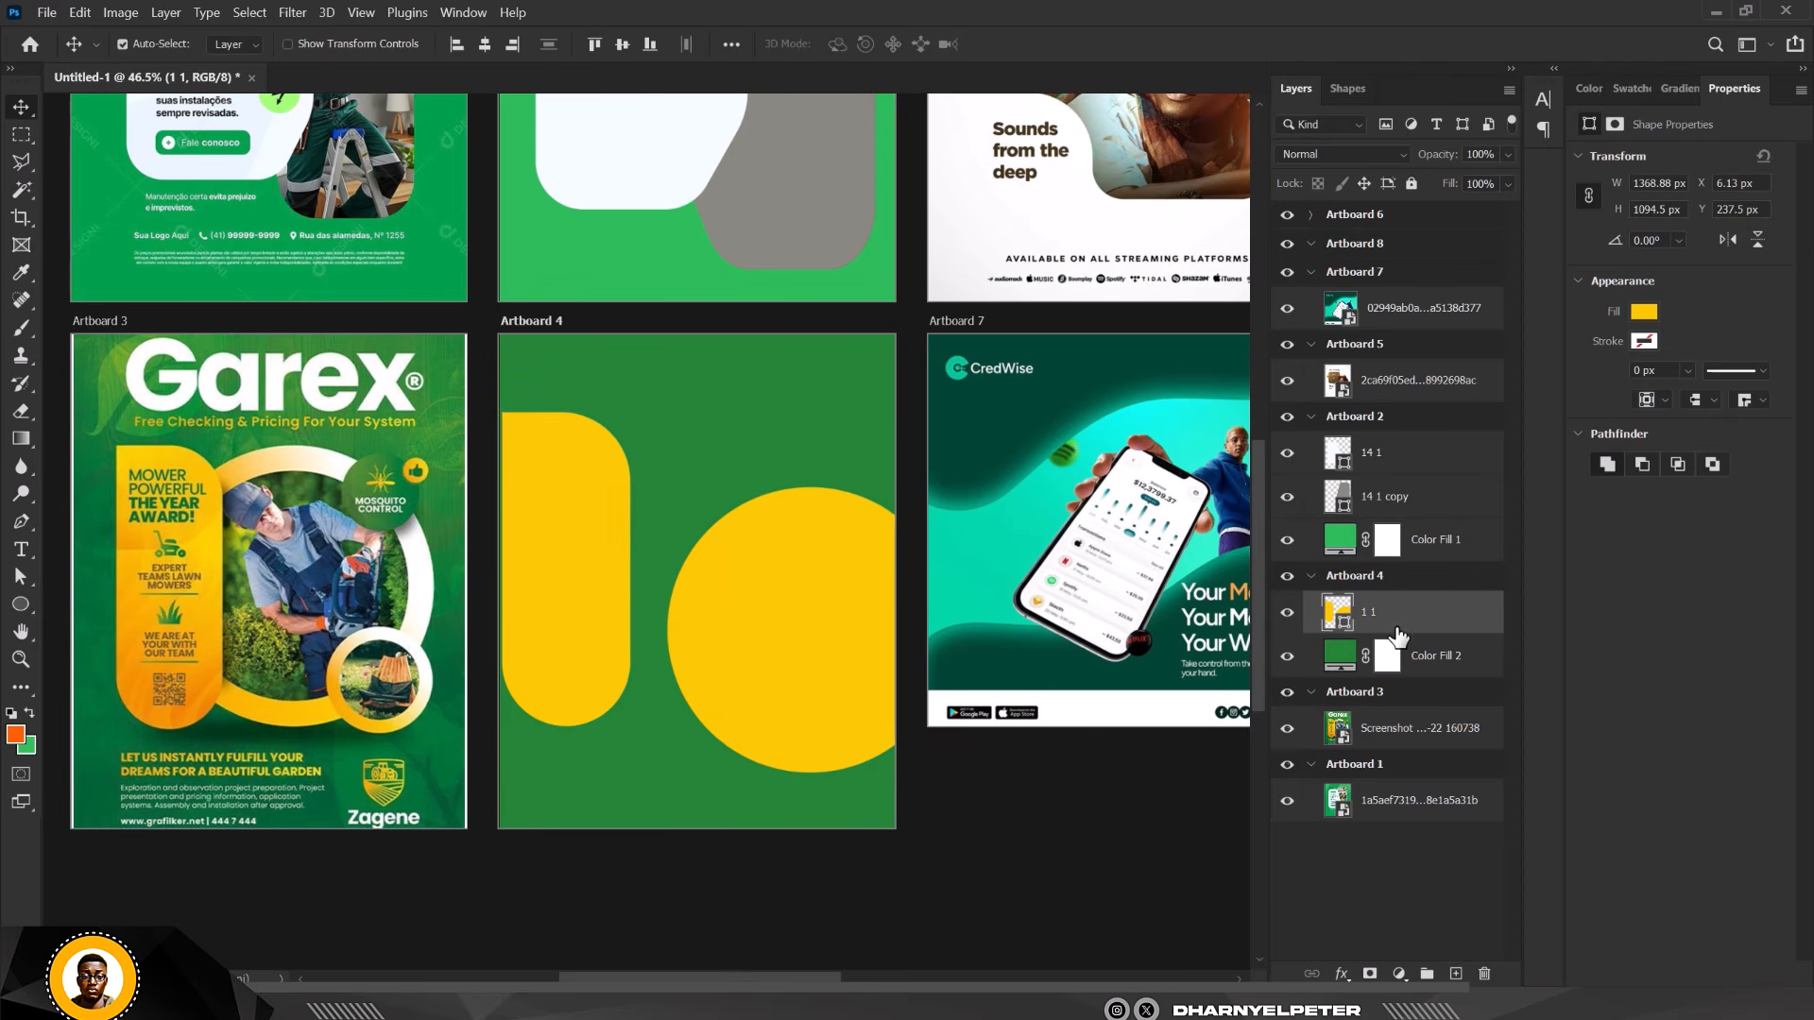
key(ctrl+z)
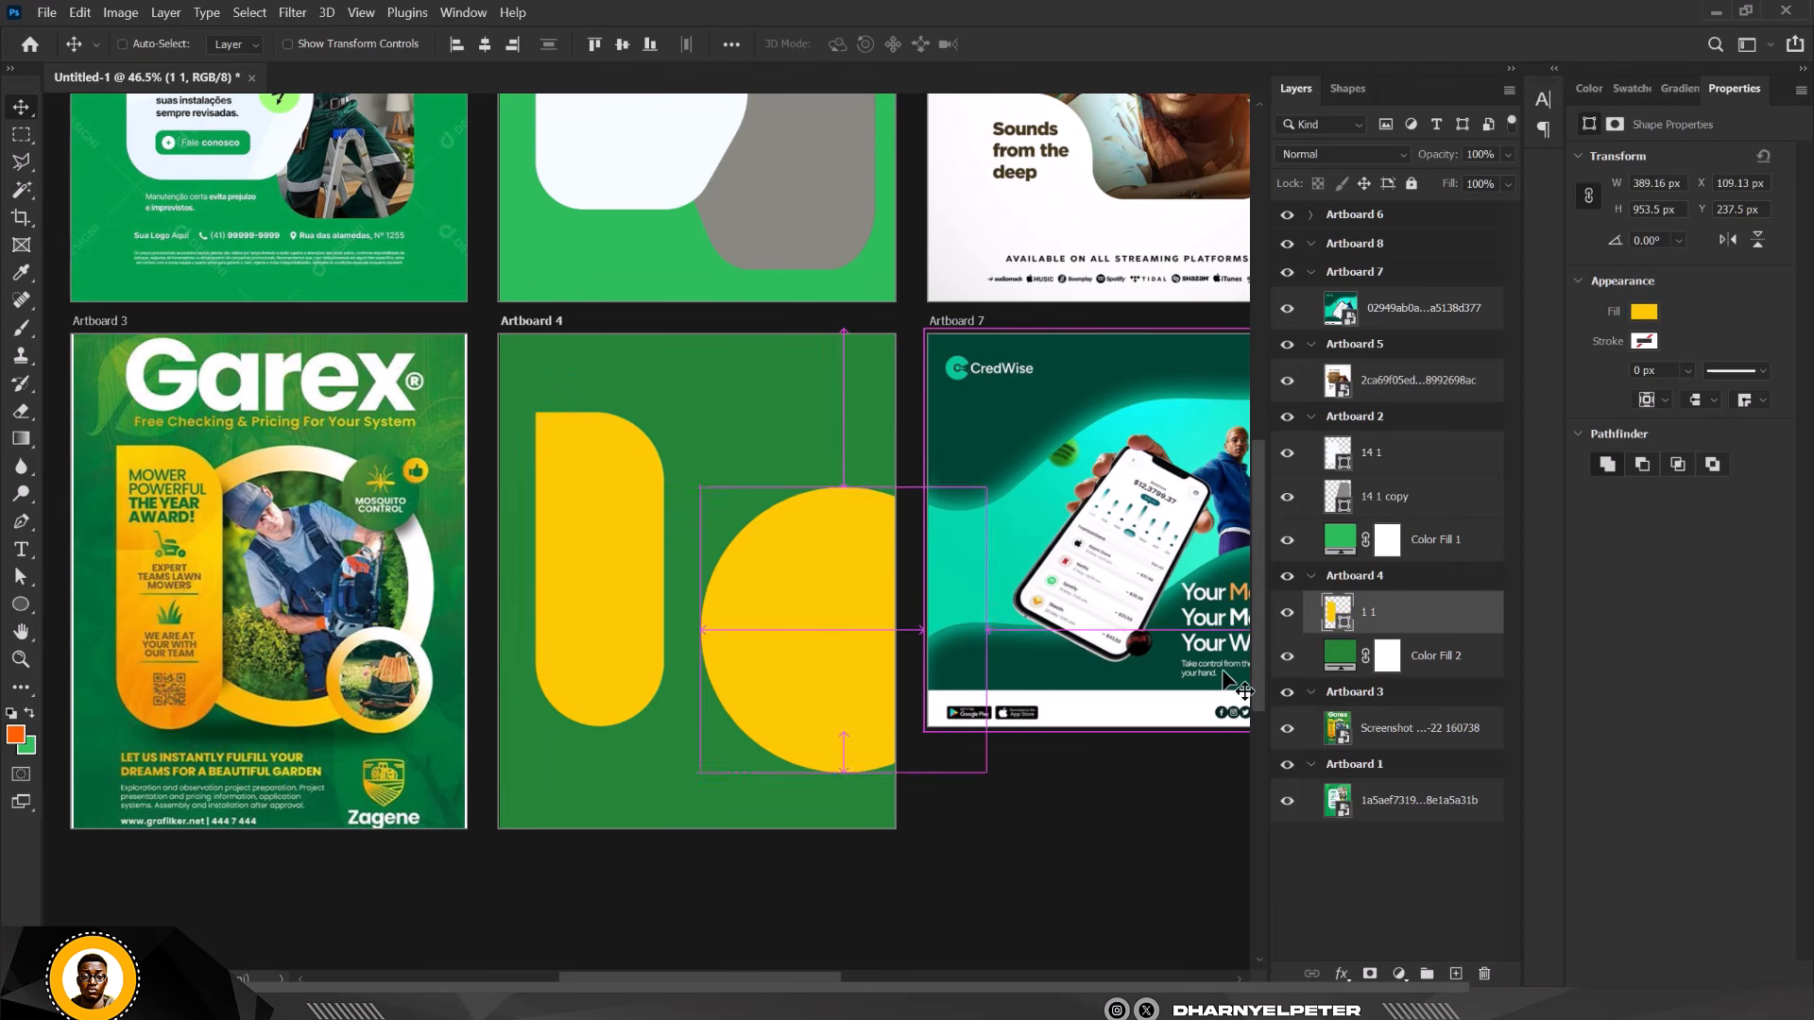
key(ctrl+z)
Draw a circle about 886 px wide on its own layer, overlap it with the pill shape's right side, and place it behind the pill.
click(1456, 973)
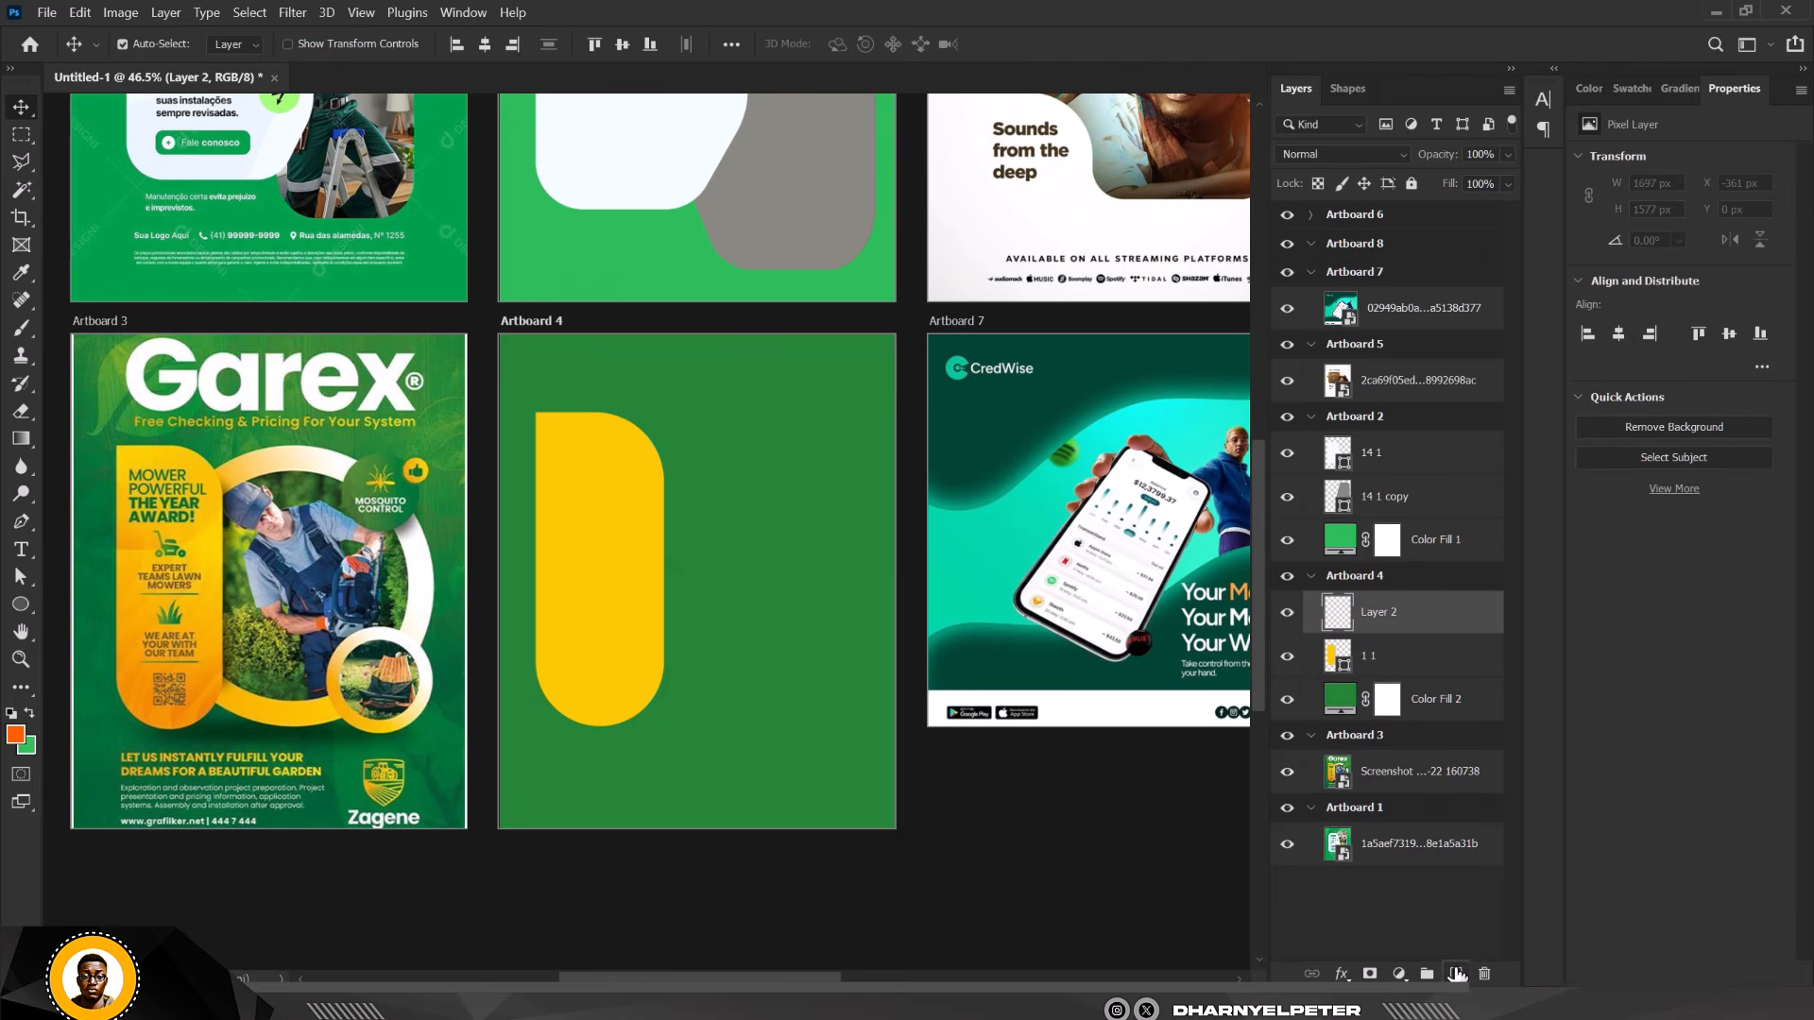
click(21, 605)
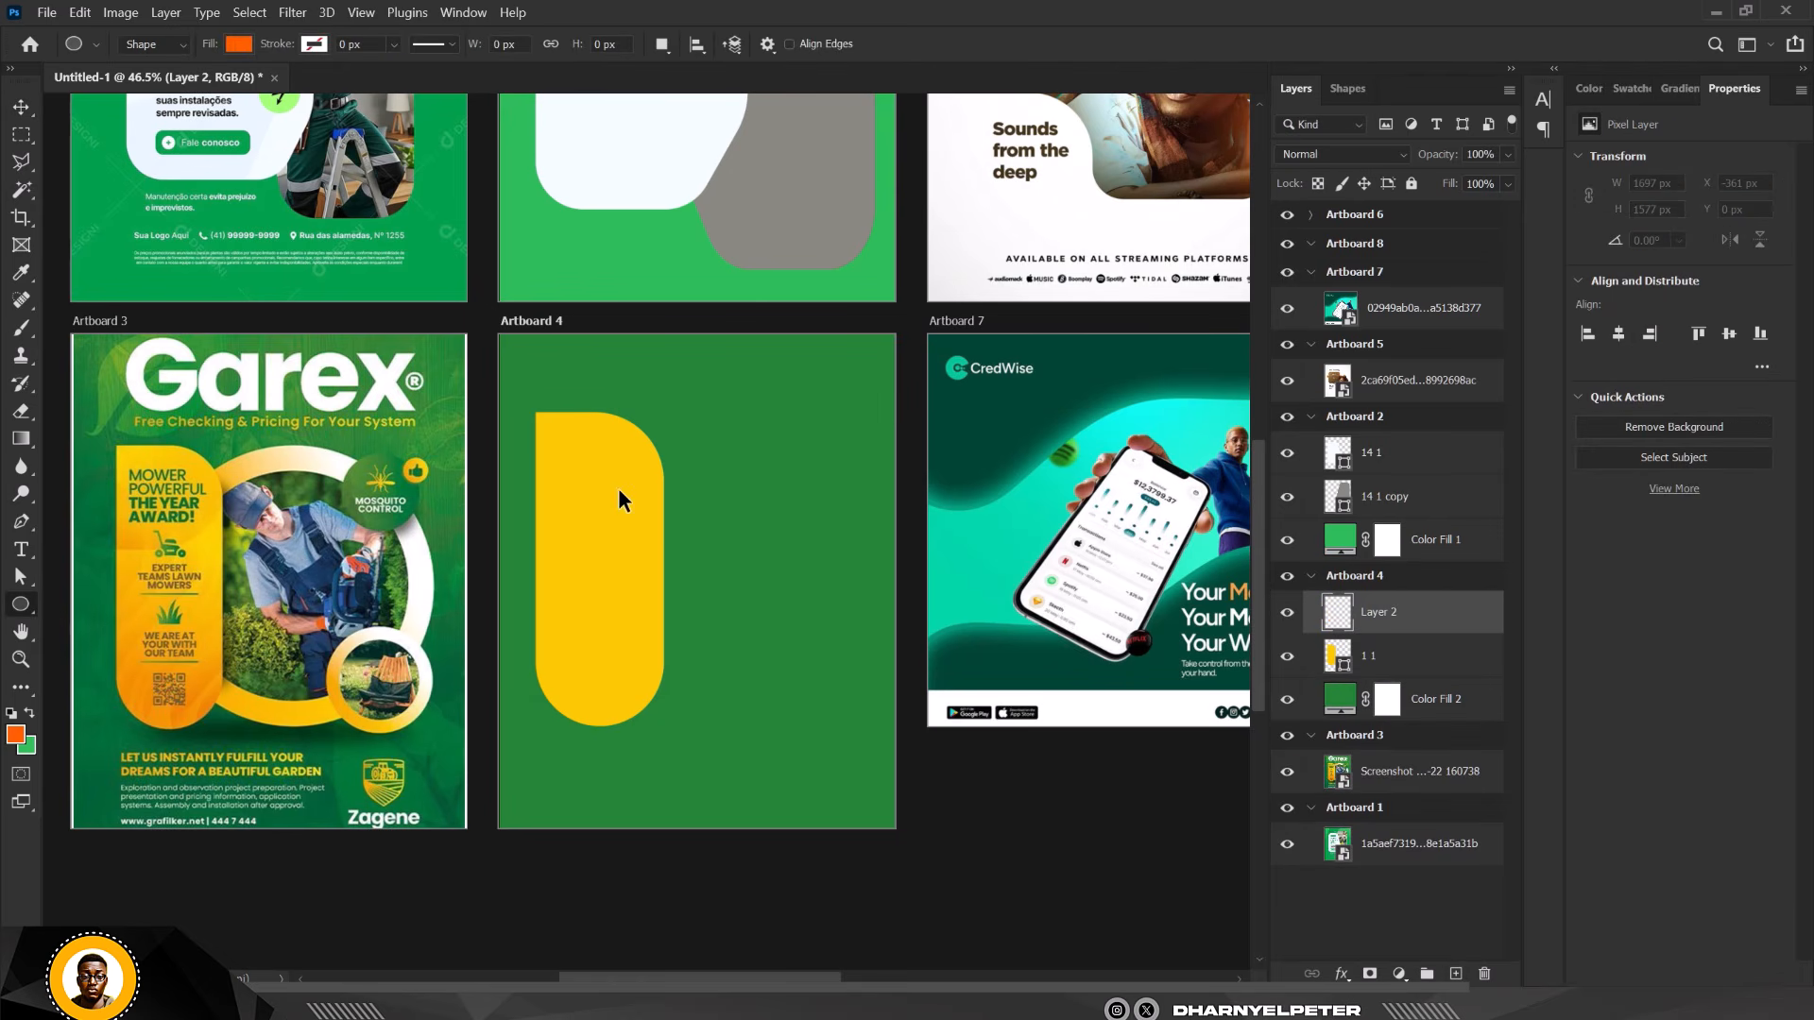
drag(703, 472, 998, 799)
click(21, 106)
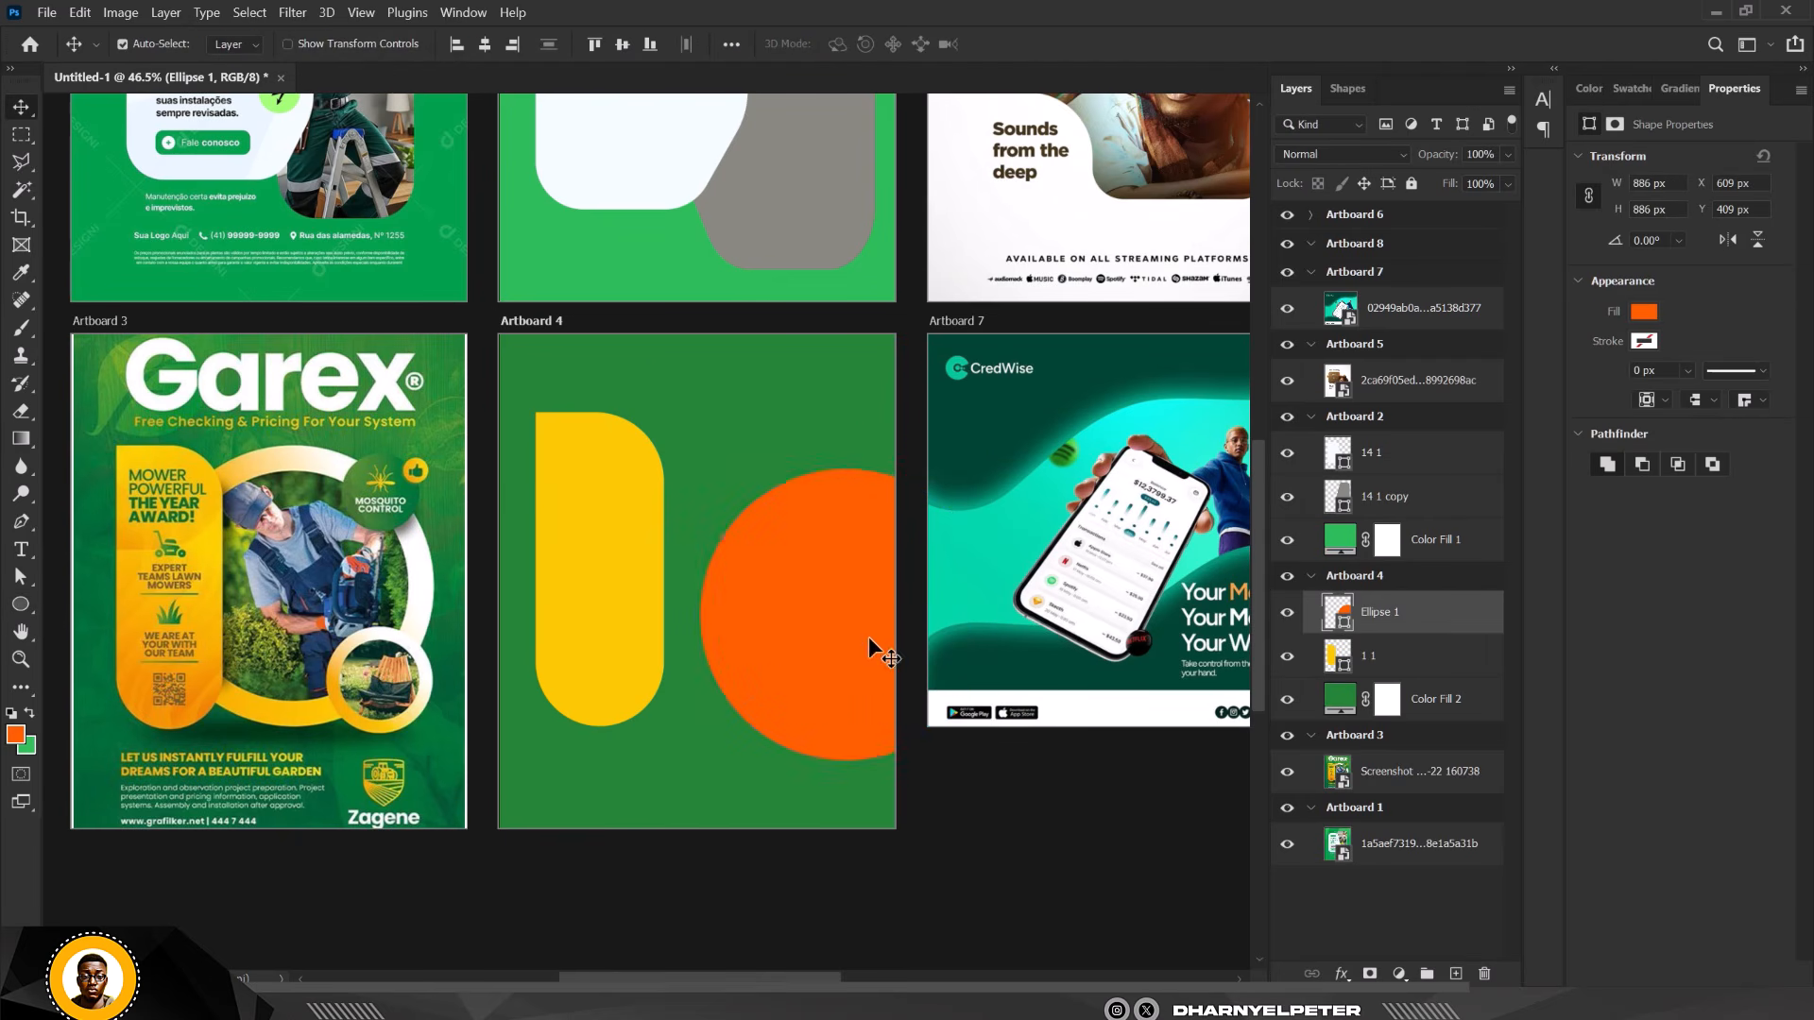
drag(866, 648, 745, 564)
drag(1465, 620, 1465, 718)
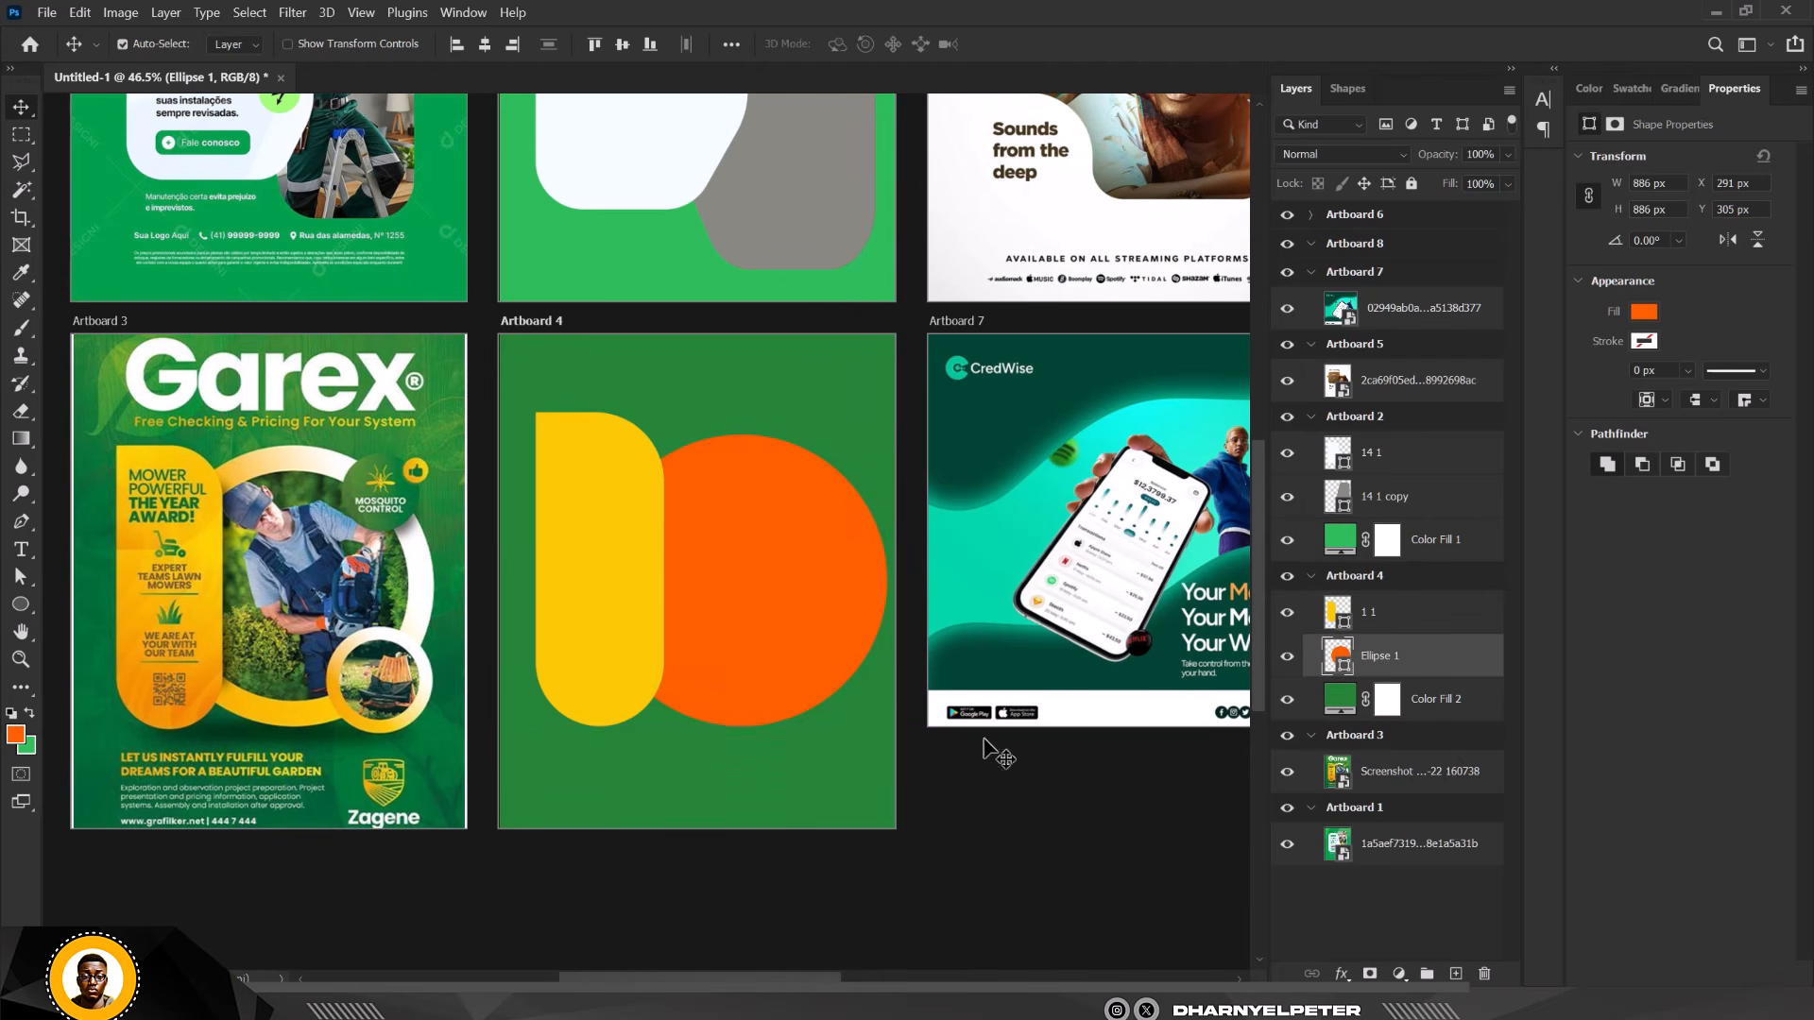
Recolor the orange circle to yellow #fcc803, sampled from the pill shape.
double_click(1340, 655)
click(610, 545)
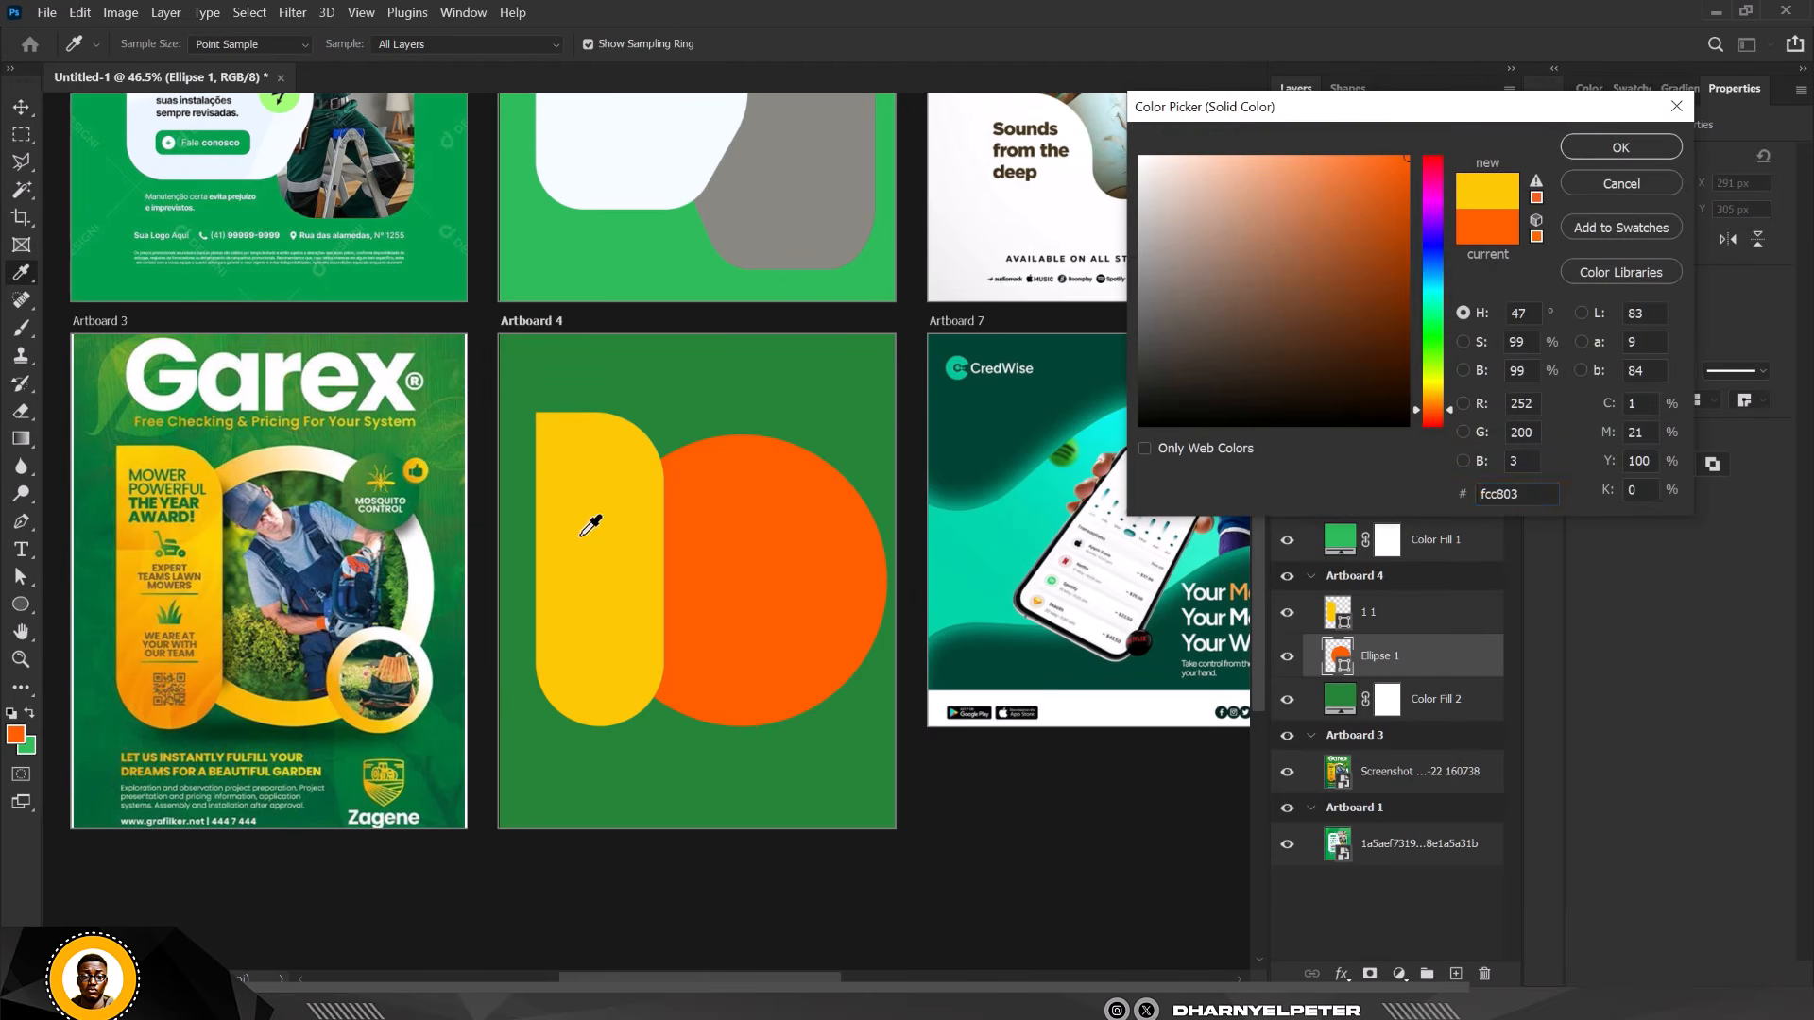
click(1597, 146)
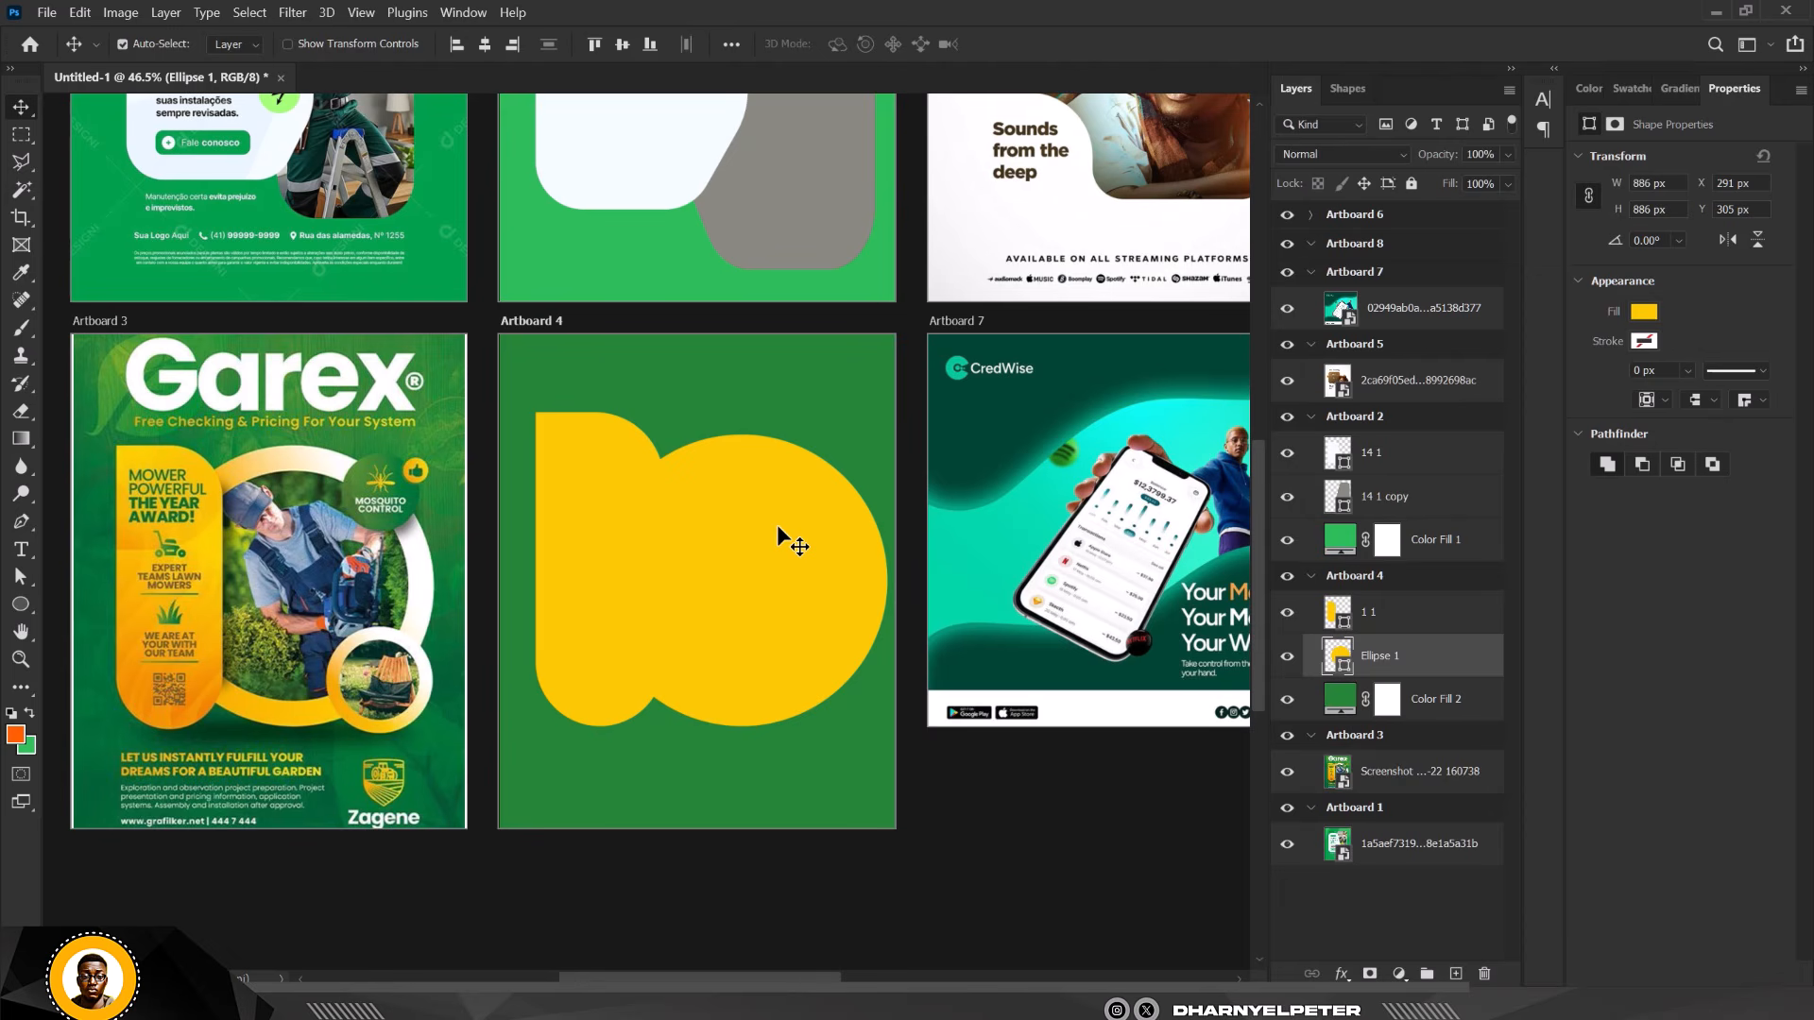
Duplicate the yellow circle and scale the copy down about its center to about 705 px.
key(ctrl+j)
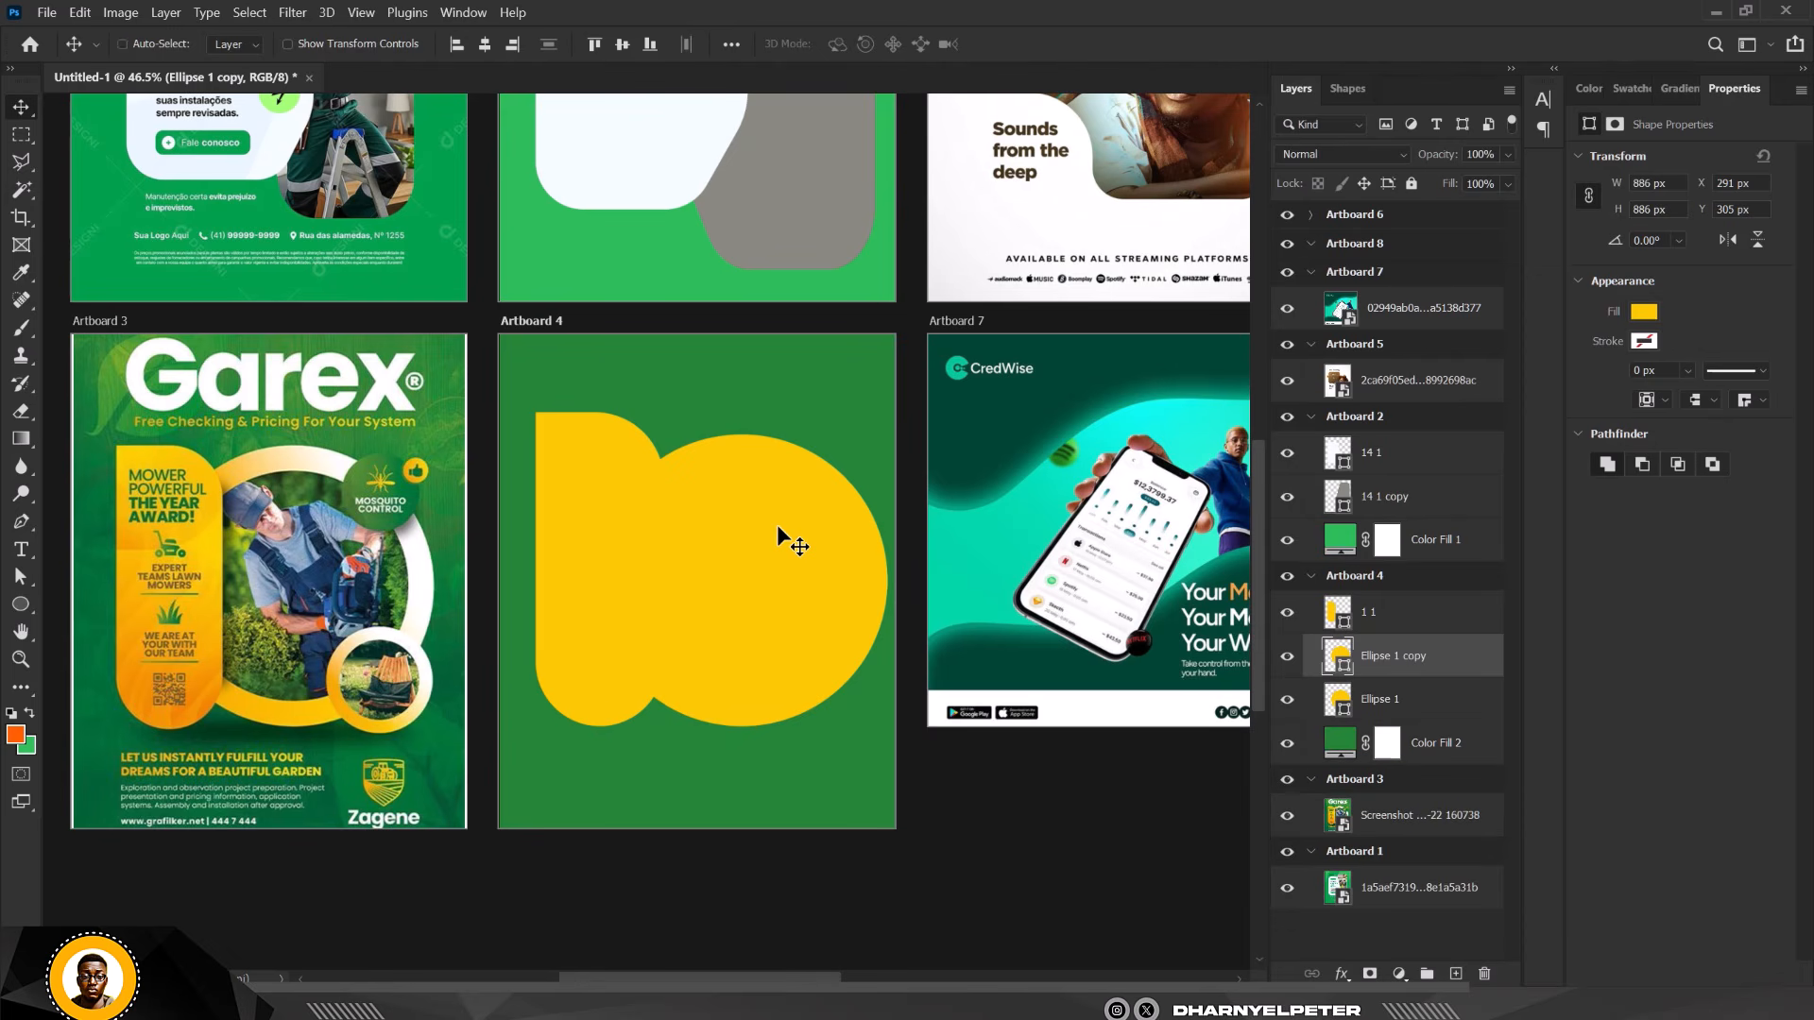
key(ctrl+t)
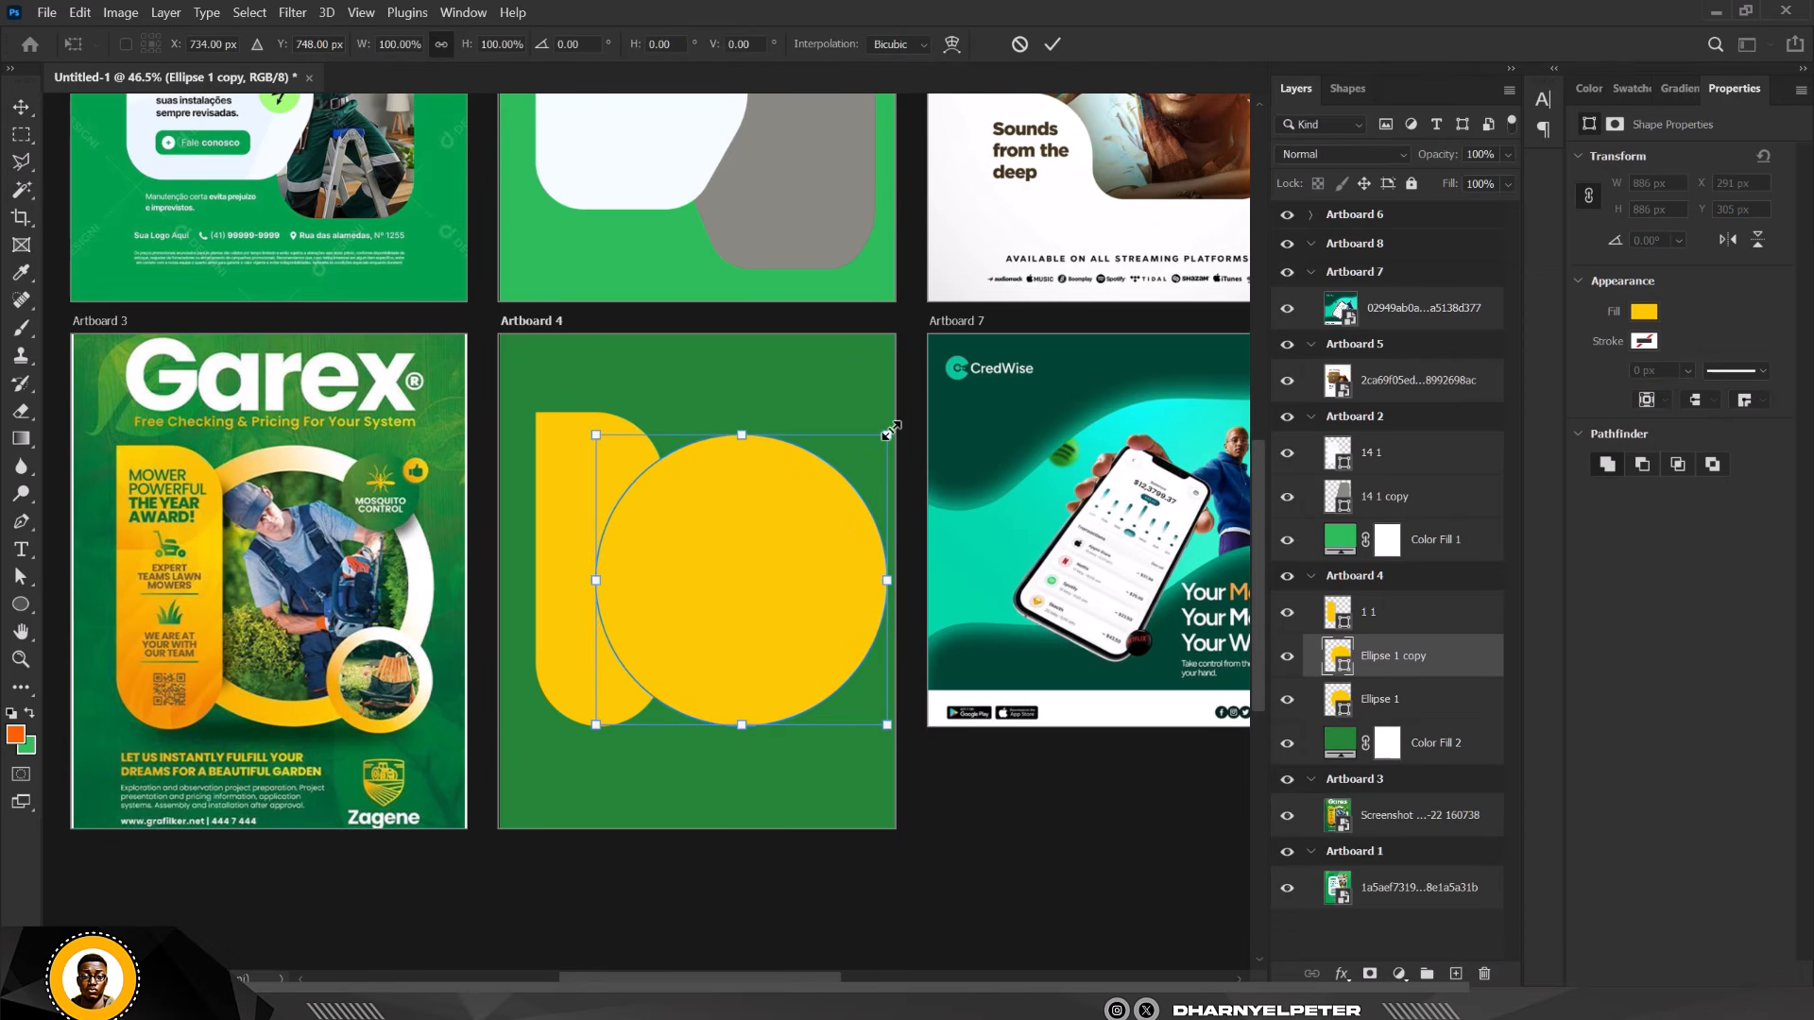
drag(891, 432, 862, 460)
key(ctrl+z)
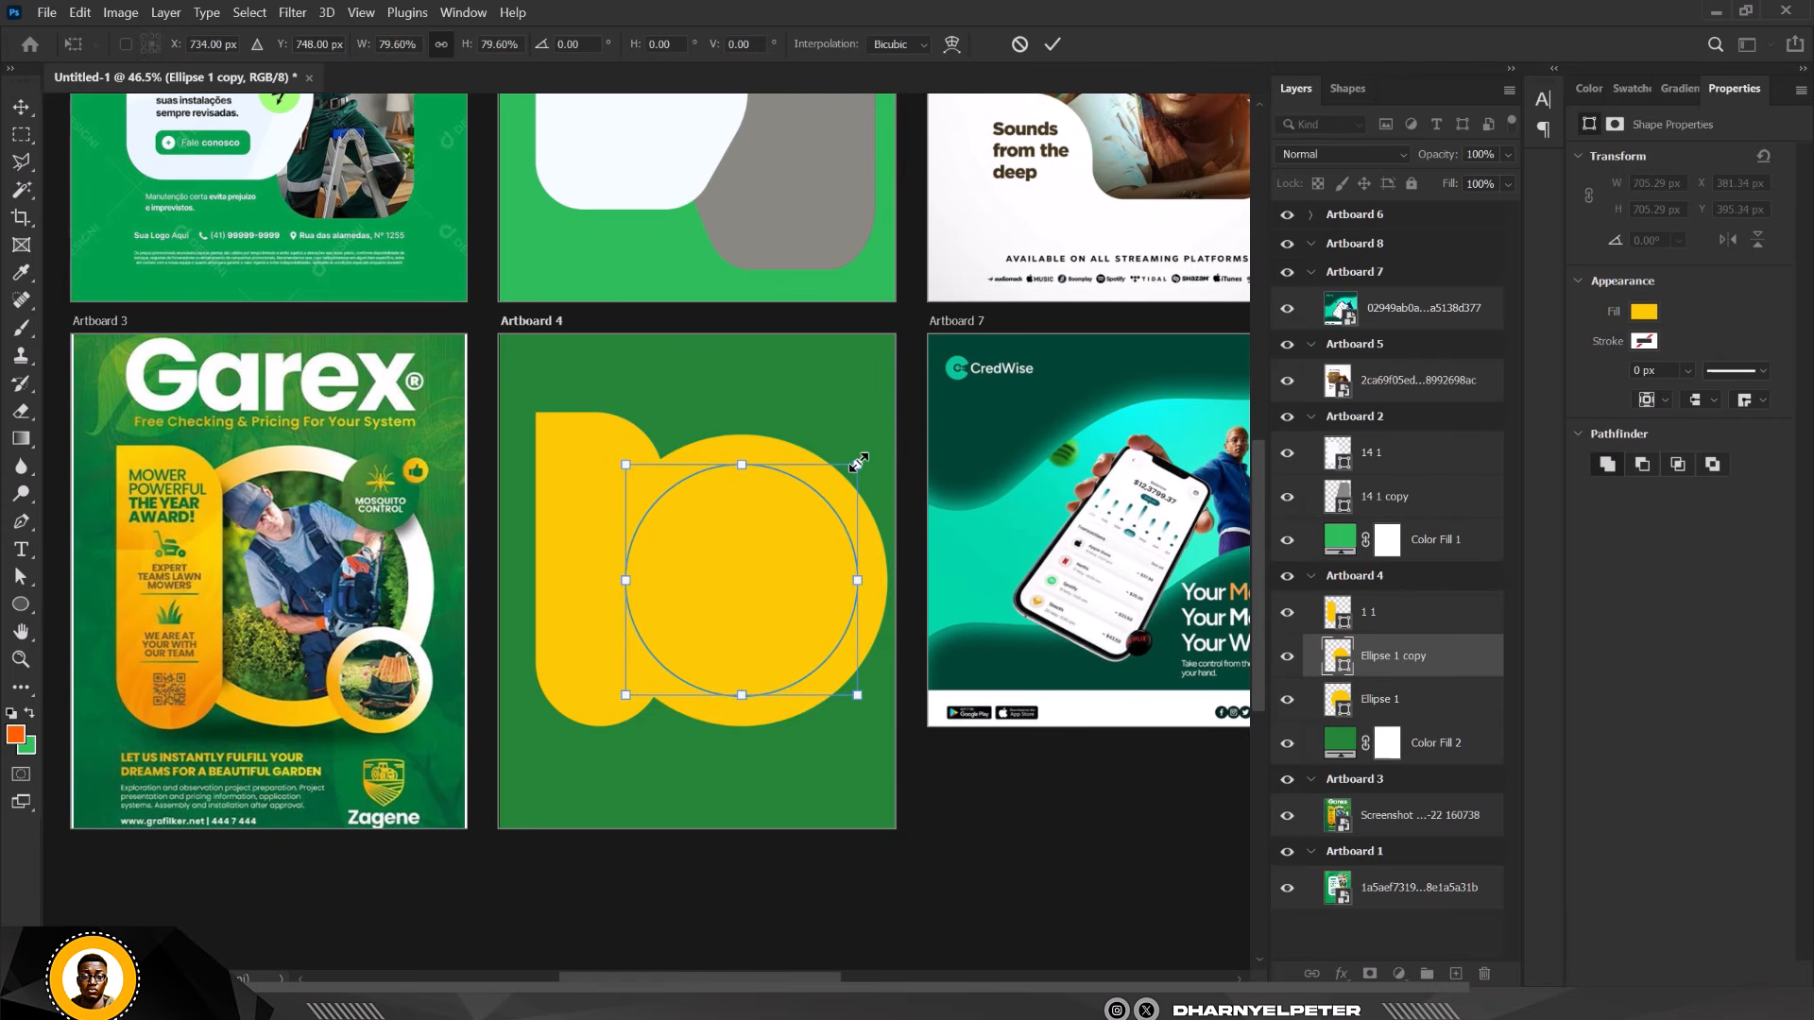
key(Return)
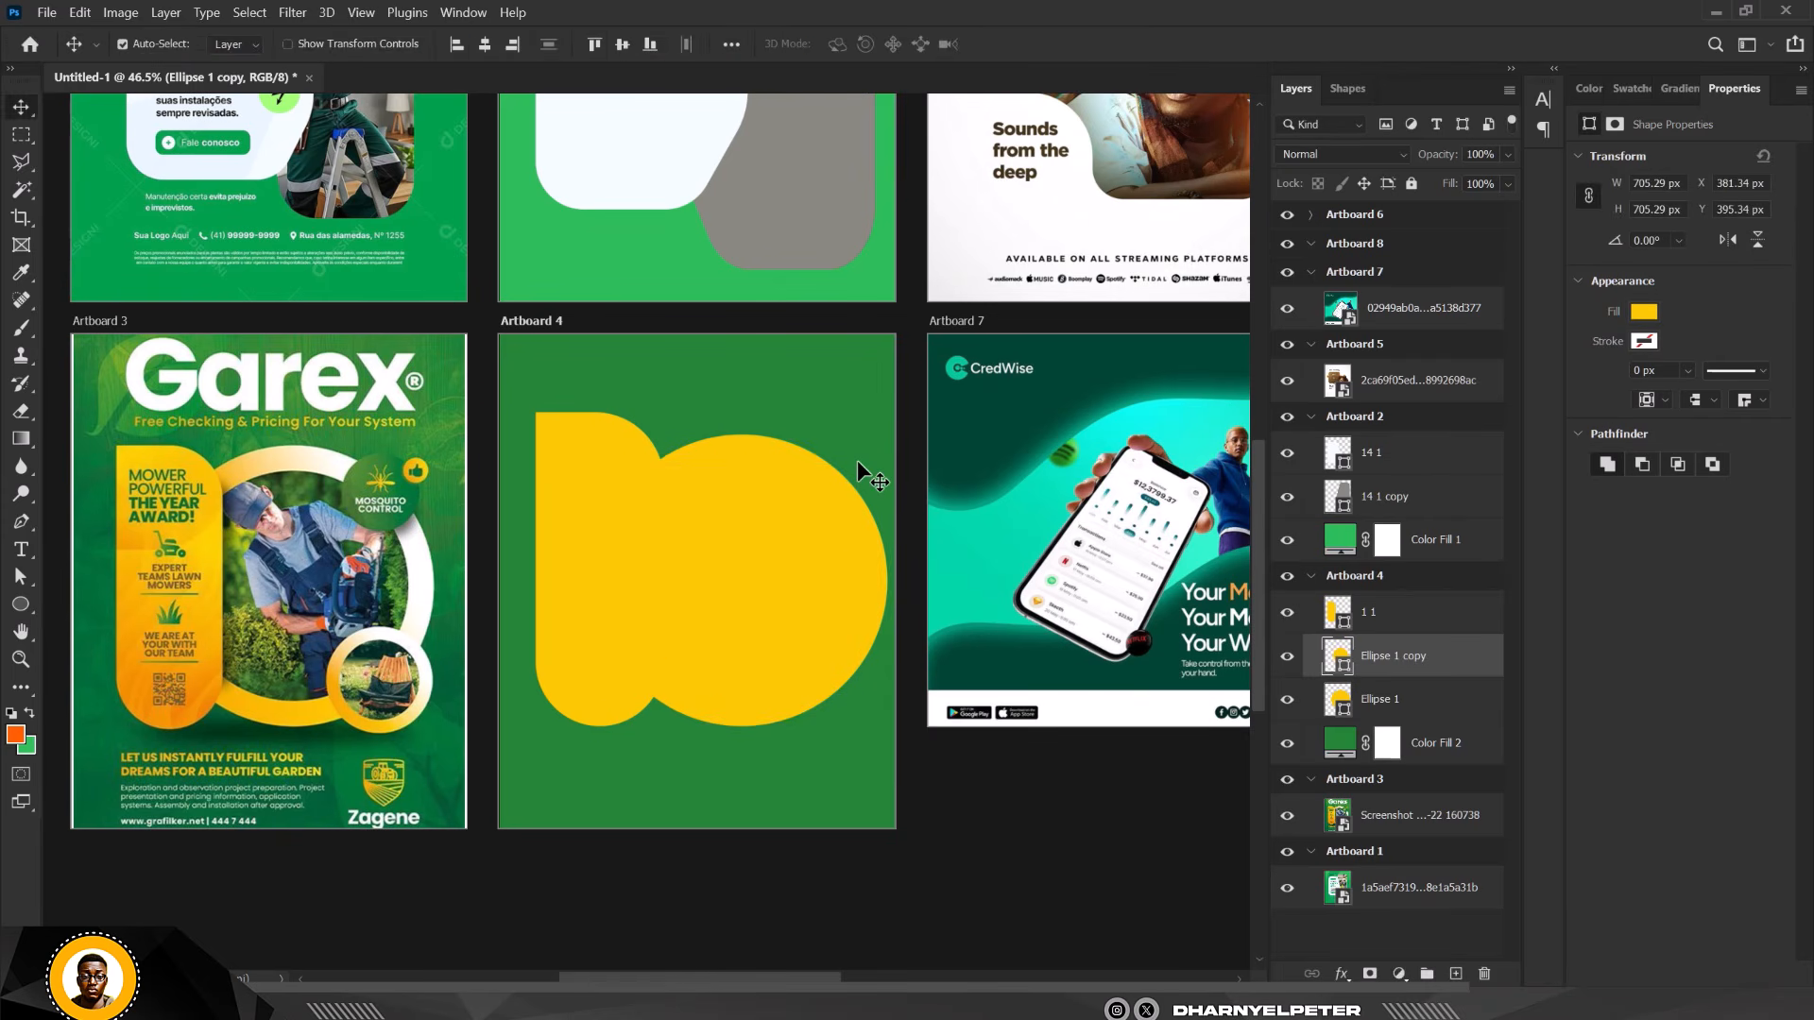
Fill the inner circle copy with white and scale it down about its center to about 679 px.
double_click(1337, 667)
click(1188, 201)
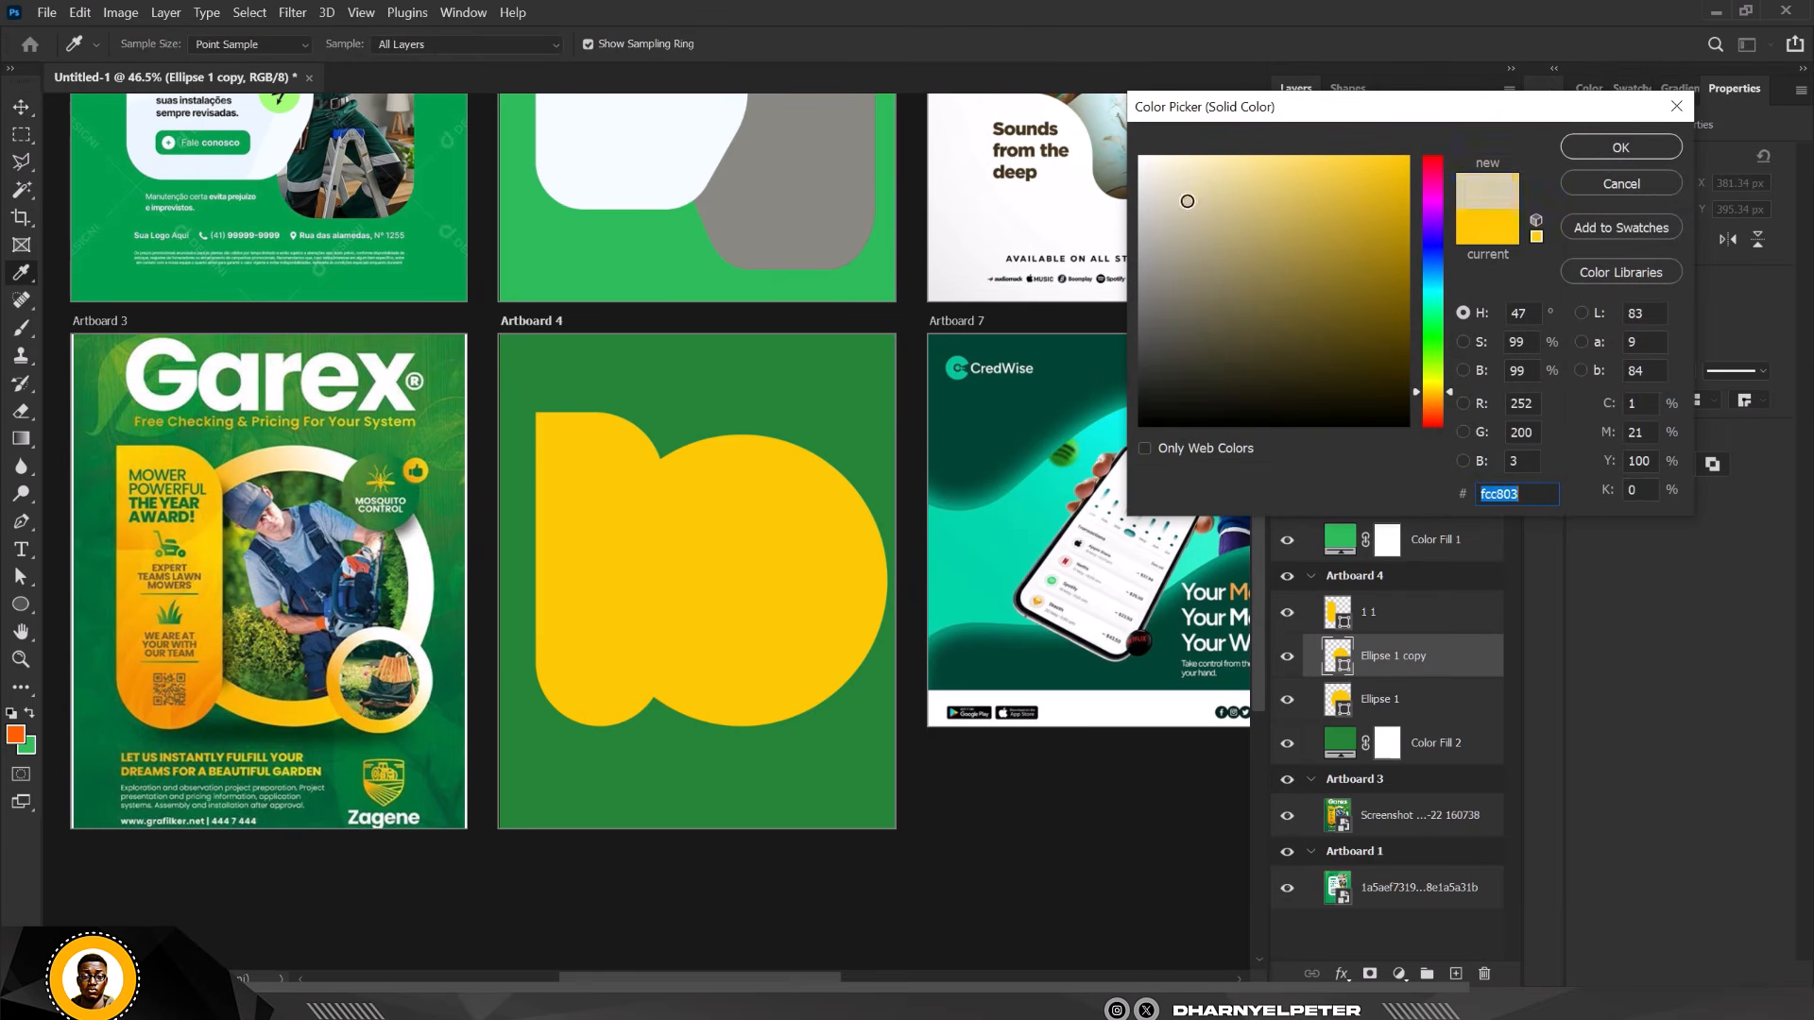
drag(1187, 202, 1030, 108)
click(1581, 146)
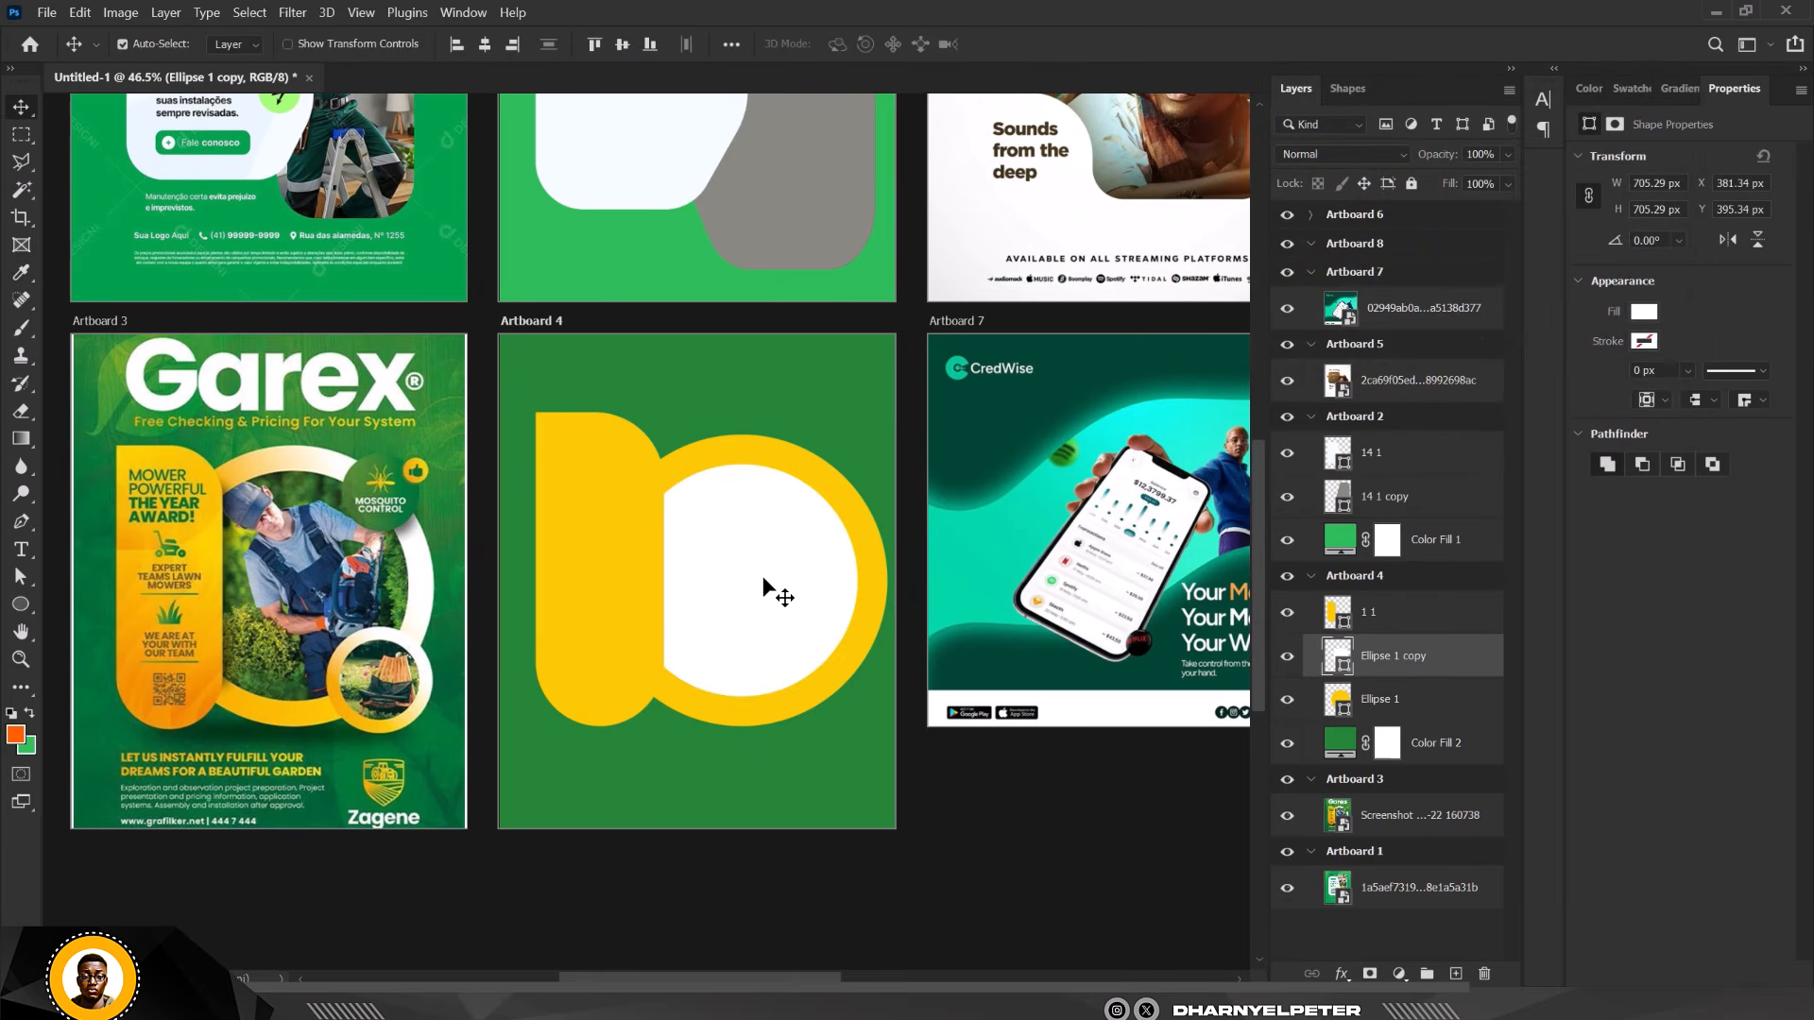
key(ctrl+t)
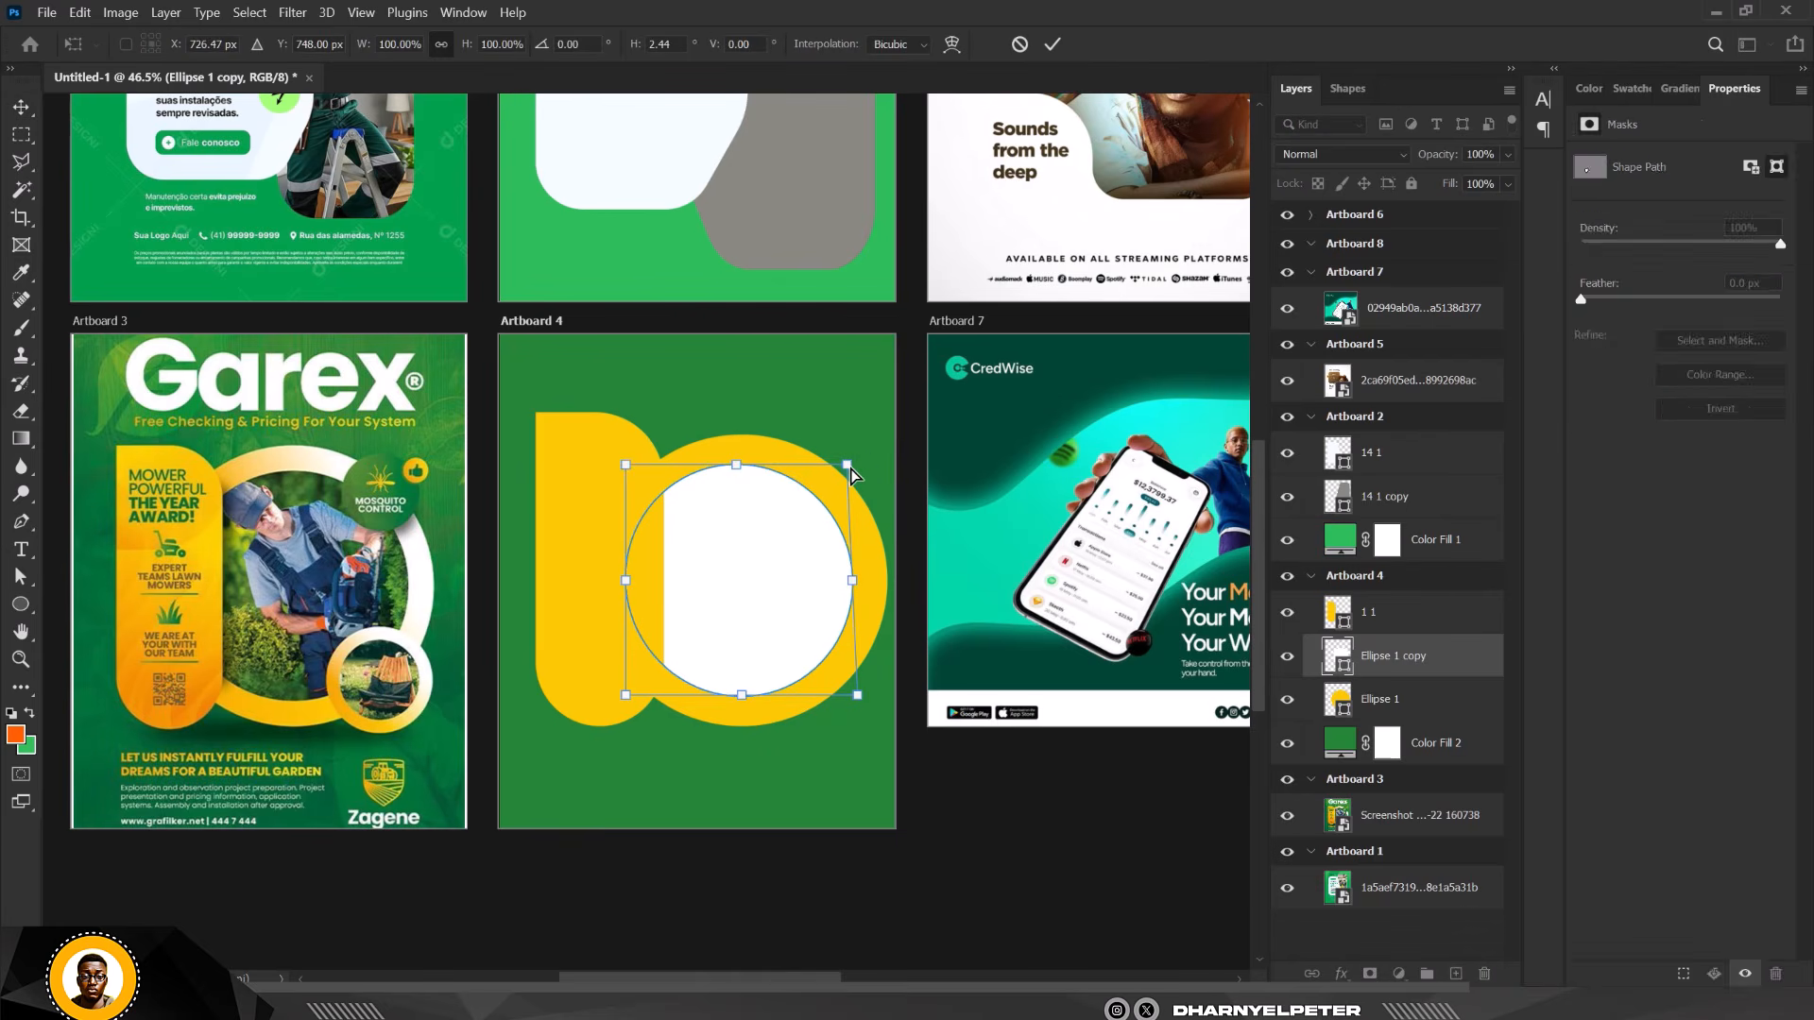
drag(859, 466, 853, 477)
key(Return)
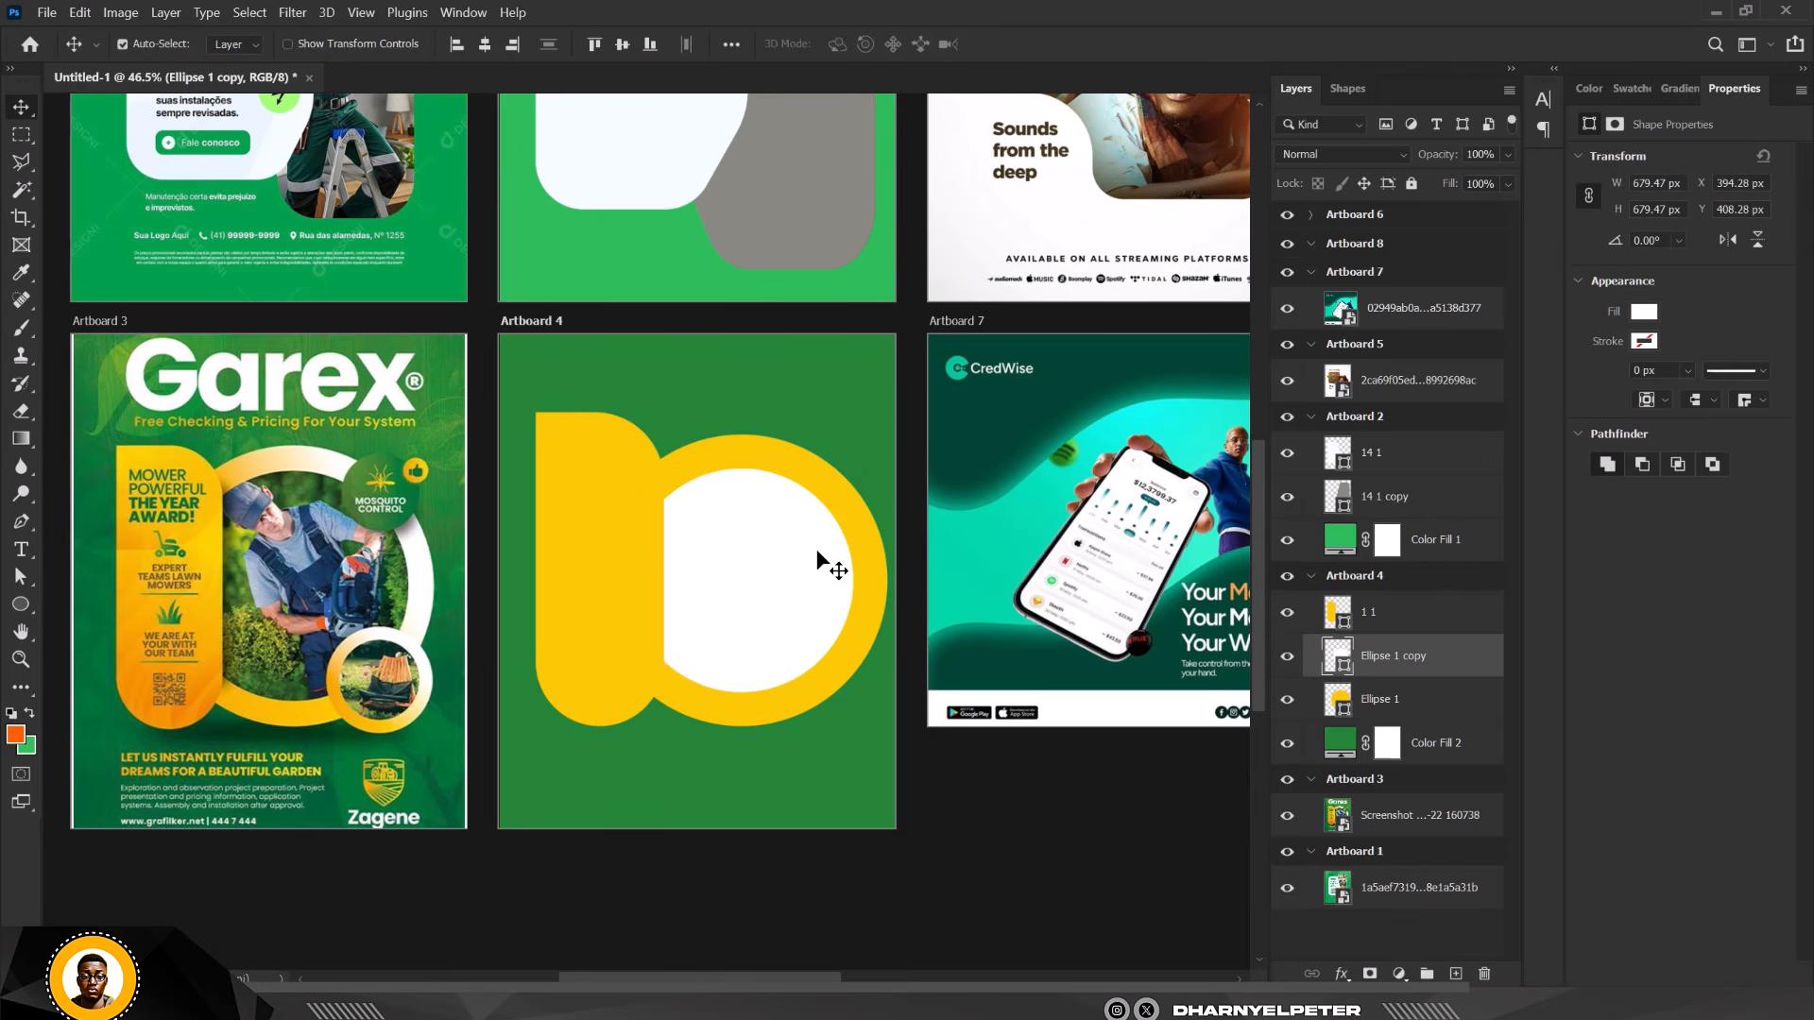
Add an empty layer directly above the large yellow circle and clip it to that circle.
click(754, 461)
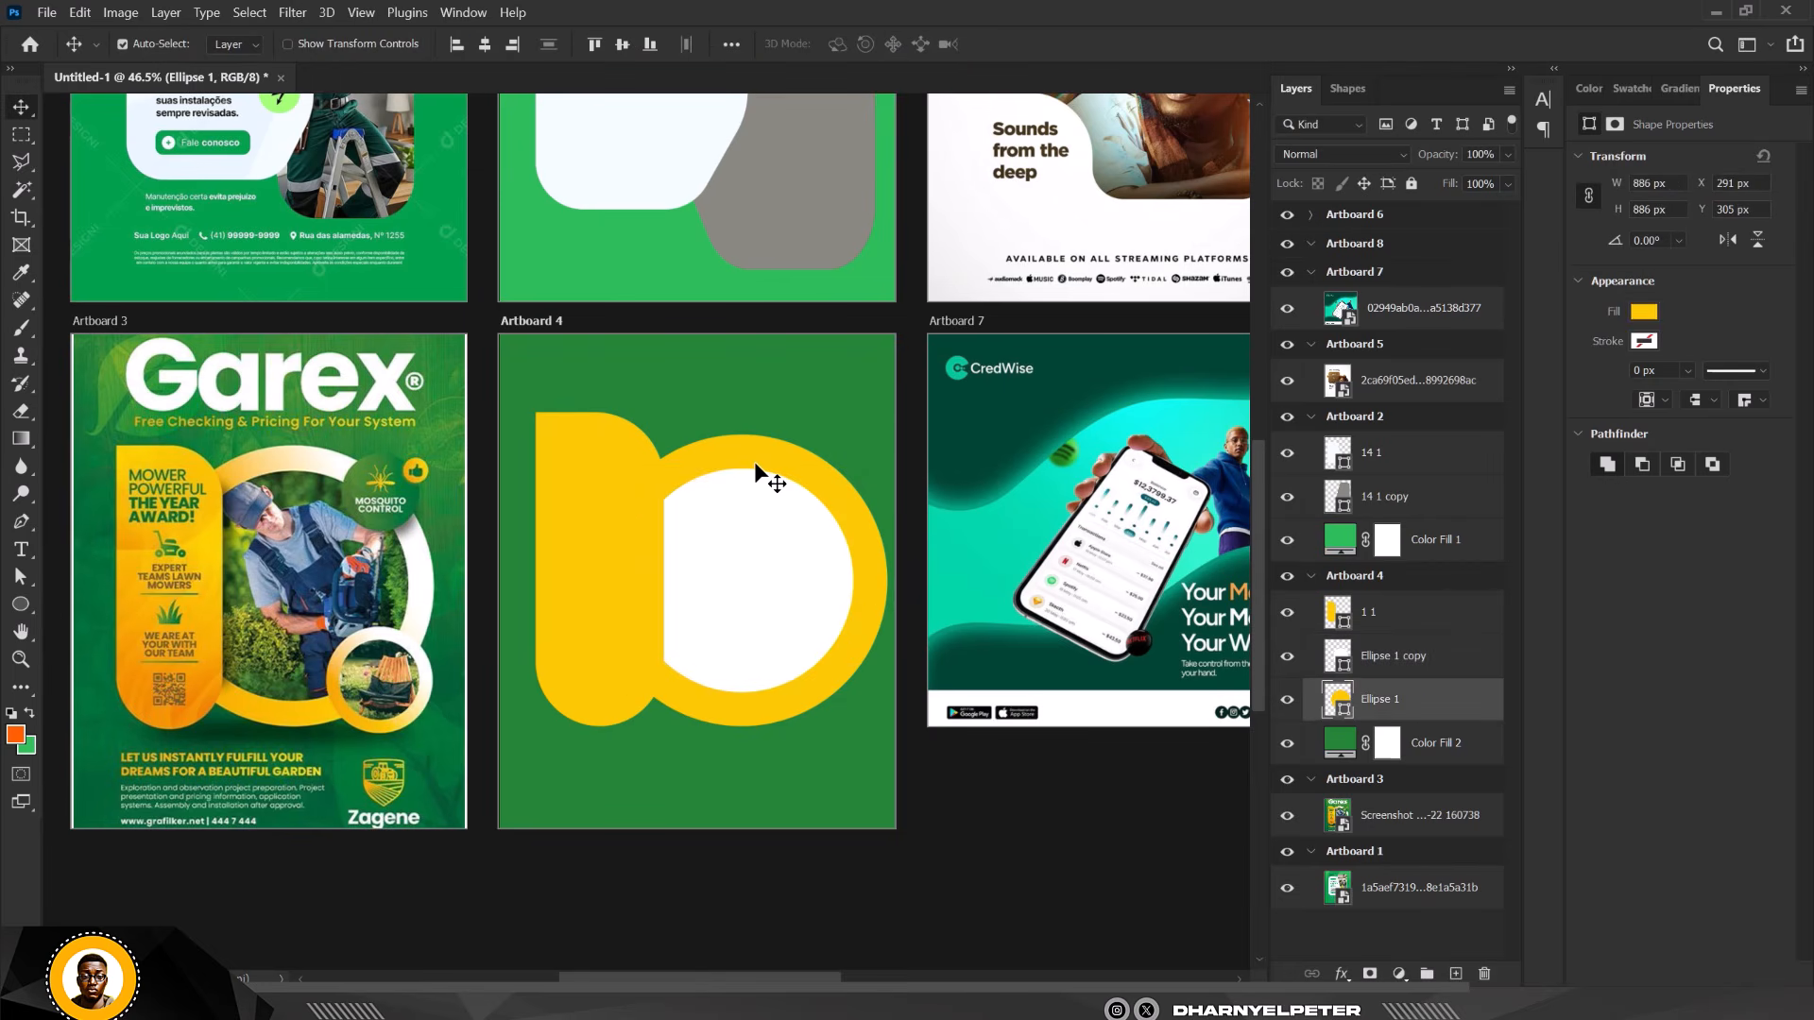
shift+click(1422, 662)
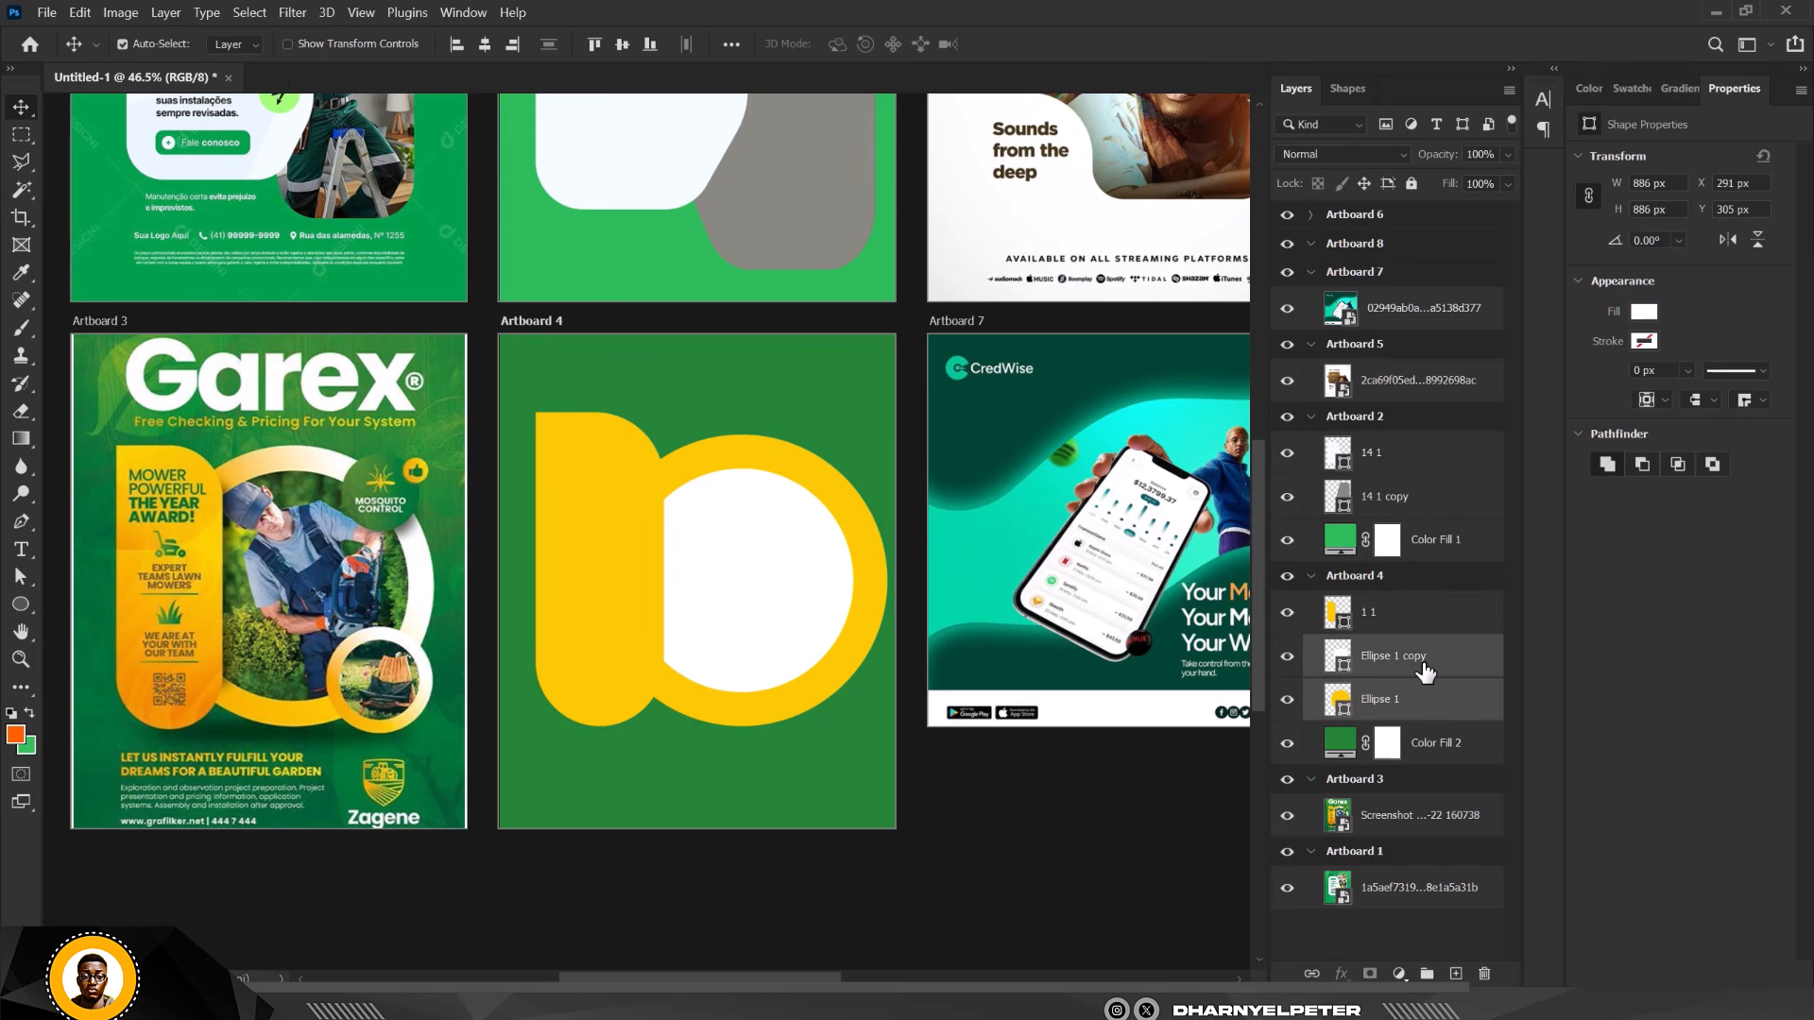
click(824, 465)
click(811, 467)
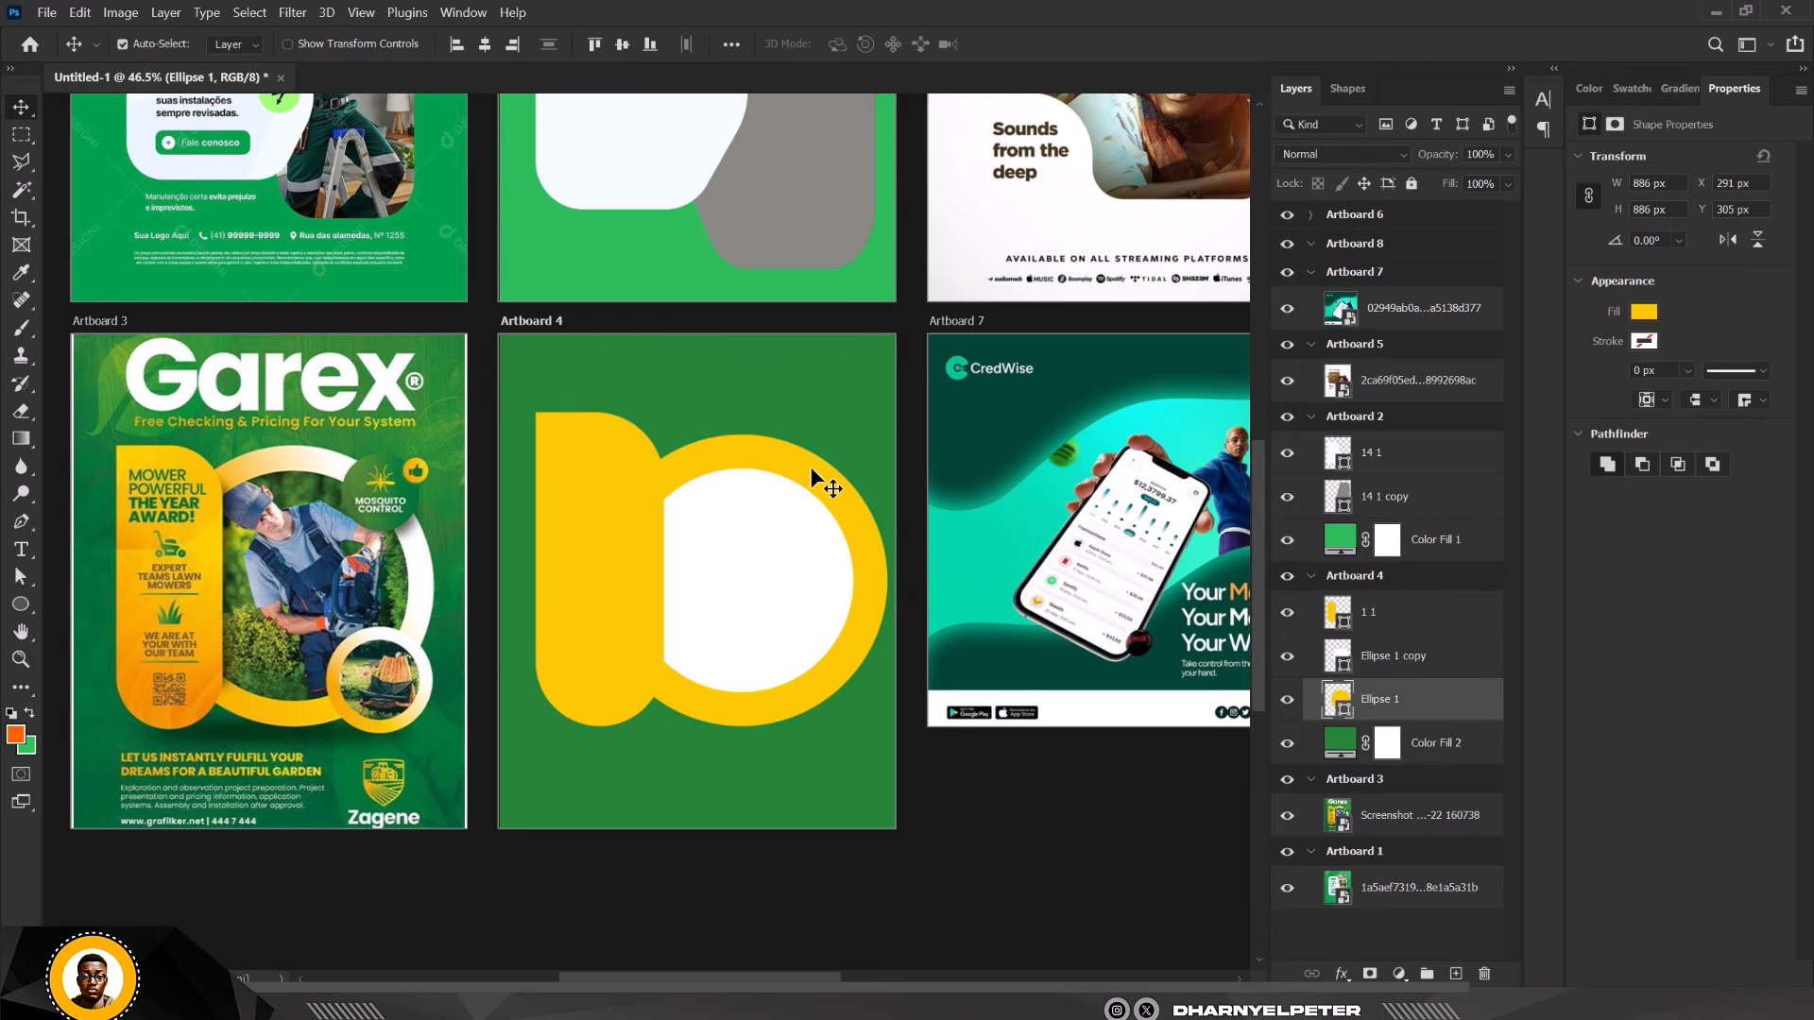
click(1286, 700)
click(1286, 700)
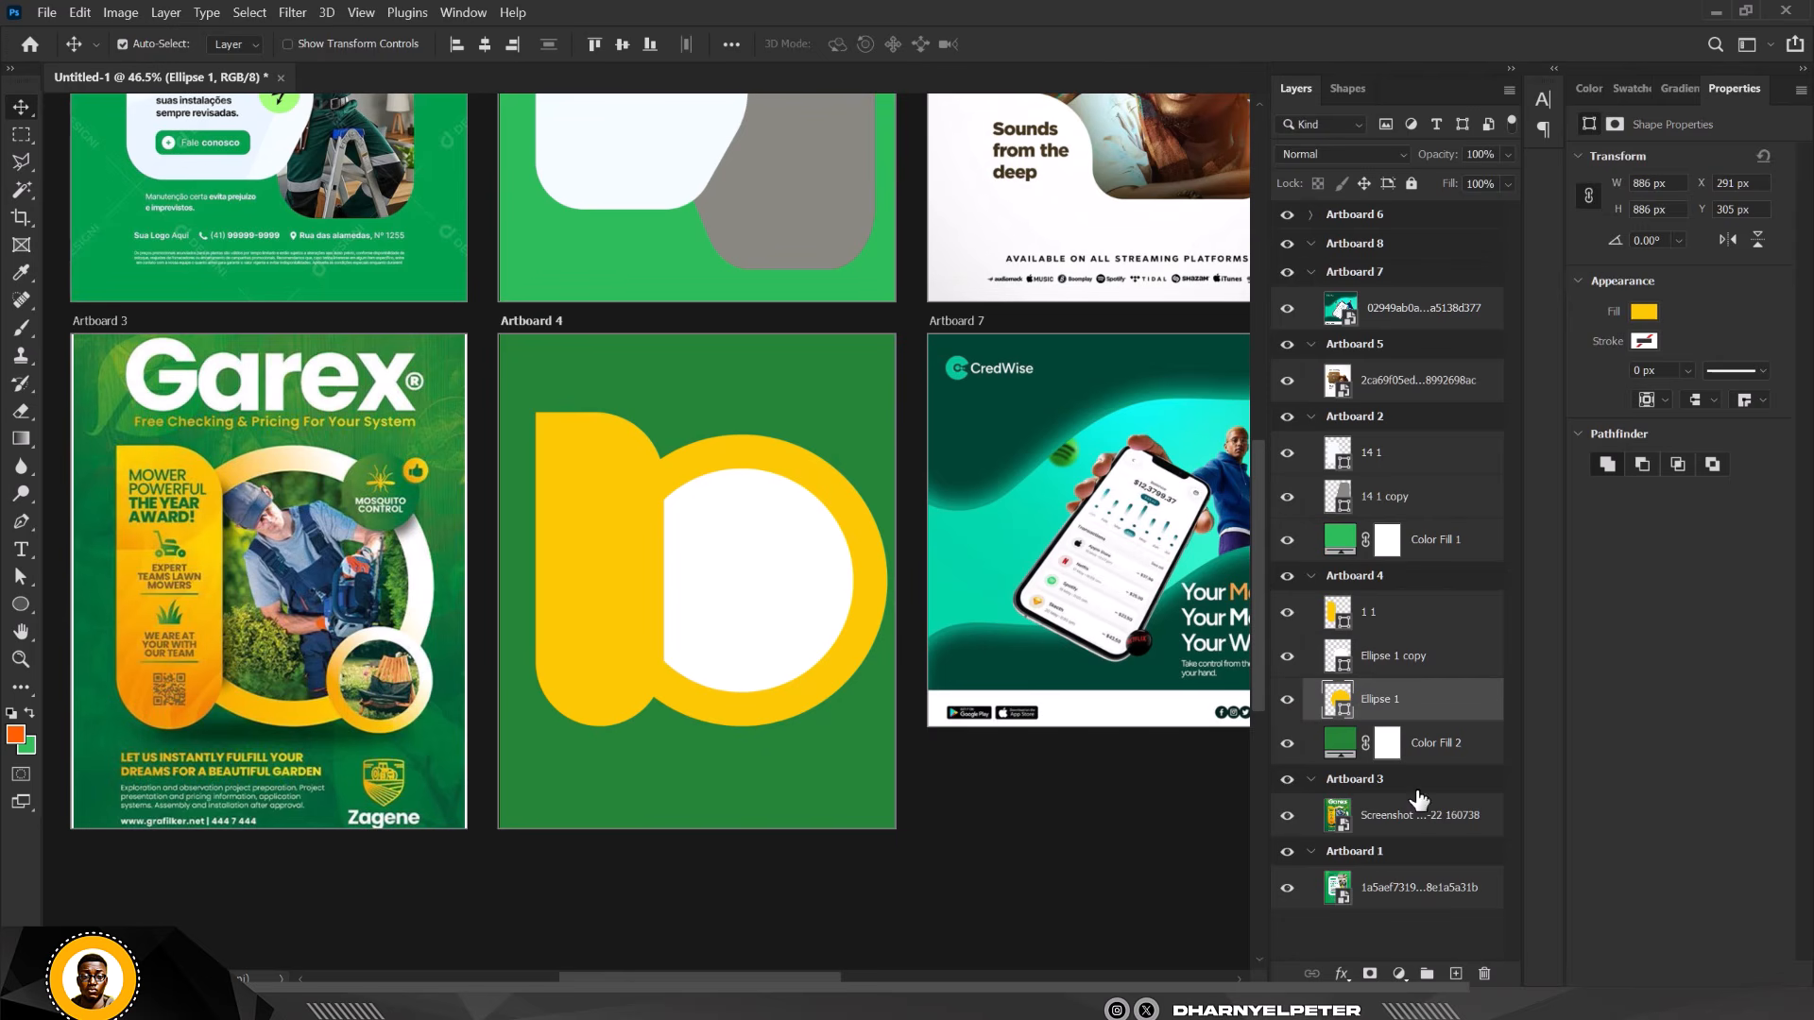
click(1452, 973)
right_click(1448, 713)
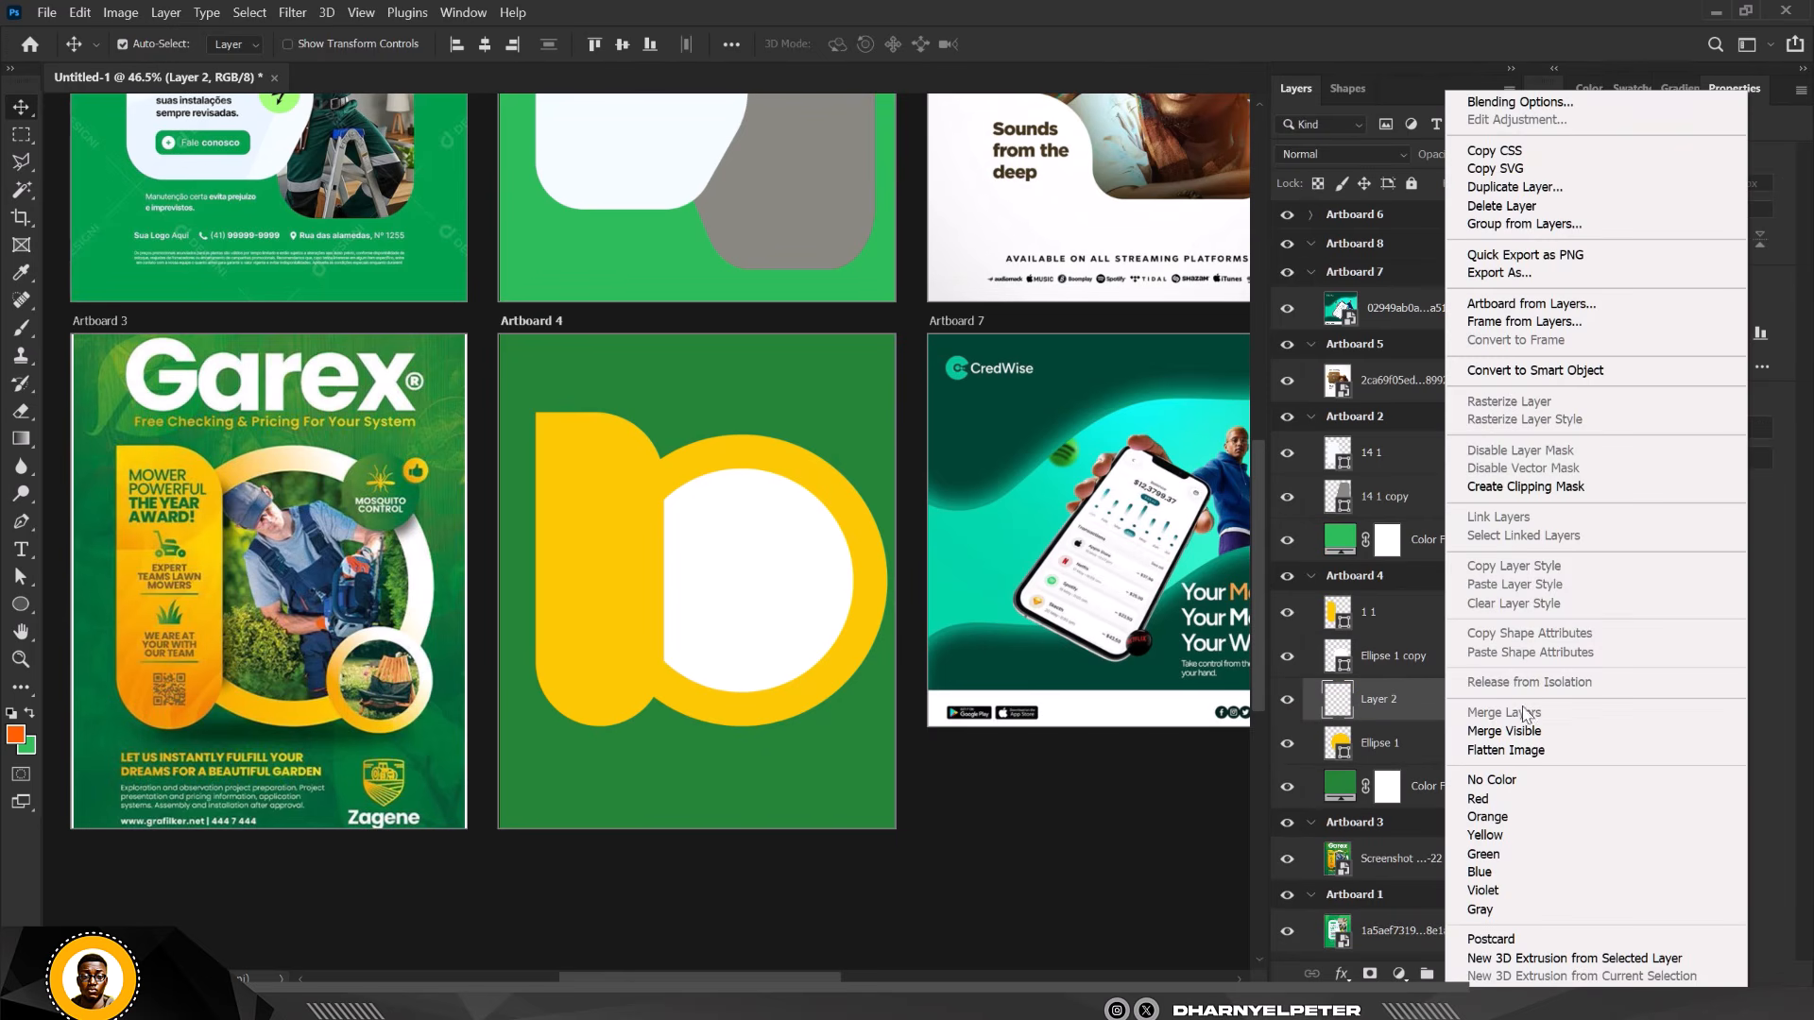
click(1525, 486)
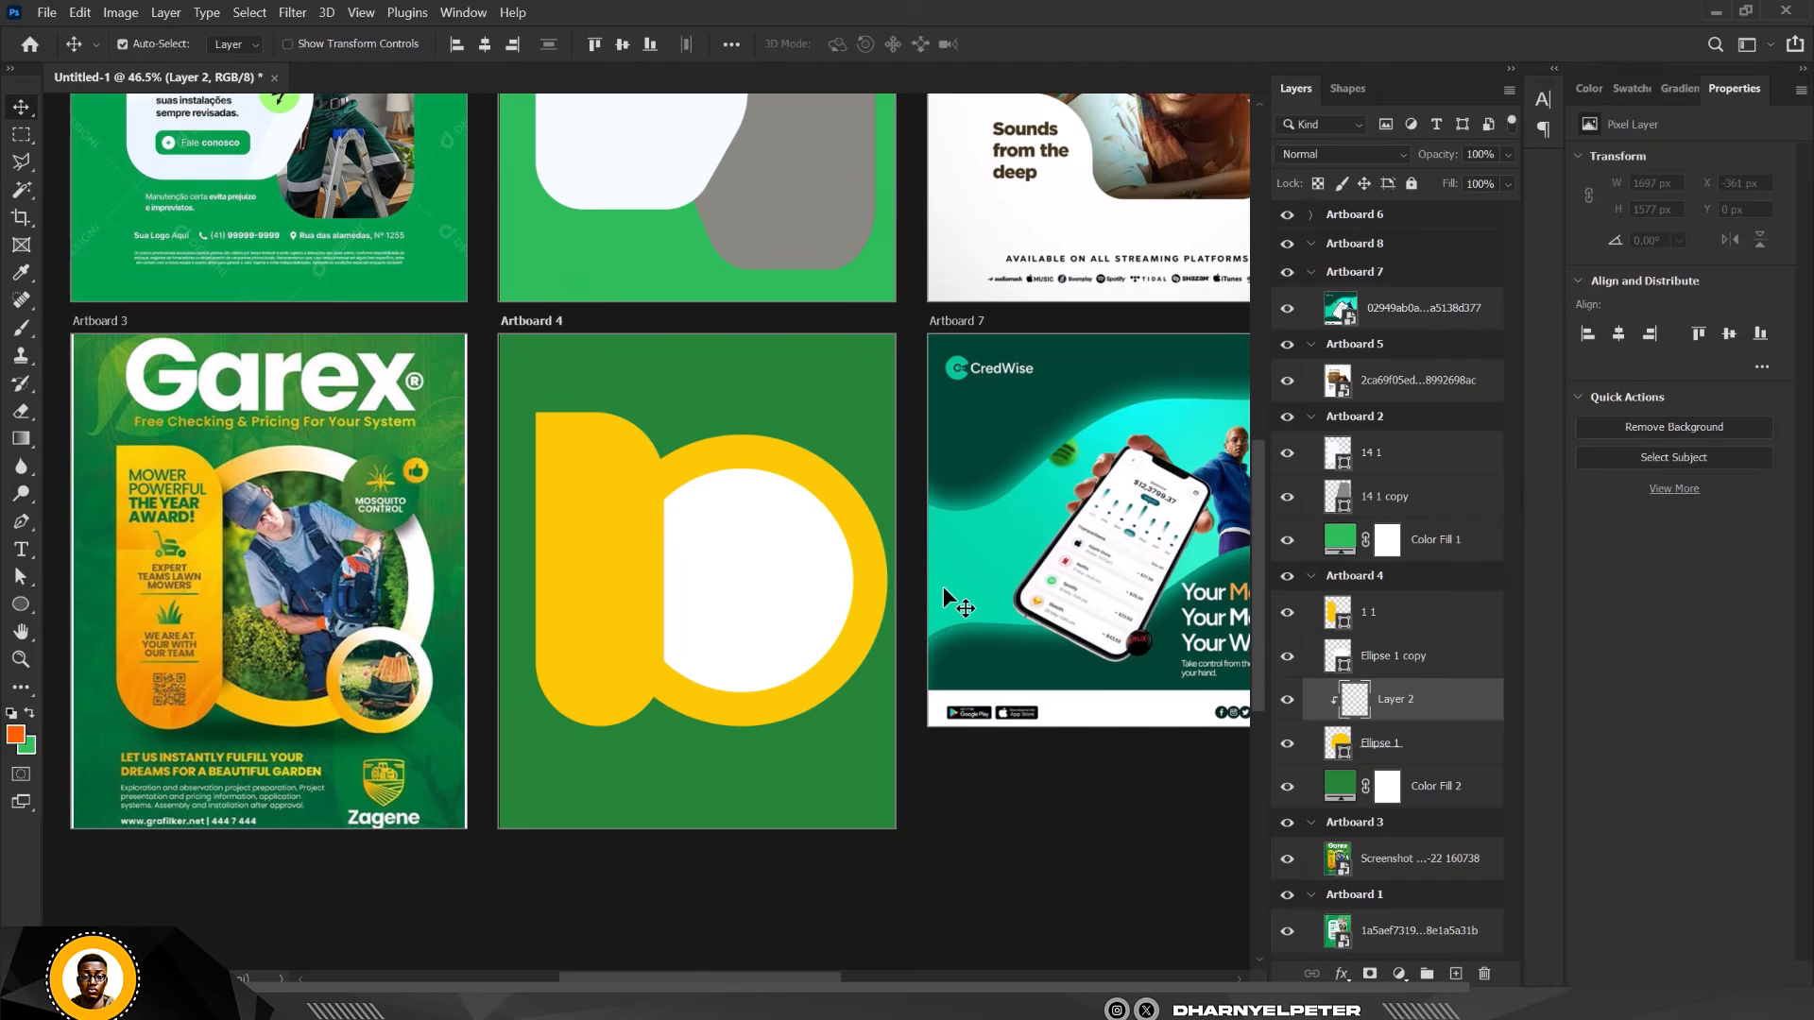
Set the foreground color to white and paint a soft highlight on the yellow ring's right side with a brush enlarged to about 1300 px.
key(b)
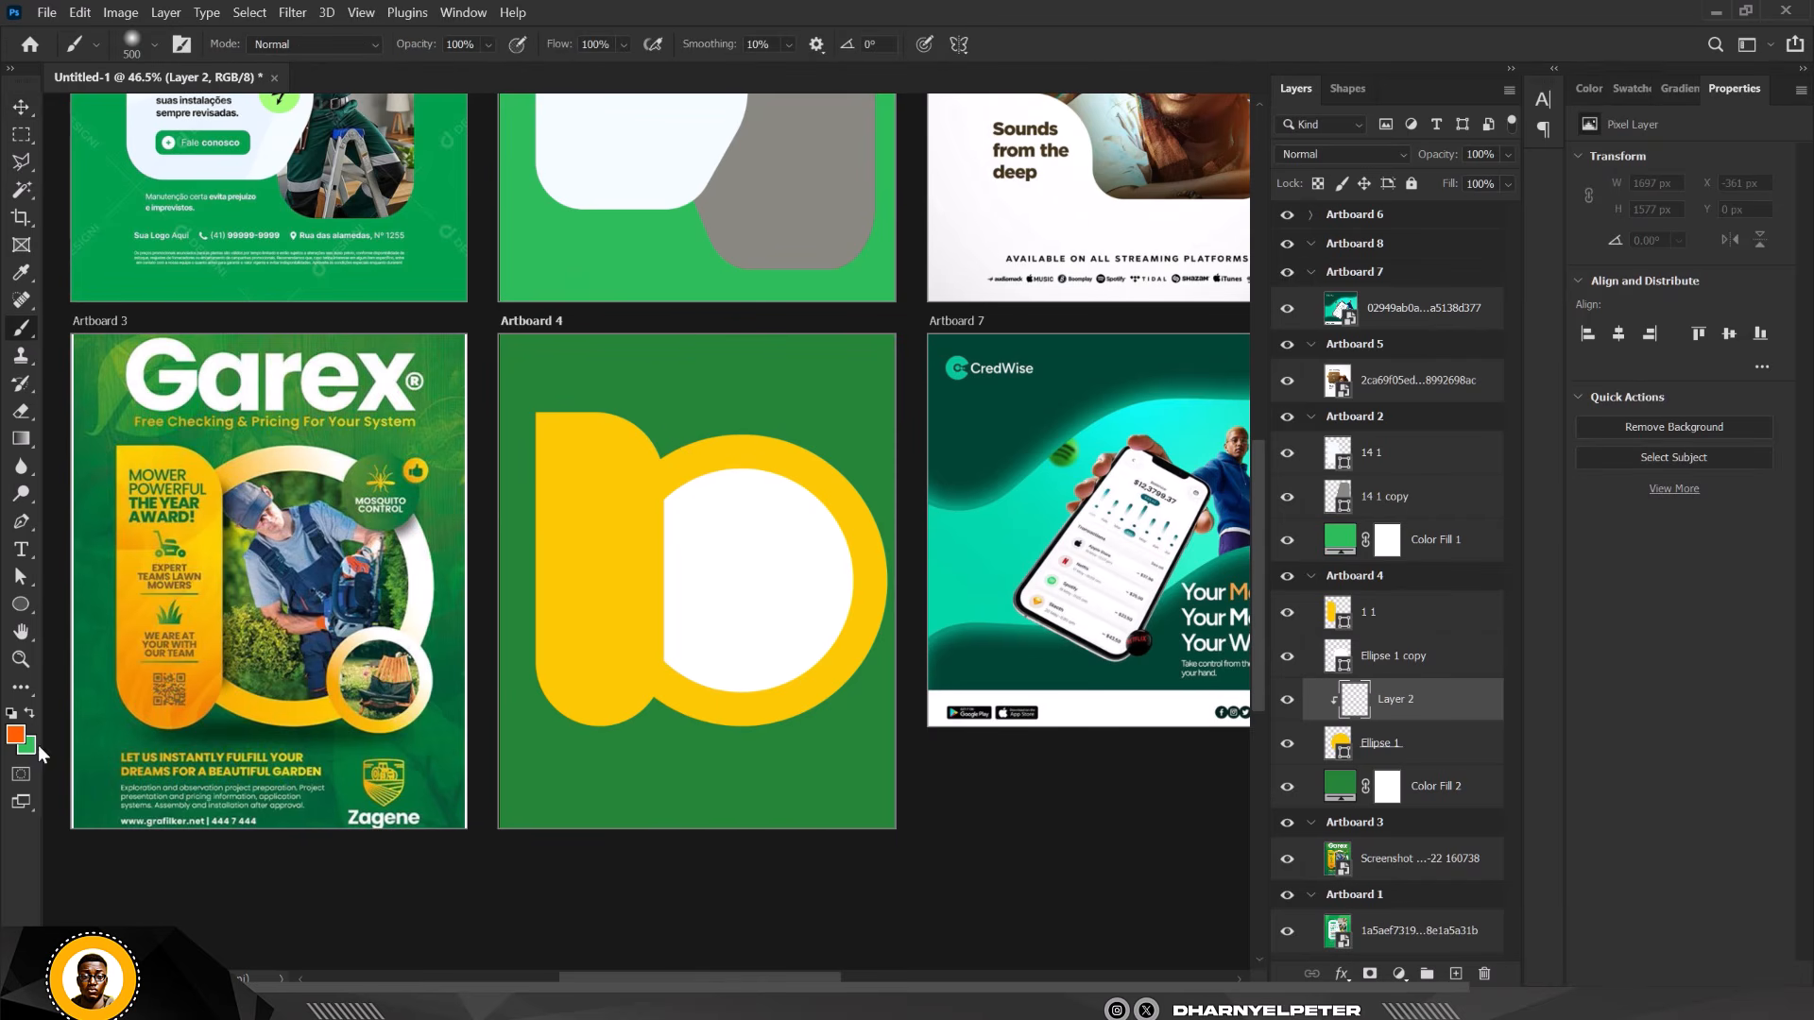
click(16, 734)
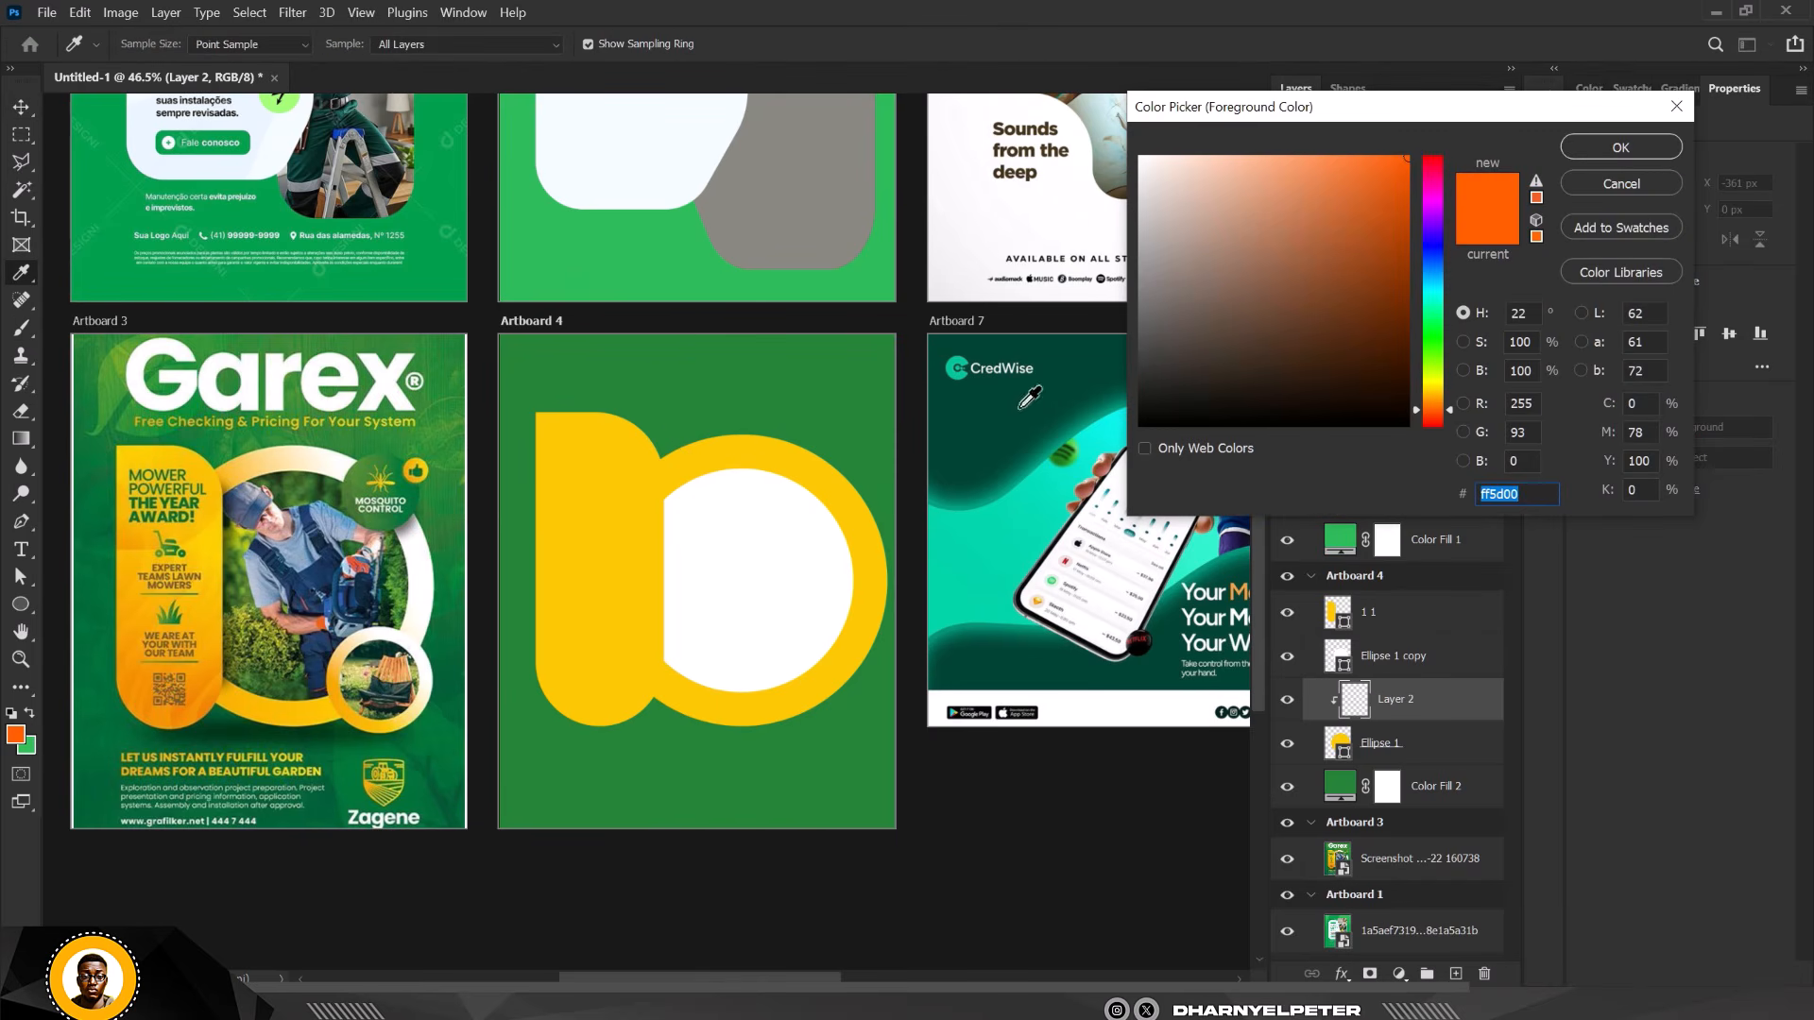
drag(1239, 202, 1027, 65)
click(1622, 147)
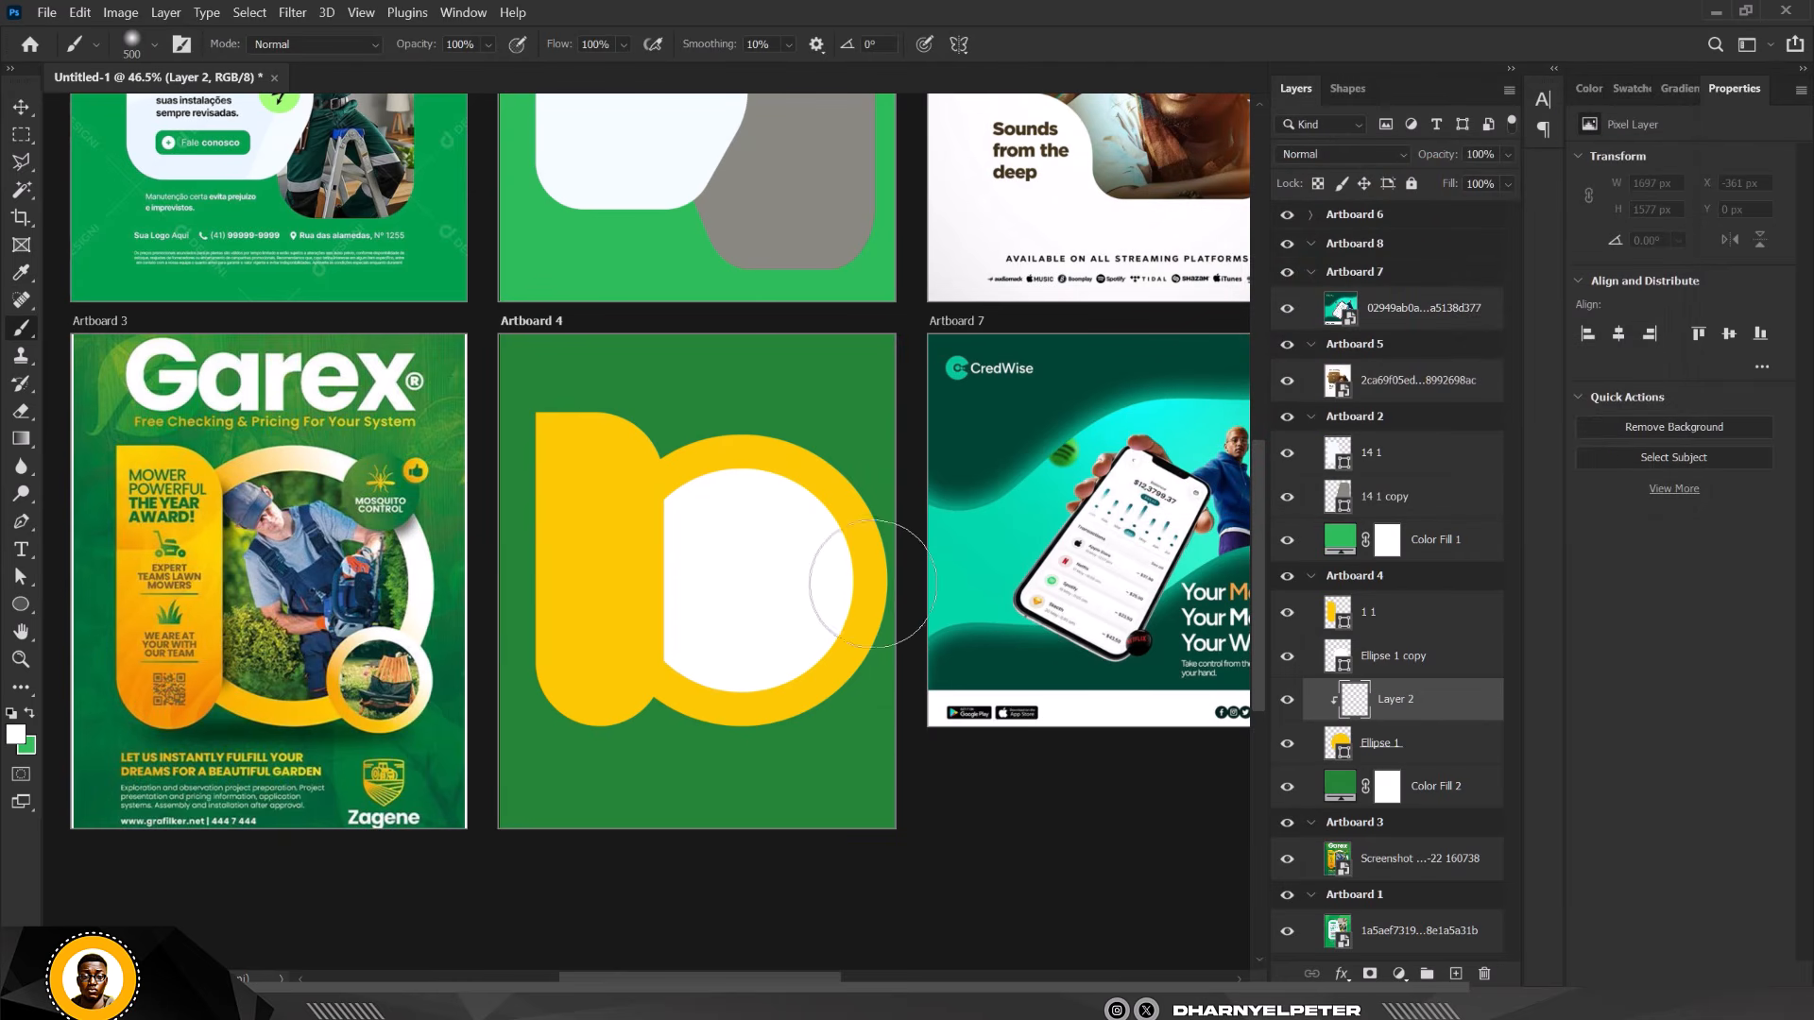
key(bracketright)
key(bracketright)
key(bracketright)
key(bracketright)
key(bracketright)
key(bracketright)
key(bracketright)
key(bracketright)
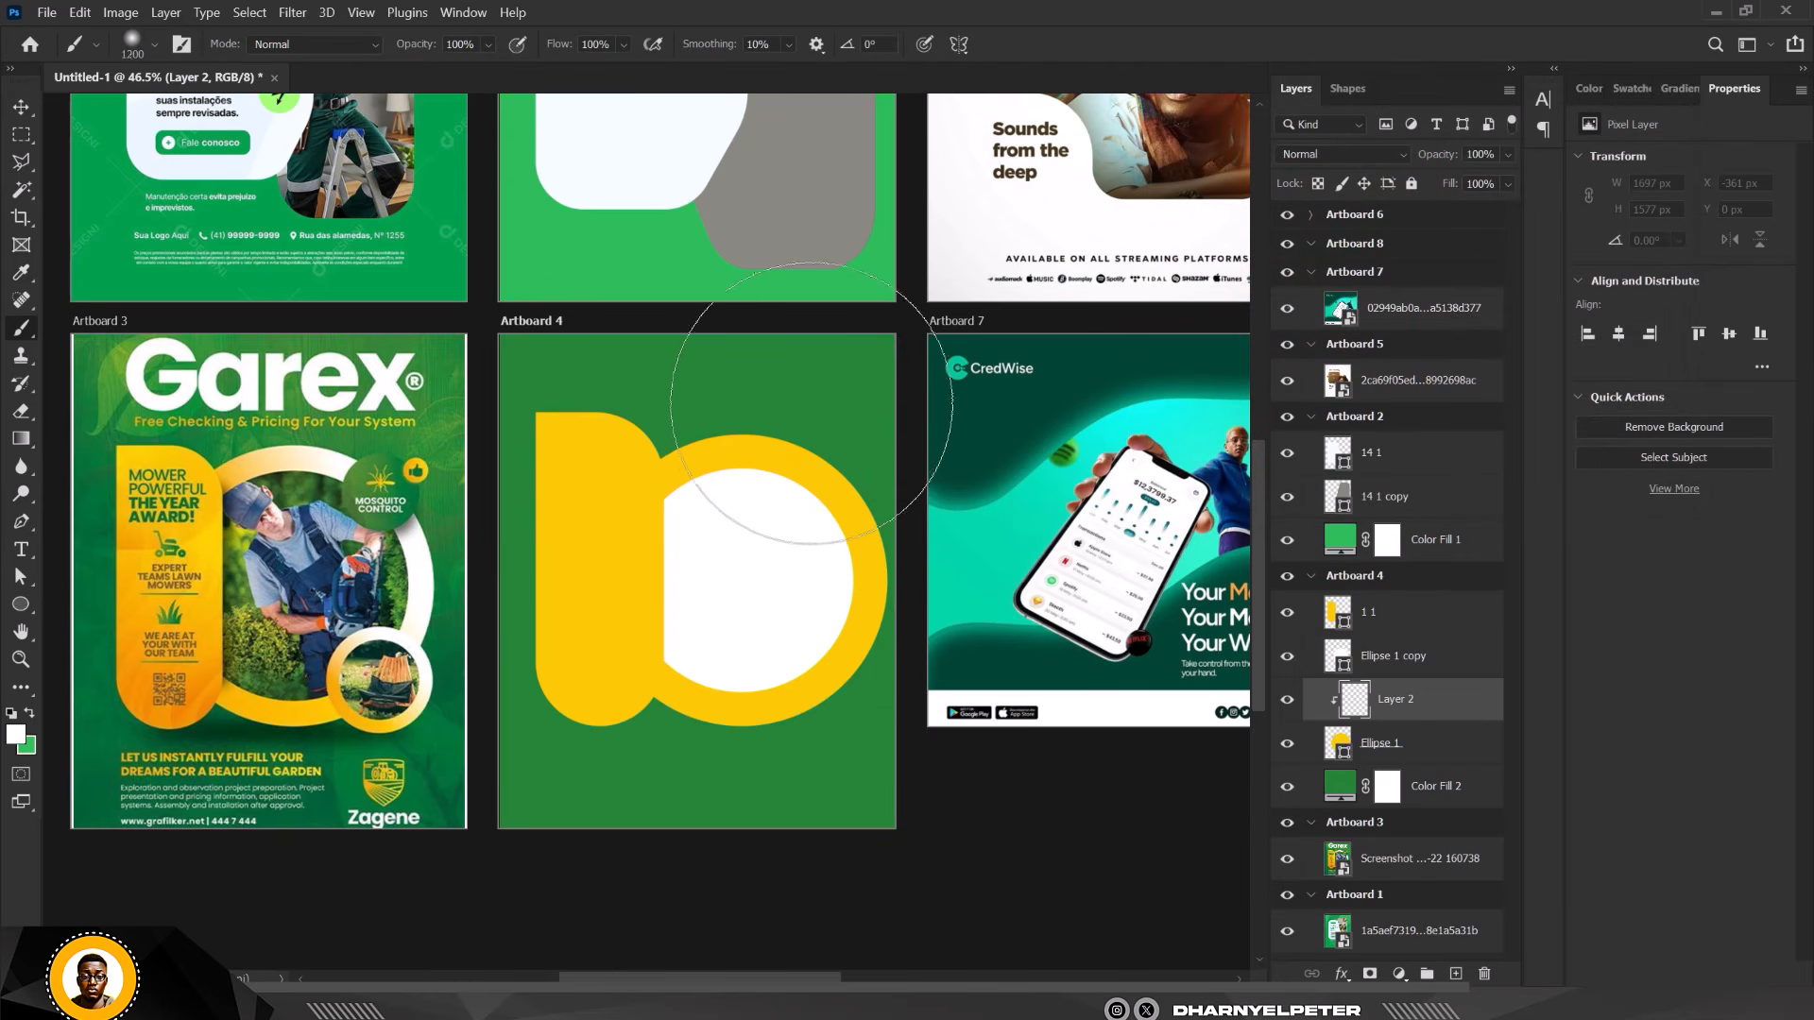
drag(896, 448, 1119, 625)
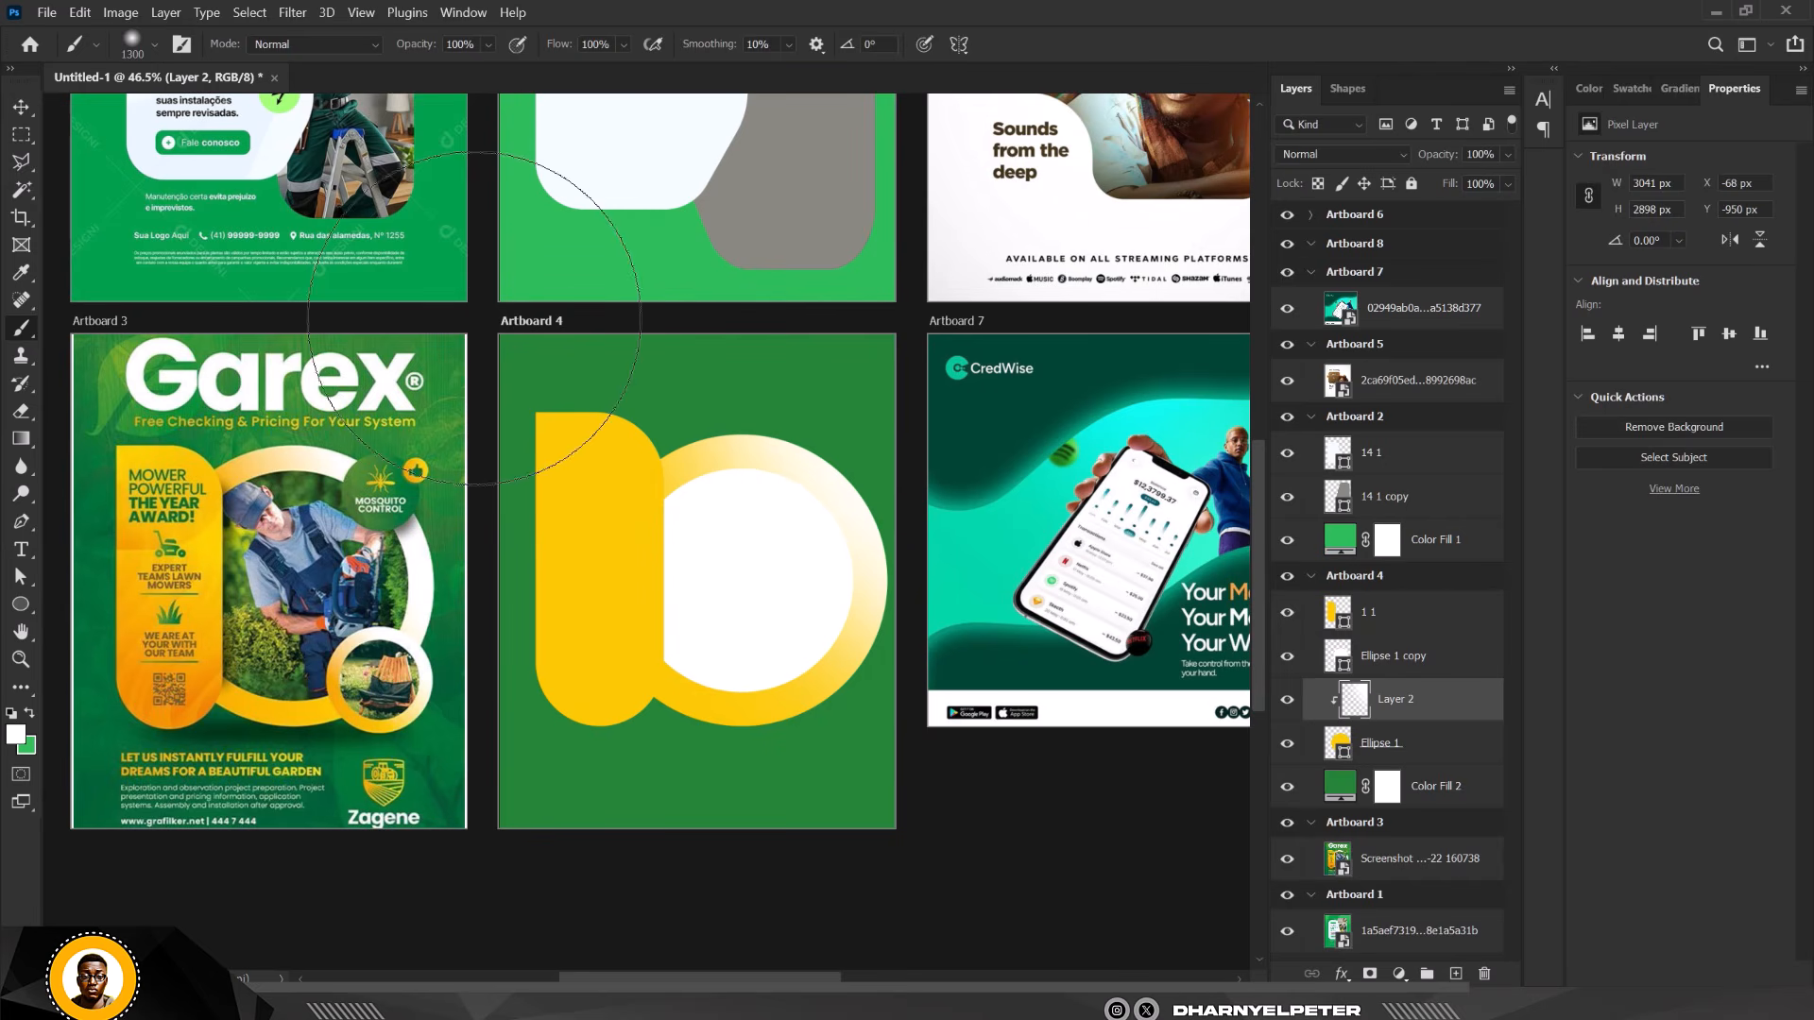
Try an olive fill (9ca50e) on the large ring's inner circle and set it back to white (ffffff).
click(21, 106)
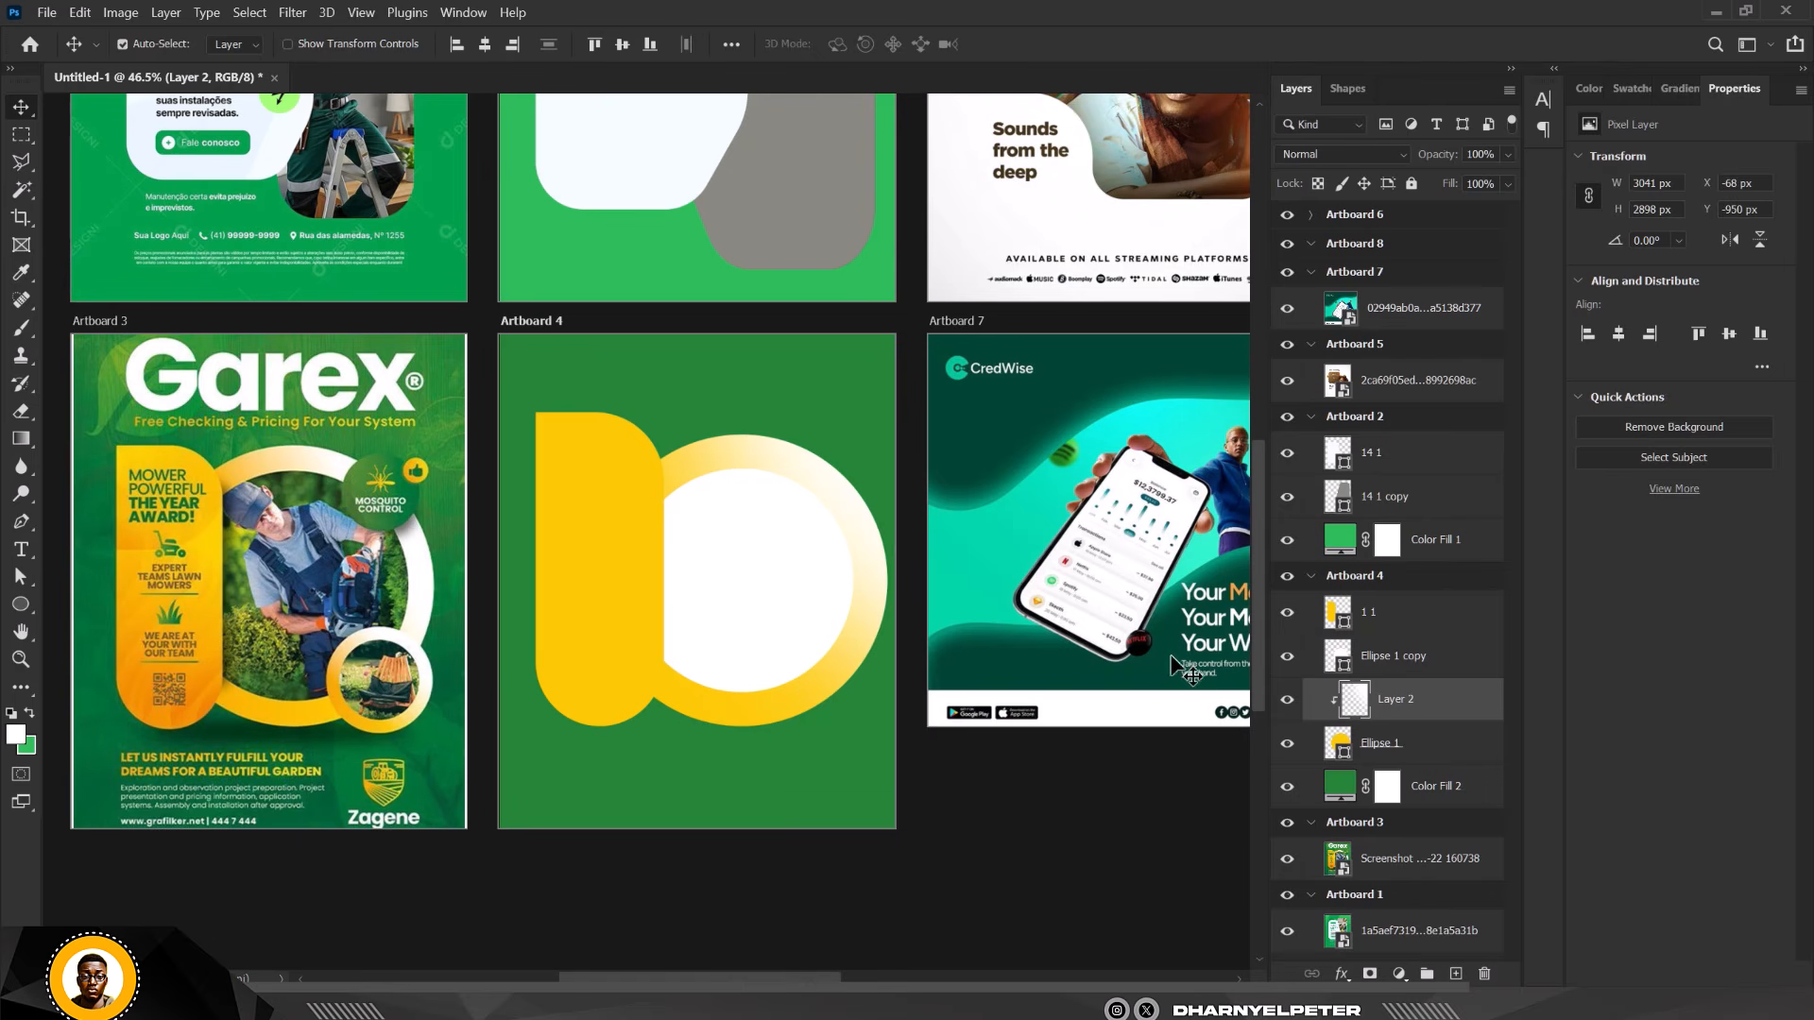
double_click(1338, 656)
click(232, 524)
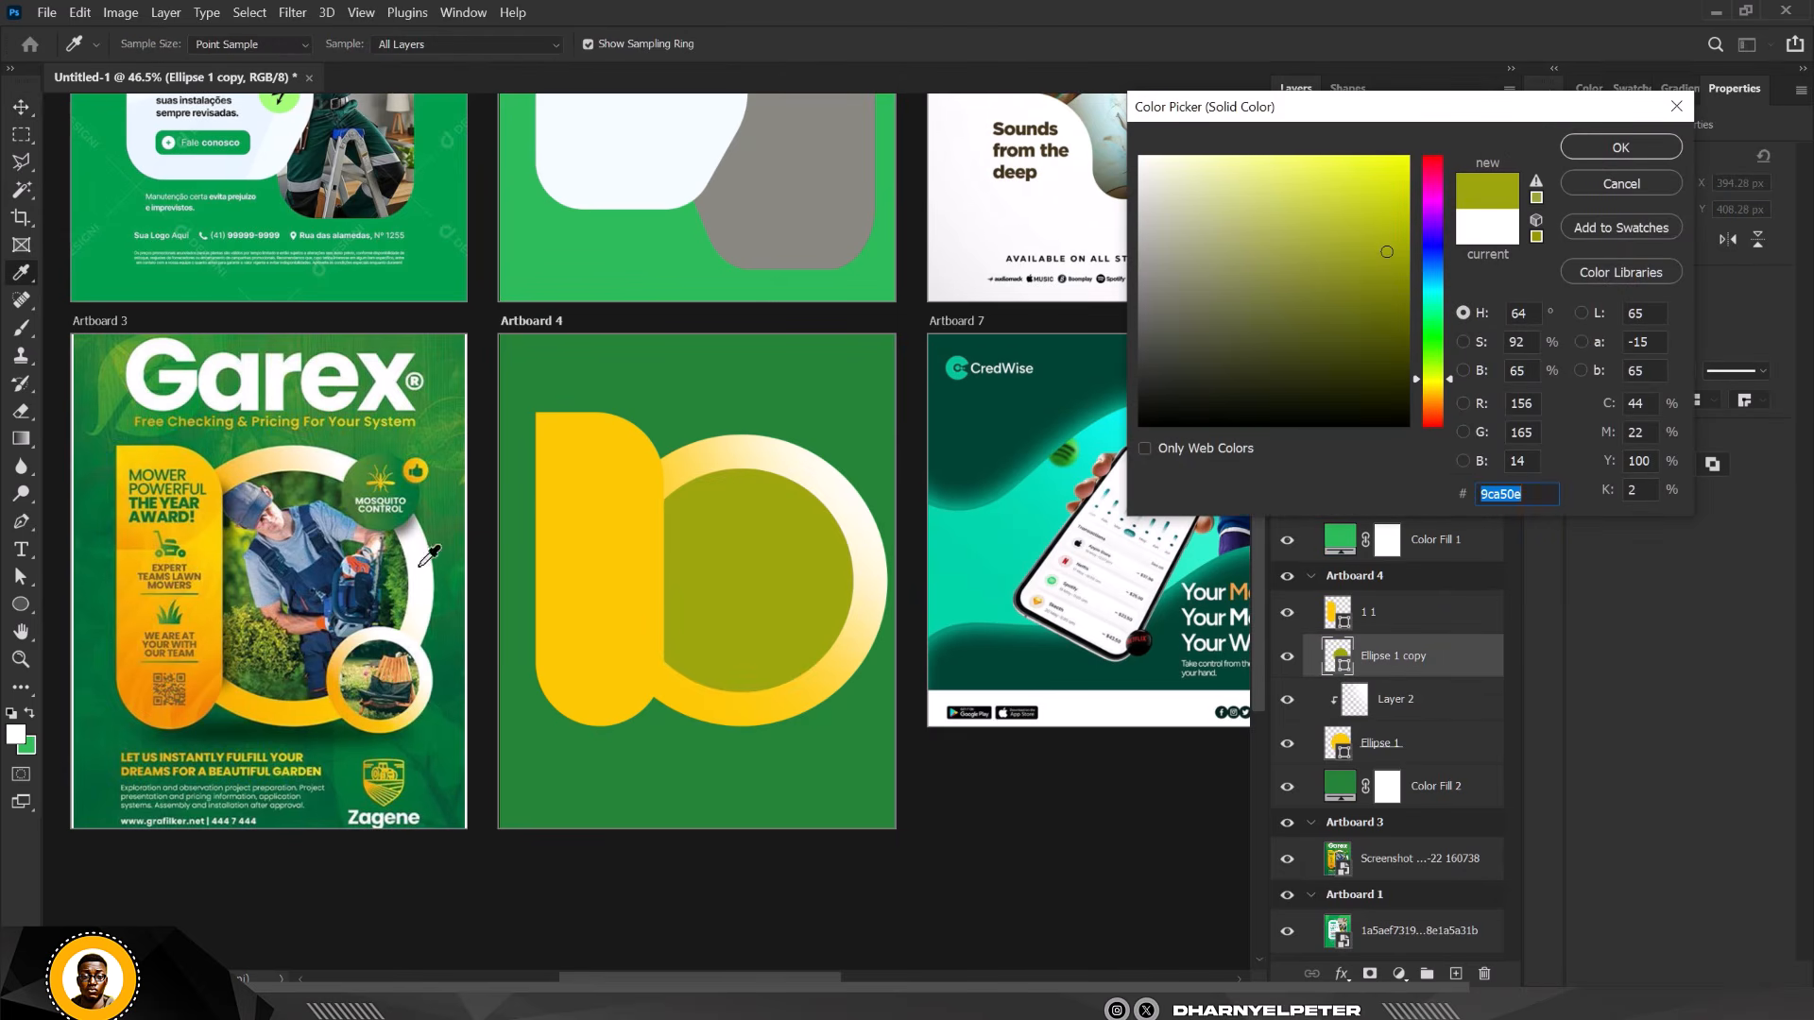
click(1224, 184)
mouse_move(1223, 183)
mouse_down()
mouse_move(1187, 162)
mouse_move(1256, 194)
mouse_move(1070, 102)
mouse_up()
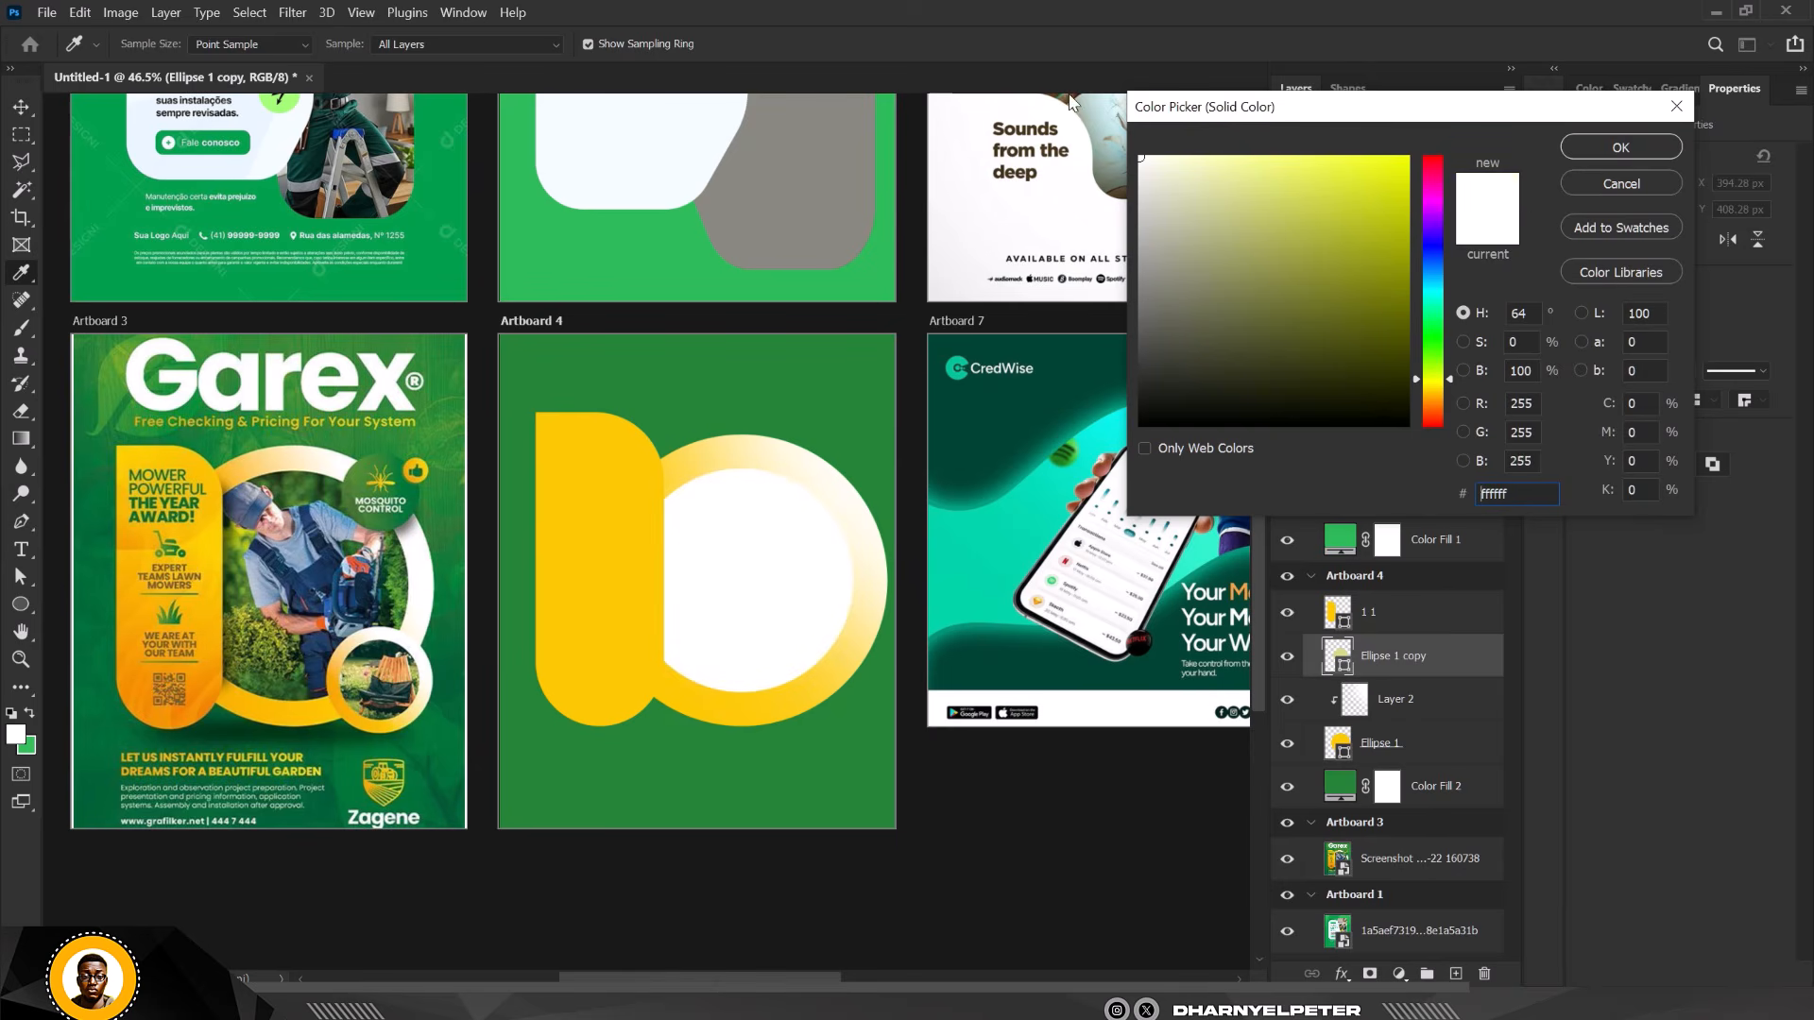
click(1606, 146)
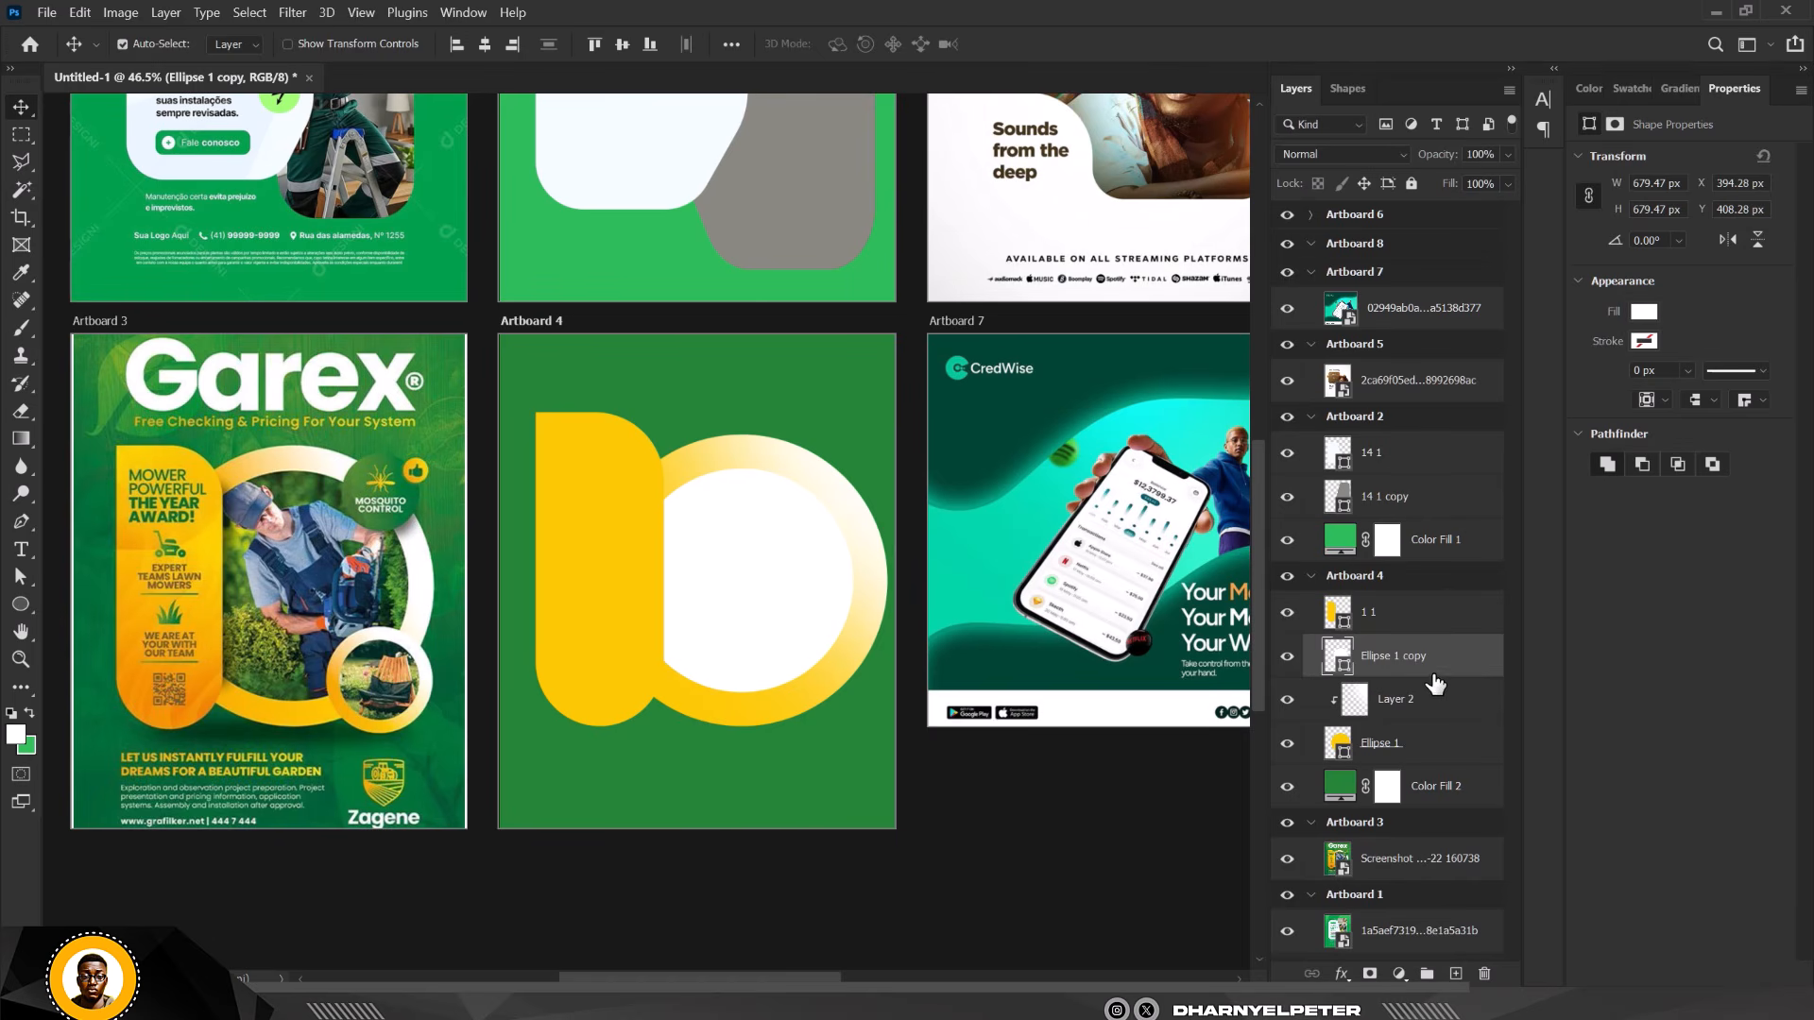
Duplicate the large ring's yellow circle, clipped highlight layer and white inner circle, and gather the copies in one group.
shift+click(1433, 749)
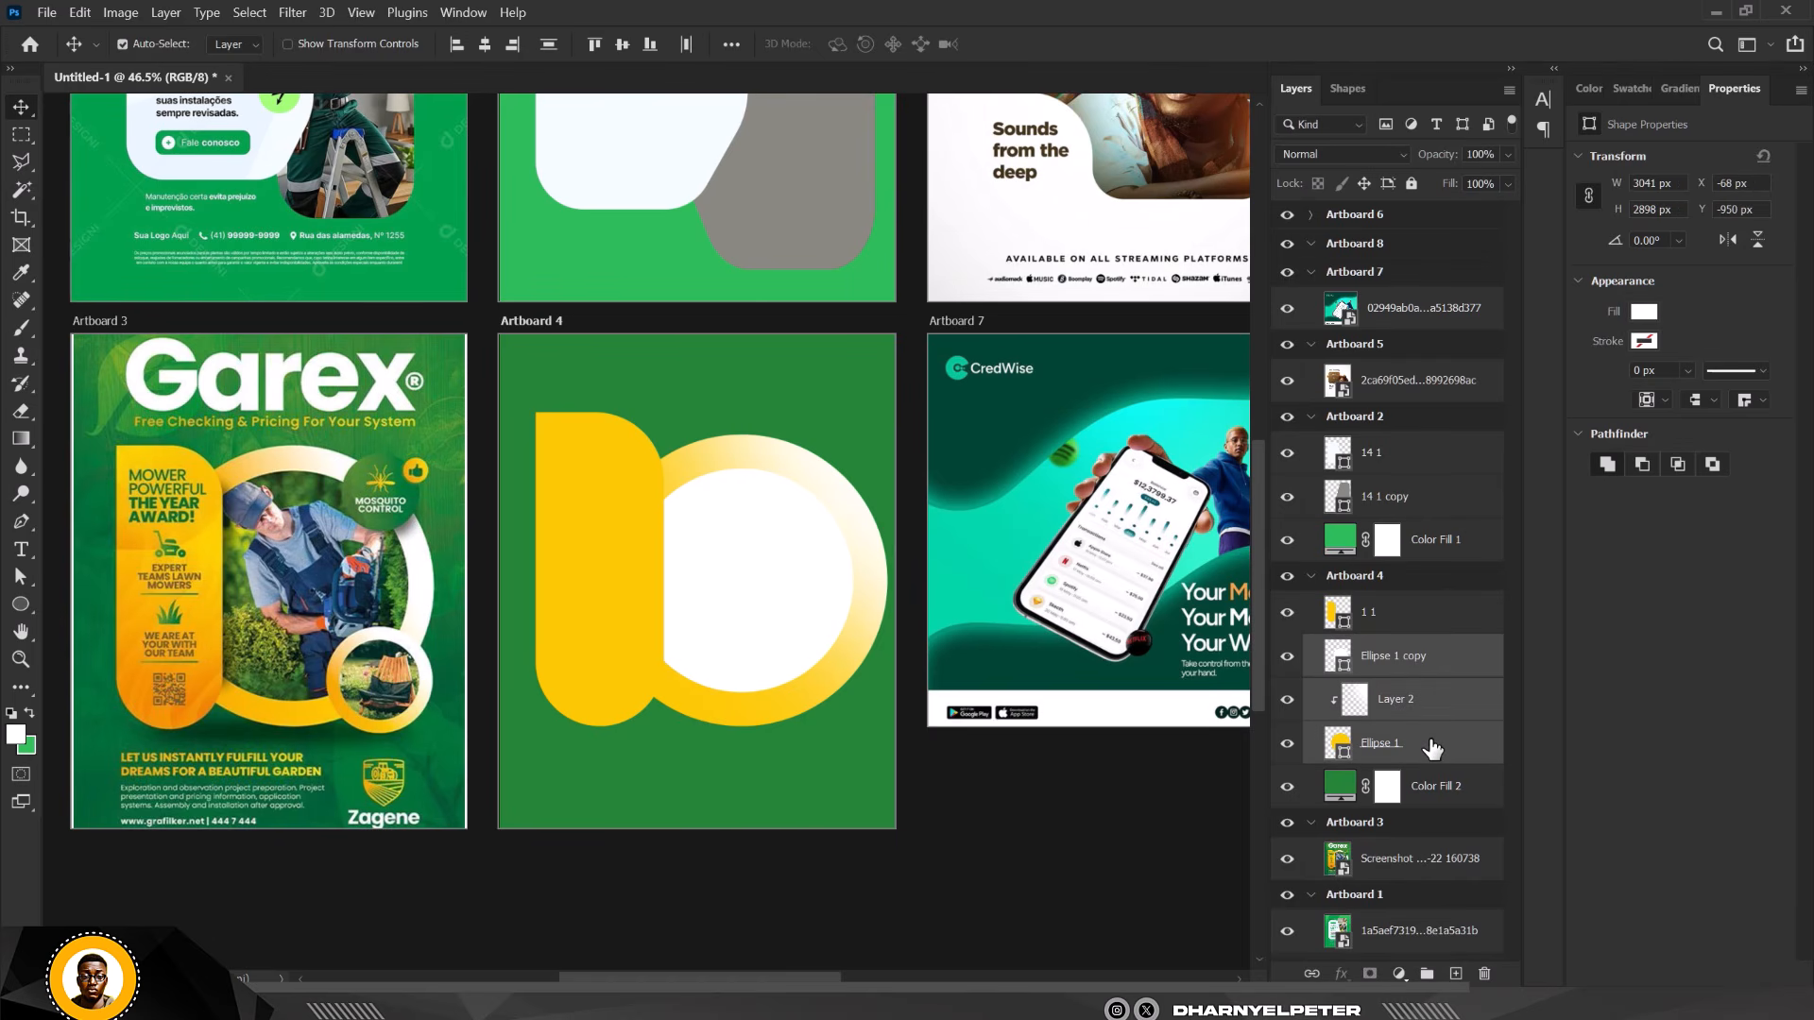
click(1288, 701)
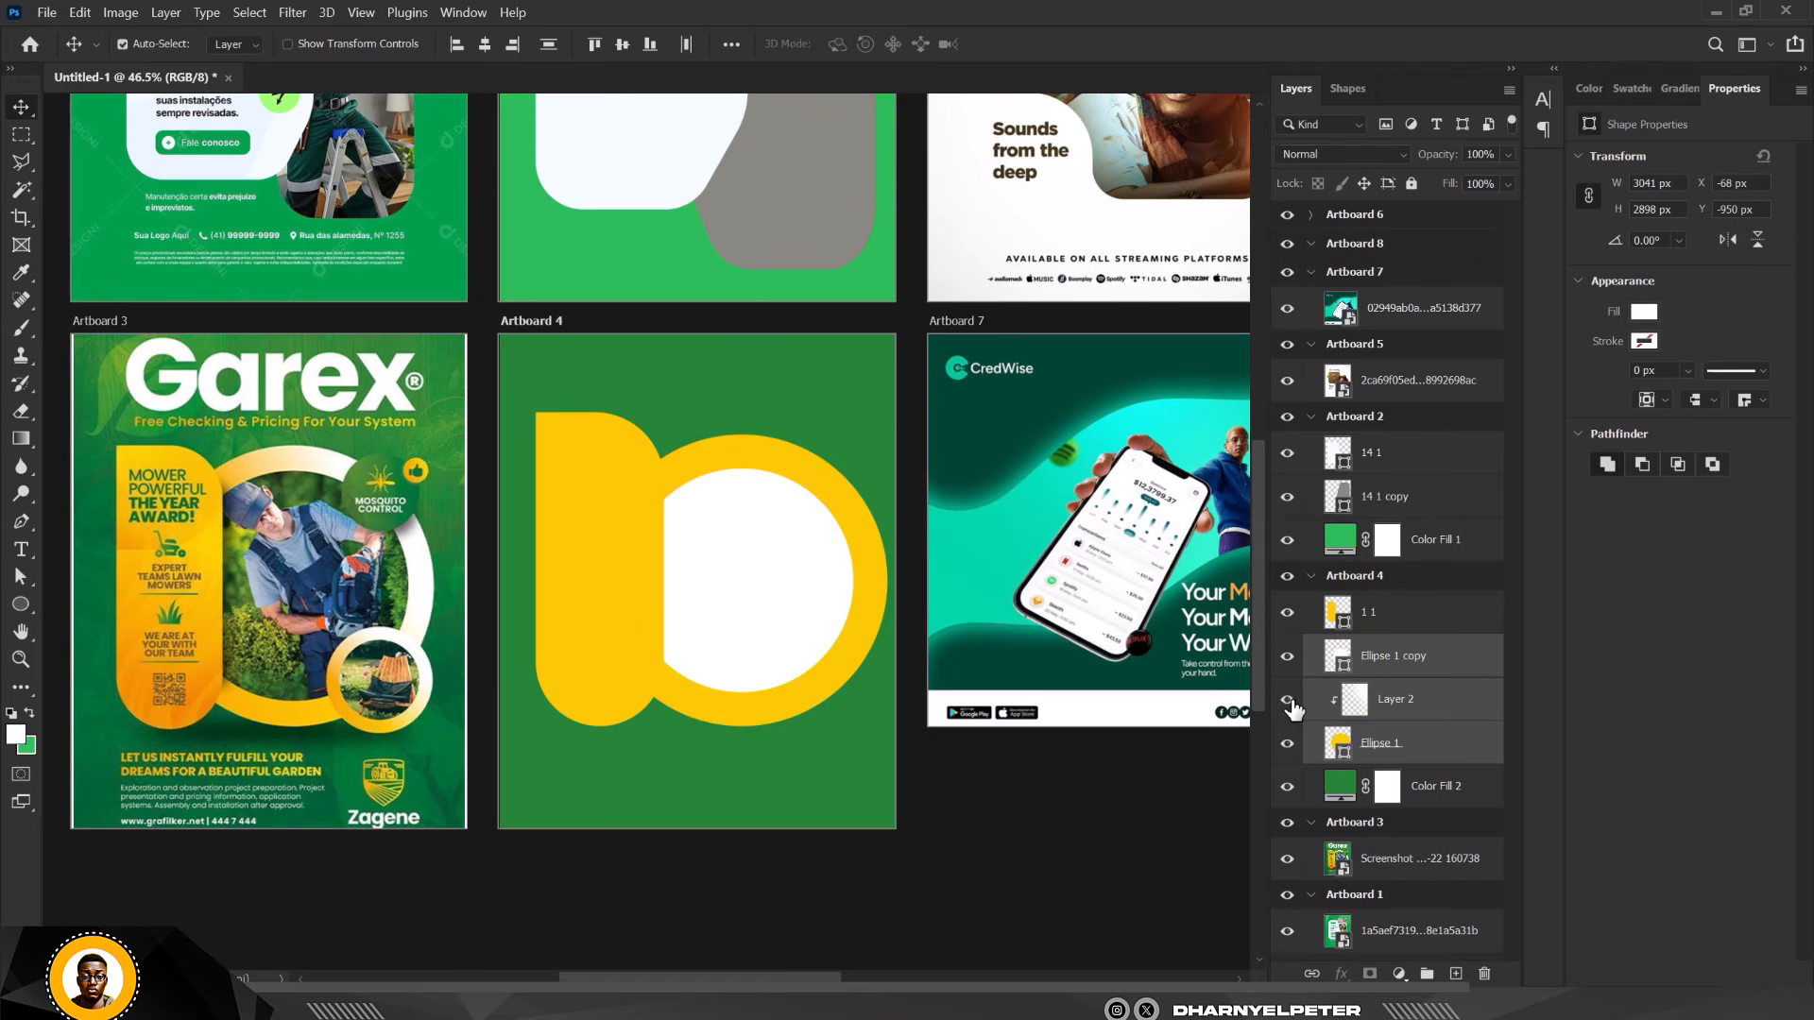
click(1288, 700)
click(1430, 756)
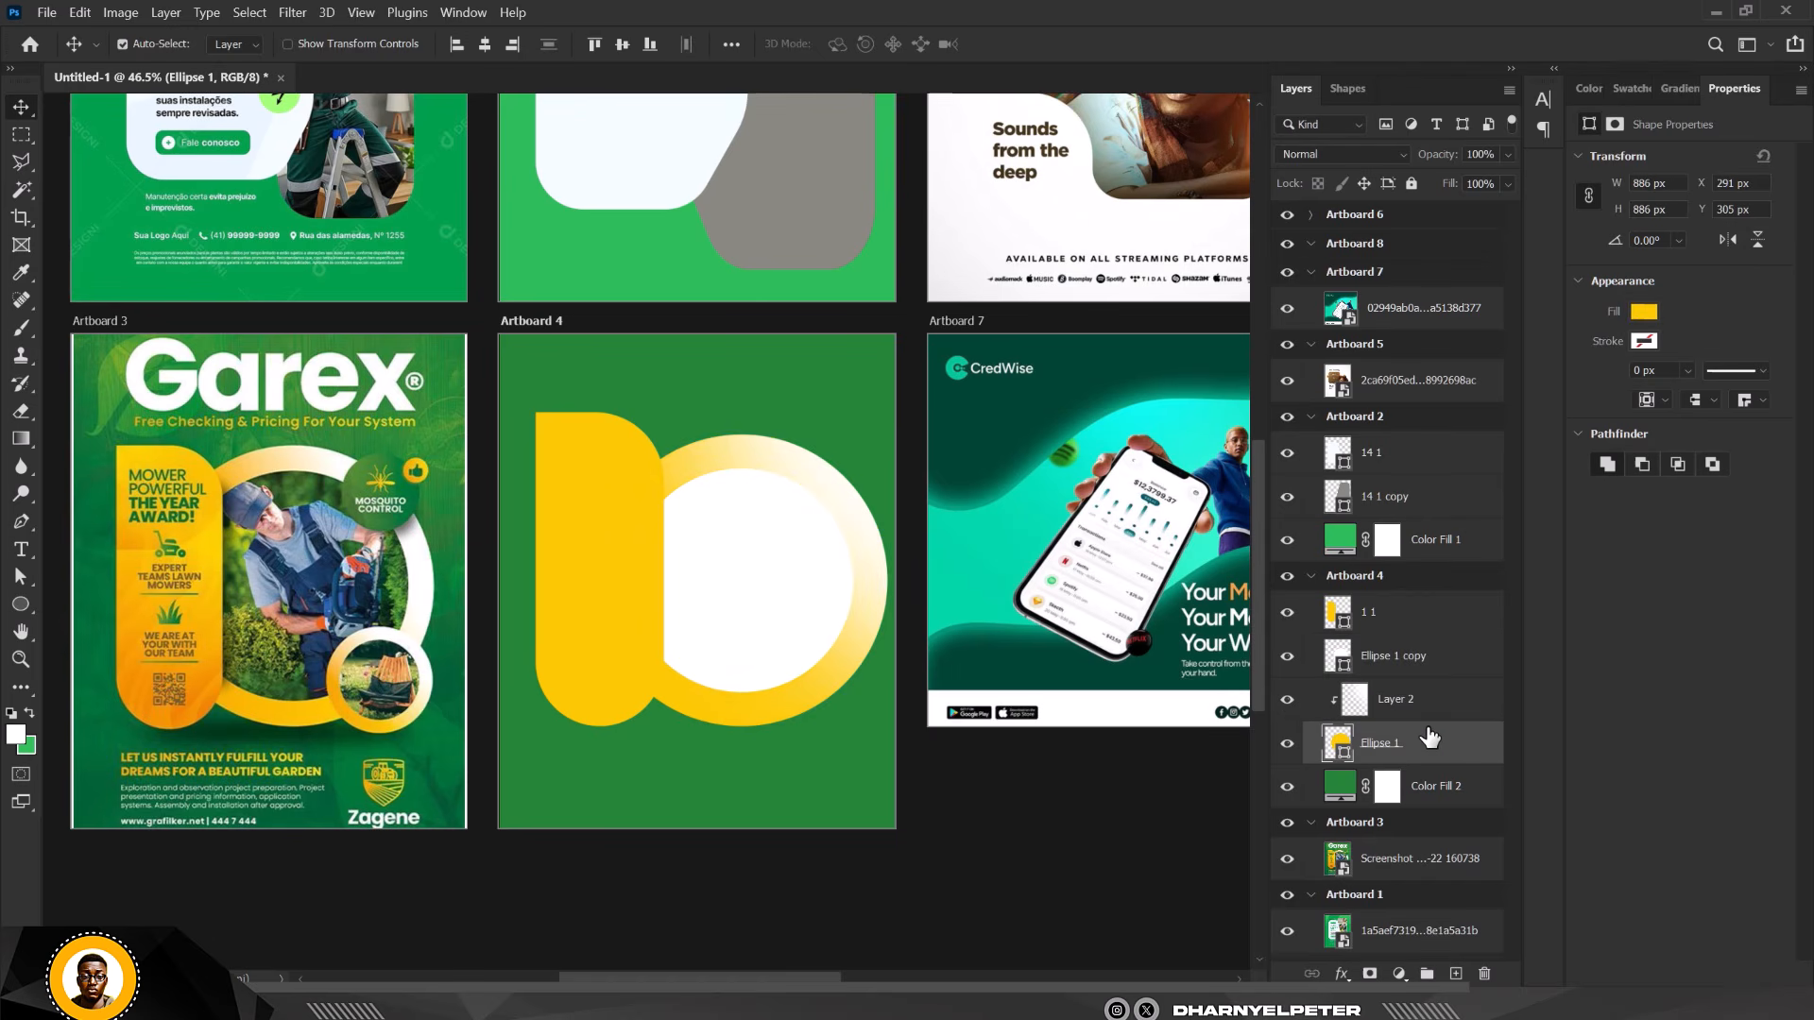
shift+click(1427, 668)
key(ctrl+g)
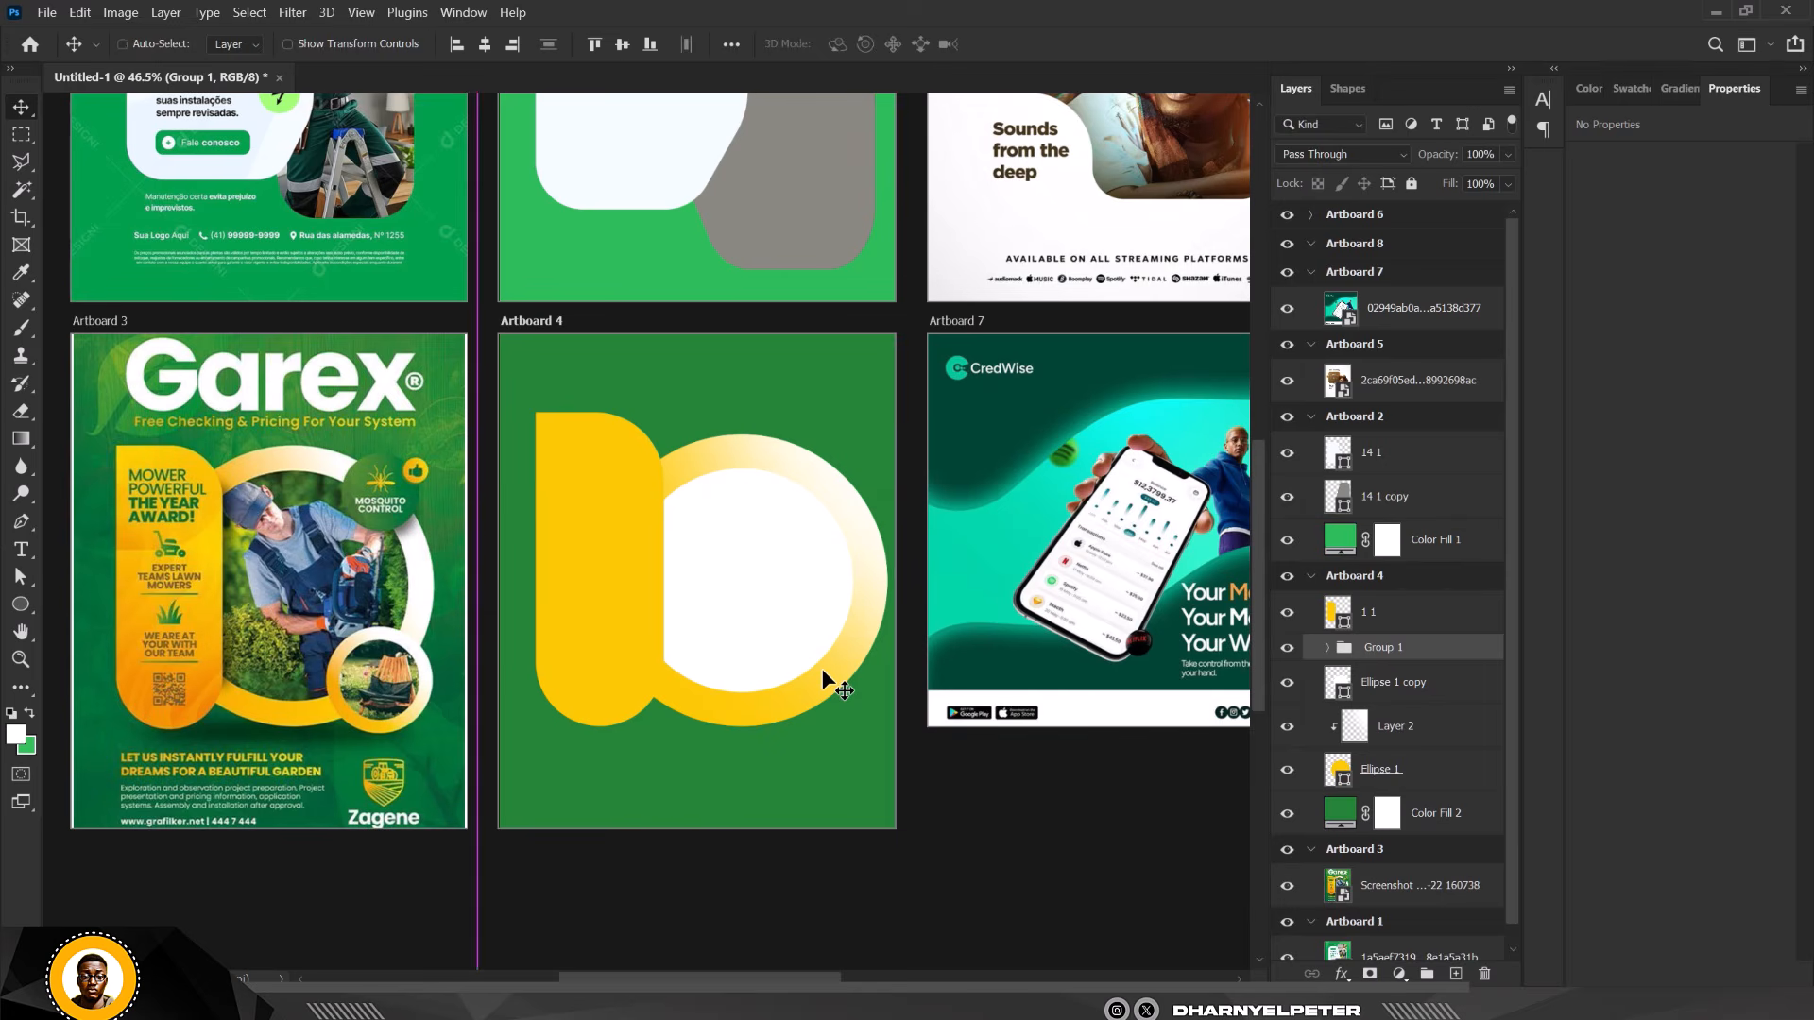
Scale the grouped ring copy down until its inner circle is about 300 px wide and place it over the large ring's lower-right edge.
key(ctrl+t)
scroll(666, 582, down, 2)
drag(771, 555, 791, 662)
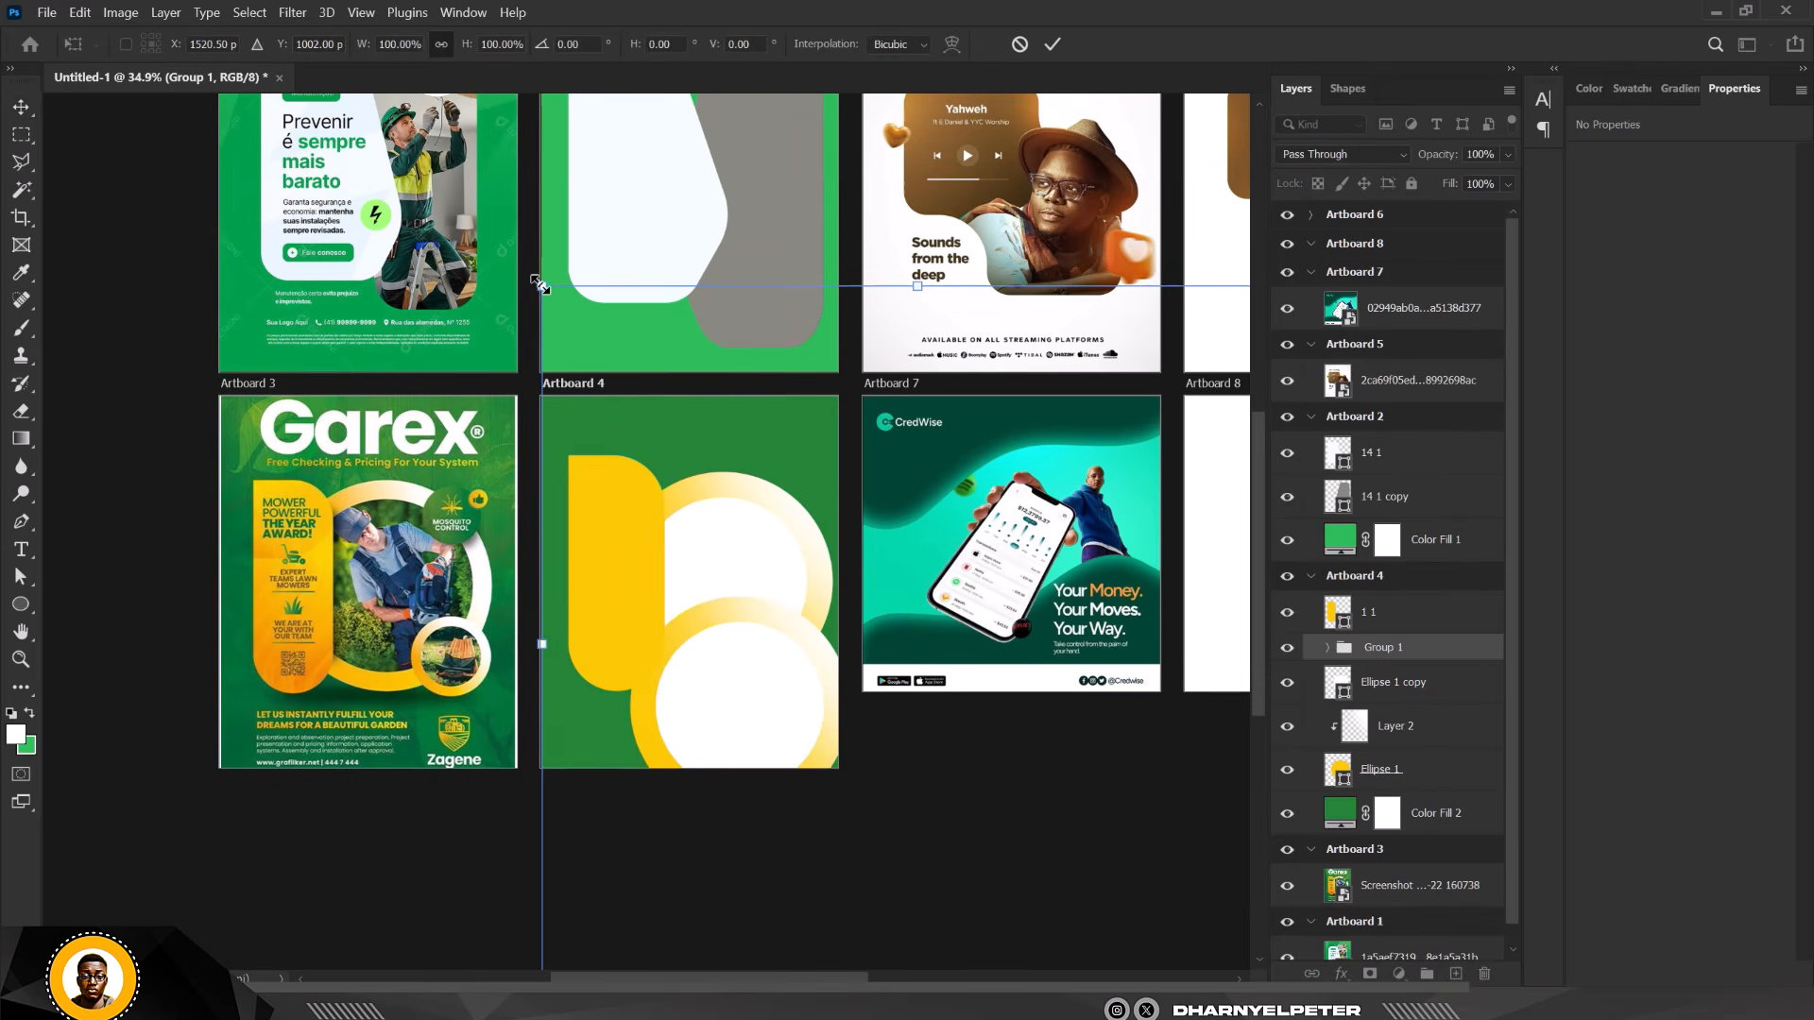
drag(540, 285, 728, 483)
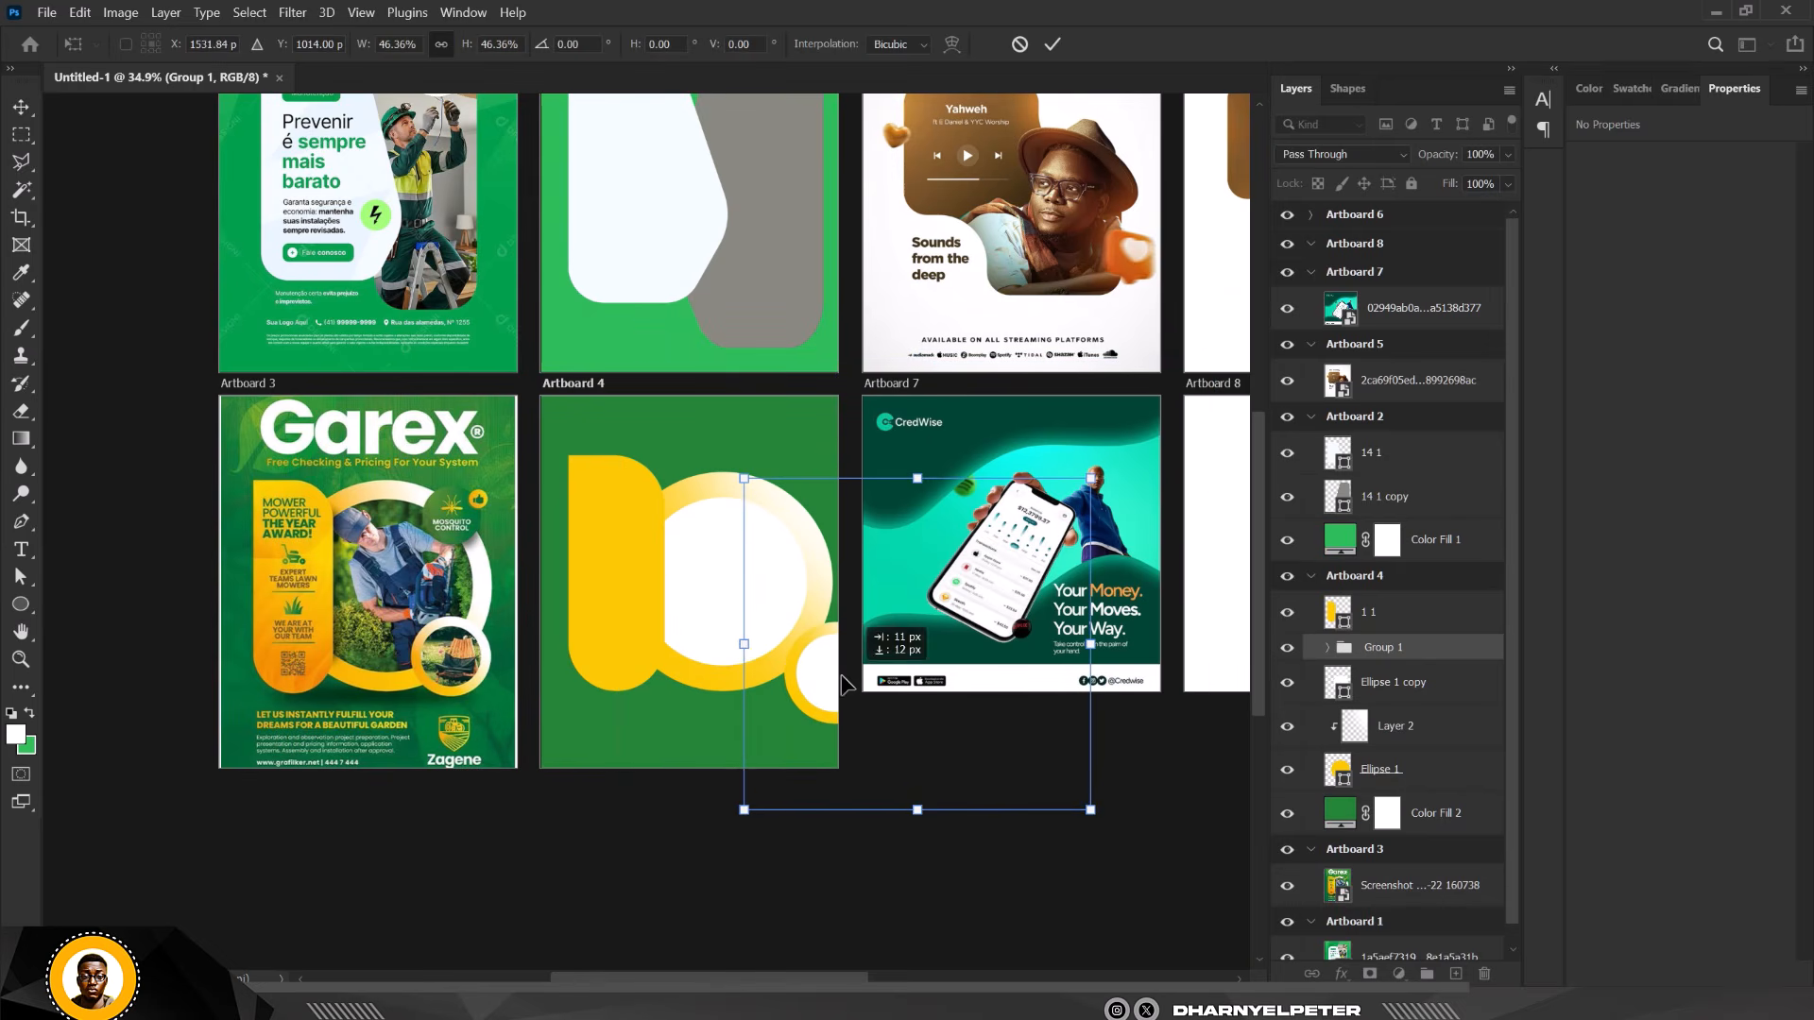
drag(855, 688, 801, 655)
scroll(805, 614, up, 3)
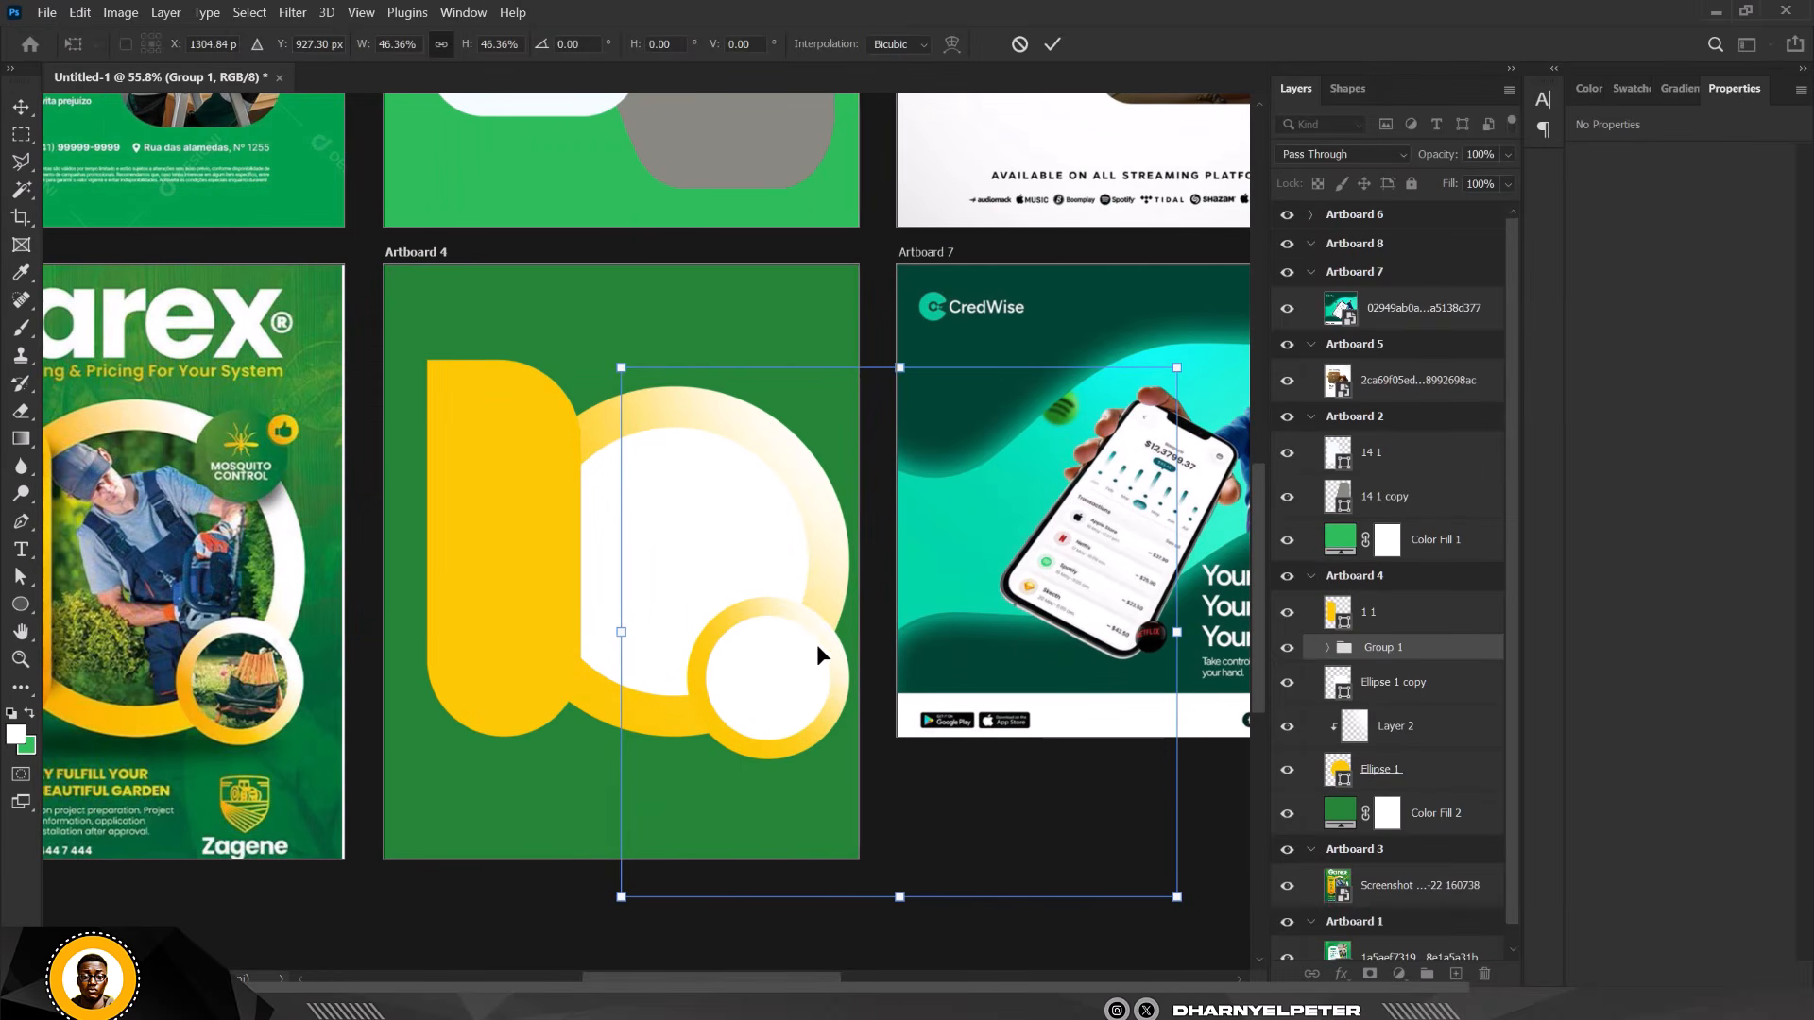
drag(614, 362, 633, 379)
drag(813, 676, 808, 688)
key(Return)
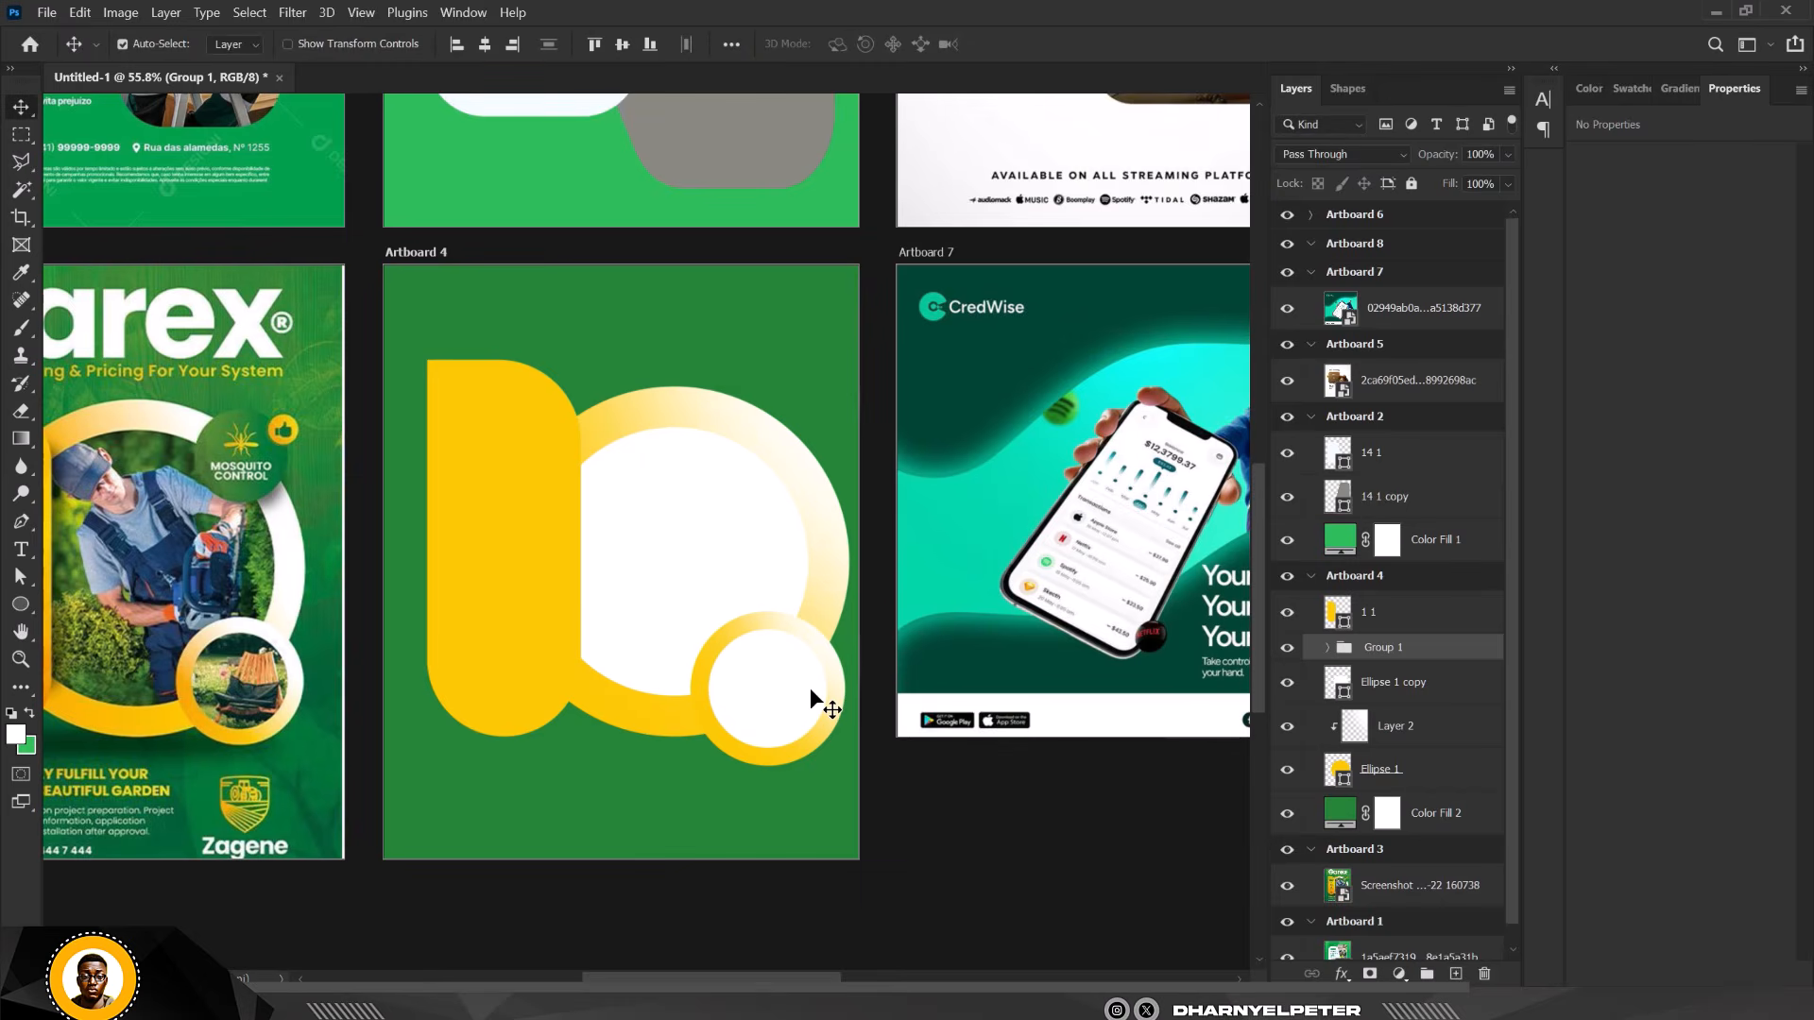
Reduce the opacity of the small ring's clipped highlight layer to 64%.
scroll(660, 597, down, 2)
scroll(713, 650, down, 2)
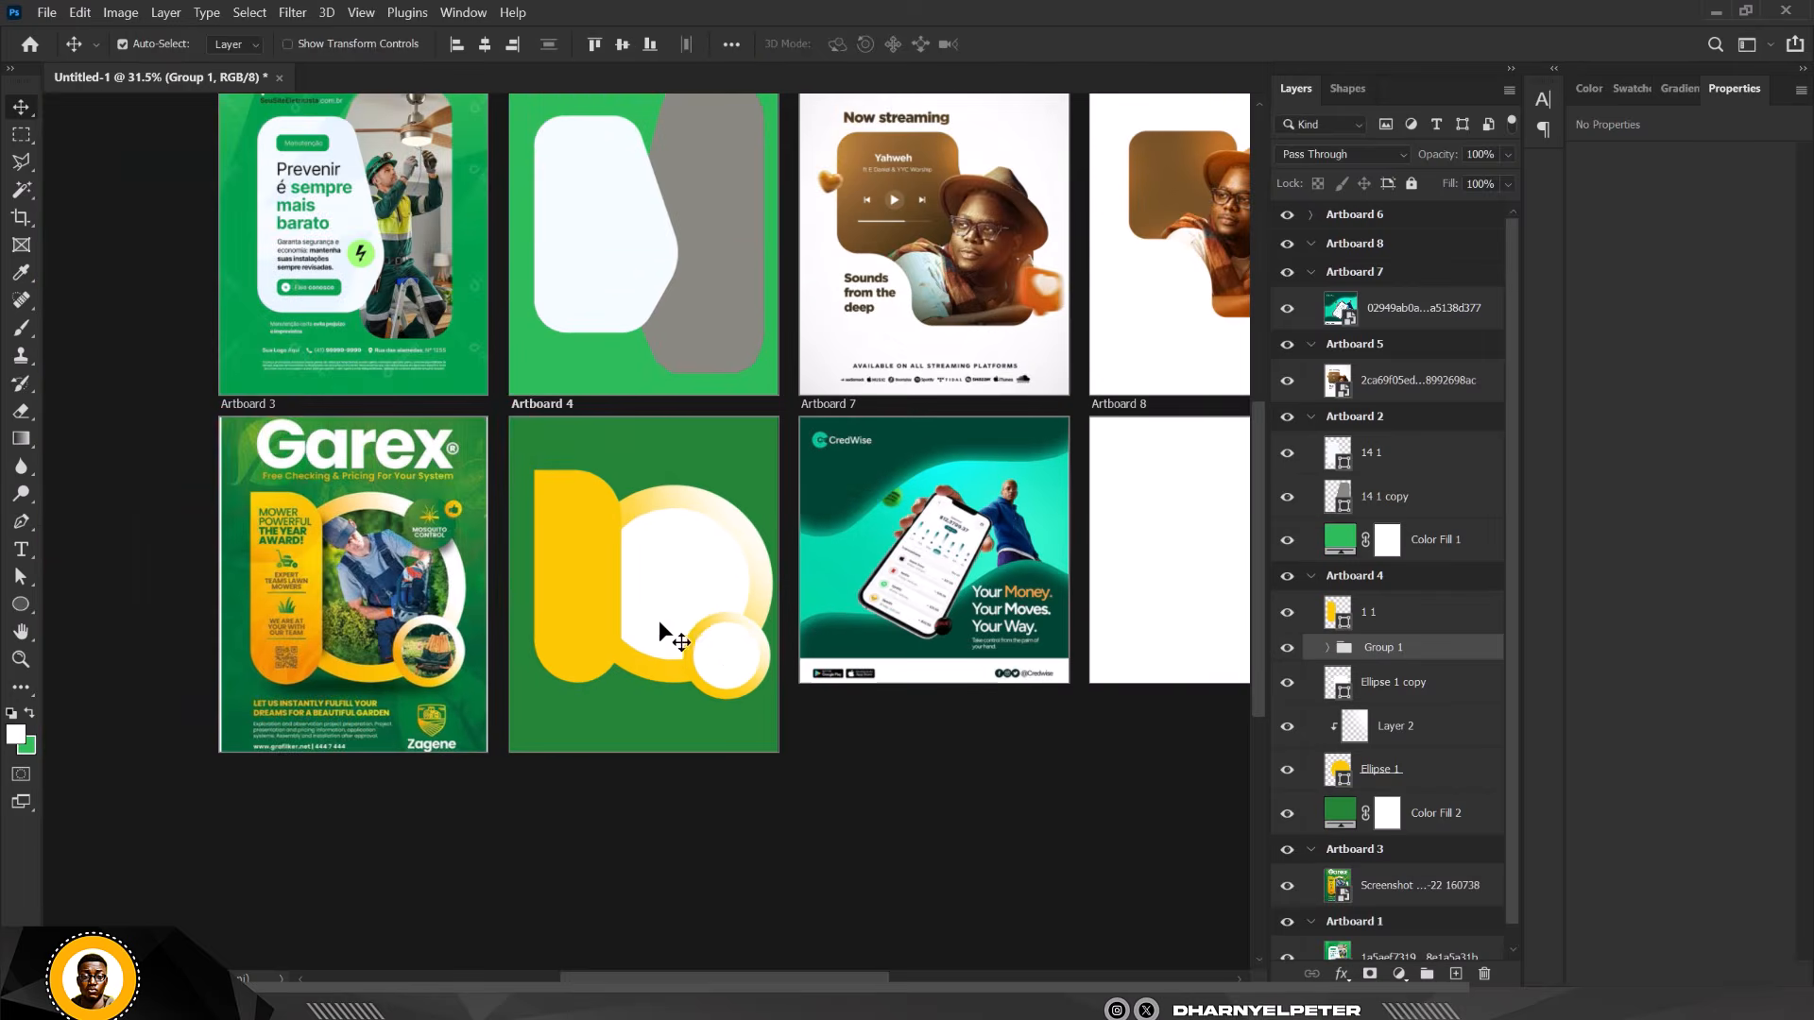
scroll(727, 652, up, 4)
scroll(780, 684, up, 3)
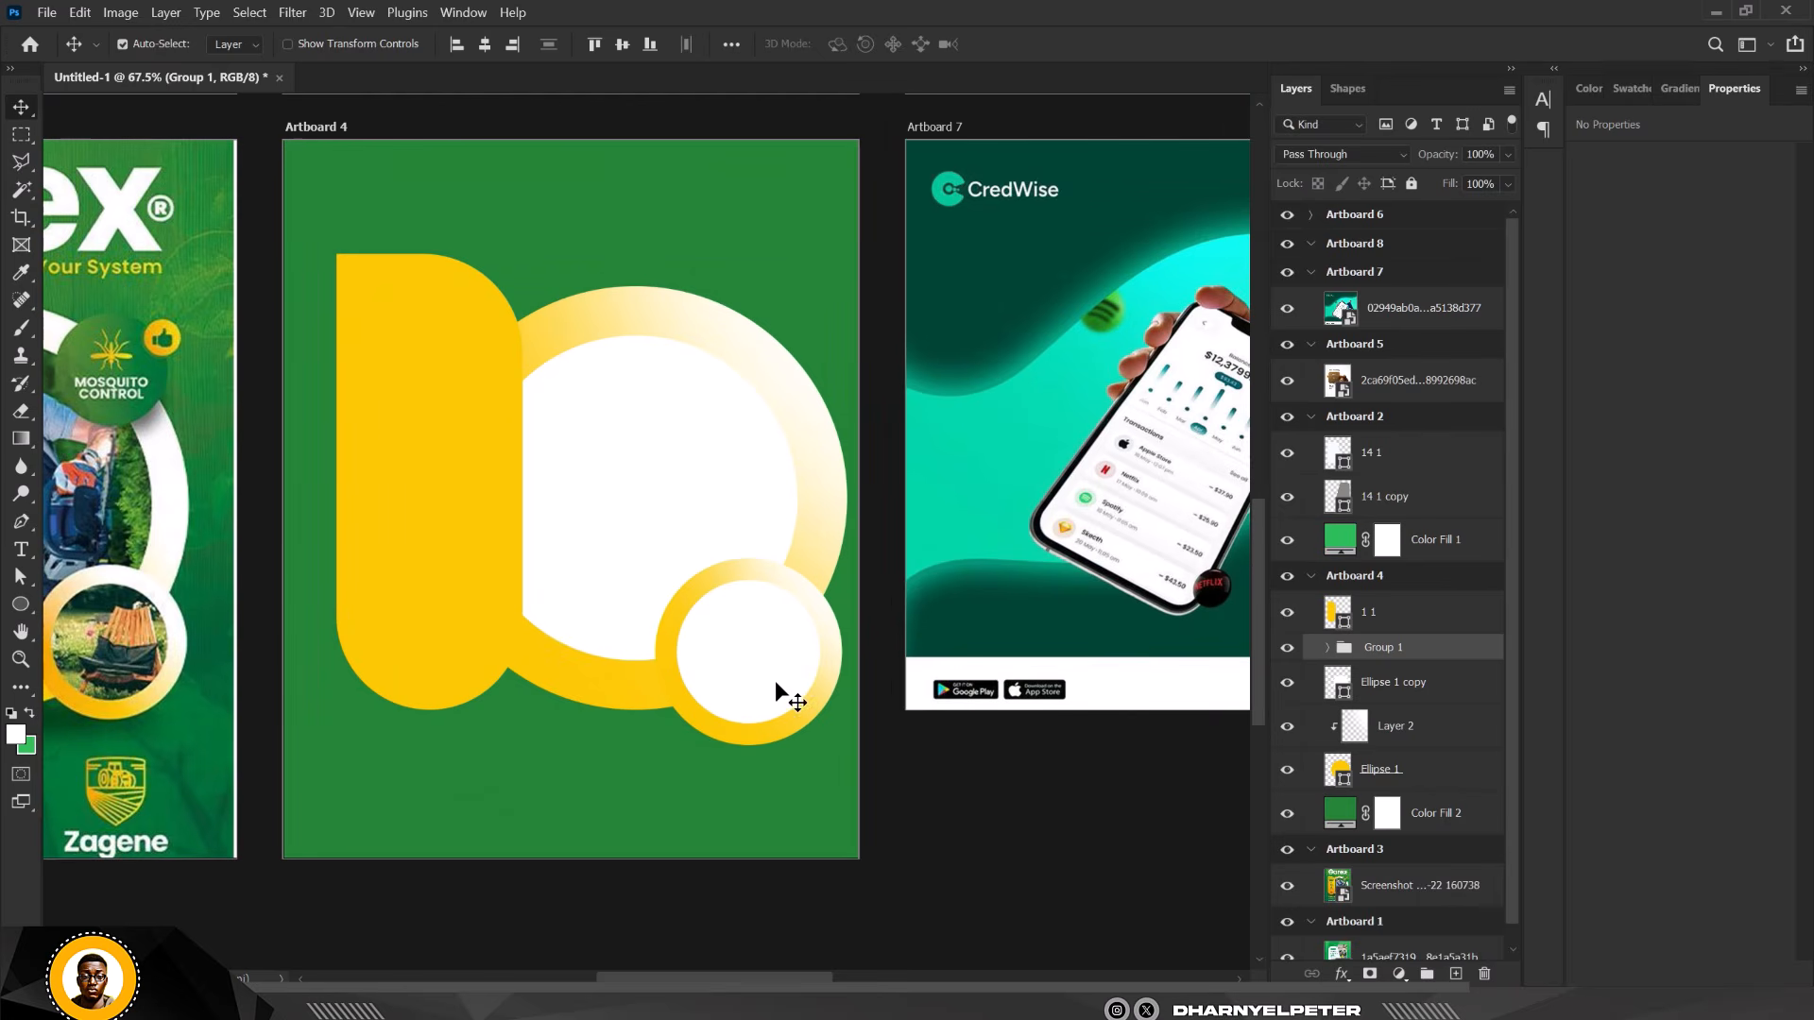
scroll(770, 685, down, 4)
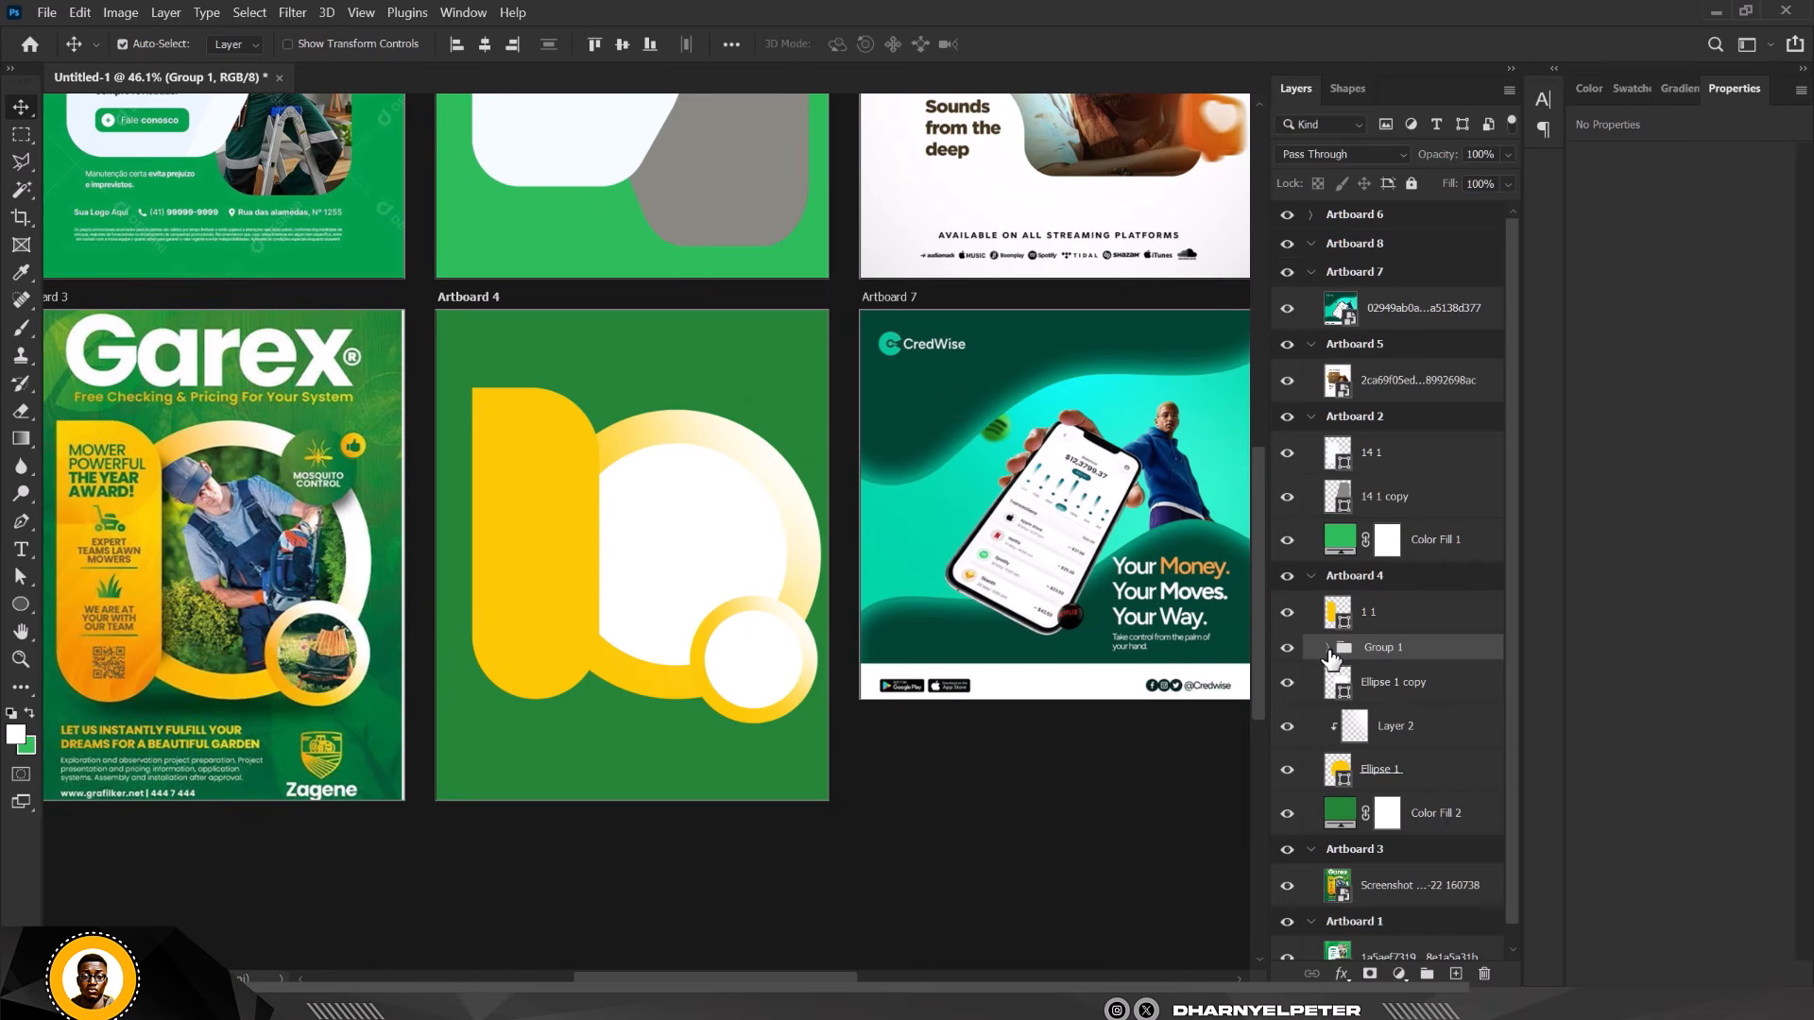
click(1326, 649)
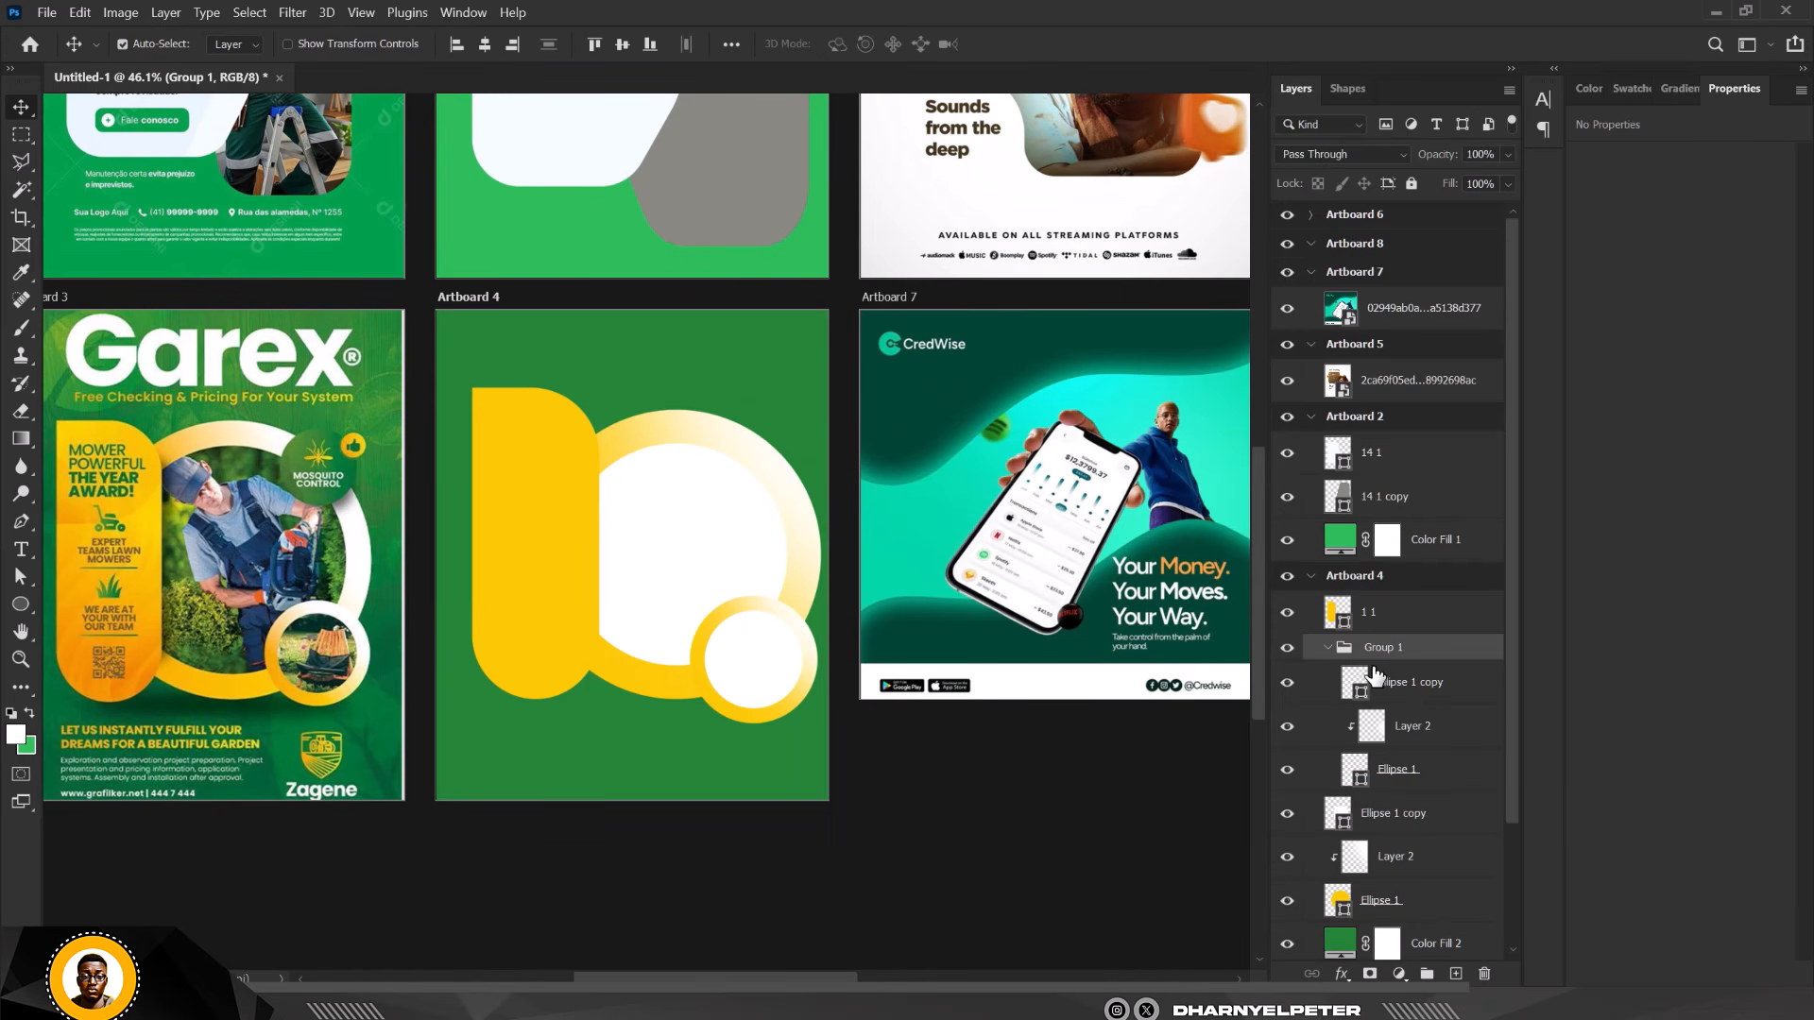
click(1426, 695)
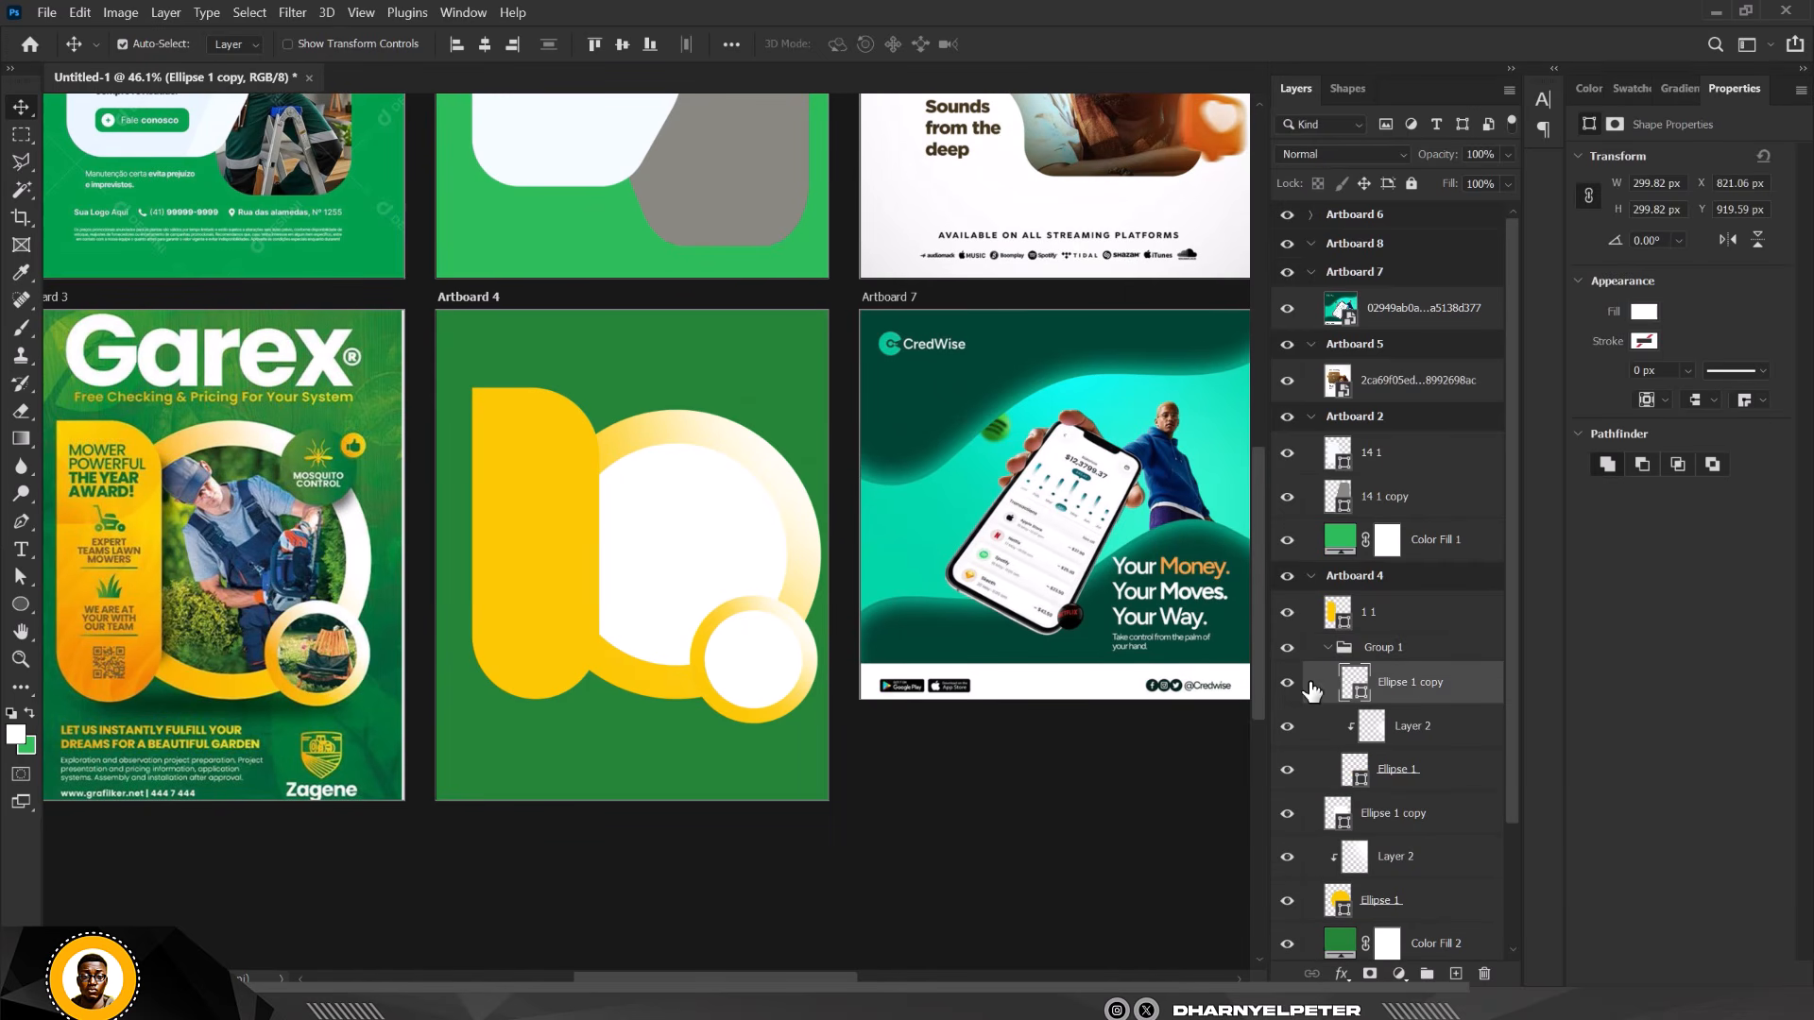
click(1445, 735)
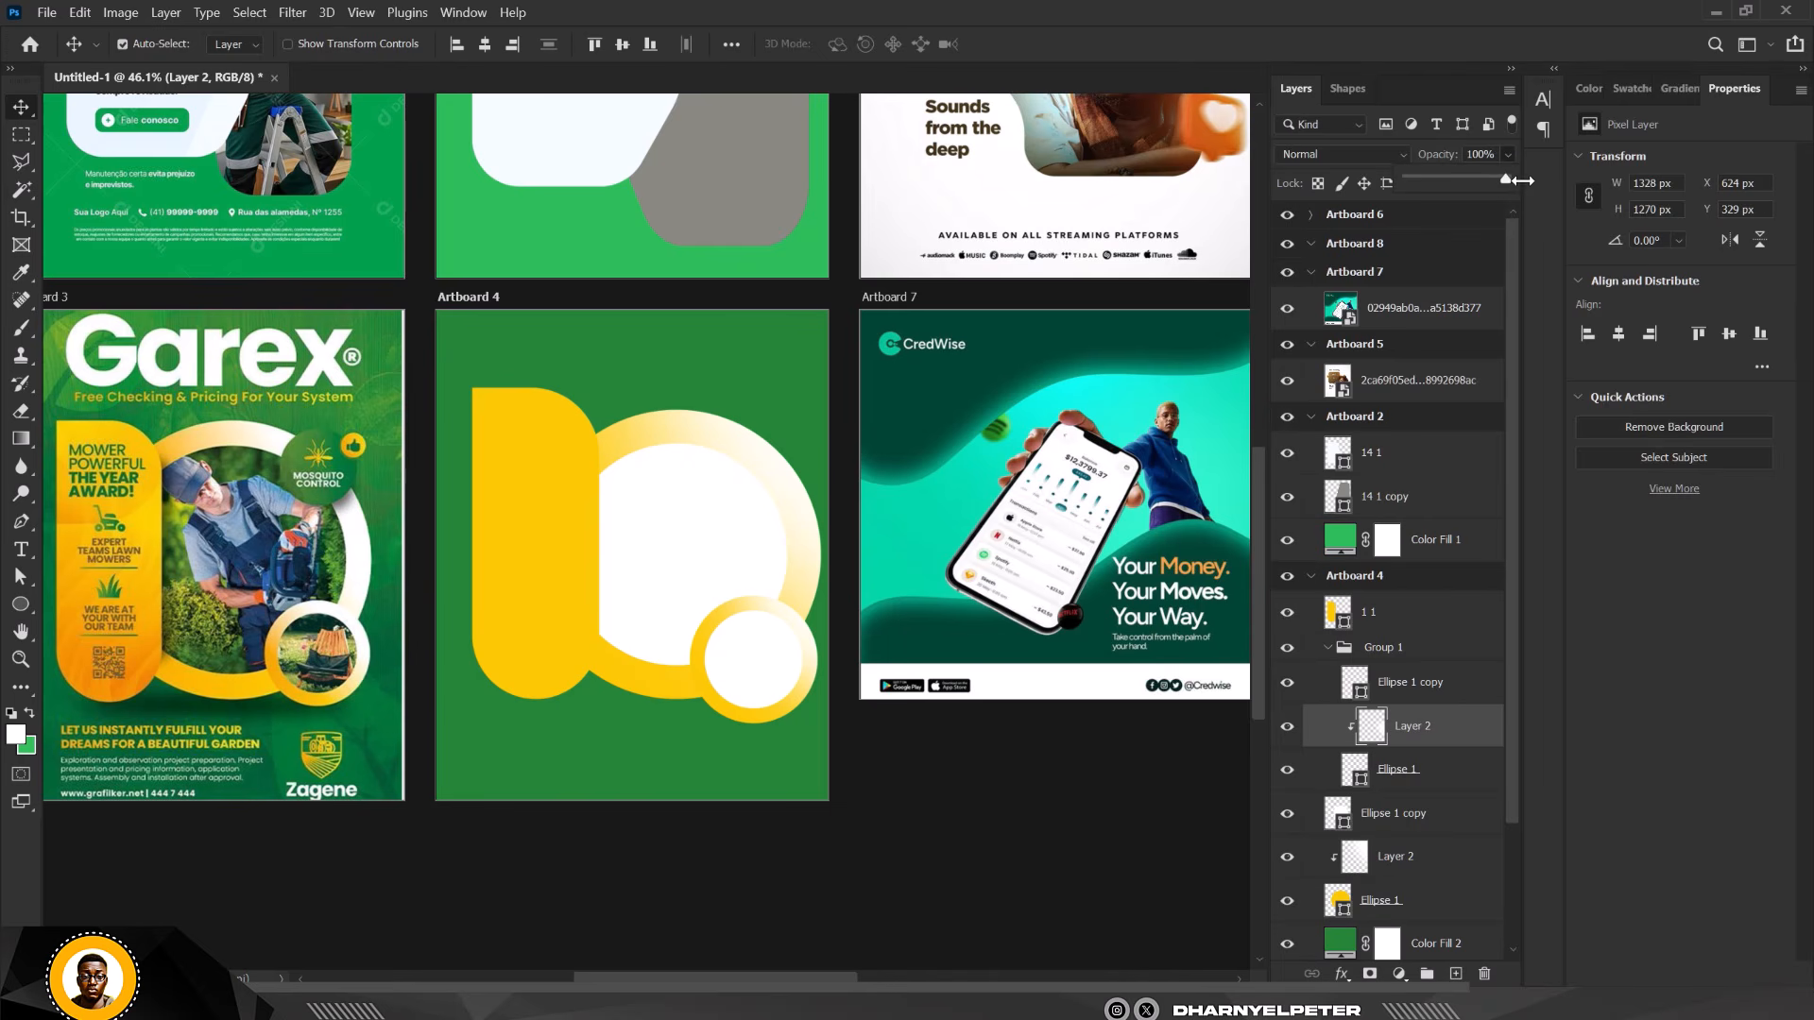
mouse_move(1425, 185)
mouse_down()
mouse_move(1370, 190)
mouse_move(1417, 202)
mouse_up()
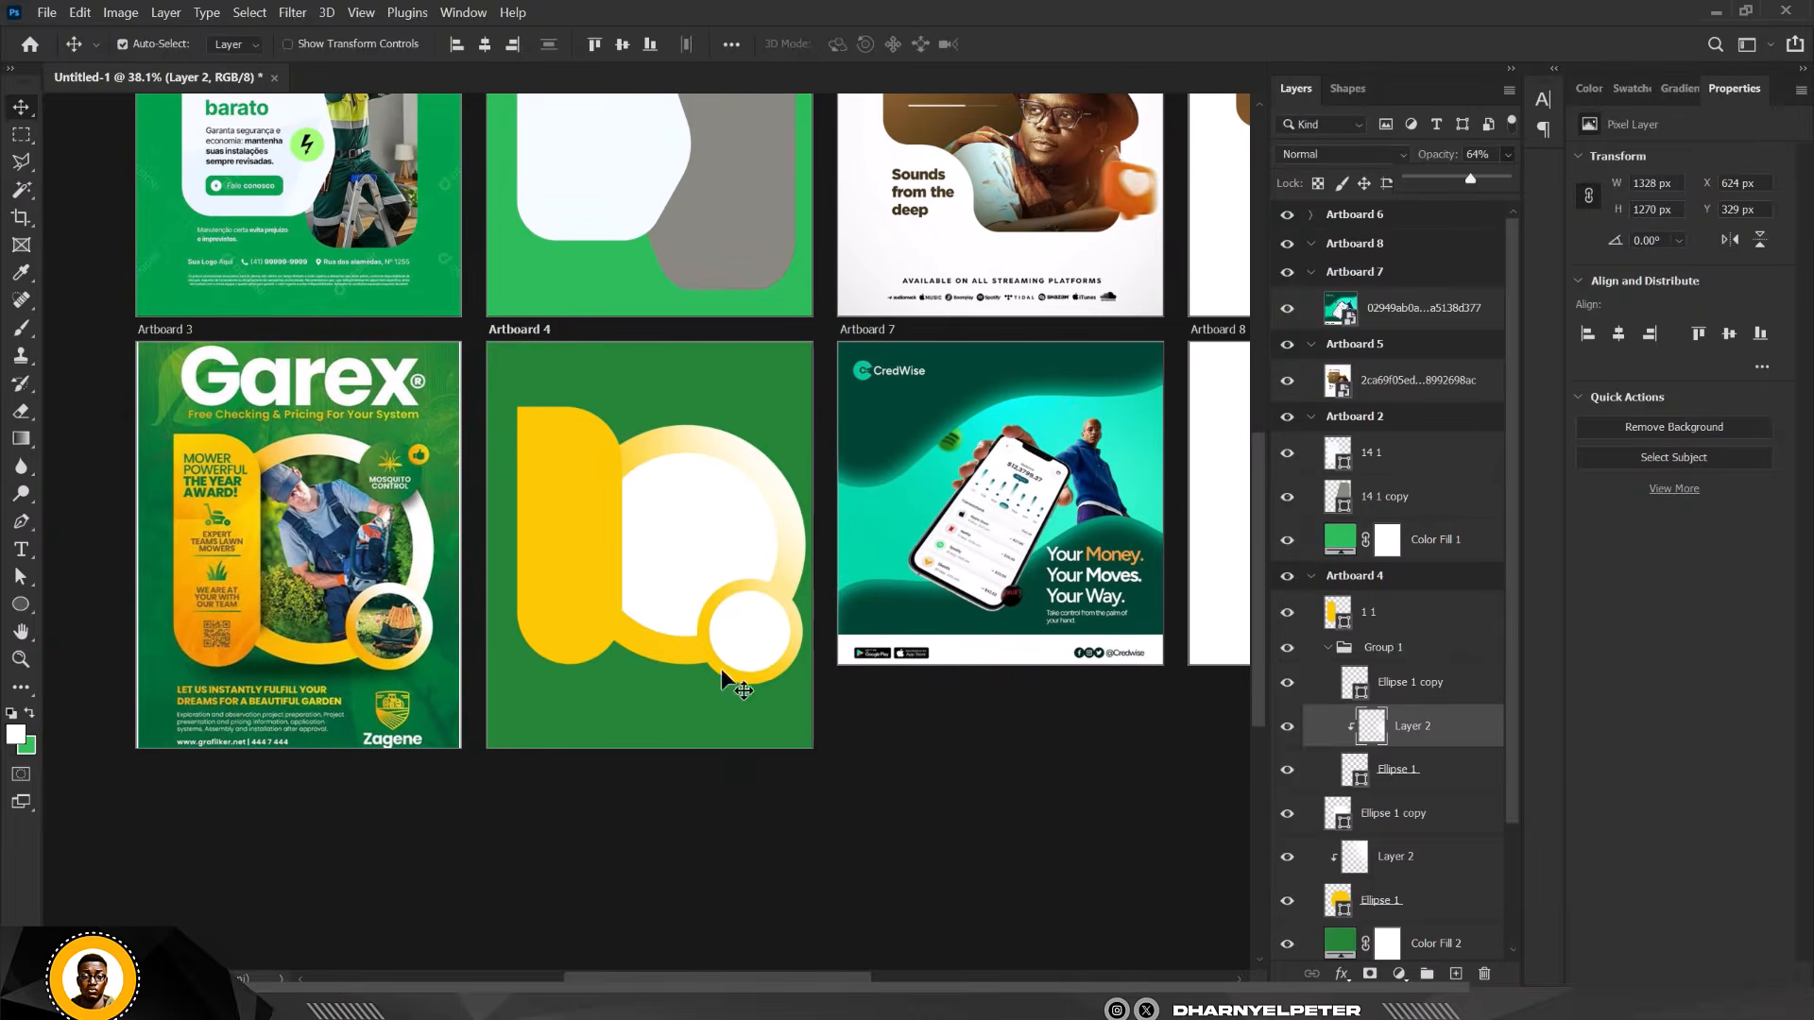
Set the brush's foreground color to near-black and add an empty layer directly above Artboard 4's green background fill.
scroll(718, 678, up, 1)
click(654, 701)
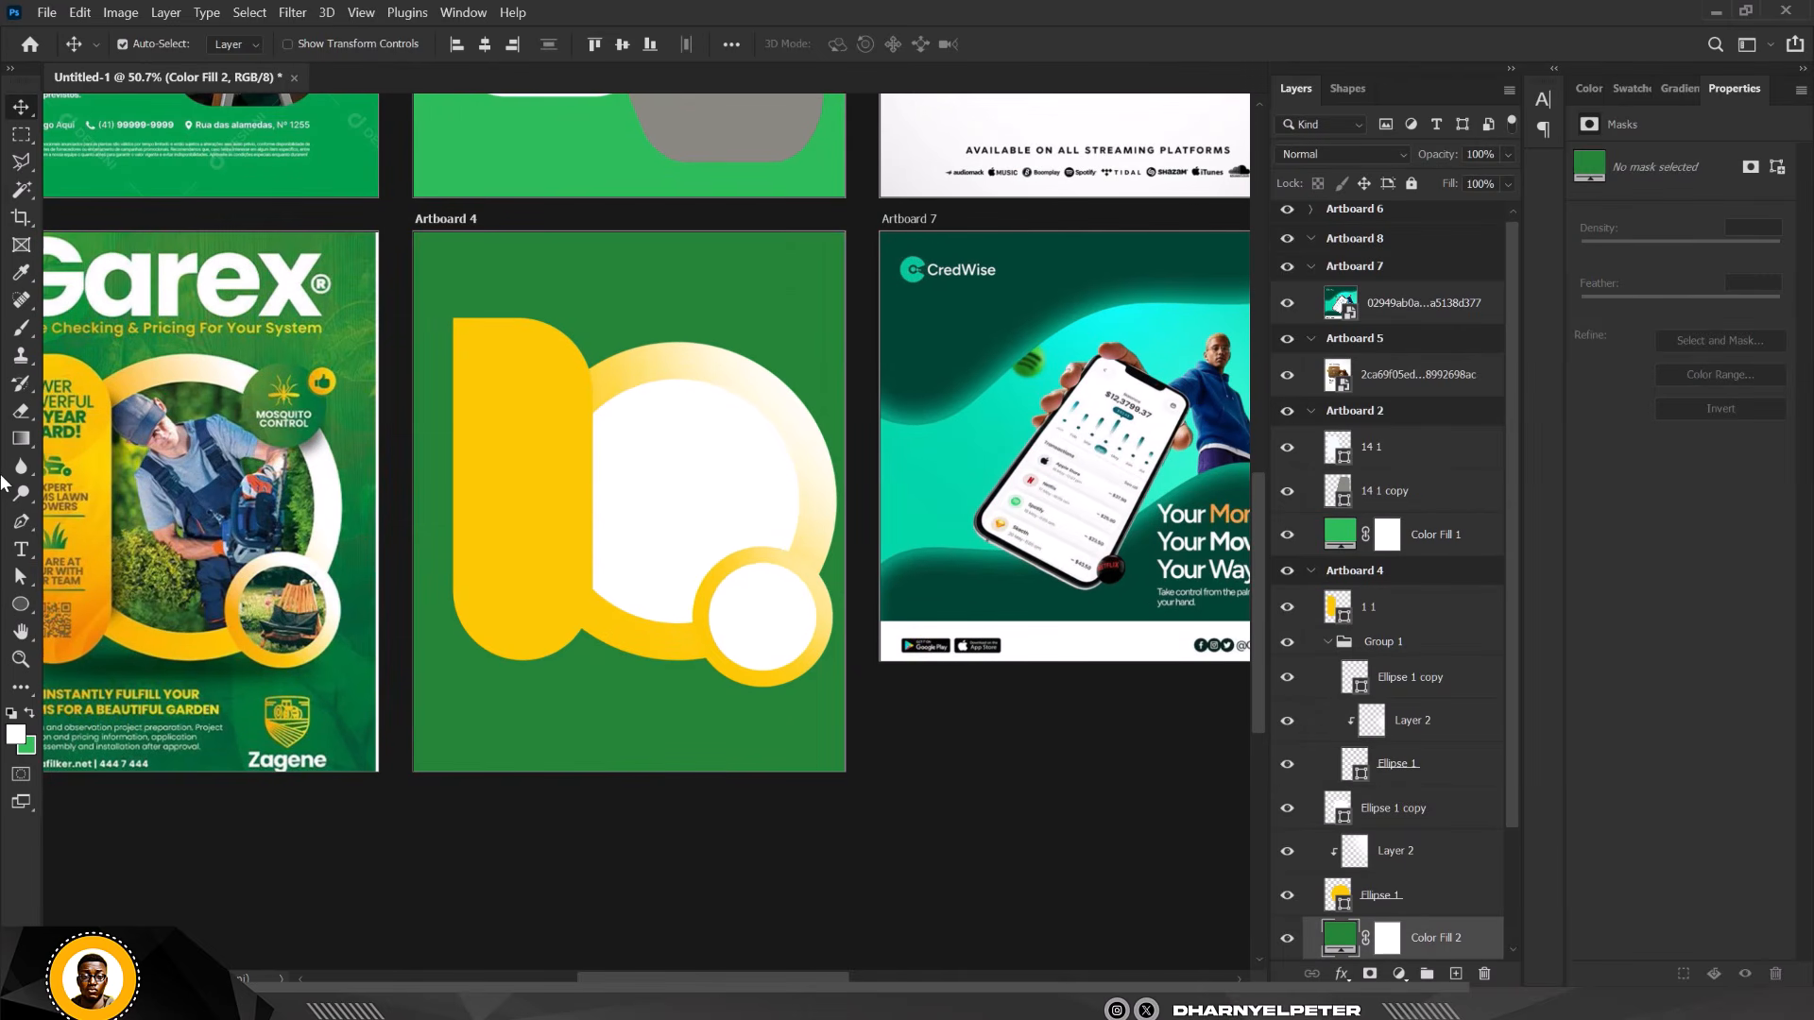
click(19, 330)
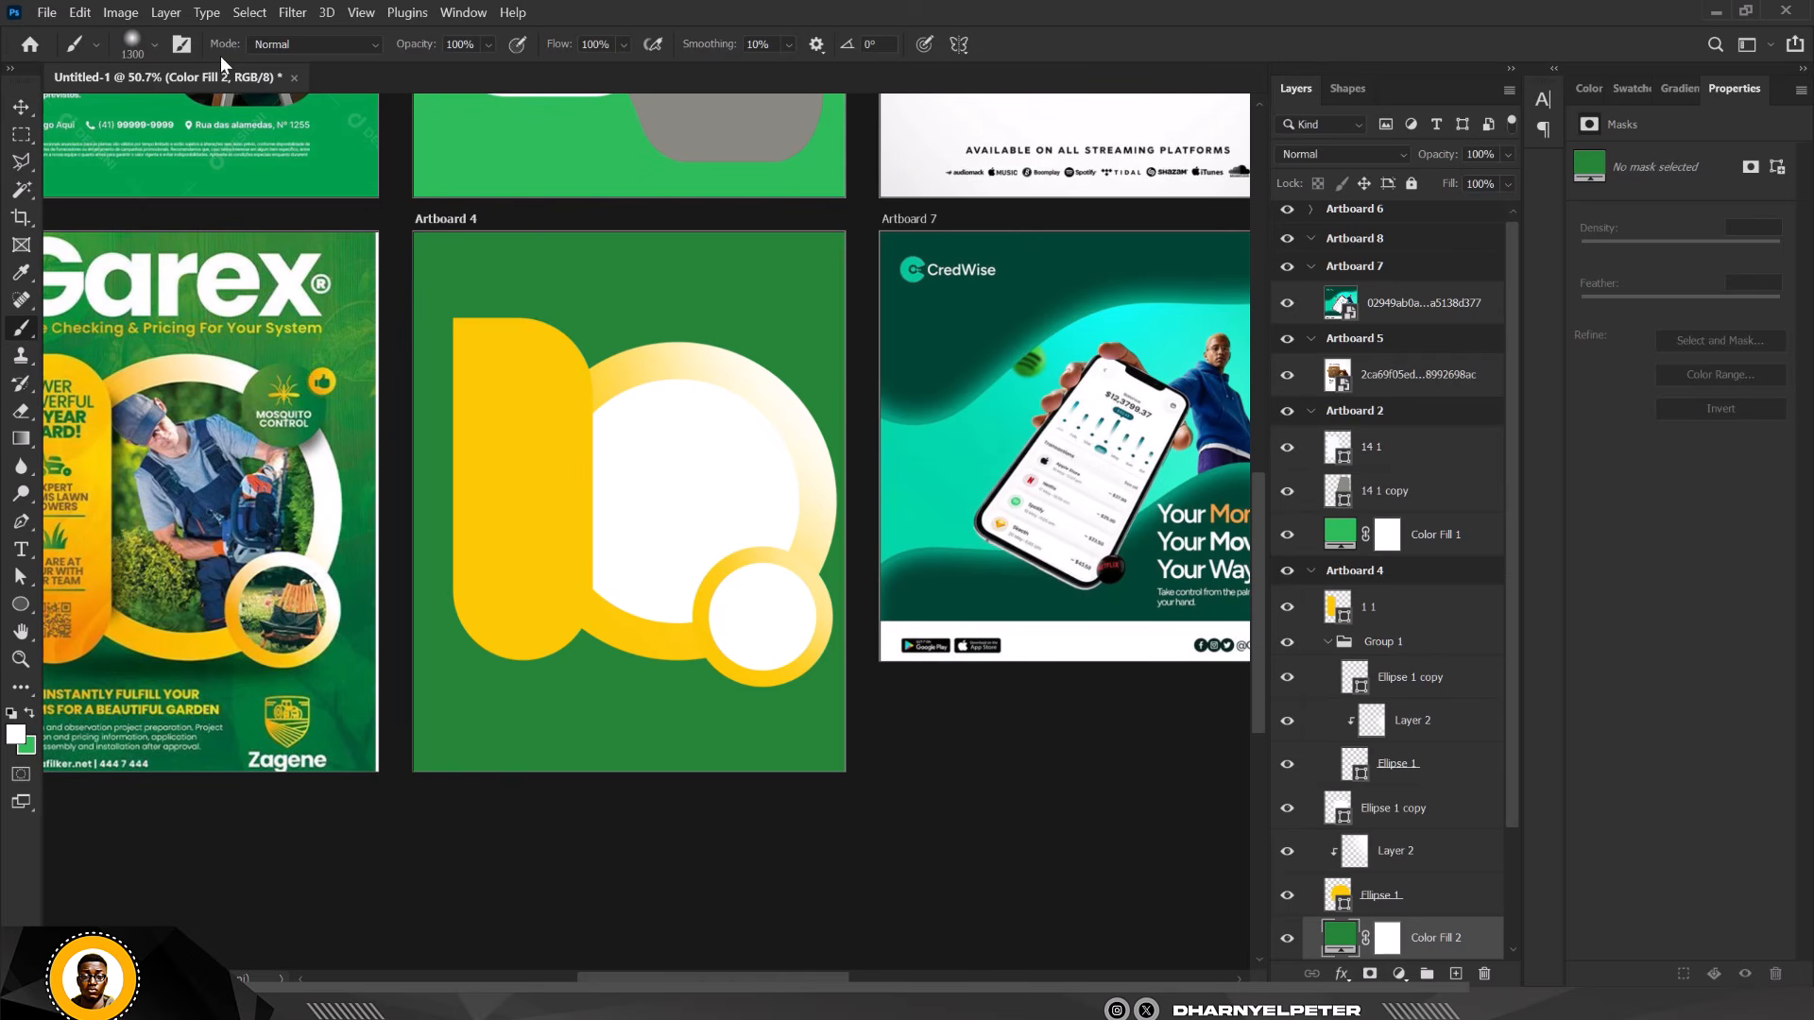
click(17, 735)
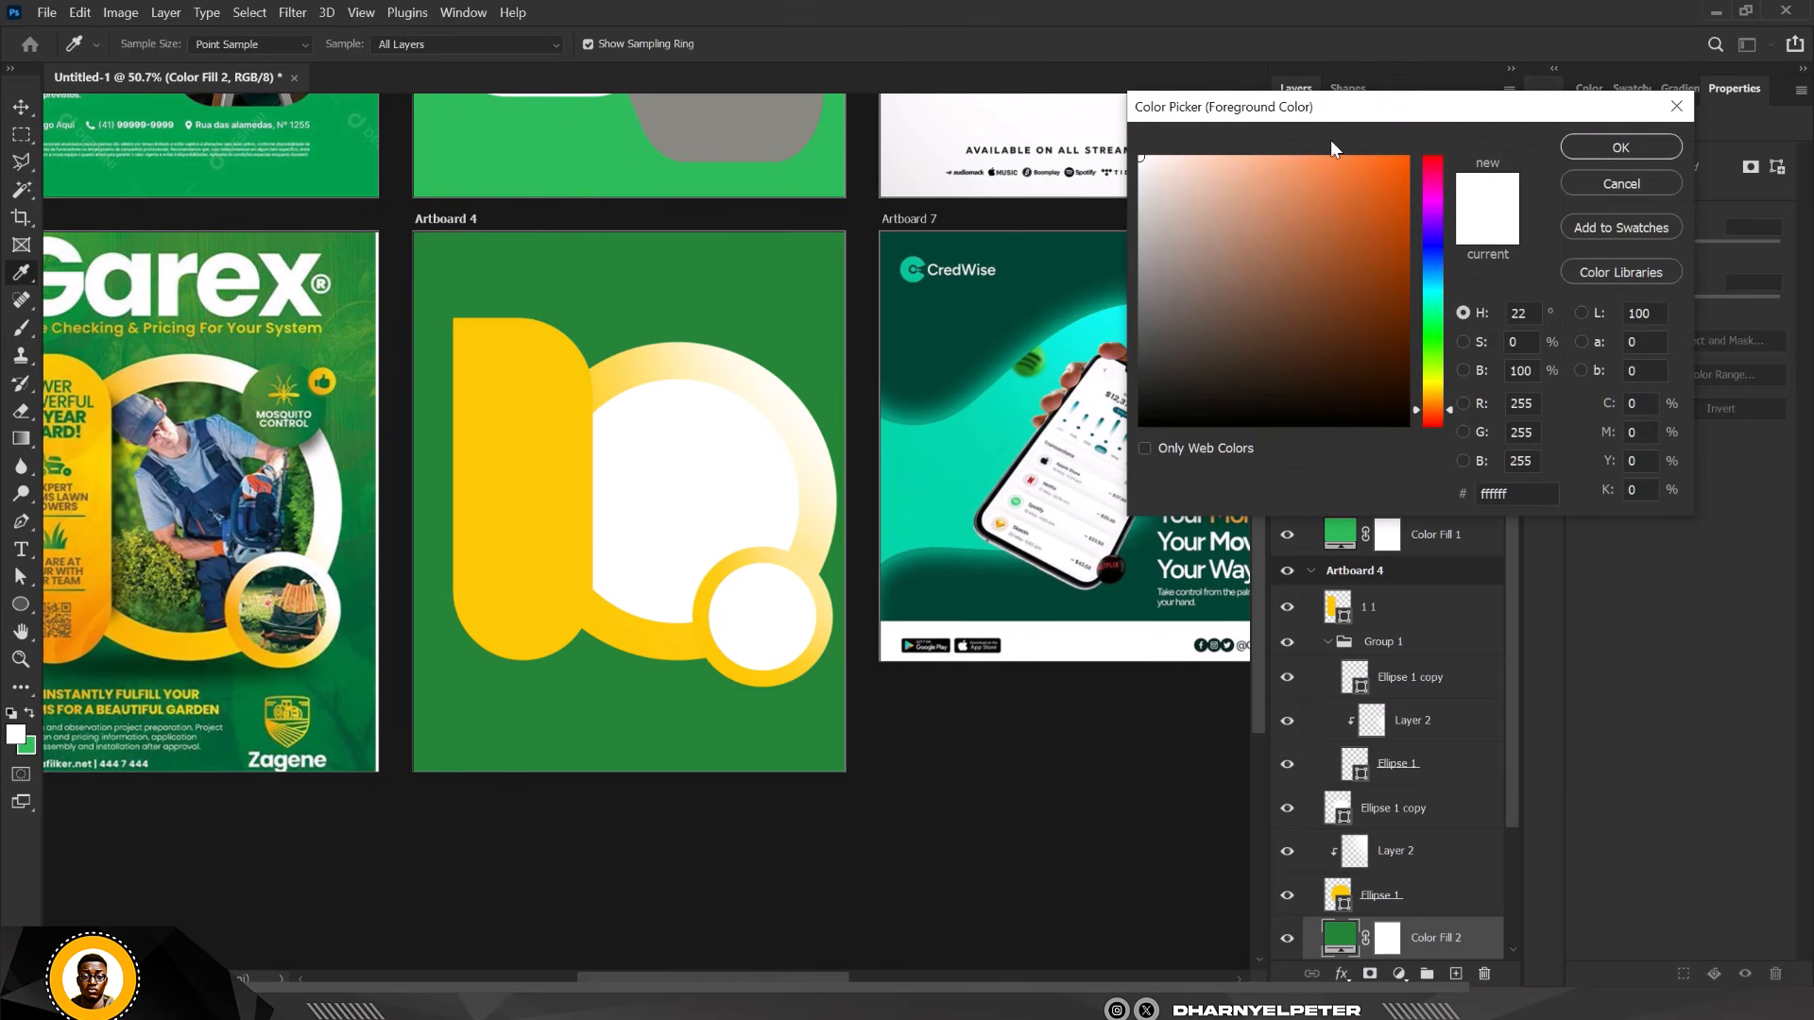
drag(1345, 251, 1320, 411)
click(1617, 148)
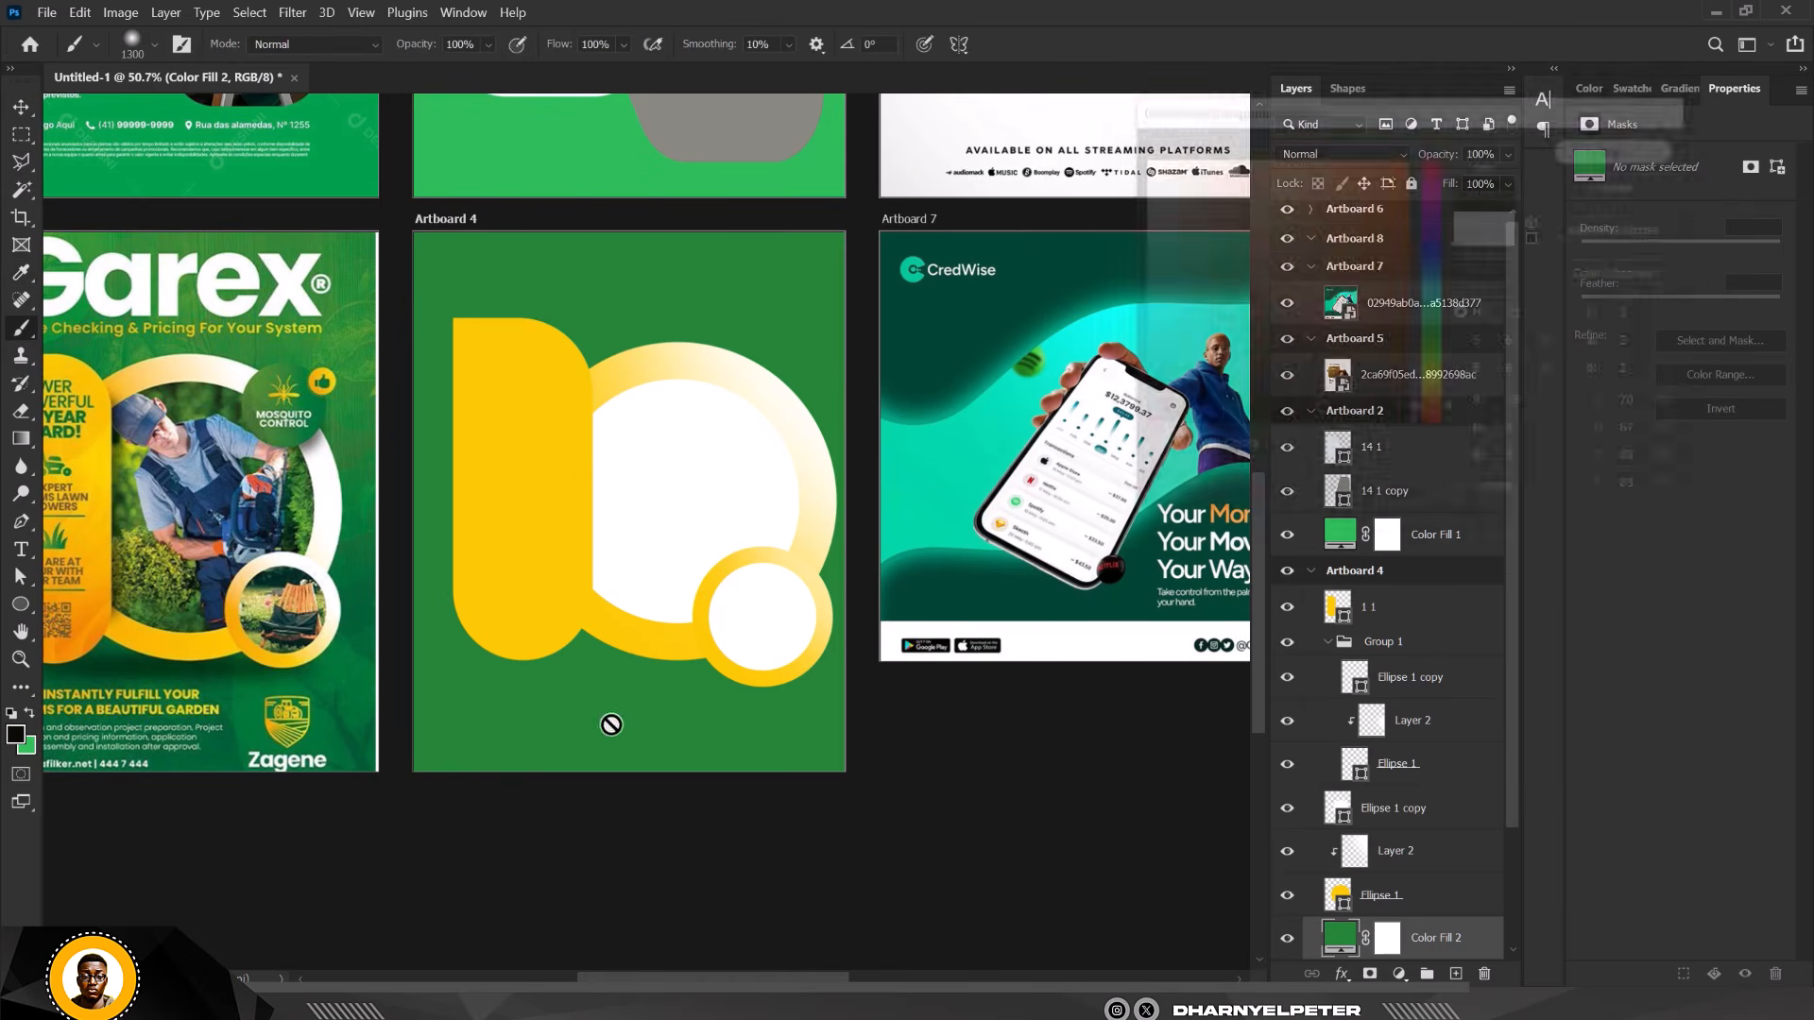
click(1455, 973)
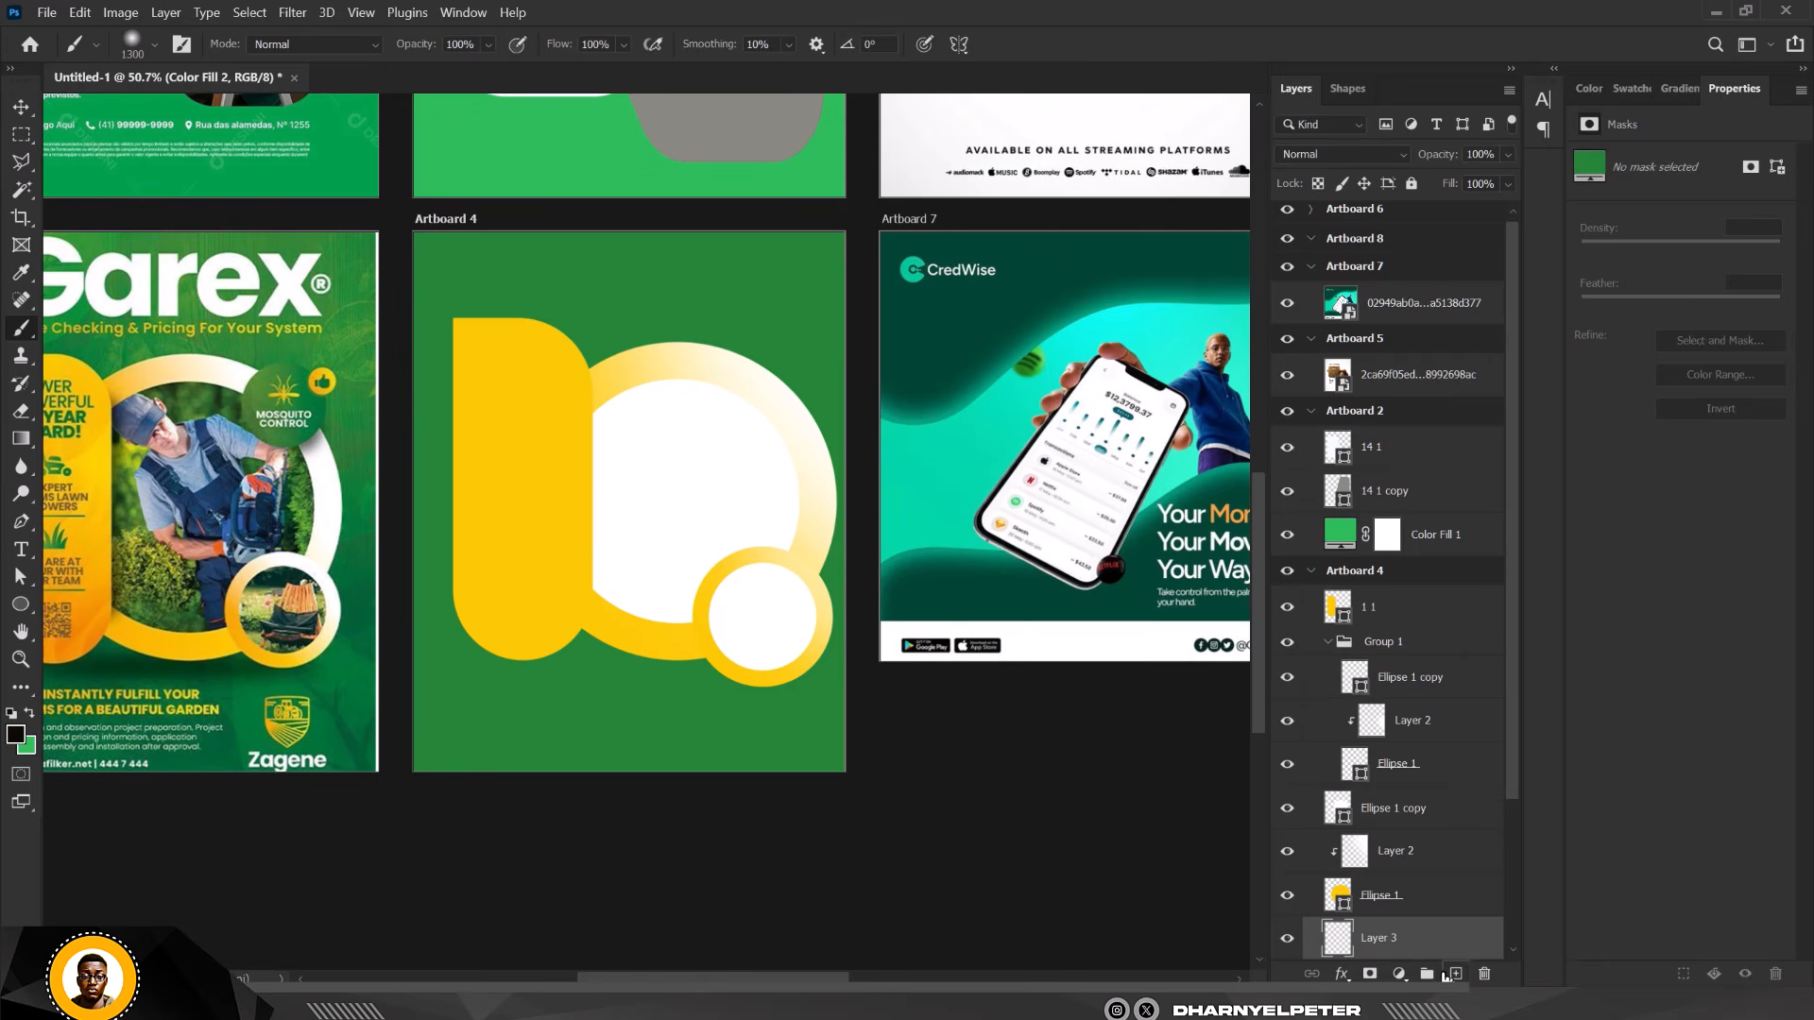
Shrink the soft brush to 900 px and paint one dark shadow spot beneath the large ring.
key(bracketleft)
key(bracketleft)
key(bracketleft)
key(bracketleft)
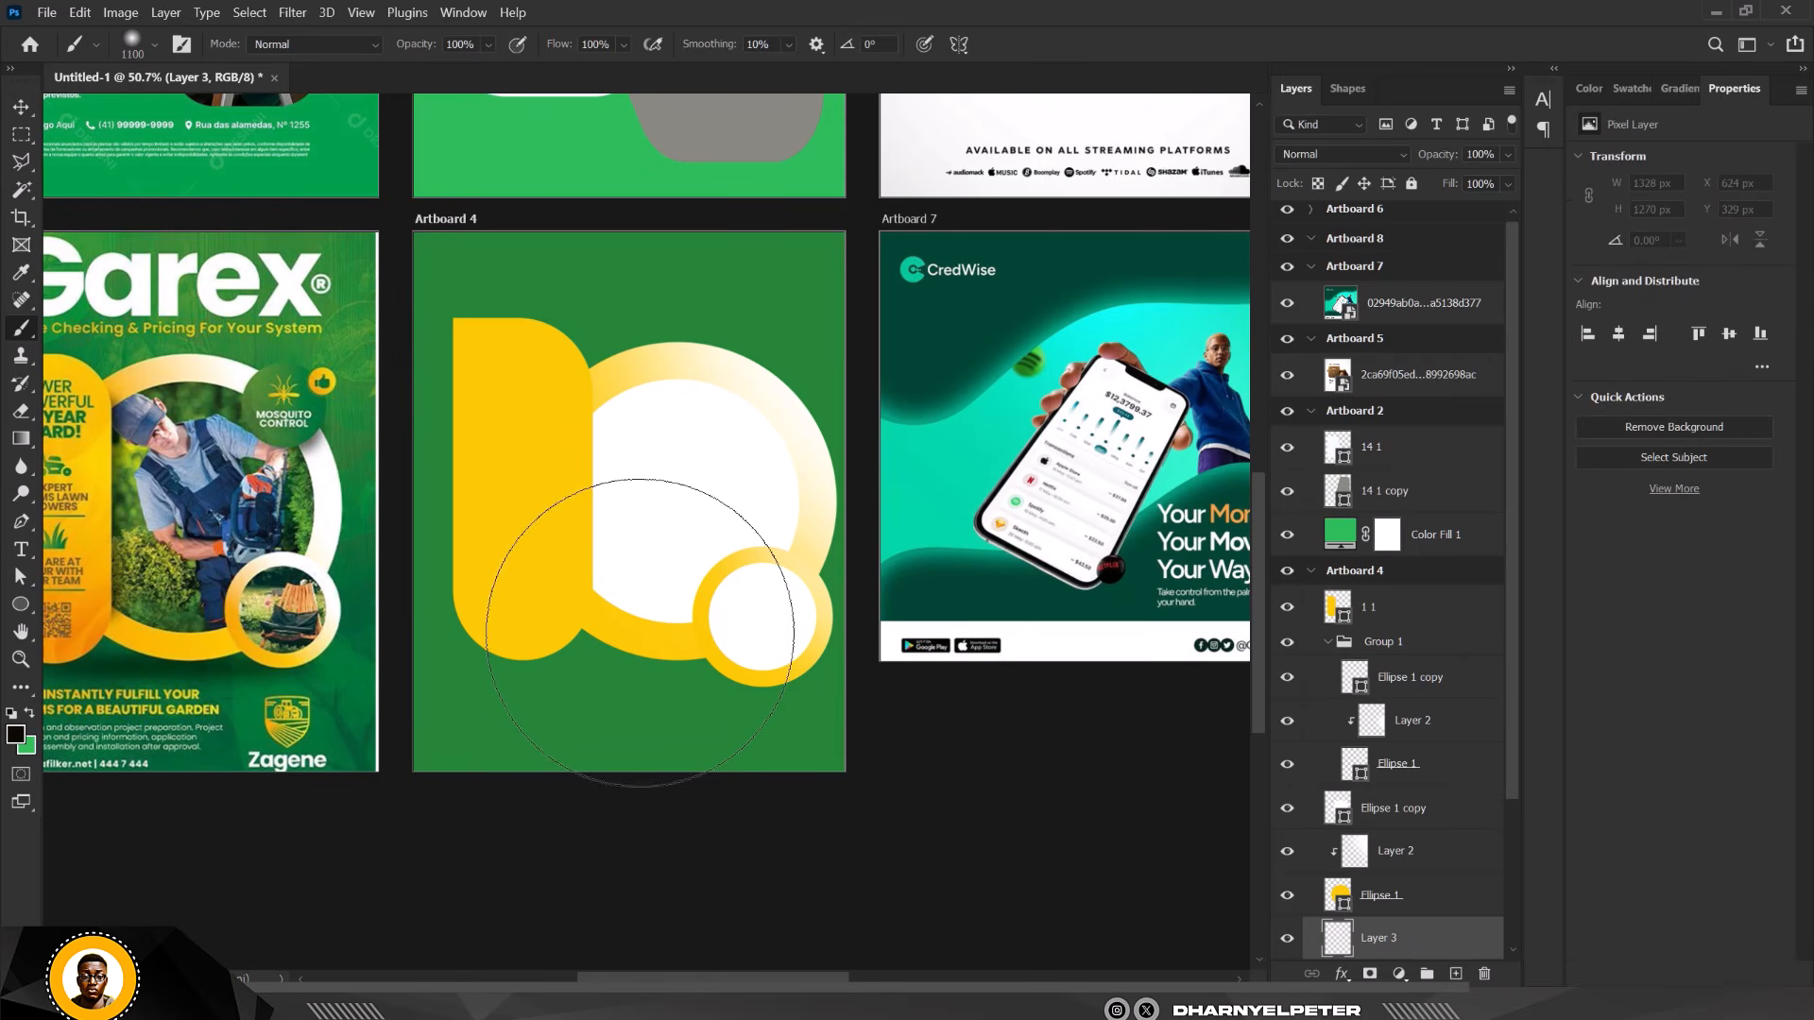
click(646, 657)
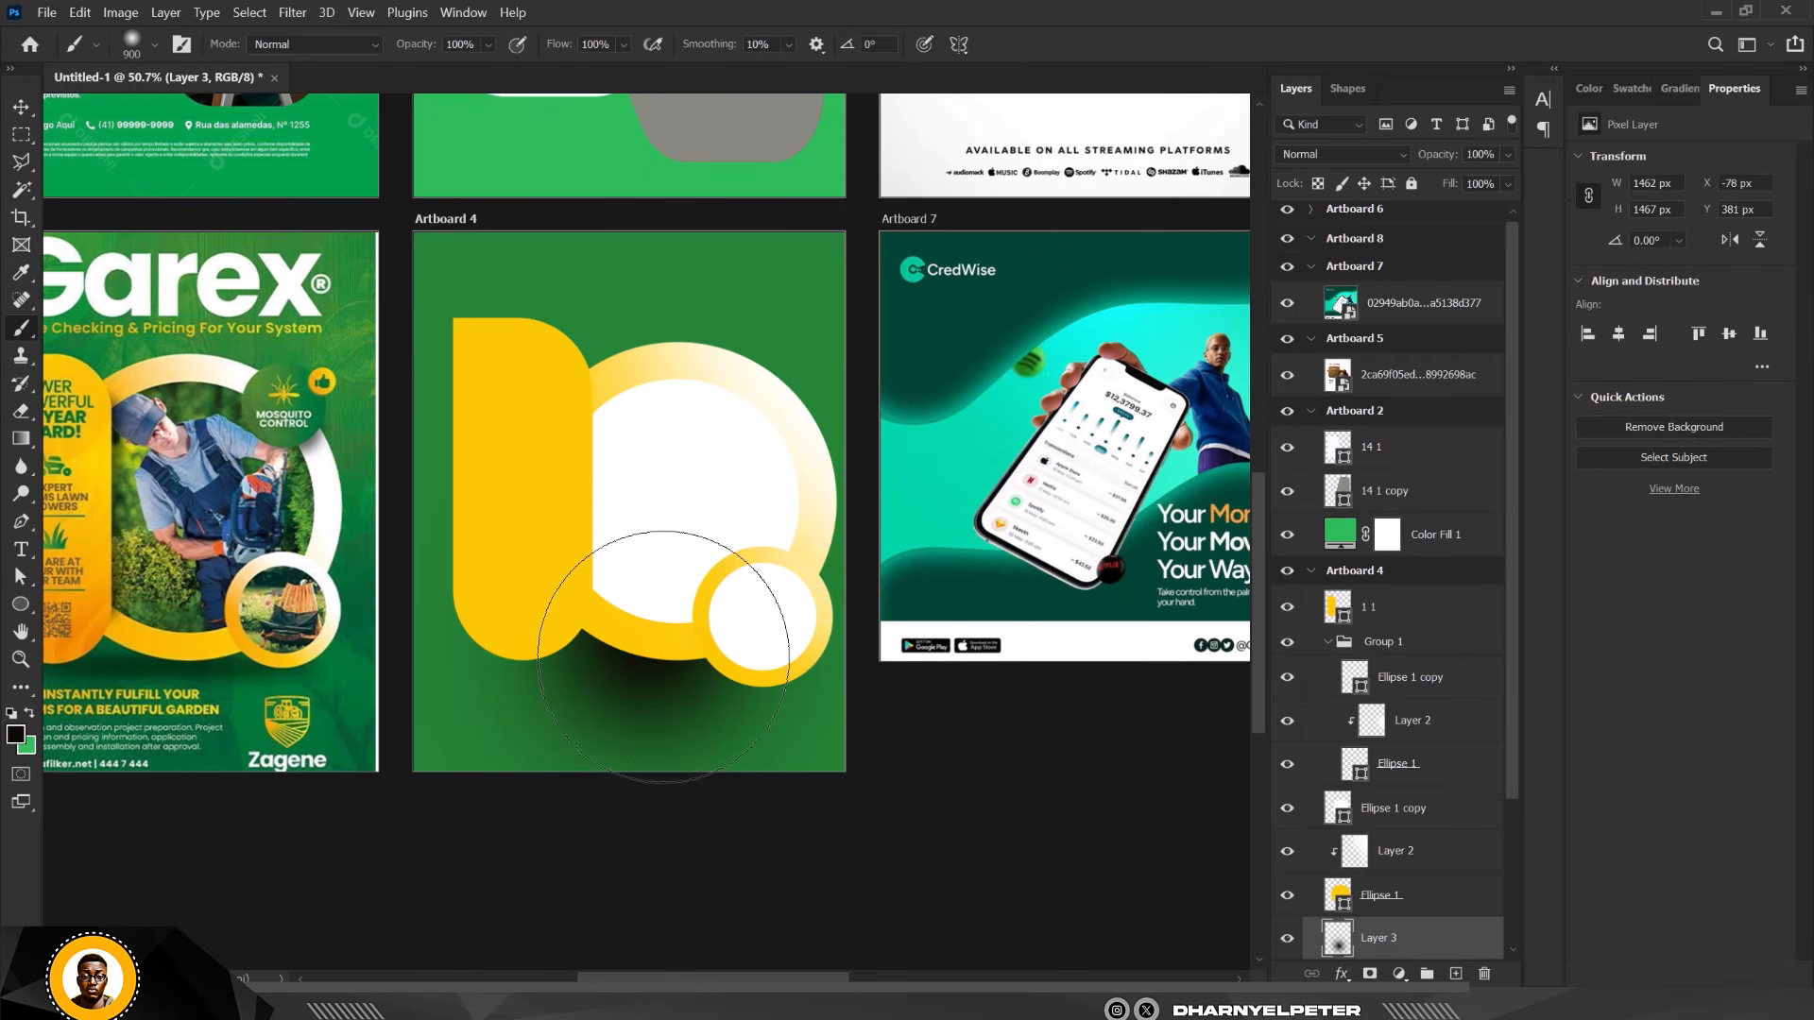
Flatten the shadow to about 27% height, widen it to about 119%, and position it just below the pill and ring.
key(ctrl+t)
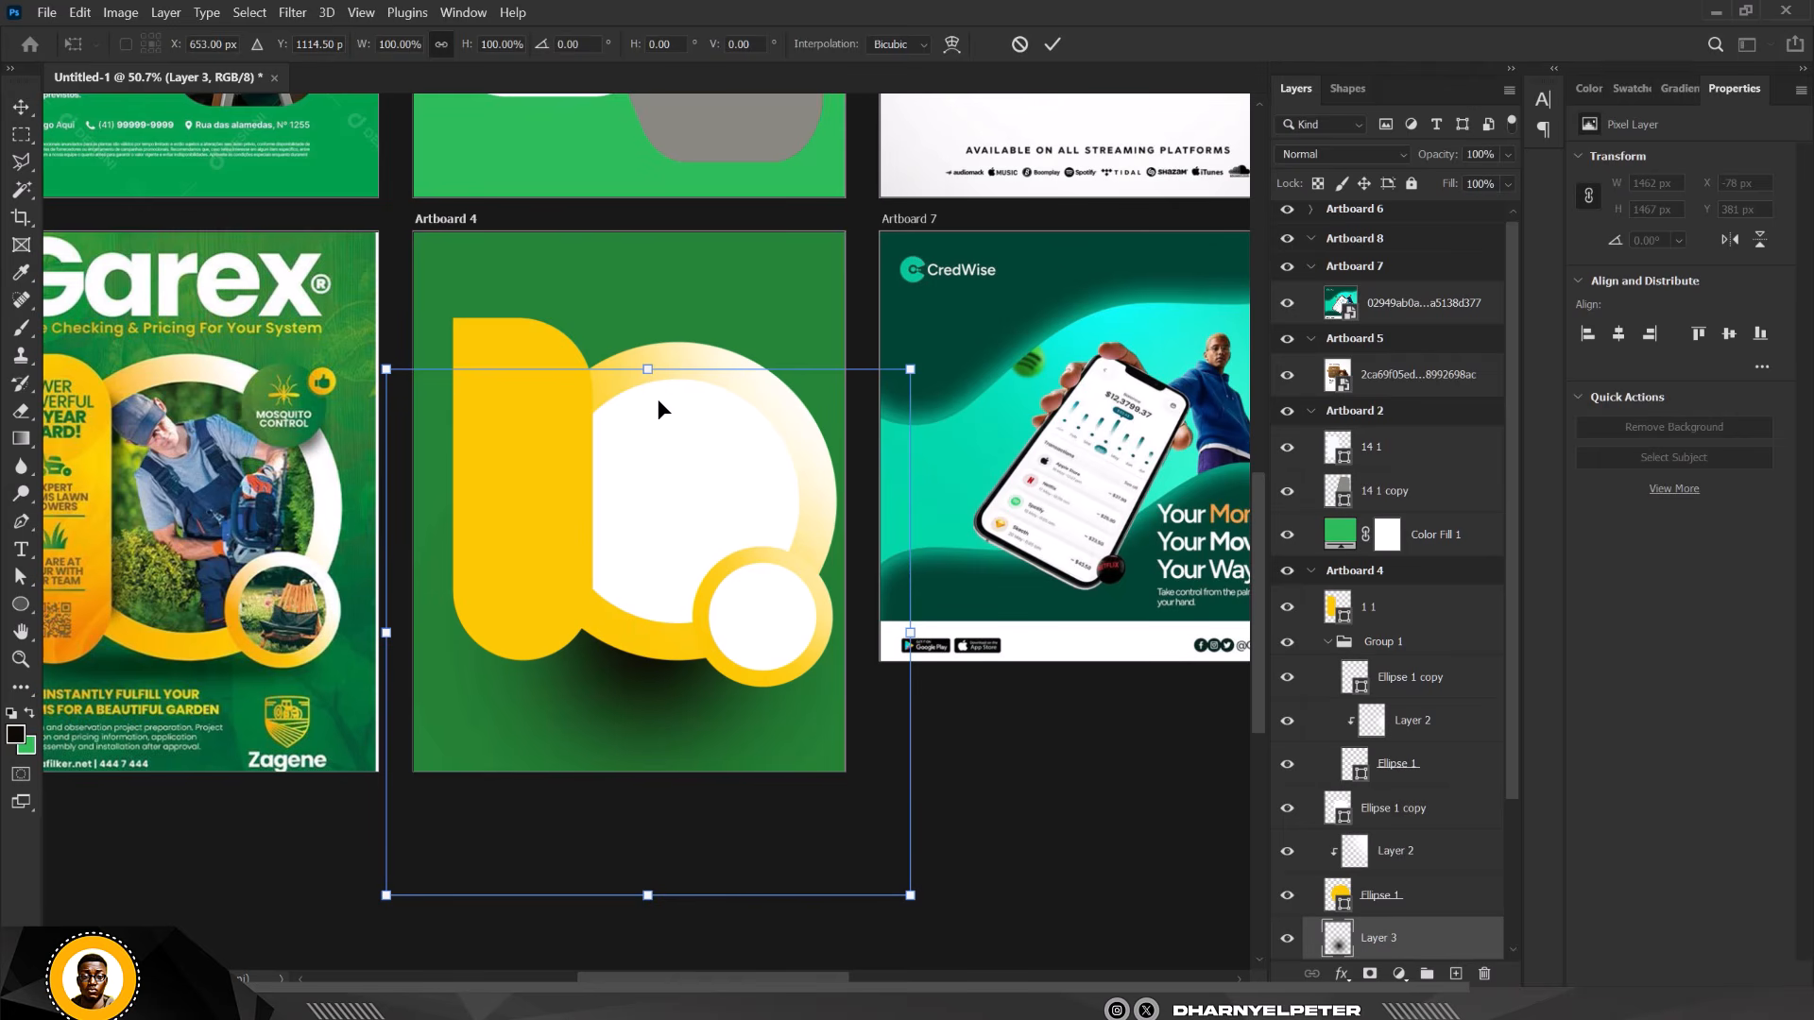
mouse_move(647, 369)
mouse_down()
mouse_move(760, 693)
mouse_move(755, 756)
mouse_move(712, 678)
mouse_up()
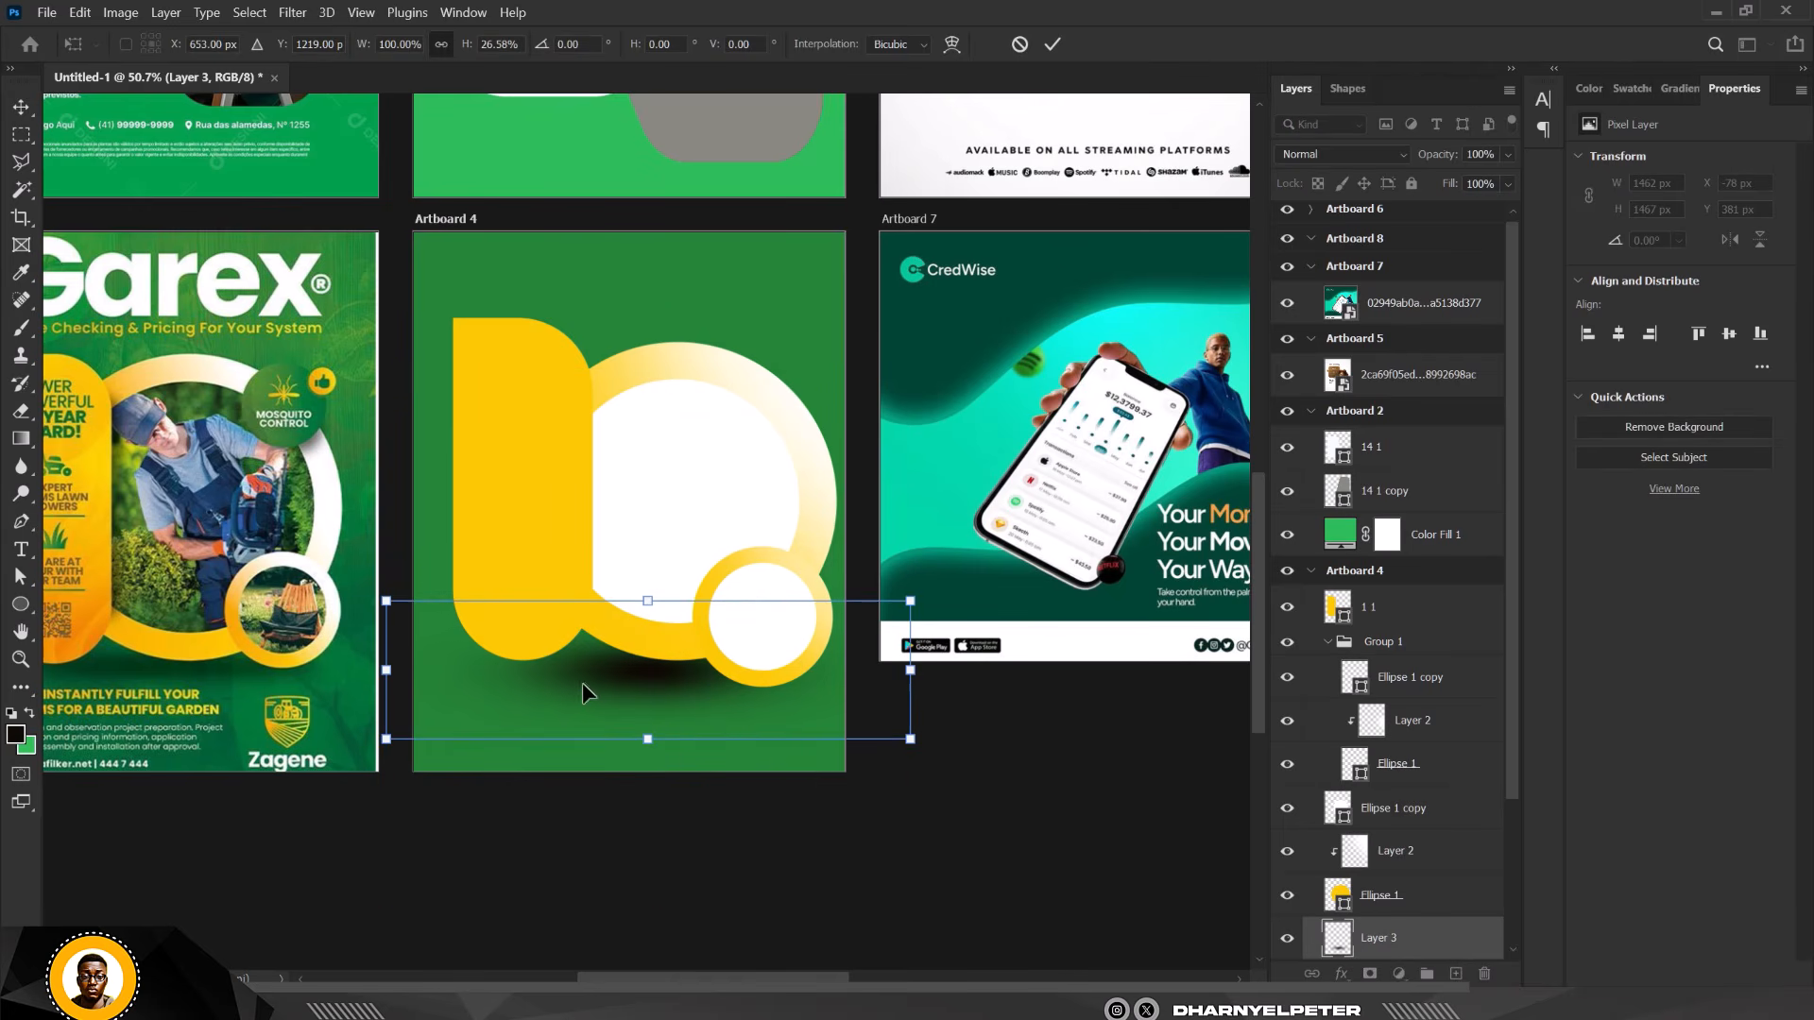
mouse_move(412, 673)
mouse_down()
mouse_move(321, 669)
mouse_move(376, 671)
mouse_up()
drag(909, 671, 1000, 671)
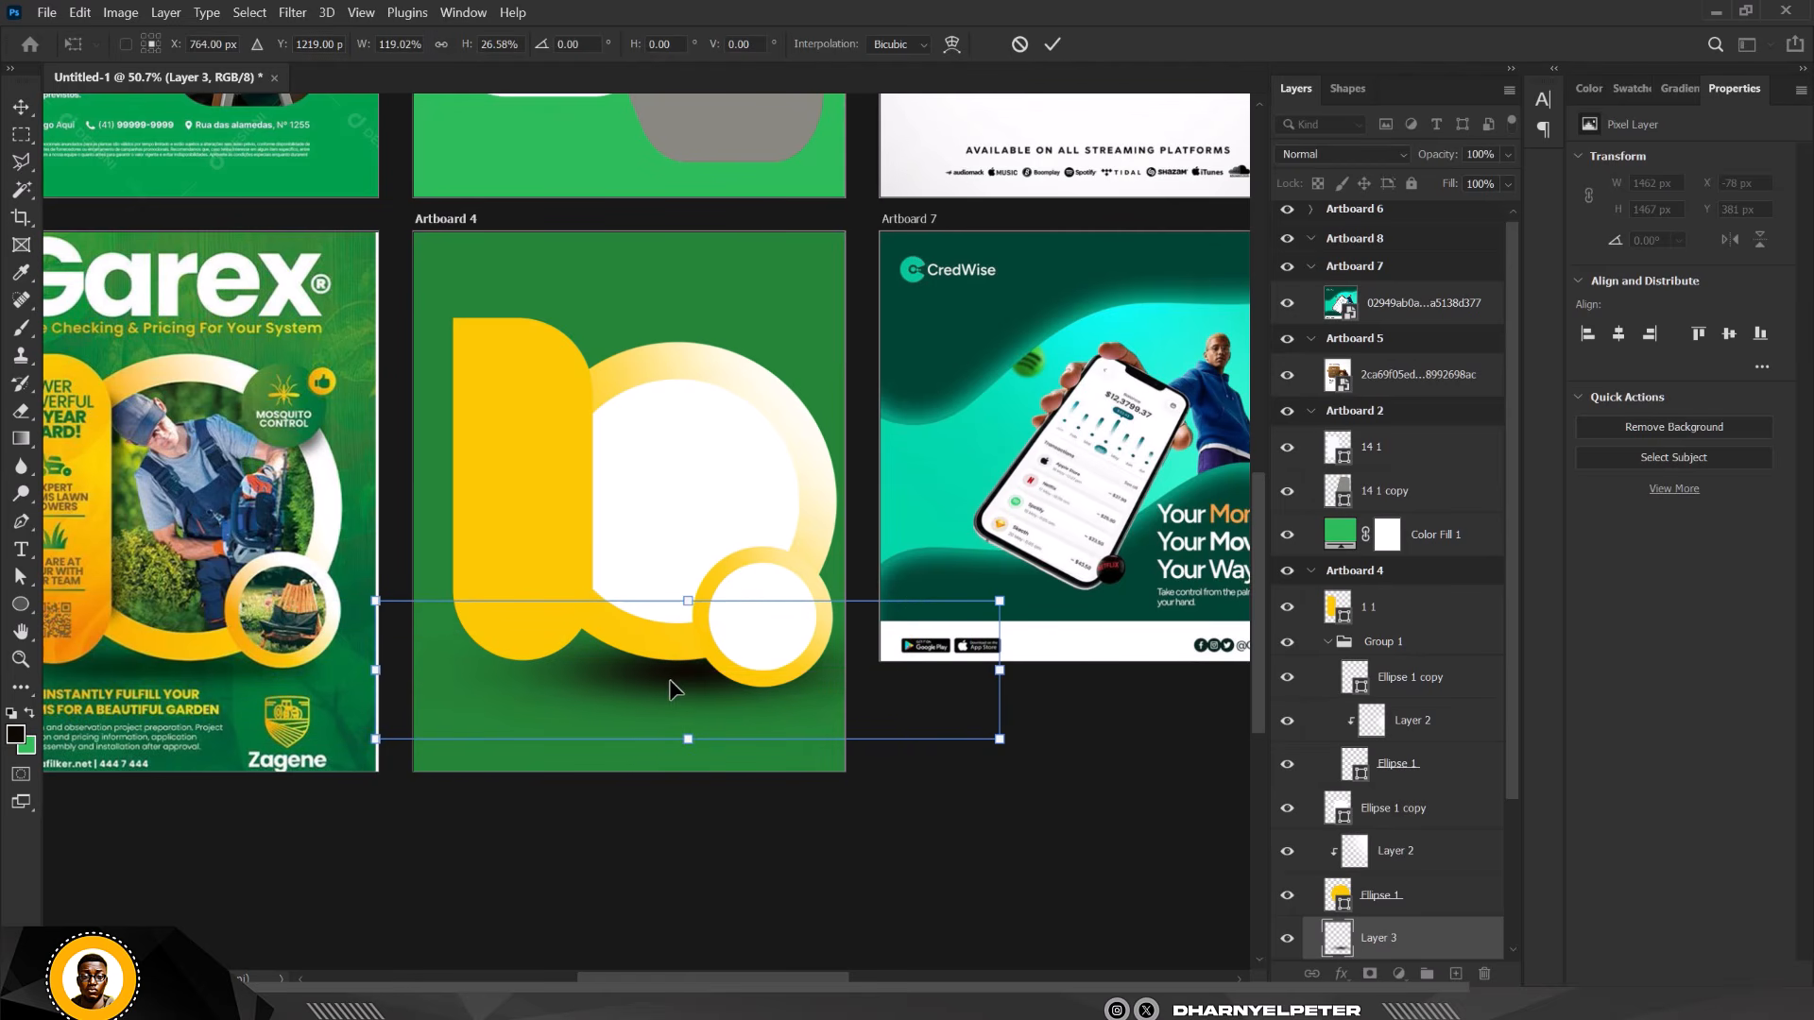
drag(673, 727, 659, 677)
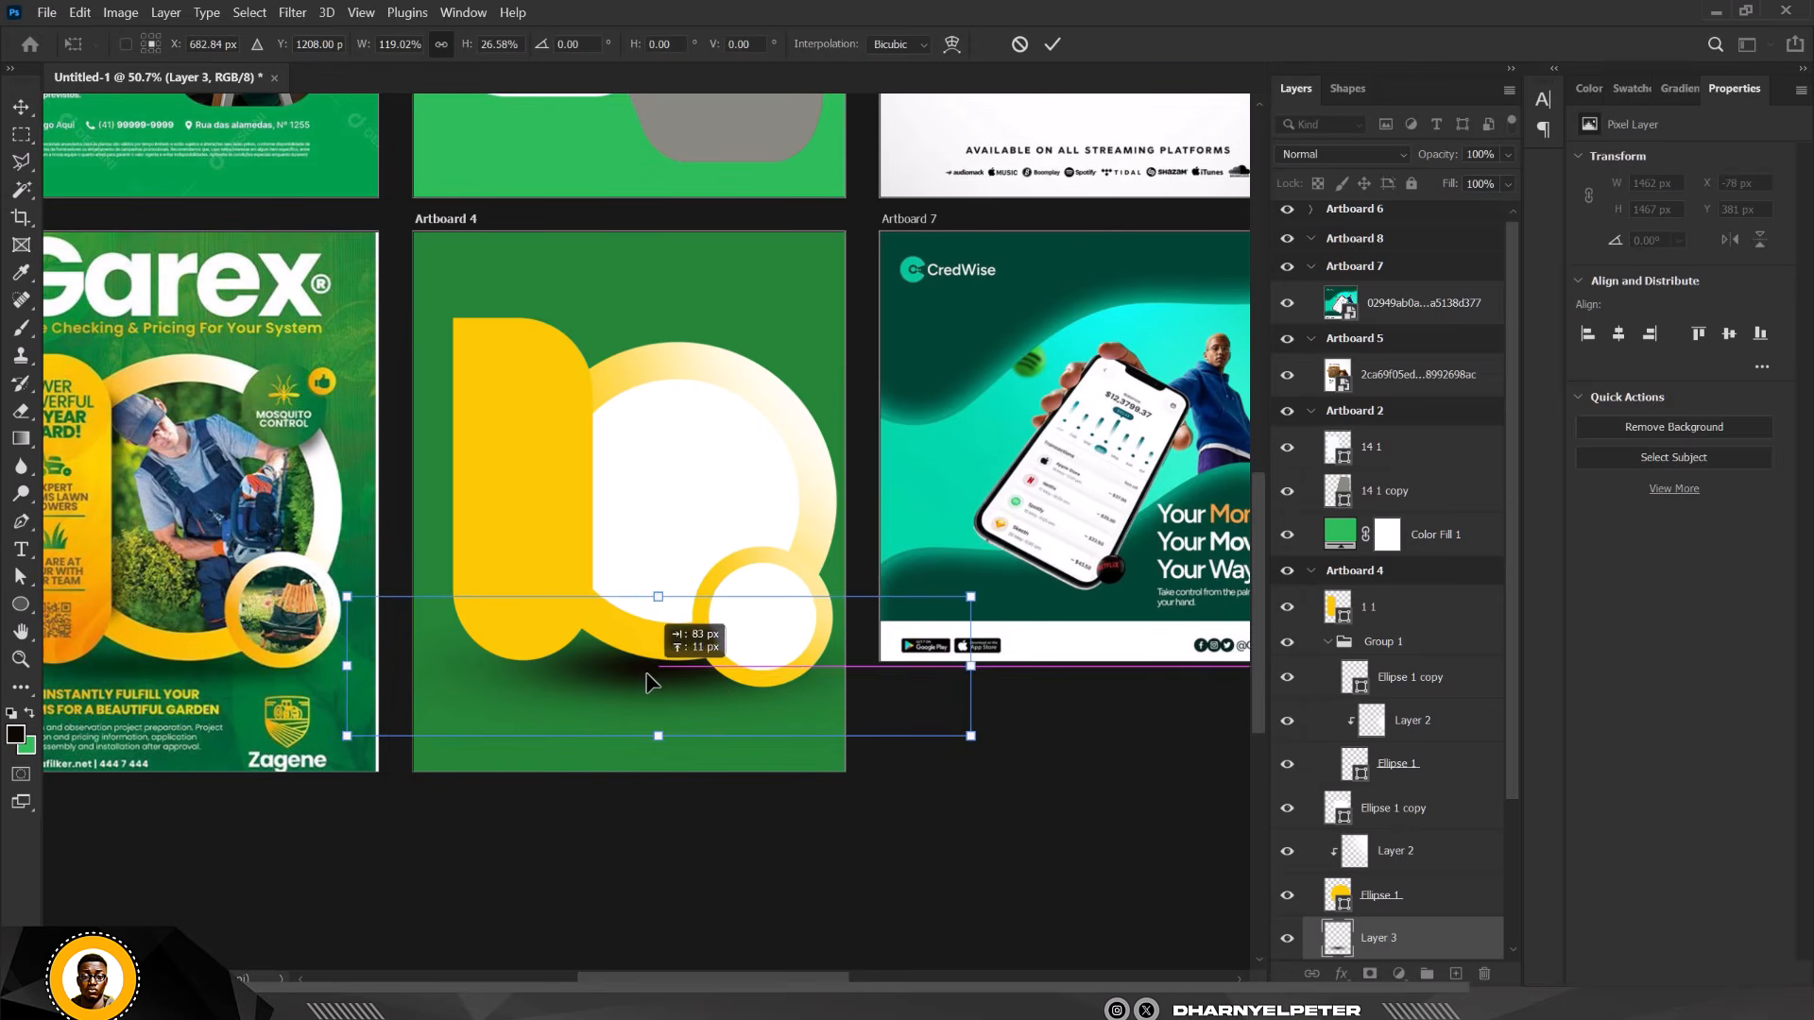
scroll(744, 657, down, 3)
scroll(695, 659, up, 2)
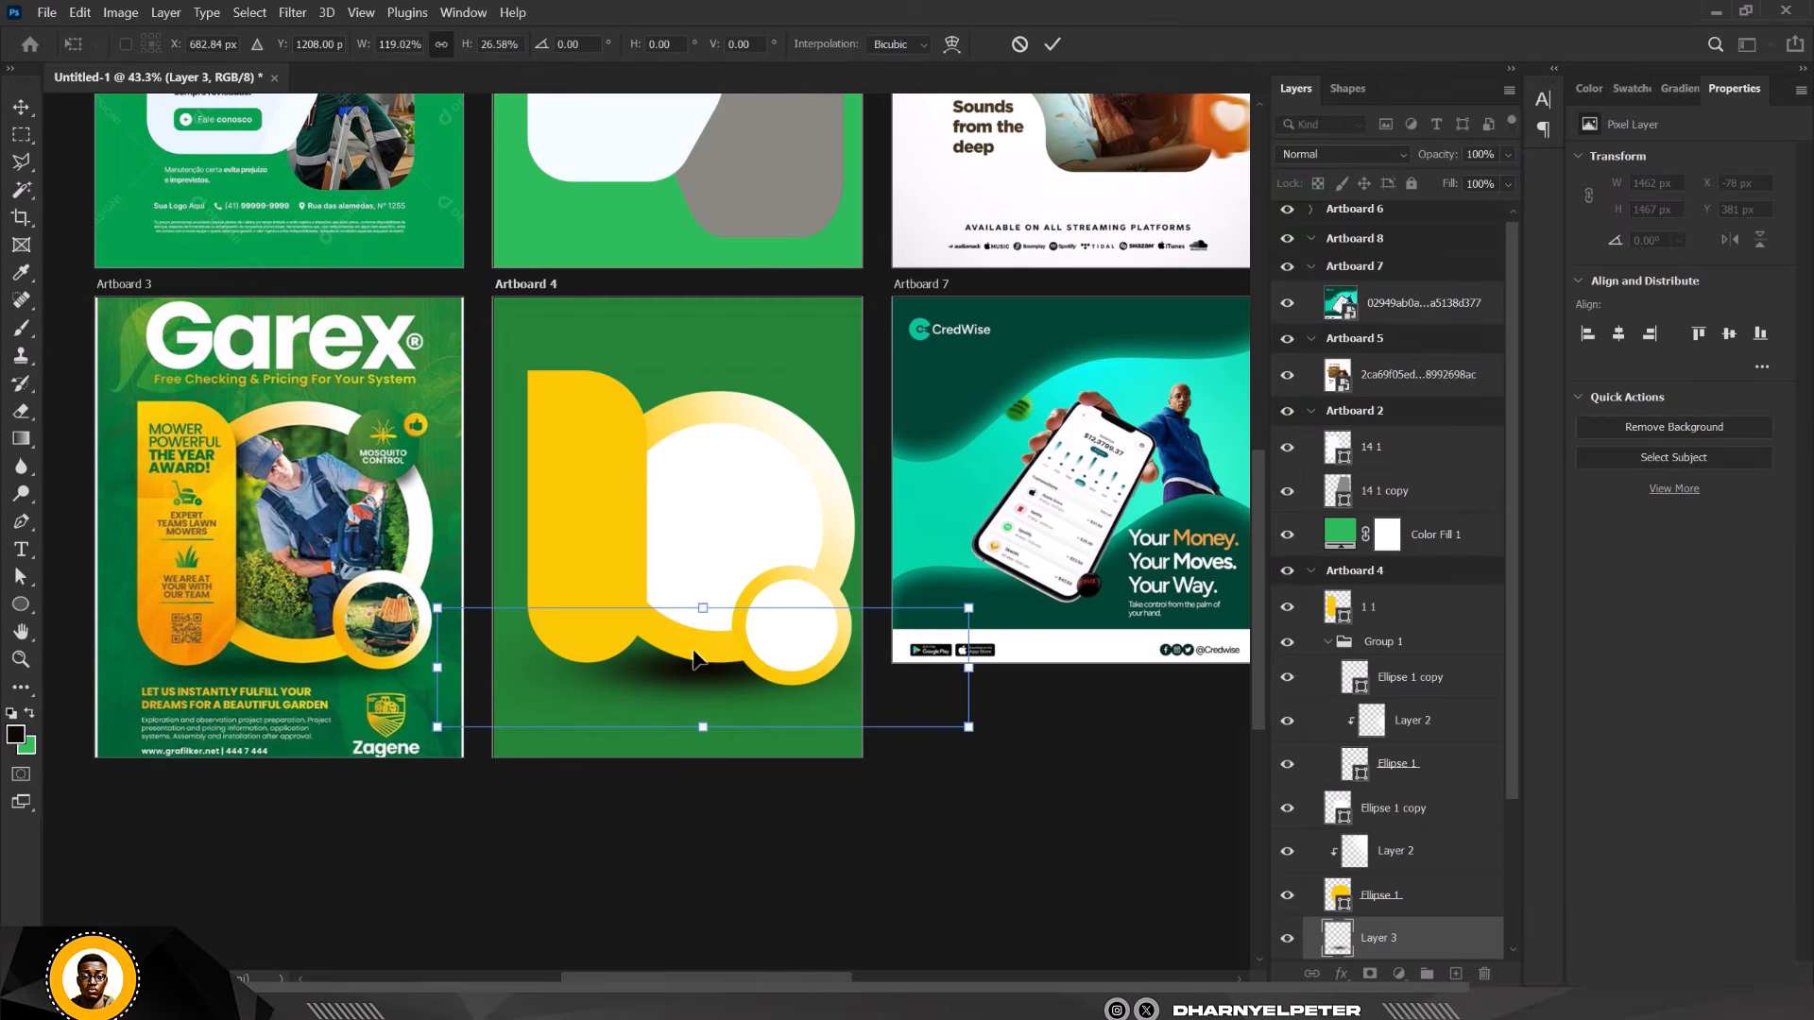
key(Return)
Lower the shadow layer's opacity to 70%.
key(b)
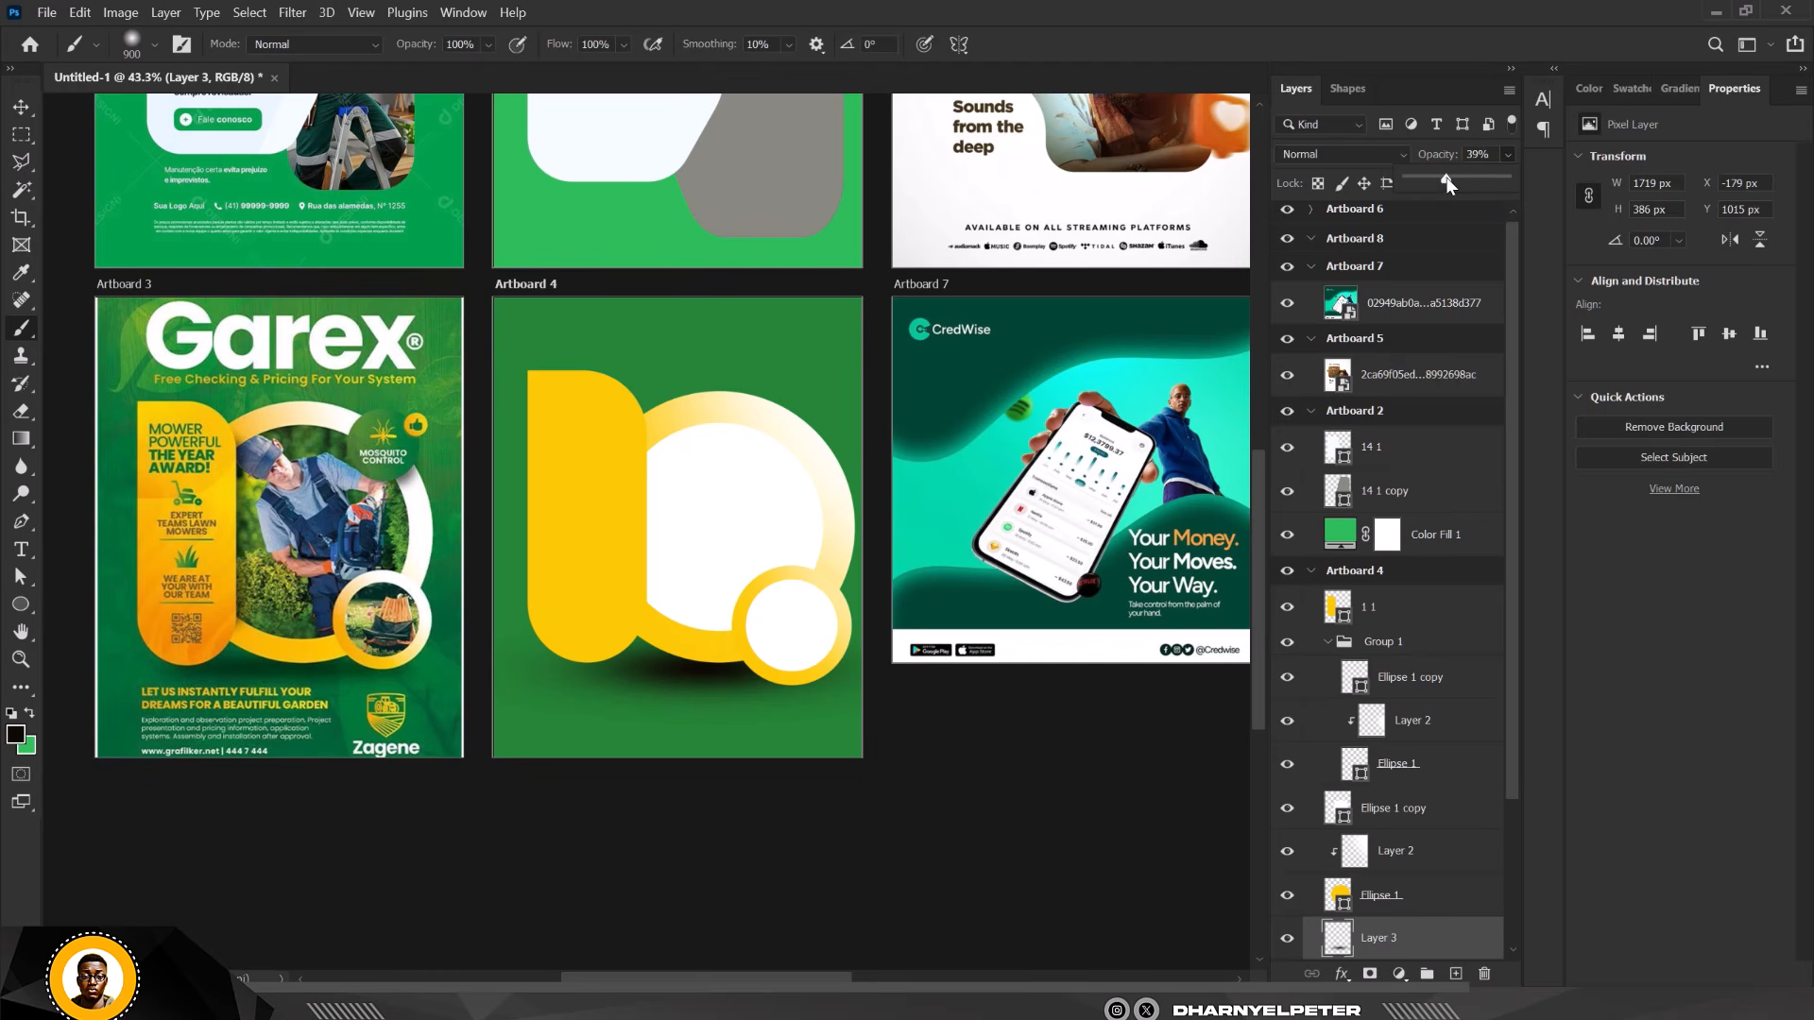
drag(1449, 183, 1446, 182)
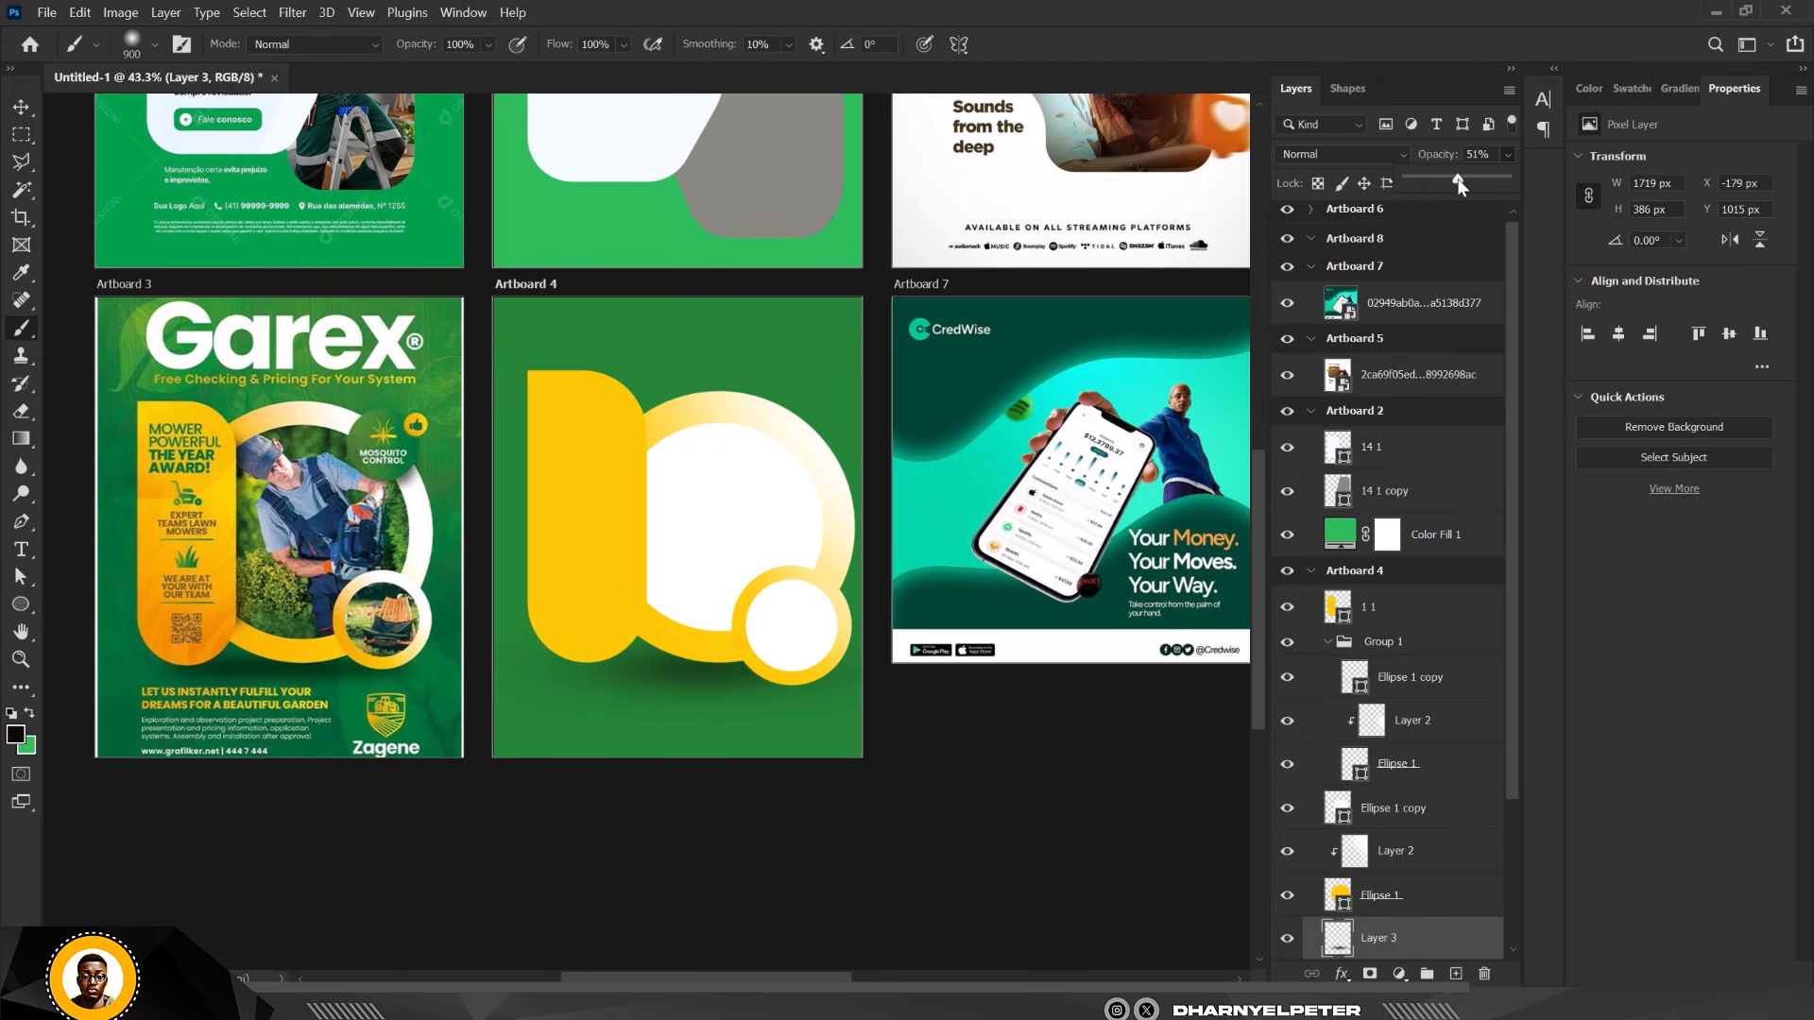
drag(1473, 185, 1475, 184)
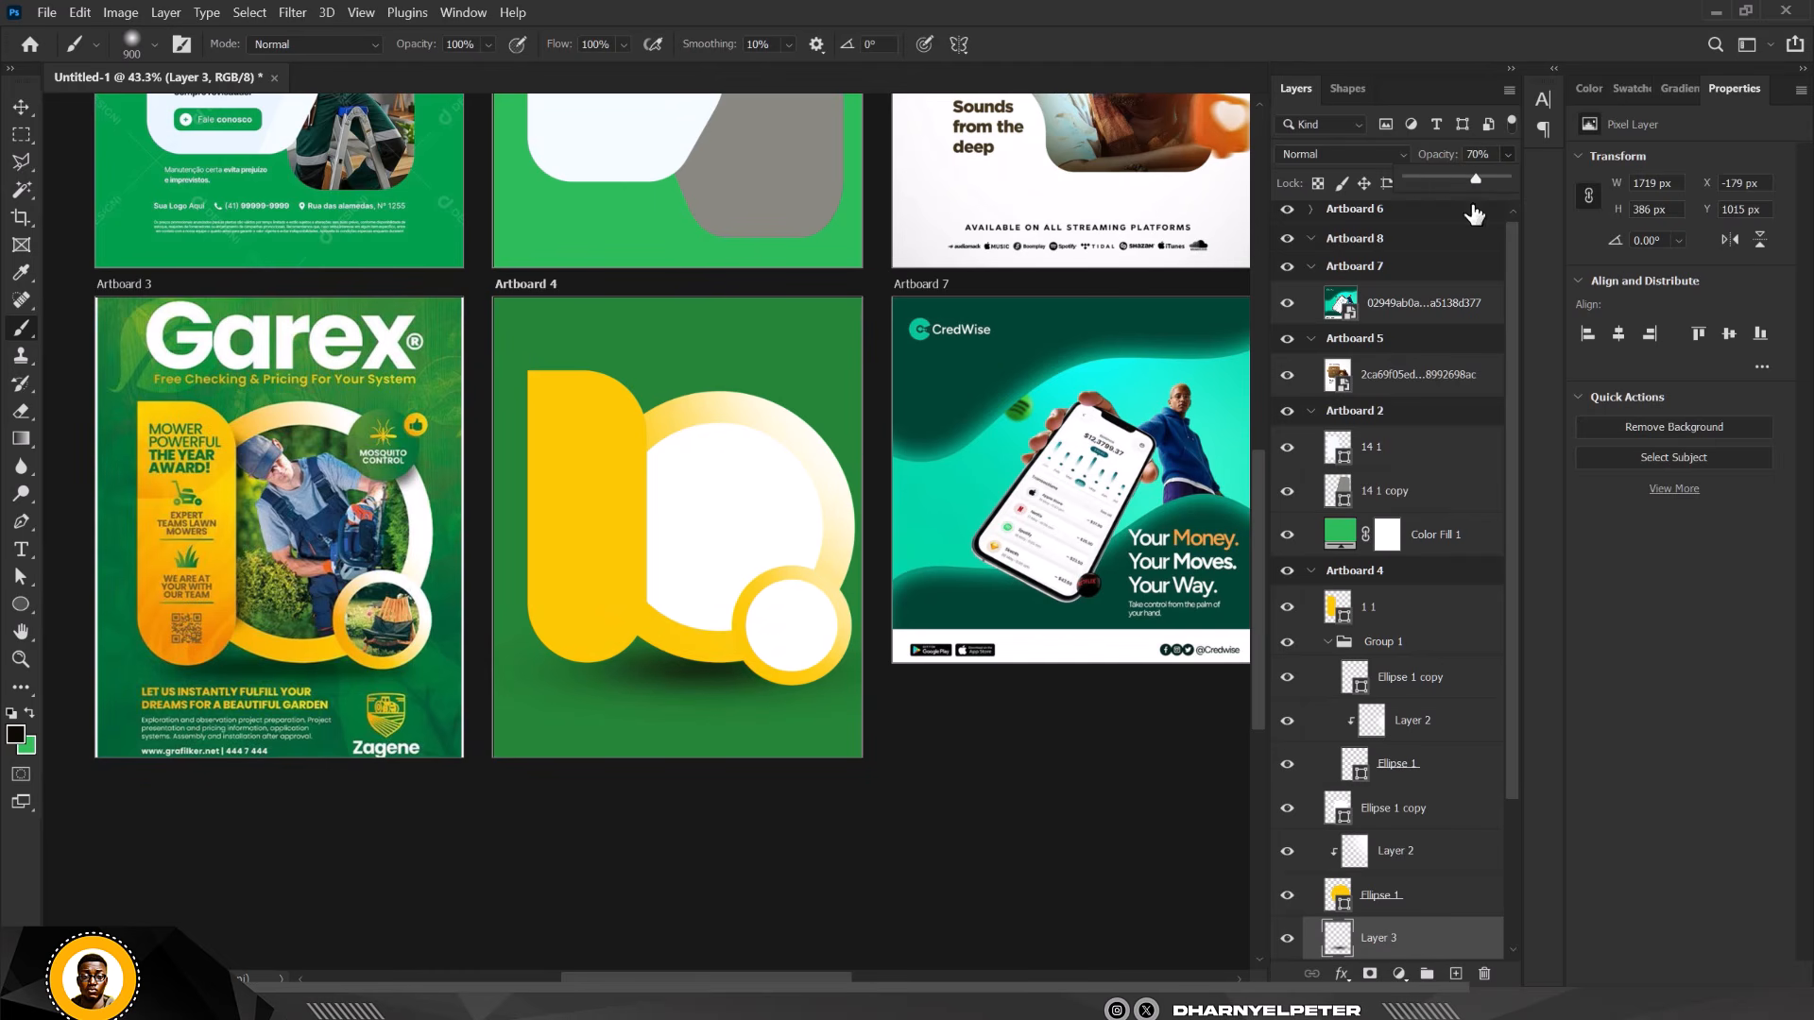
scroll(671, 467, down, 3)
scroll(491, 444, up, 3)
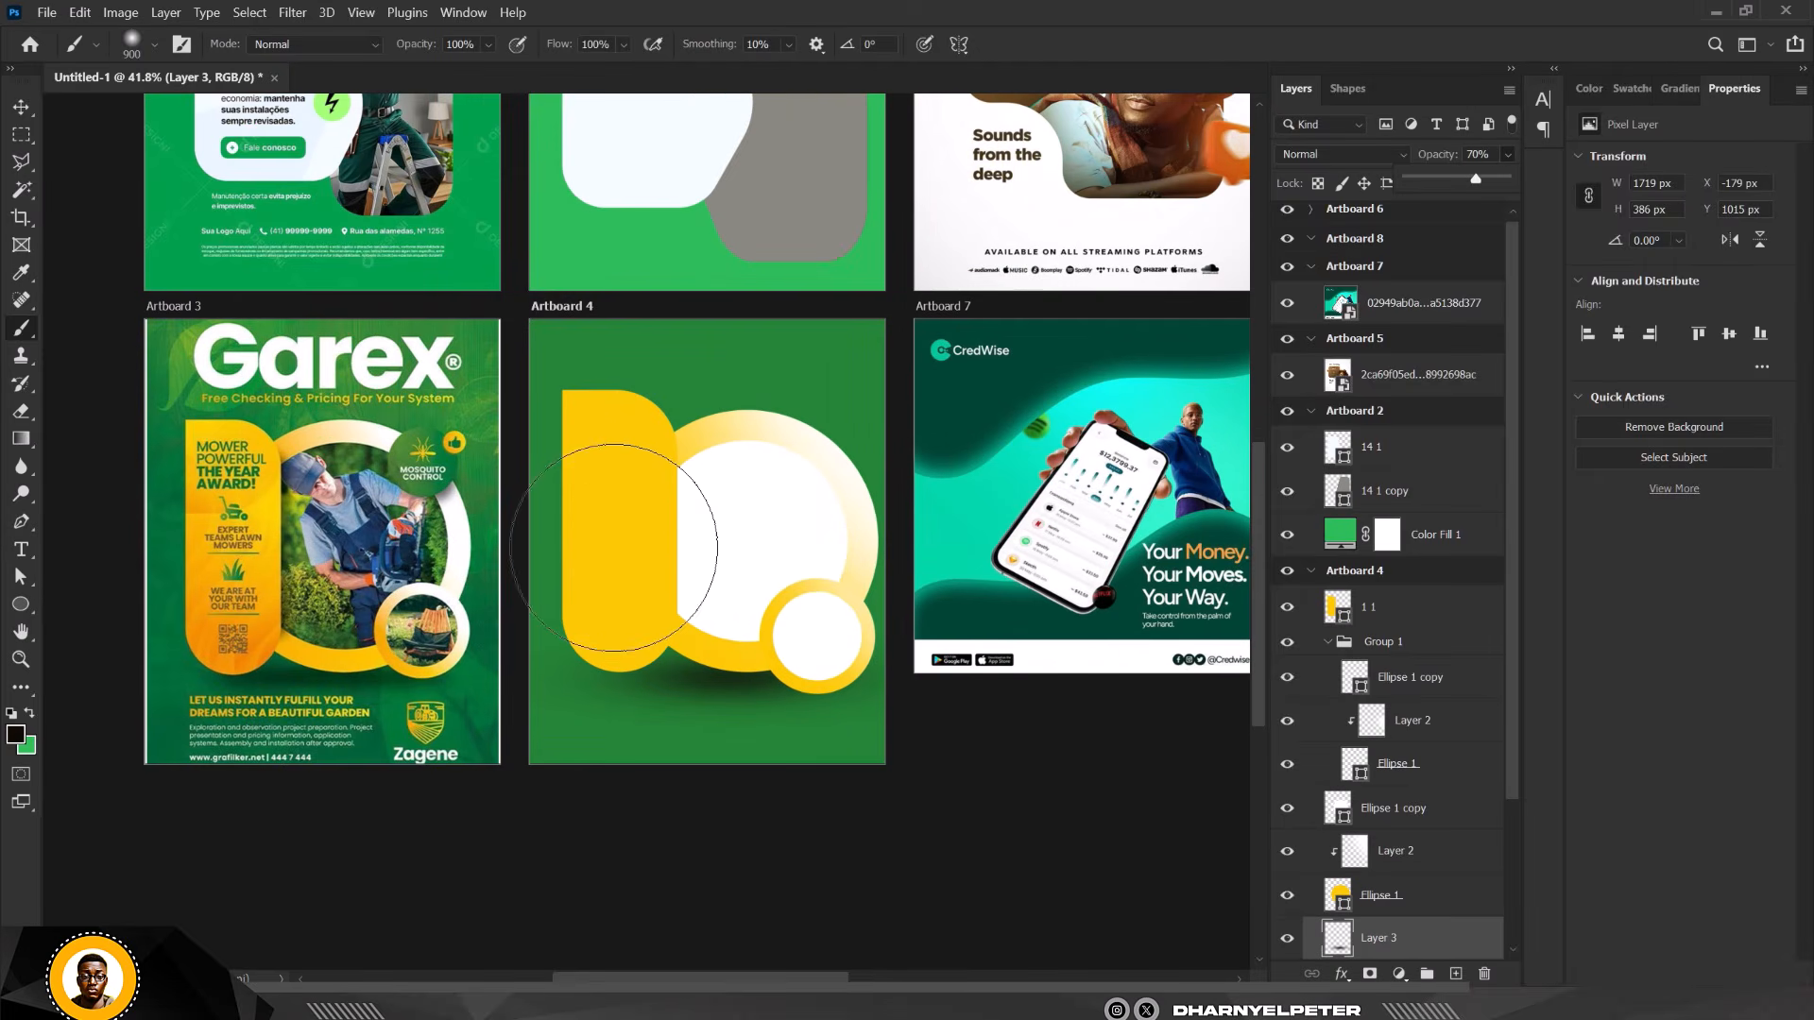
Change the pill's fill on Artboard 4 to the yellow #f4d110.
click(21, 109)
click(614, 496)
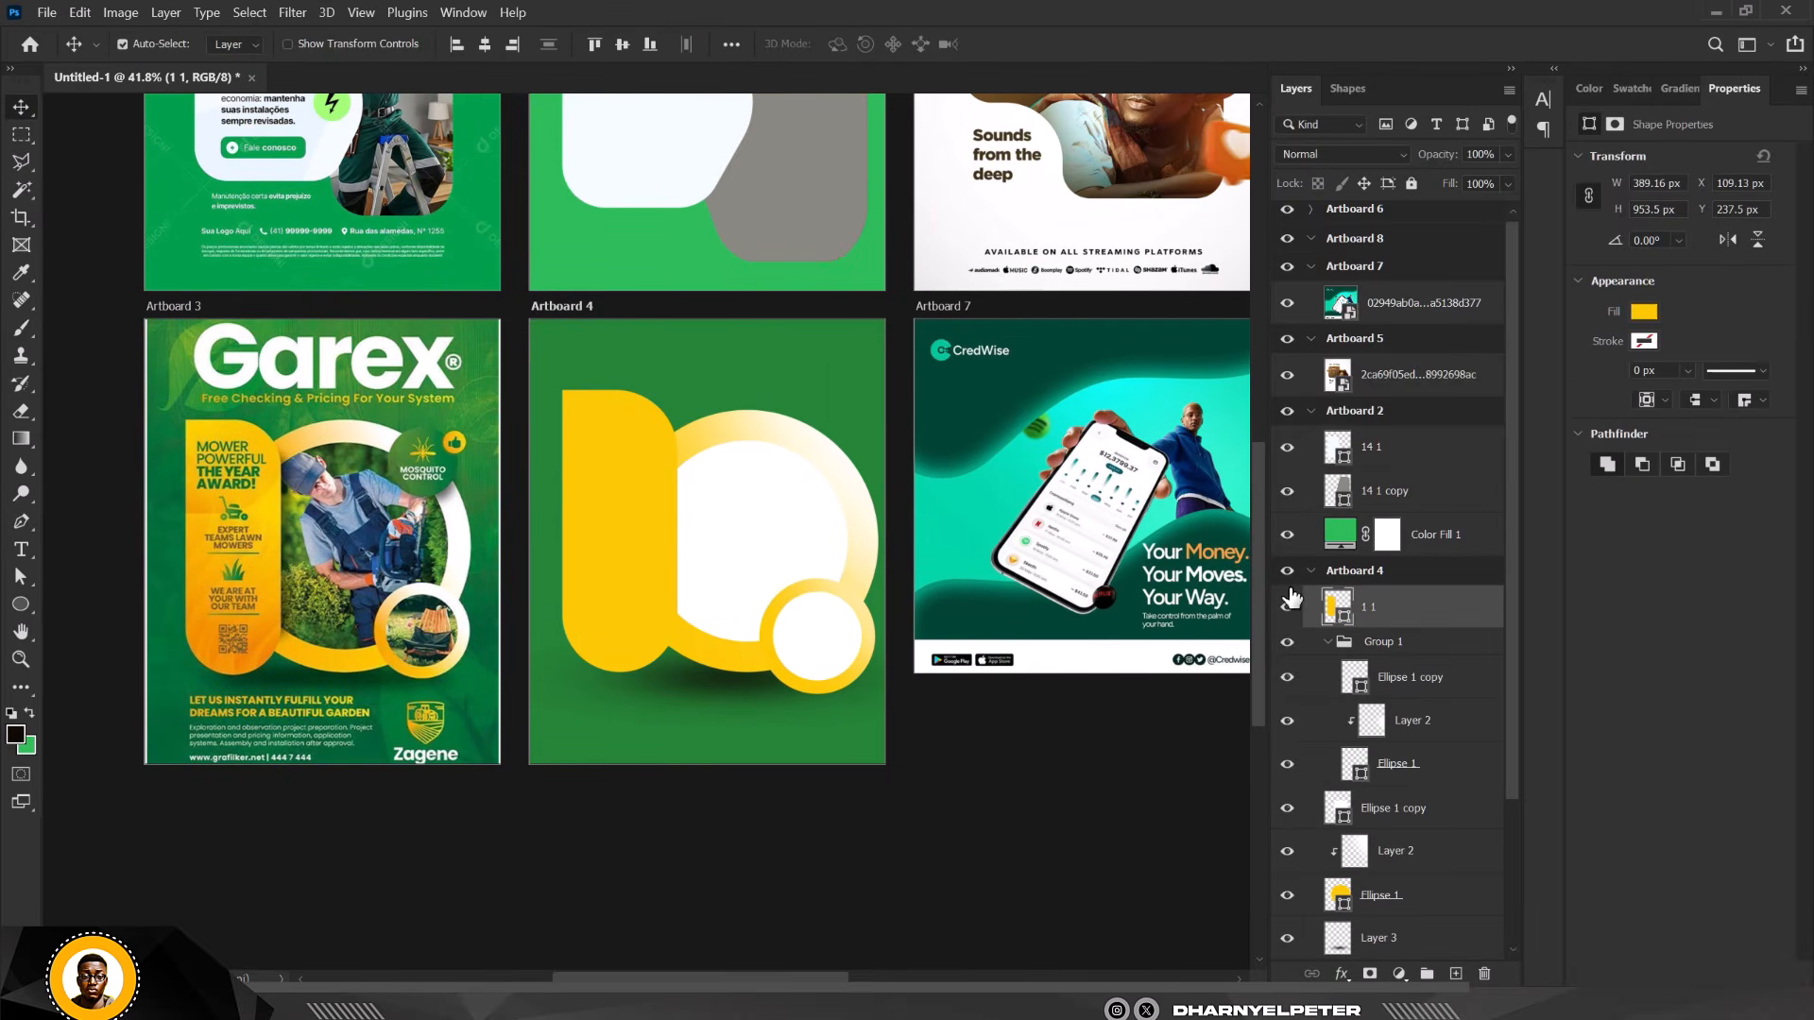
double_click(1337, 608)
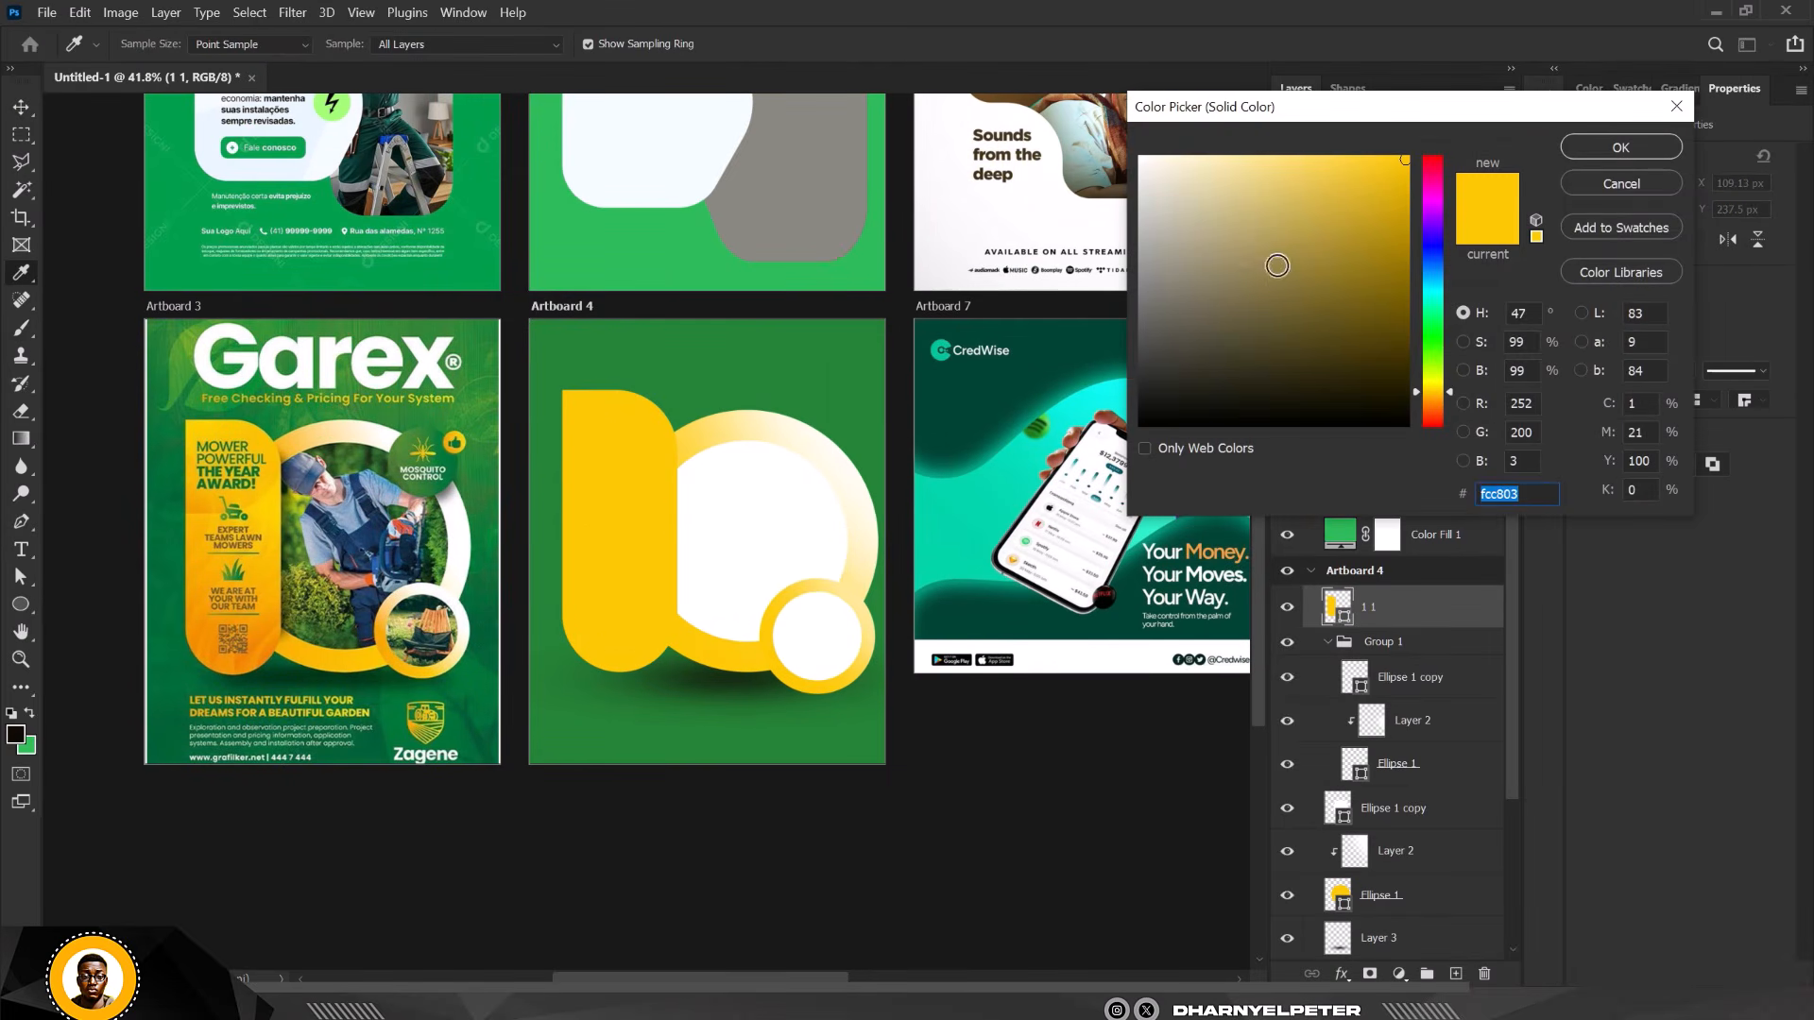
drag(1402, 214, 1393, 168)
drag(1448, 384, 1447, 389)
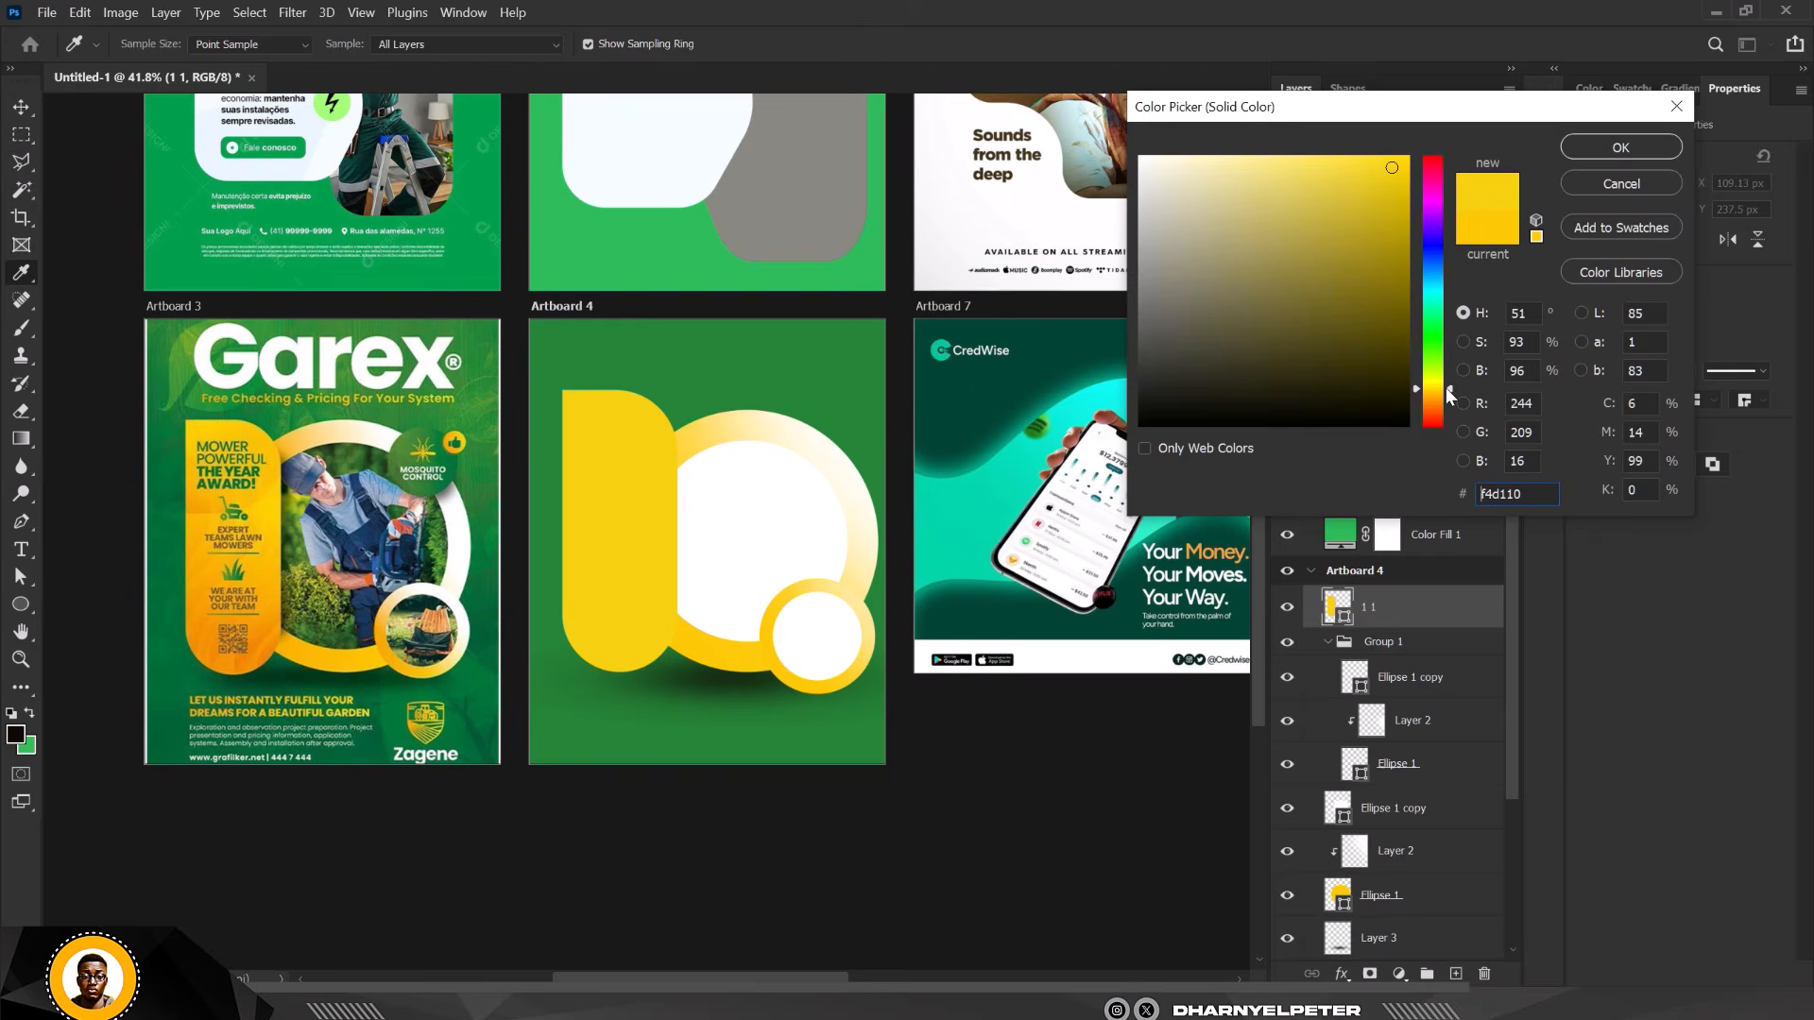
click(1621, 147)
Compare Artboard 4 with the Garex reference and examine the wavy shapes of the CredWise reference on Artboard 7.
scroll(586, 453, down, 3)
scroll(642, 468, up, 3)
scroll(649, 460, down, 2)
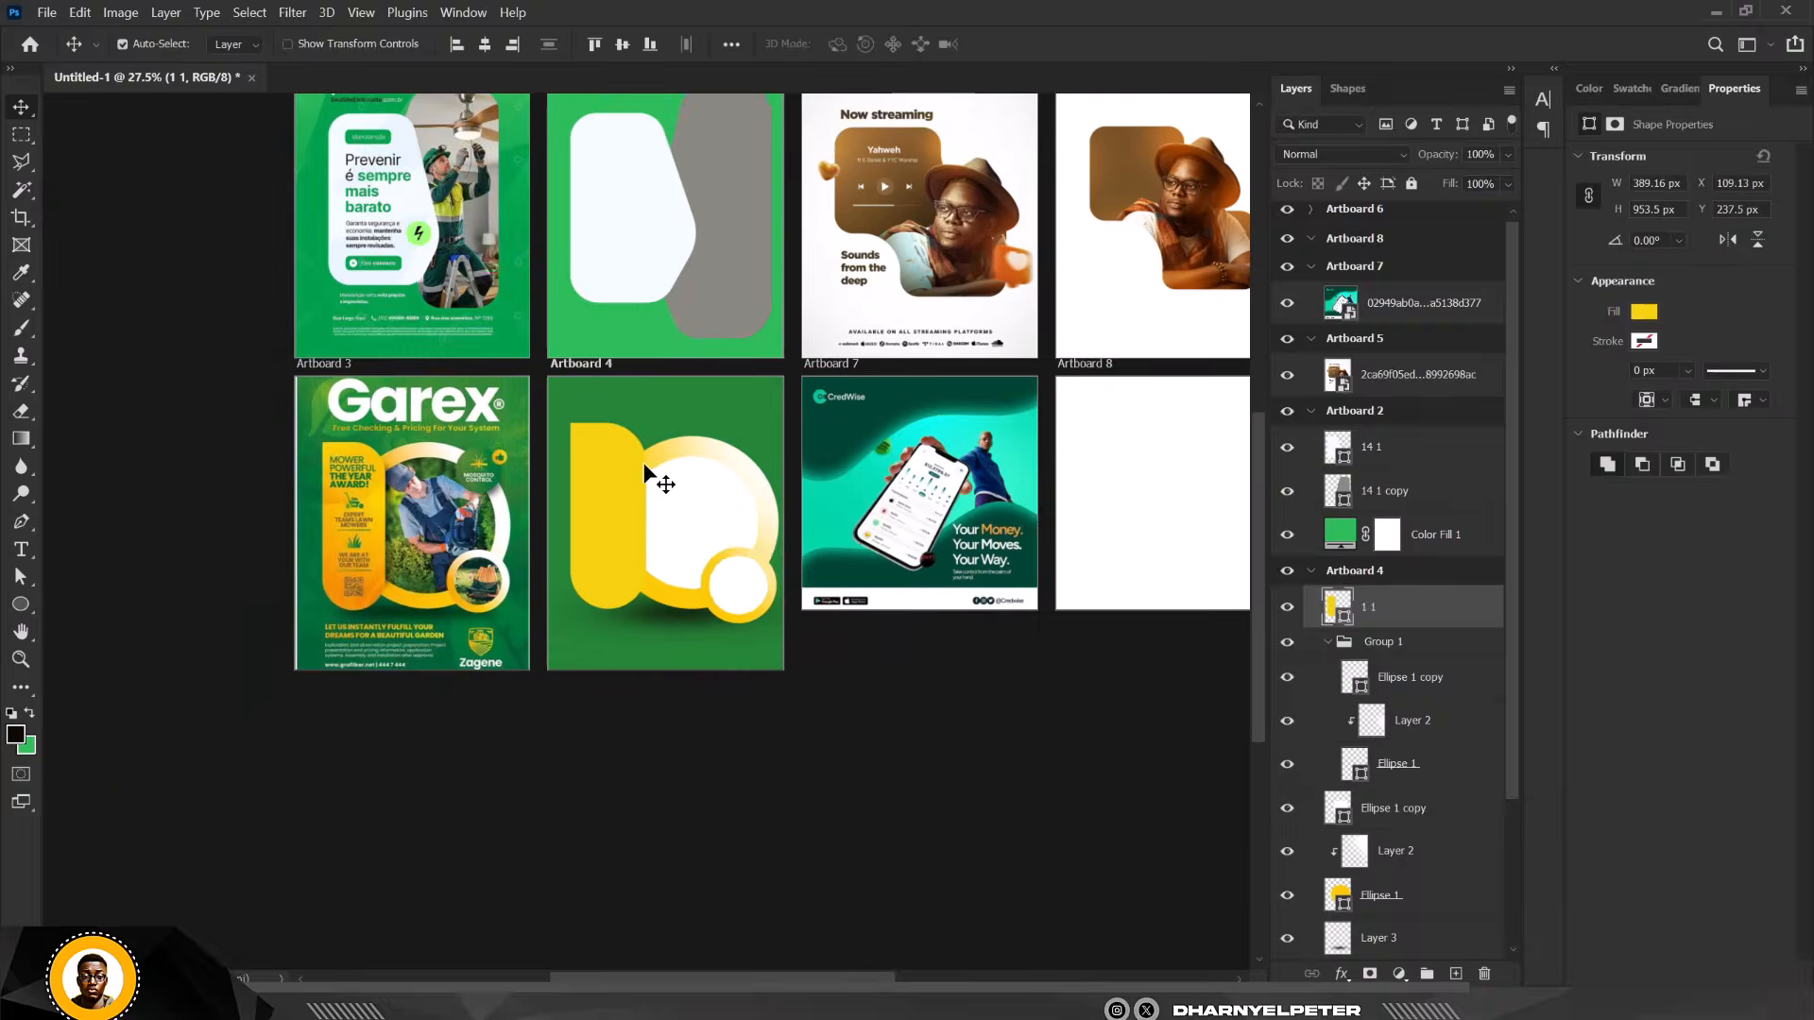
scroll(644, 462, up, 2)
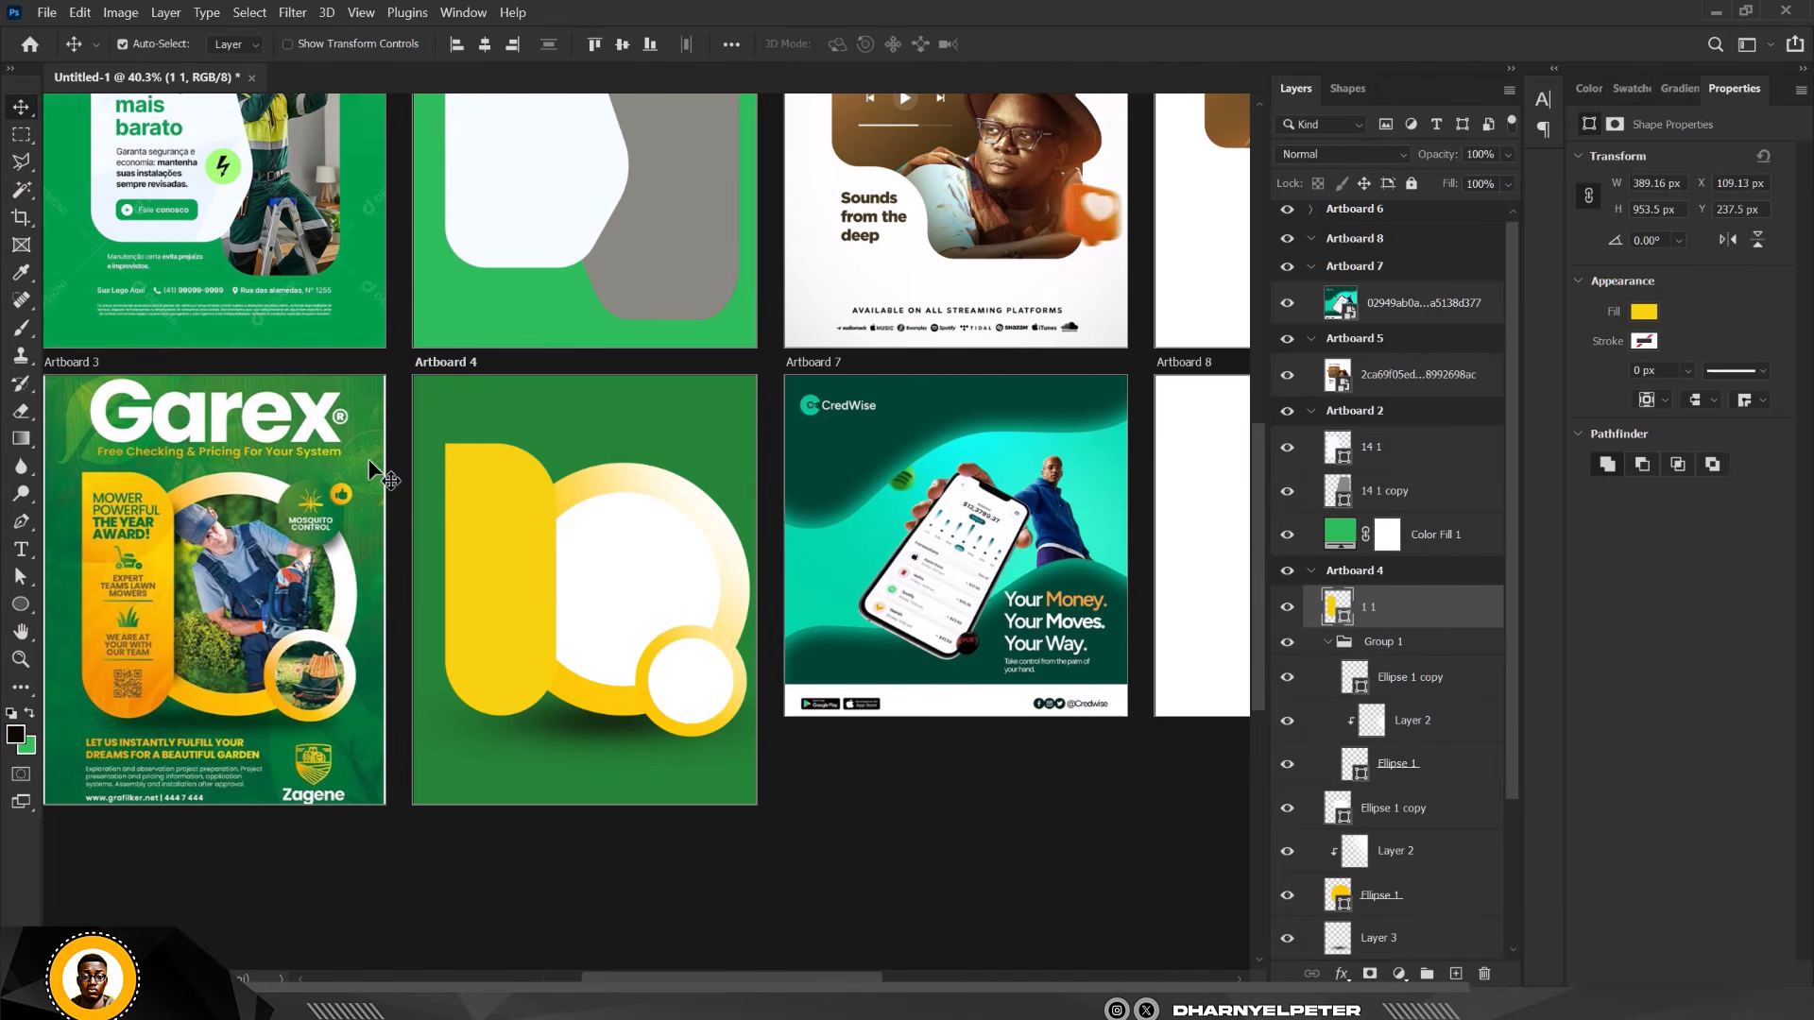
scroll(472, 469, down, 3)
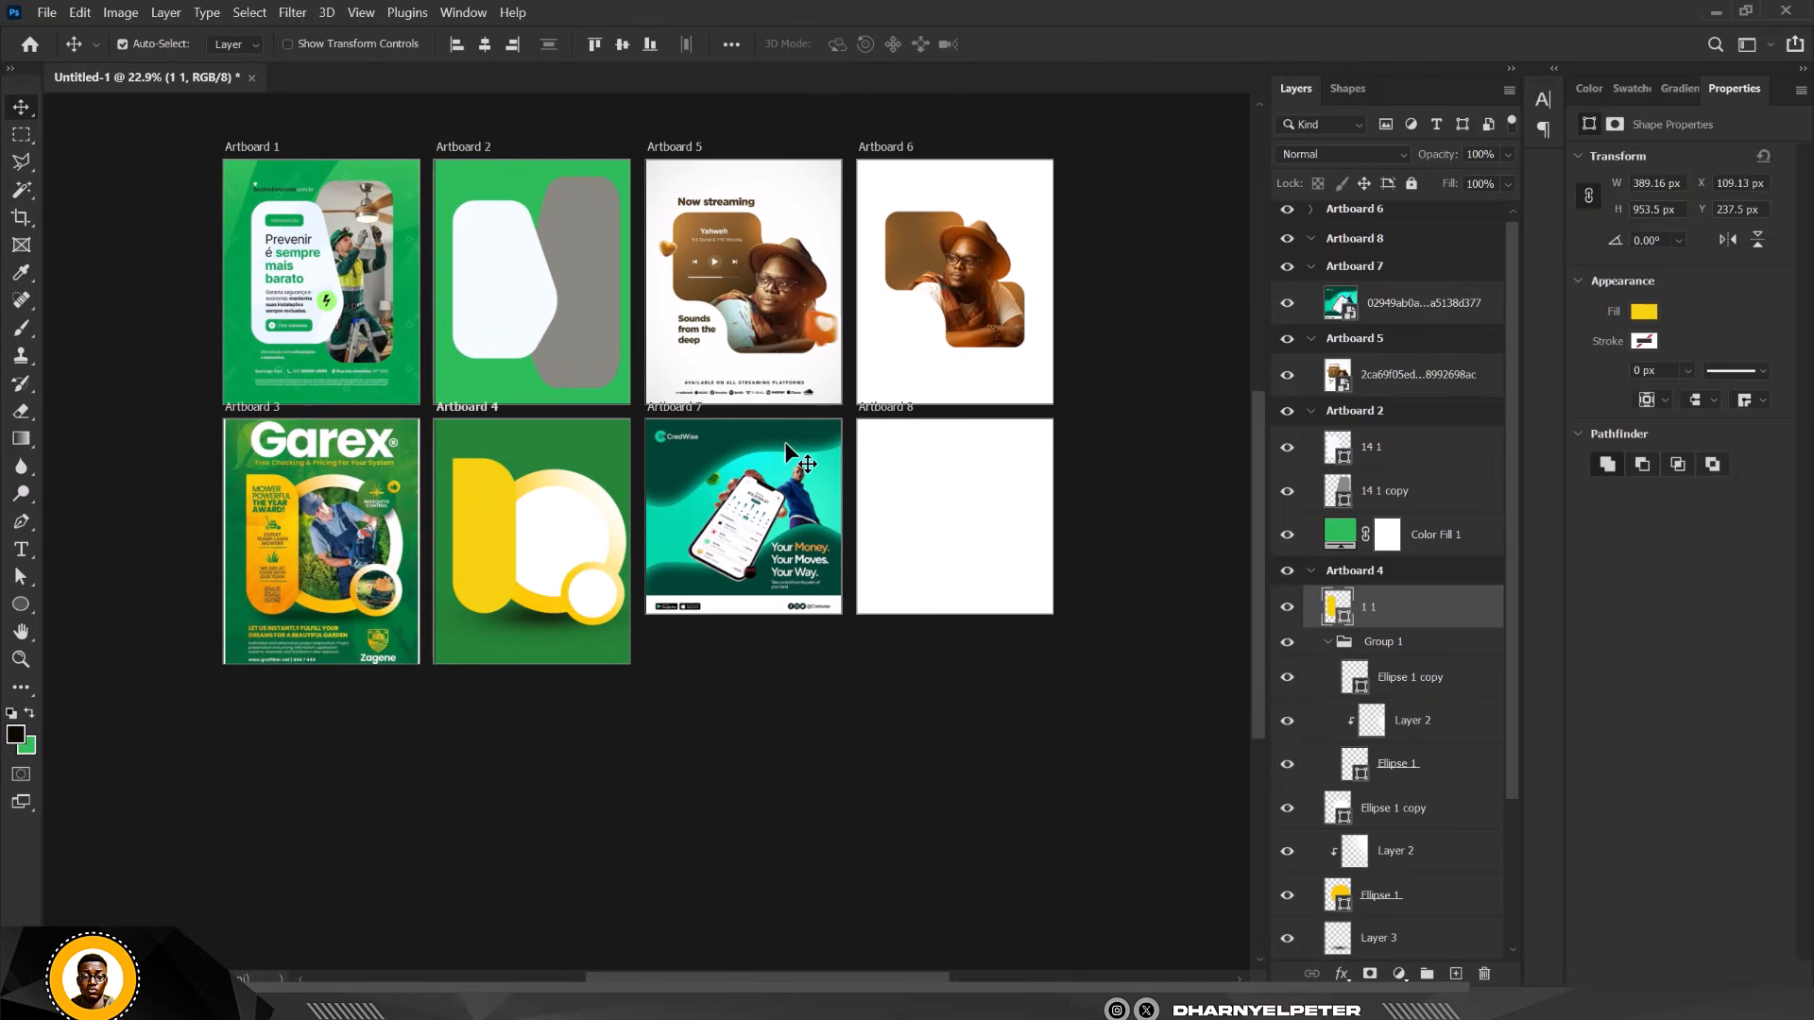
click(787, 452)
scroll(787, 452, up, 4)
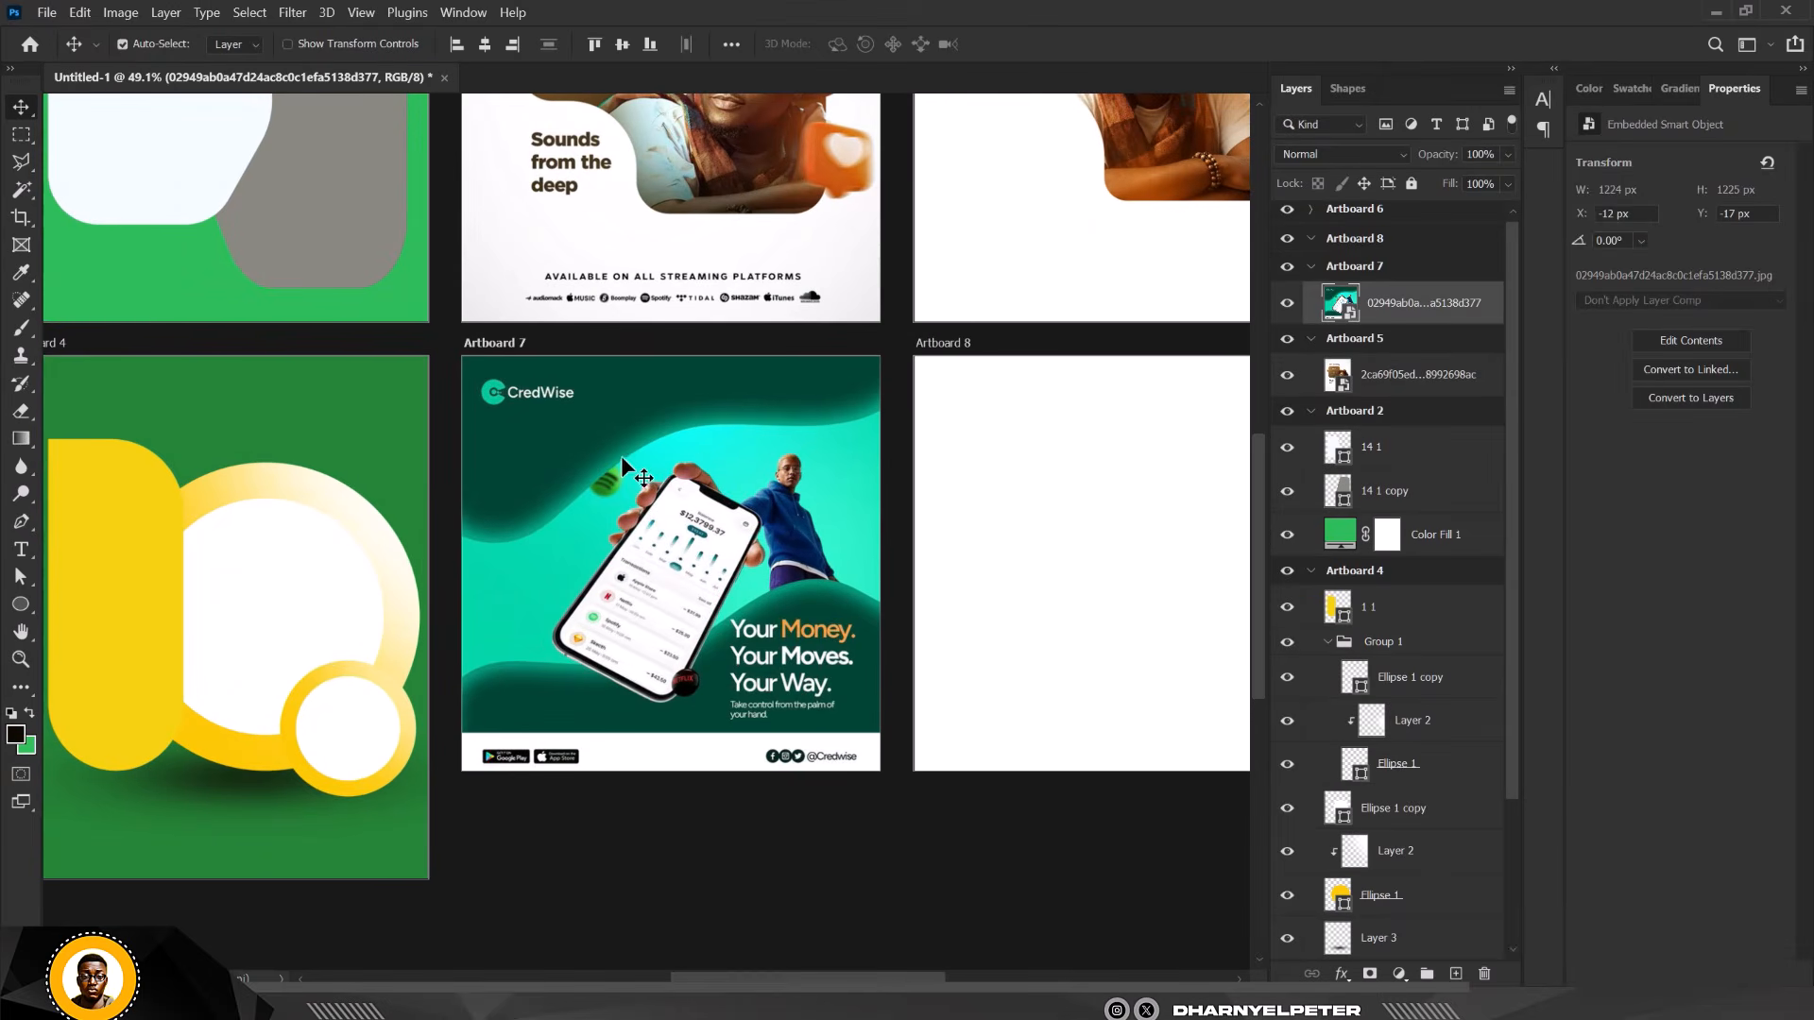
scroll(384, 480, down, 2)
Add the SOCIAL MEDIA 002 hanging wave shape to Artboard 8's upper edge, scaled to 165.70% to span the full width.
click(973, 467)
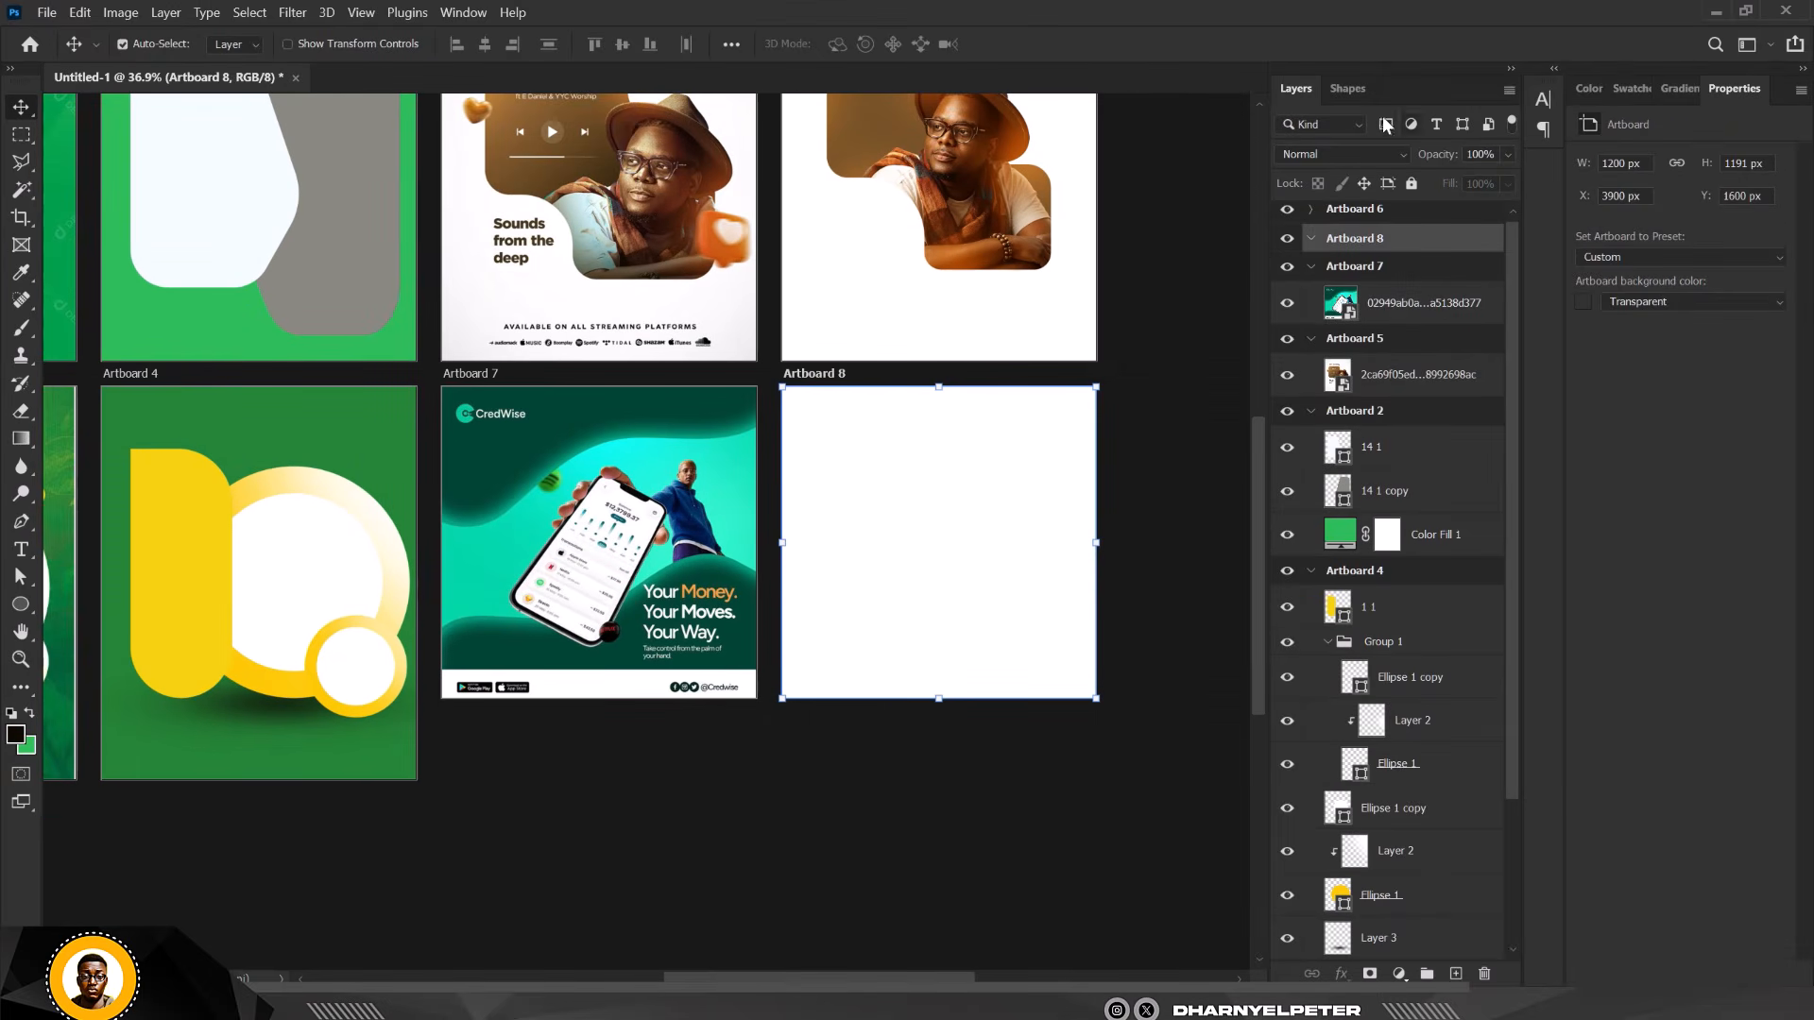
click(1347, 89)
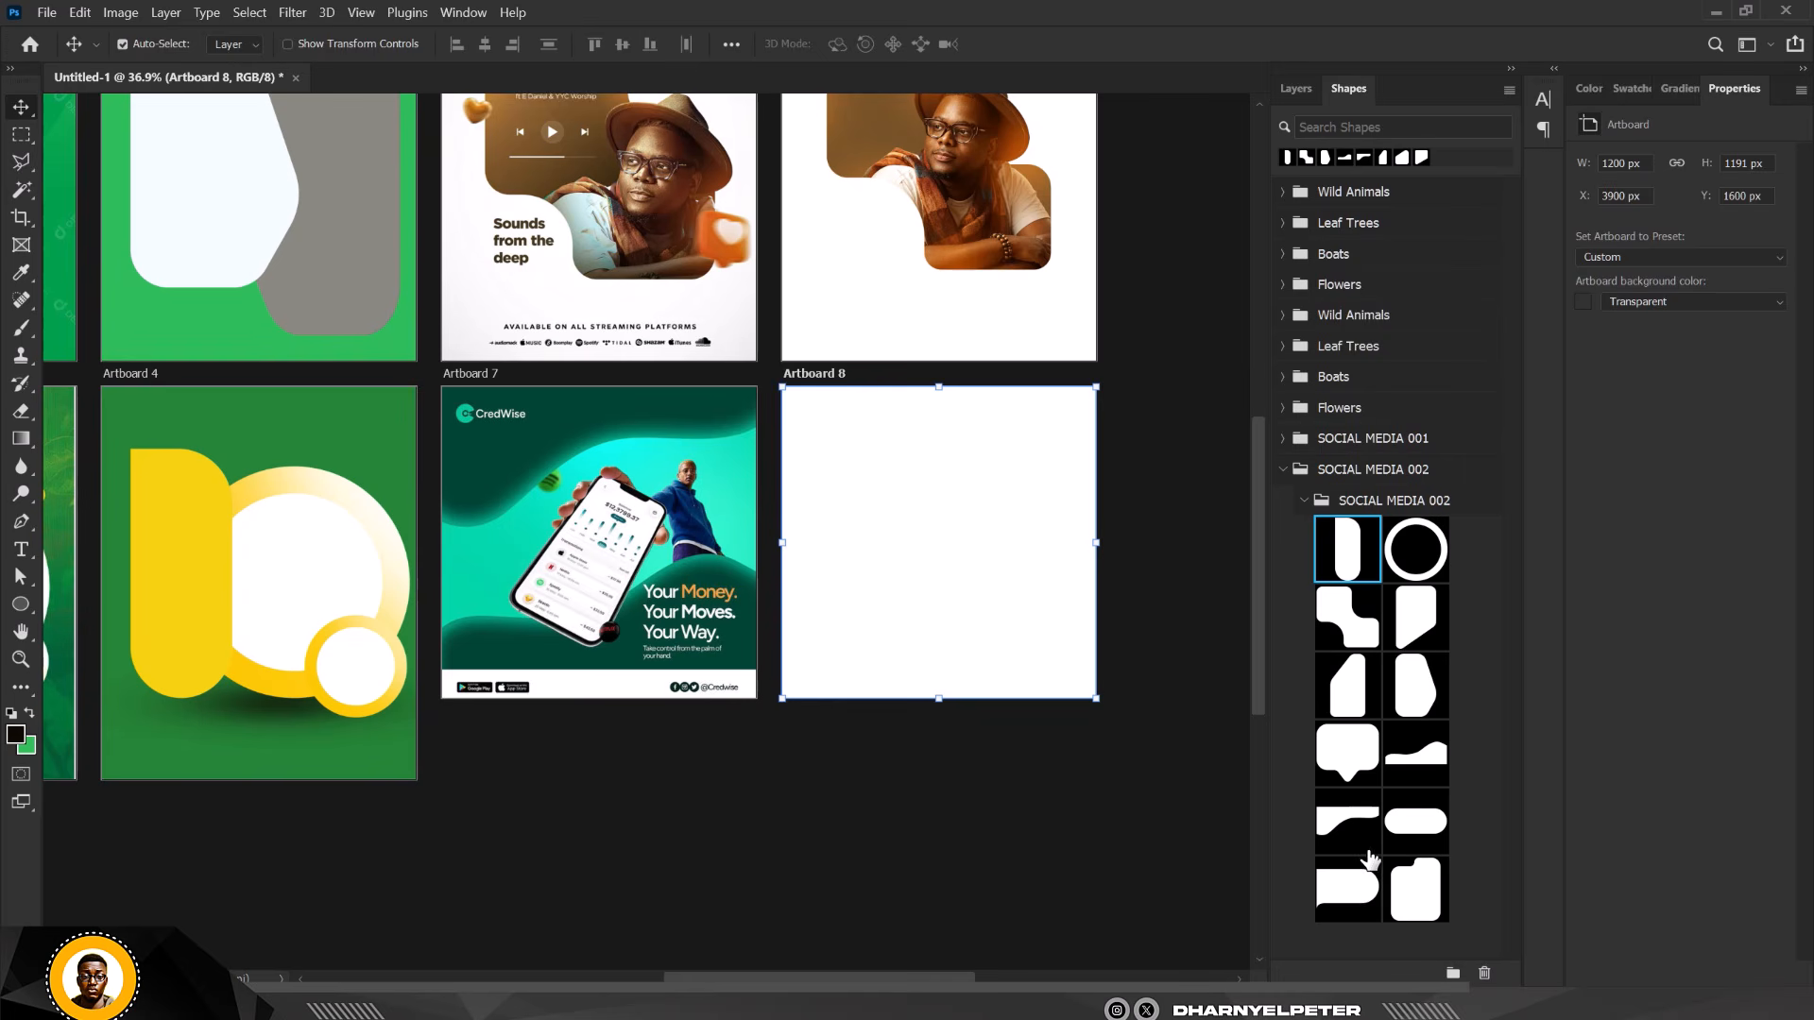
drag(1335, 830, 851, 423)
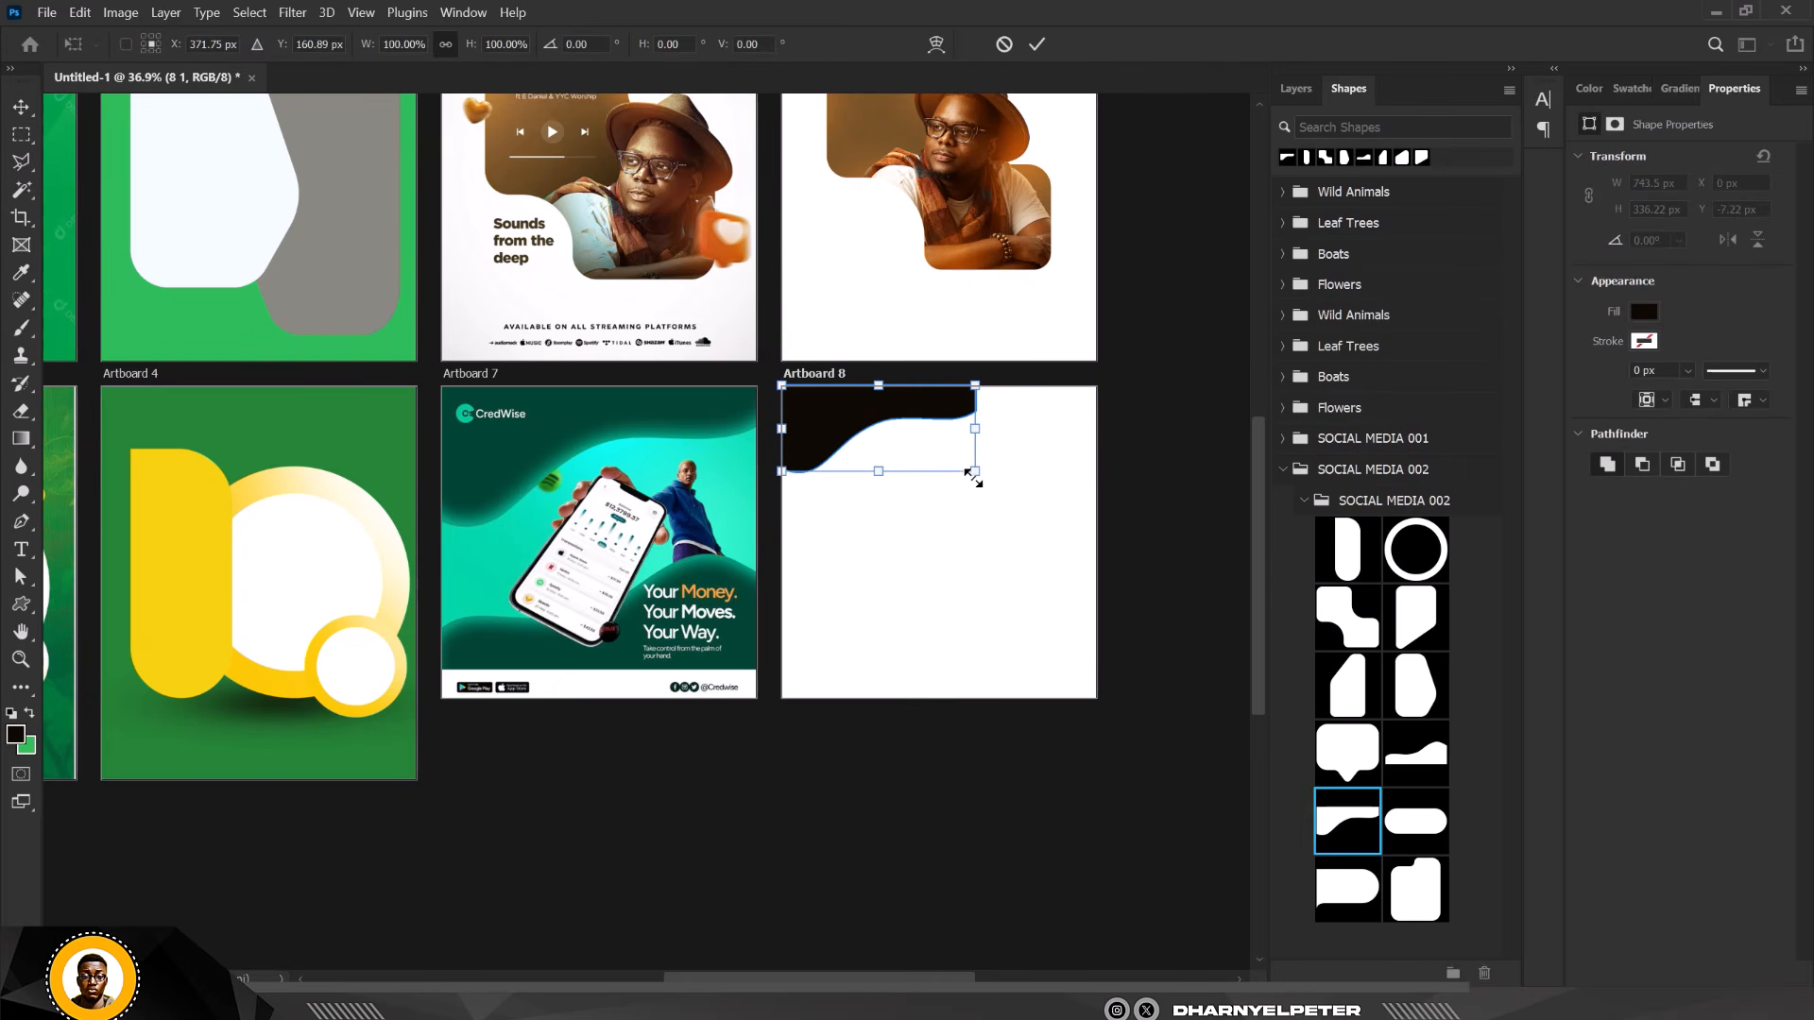
drag(972, 475, 1103, 530)
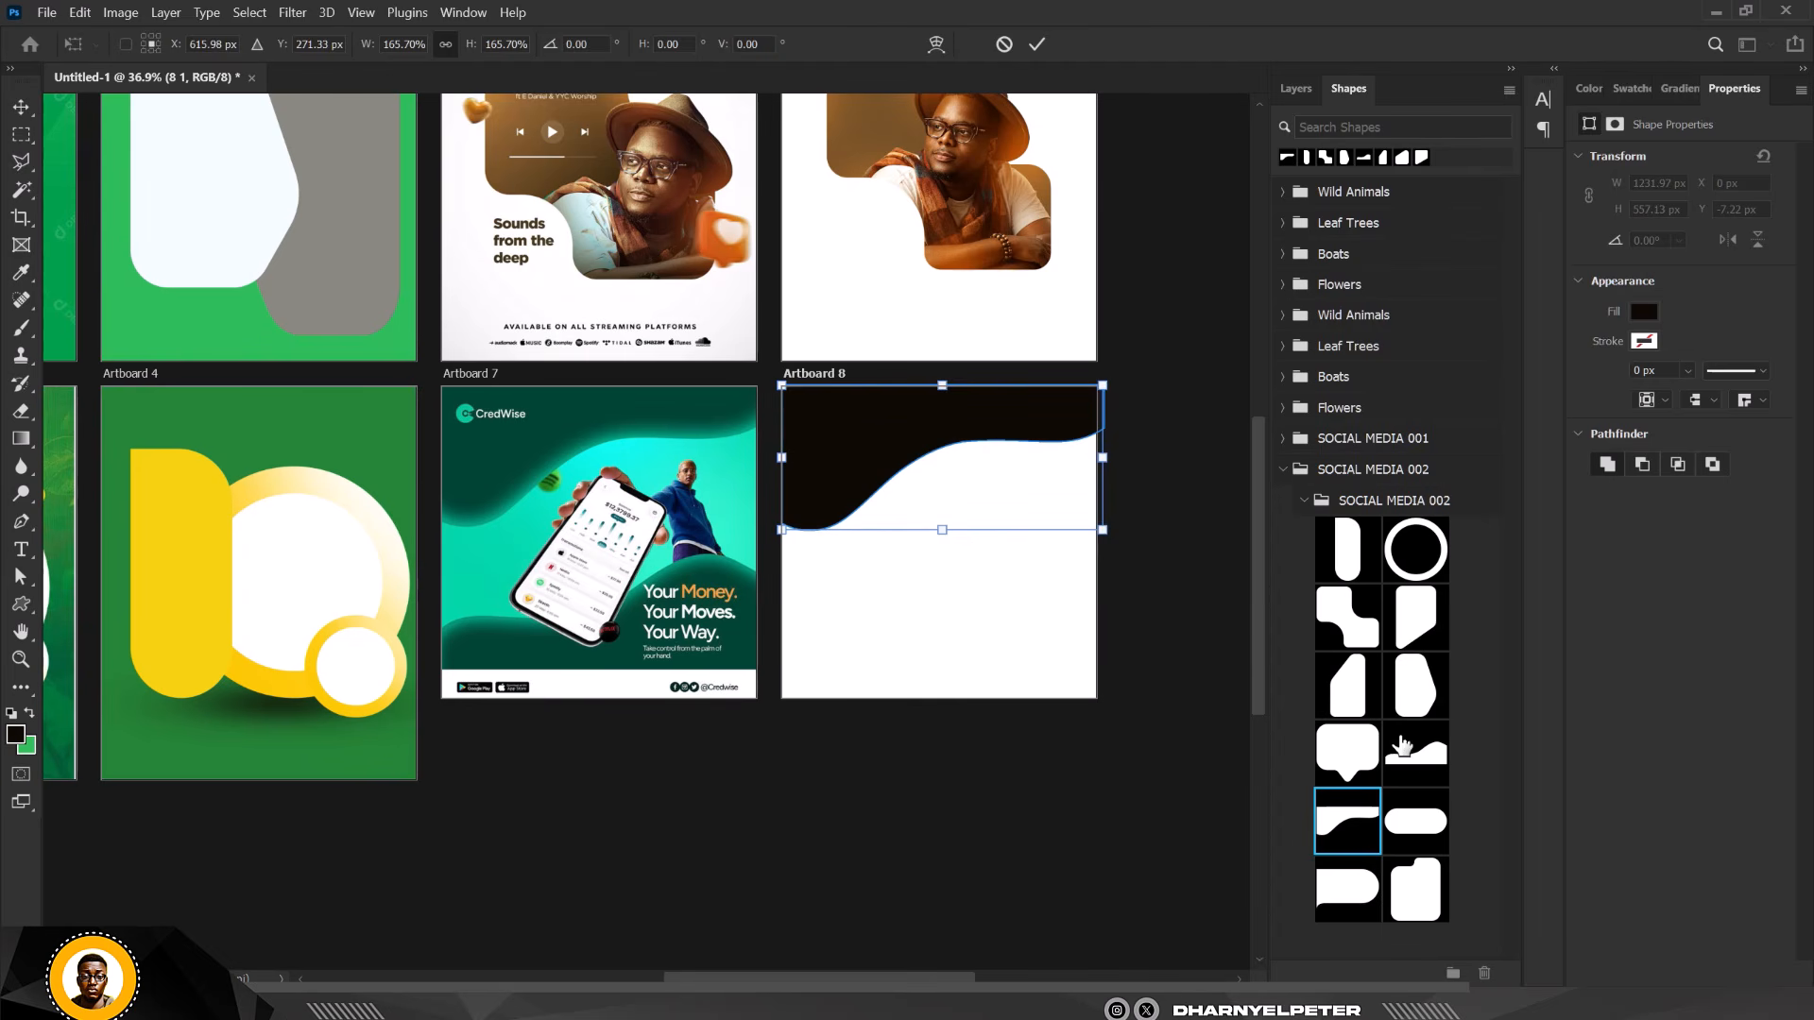
key(Return)
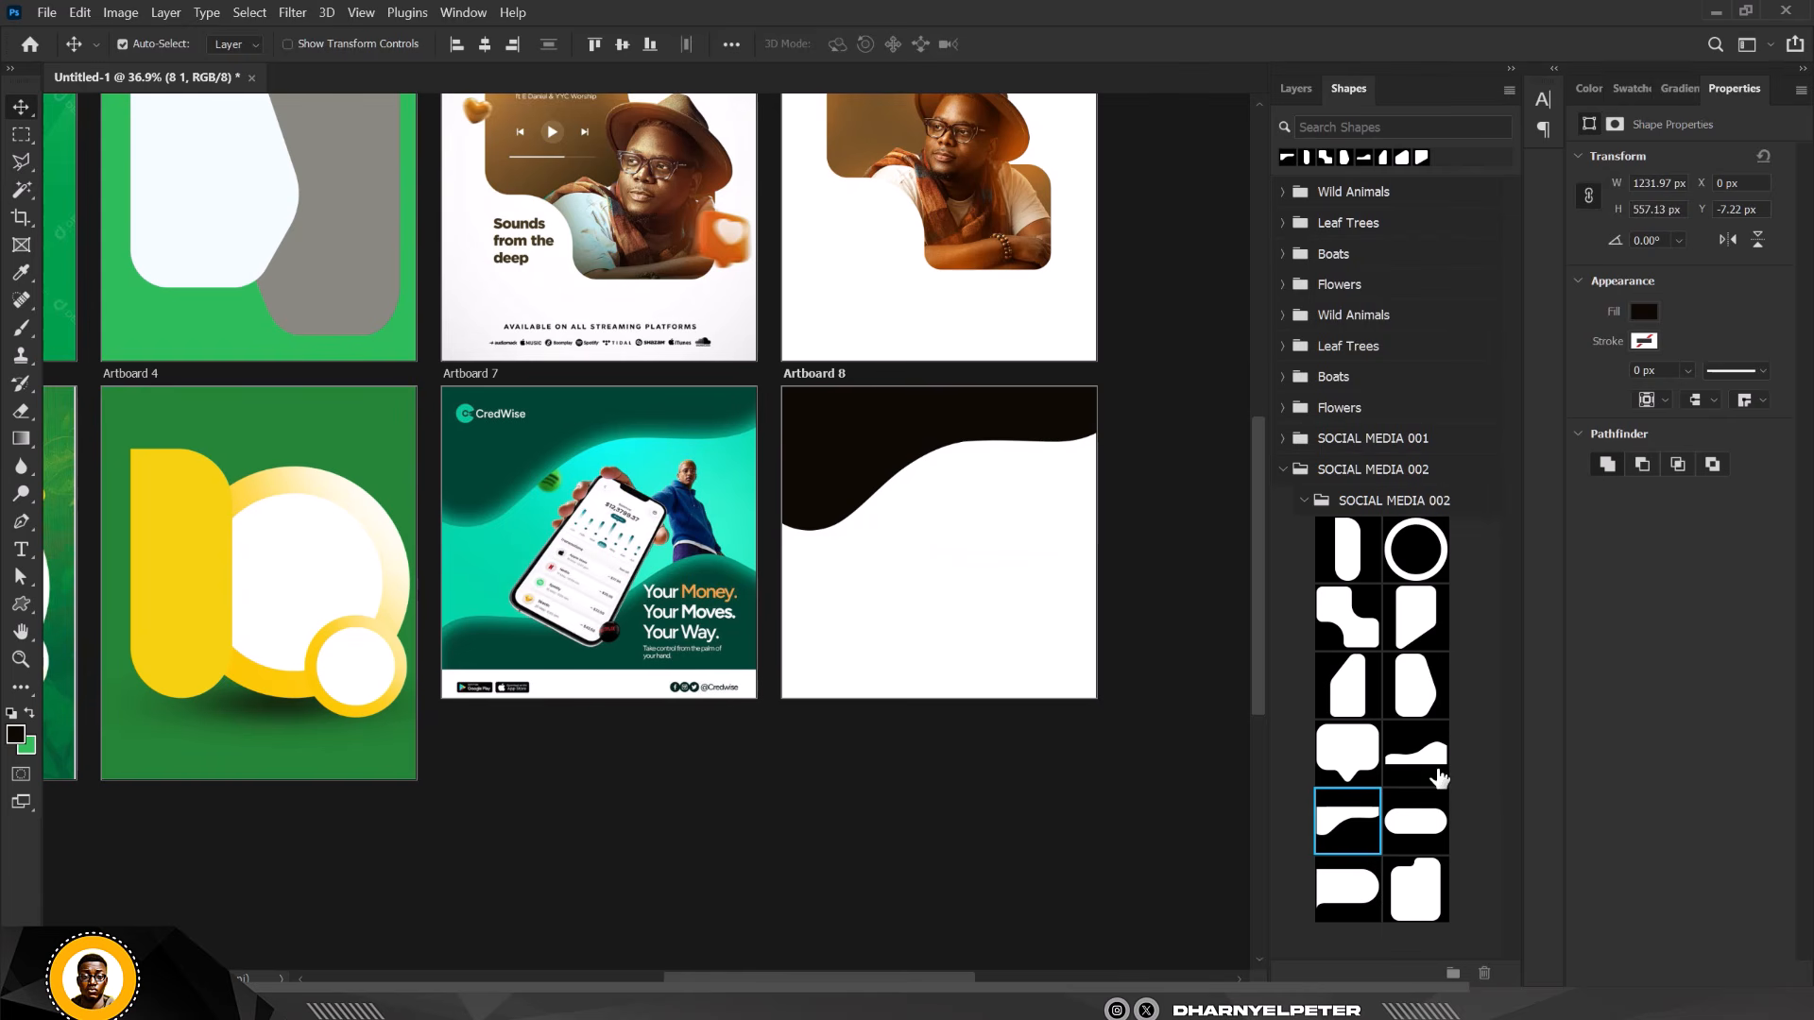
Add the SOCIAL MEDIA 002 rising wave shape along Artboard 8's lower edge, scaled to 88.16%, about 1211 px wide.
drag(1418, 755, 1027, 639)
drag(1141, 576, 1099, 590)
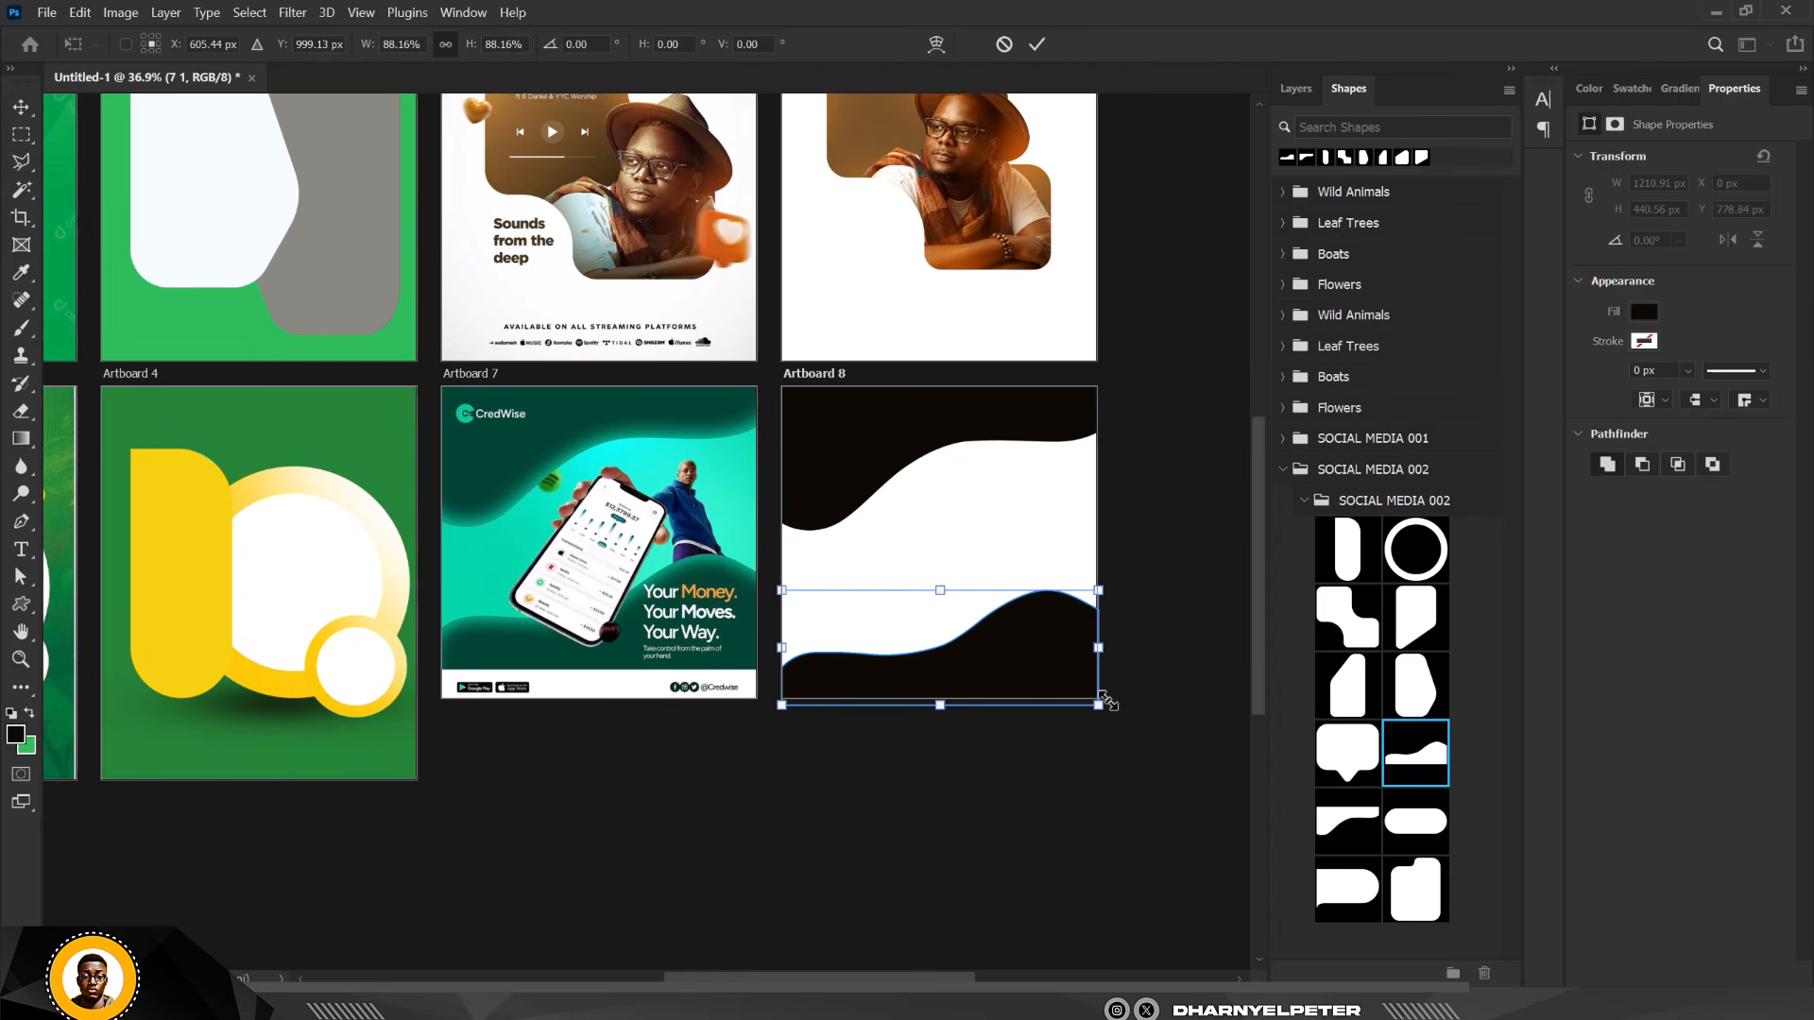
key(Return)
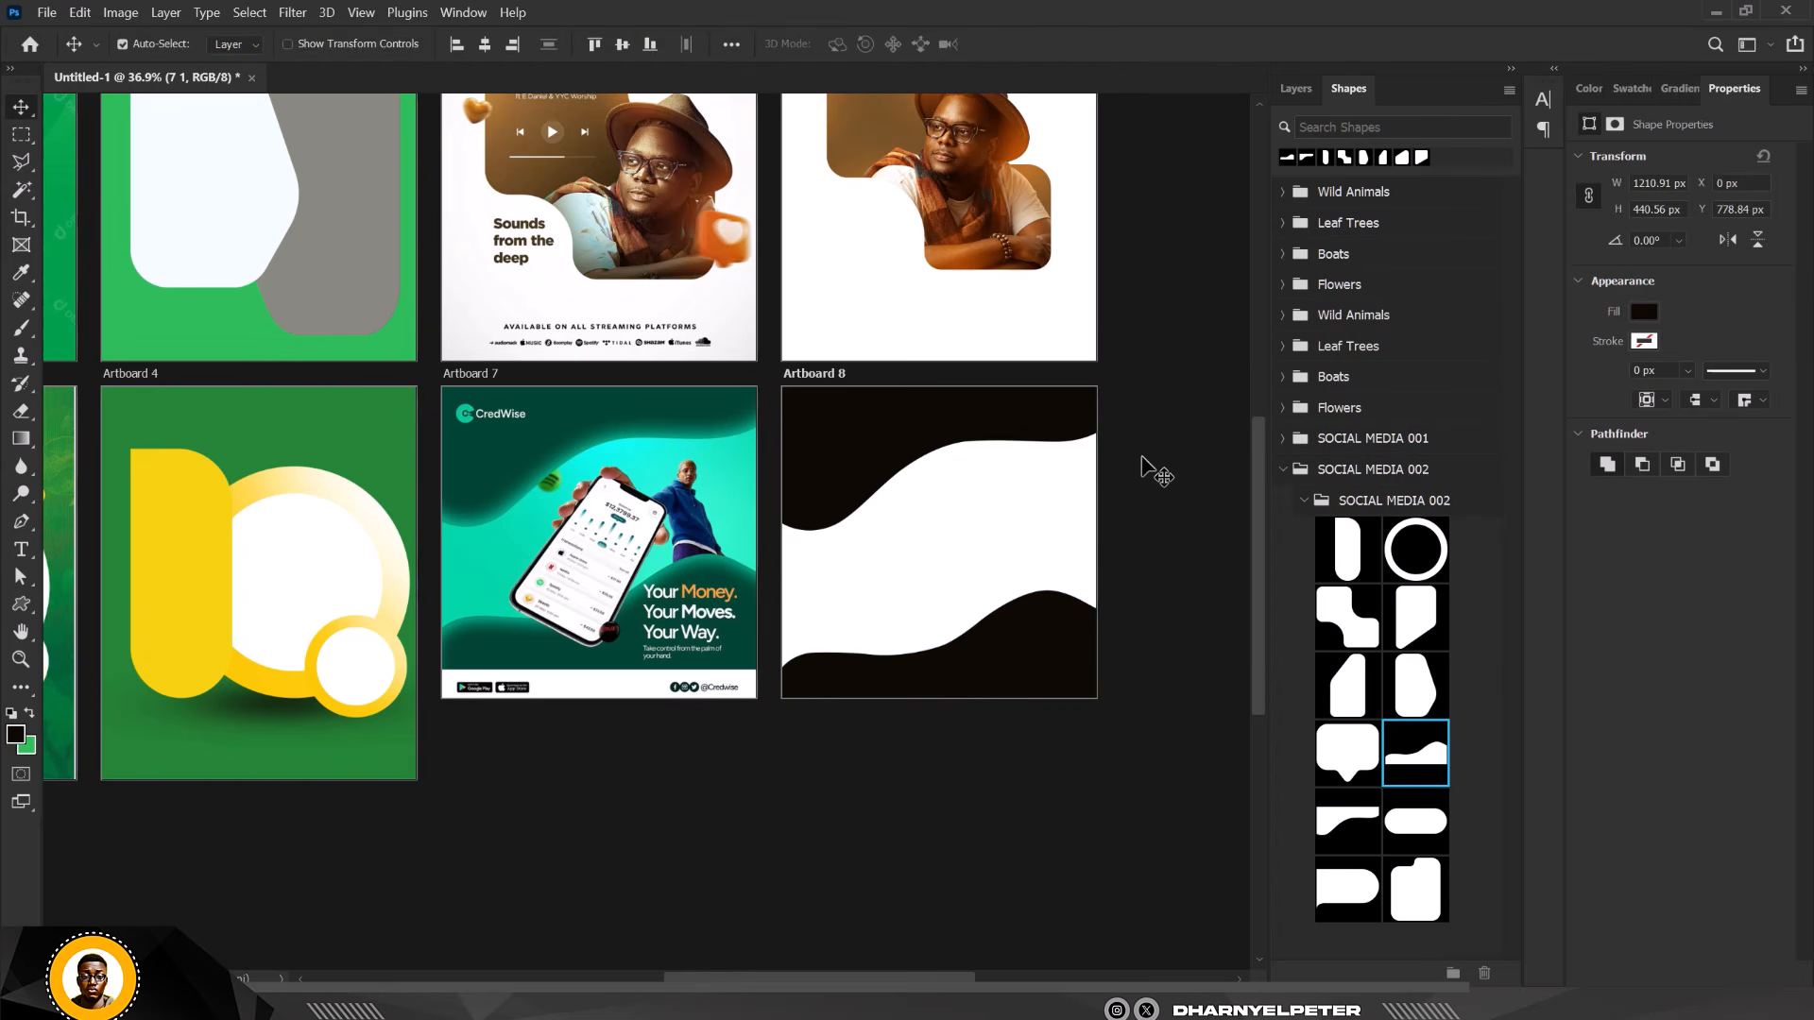
Fill both the upper and lower waves on Artboard 8 with dark green #014335 sampled from the CredWise reference.
click(1296, 88)
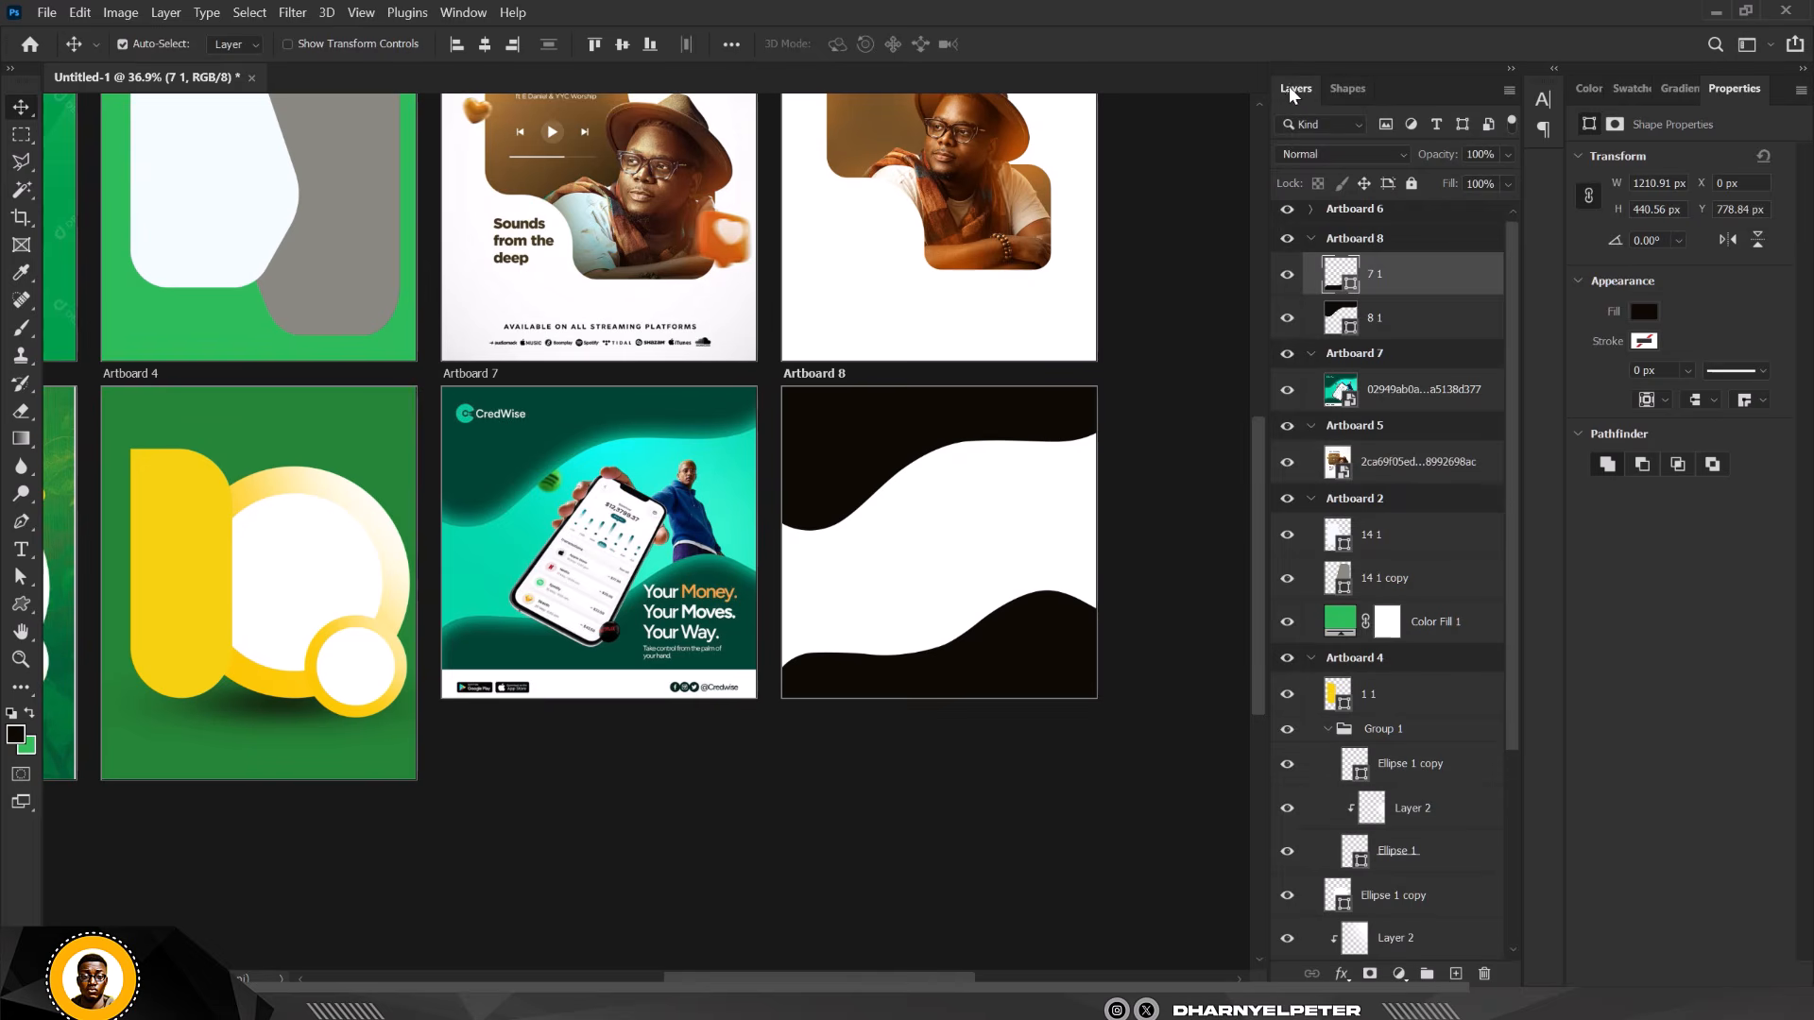
double_click(1346, 327)
click(572, 407)
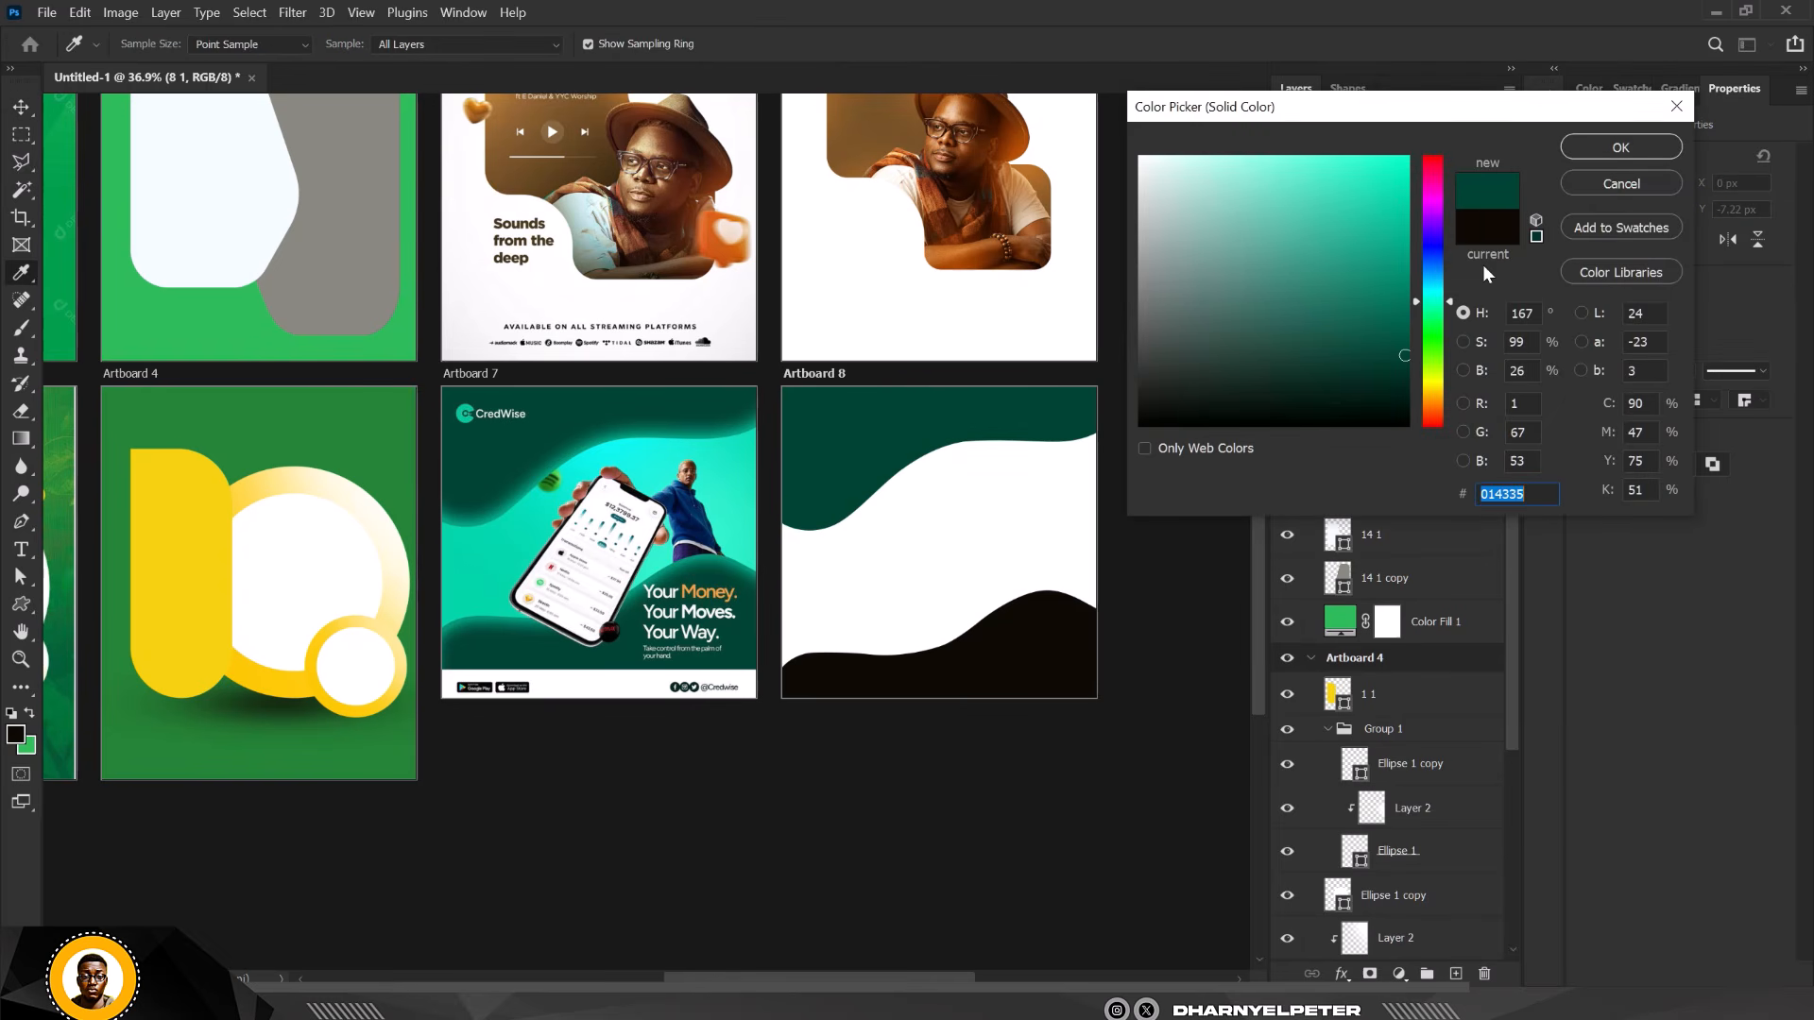
click(1622, 148)
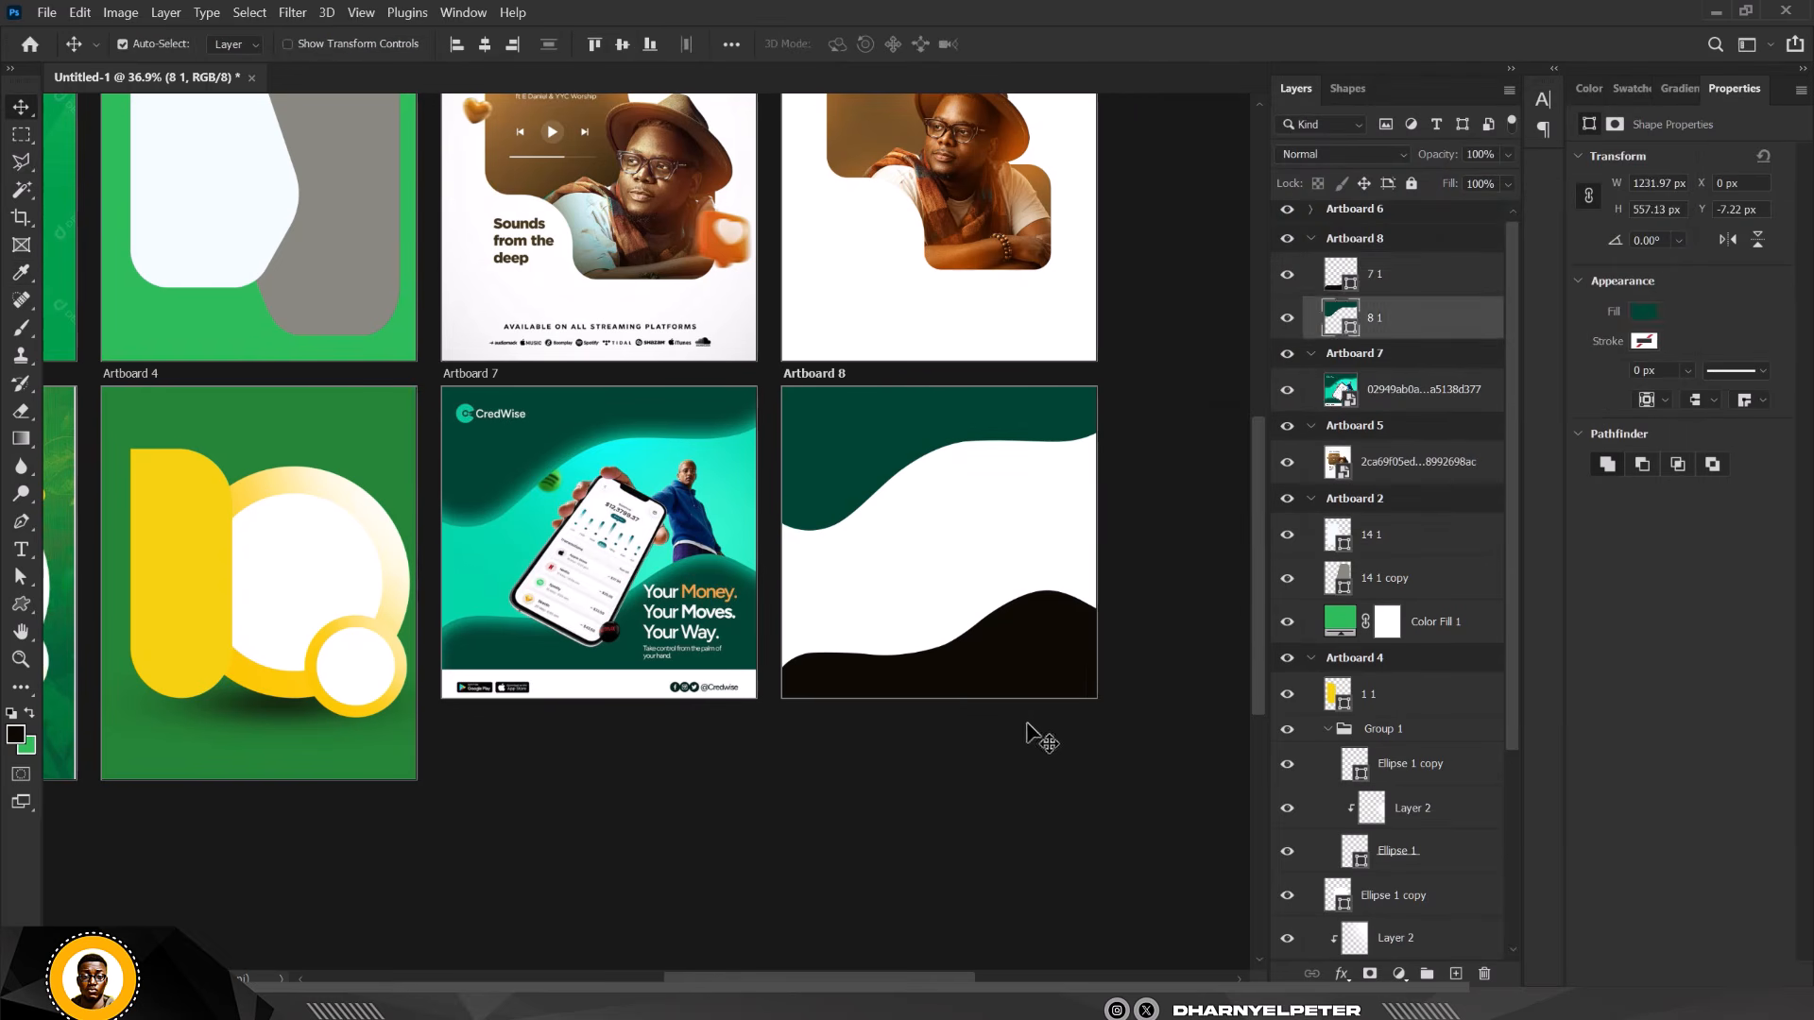
double_click(1349, 280)
click(502, 642)
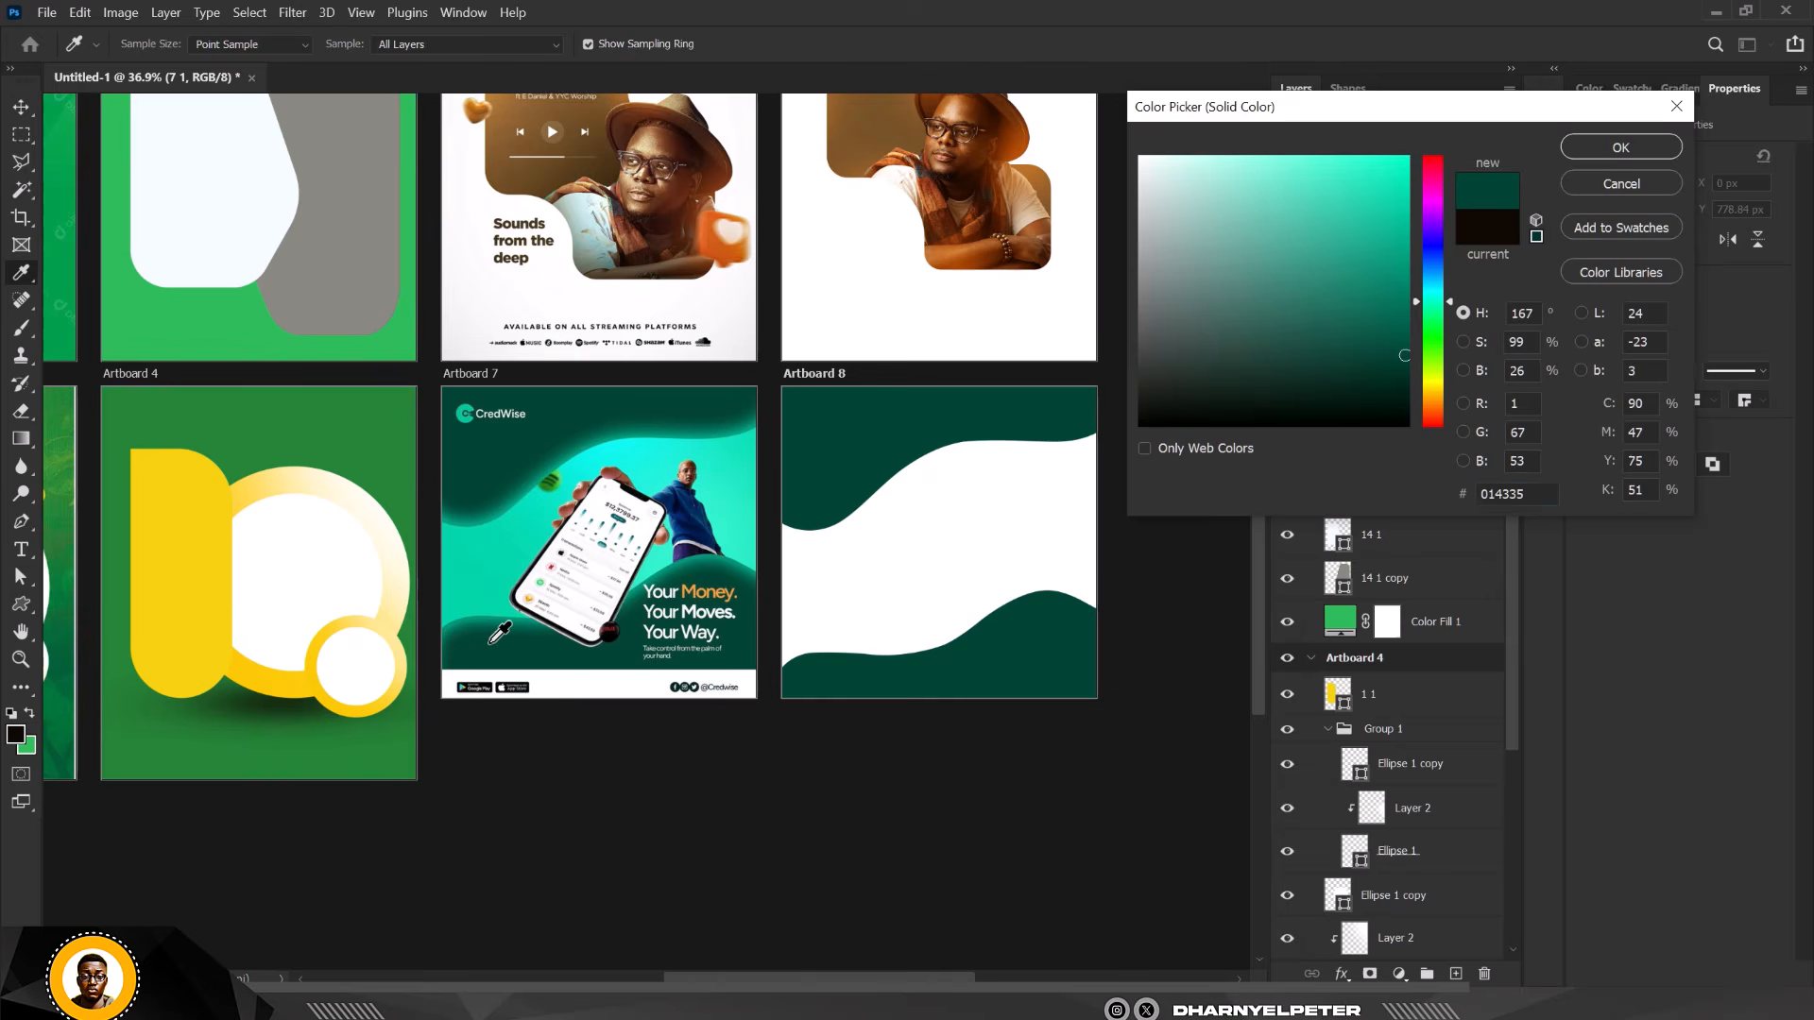
click(1649, 151)
Add a solid color fill layer beneath both waves on Artboard 8, using the bright turquoise sampled from the CredWise reference.
scroll(961, 580, up, 2)
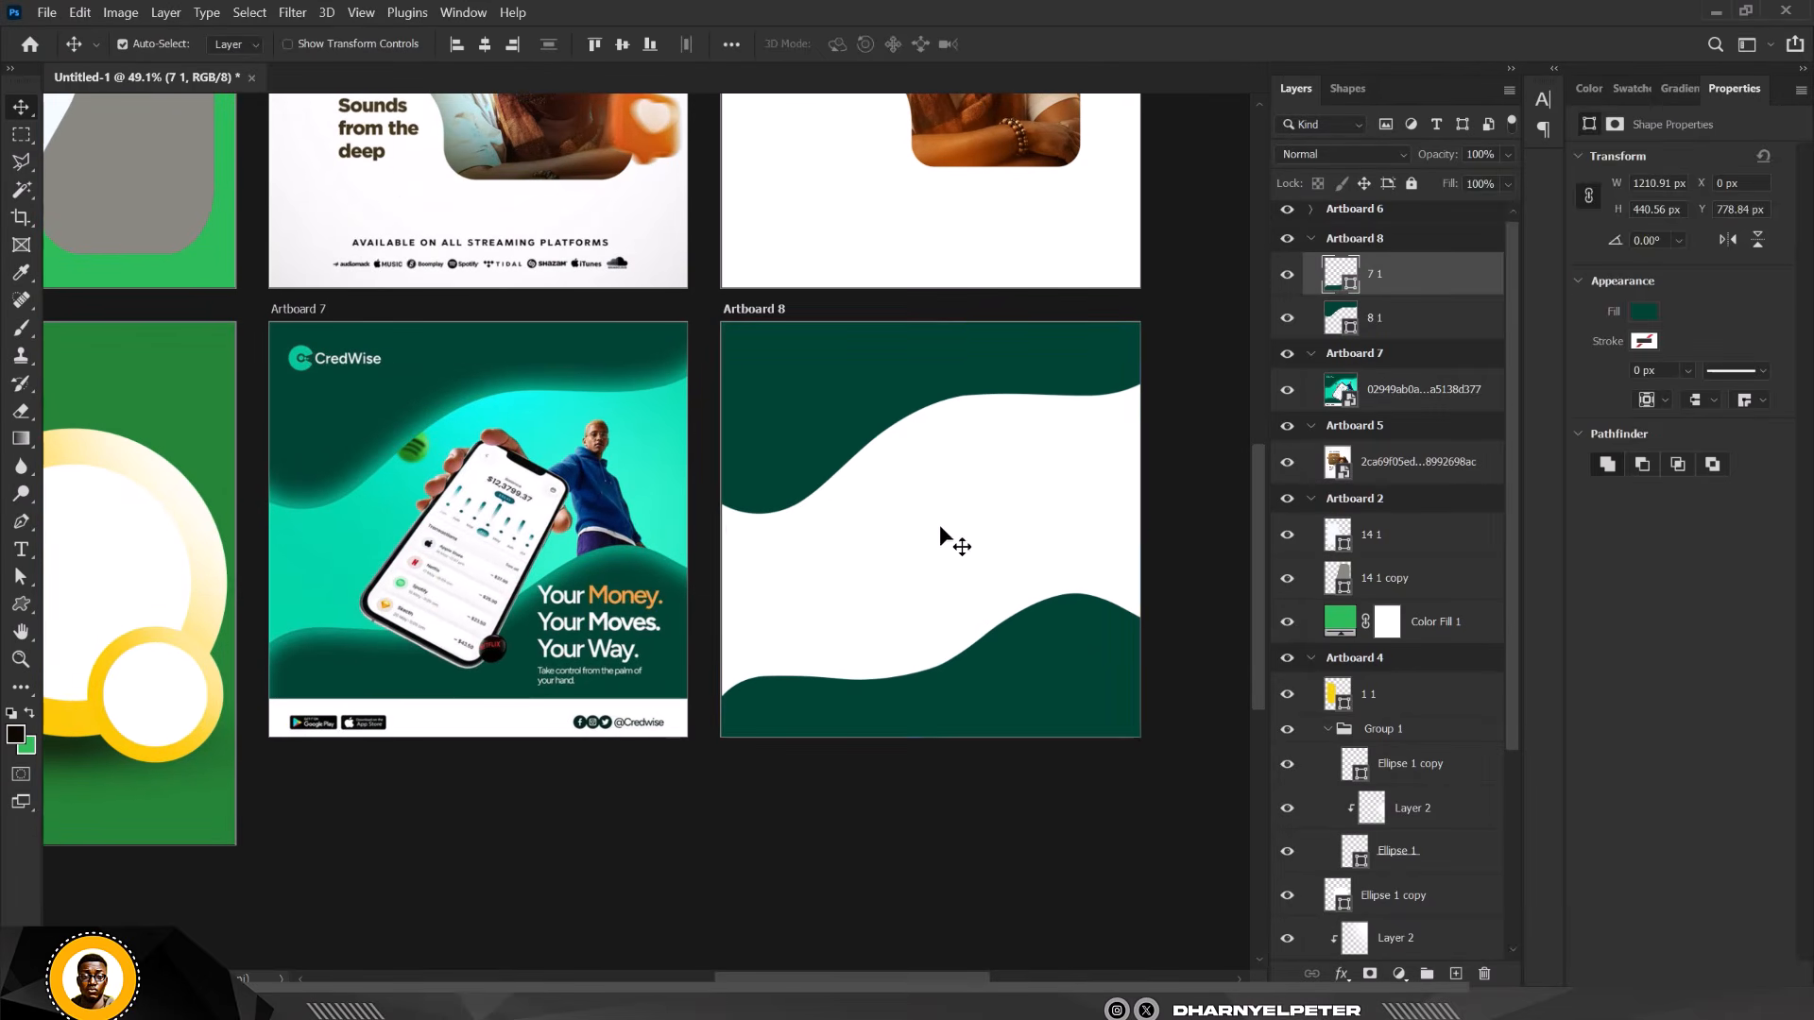
click(754, 309)
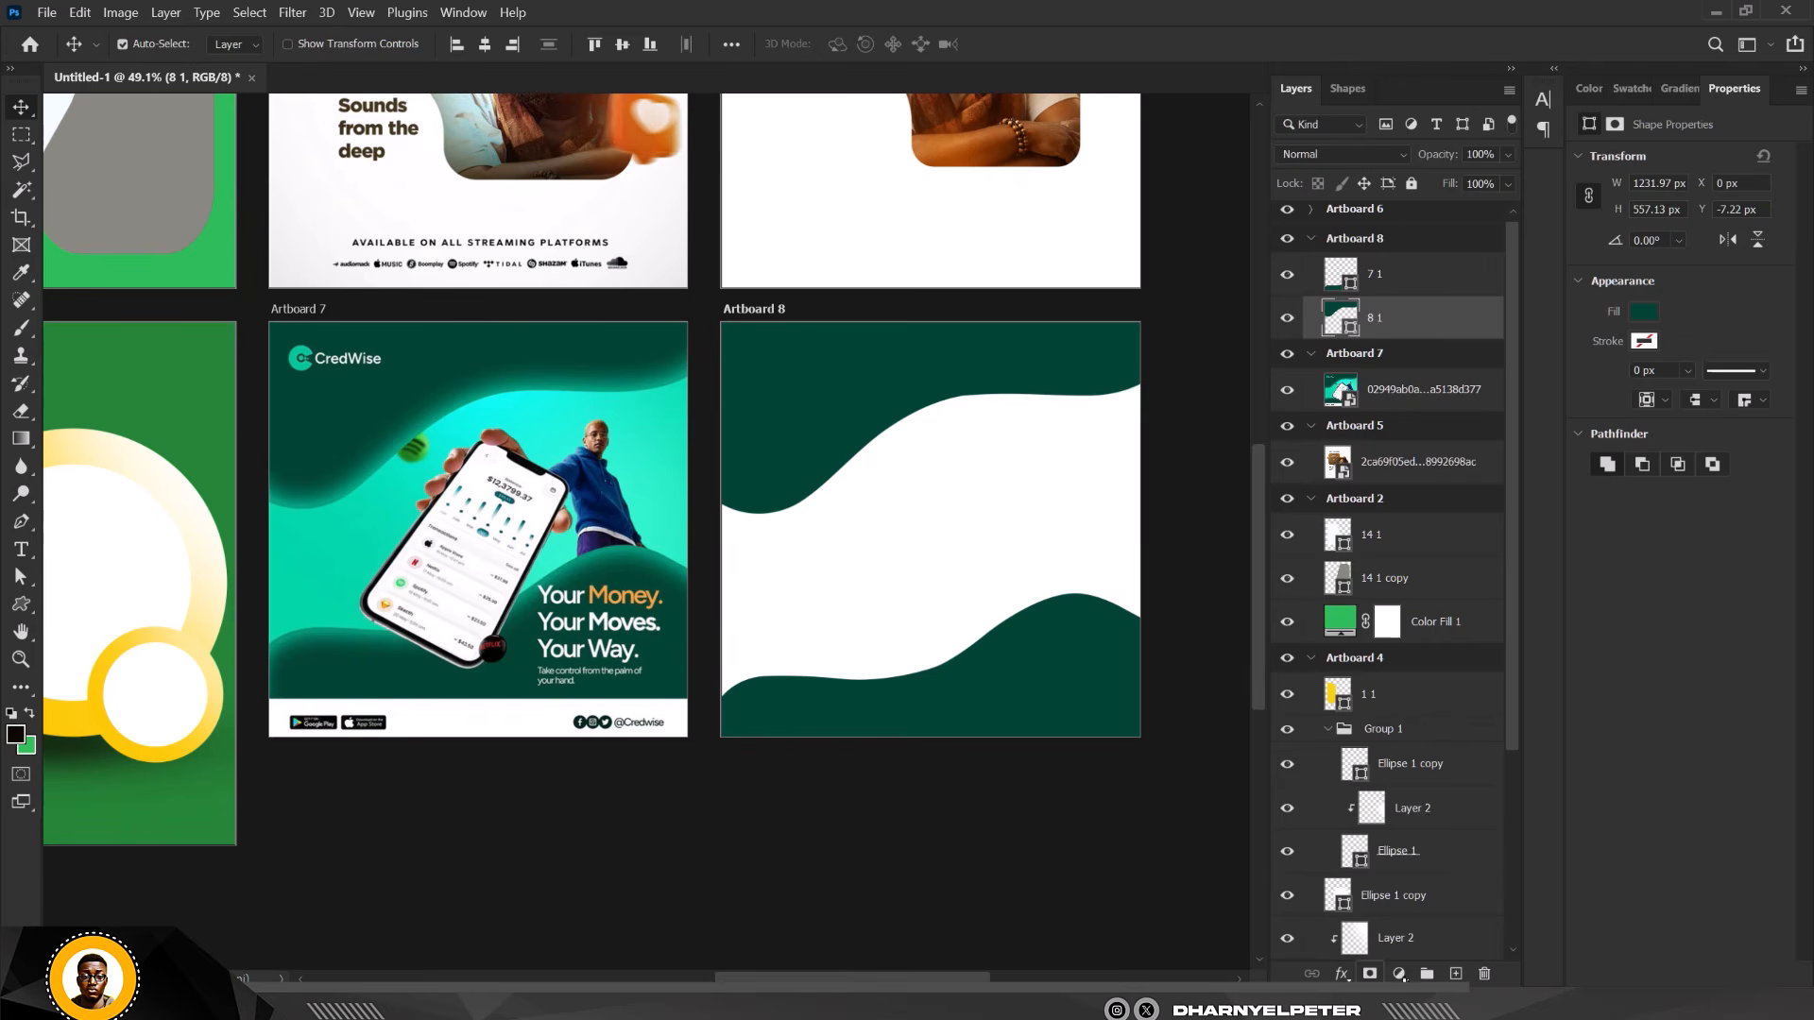
click(1400, 975)
click(1425, 592)
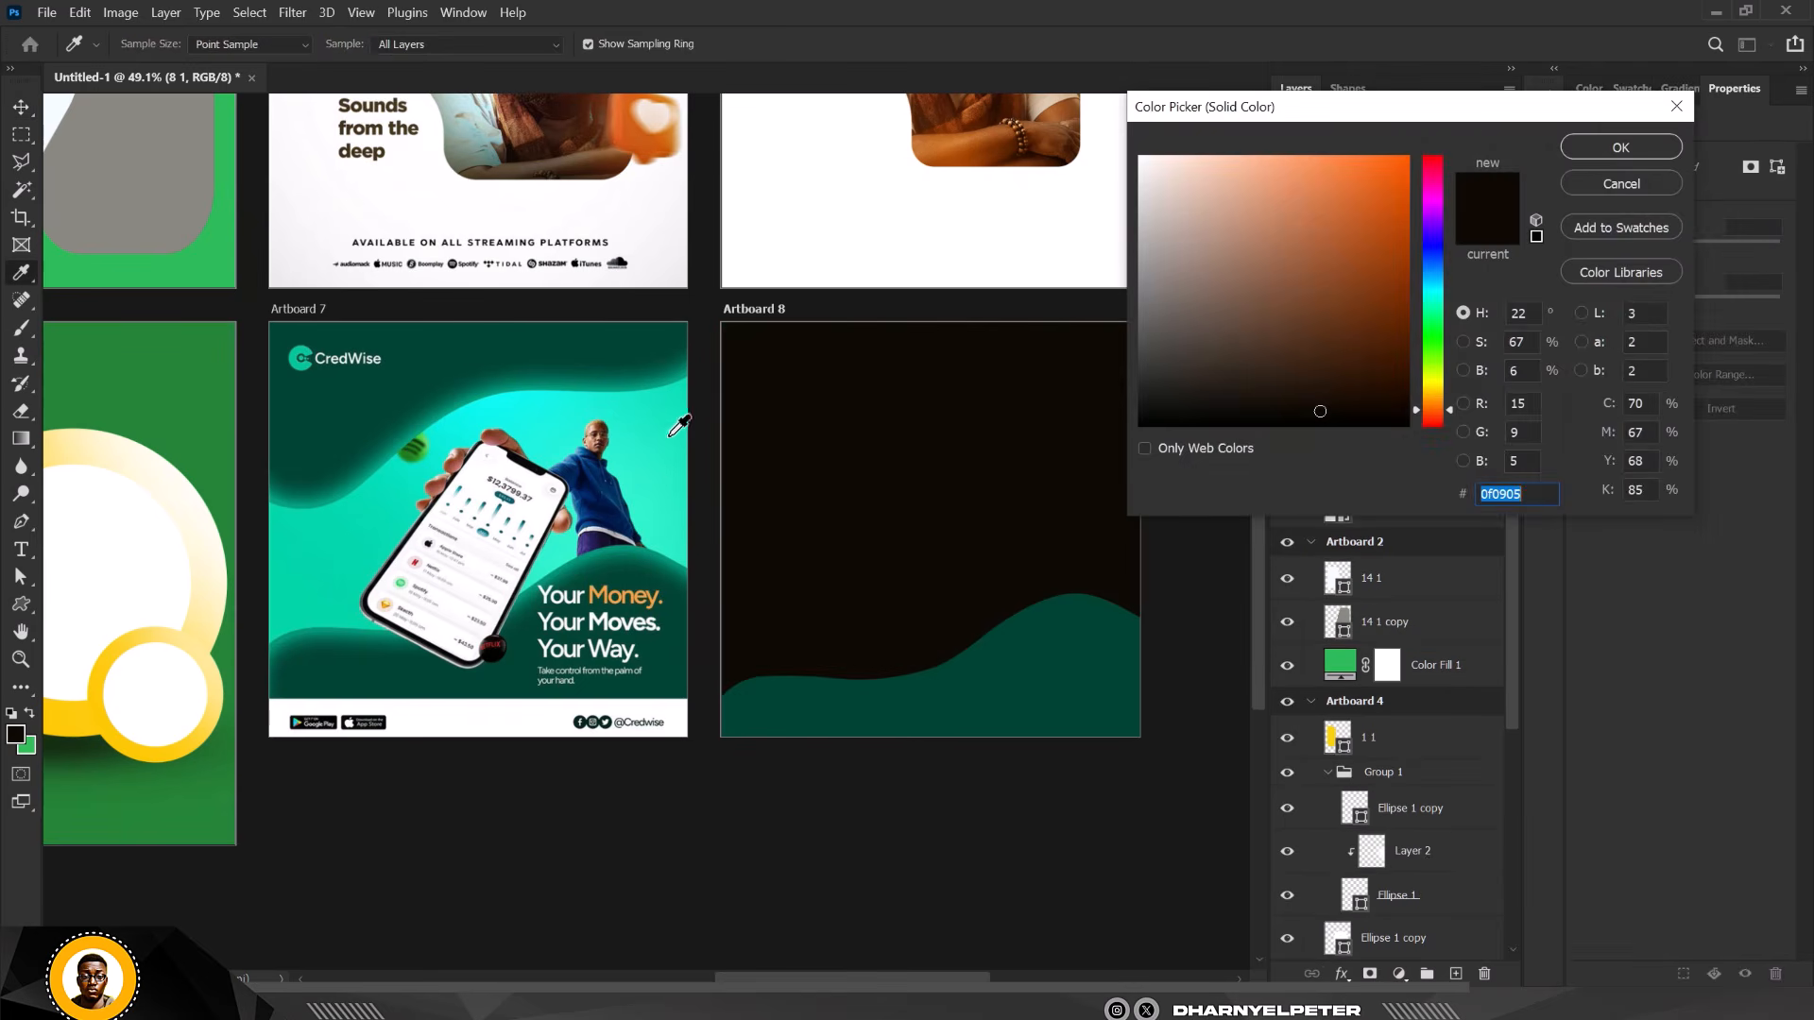
click(671, 434)
click(1606, 147)
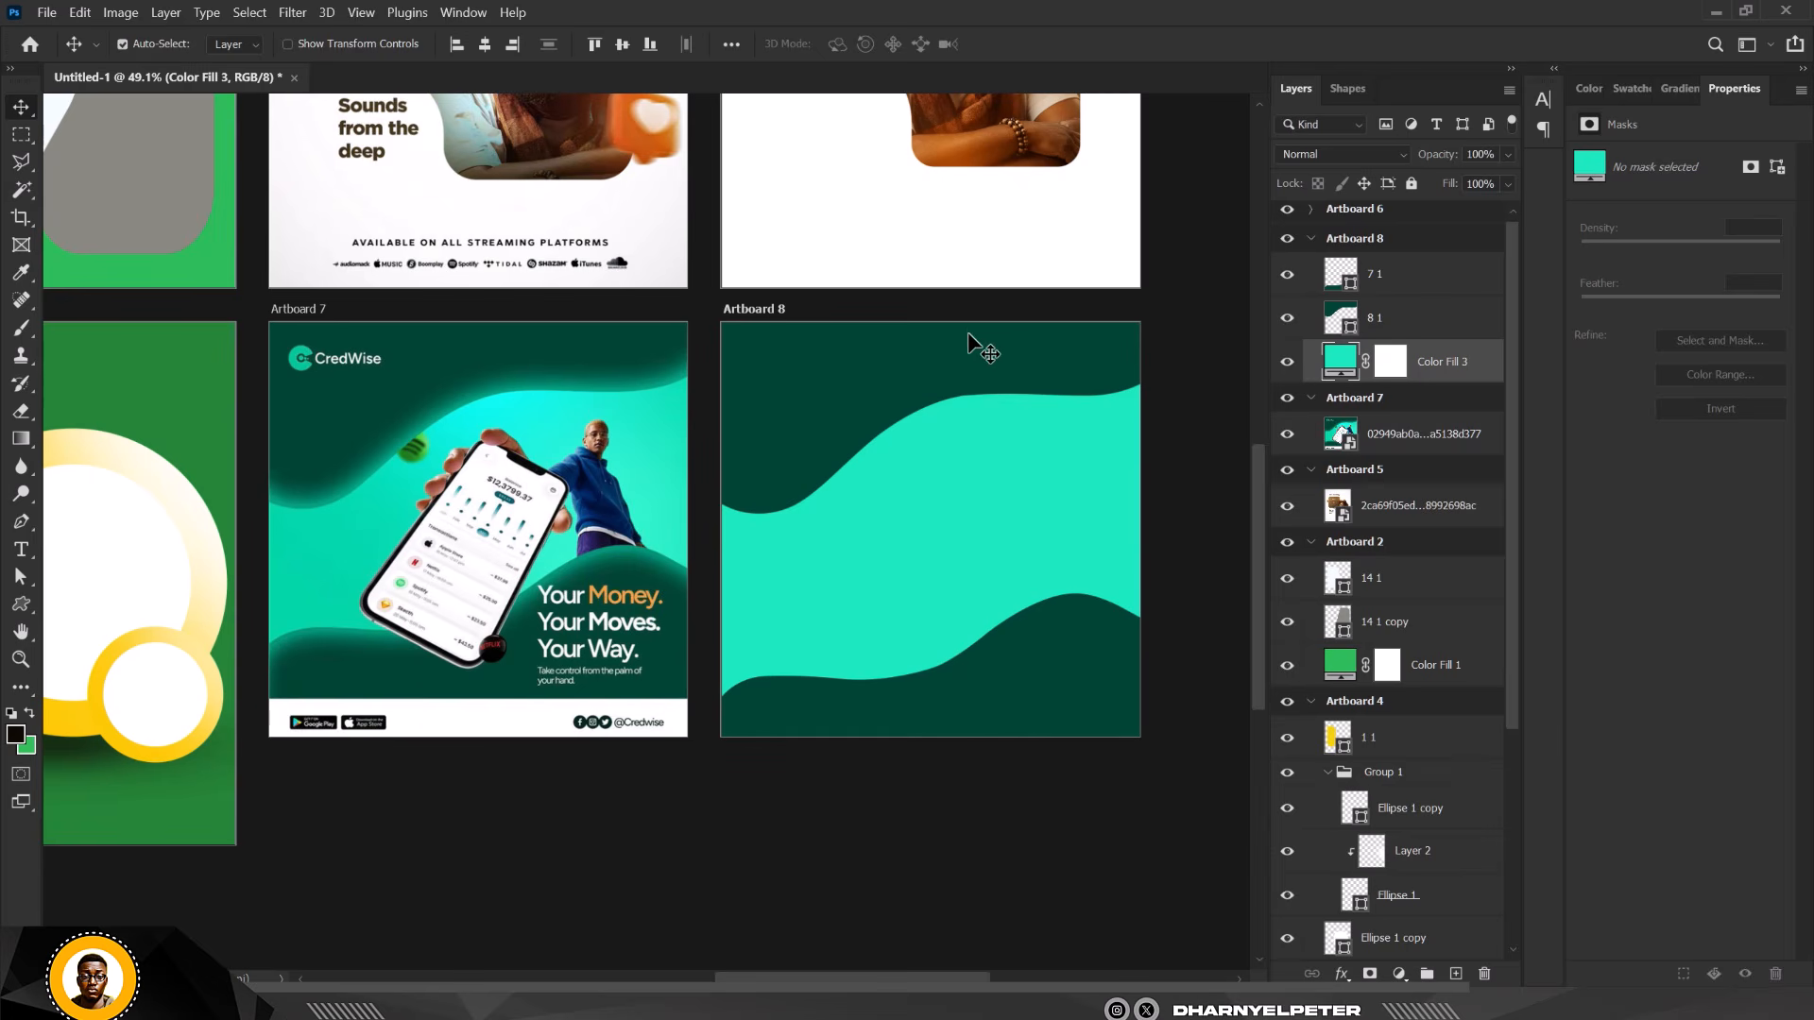
Add an empty layer above Artboard 8's lower wave and clip it to that wave with a clipping mask.
click(957, 710)
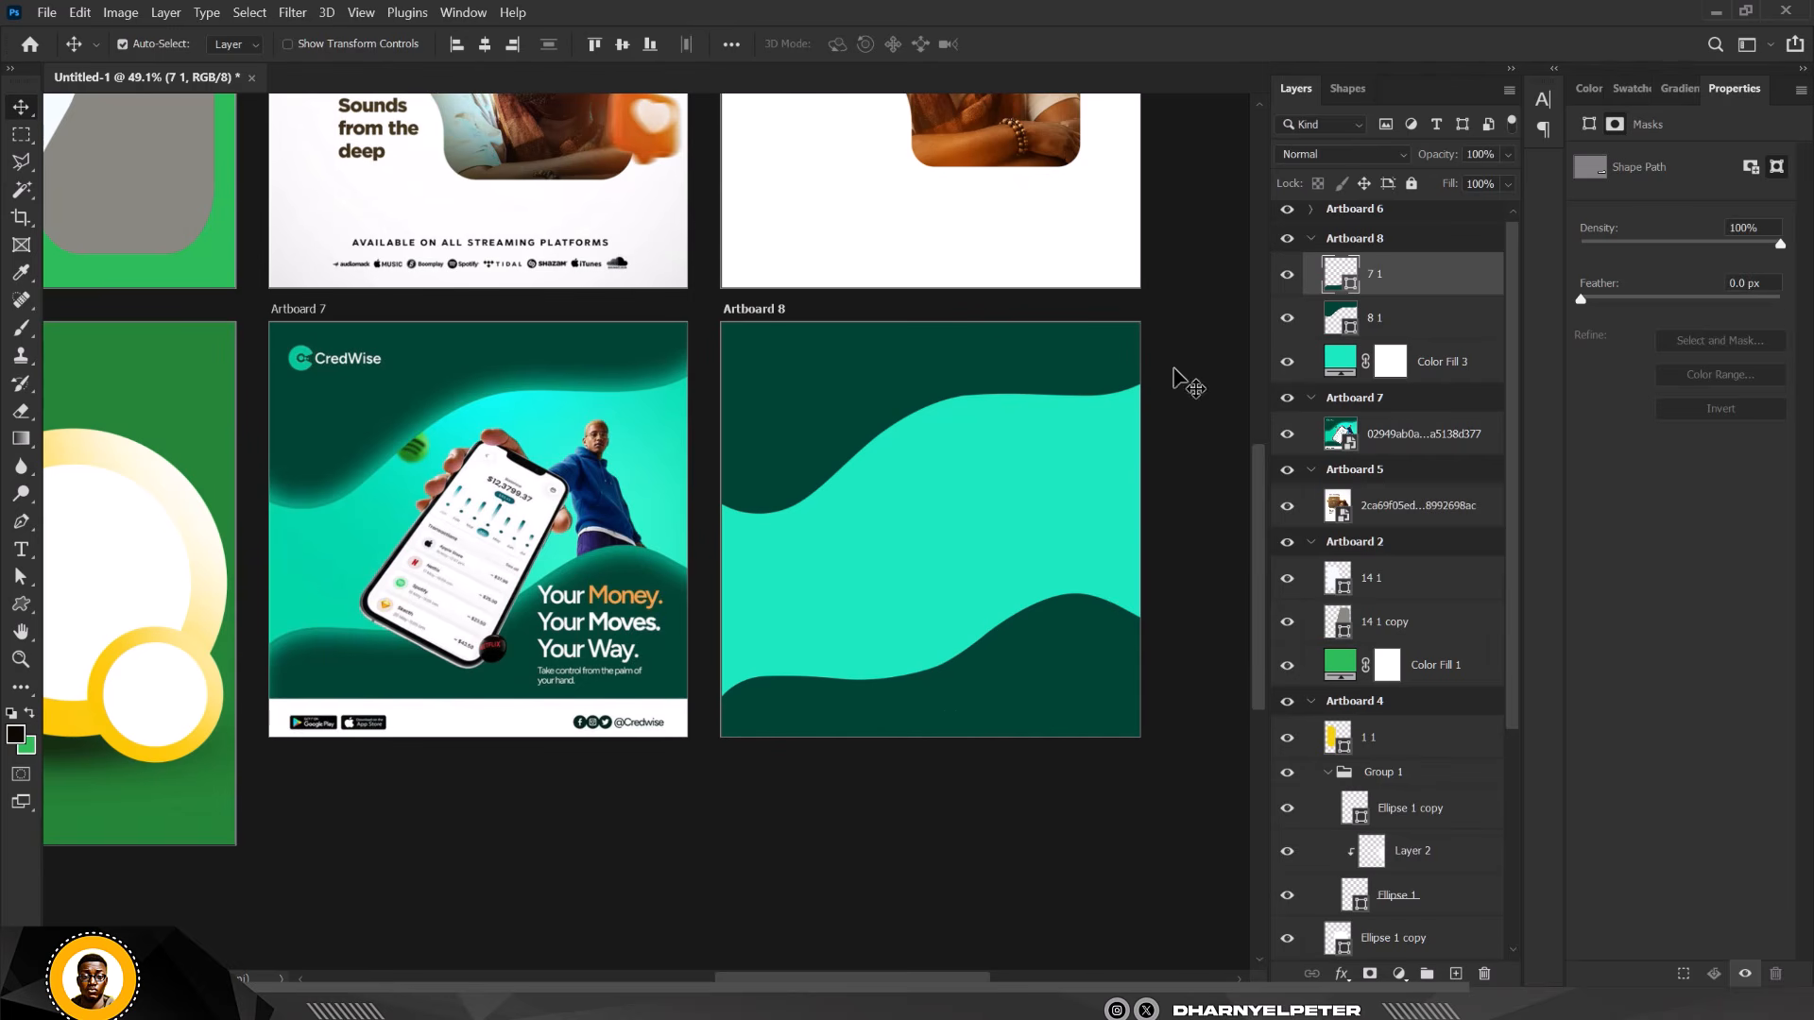
click(1443, 319)
click(1436, 275)
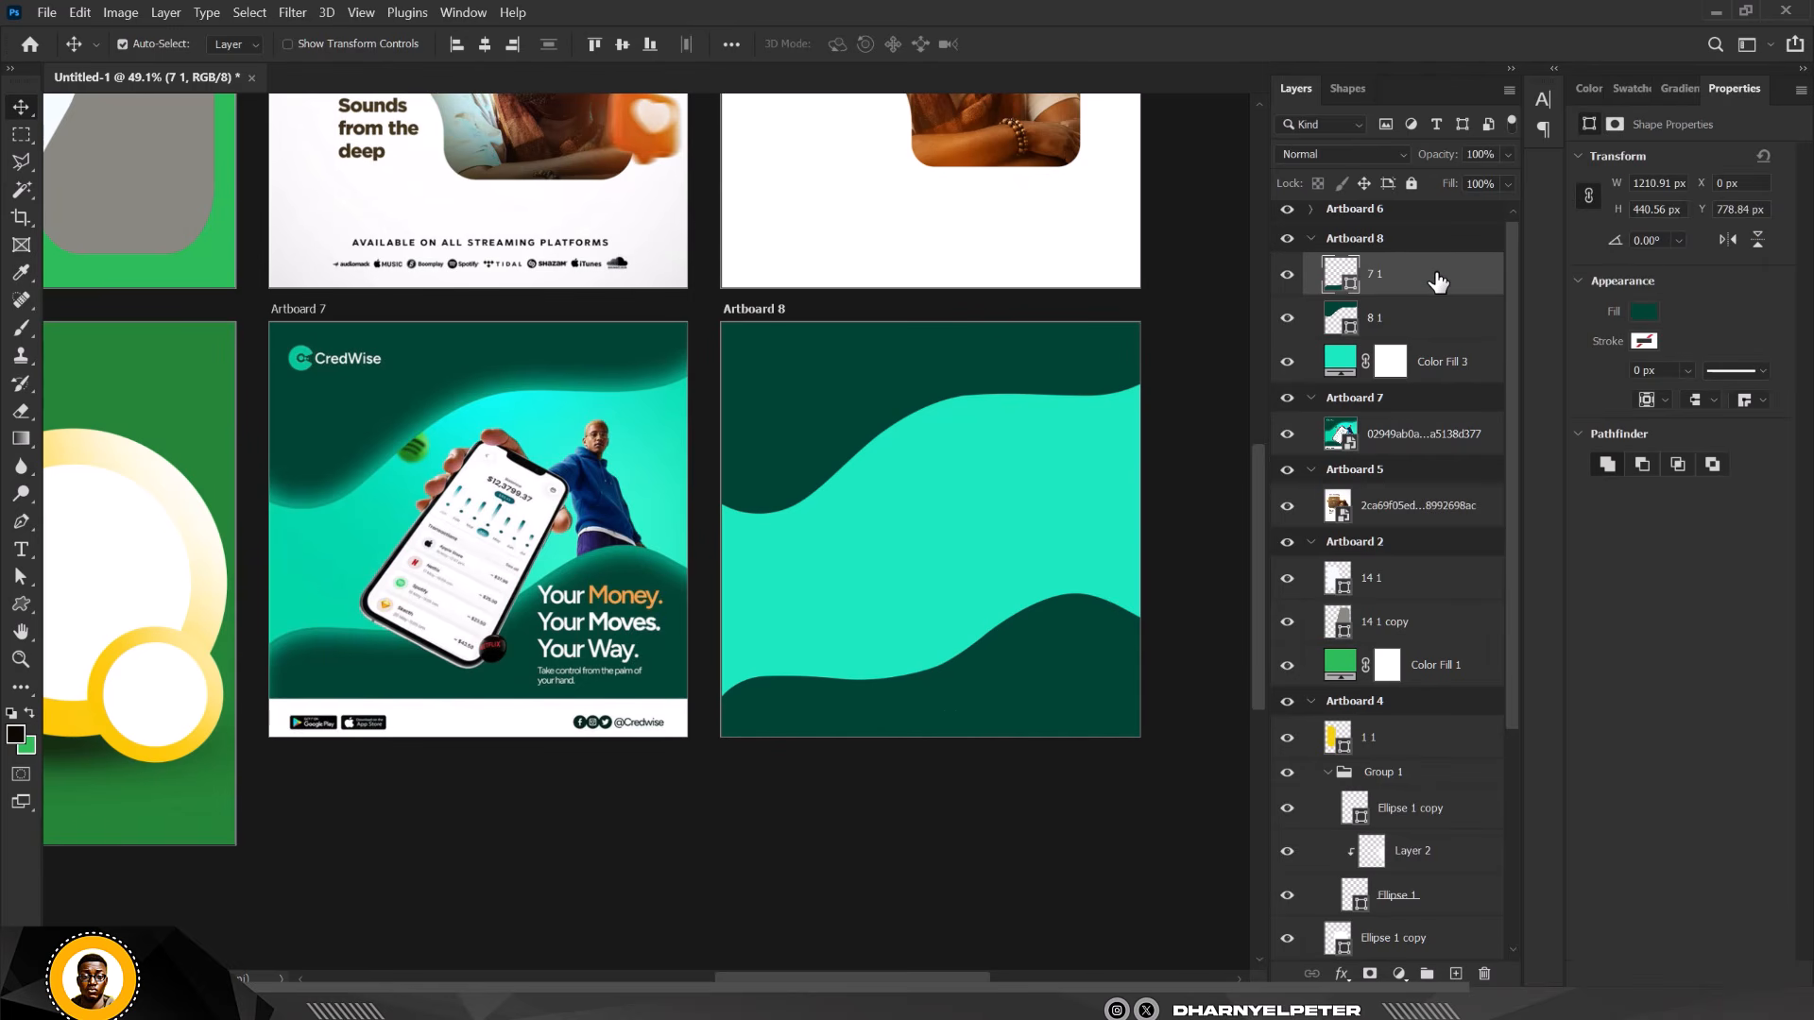
click(1286, 276)
click(1286, 275)
click(1455, 973)
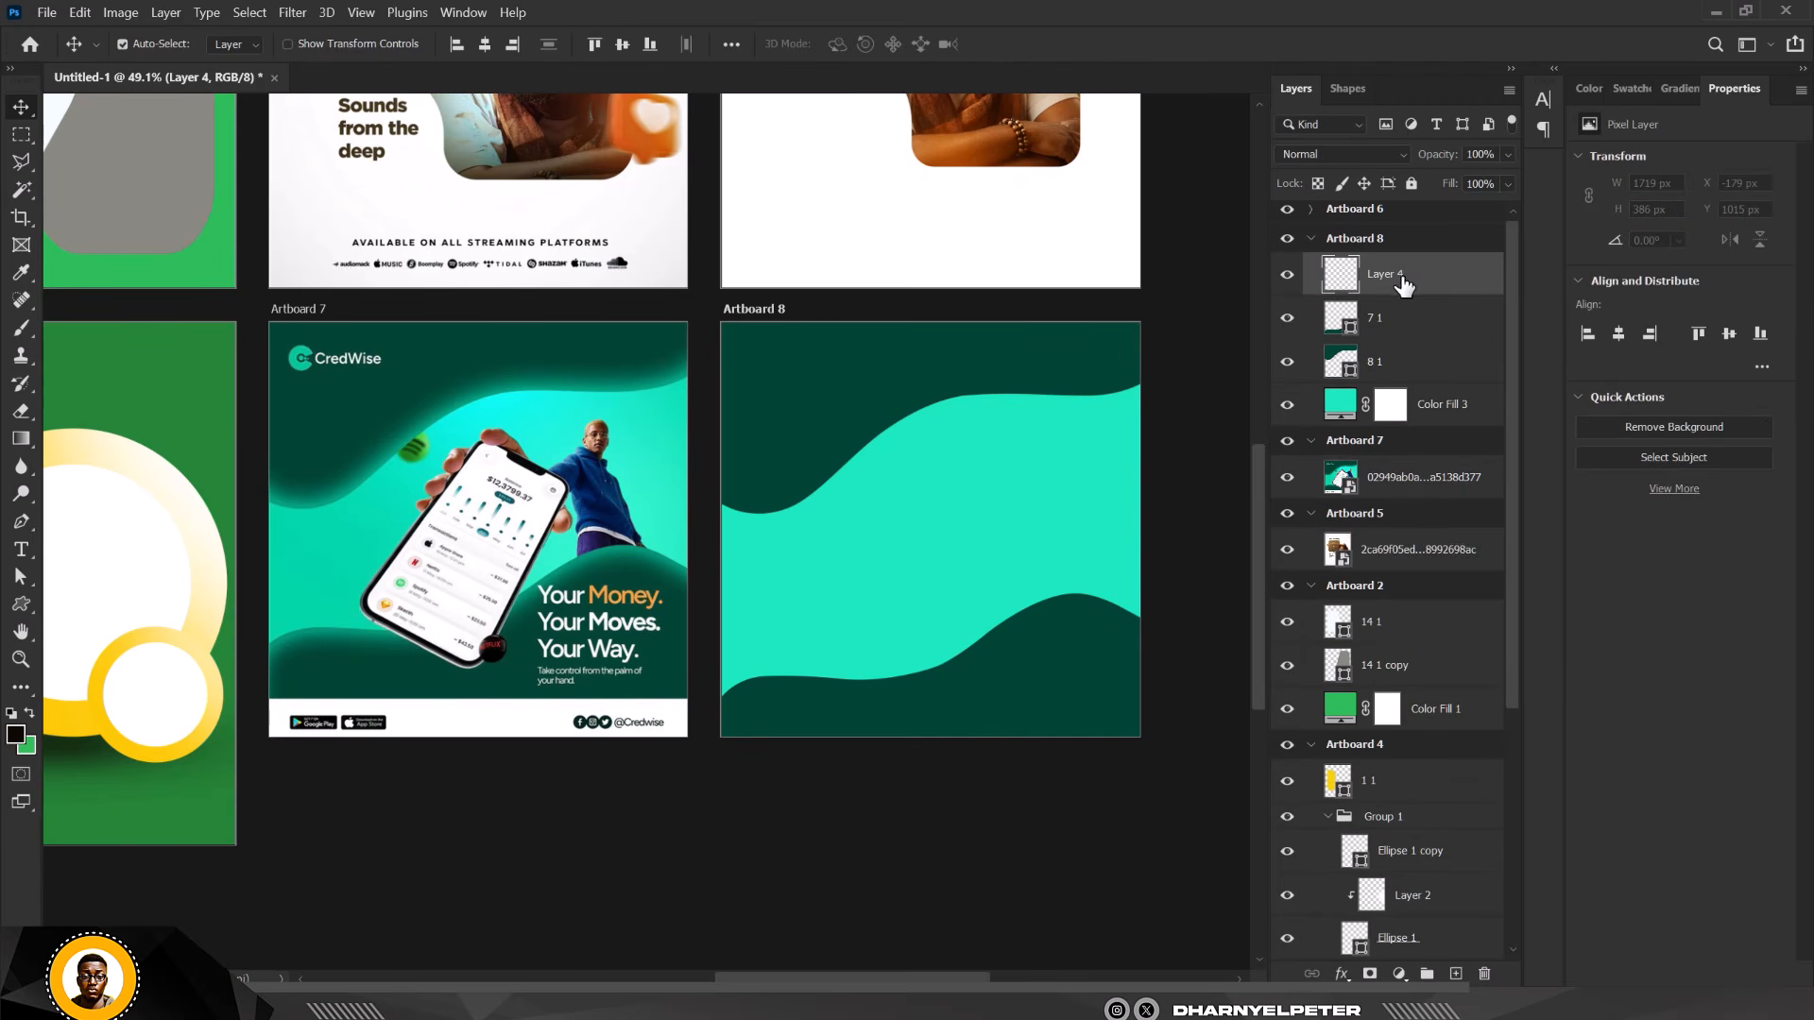
right_click(1439, 285)
click(1550, 485)
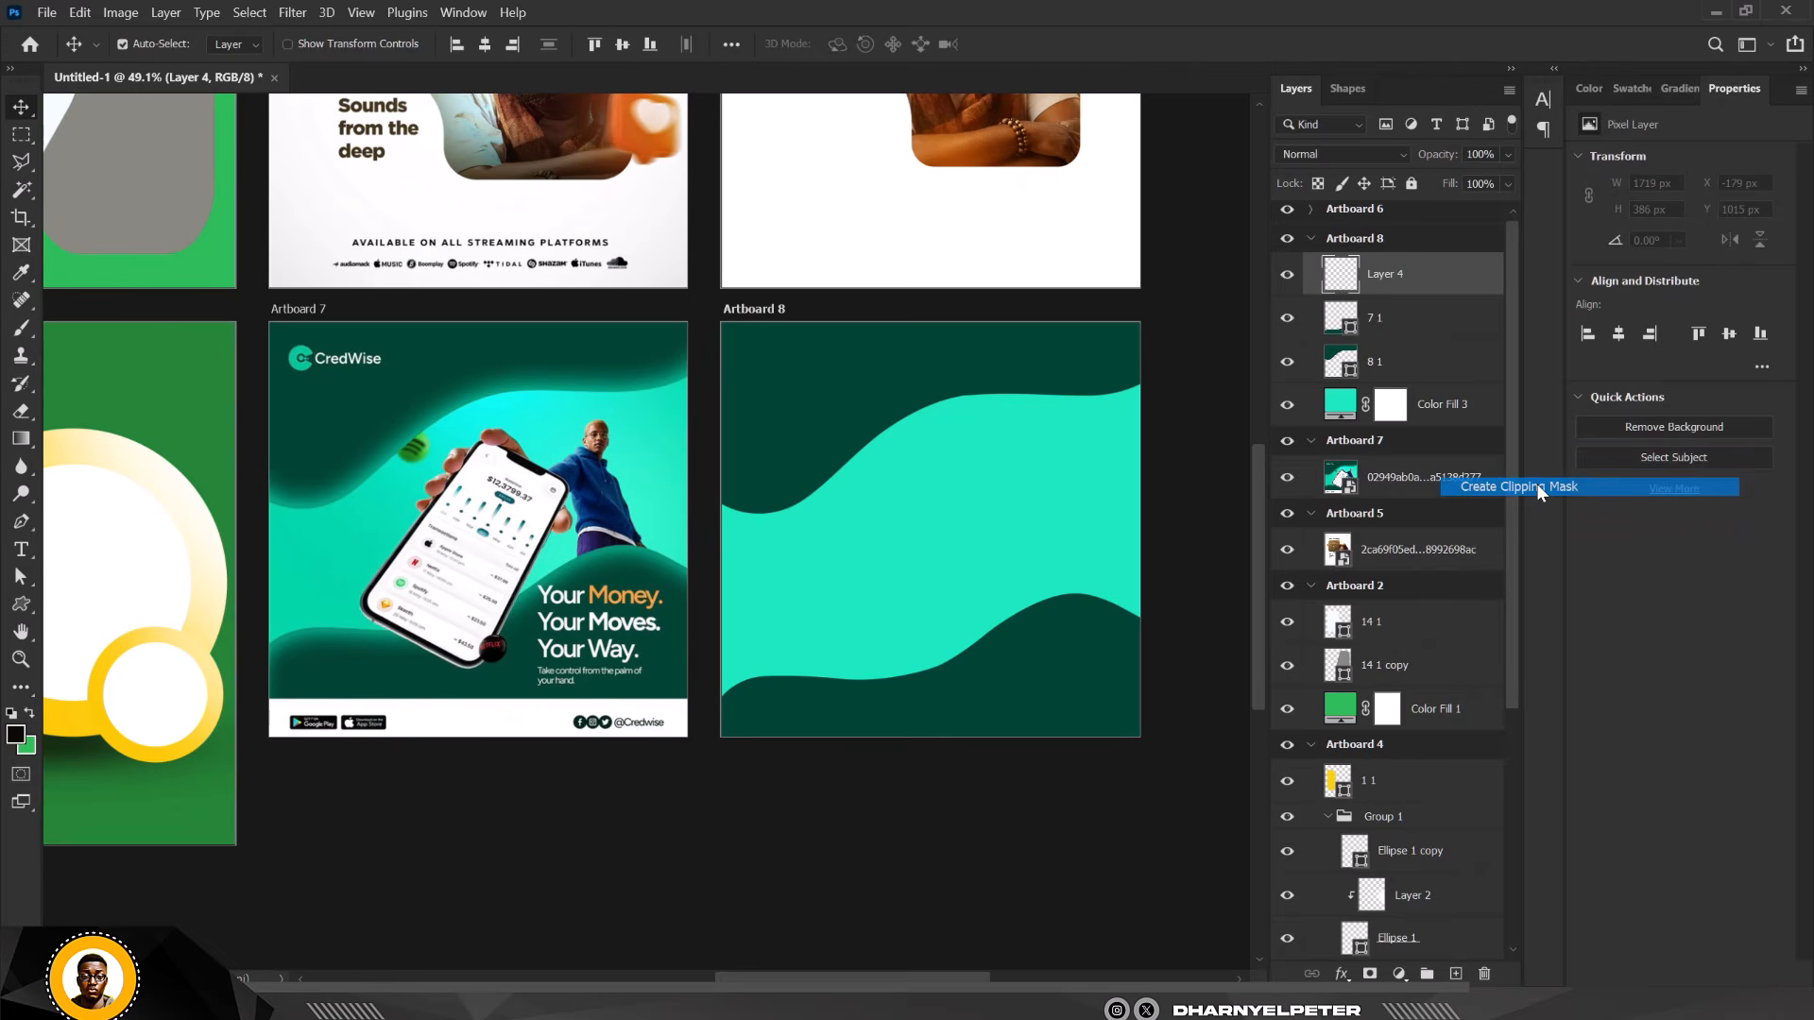
Check which shape the clipped empty layer belongs to by hiding and reshowing the lower wave, keeping the clipped layer selected.
click(1289, 320)
click(1289, 319)
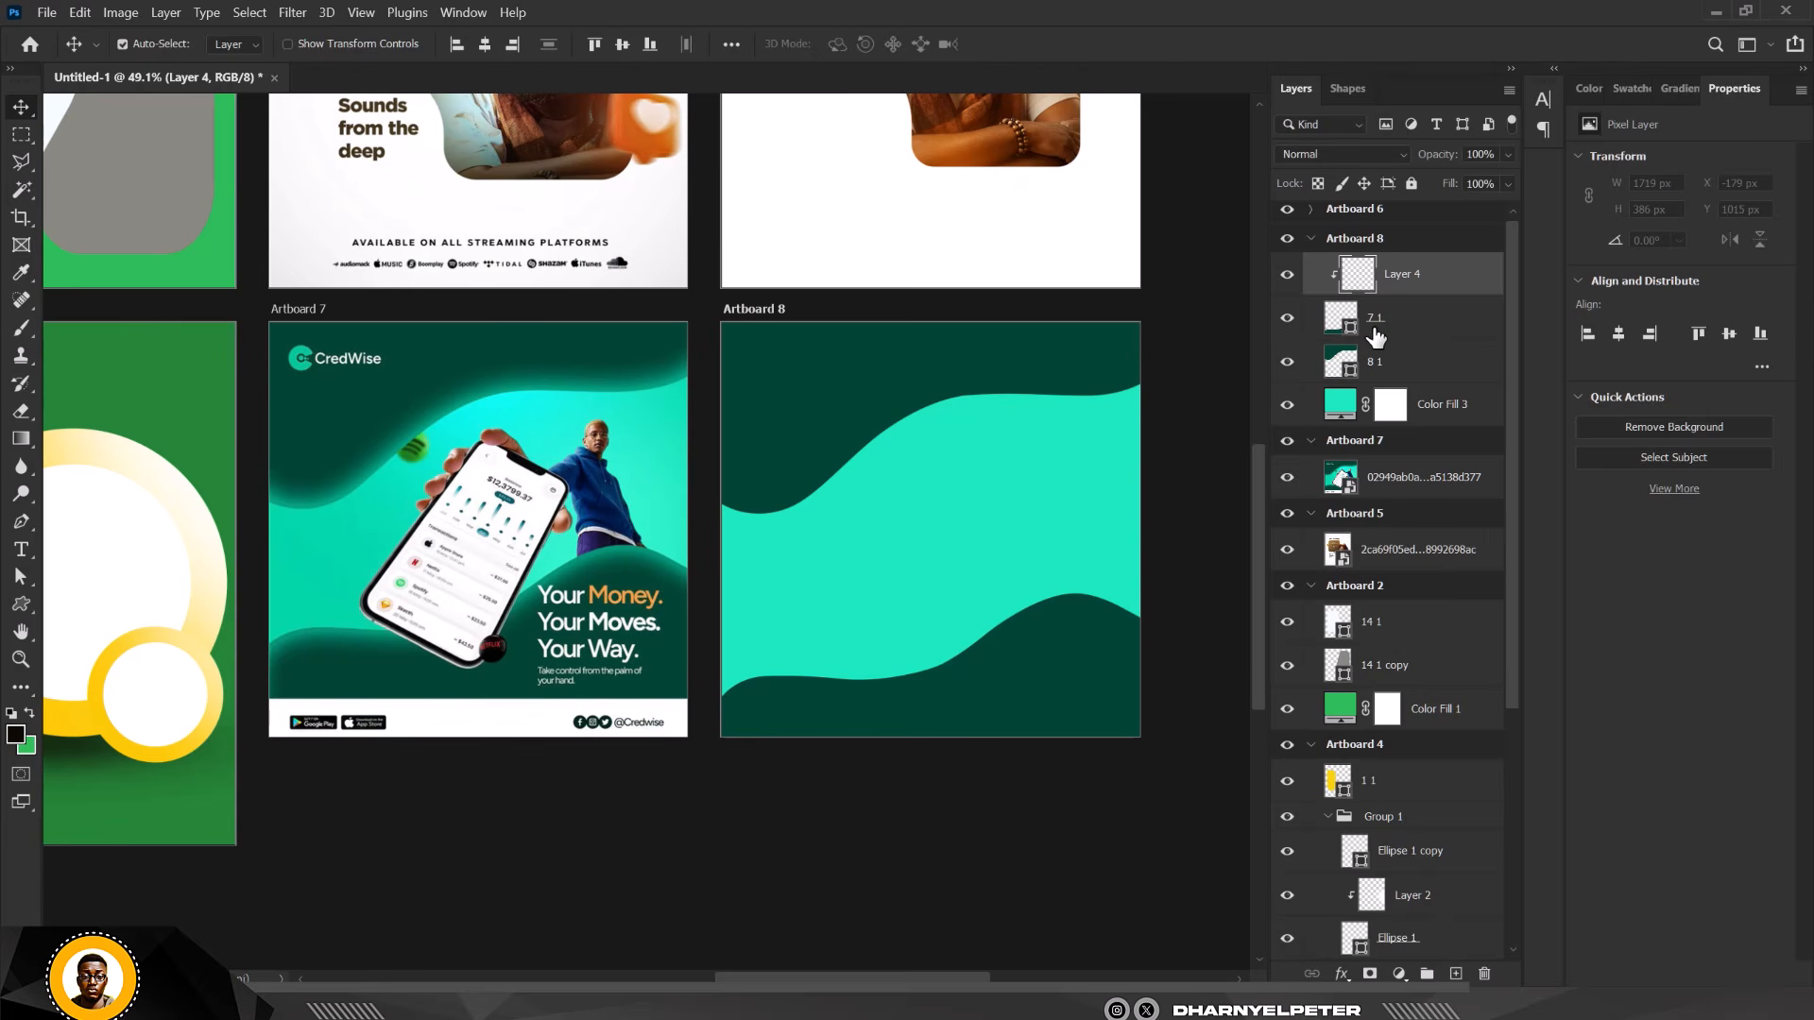
click(1419, 332)
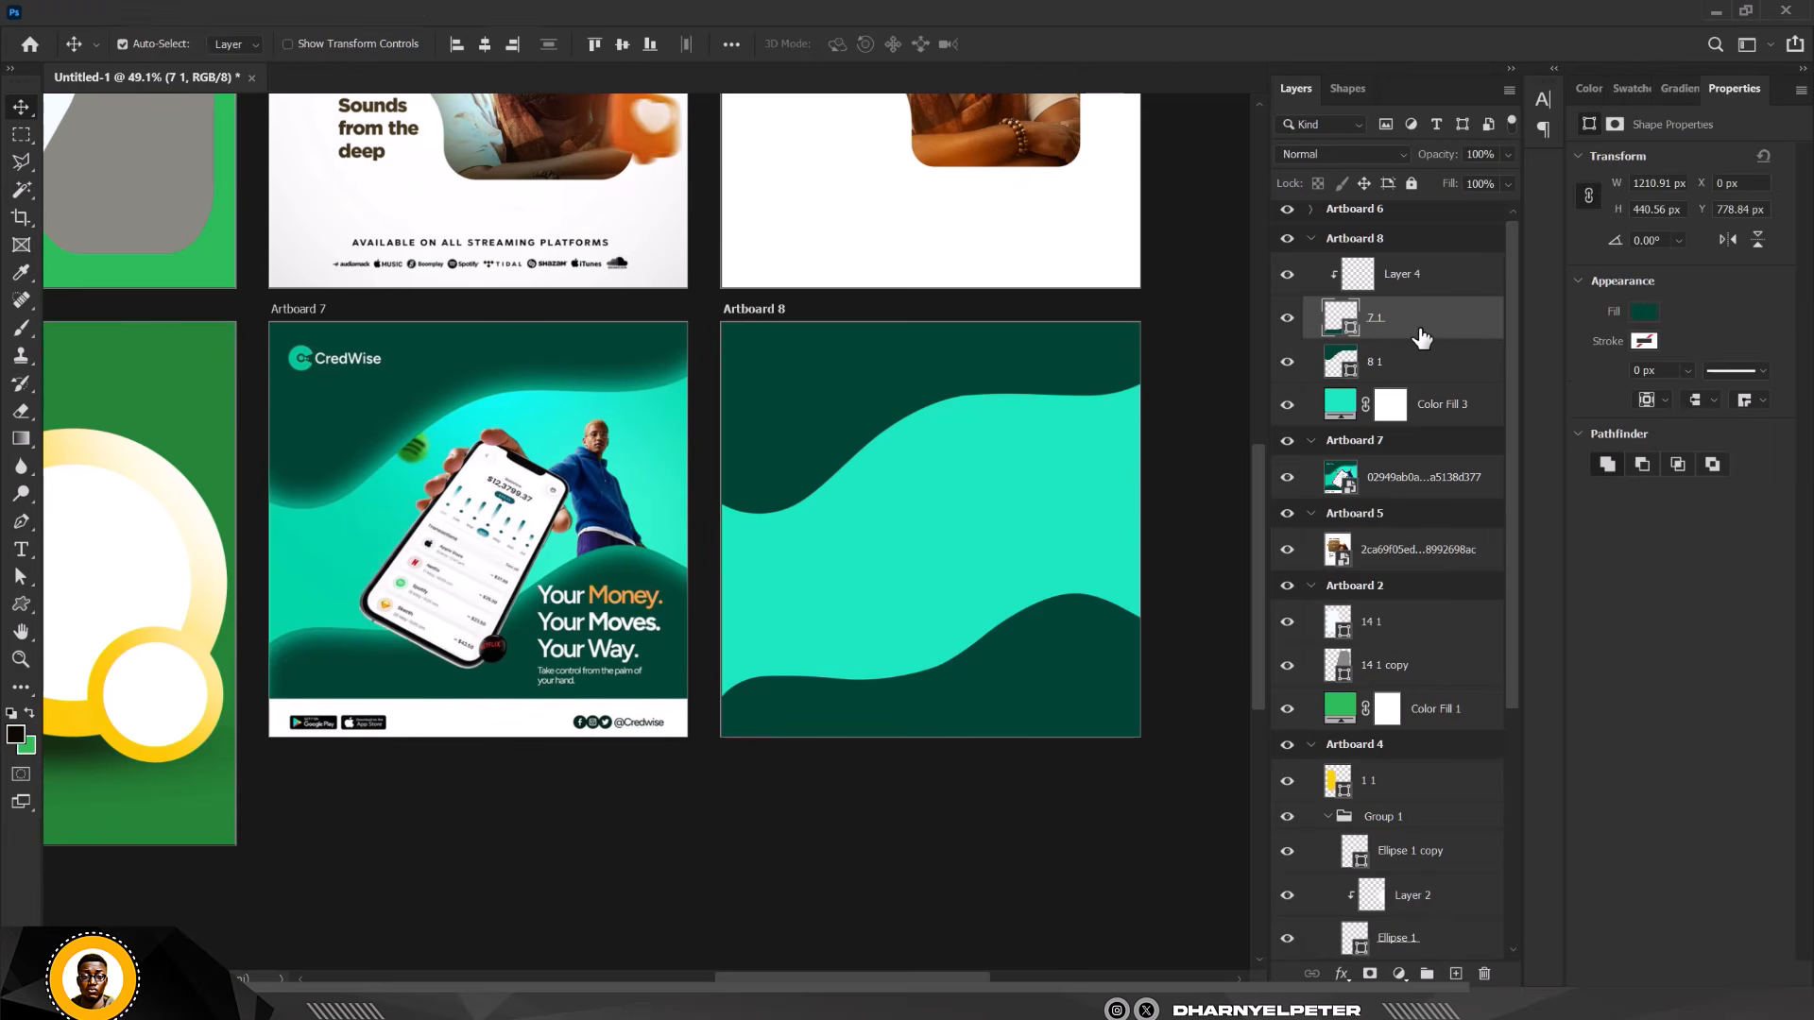
click(1370, 287)
click(1287, 318)
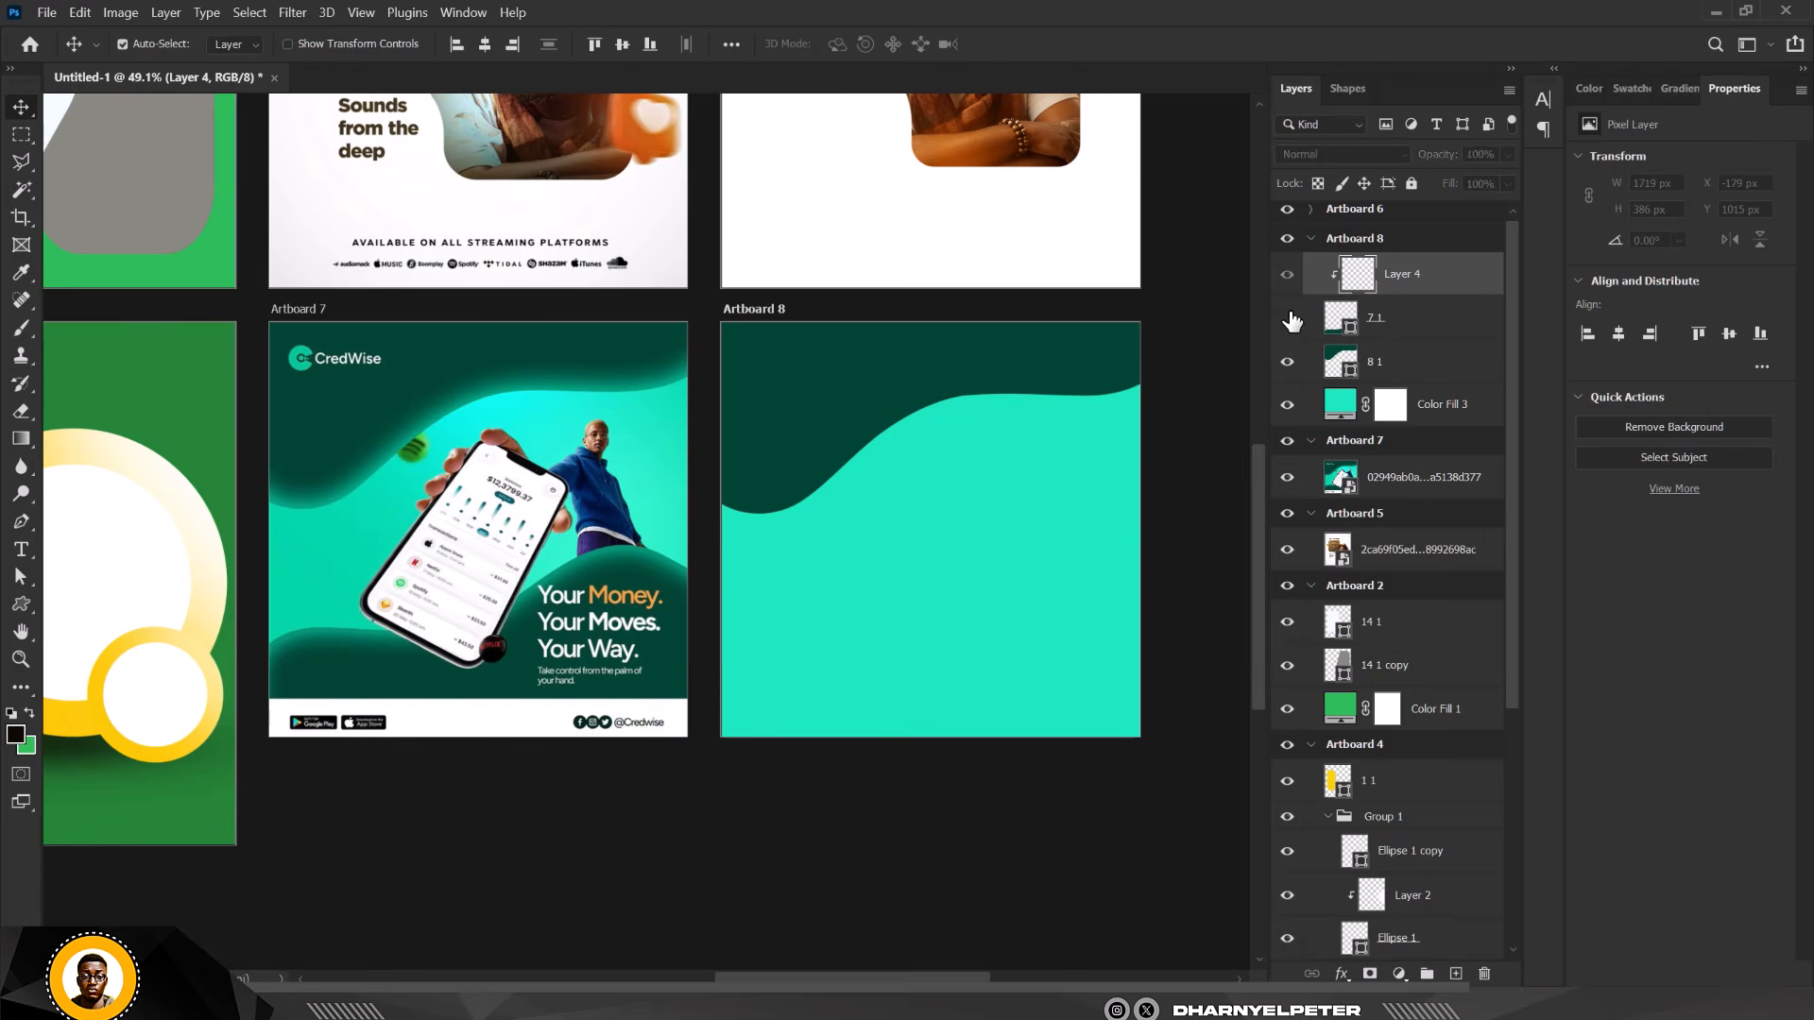
click(1287, 319)
Set the foreground color to turquoise #04dab4 sampled from the CredWise reference's background and activate the Brush tool.
scroll(314, 652, up, 5)
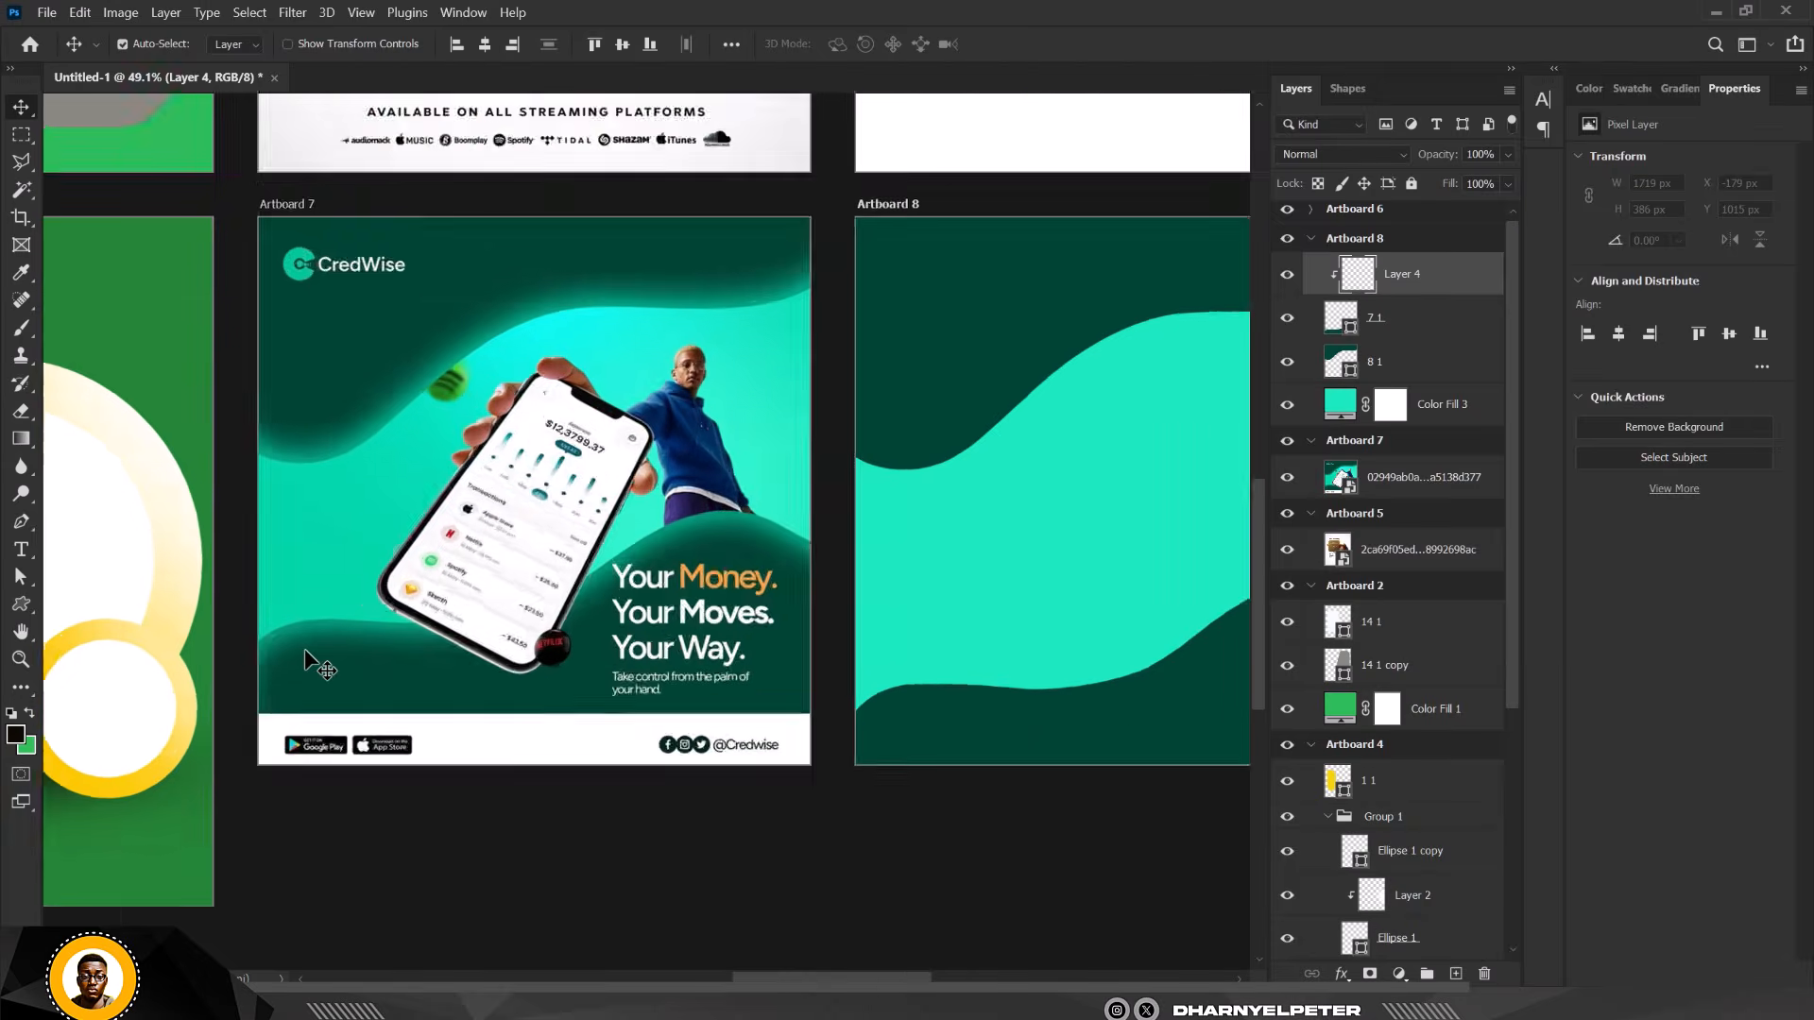
scroll(936, 468, down, 3)
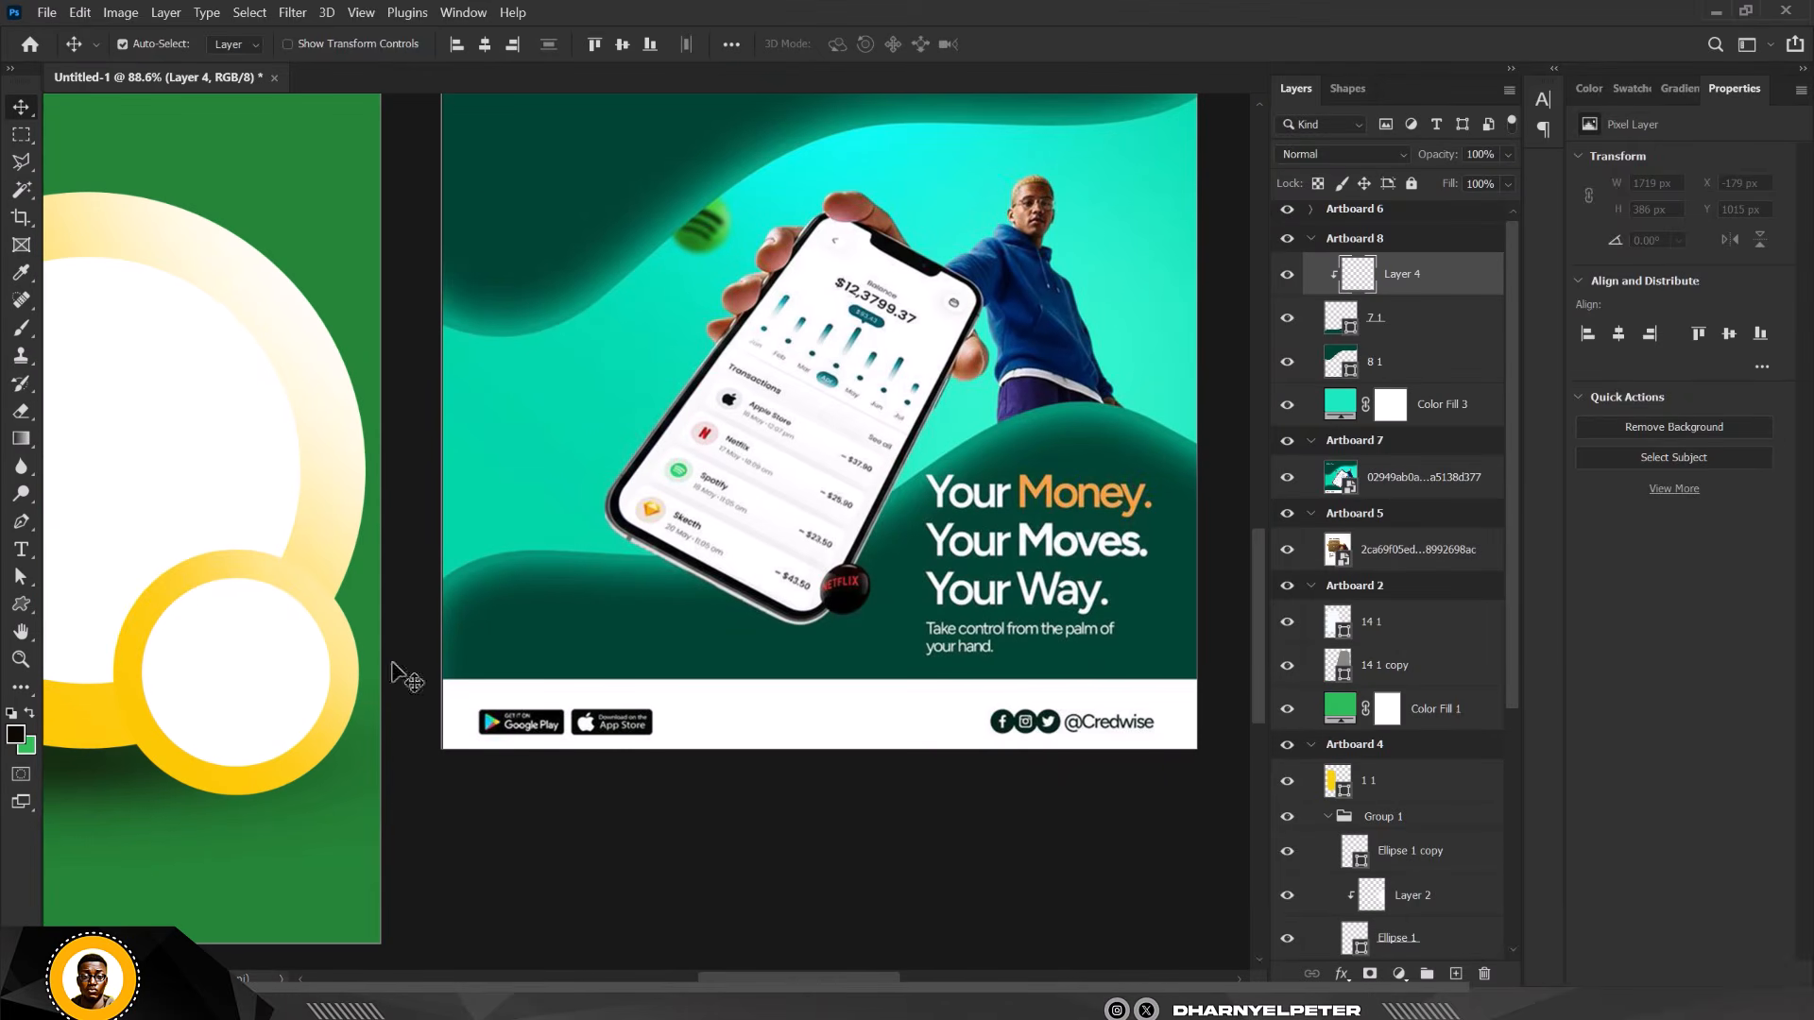
click(17, 732)
click(652, 337)
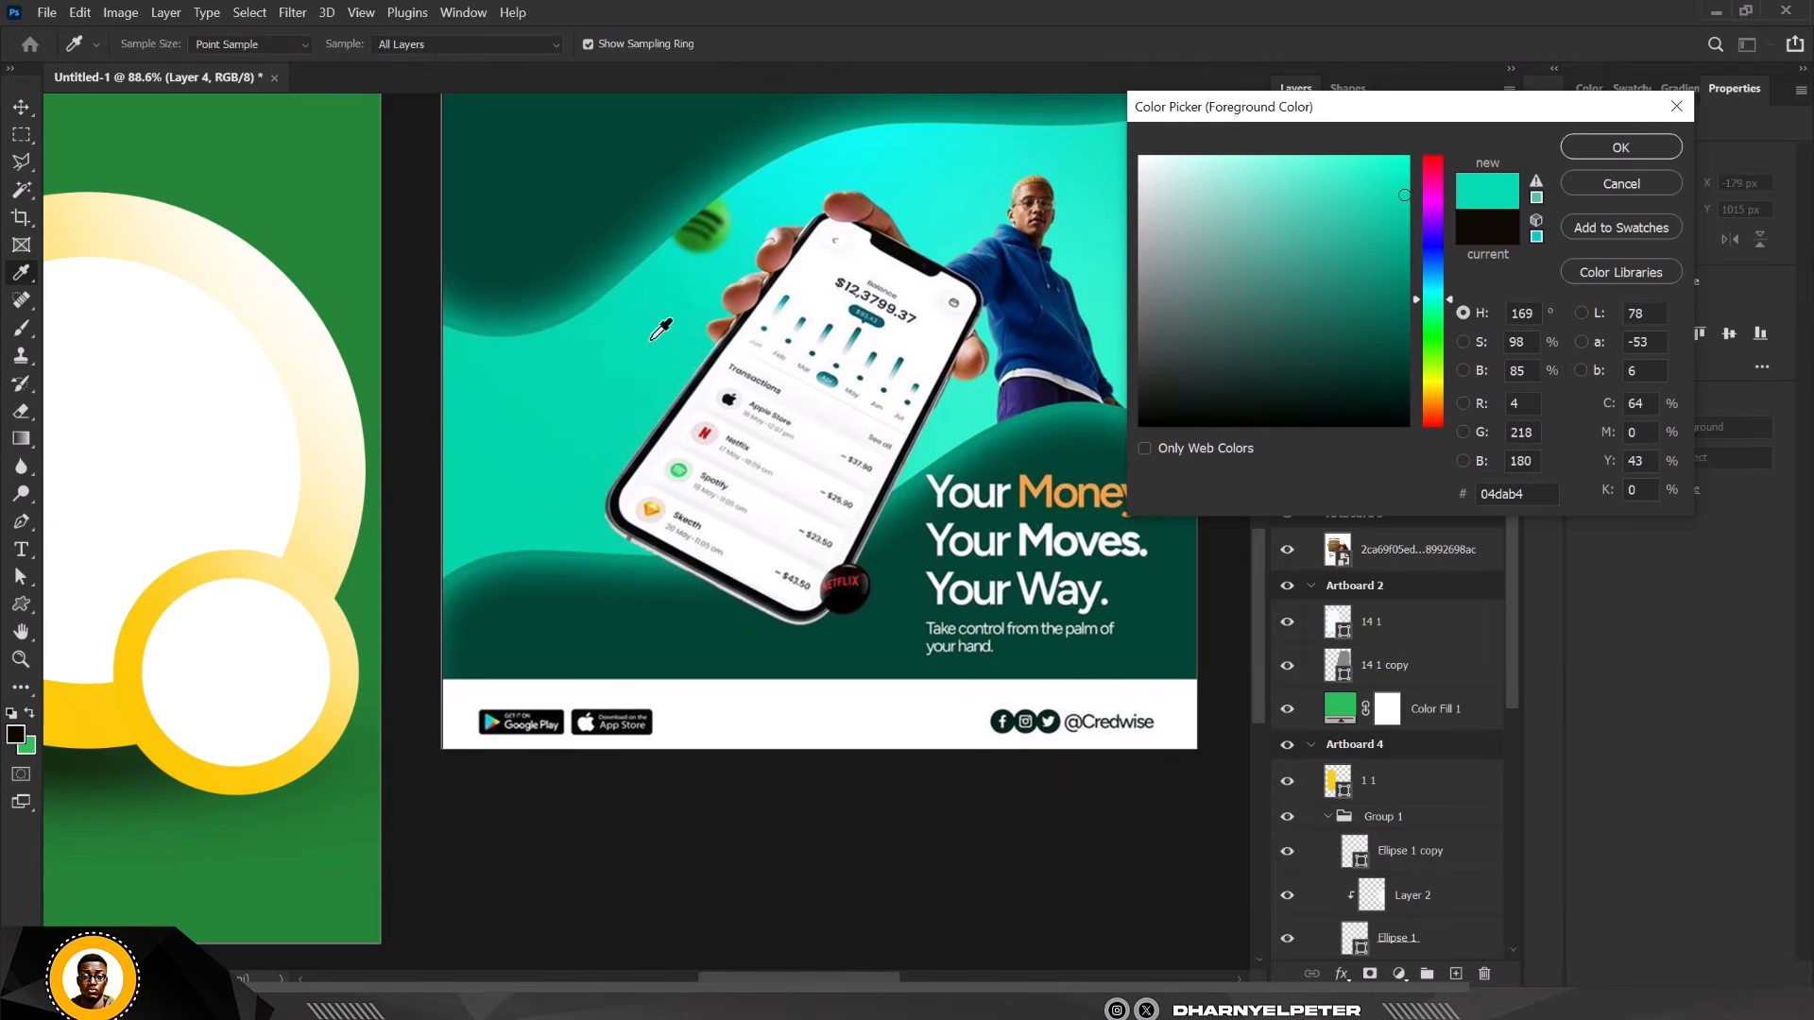
click(1653, 149)
key(v)
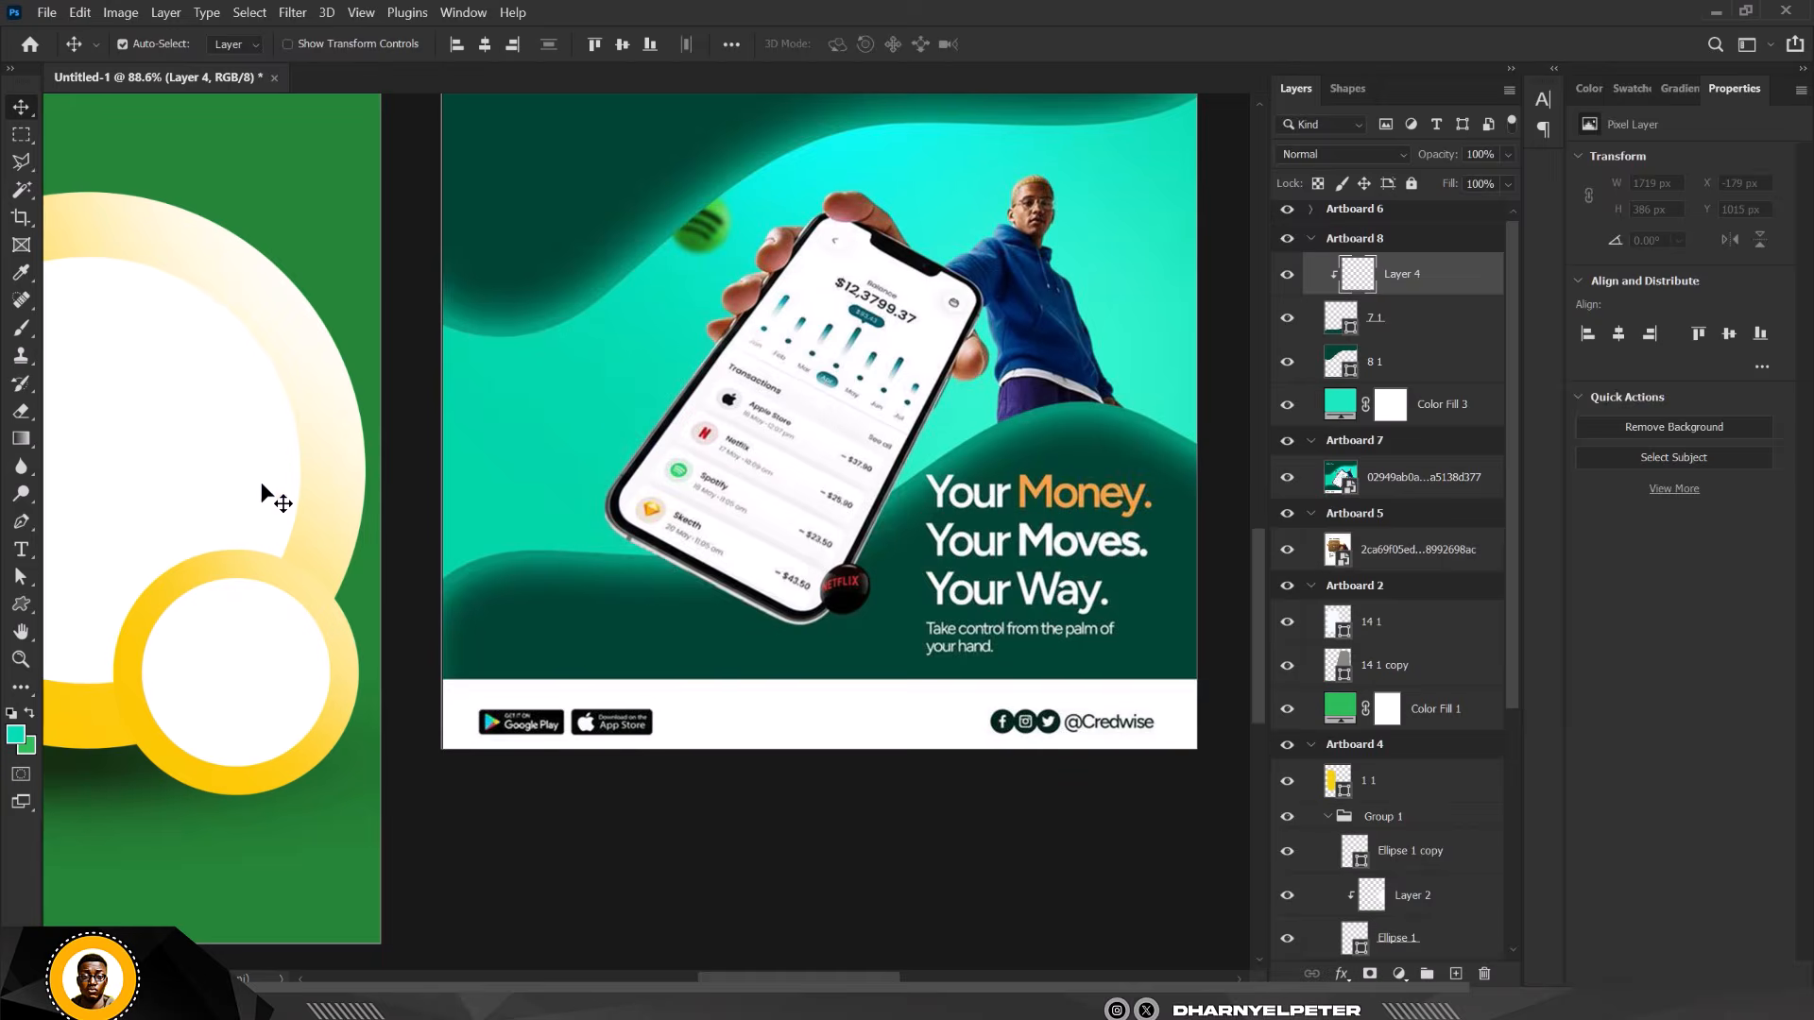
scroll(265, 491, down, 1)
scroll(463, 595, down, 2)
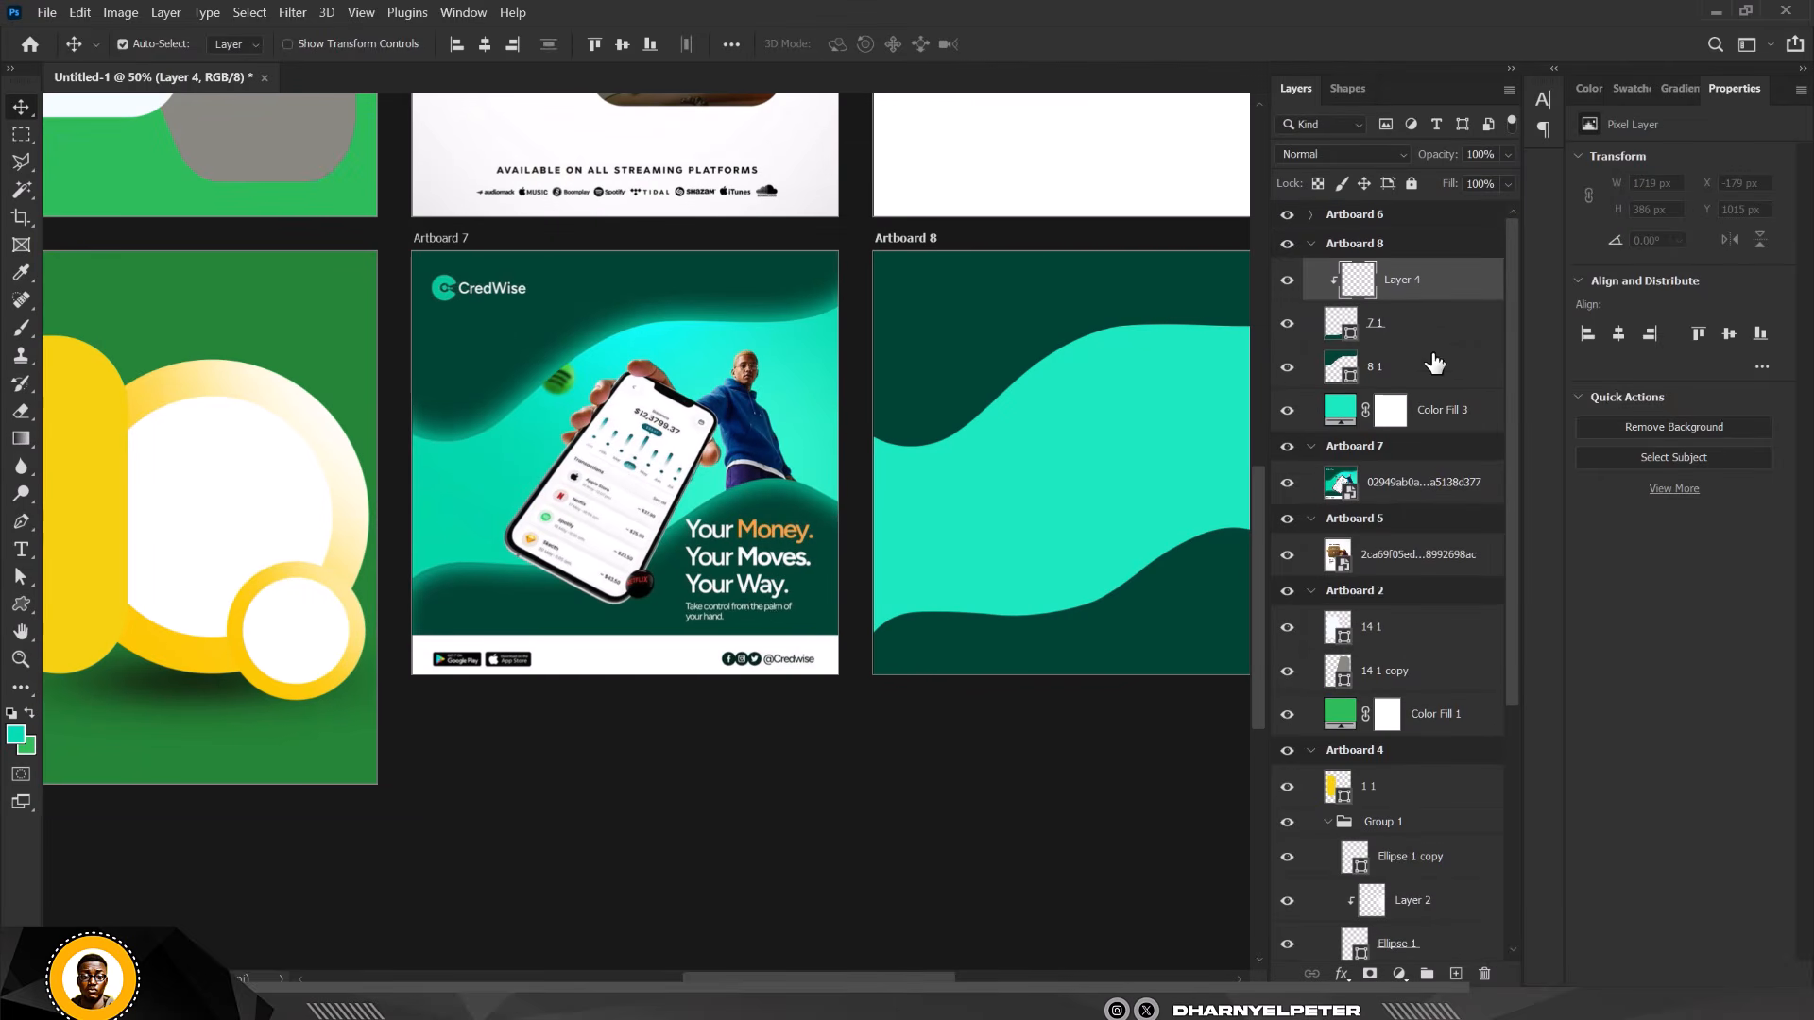
click(20, 327)
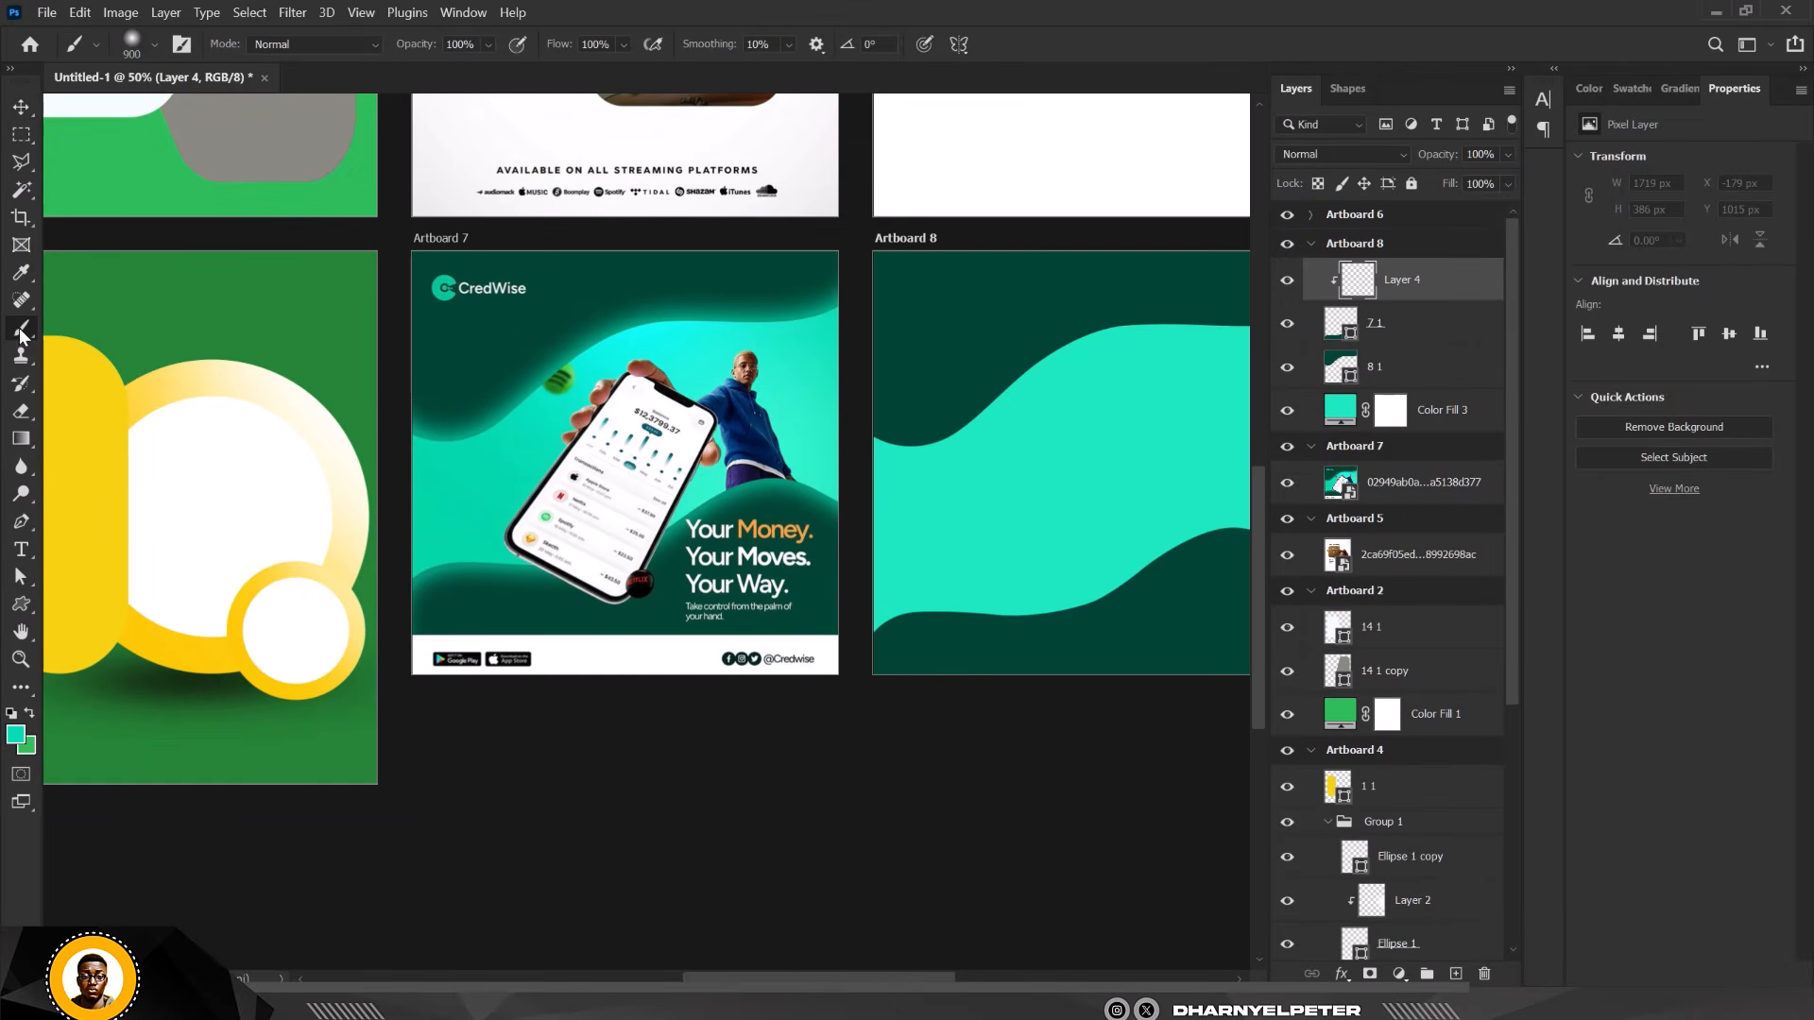
Choose the Soft Round Pressure Opacity and Flow brush for painting on the layer clipped to Artboard 8's lower wave.
click(102, 325)
click(156, 44)
scroll(214, 386, down, 5)
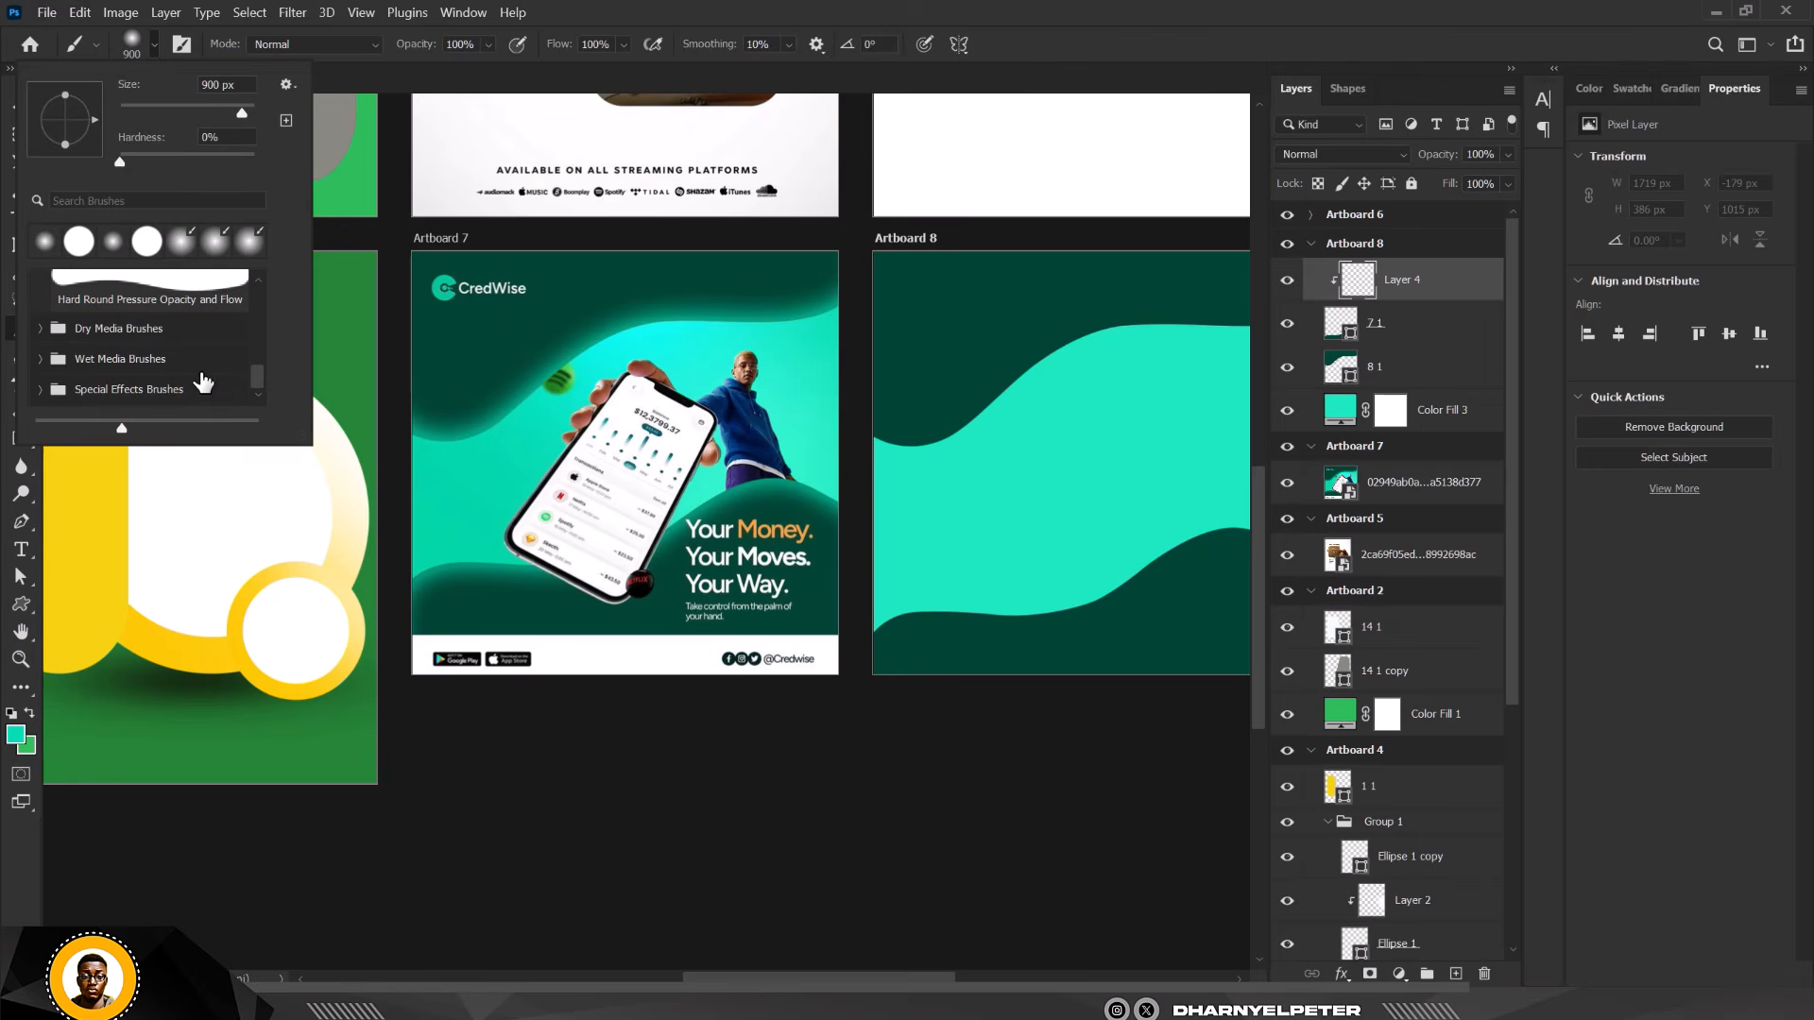
scroll(202, 374, up, 4)
click(211, 369)
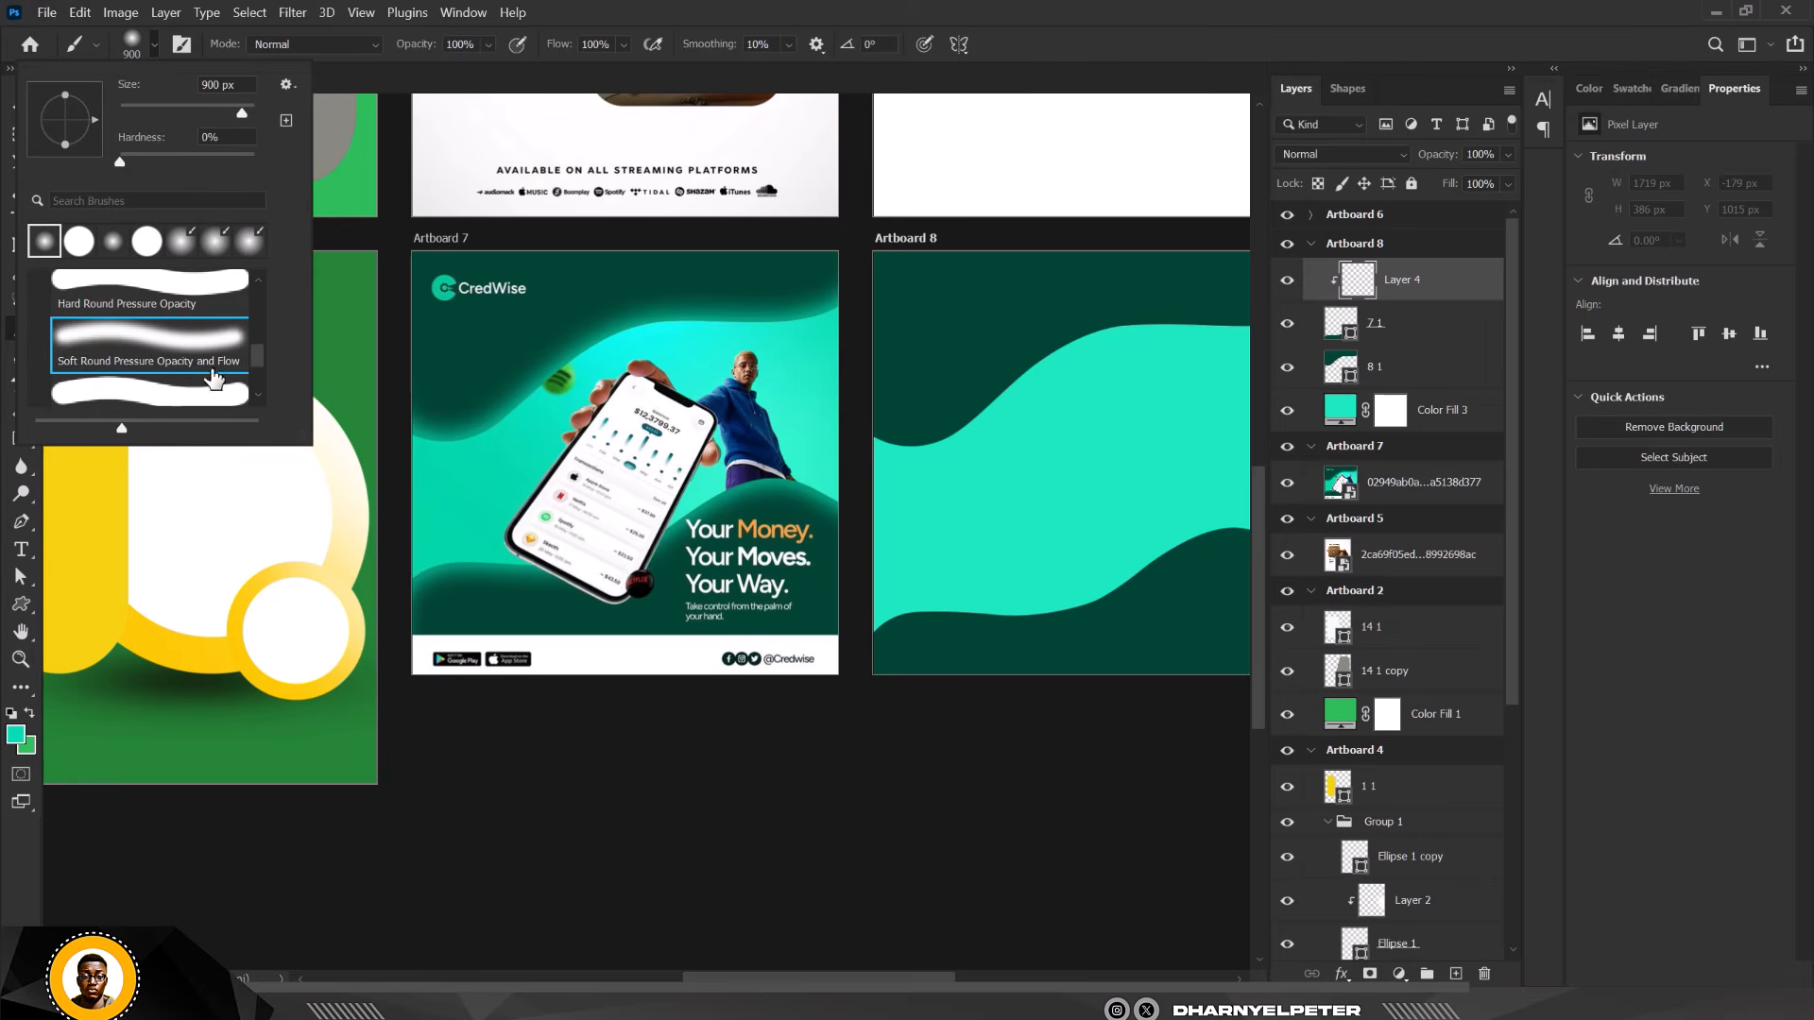
click(1359, 291)
Reduce the brush size to 250 px to suit the edge of Artboard 8's lower wave.
scroll(431, 600, down, 2)
key(bracketleft)
scroll(648, 566, up, 3)
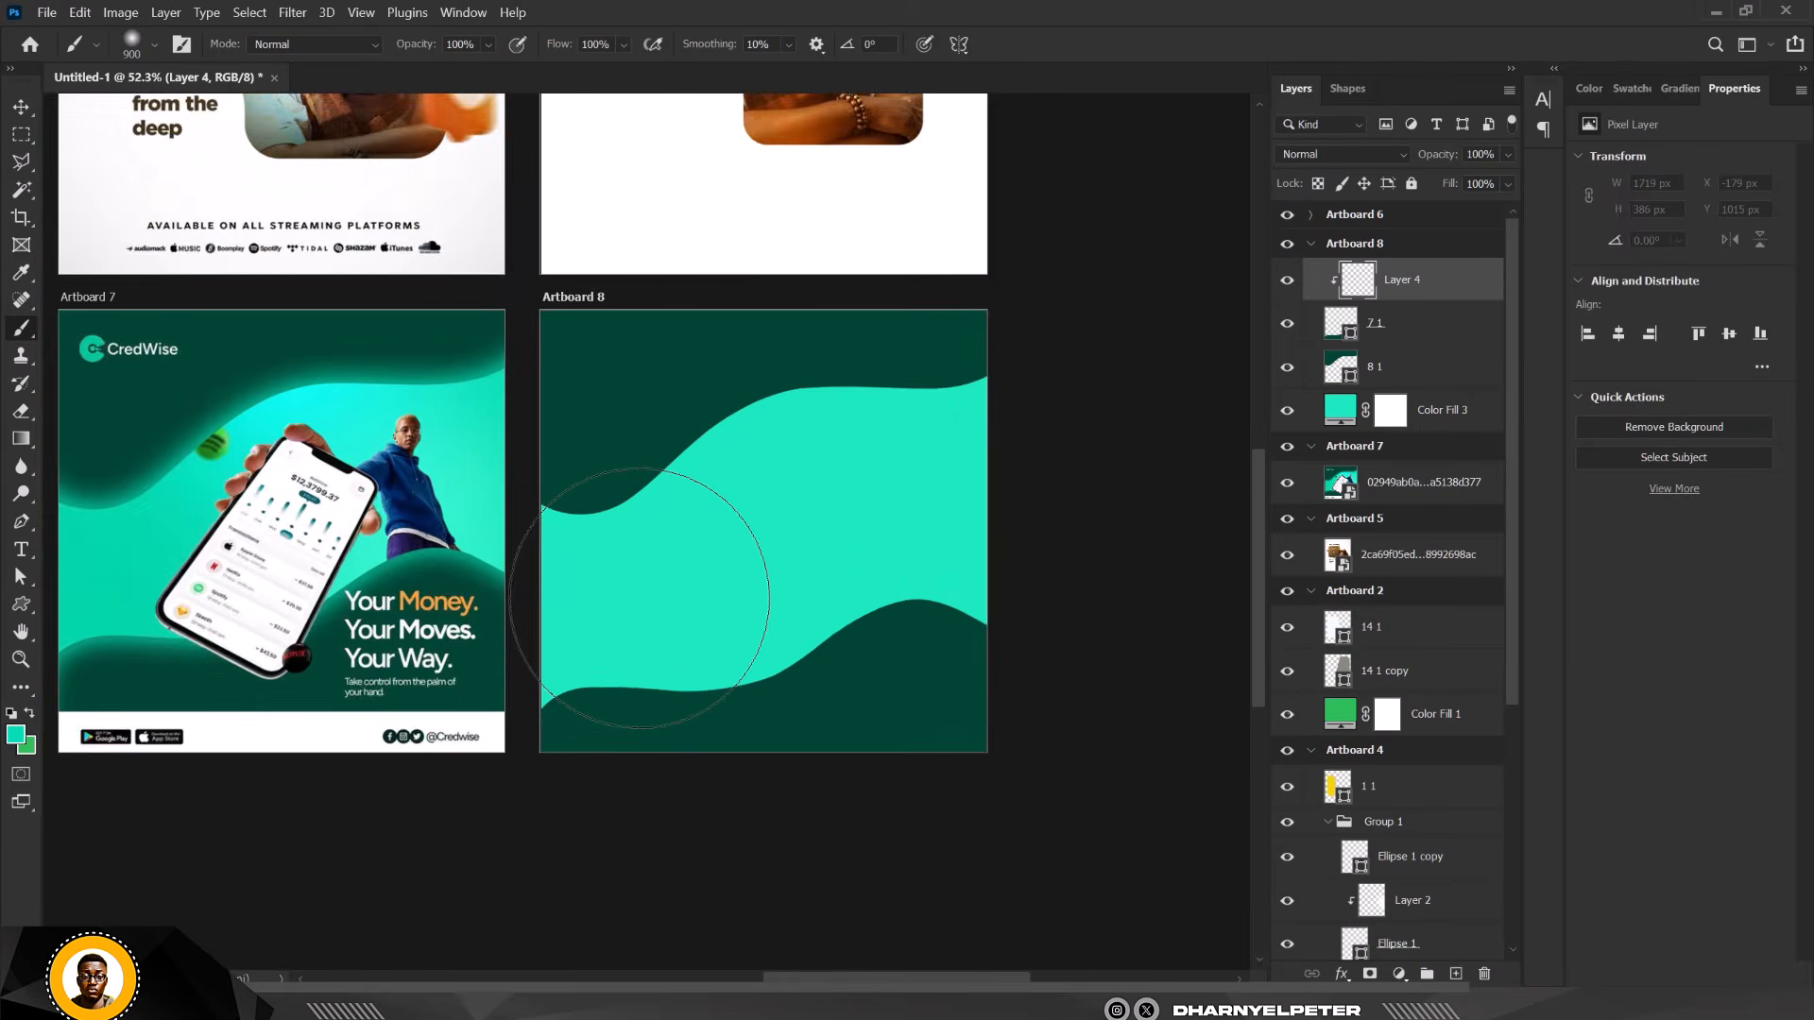
key(bracketleft)
key(bracketleft)
key(bracketleft)
key(bracketleft)
key(bracketleft)
key(bracketleft)
key(bracketleft)
key(bracketleft)
key(bracketleft)
key(bracketleft)
key(bracketleft)
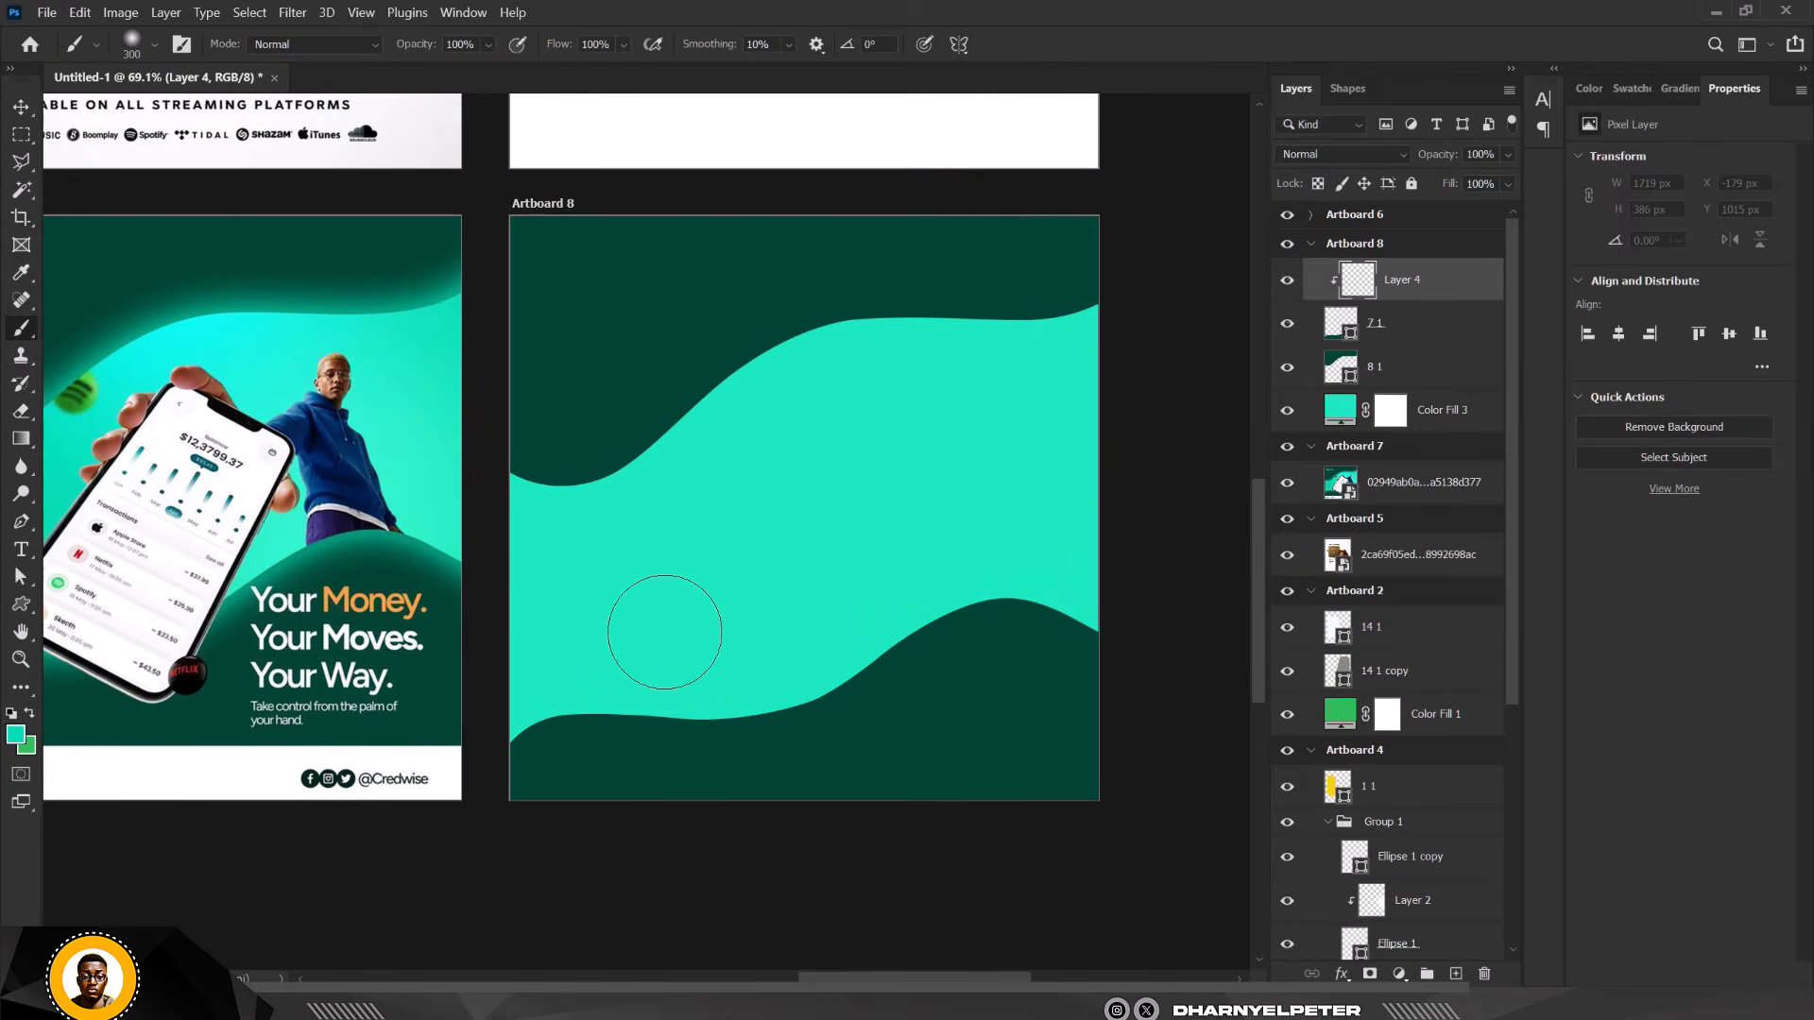
key(bracketright)
Paint a soft turquoise glow along the upper edge of Artboard 8's lower wave, undoing the first trial stroke.
mouse_move(506, 737)
mouse_down()
mouse_move(832, 684)
mouse_move(966, 600)
mouse_move(1099, 573)
mouse_up()
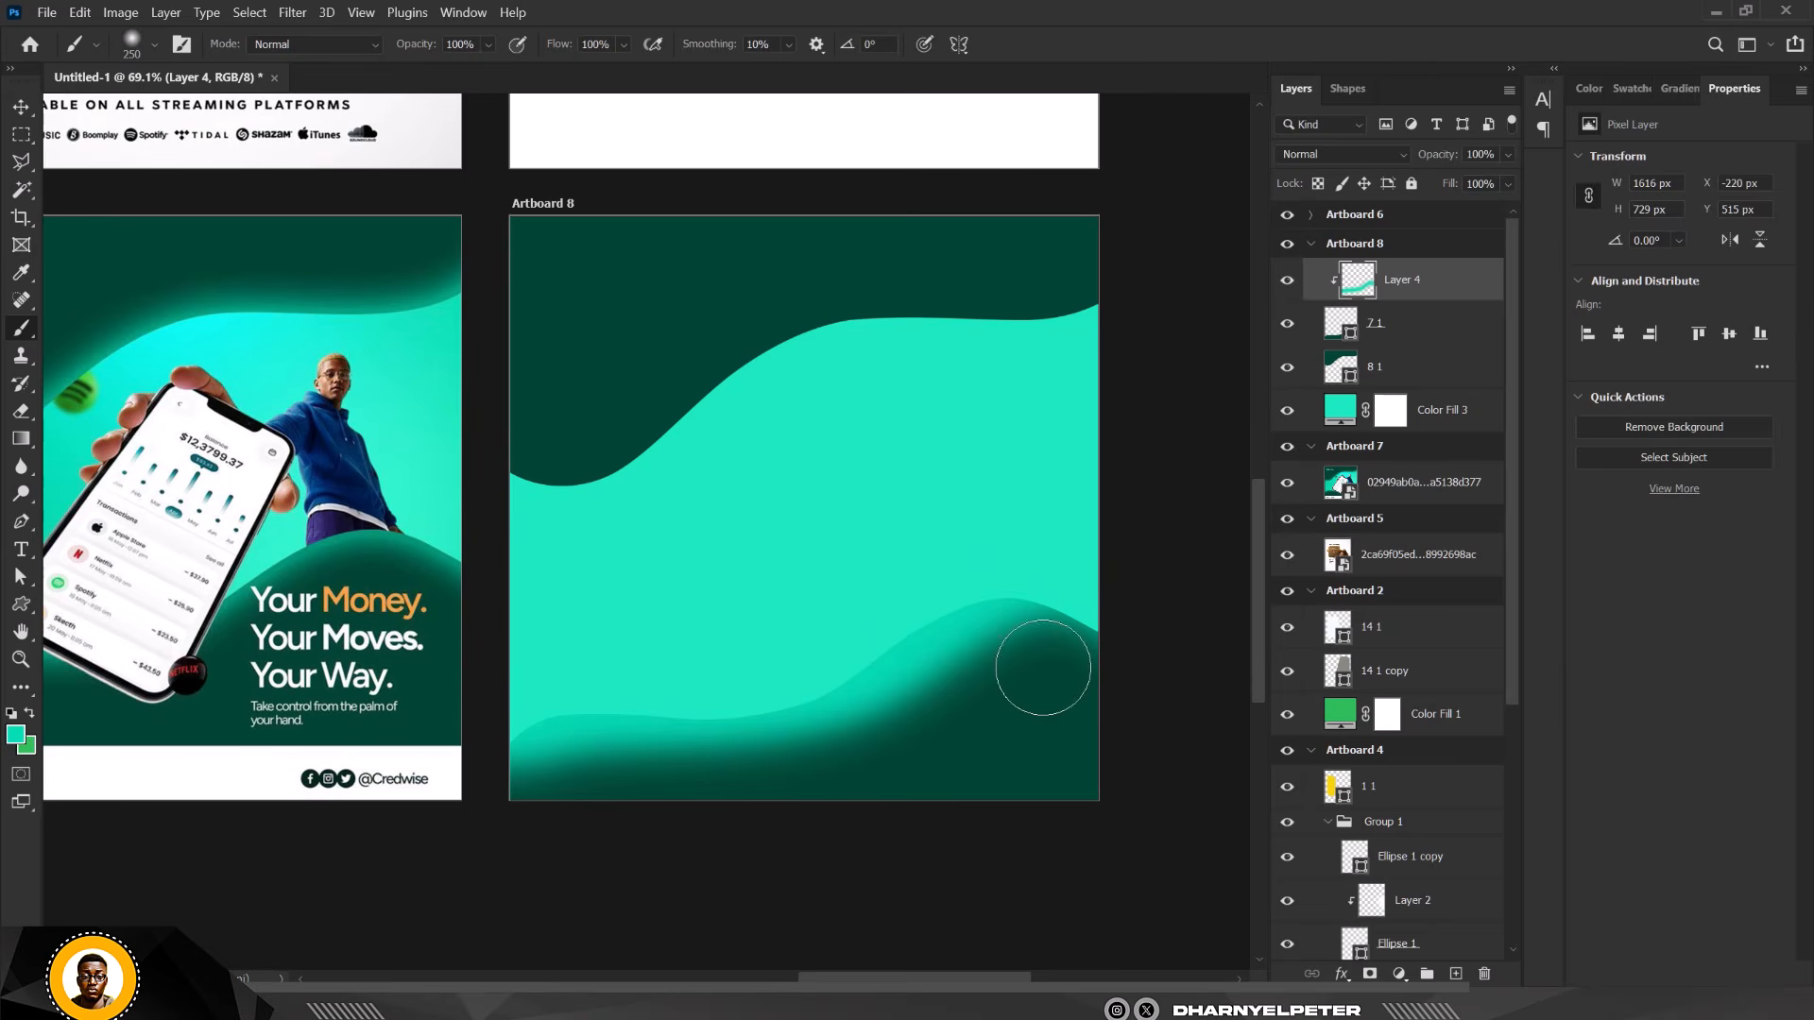
key(ctrl+z)
scroll(532, 694, up, 1)
scroll(532, 694, up, 2)
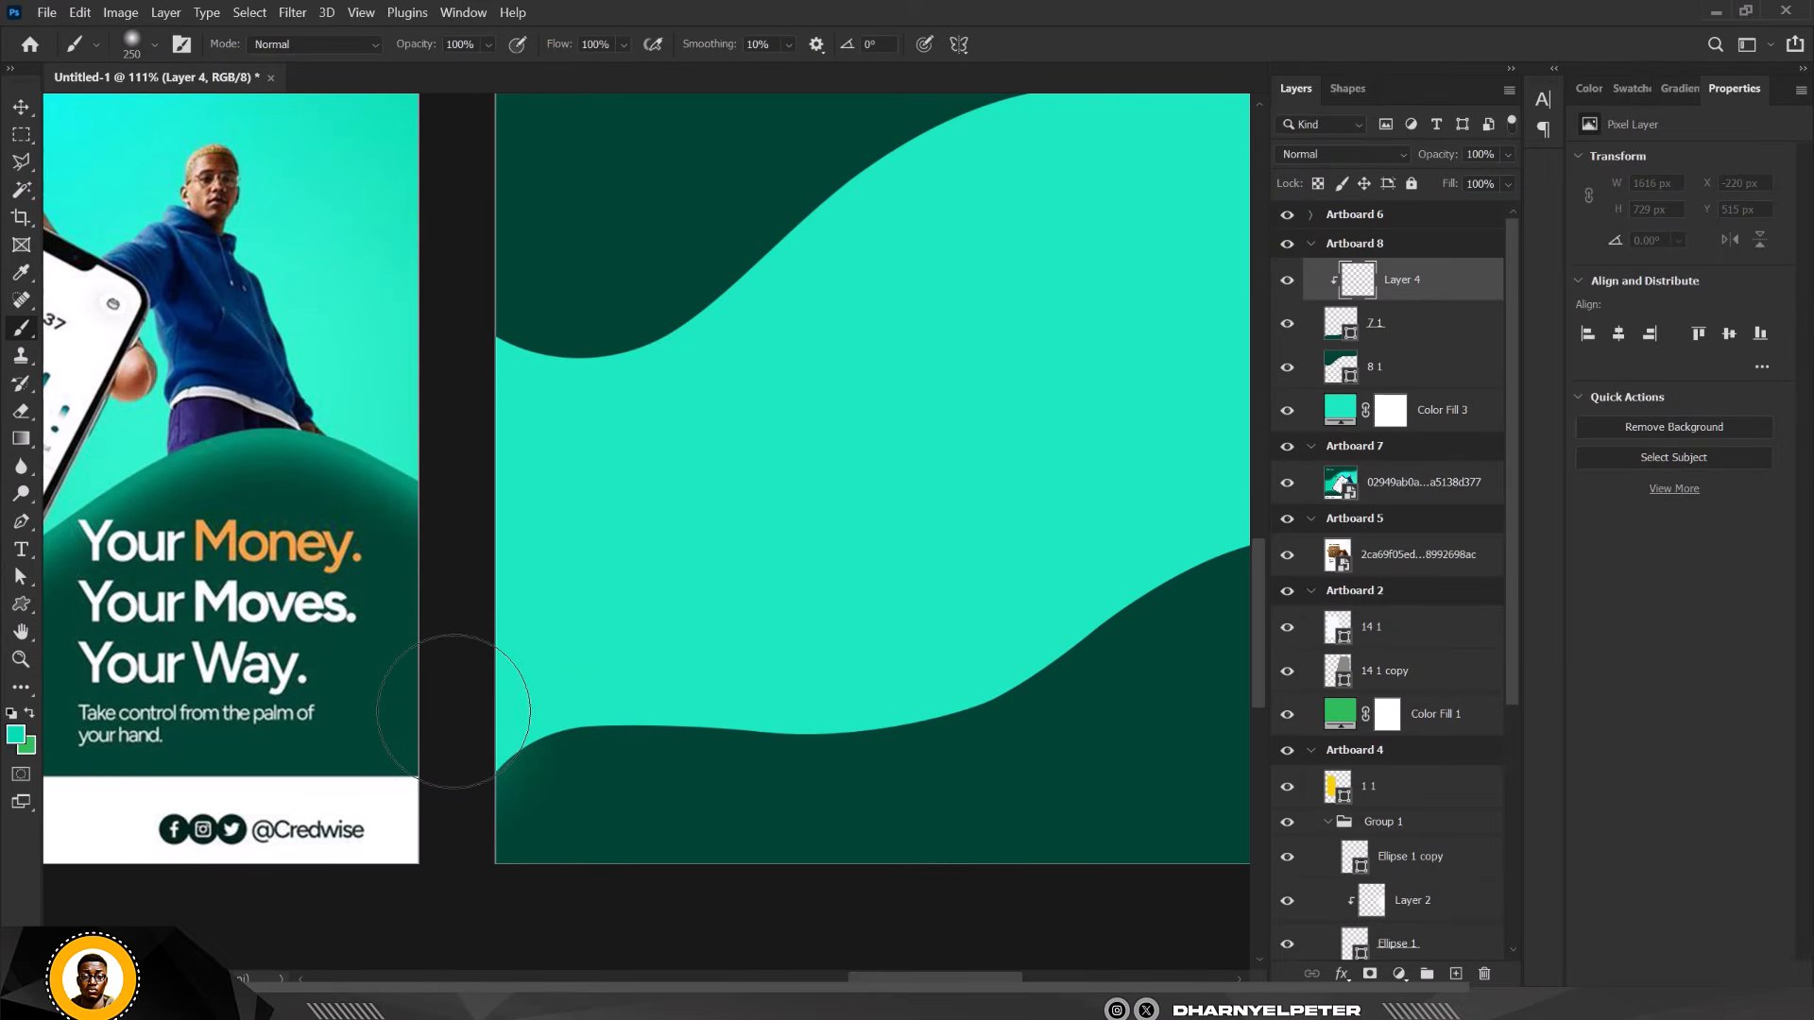
mouse_move(463, 728)
mouse_down()
mouse_move(648, 660)
mouse_move(880, 669)
mouse_move(1053, 595)
mouse_move(1017, 604)
mouse_up()
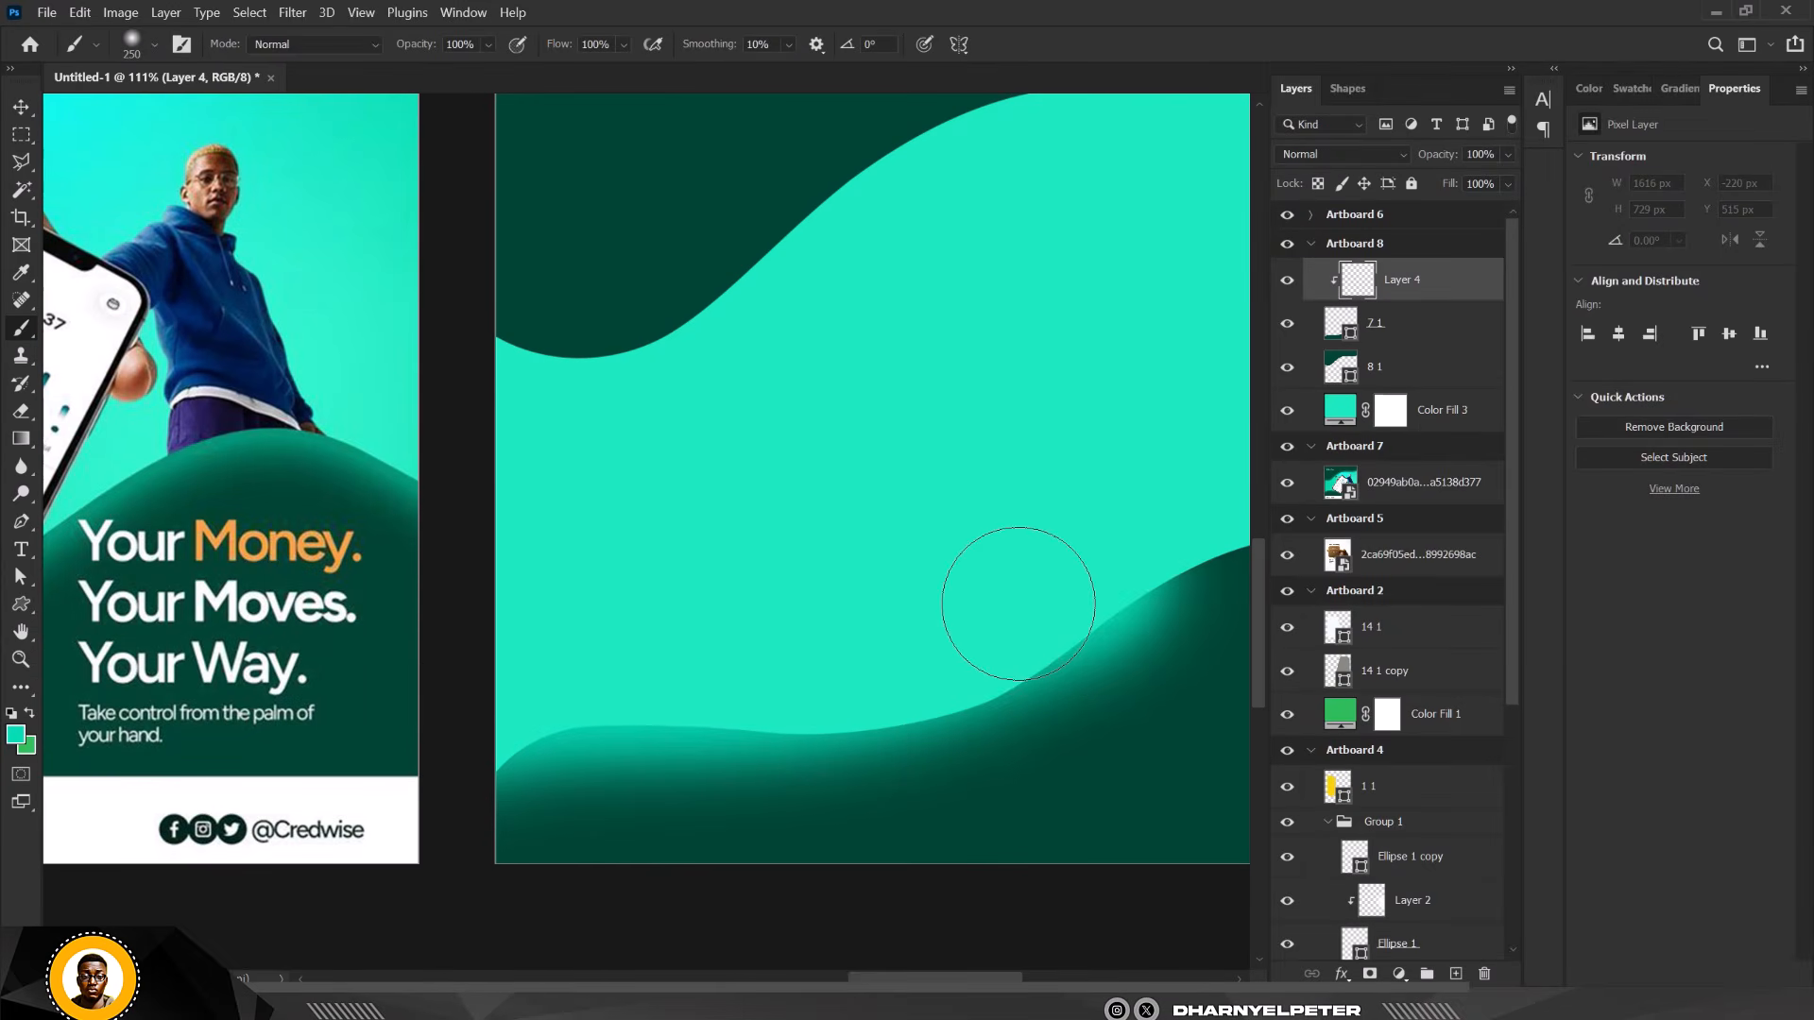
scroll(351, 748, down, 2)
drag(786, 560, 733, 575)
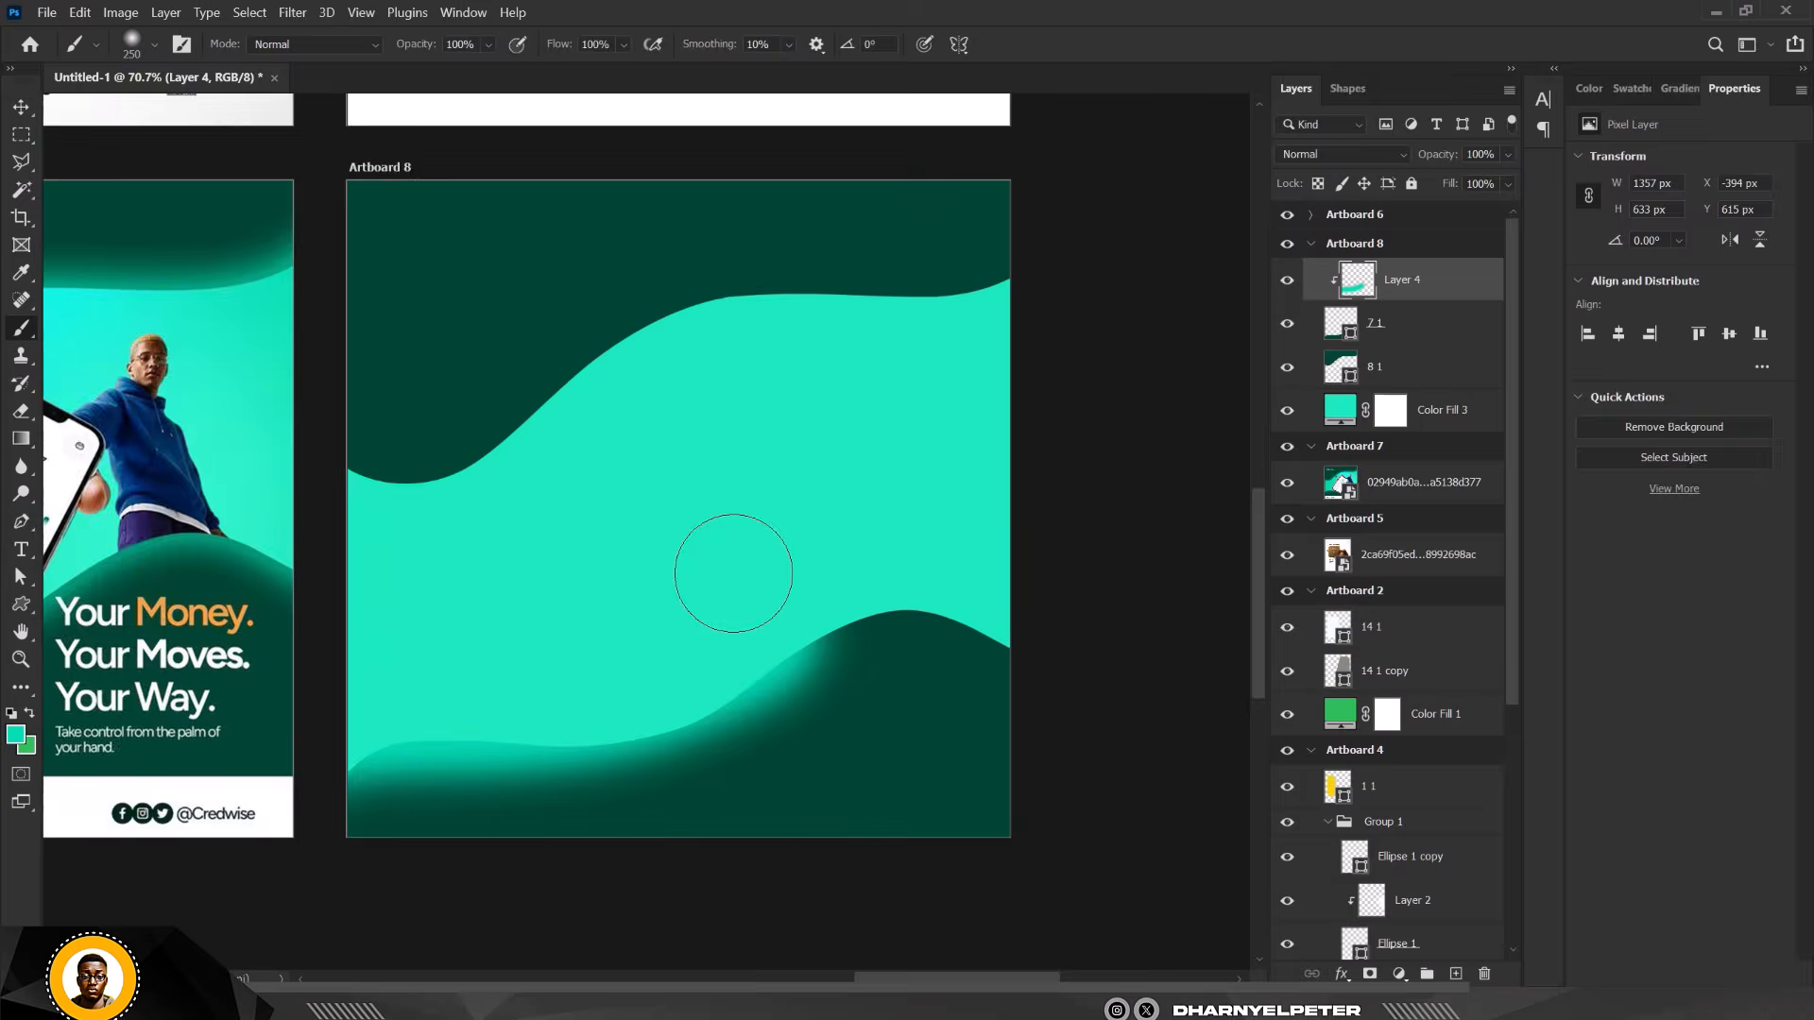
scroll(733, 575, up, 1)
mouse_move(940, 570)
mouse_down()
mouse_move(1160, 667)
mouse_move(1000, 592)
mouse_move(736, 627)
mouse_move(615, 689)
mouse_up()
mouse_move(702, 631)
mouse_down()
mouse_move(867, 600)
mouse_move(1060, 601)
mouse_move(836, 584)
mouse_move(518, 730)
mouse_move(887, 618)
mouse_move(871, 552)
mouse_move(1003, 576)
mouse_move(639, 562)
mouse_move(958, 594)
mouse_up()
scroll(958, 593, down, 3)
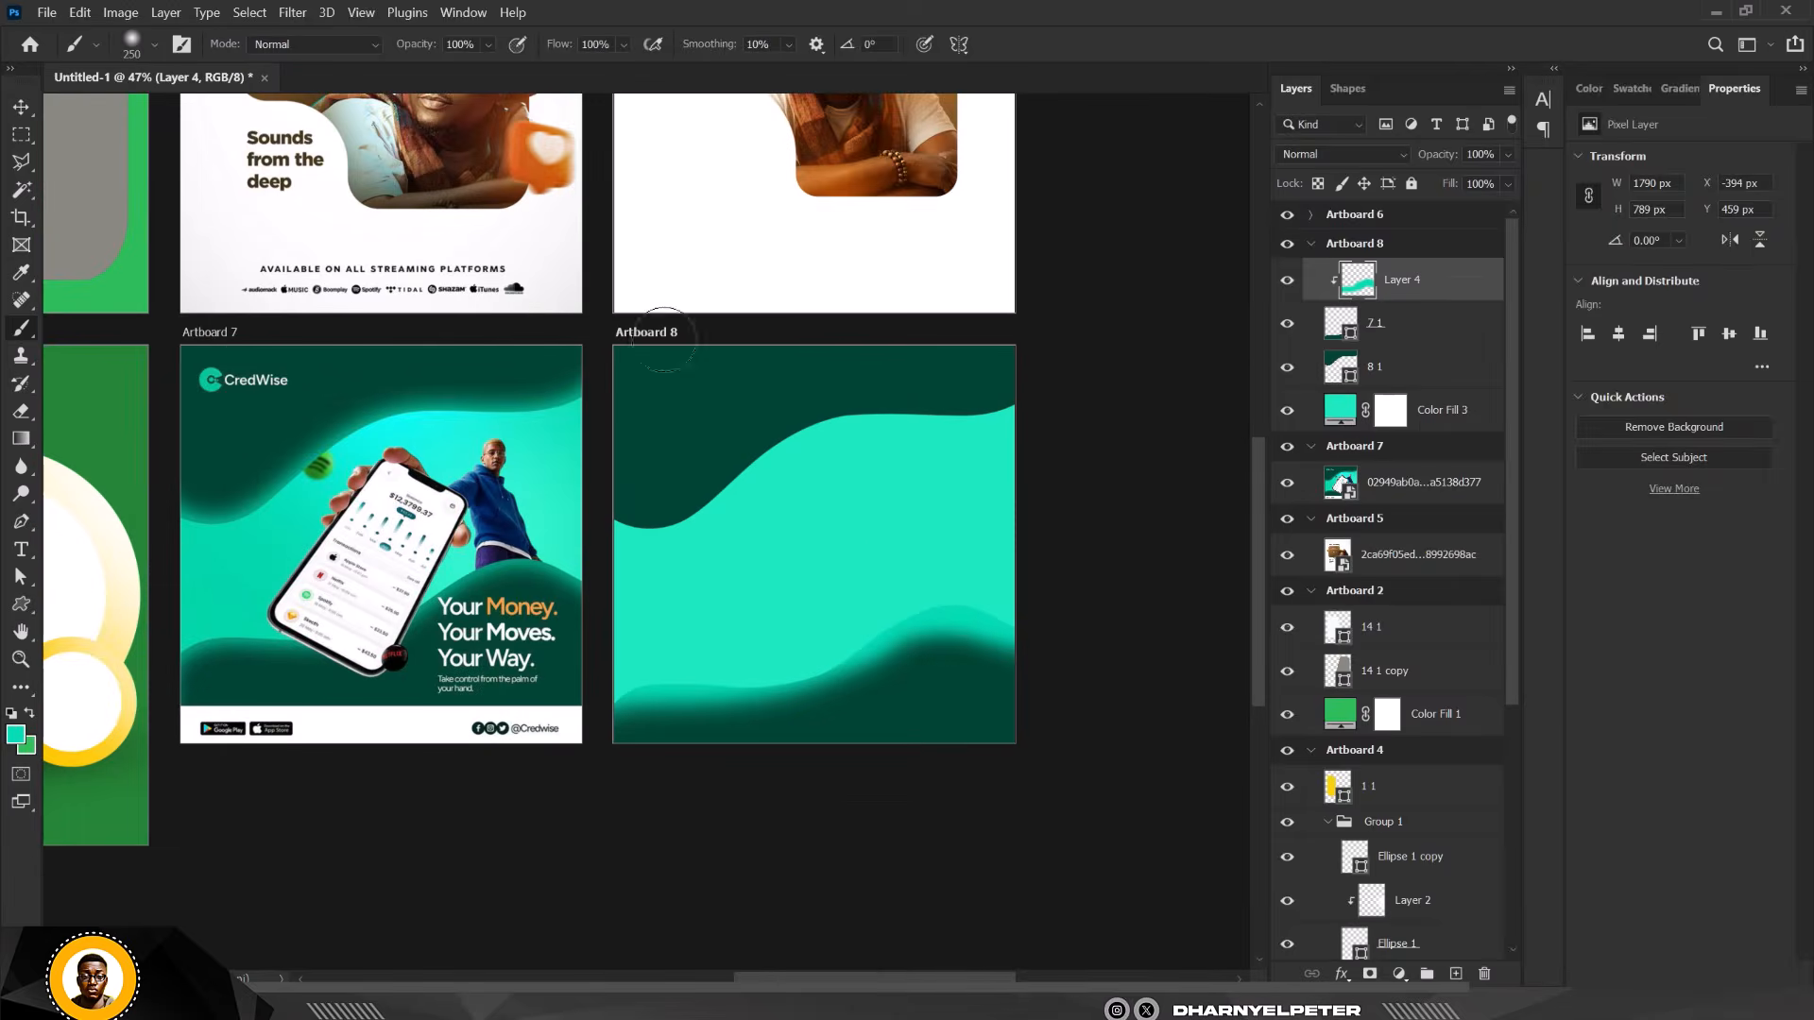
Add an empty layer above Artboard 8's upper wave and clip it to that wave with a clipping mask.
click(1428, 381)
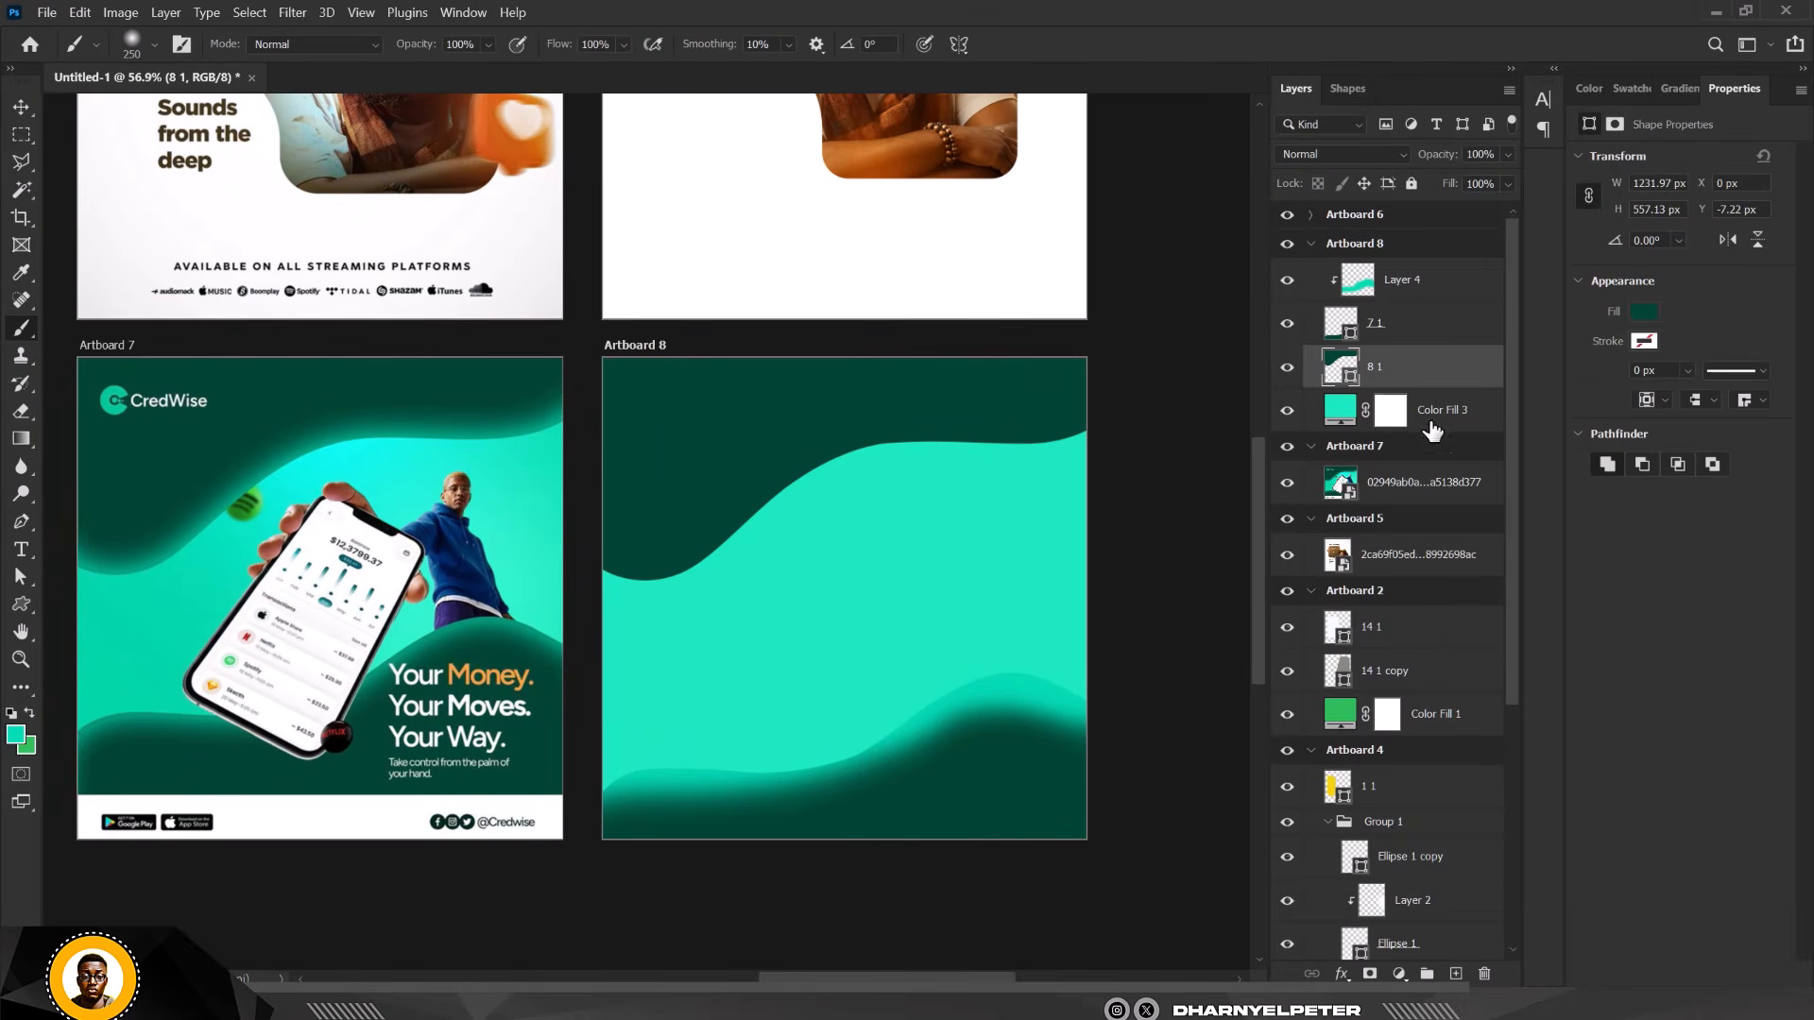
click(1457, 973)
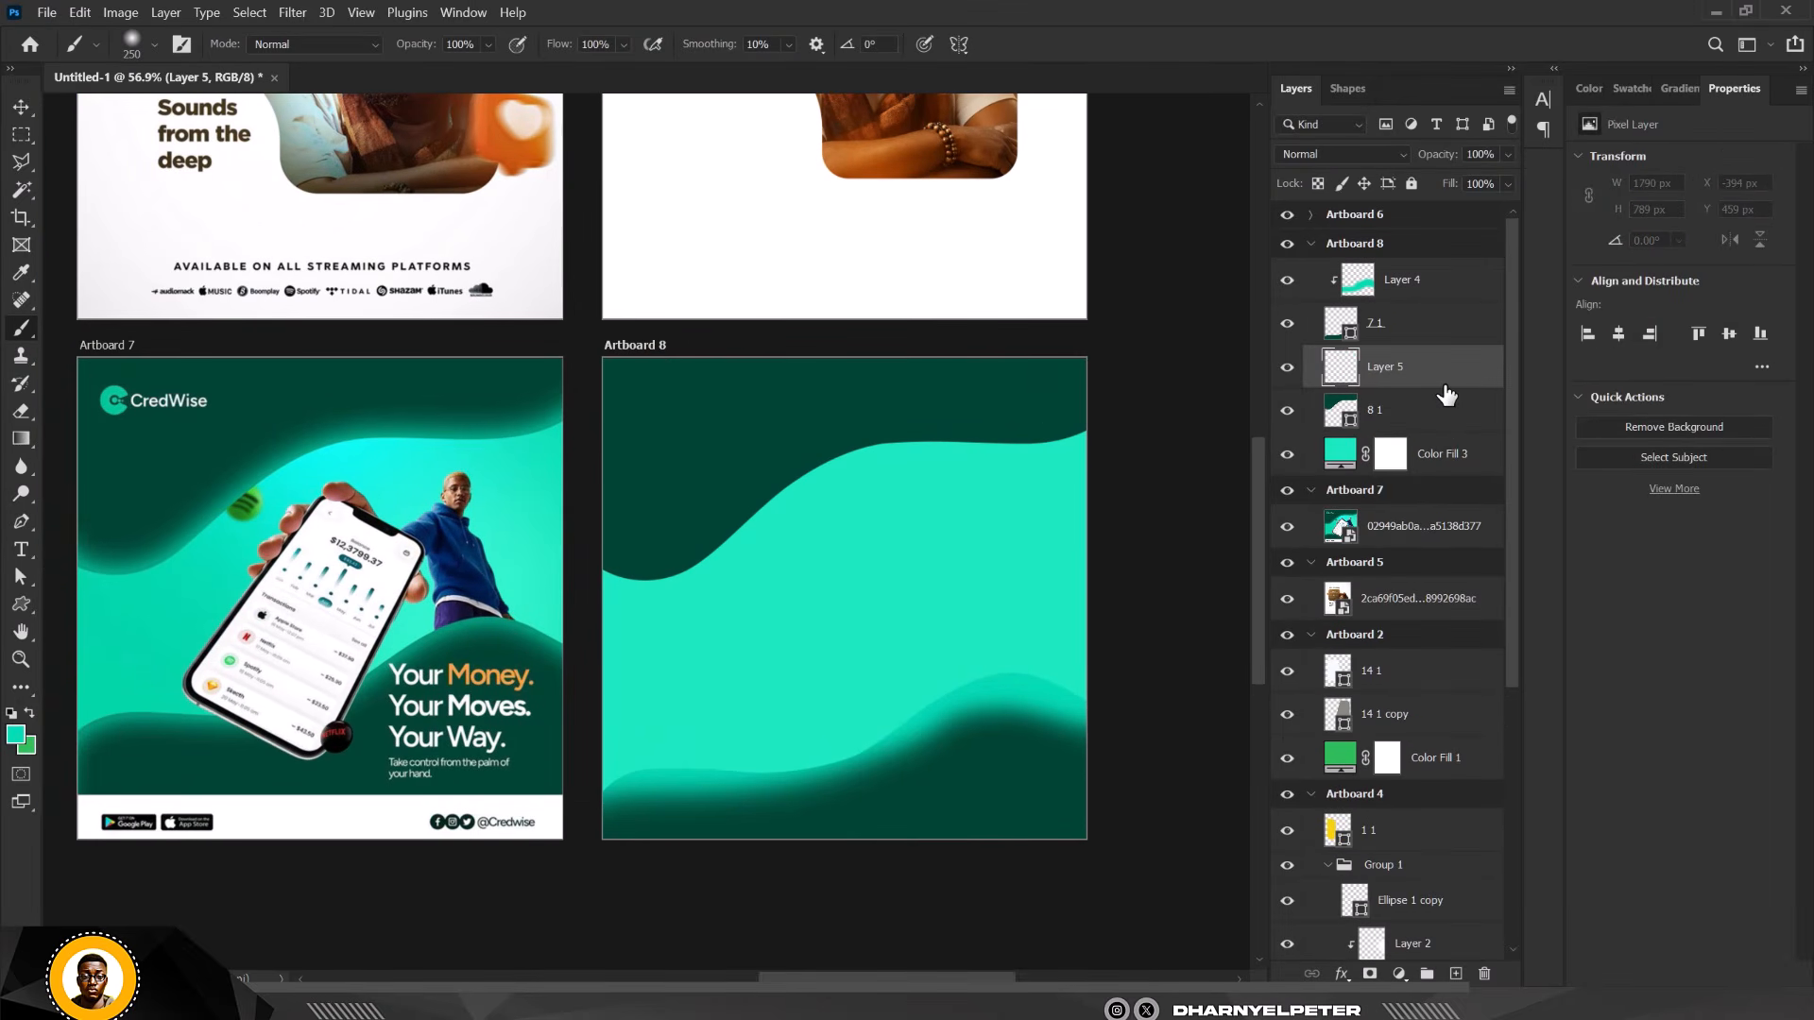
right_click(1450, 392)
click(1512, 488)
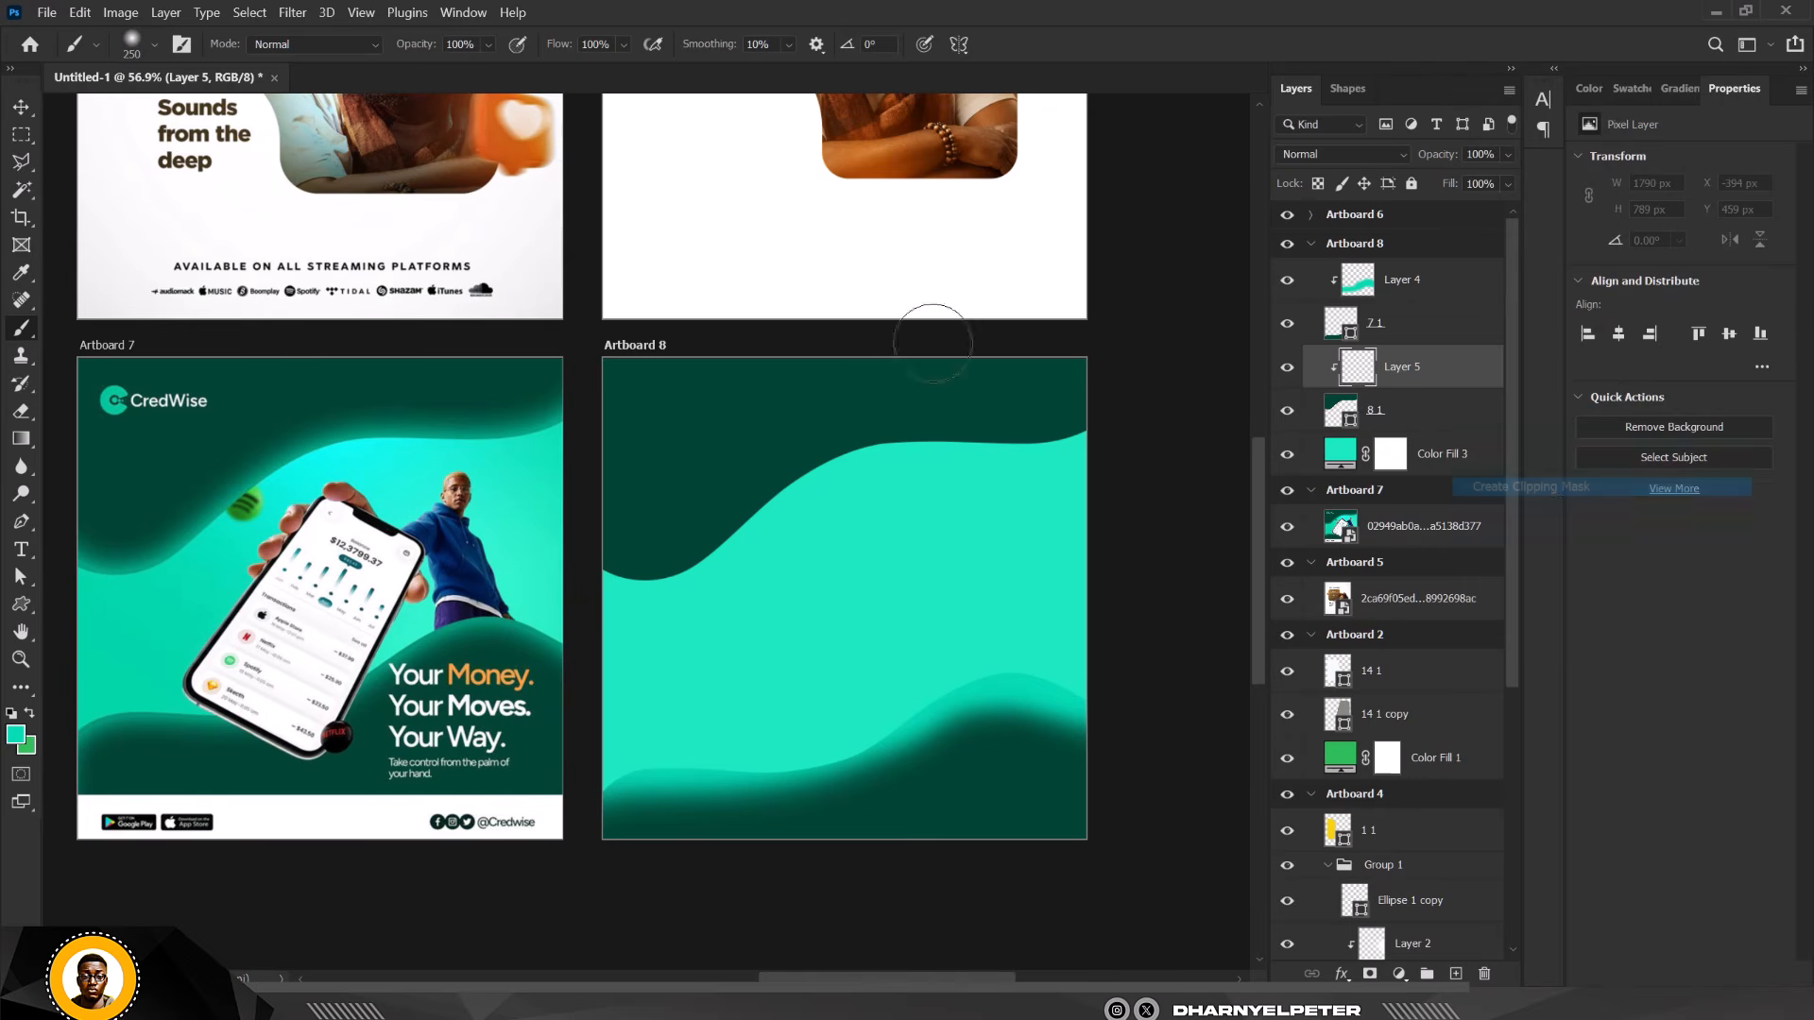
Paint a soft turquoise glow along the lower edge of Artboard 8's upper wave on its clipped layer.
mouse_move(609, 581)
mouse_down()
mouse_move(761, 580)
mouse_move(895, 488)
mouse_move(657, 637)
mouse_move(614, 636)
mouse_move(865, 585)
mouse_up()
mouse_move(903, 485)
mouse_down()
mouse_move(1137, 448)
mouse_move(1008, 518)
mouse_move(882, 499)
mouse_move(982, 489)
mouse_move(900, 500)
mouse_move(755, 562)
mouse_move(885, 486)
mouse_move(921, 529)
mouse_move(858, 450)
mouse_up()
scroll(883, 494, down, 1)
scroll(891, 494, up, 2)
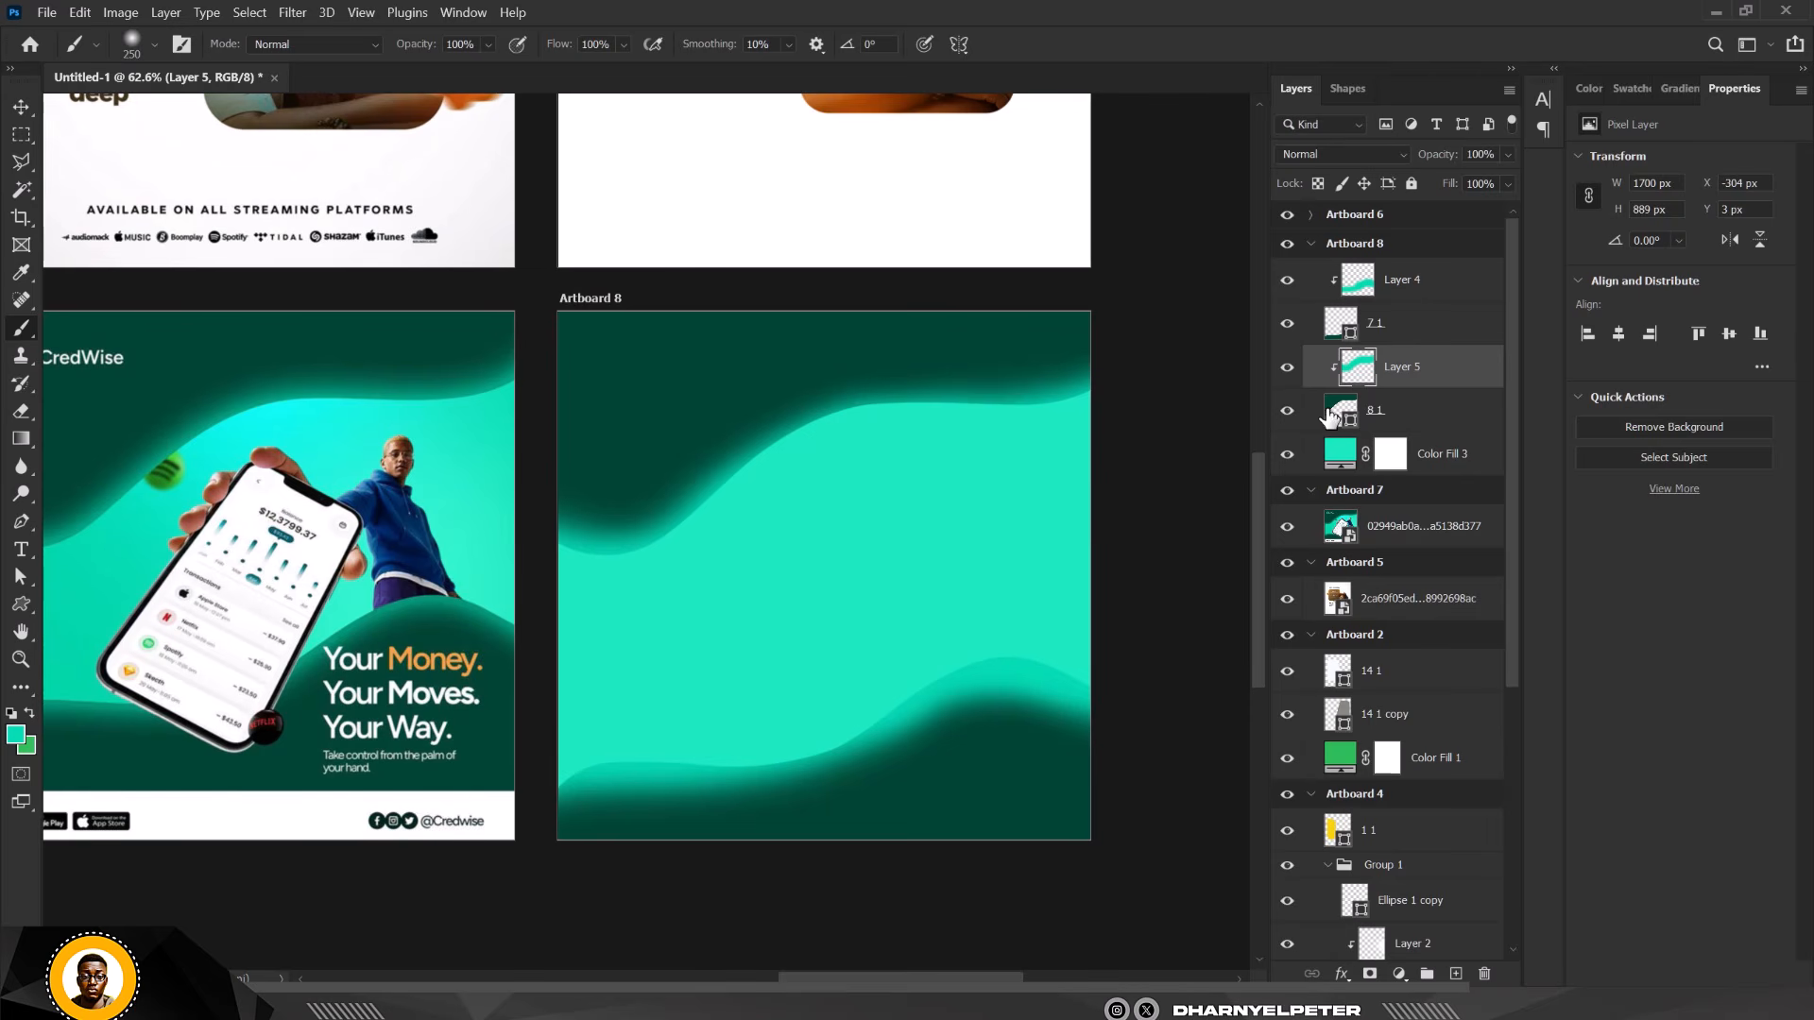
Convert Artboard 8's upper wave to a smart object and apply Add Noise at 5.35%, Uniform and Monochromatic.
click(1451, 422)
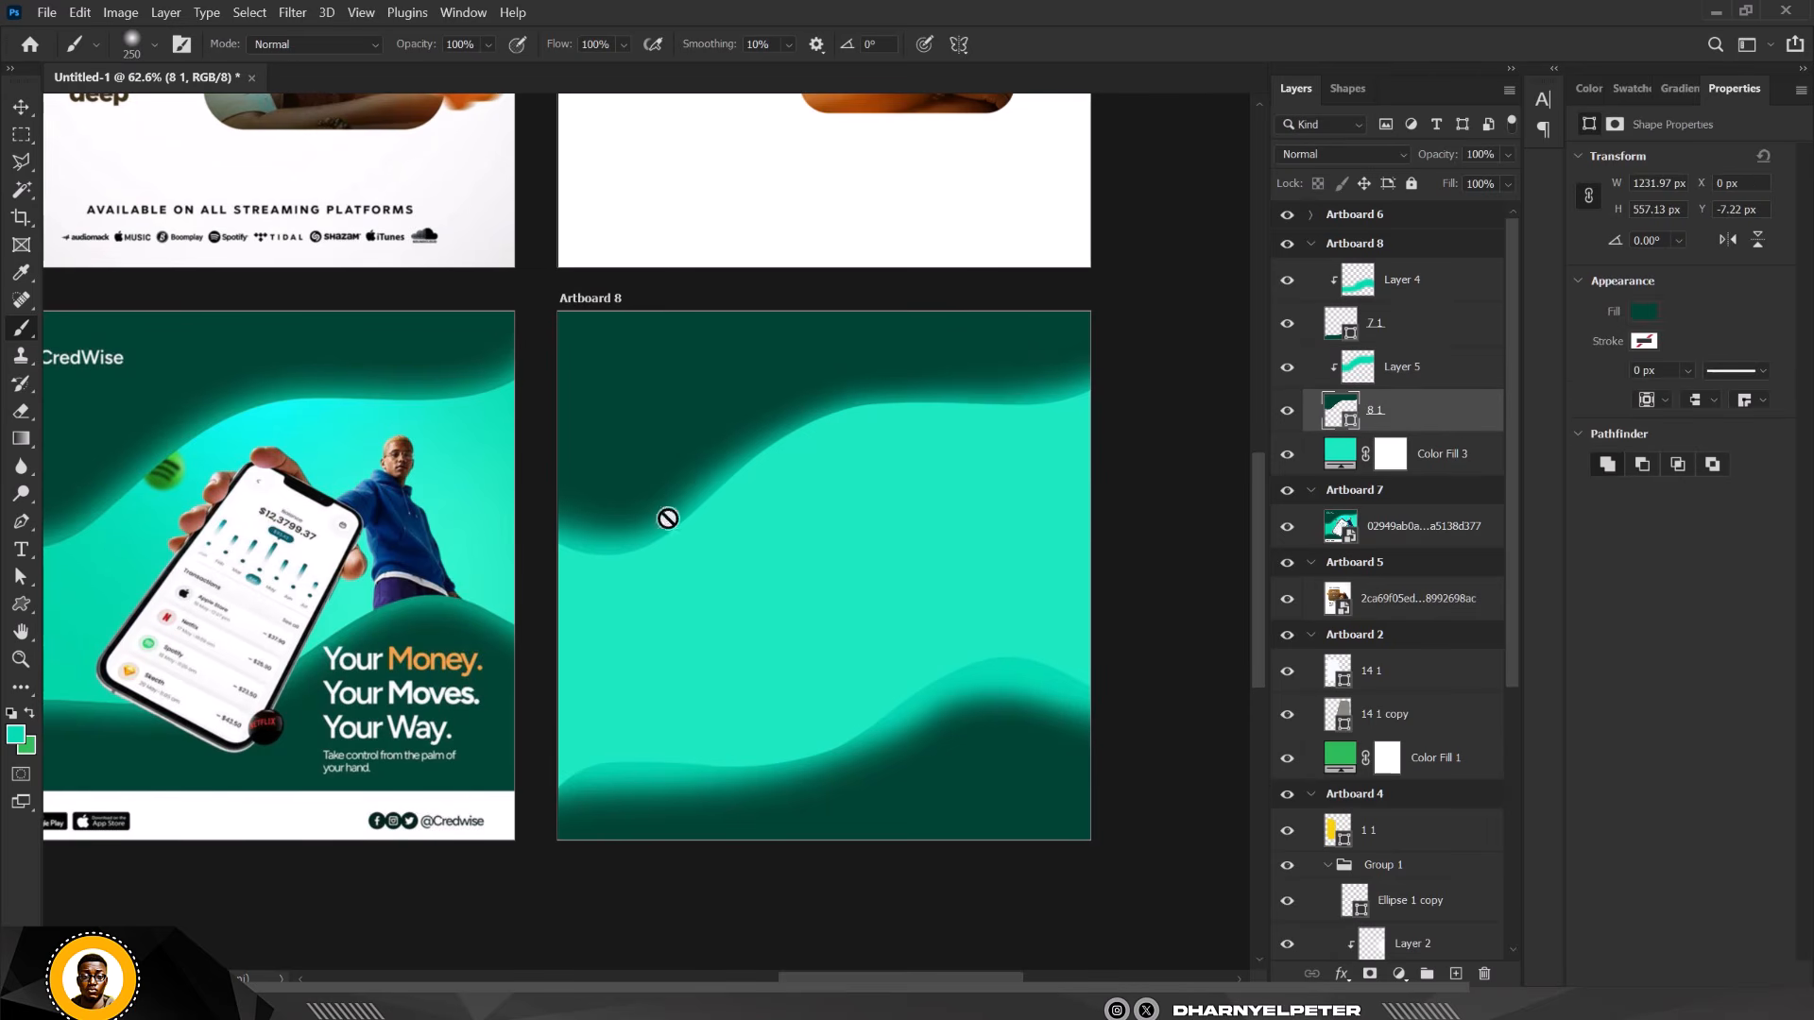
scroll(709, 548, down, 3)
scroll(714, 534, up, 1)
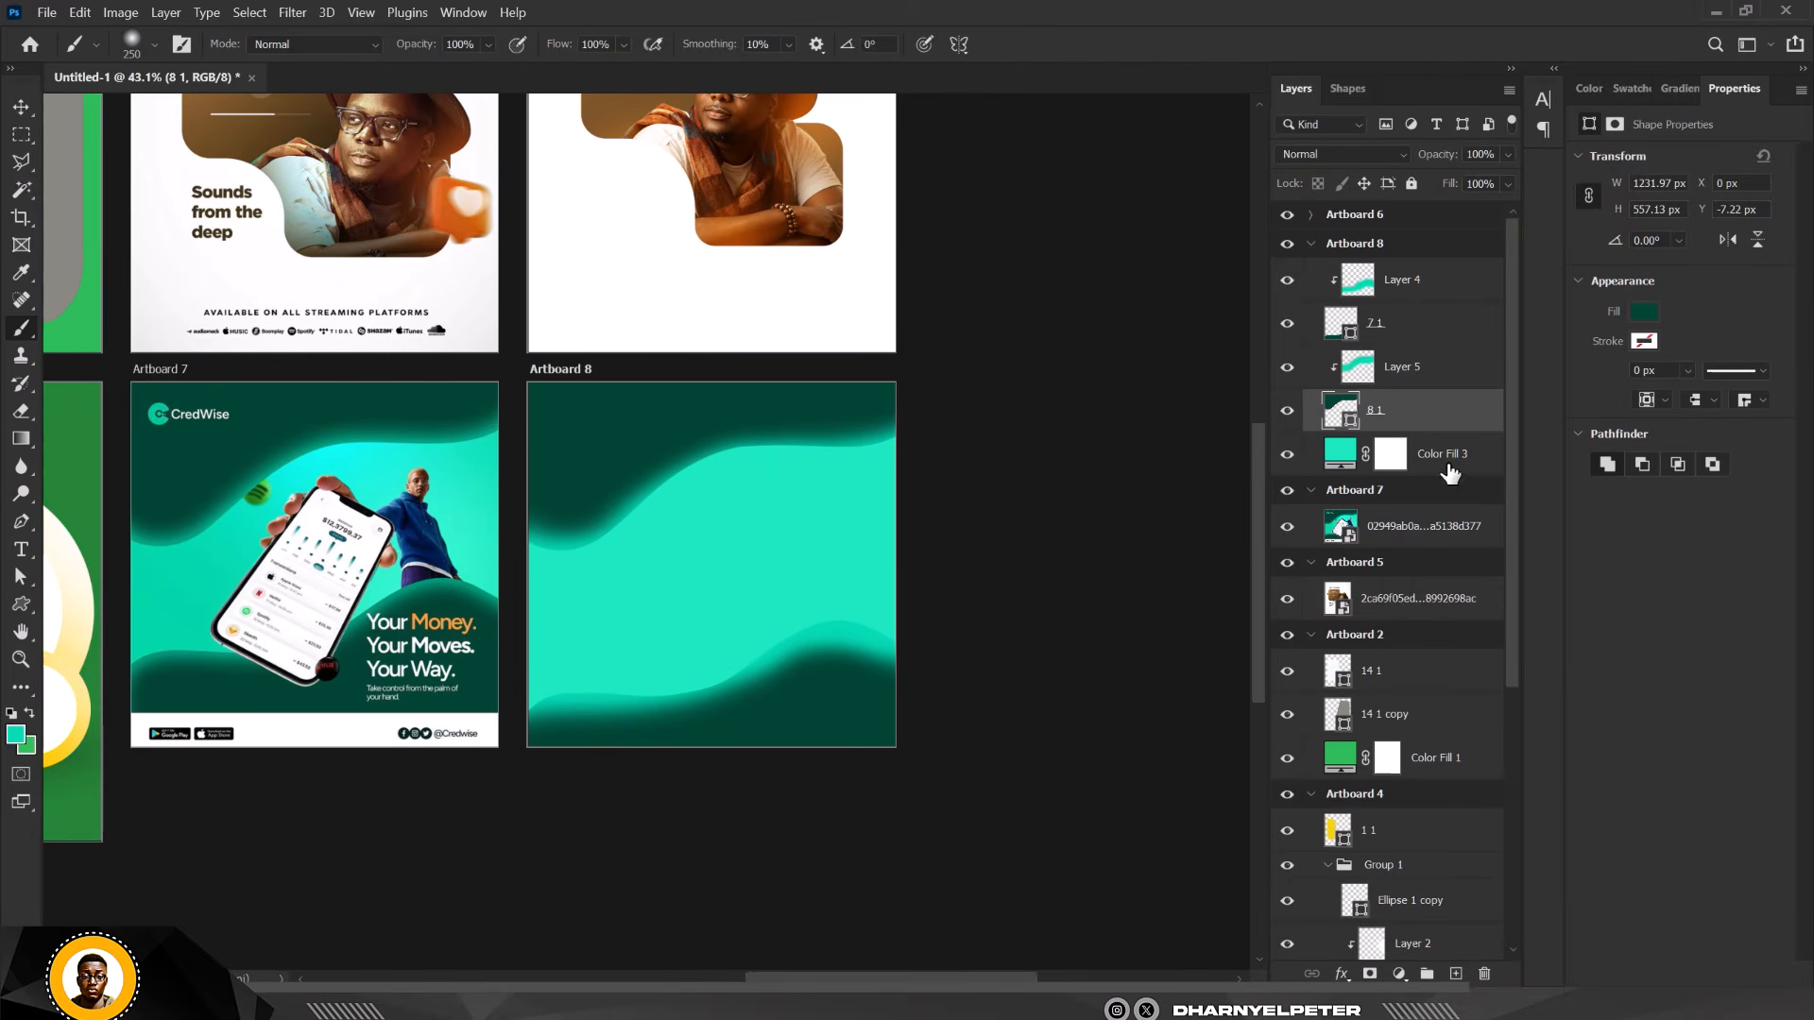
click(300, 13)
mouse_move(351, 322)
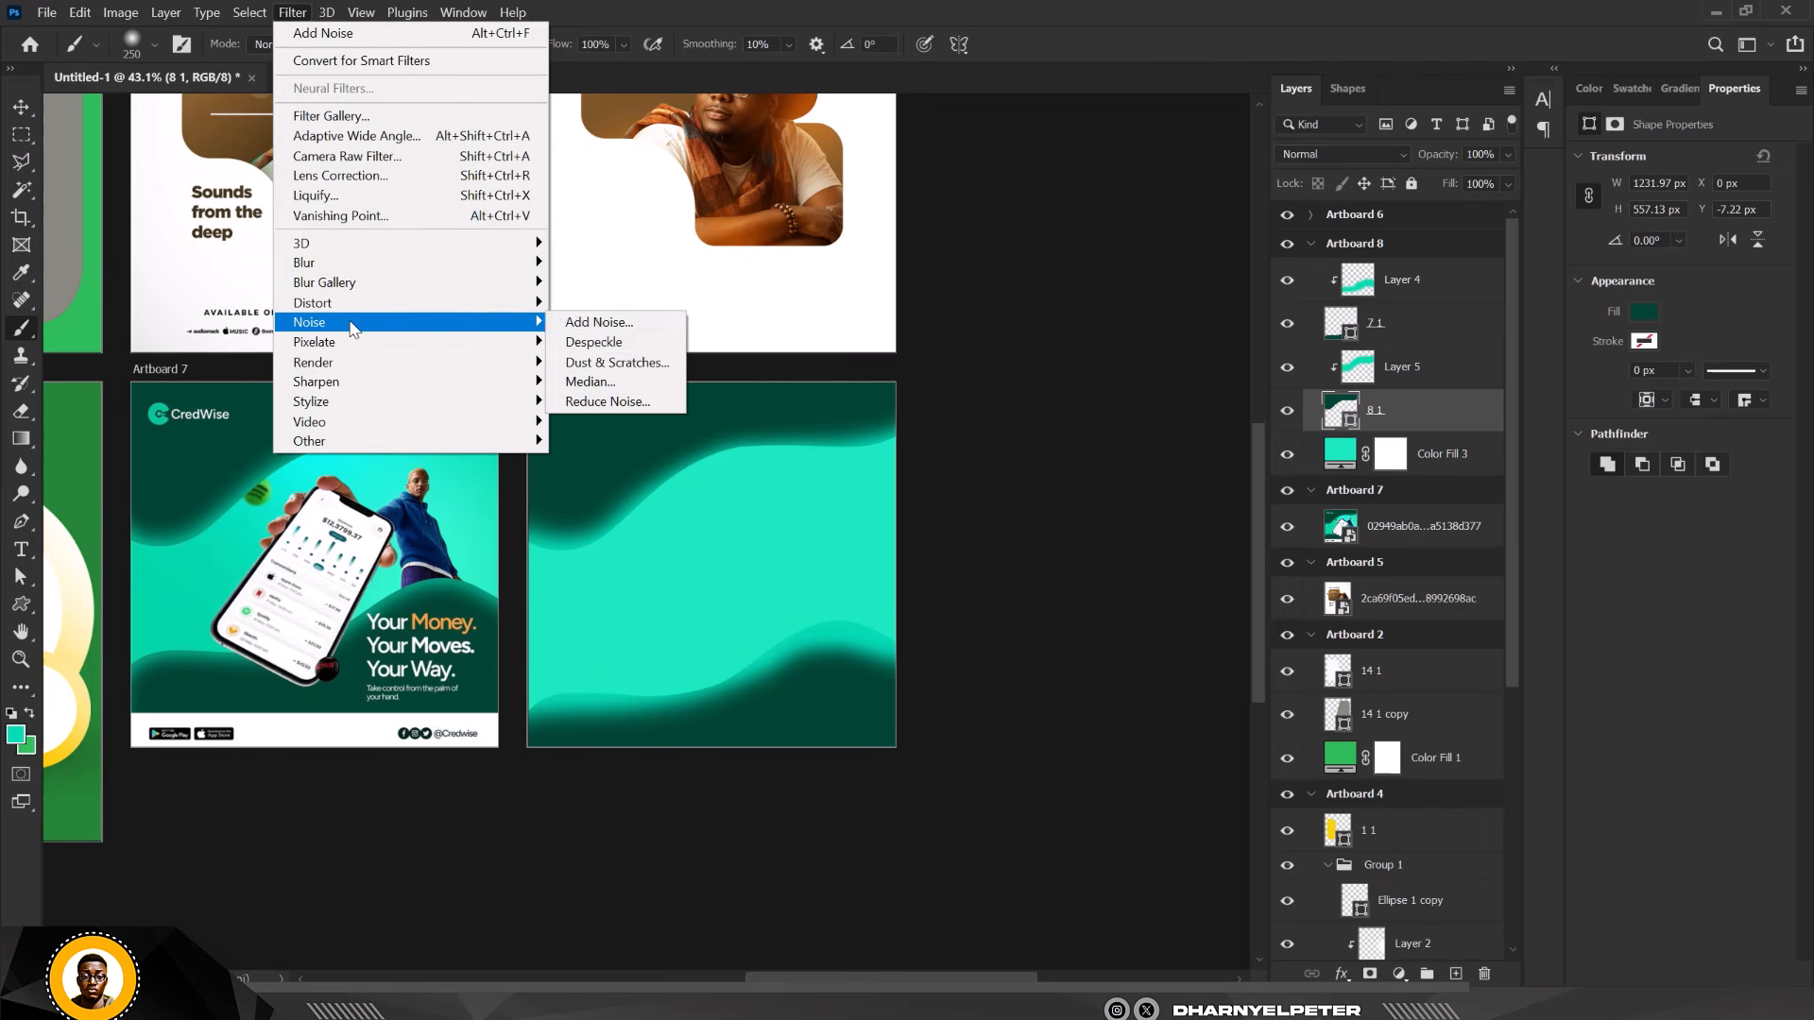
click(595, 322)
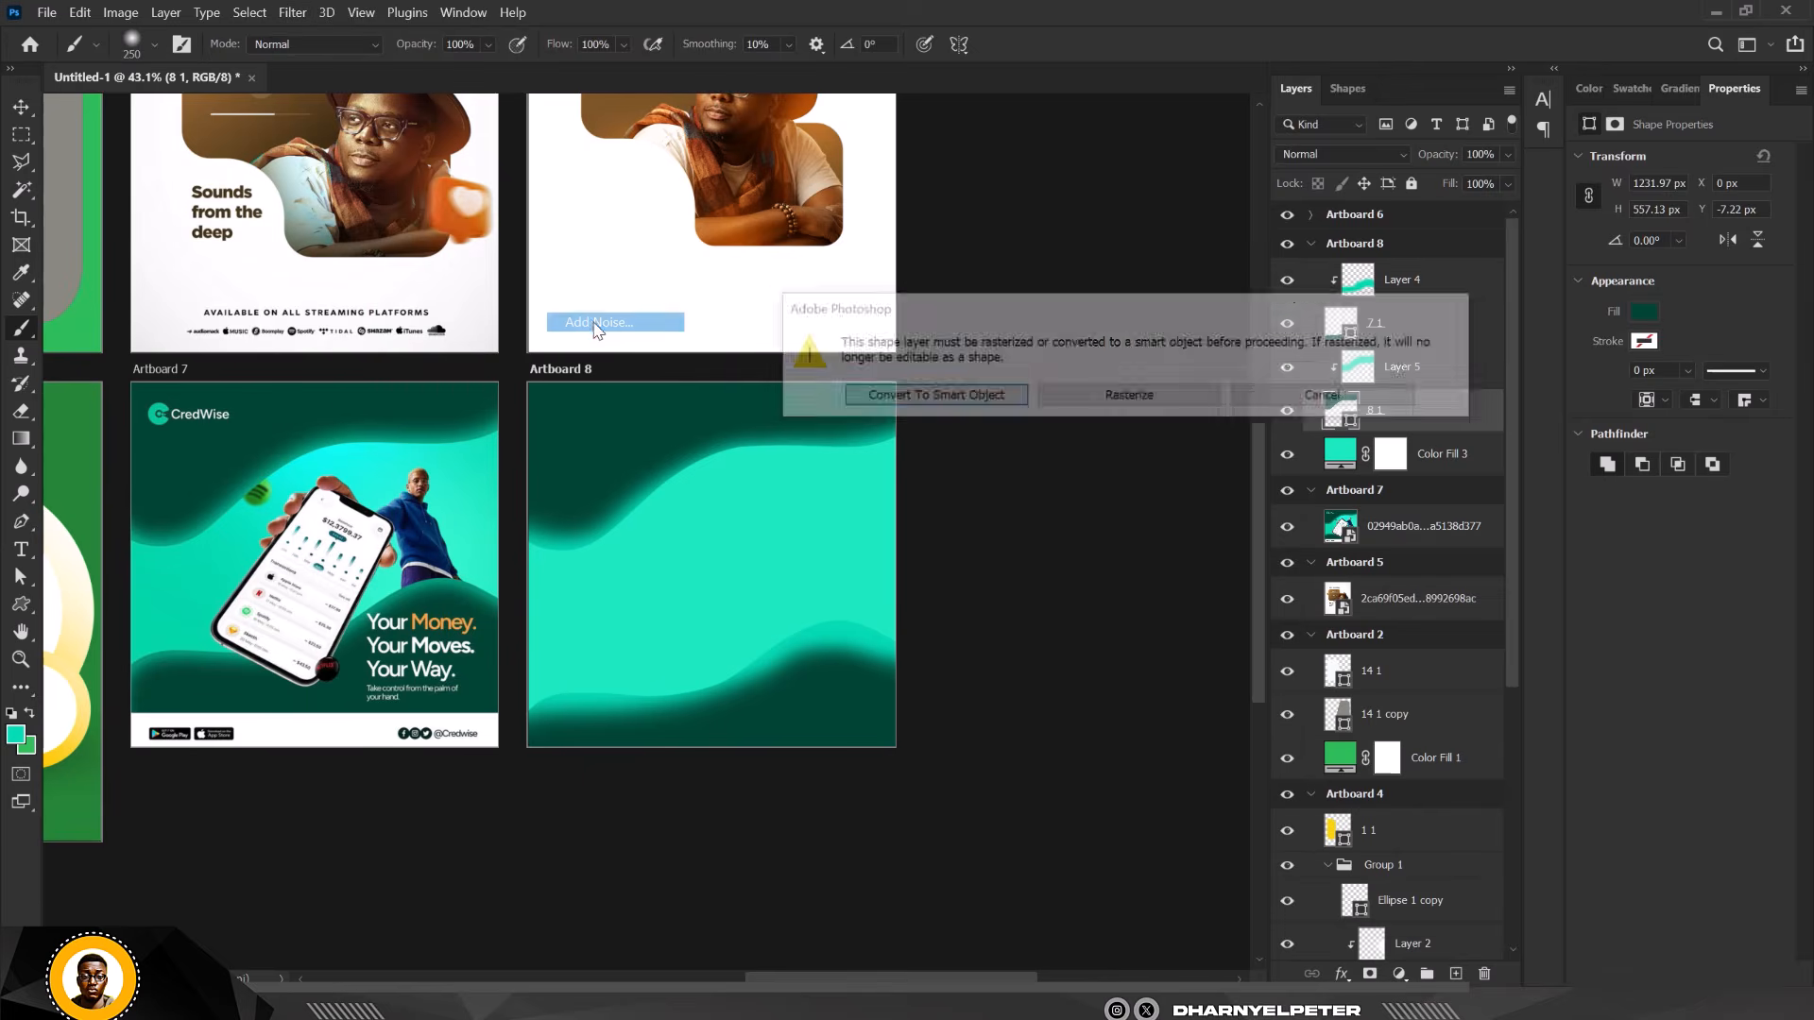
click(961, 407)
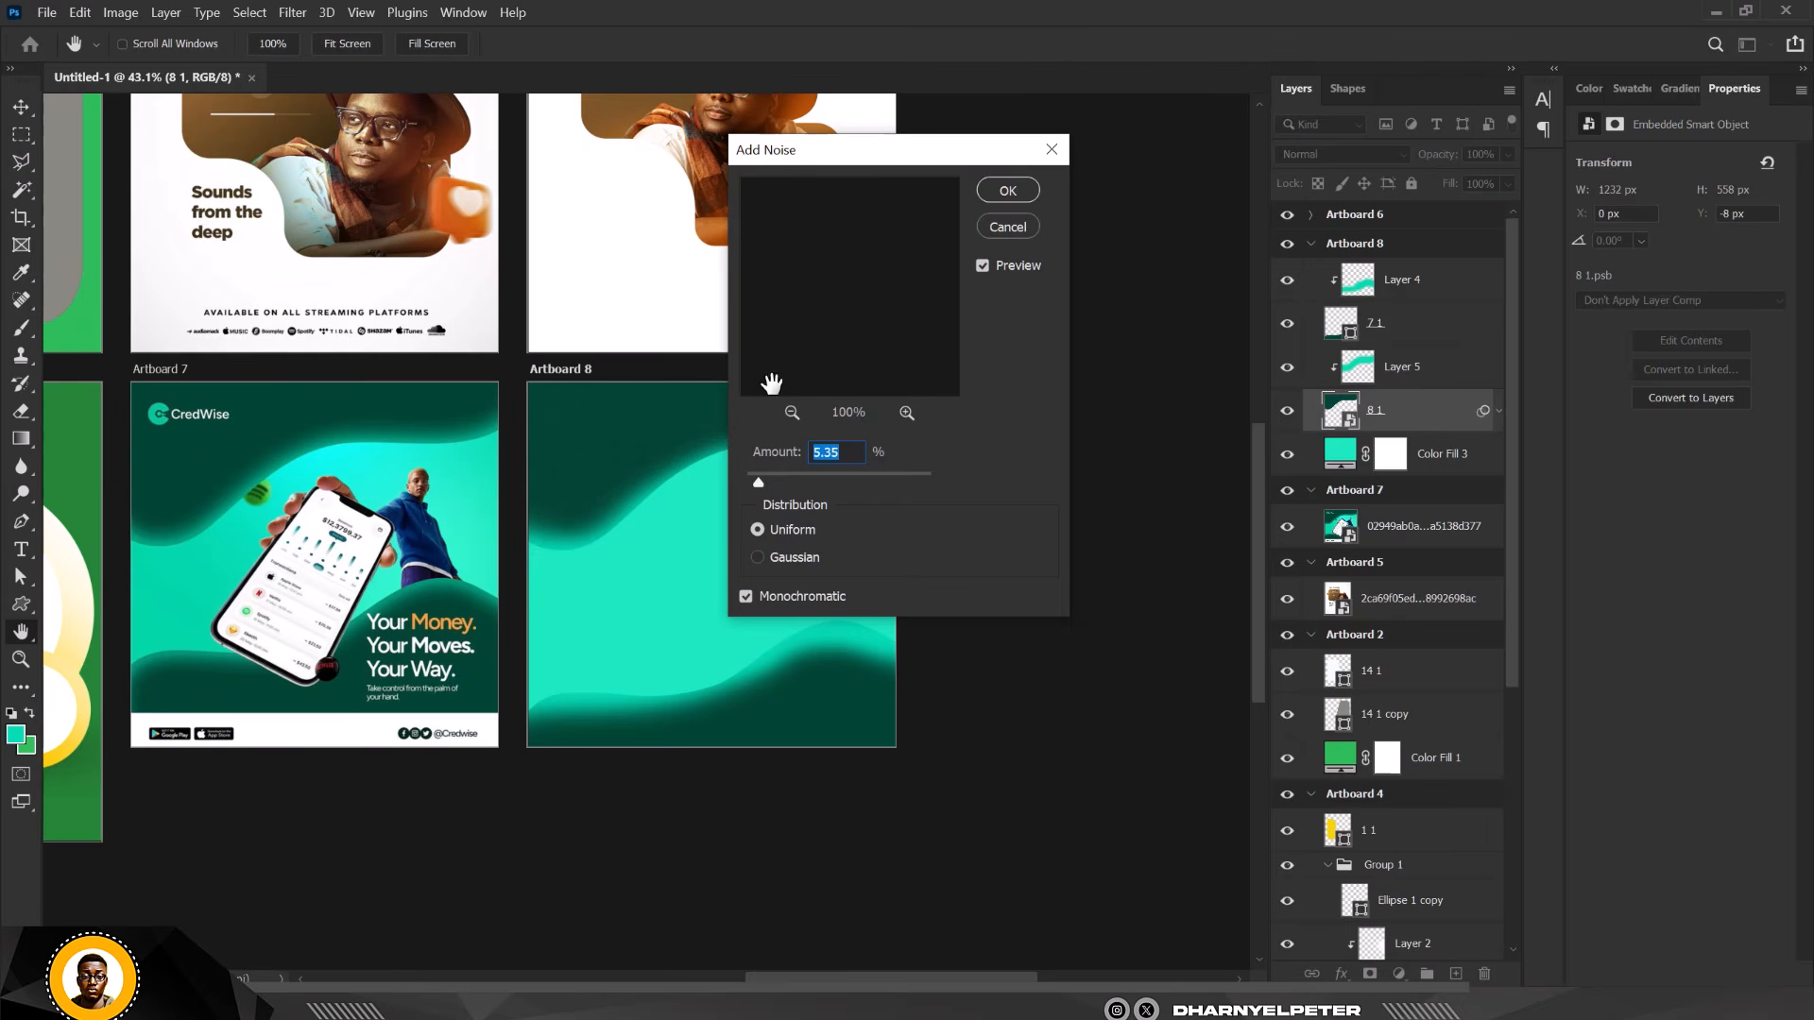
click(999, 200)
Examine the noise texture on Artboard 8's upper wave up close and compare it with the lower wave.
scroll(623, 529, up, 5)
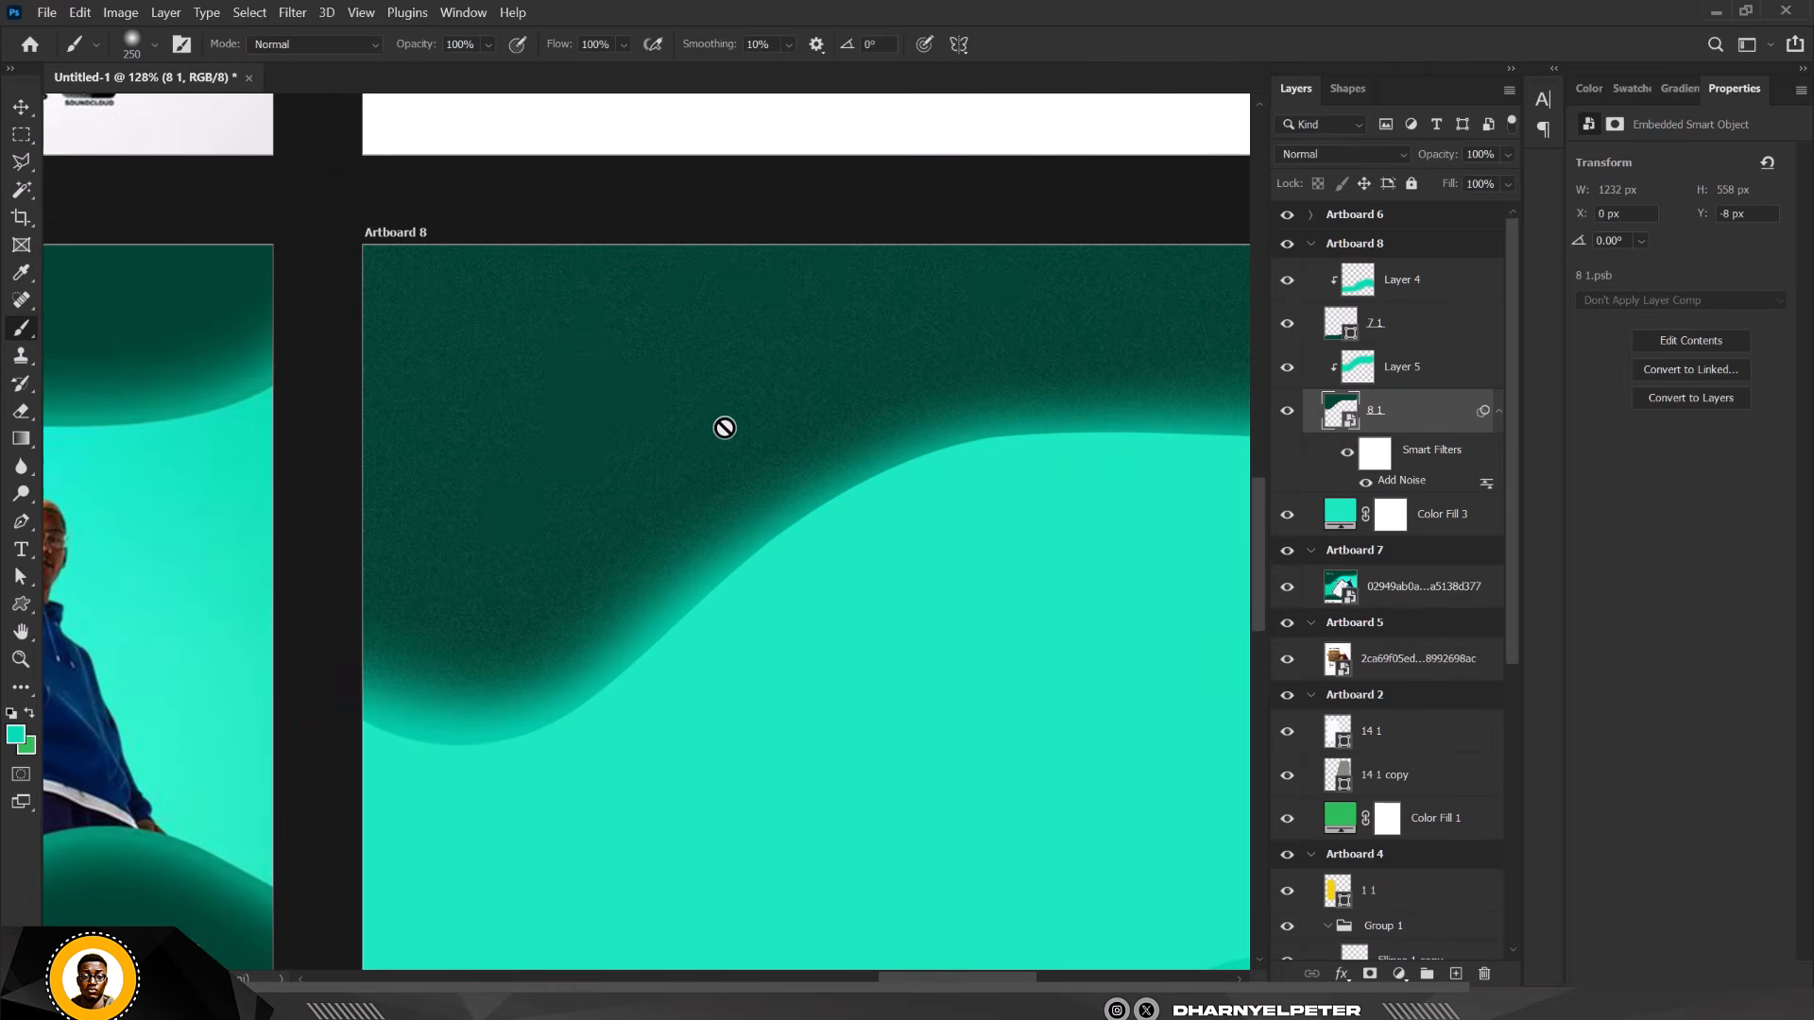
scroll(729, 401, down, 4)
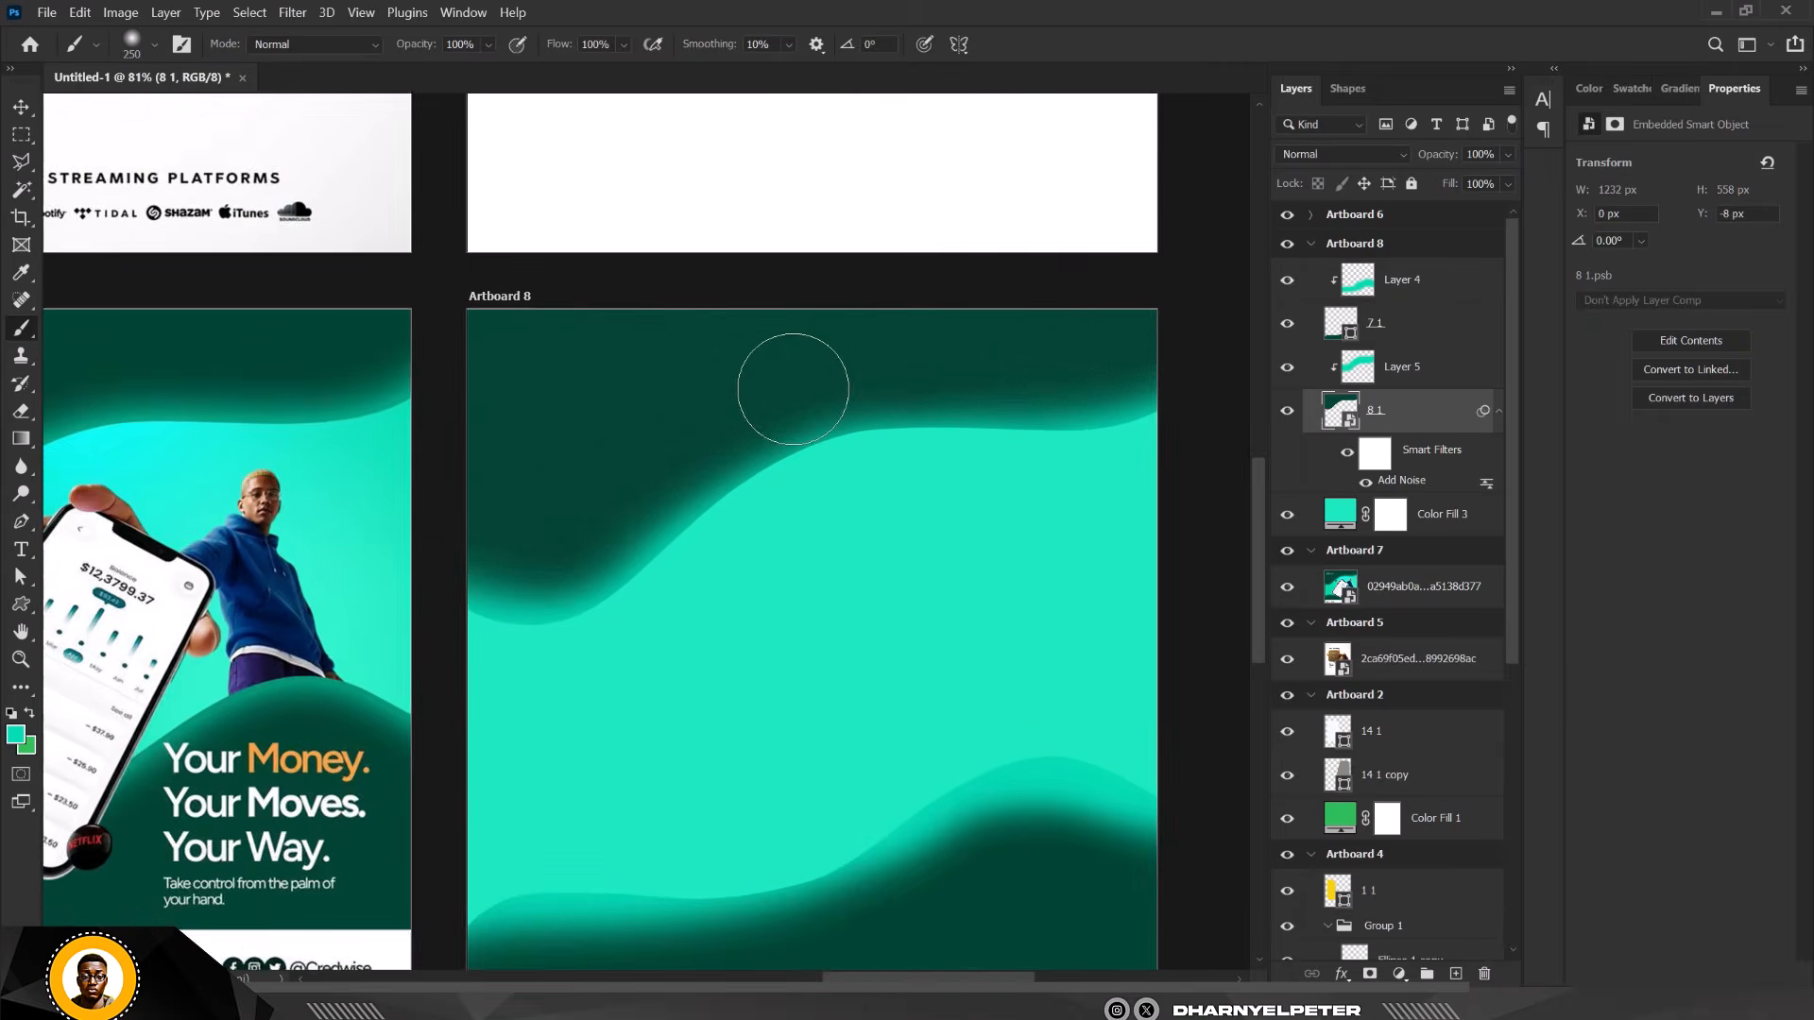
scroll(794, 390, up, 2)
scroll(795, 390, down, 5)
scroll(999, 768, up, 7)
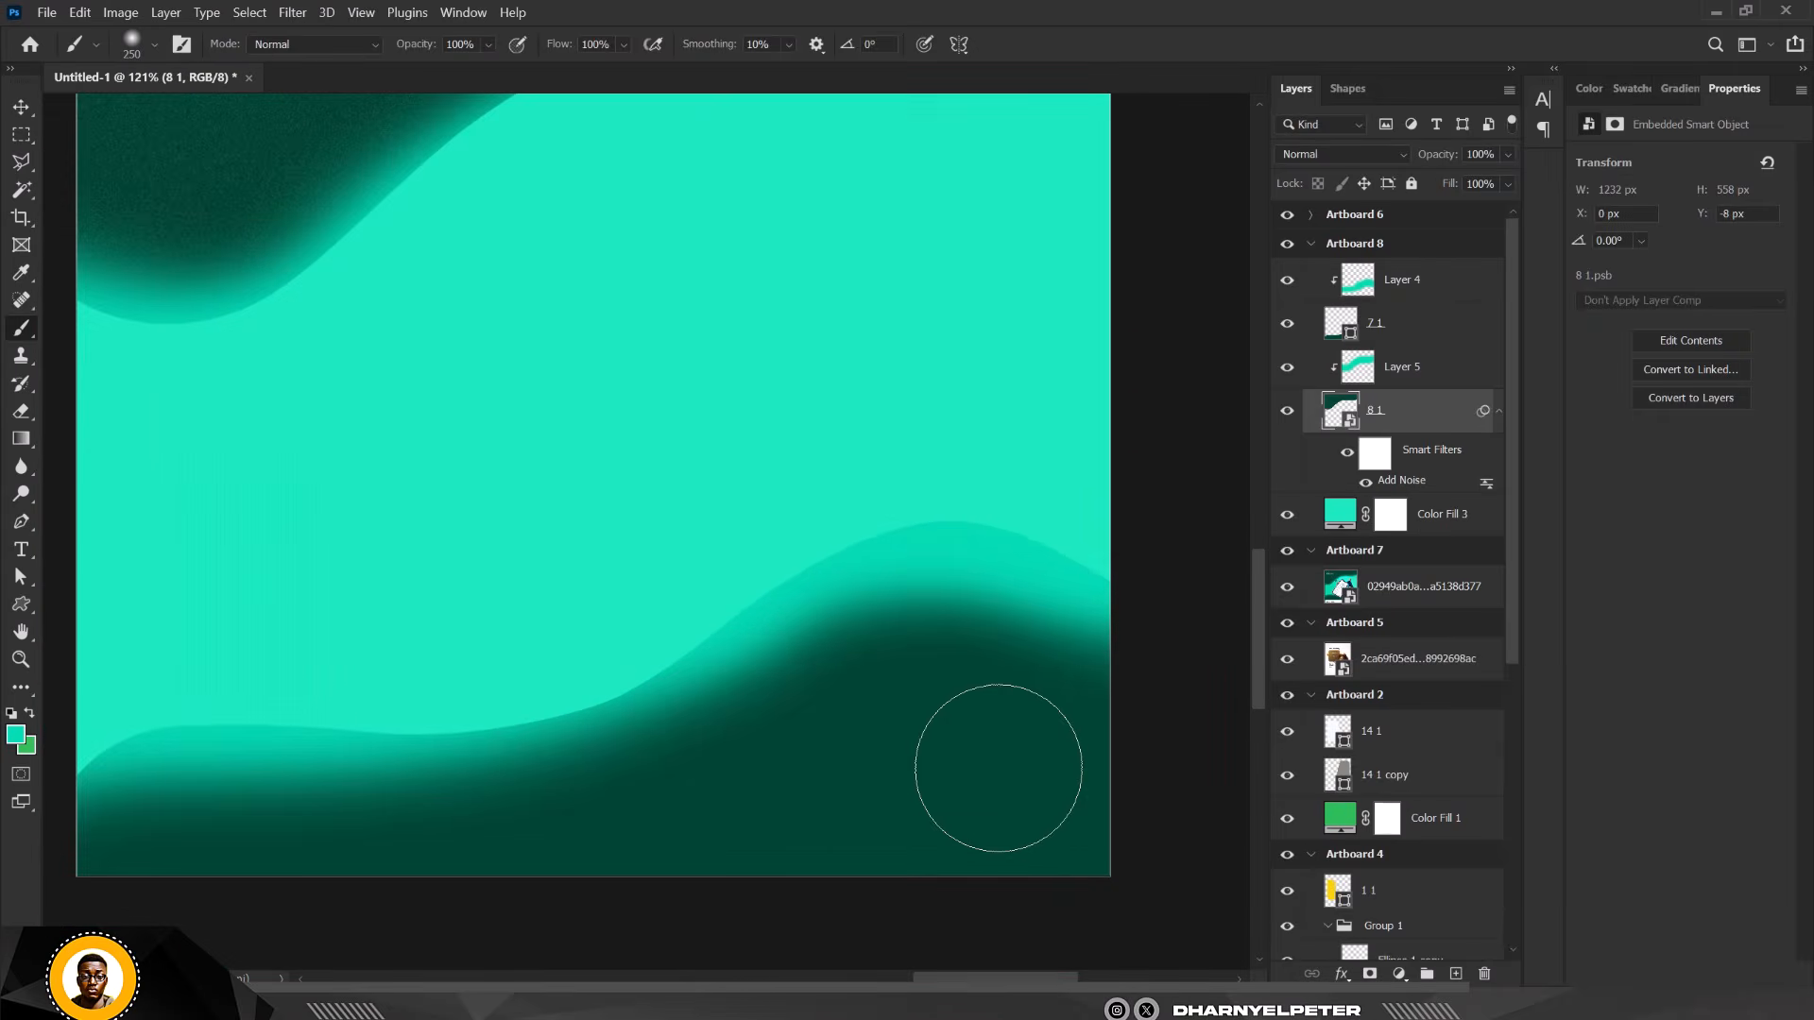
scroll(999, 768, up, 2)
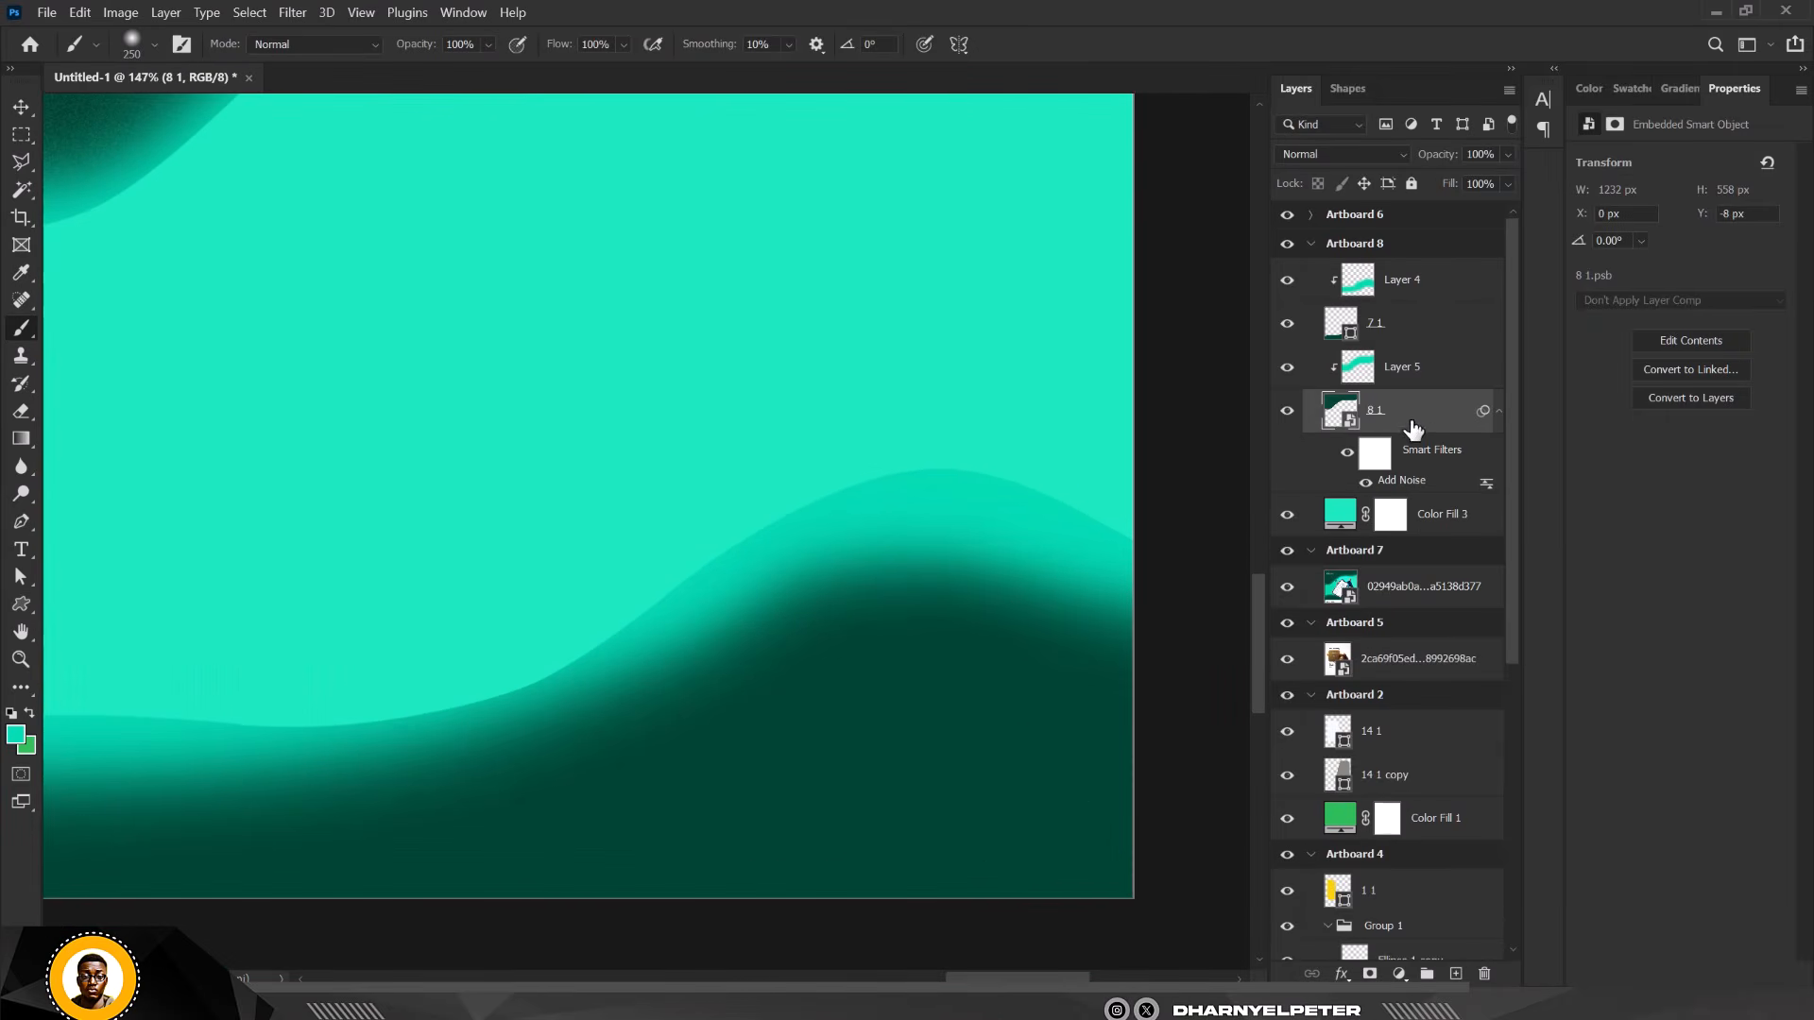
scroll(1414, 430, down, 2)
scroll(919, 518, down, 4)
scroll(969, 626, up, 1)
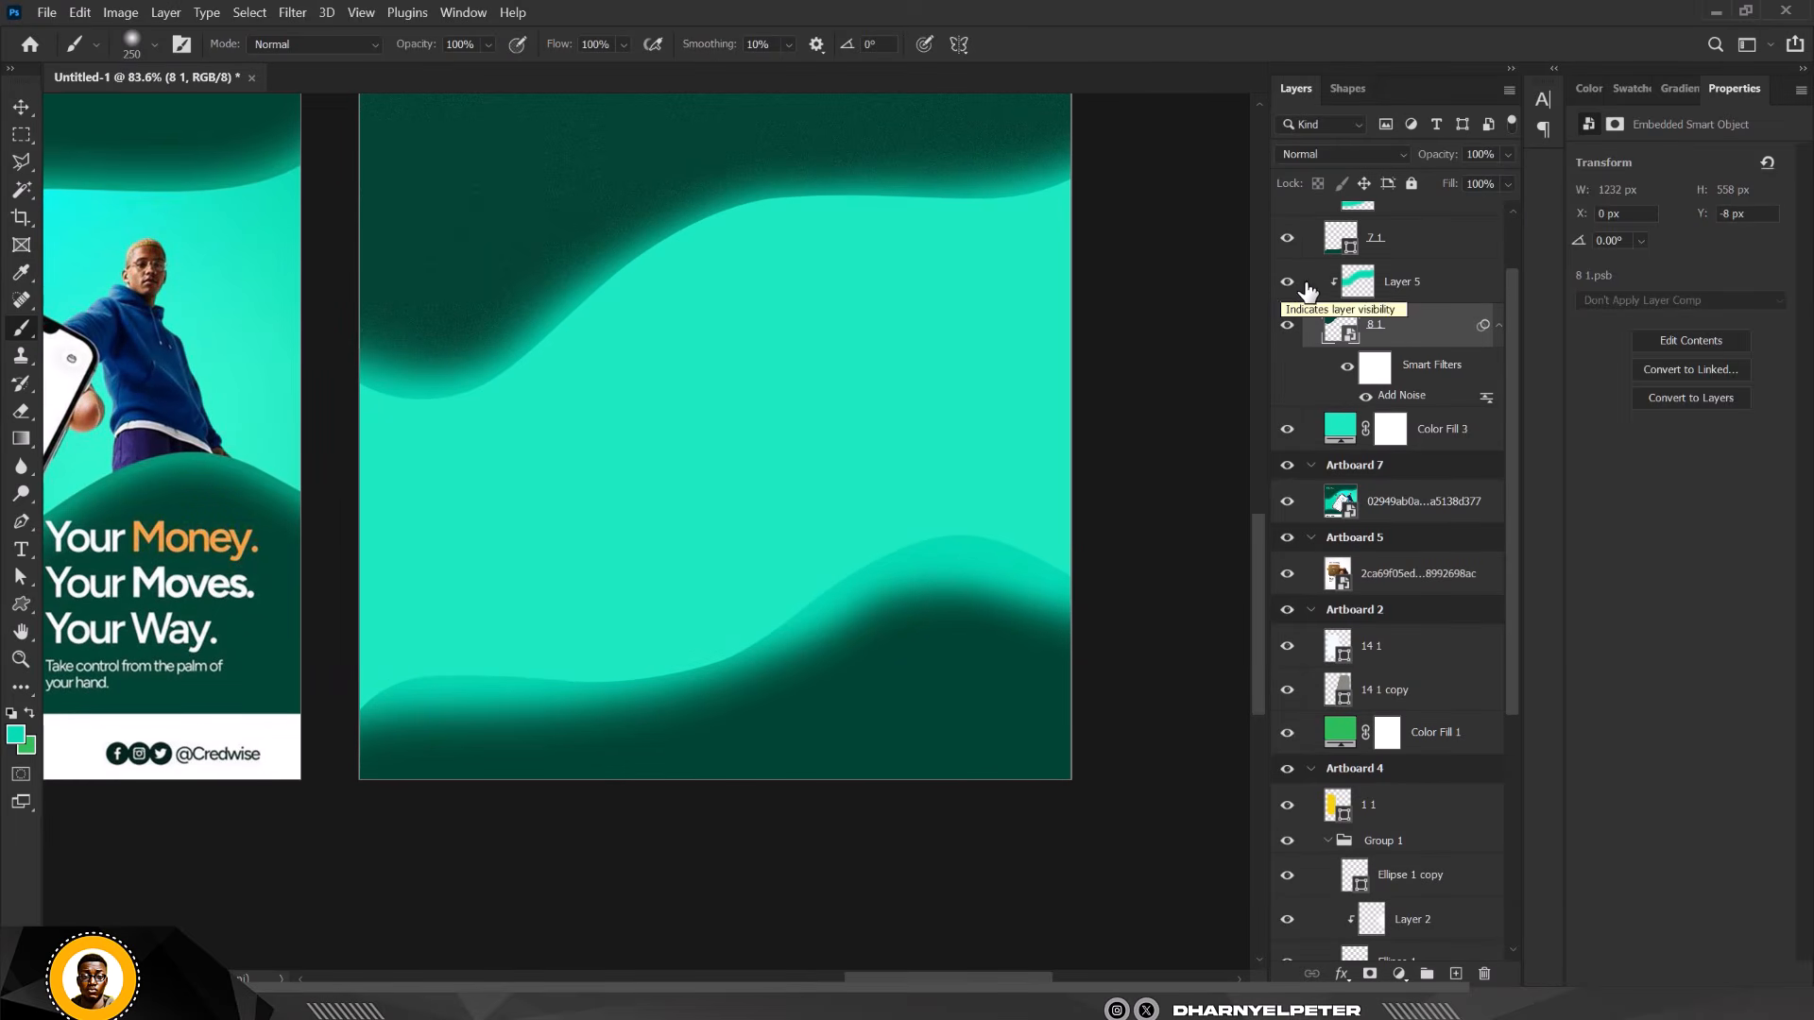
Inspect the lower wave's painted glow by hiding and reshowing its clipped layer, keeping that layer selected.
scroll(1405, 304, up, 2)
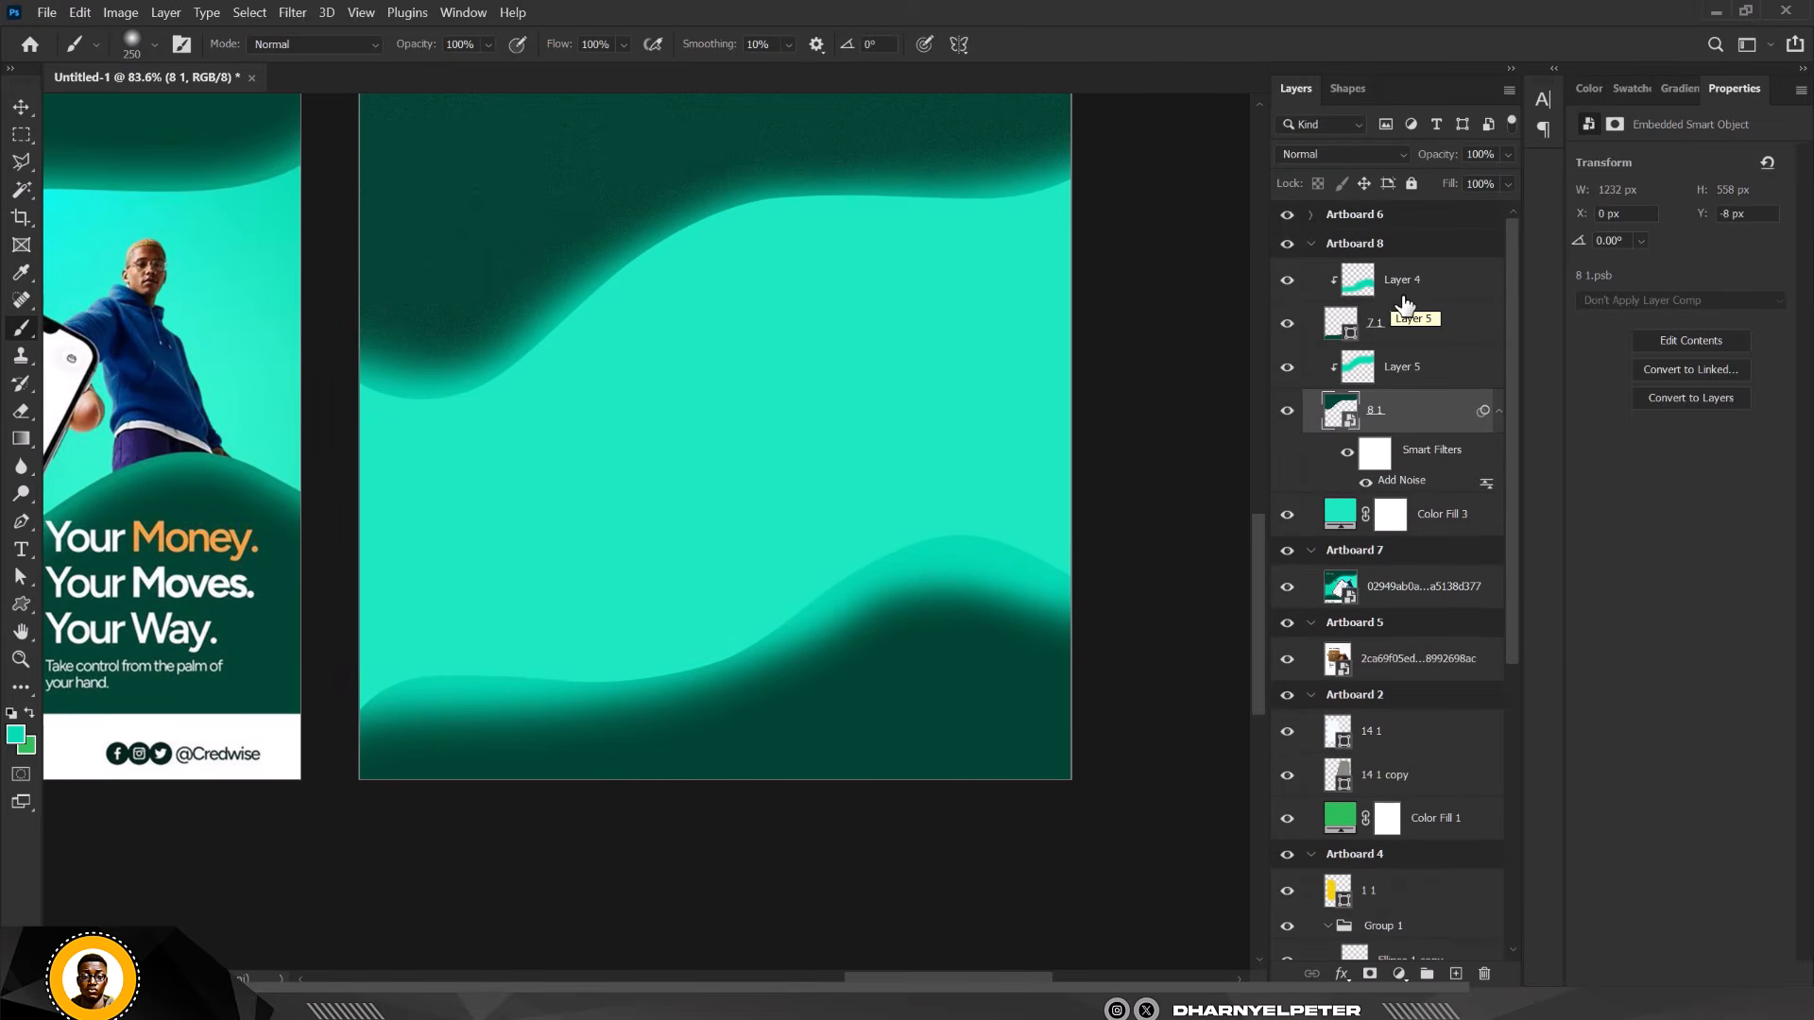
click(1288, 280)
click(1287, 281)
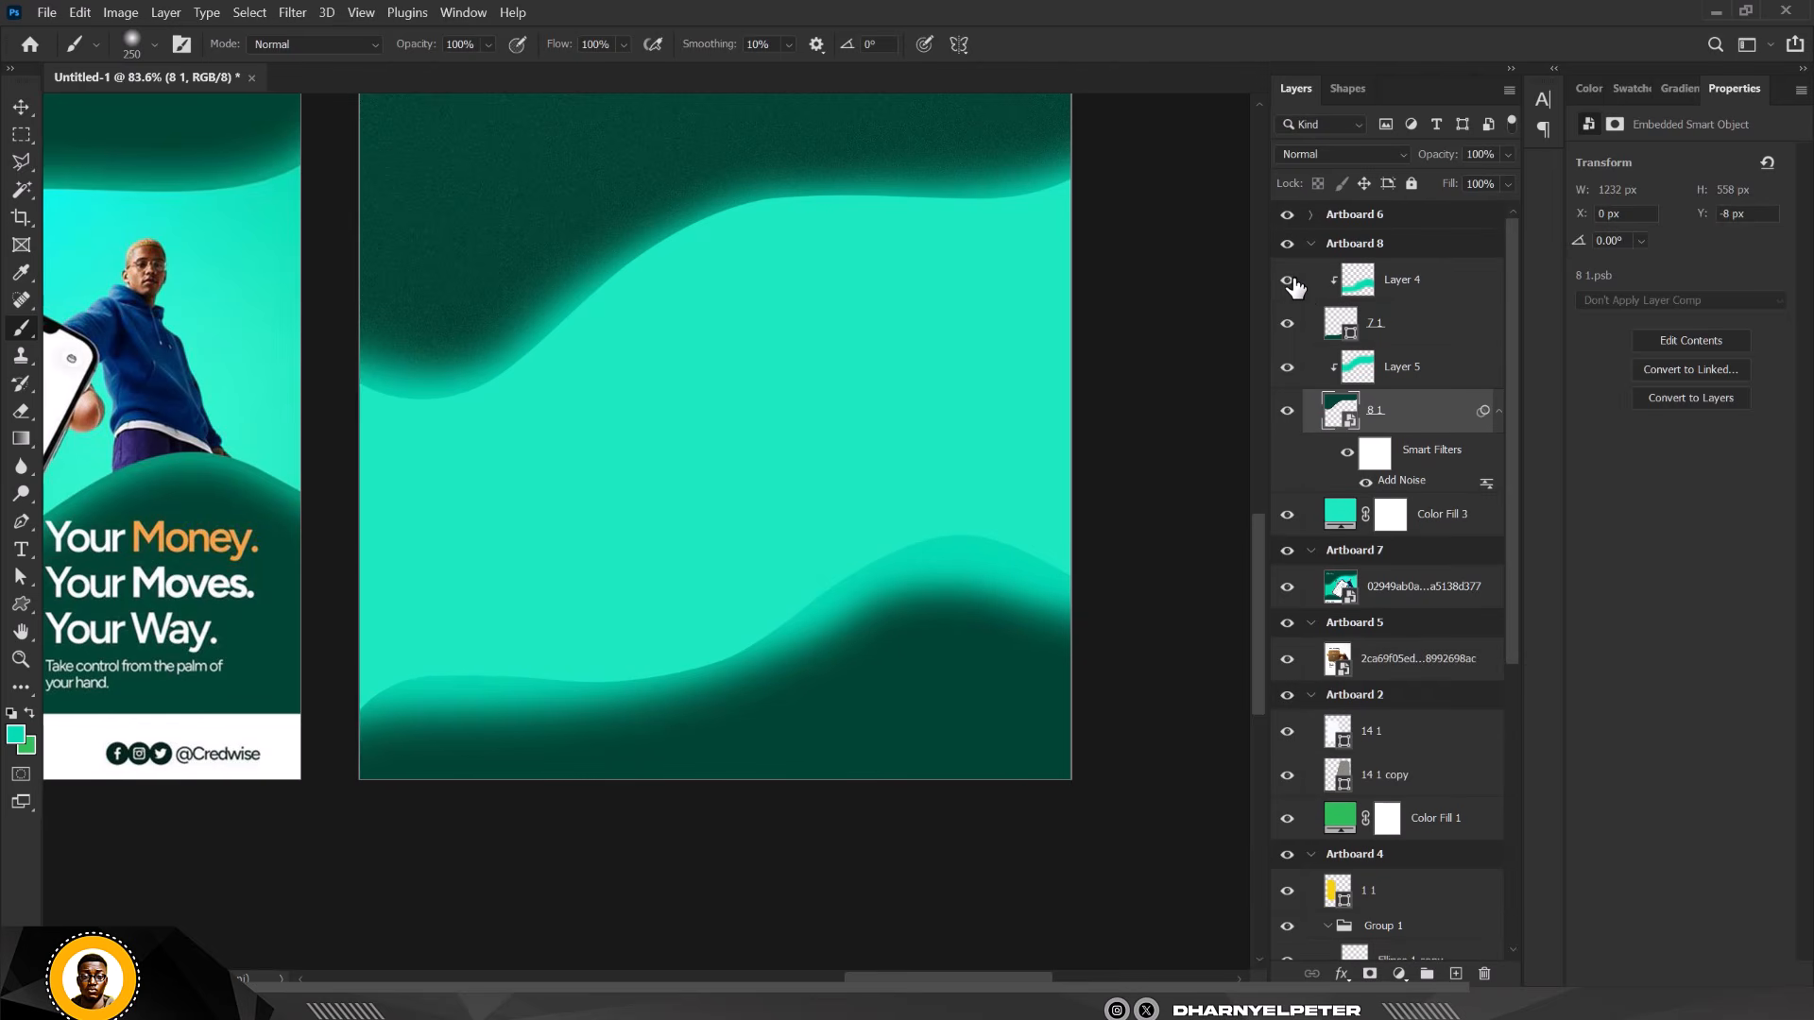
click(1417, 287)
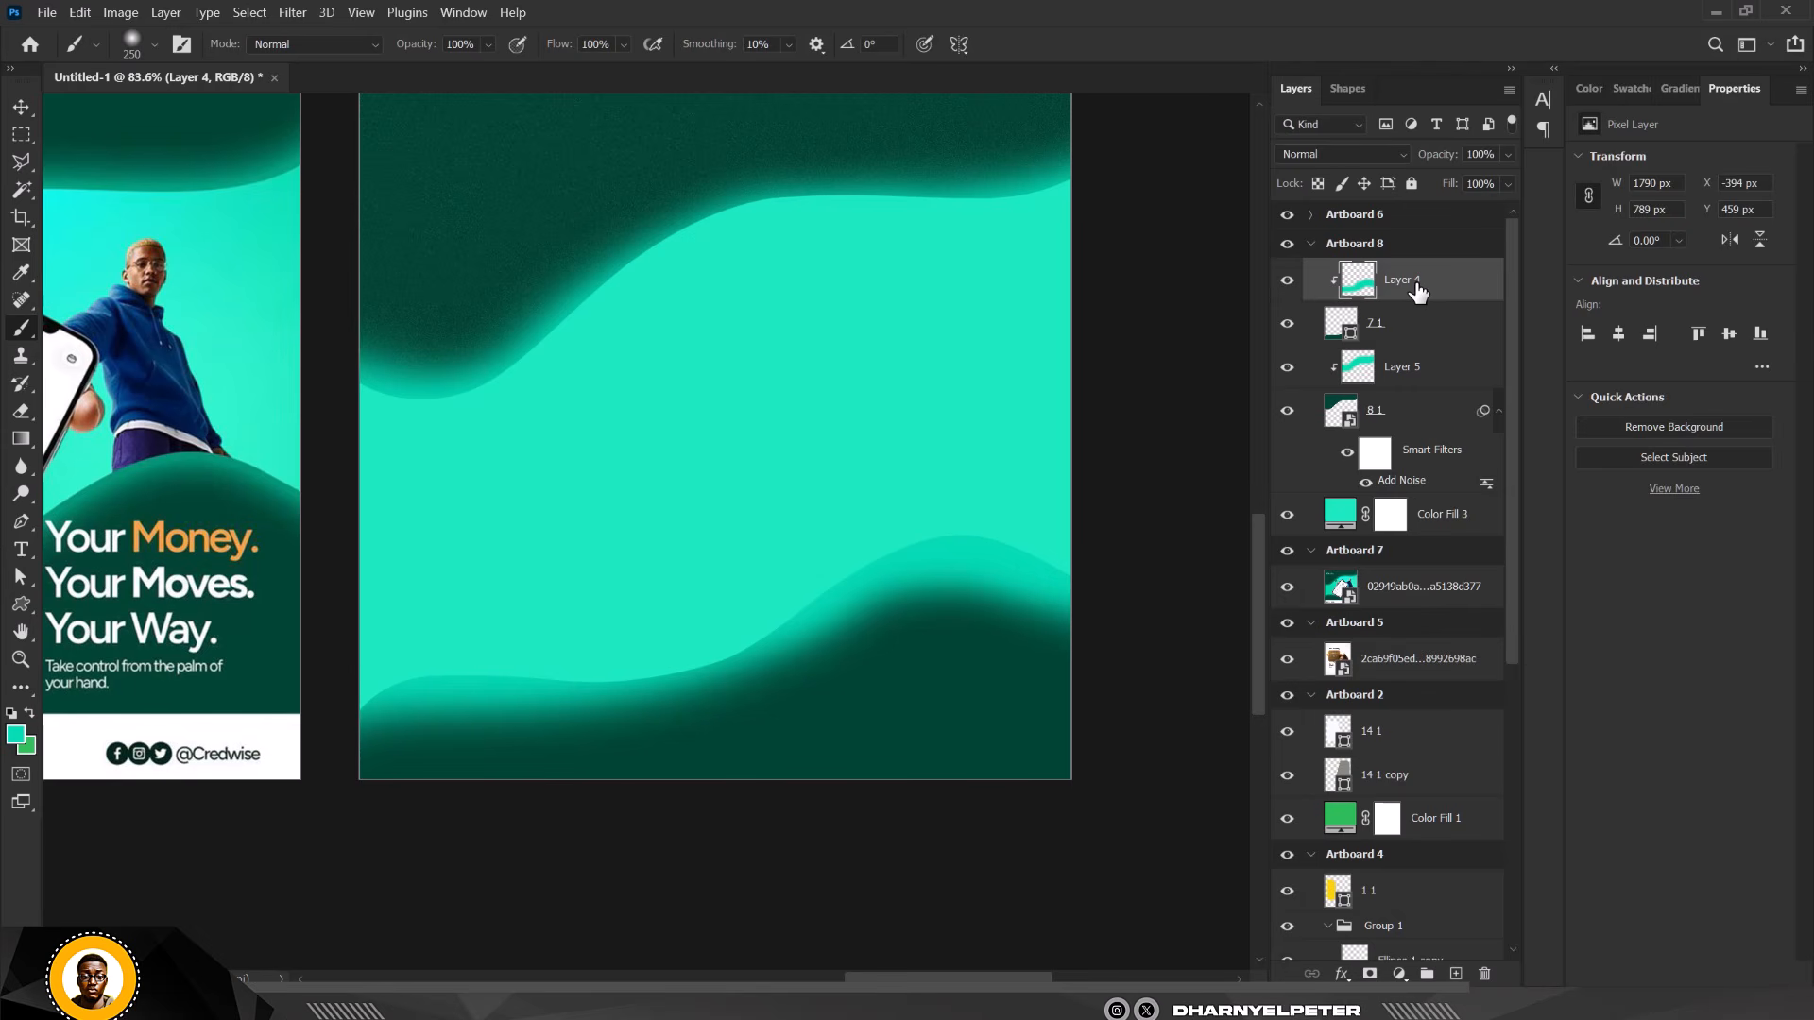
scroll(891, 547, down, 3)
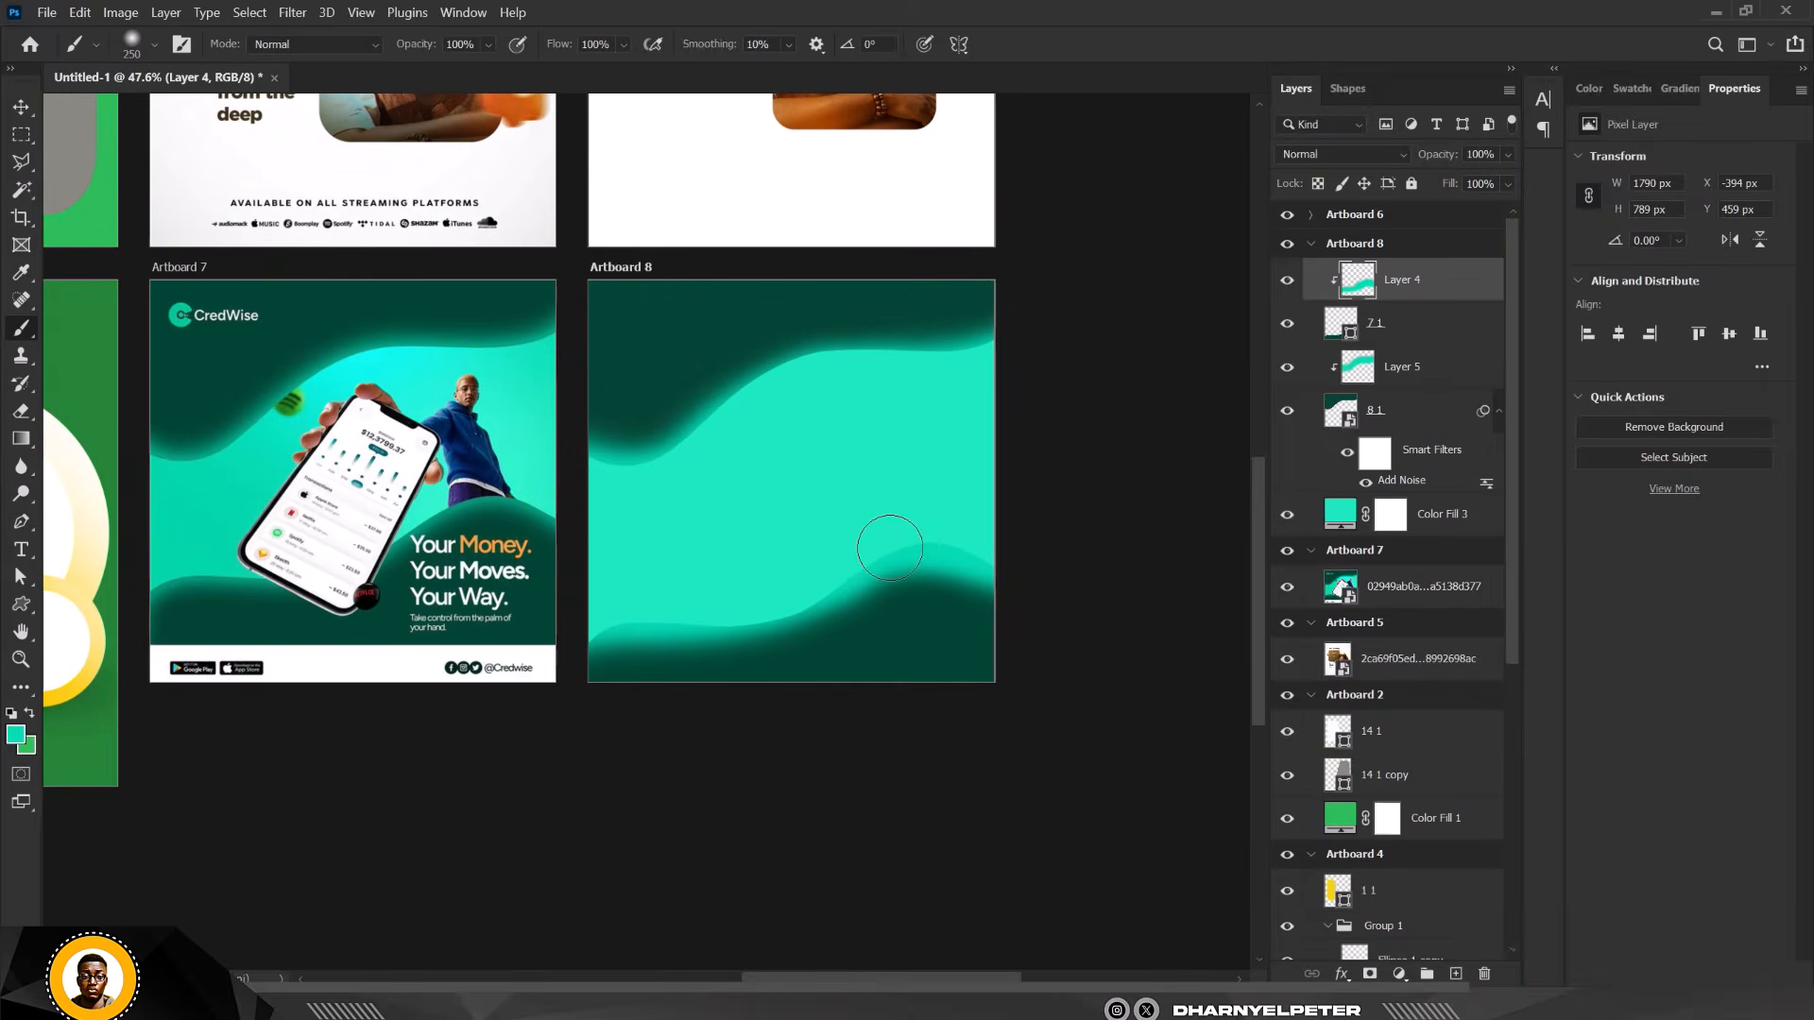
scroll(852, 499, up, 2)
scroll(852, 499, up, 3)
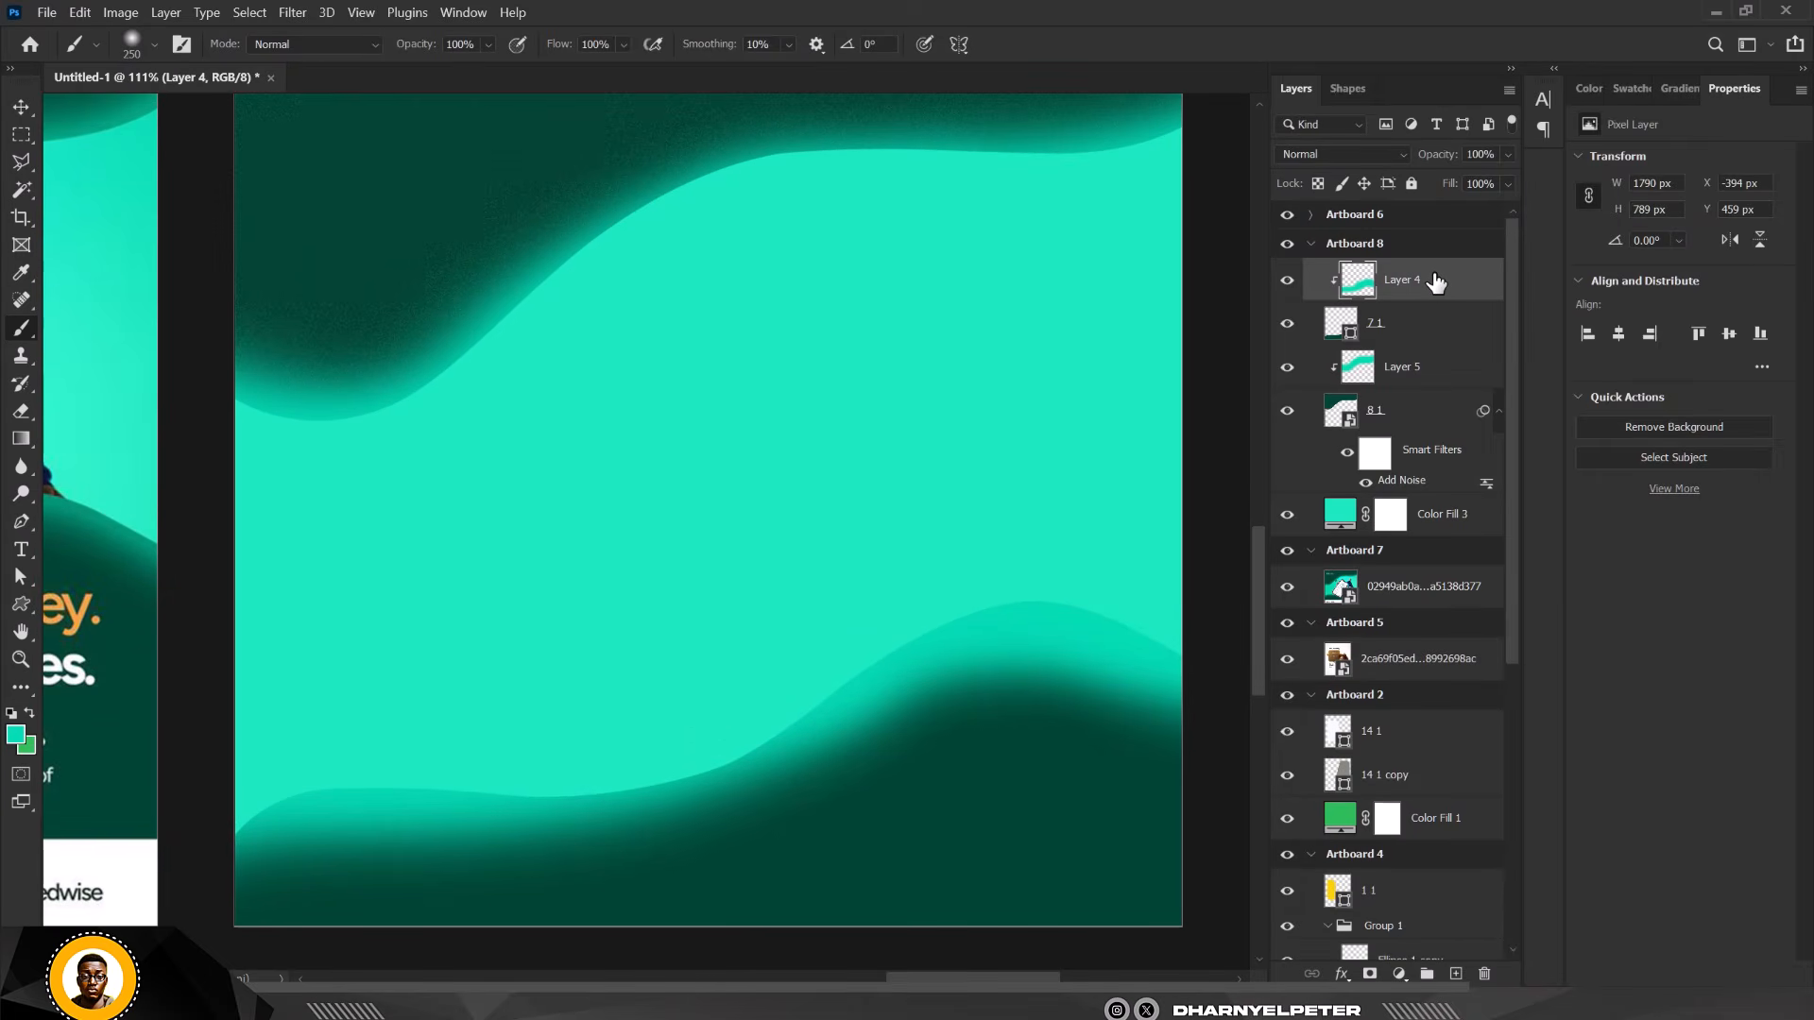
click(1286, 281)
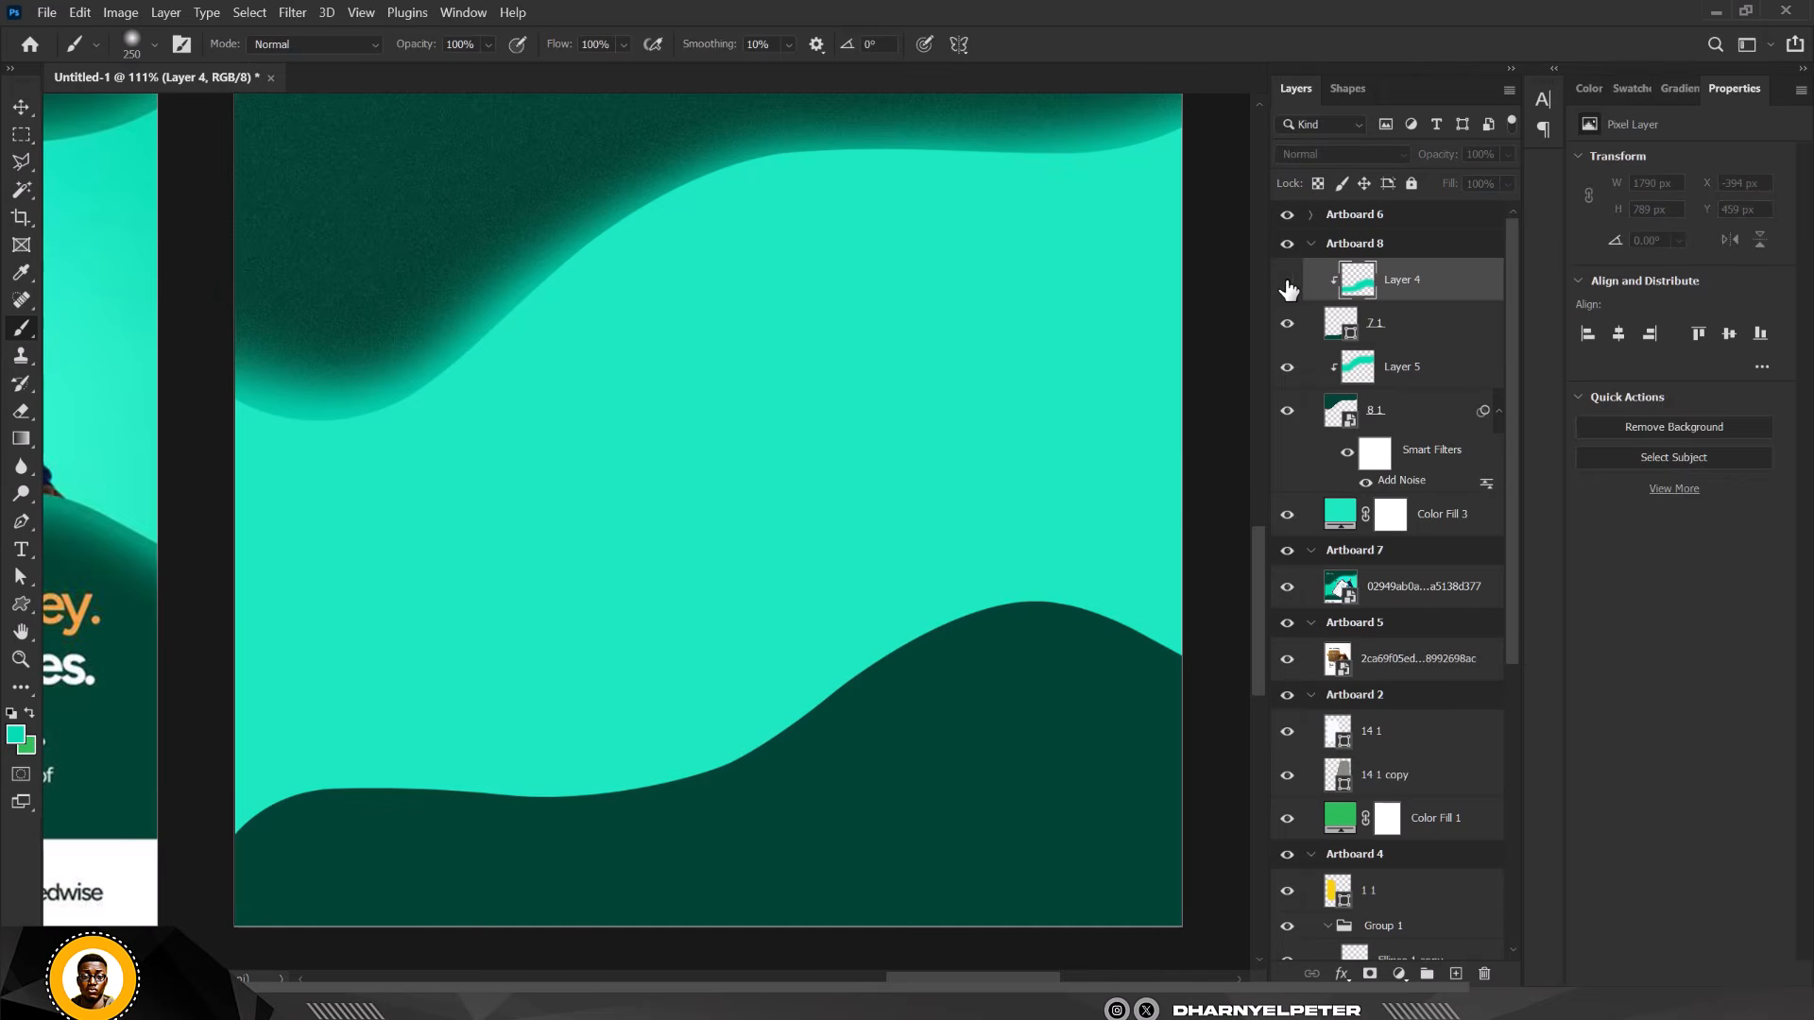
click(1286, 282)
scroll(850, 478, down, 7)
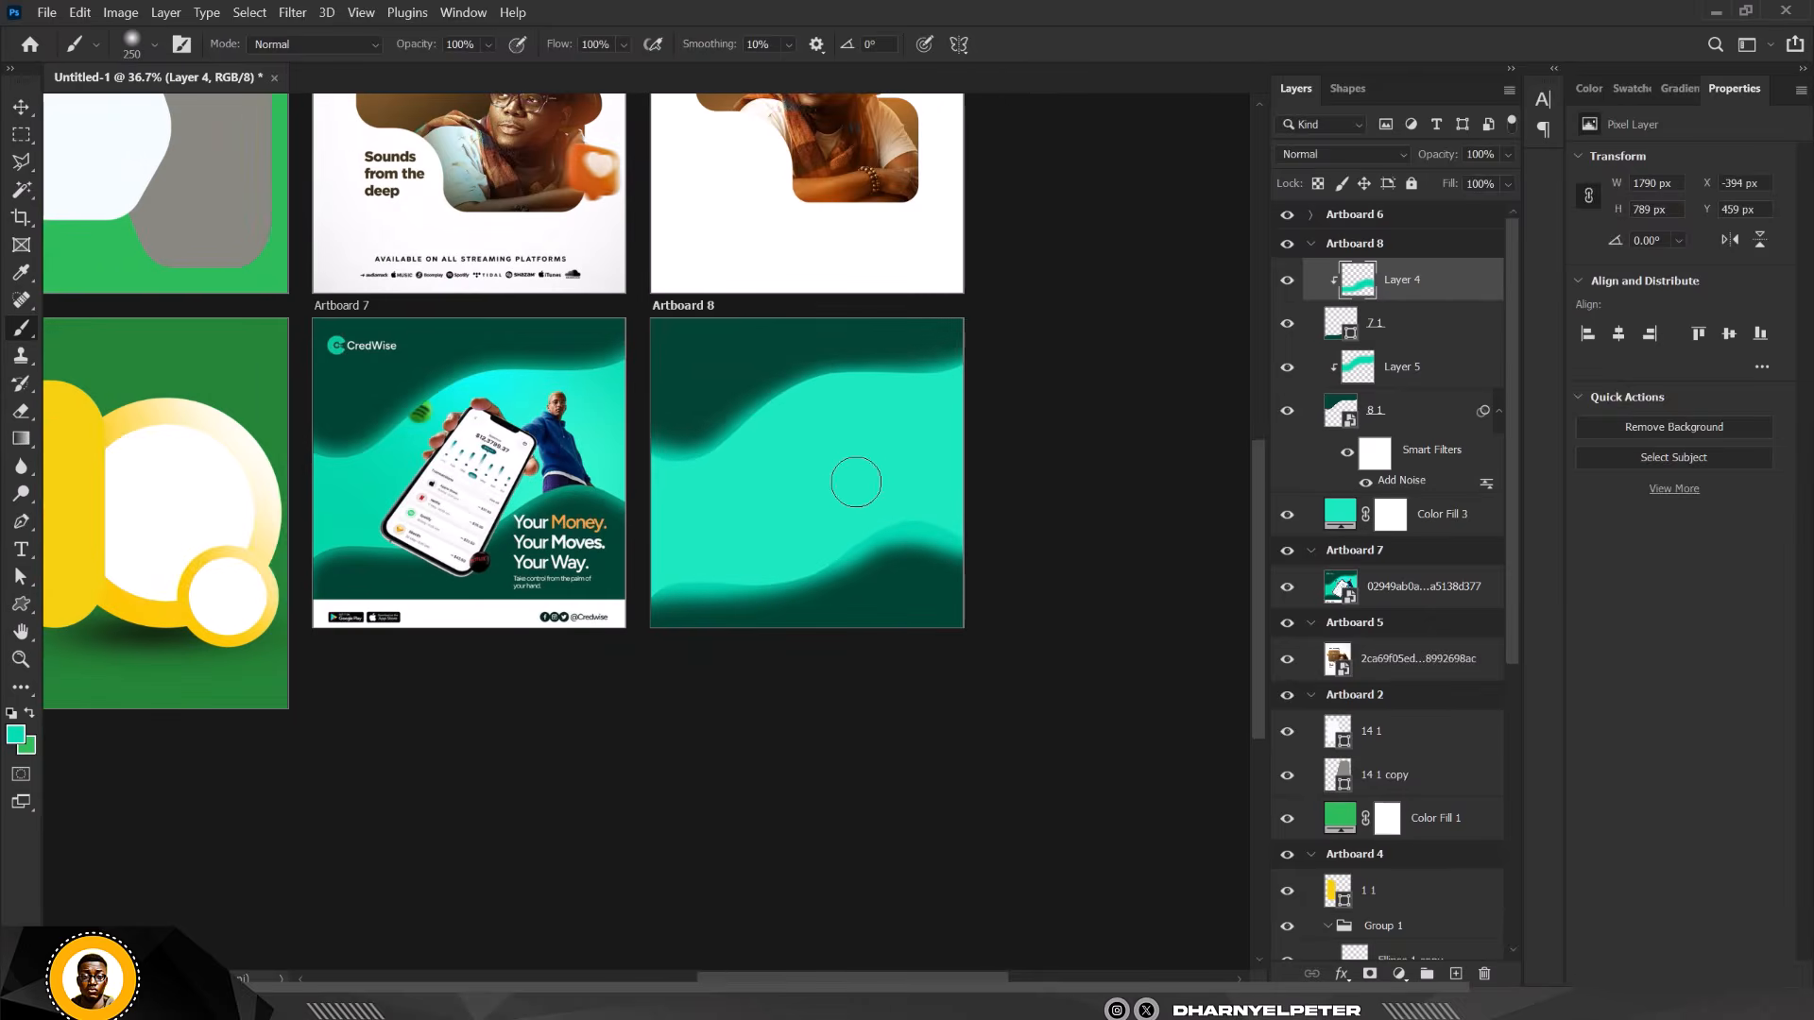
scroll(771, 421, up, 3)
scroll(771, 421, up, 1)
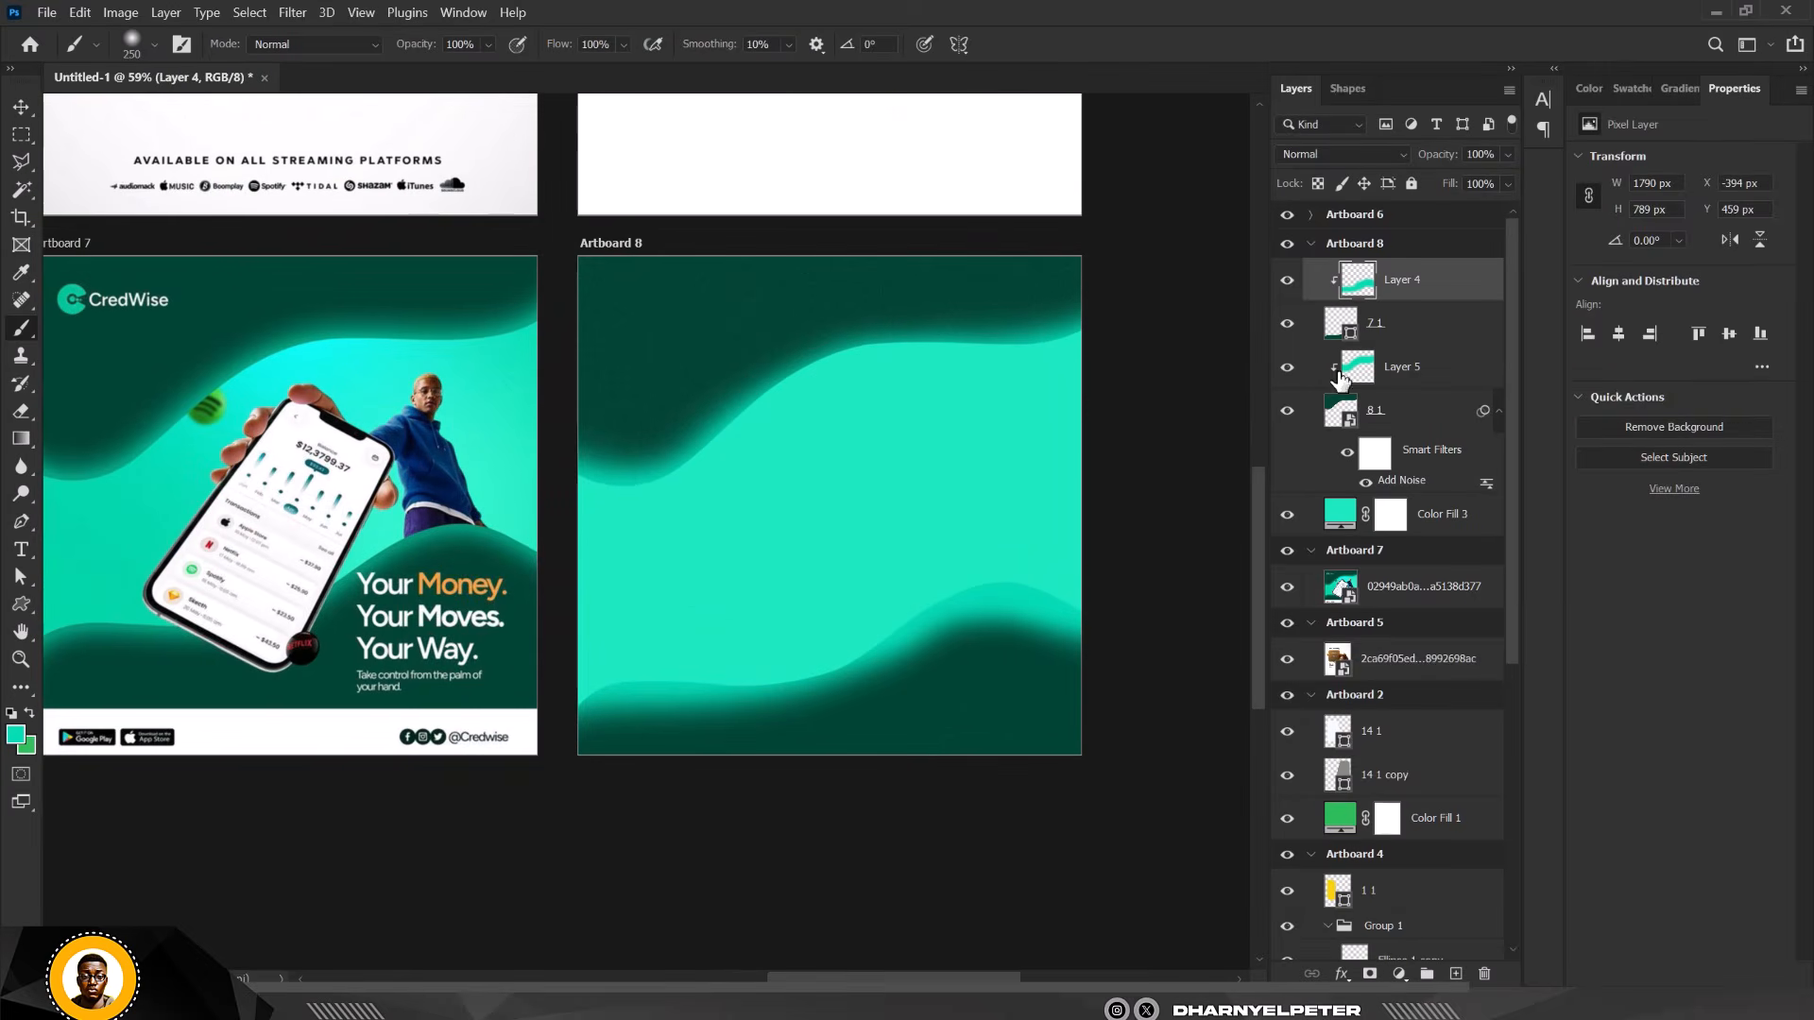
Change Artboard 8's background color fill to the slightly darker turquoise #22d9b6.
double_click(1344, 515)
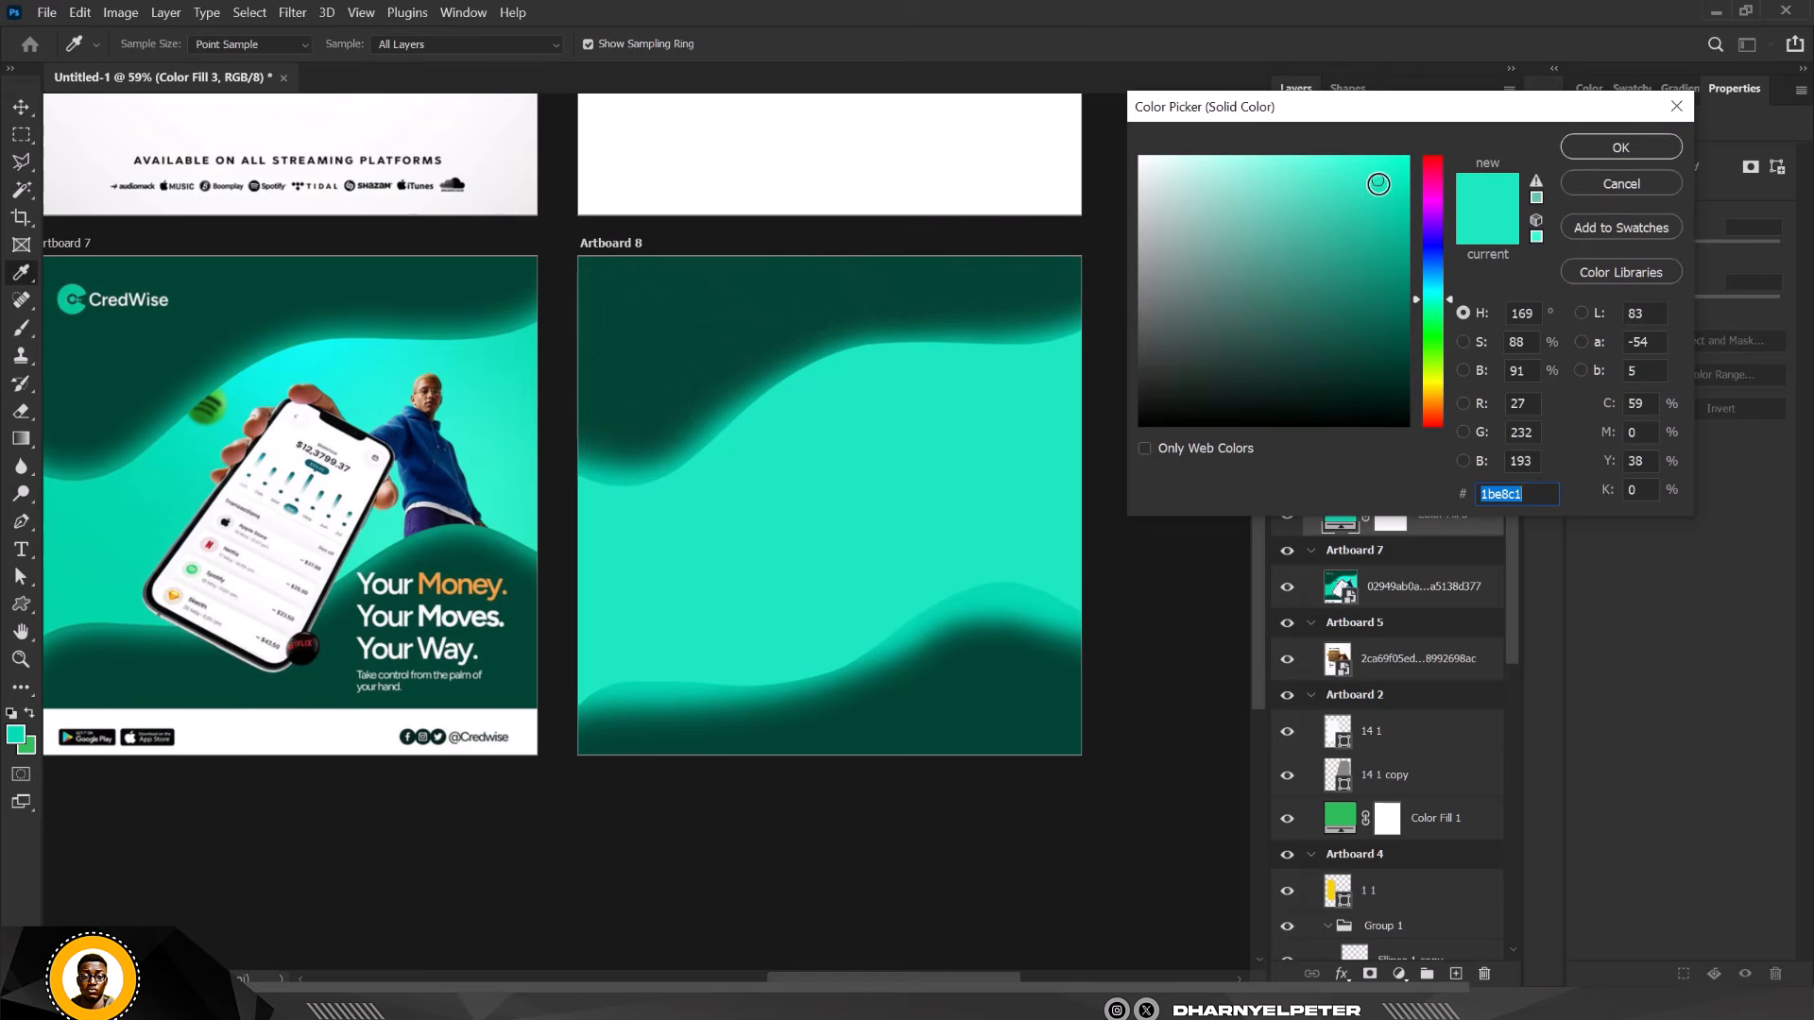
mouse_move(1378, 183)
mouse_down()
mouse_move(1370, 218)
mouse_move(1368, 194)
mouse_up()
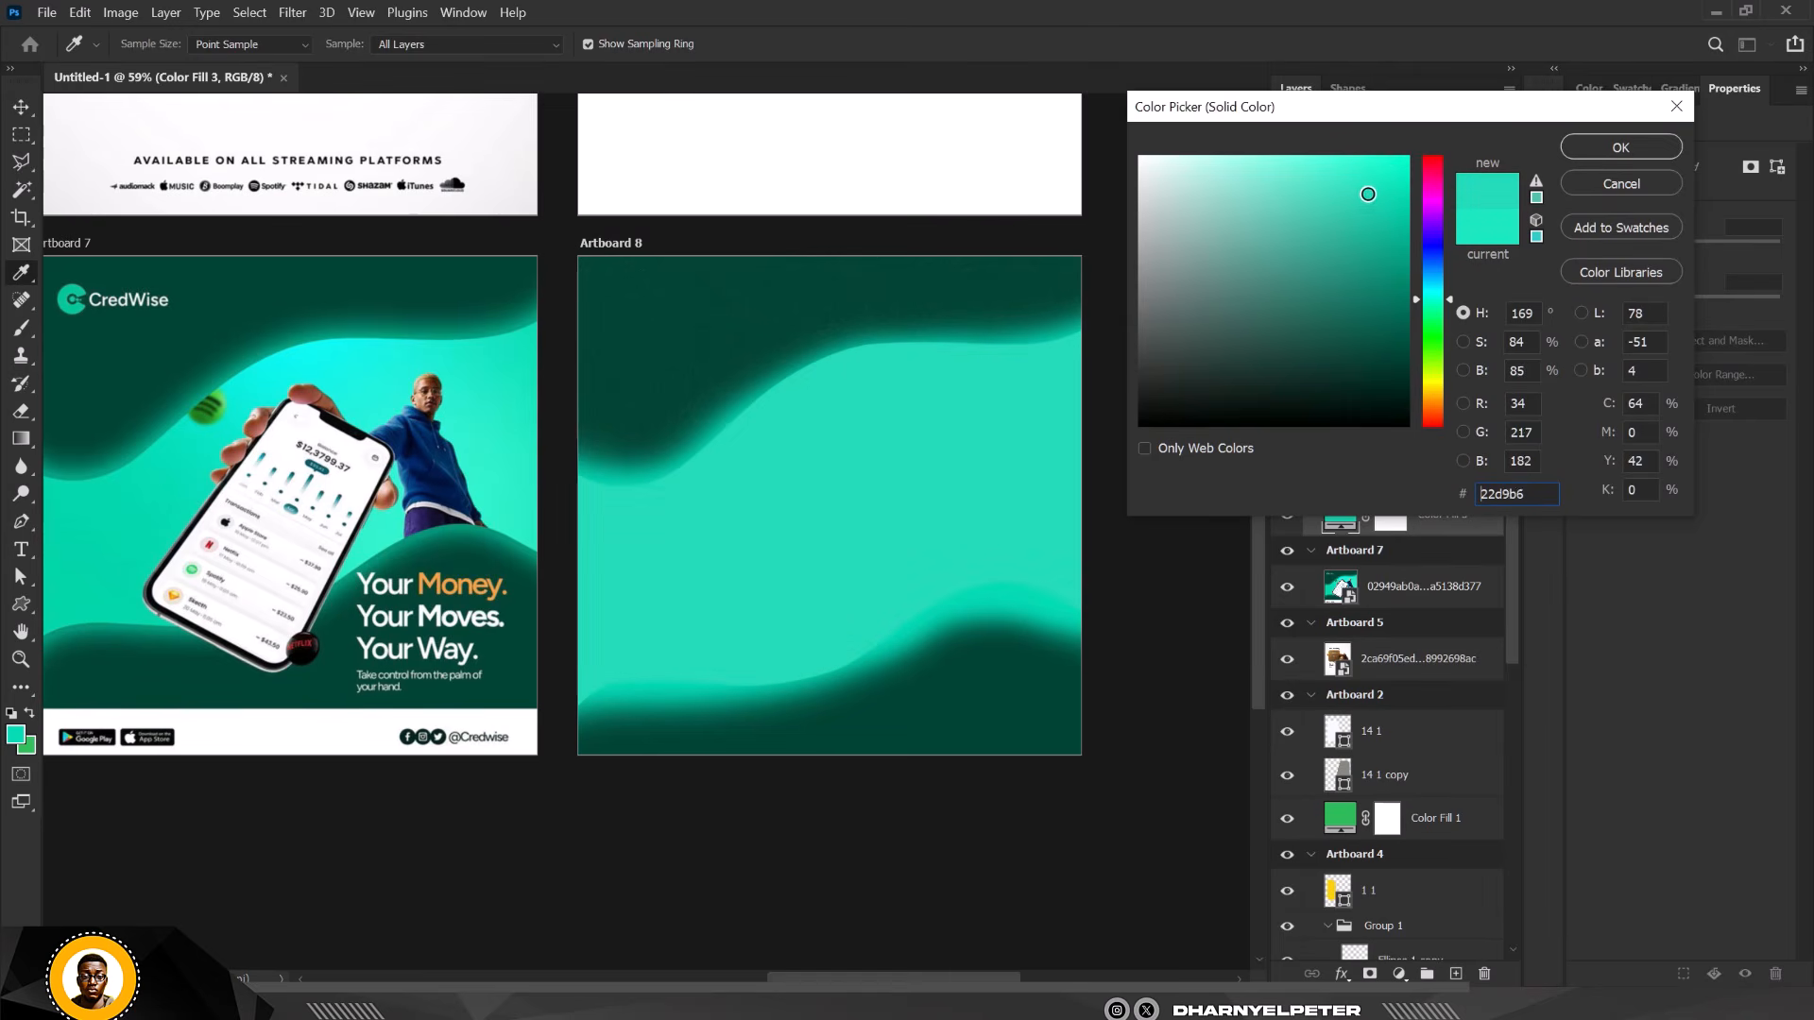
click(1620, 147)
scroll(863, 568, down, 4)
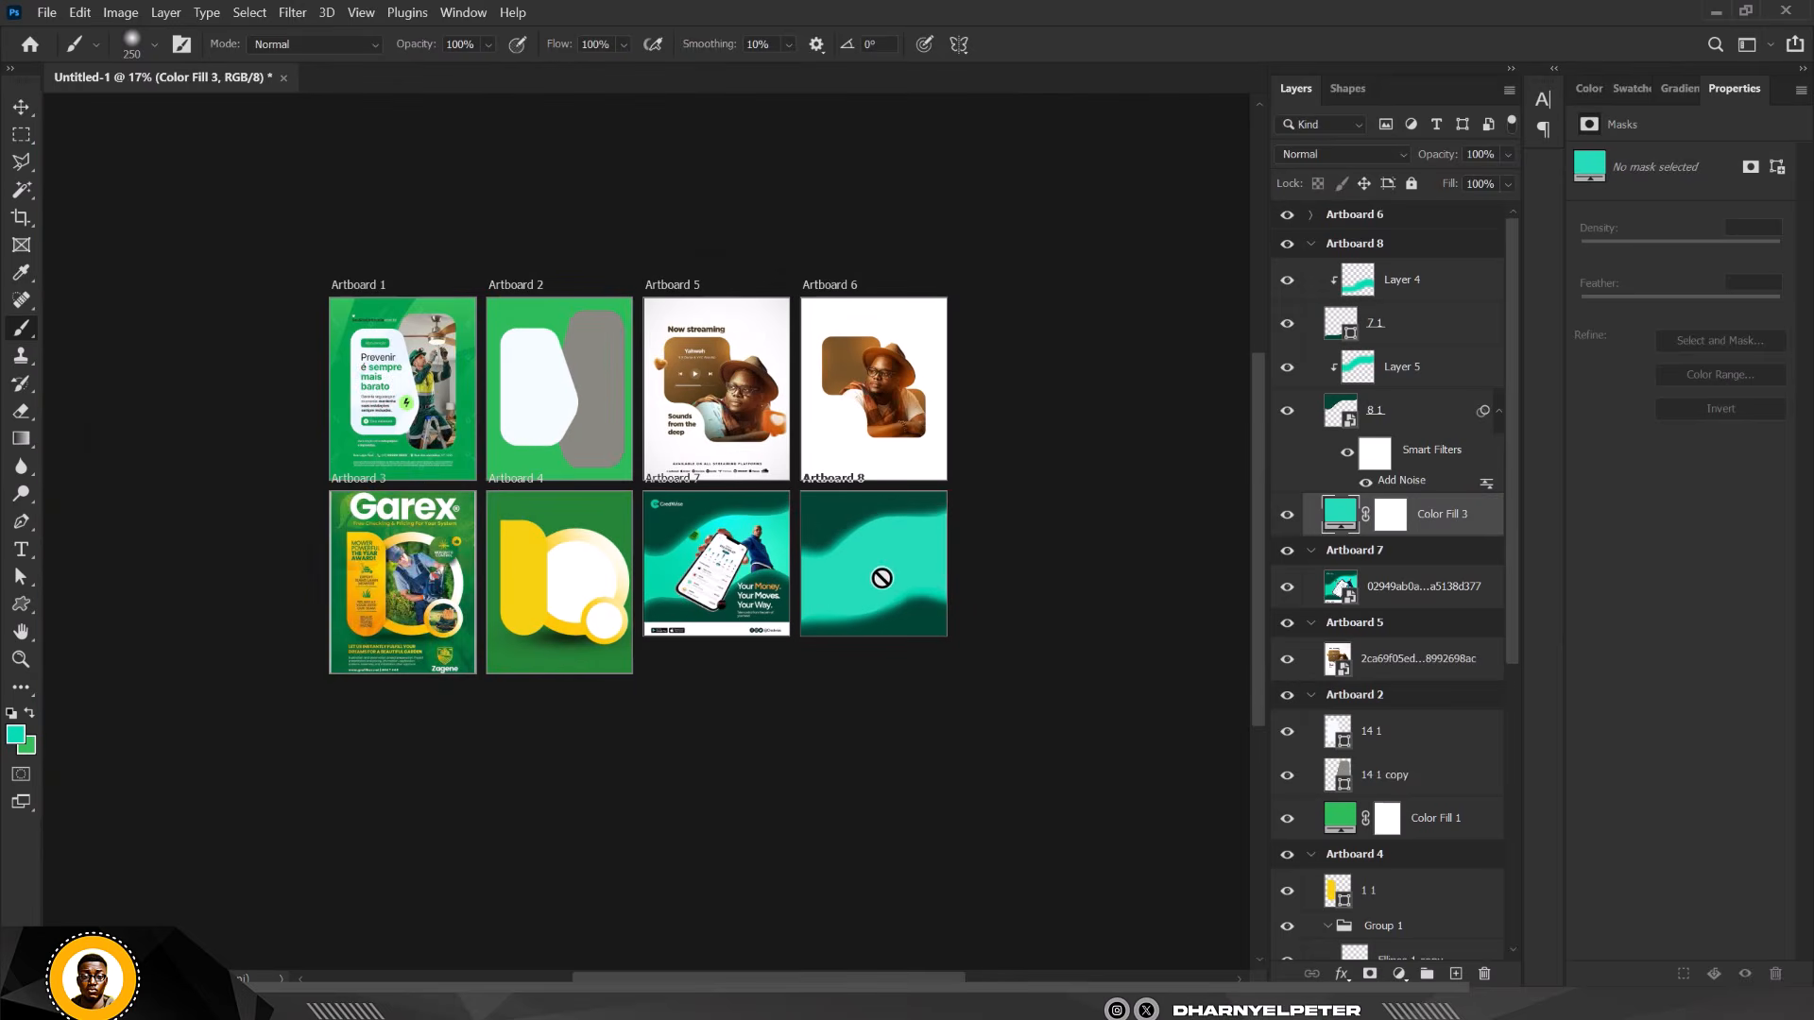
scroll(864, 568, up, 3)
scroll(812, 572, down, 4)
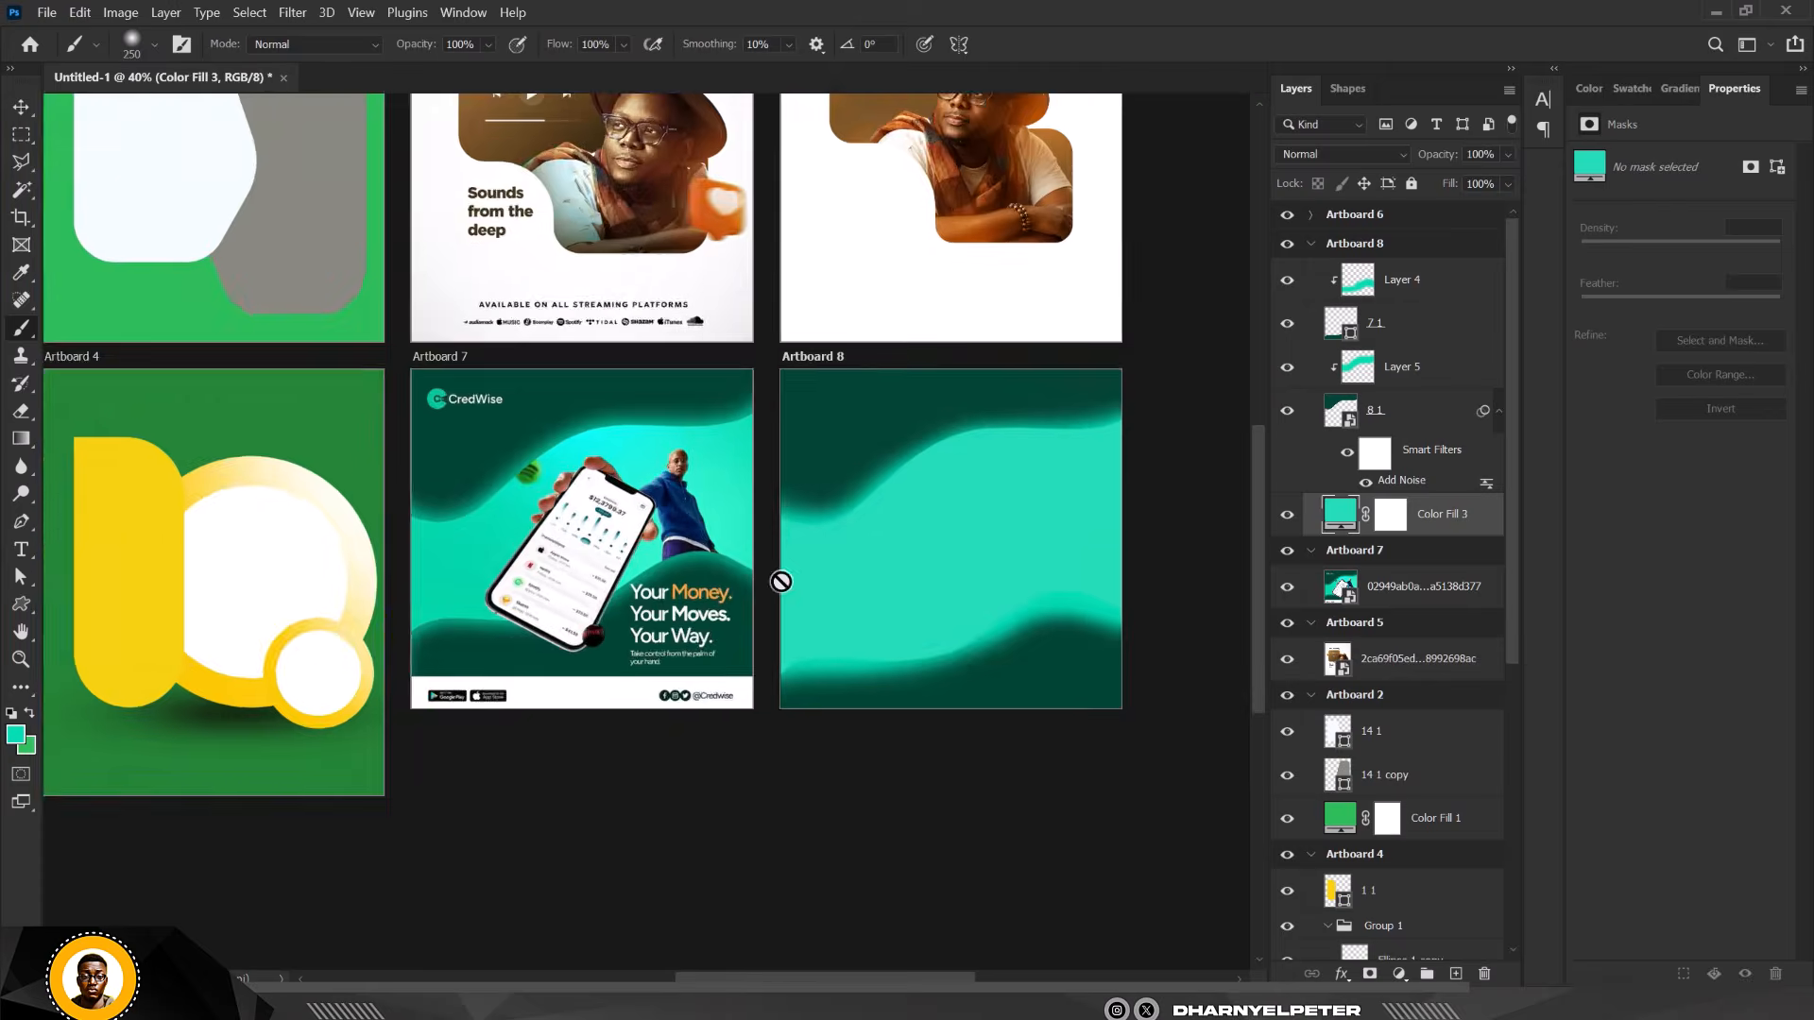
Set the two clipped glow layers on Artboard 8's upper and lower waves to Screen blend mode at 62% opacity.
scroll(821, 564, up, 4)
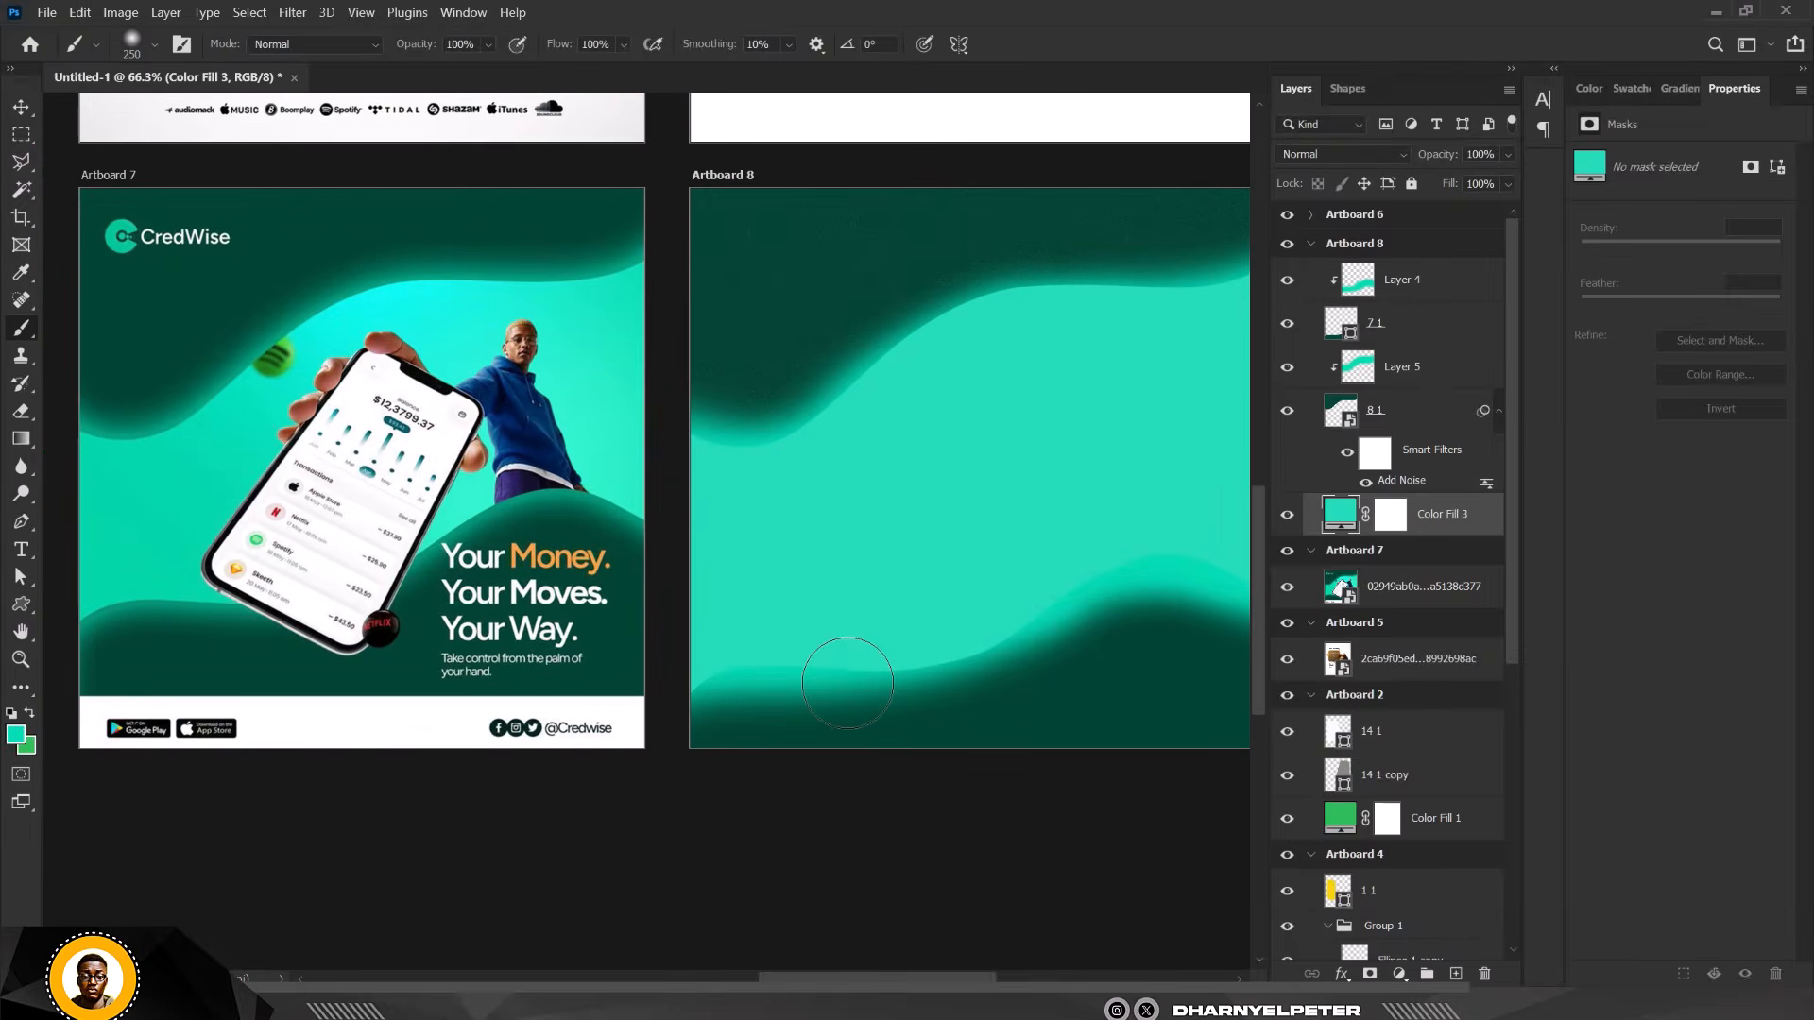
scroll(825, 478, down, 3)
scroll(992, 444, up, 1)
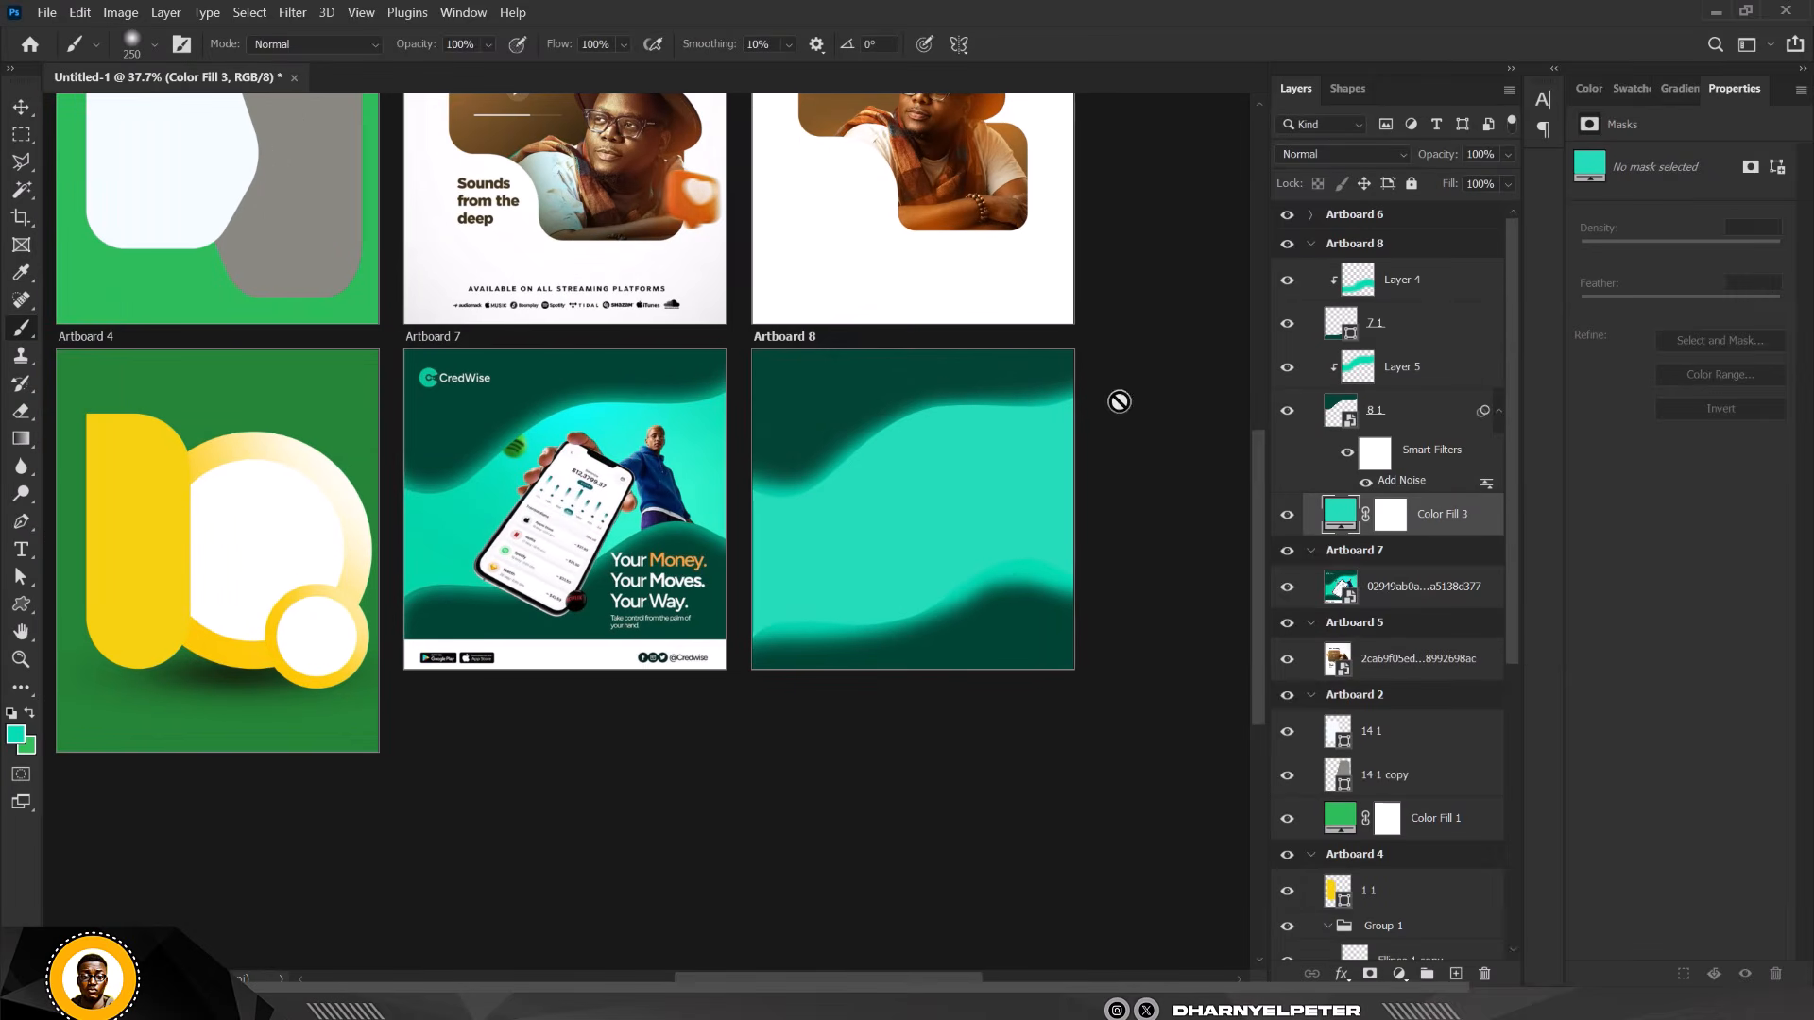
click(1430, 380)
ctrl+click(1443, 278)
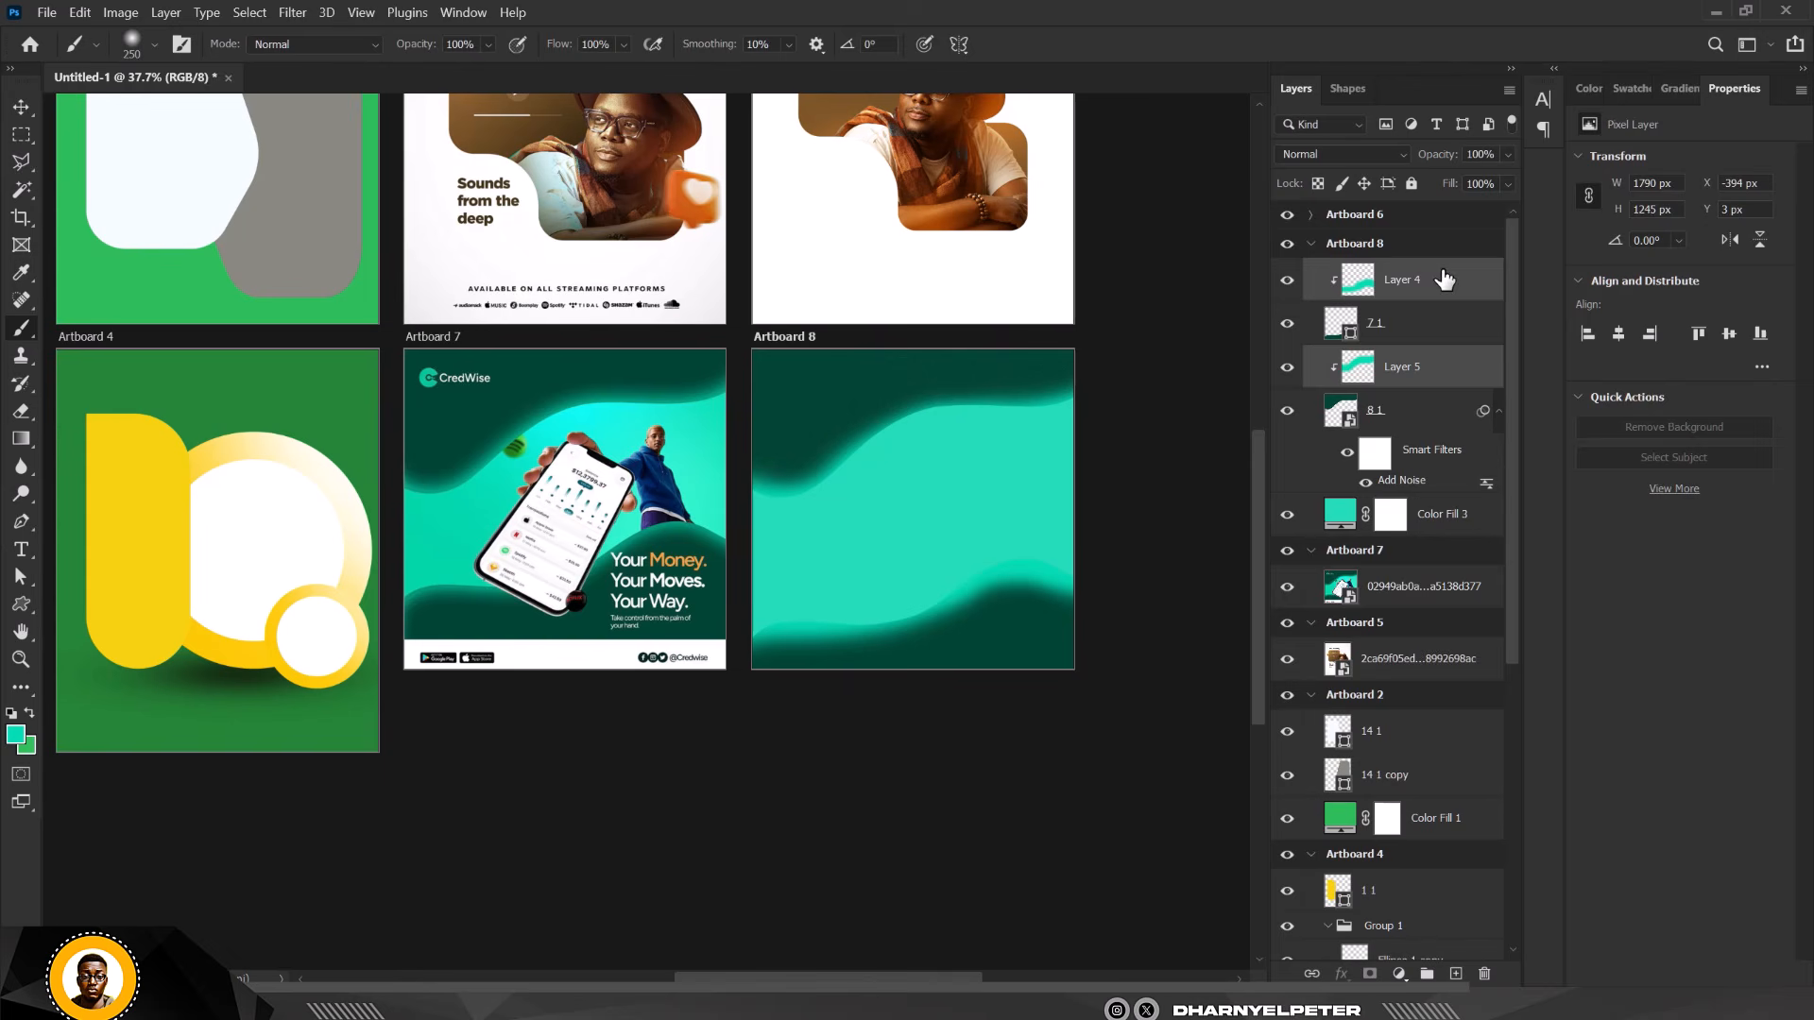
click(1345, 155)
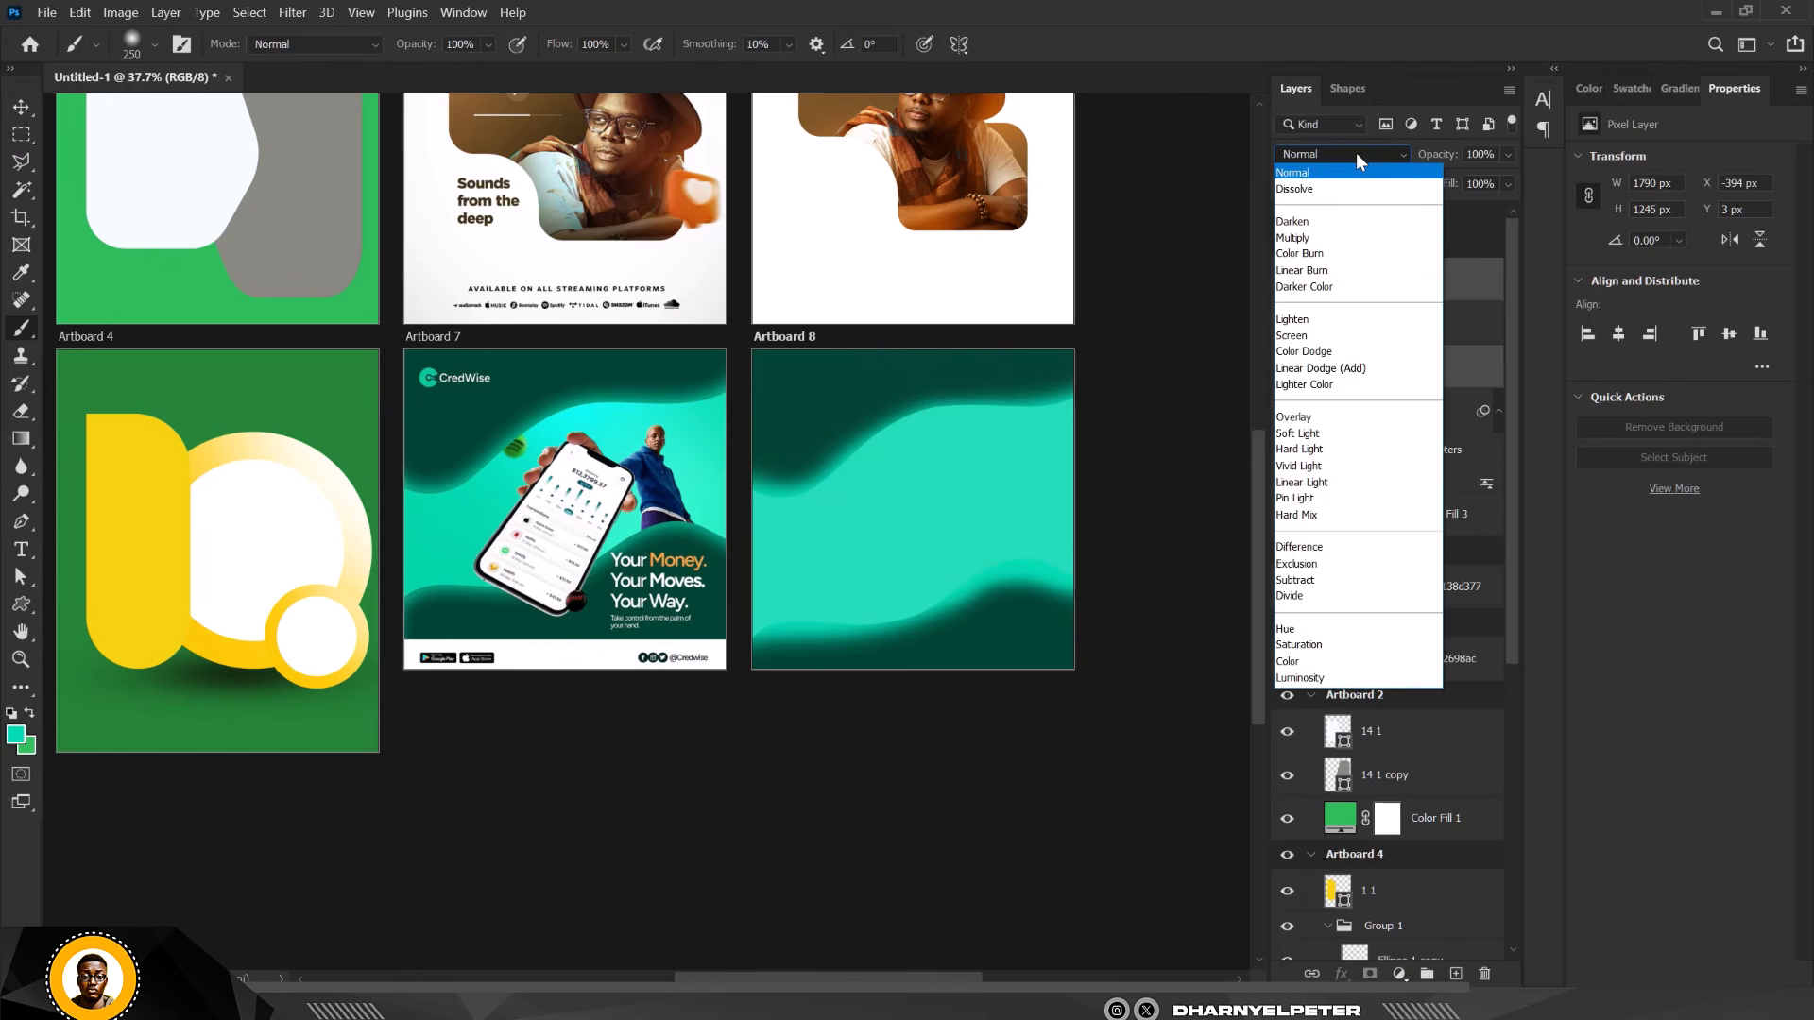
click(1302, 338)
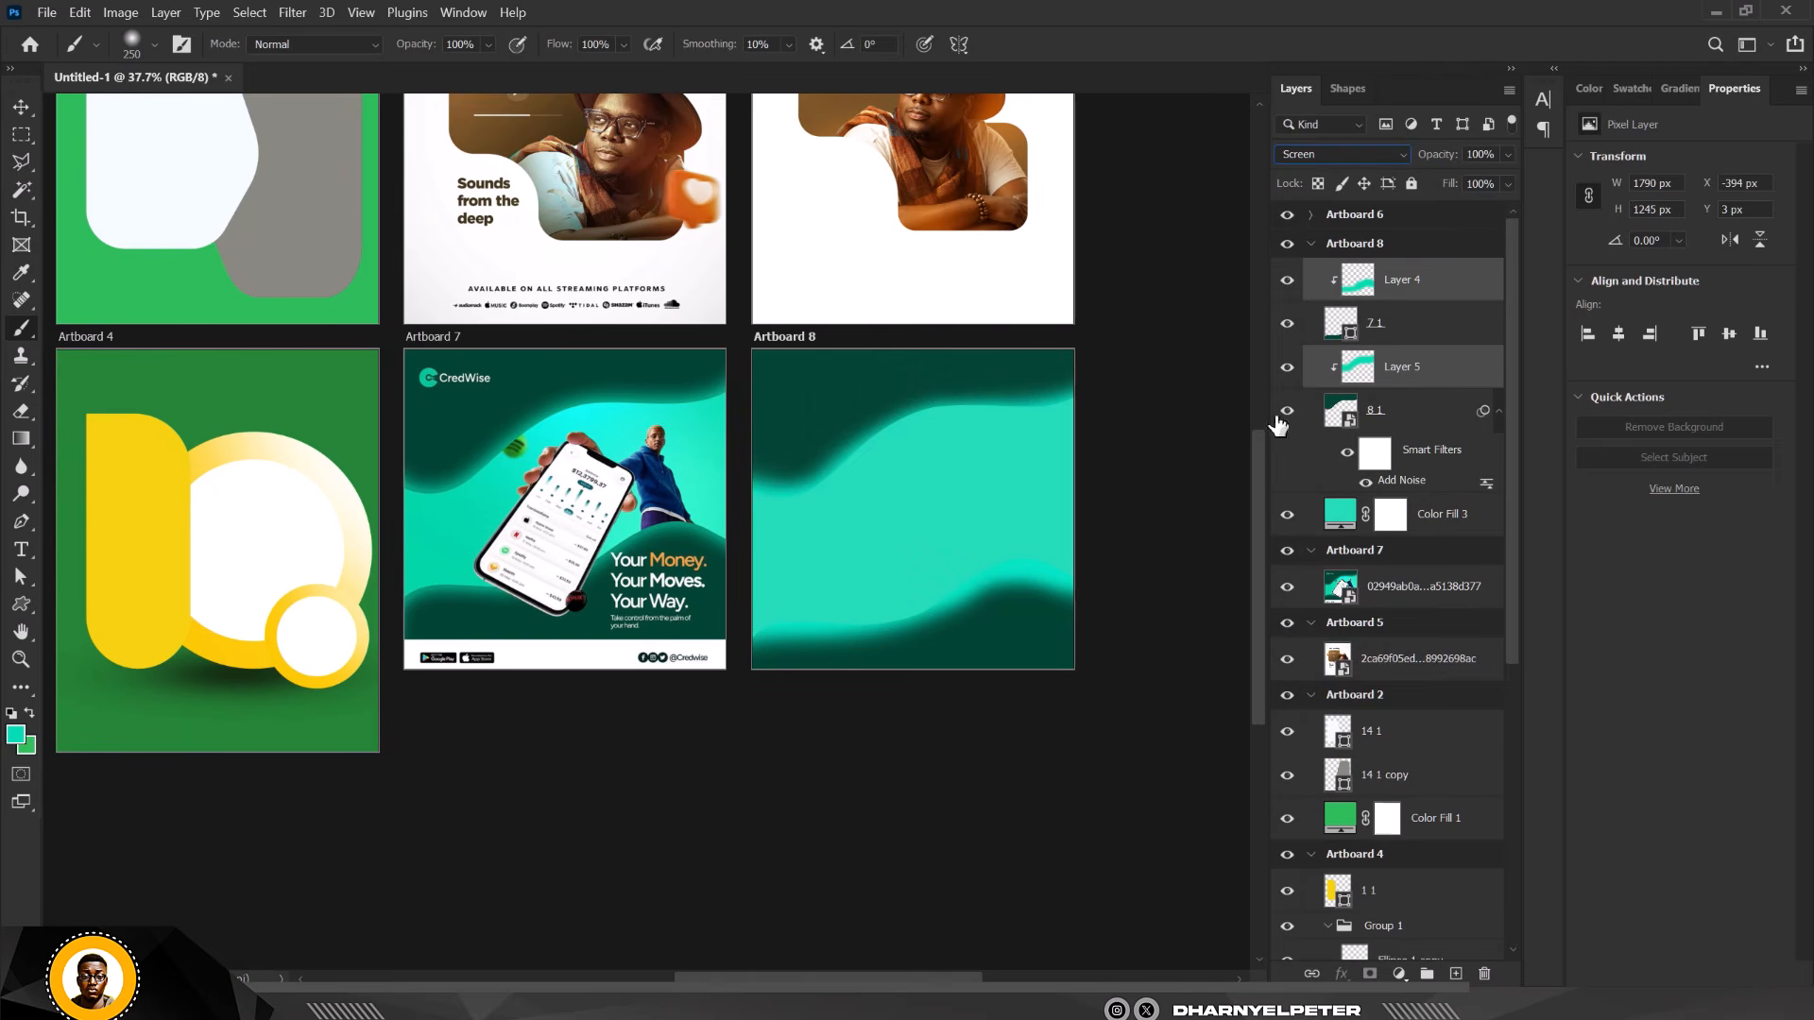
click(1510, 154)
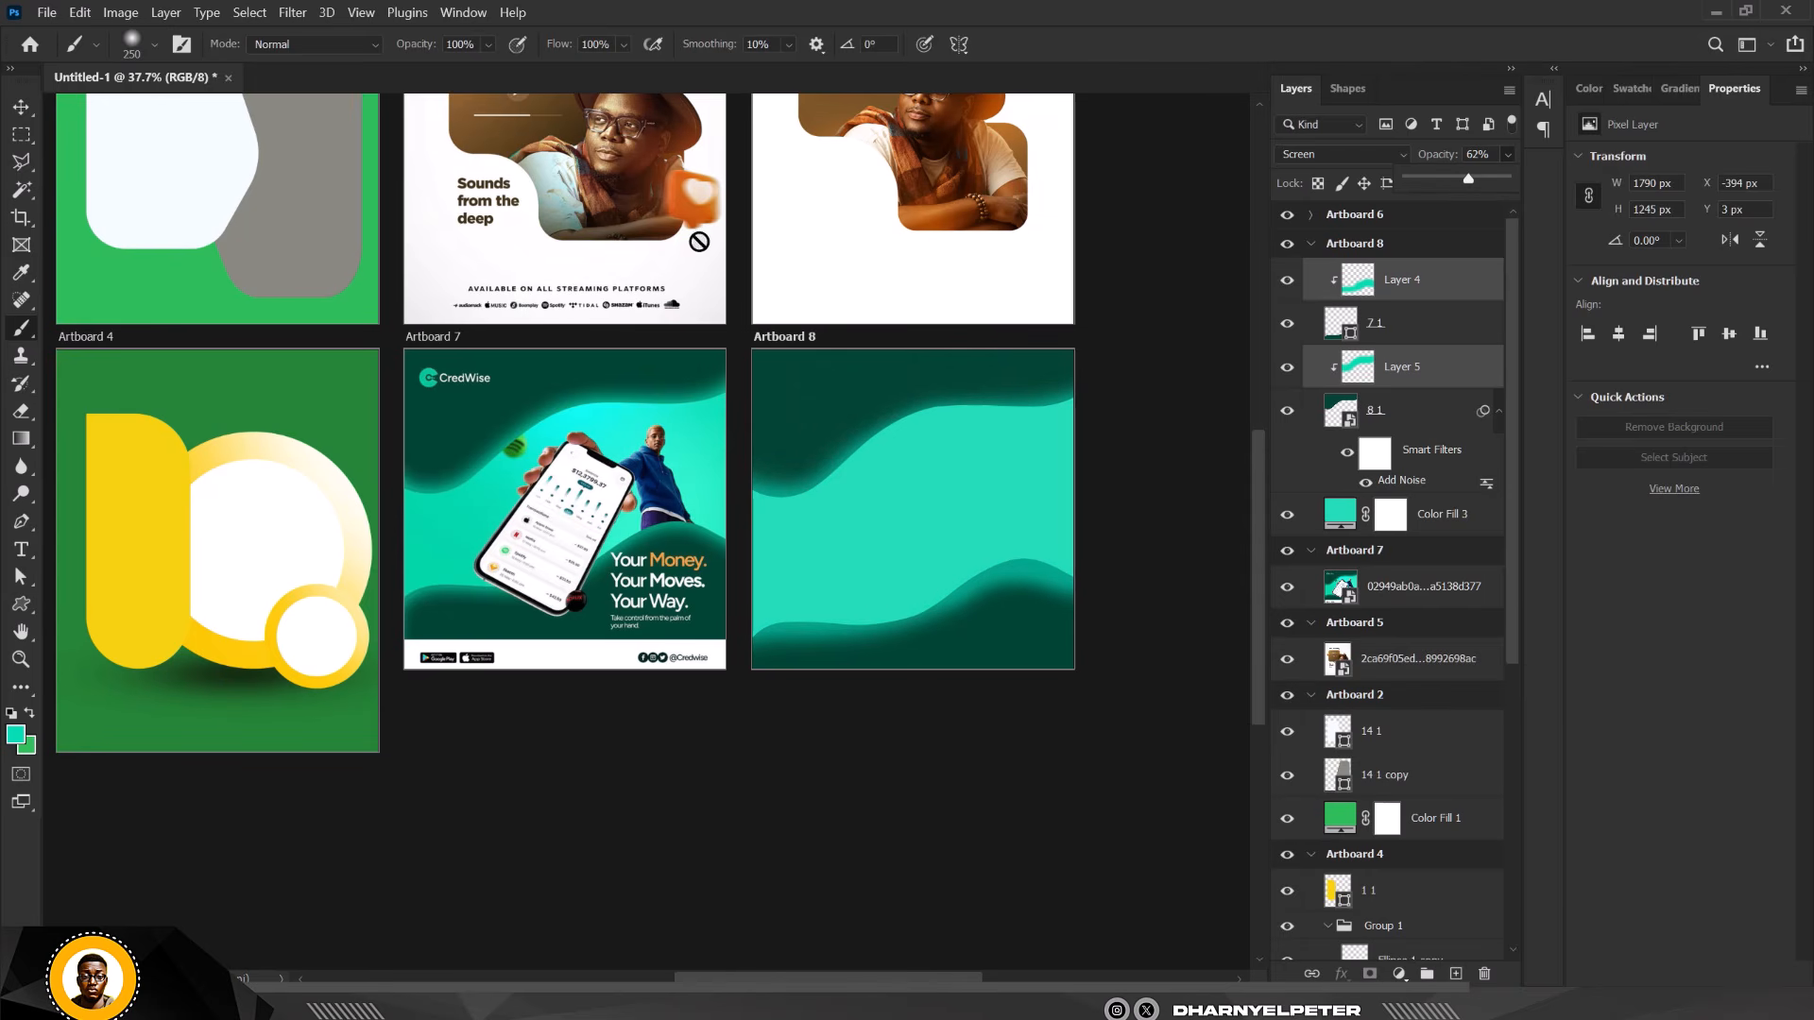
Review all the recreated artboards beside their reference flyers, and display the SOCIAL MEDIA 002 custom shapes.
click(21, 108)
scroll(917, 436, down, 6)
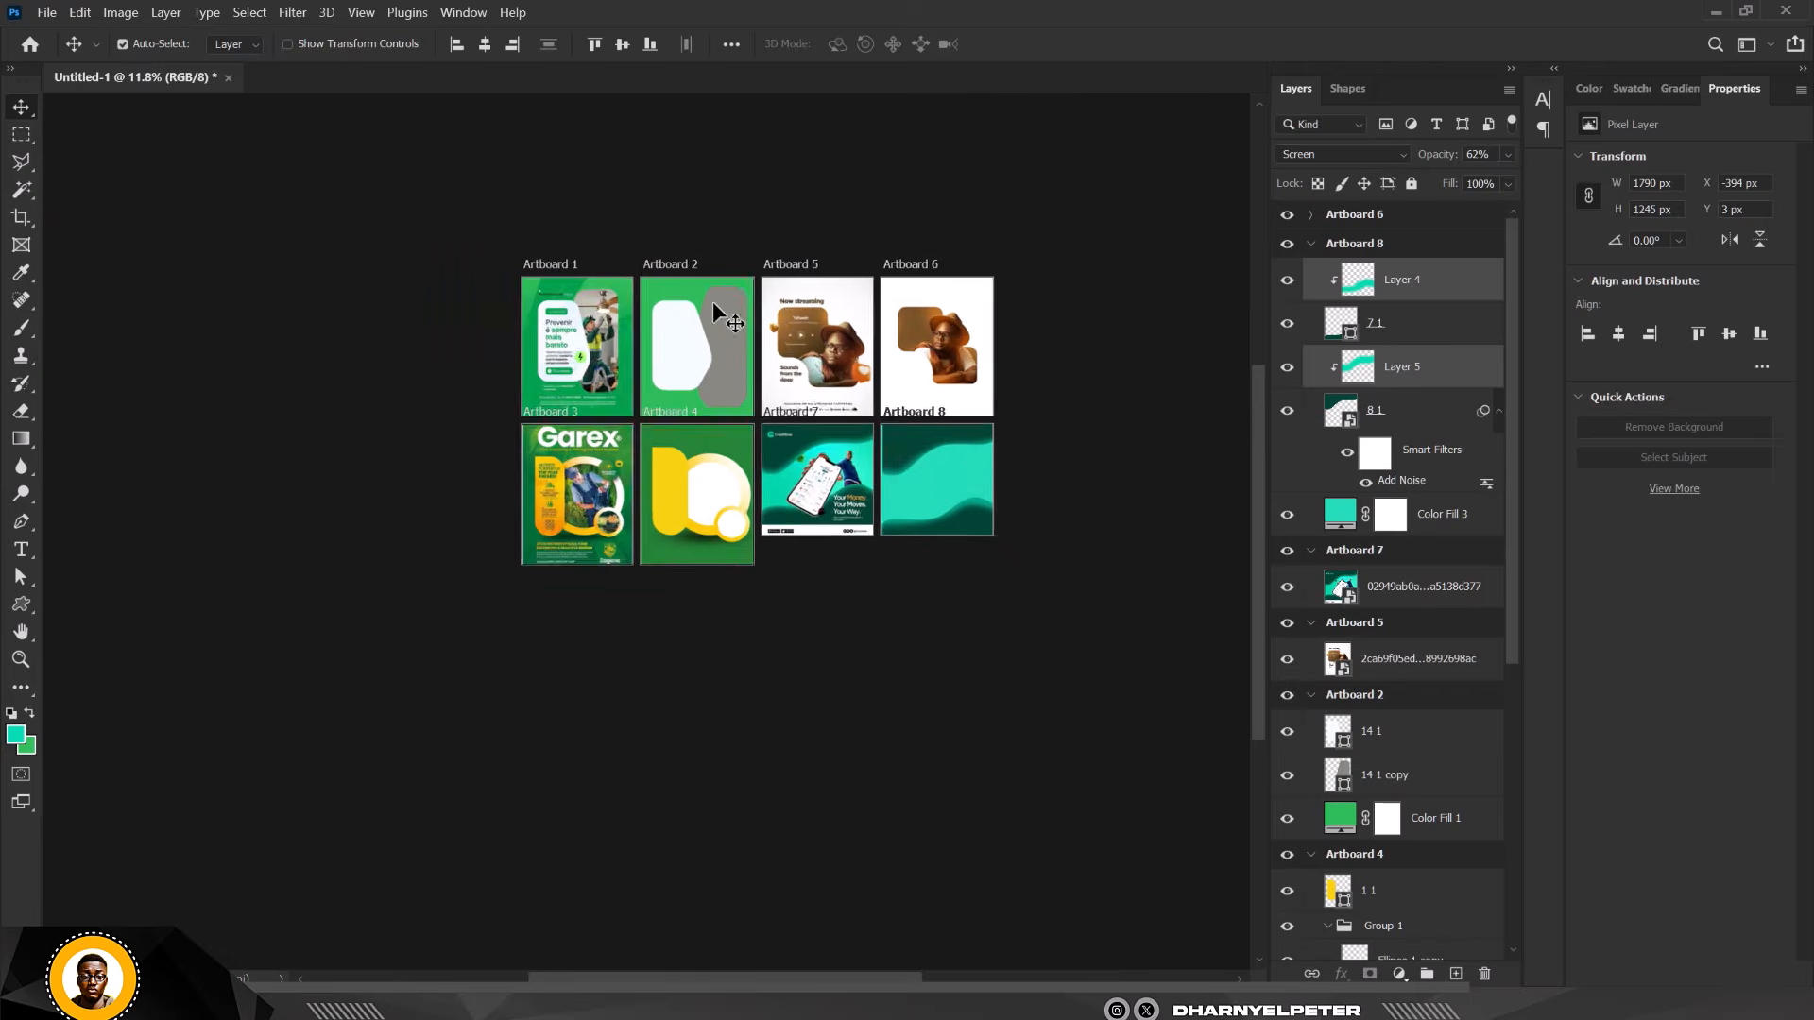
scroll(762, 349, up, 4)
scroll(754, 415, down, 2)
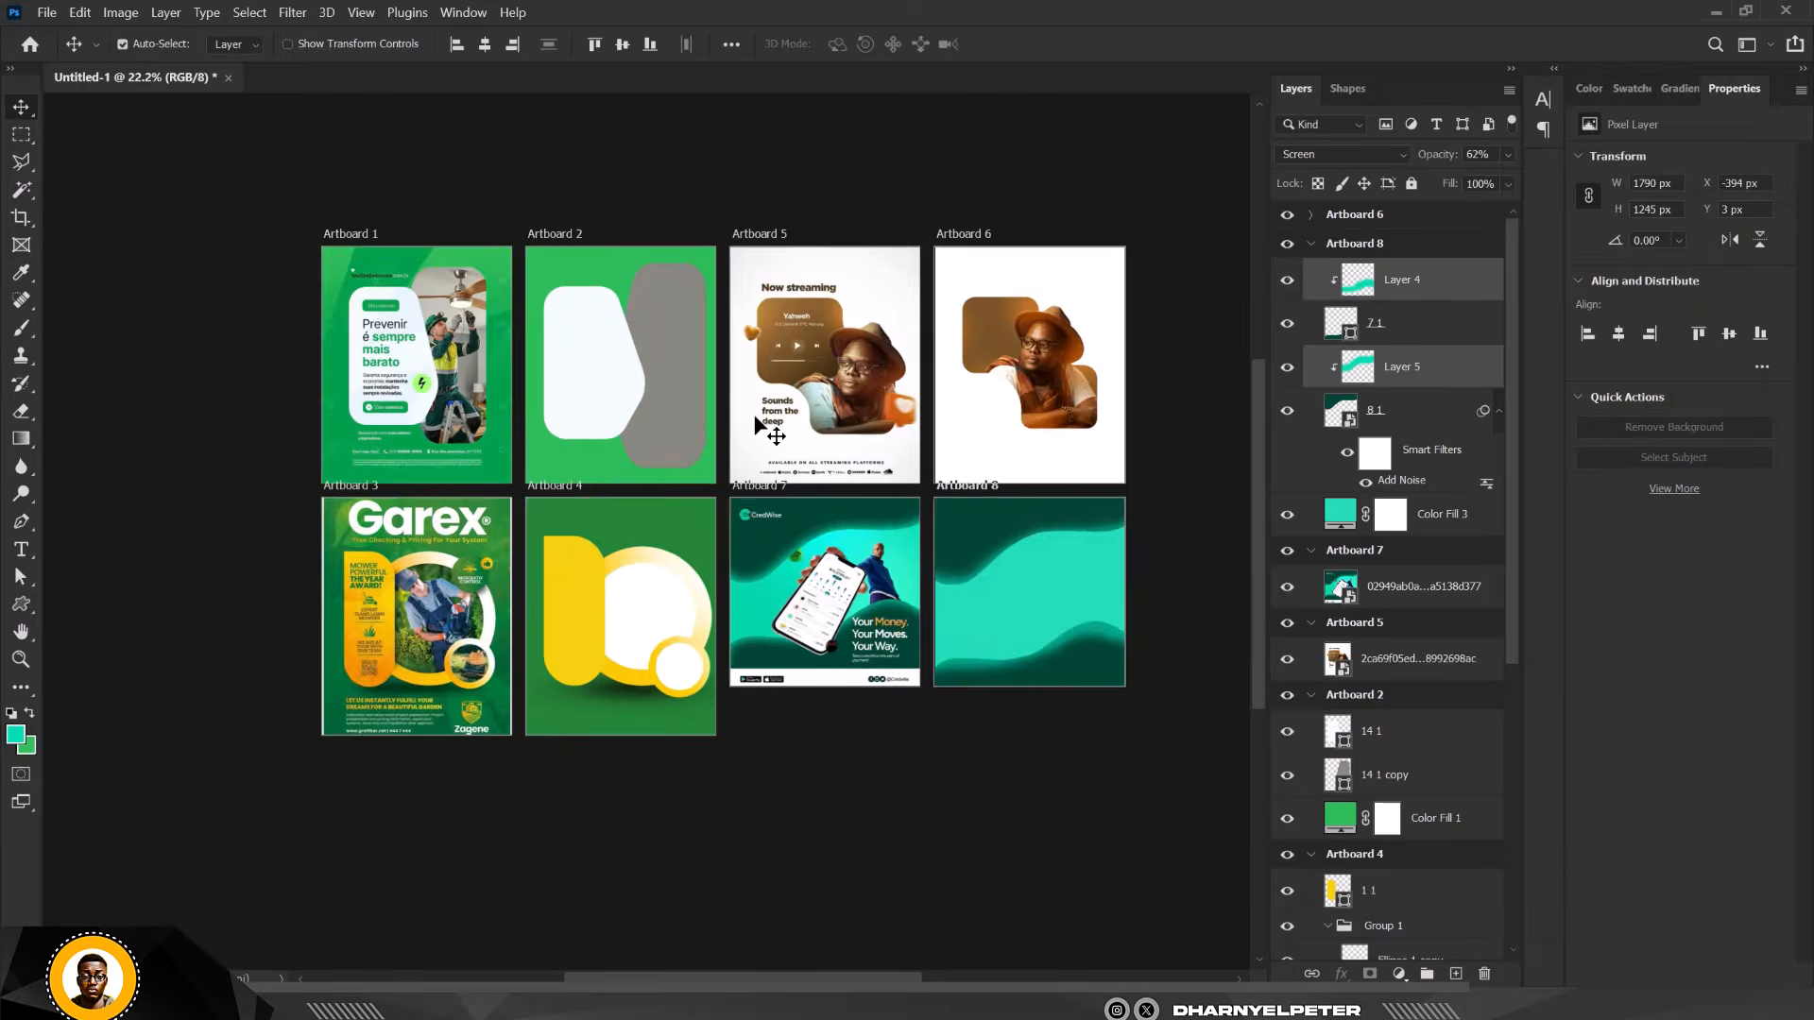
scroll(754, 416, up, 2)
scroll(755, 416, up, 1)
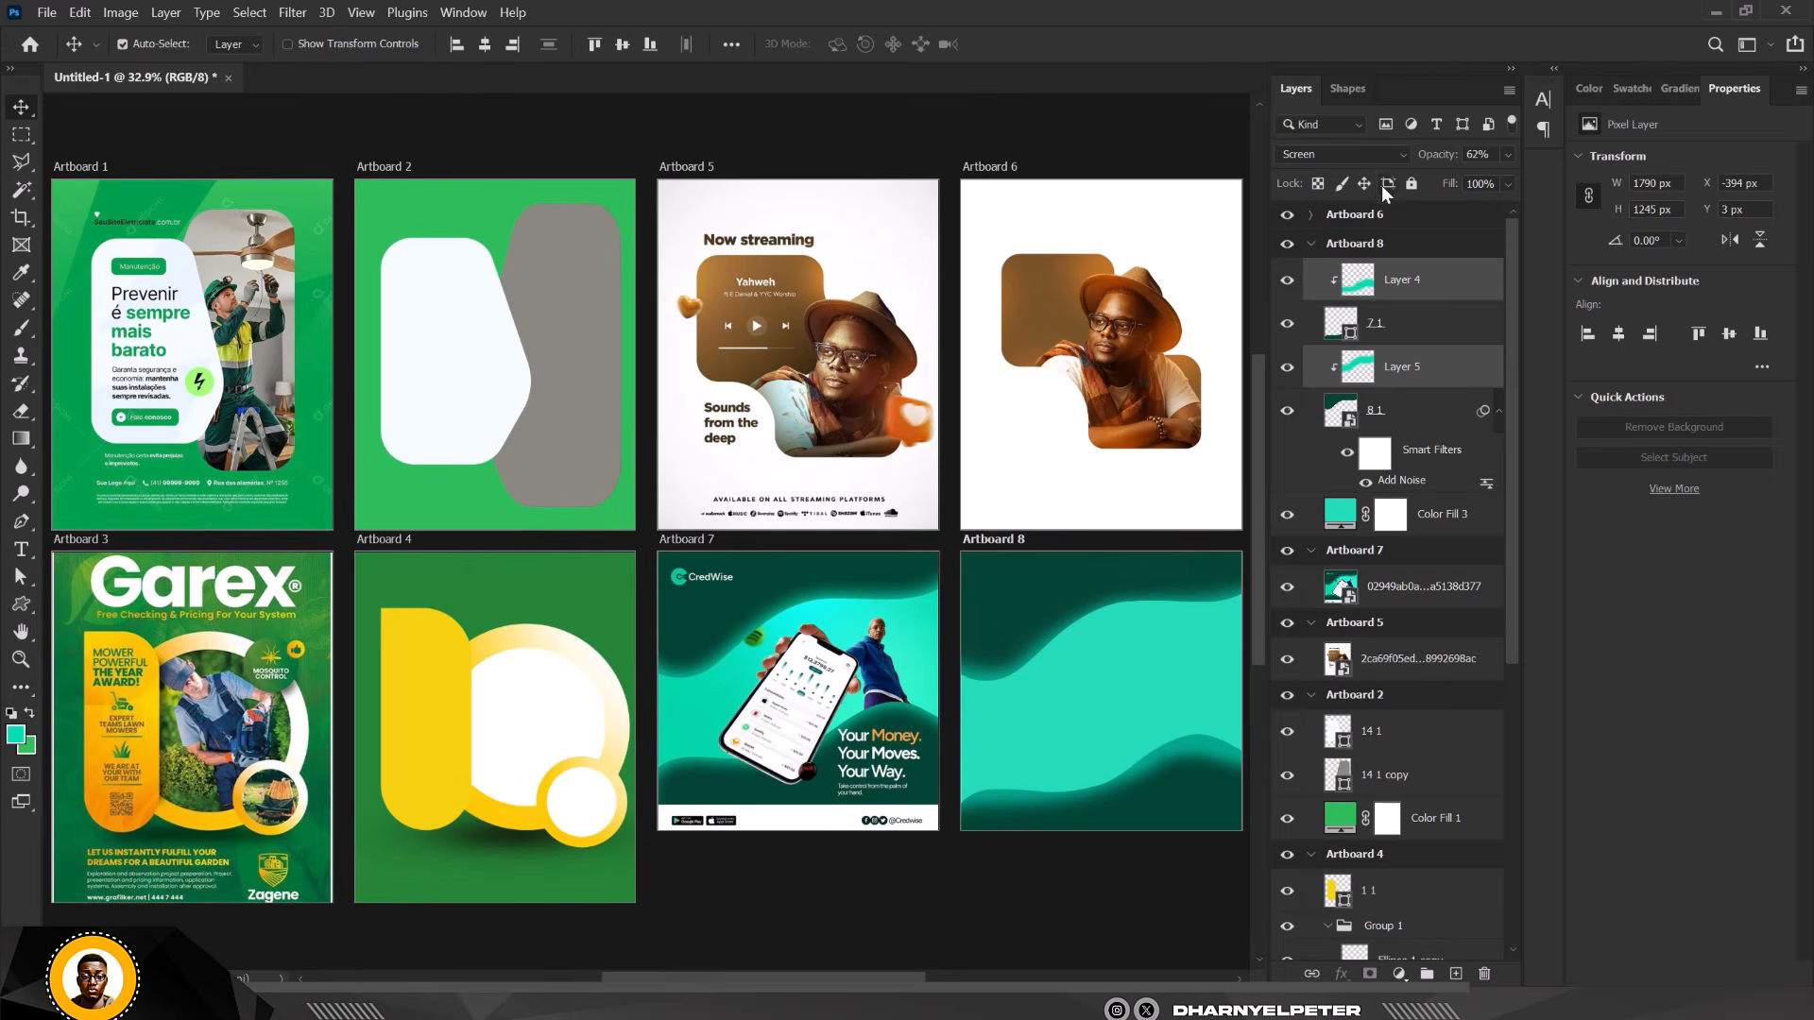
click(1347, 89)
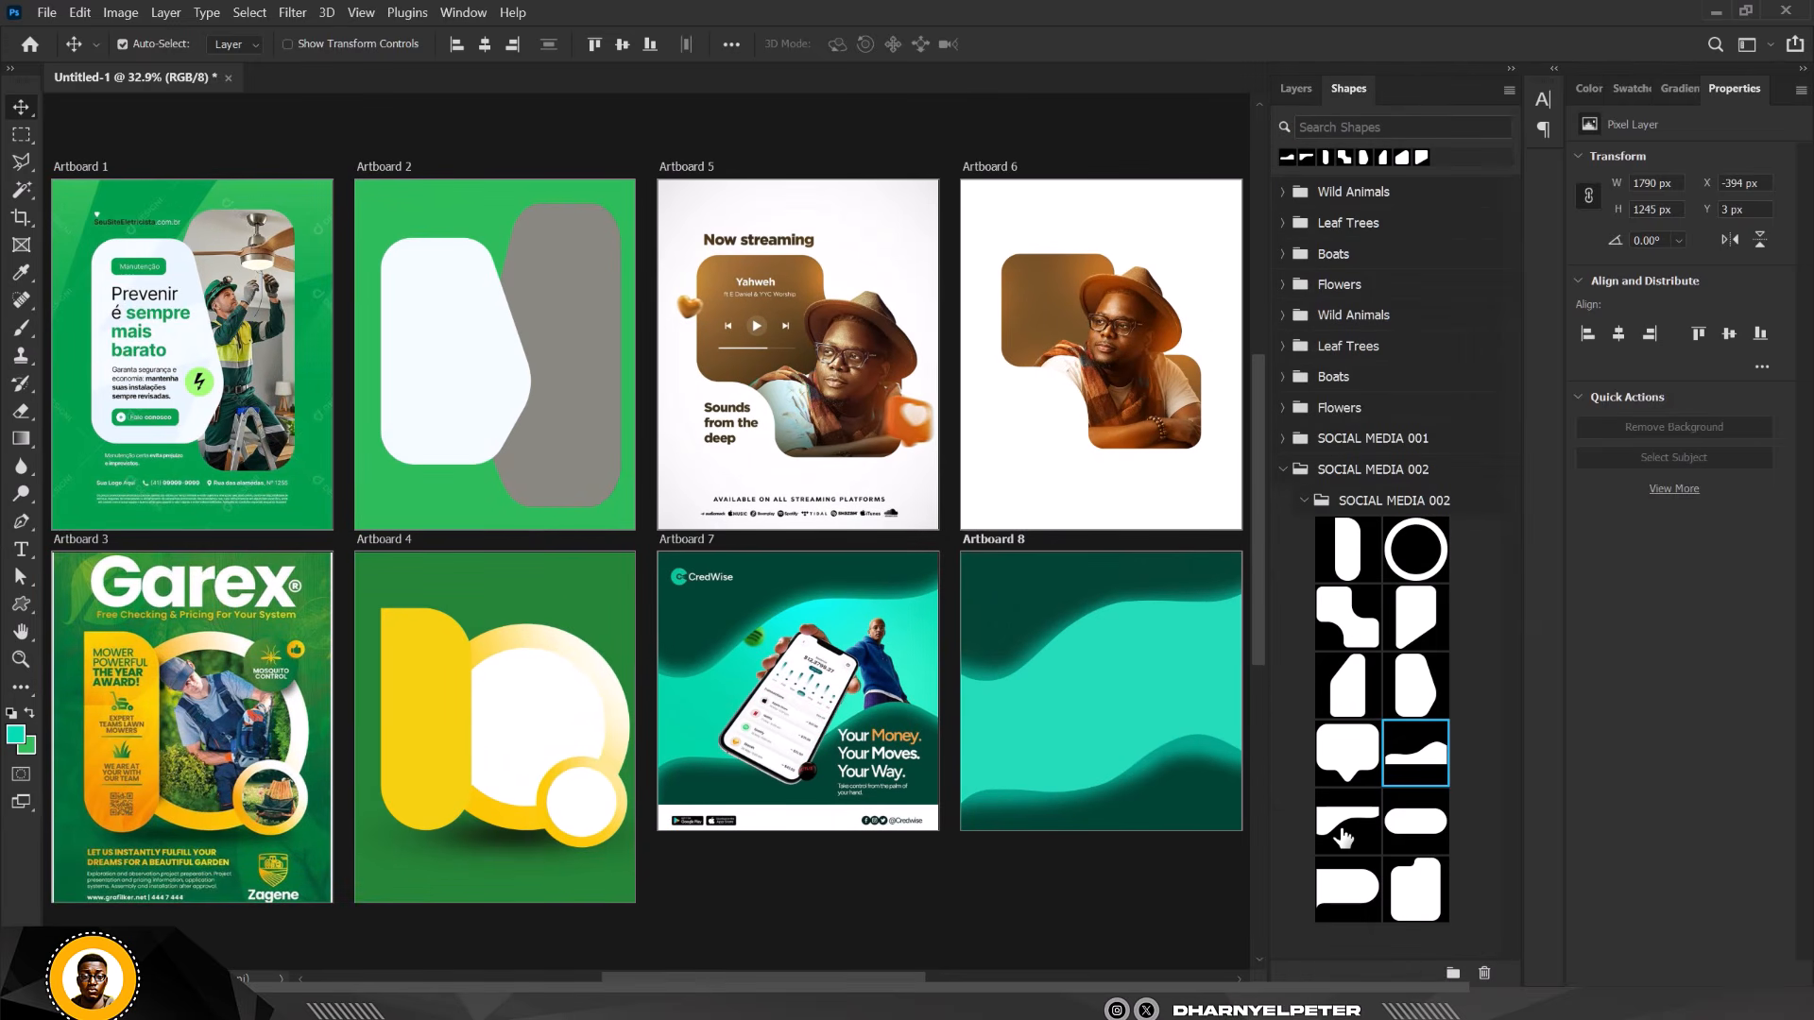